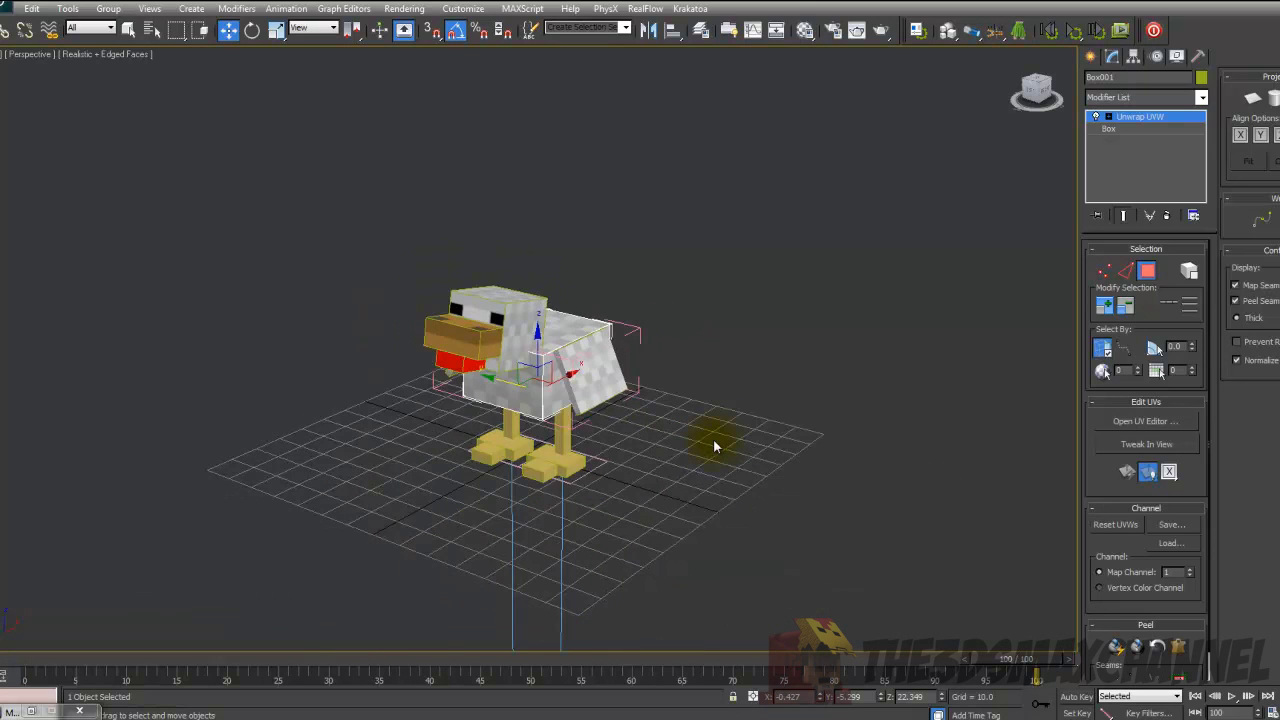
- Test the chicken rig by moving its body, and undo the move
scroll(700, 437, up, 6)
scroll(700, 437, down, 1)
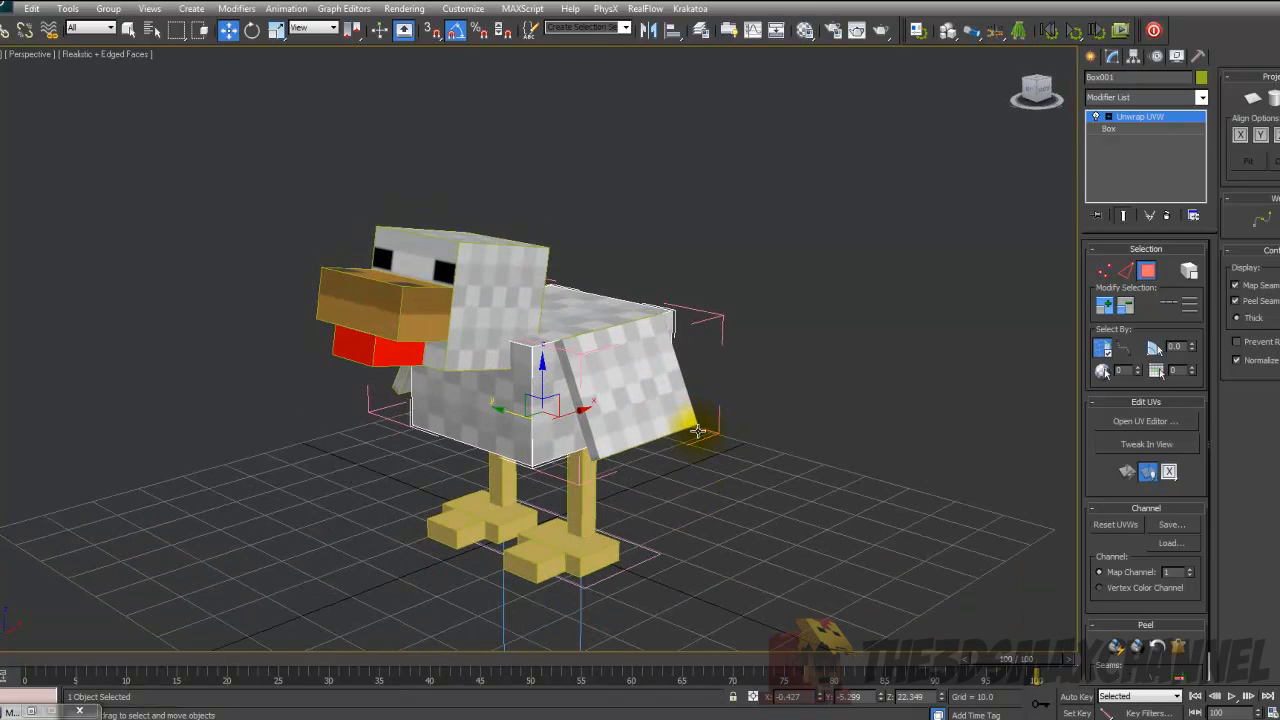
alt+middle_drag(708, 434, 711, 375)
scroll(654, 377, down, 2)
scroll(737, 377, up, 4)
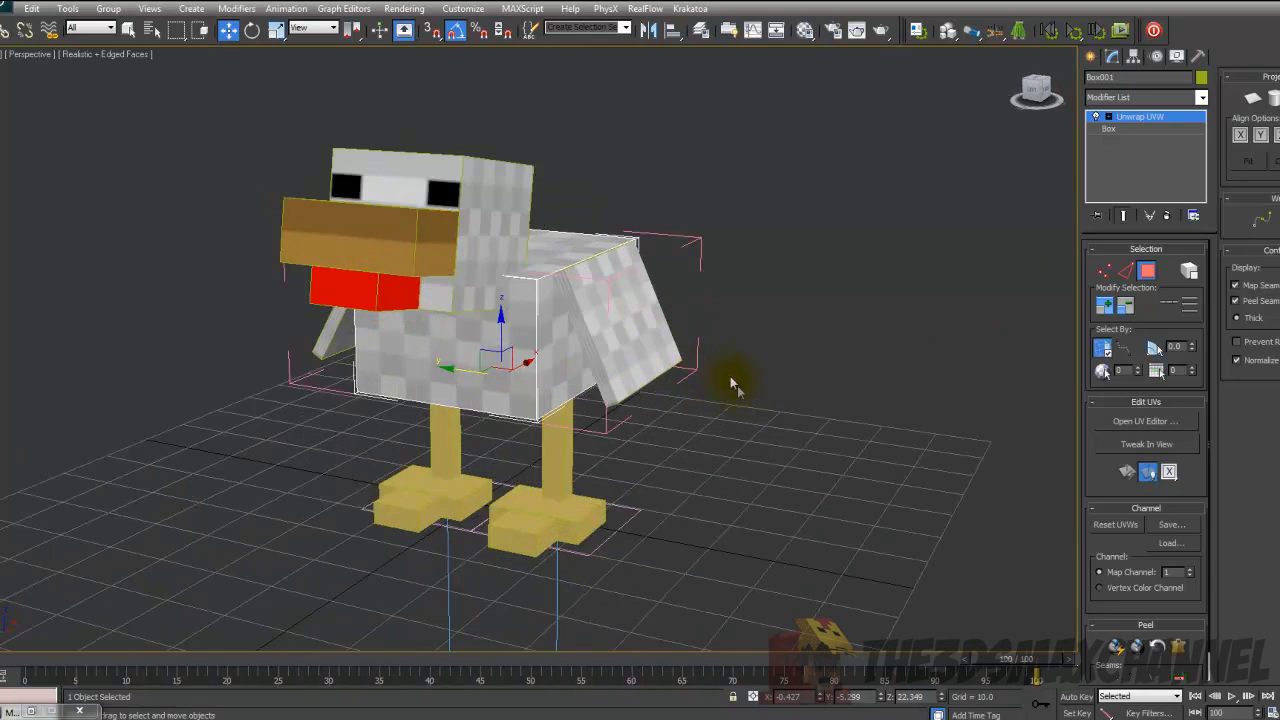
drag(480, 398, 391, 349)
key(ctrl+z)
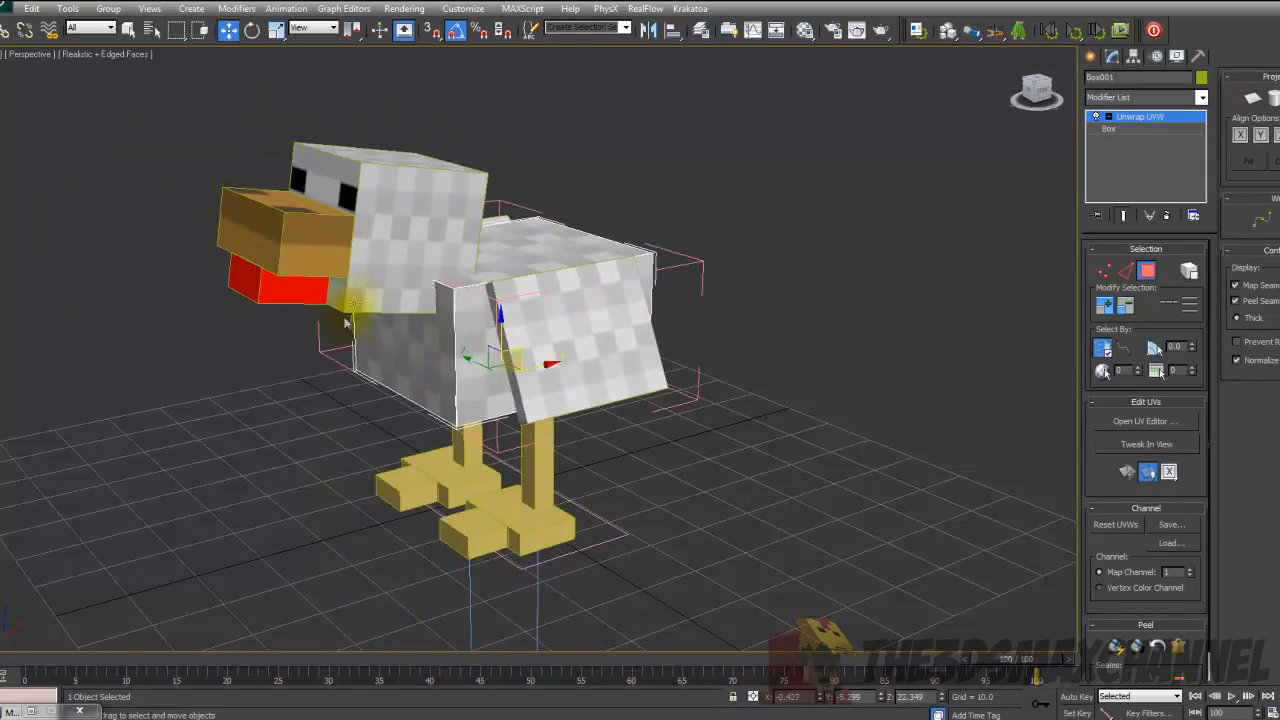
- Test-rotate the chicken's head with its attached beak, undoing each rotation
click(396, 281)
click(252, 30)
drag(386, 256, 362, 232)
key(ctrl+z)
click(273, 231)
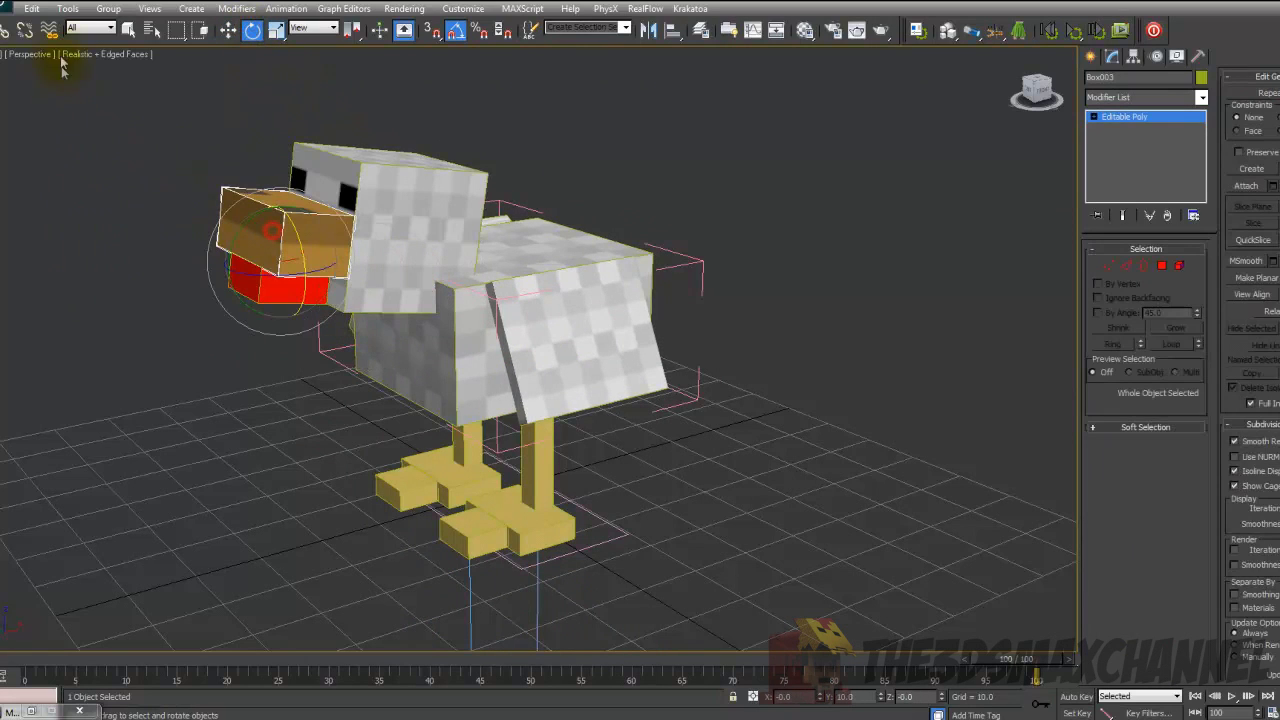
click(8, 30)
click(390, 208)
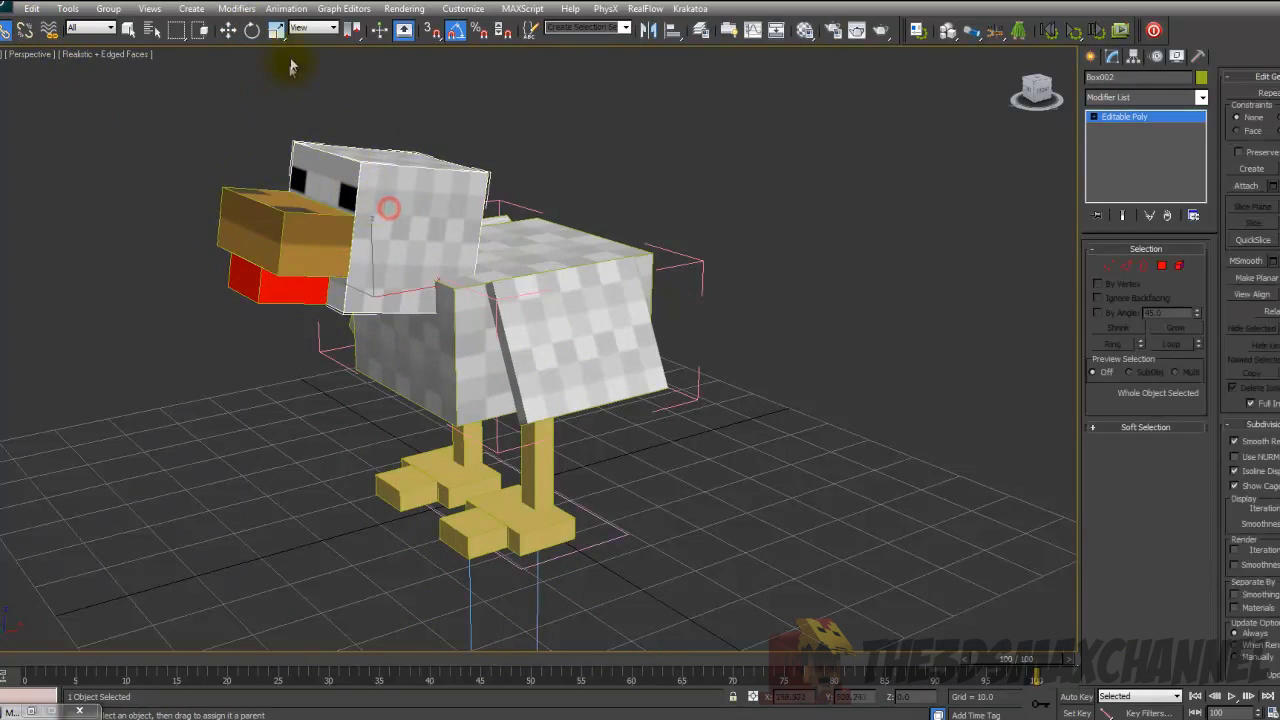
click(252, 35)
mouse_move(378, 264)
mouse_down()
mouse_move(376, 281)
mouse_move(378, 254)
mouse_up()
key(ctrl+z)
- Test-rotate one of the chicken's wings about its shoulder pivot
alt+middle_drag(517, 330, 597, 297)
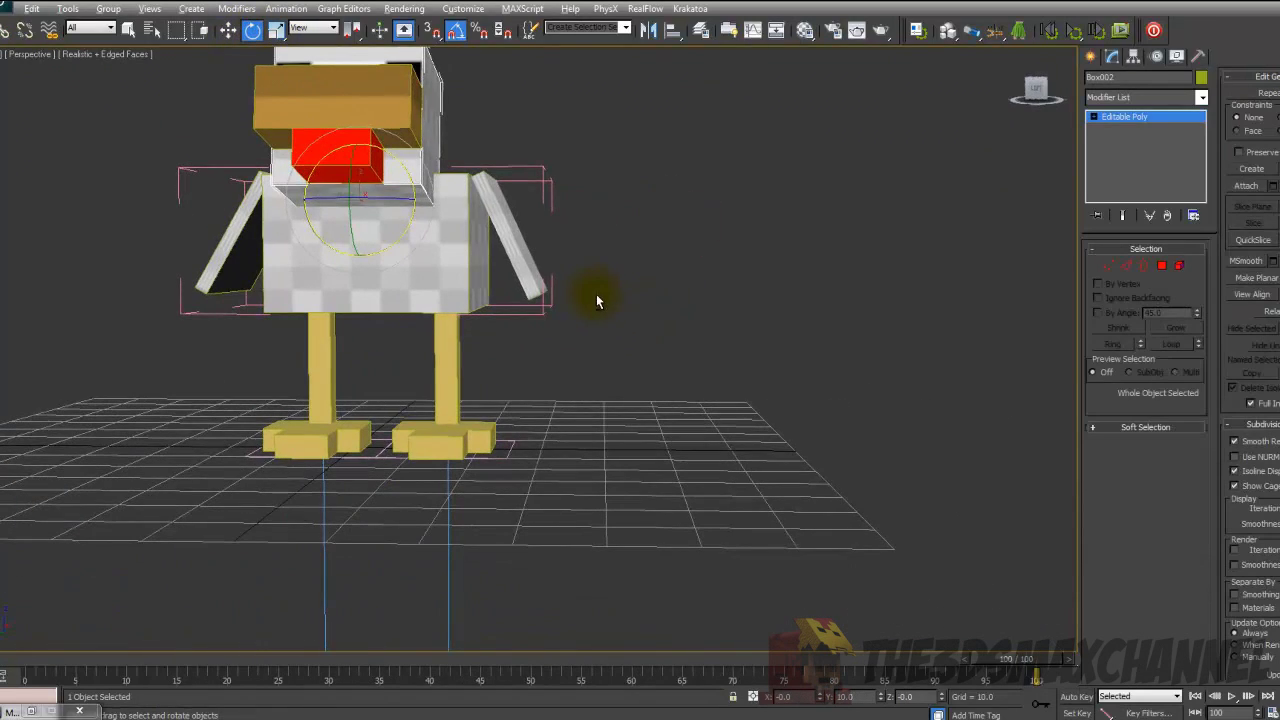
click(520, 264)
drag(505, 136, 511, 183)
- Examine the chicken's legs, the rectangle control under a foot, and the body above them
alt+middle_drag(511, 183, 463, 277)
scroll(440, 295, down, 3)
scroll(440, 320, up, 6)
middle_drag(490, 405, 585, 310)
scroll(599, 308, down, 3)
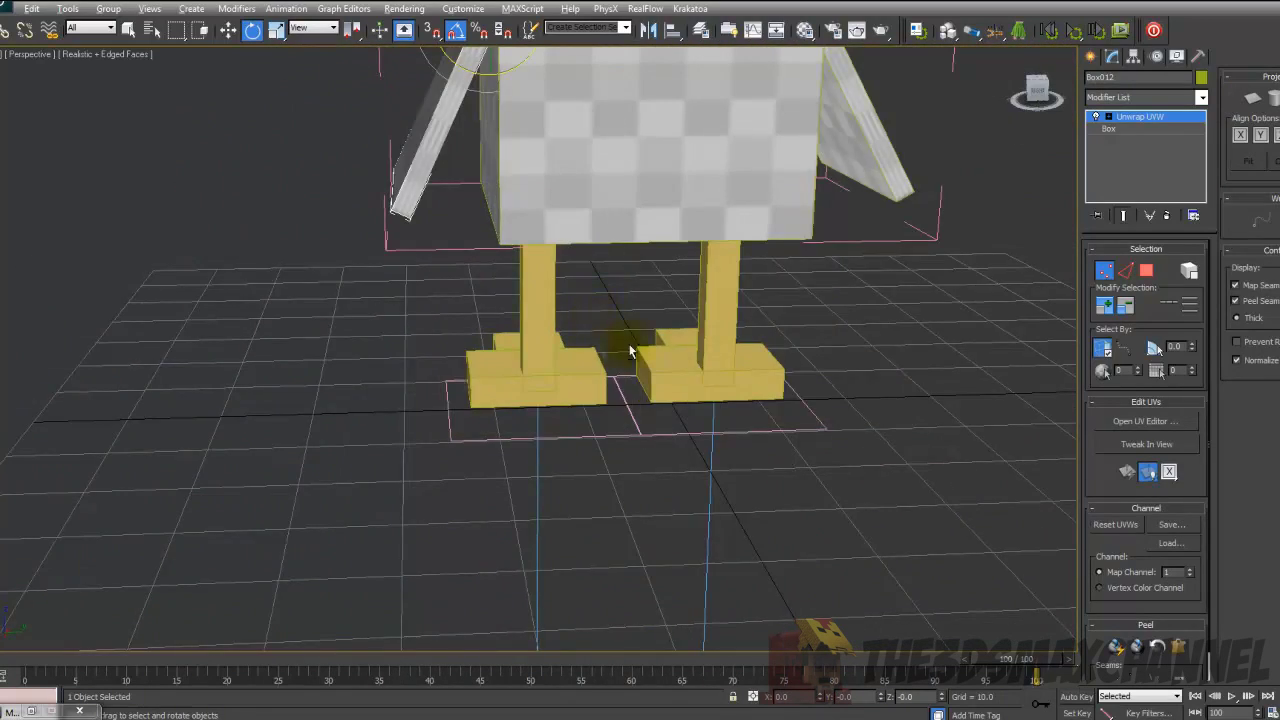
alt+middle_drag(634, 354, 669, 366)
click(538, 425)
alt+middle_drag(538, 425, 590, 390)
click(228, 30)
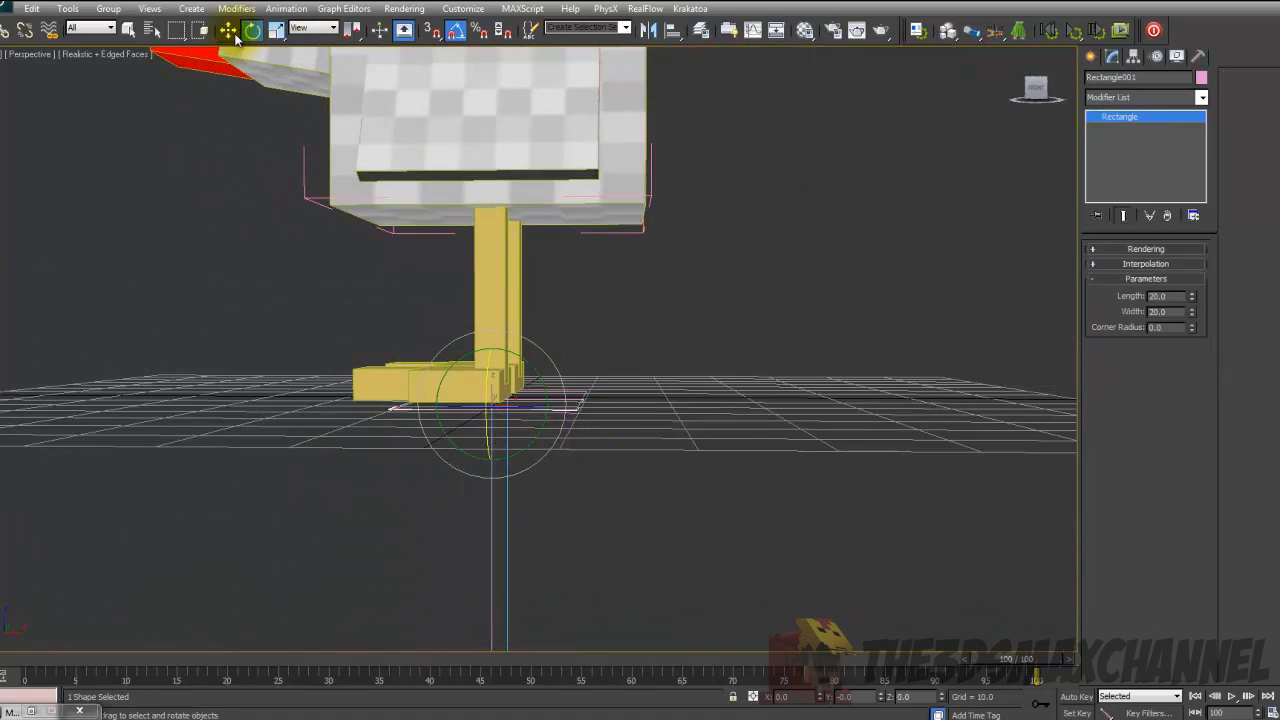
click(543, 194)
scroll(694, 289, down, 6)
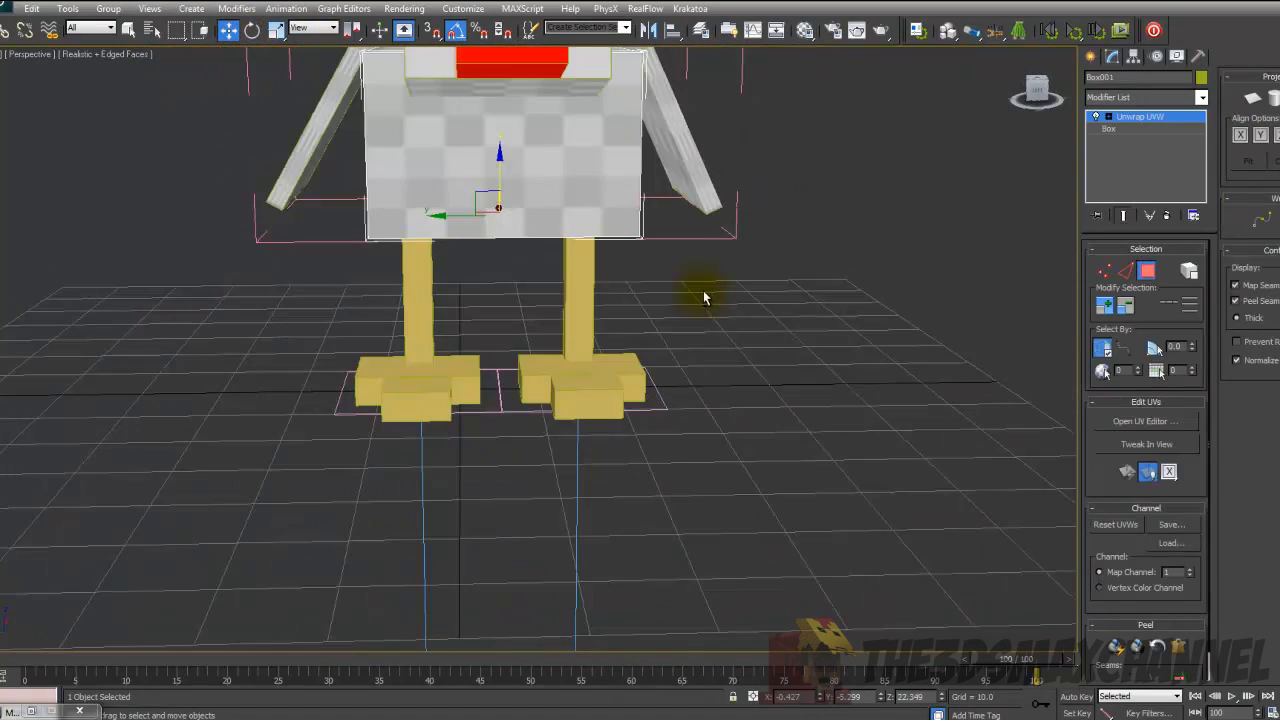
- Select all parts of the finished chicken and move them off to one side of the grid
alt+middle_drag(634, 323, 948, 338)
drag(884, 496, 886, 497)
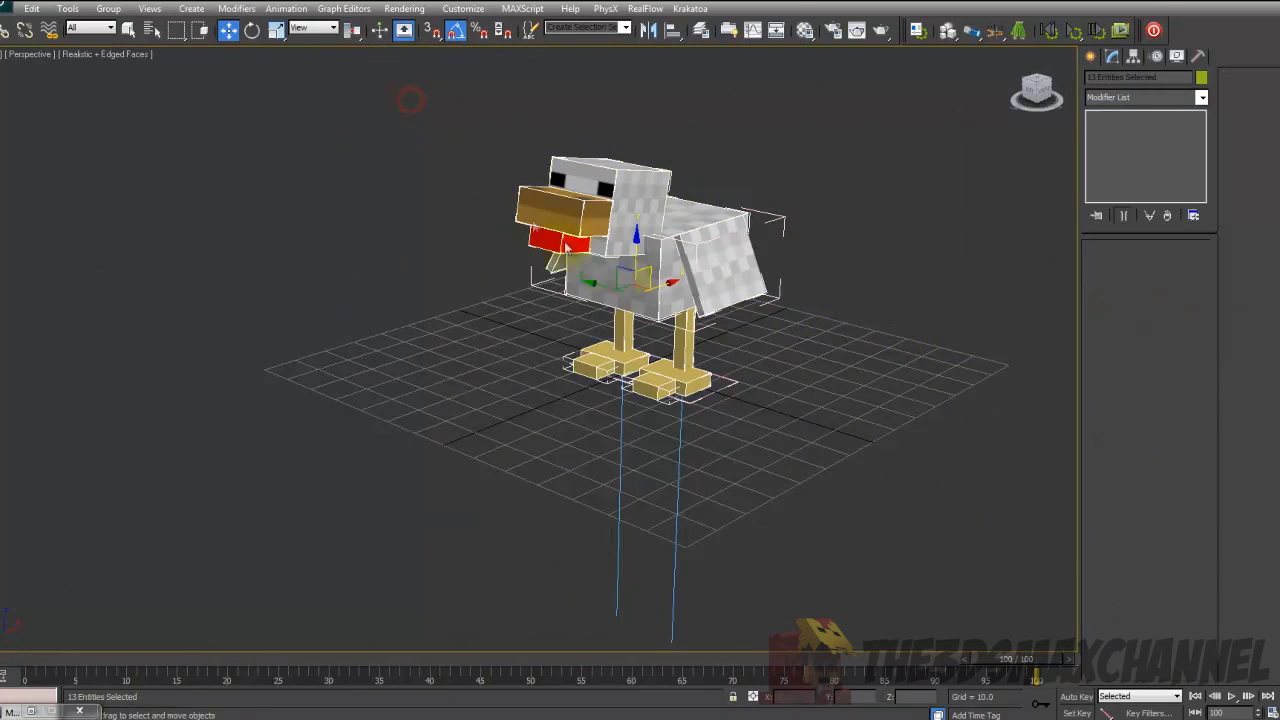
drag(619, 287, 318, 193)
alt+middle_drag(512, 330, 500, 247)
scroll(440, 386, up, 2)
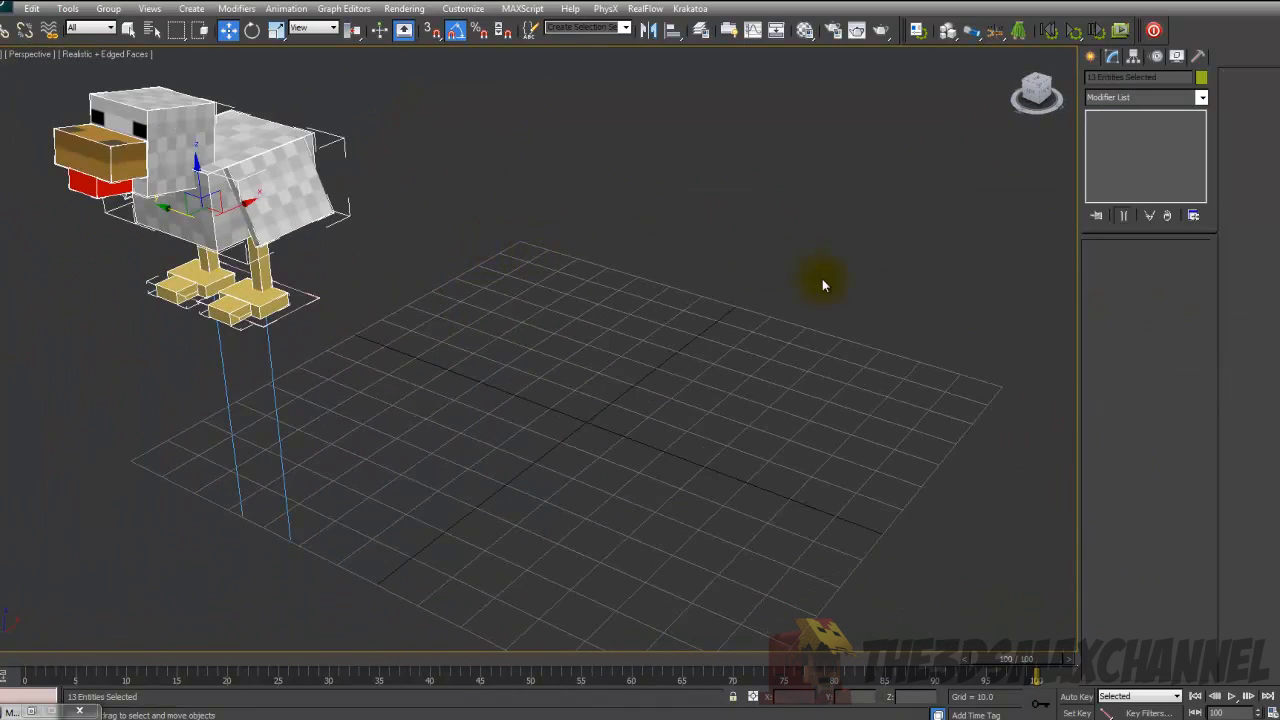
- Create a box near the grid centre with length 30, width 35 and height 20 for the body
click(1091, 56)
click(836, 257)
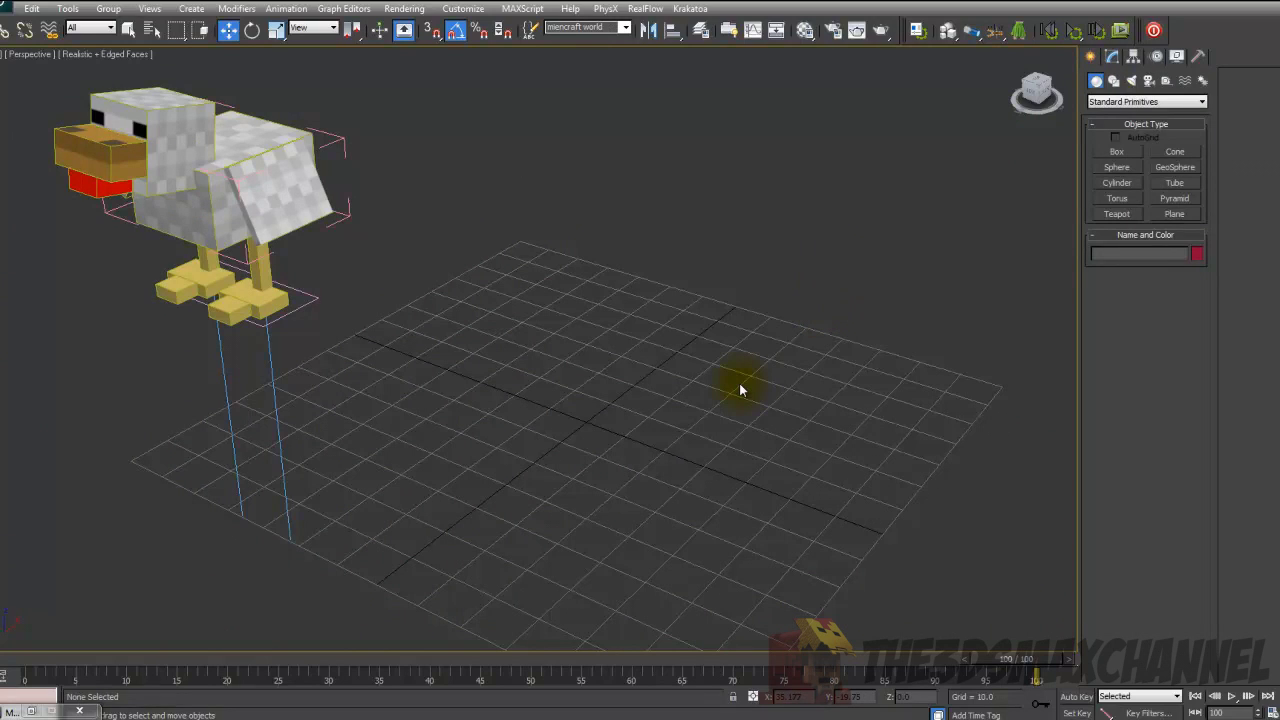
click(1117, 152)
drag(501, 429, 706, 374)
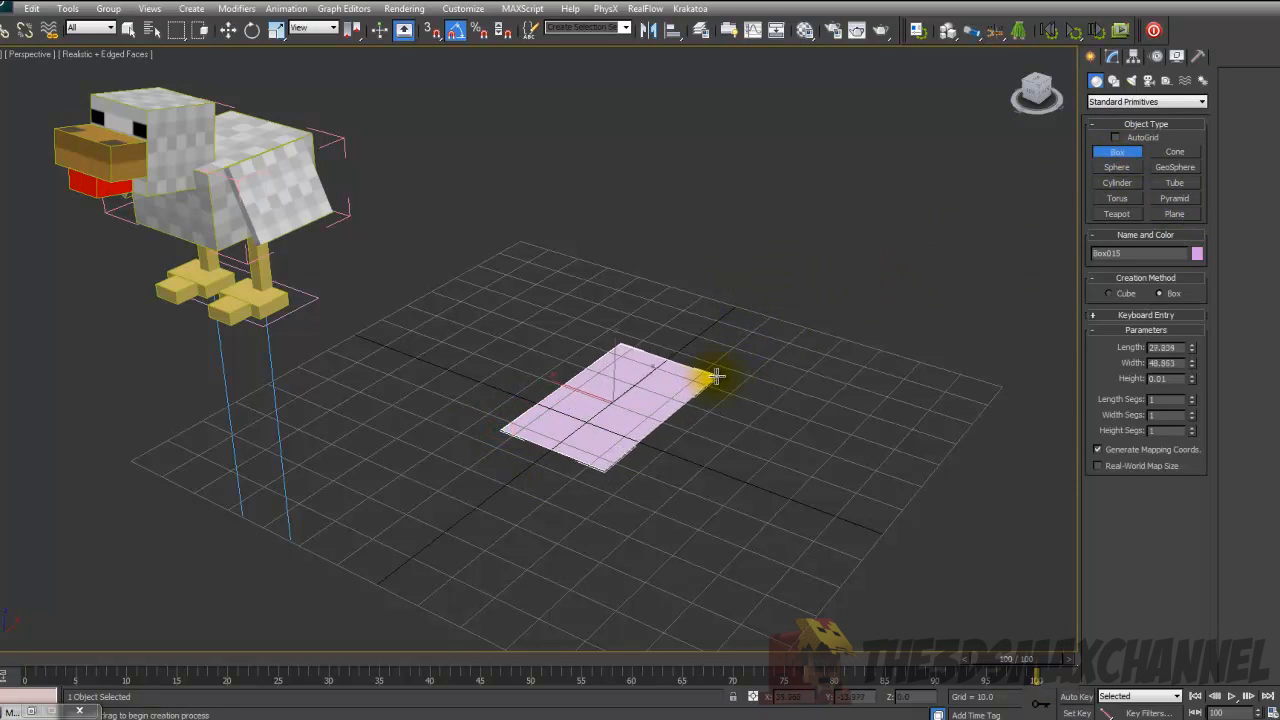
click(866, 372)
click(1112, 56)
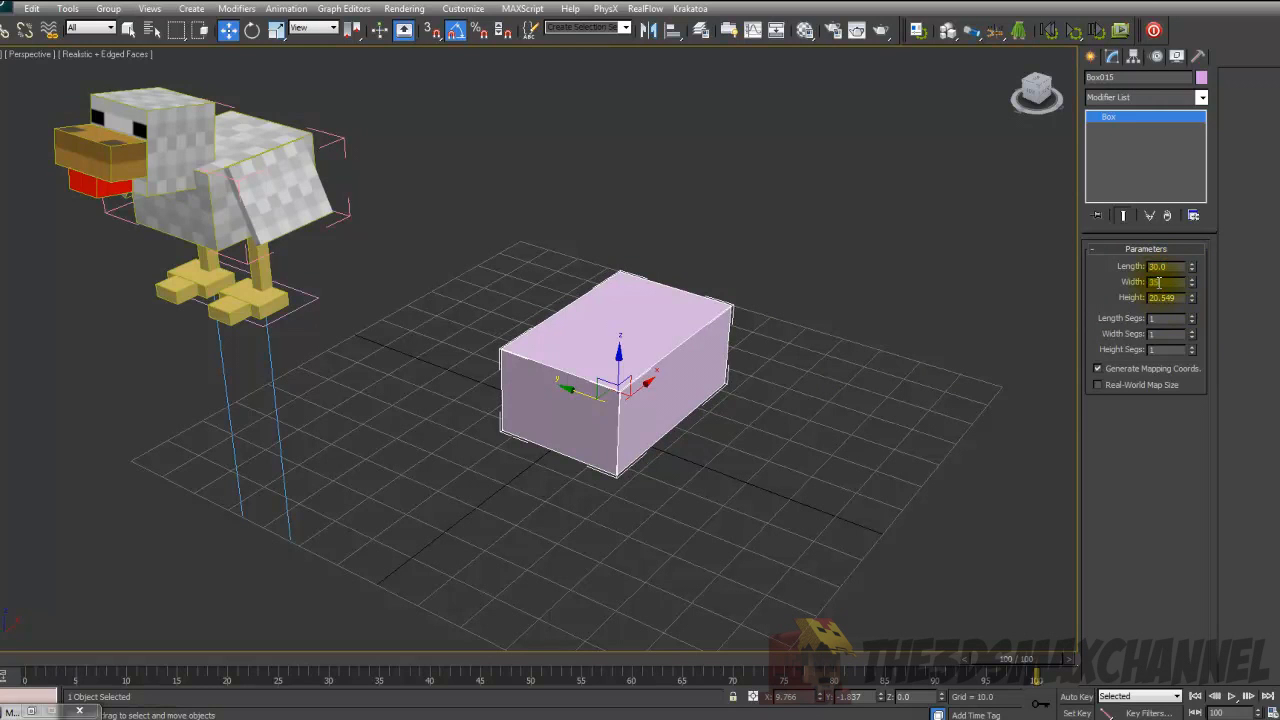
key(Return)
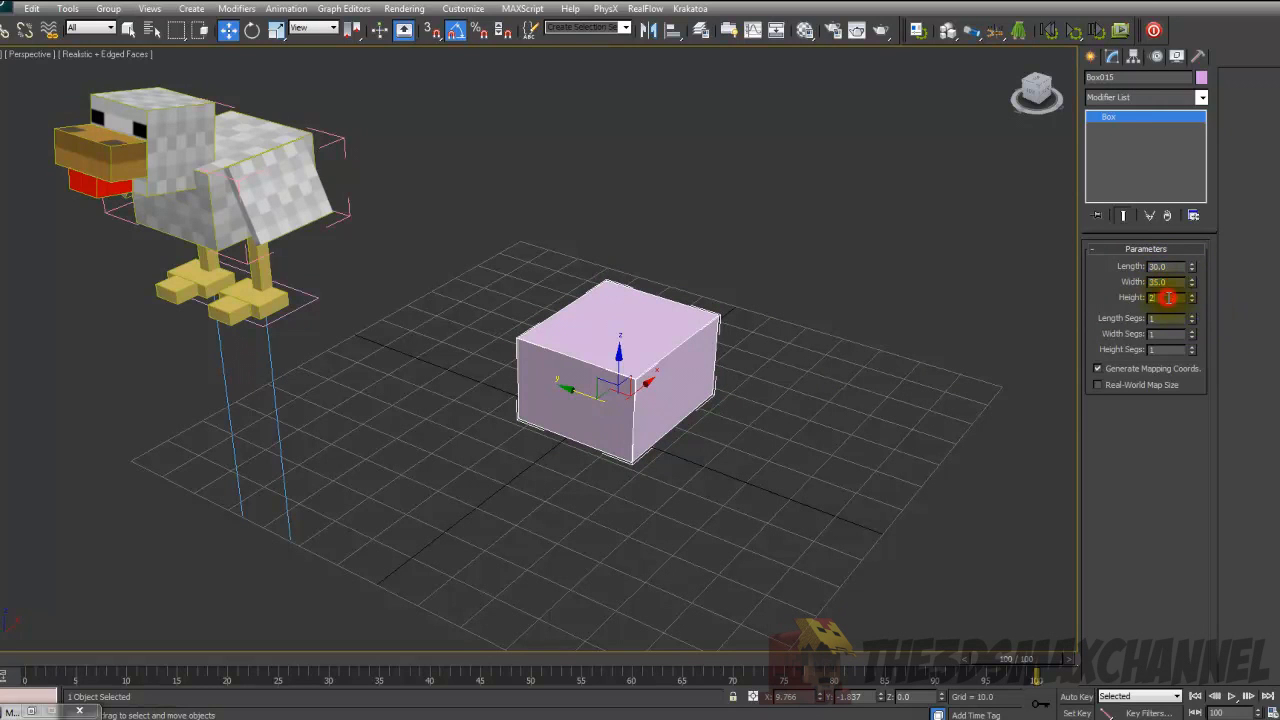
- Raise the body box above the grid to a Z position of about 26
alt+middle_drag(1024, 343, 659, 367)
drag(646, 359, 677, 251)
alt+middle_drag(677, 251, 706, 273)
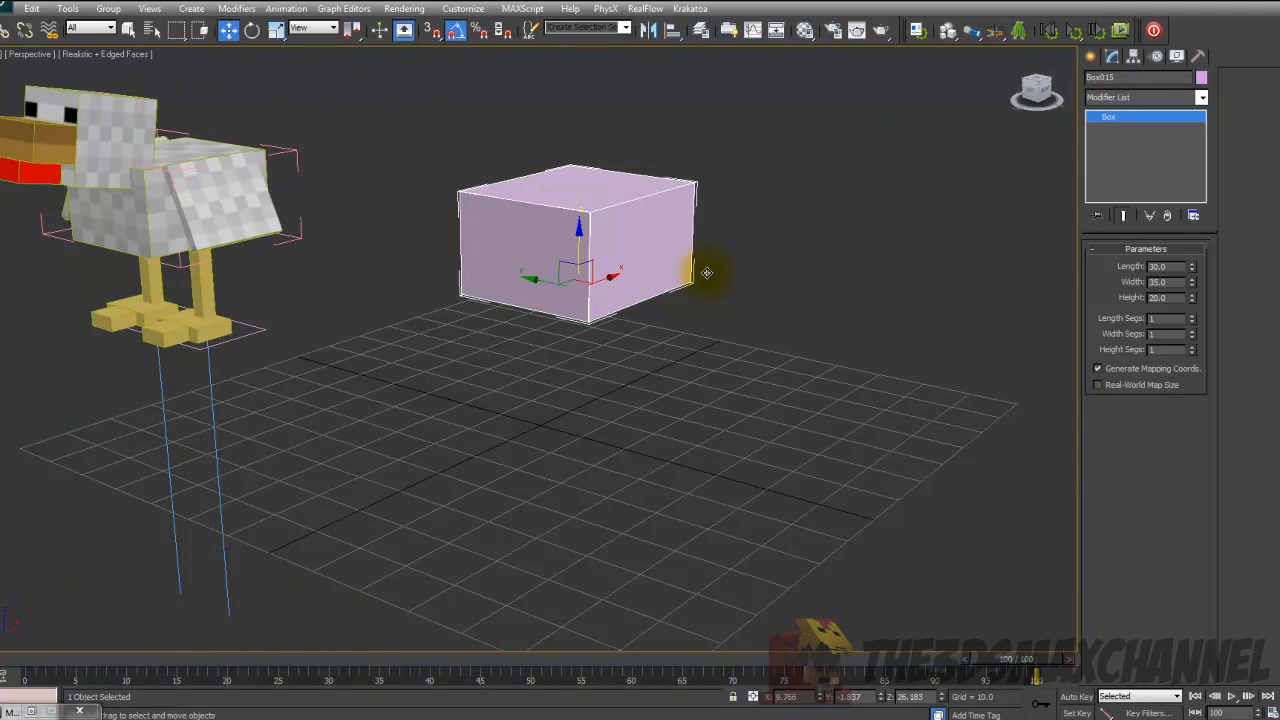
- Clone the body box sideways along the Y axis as one independent copy beside the original
alt+middle_drag(706, 273, 667, 312)
scroll(691, 300, down, 2)
scroll(683, 266, up, 1)
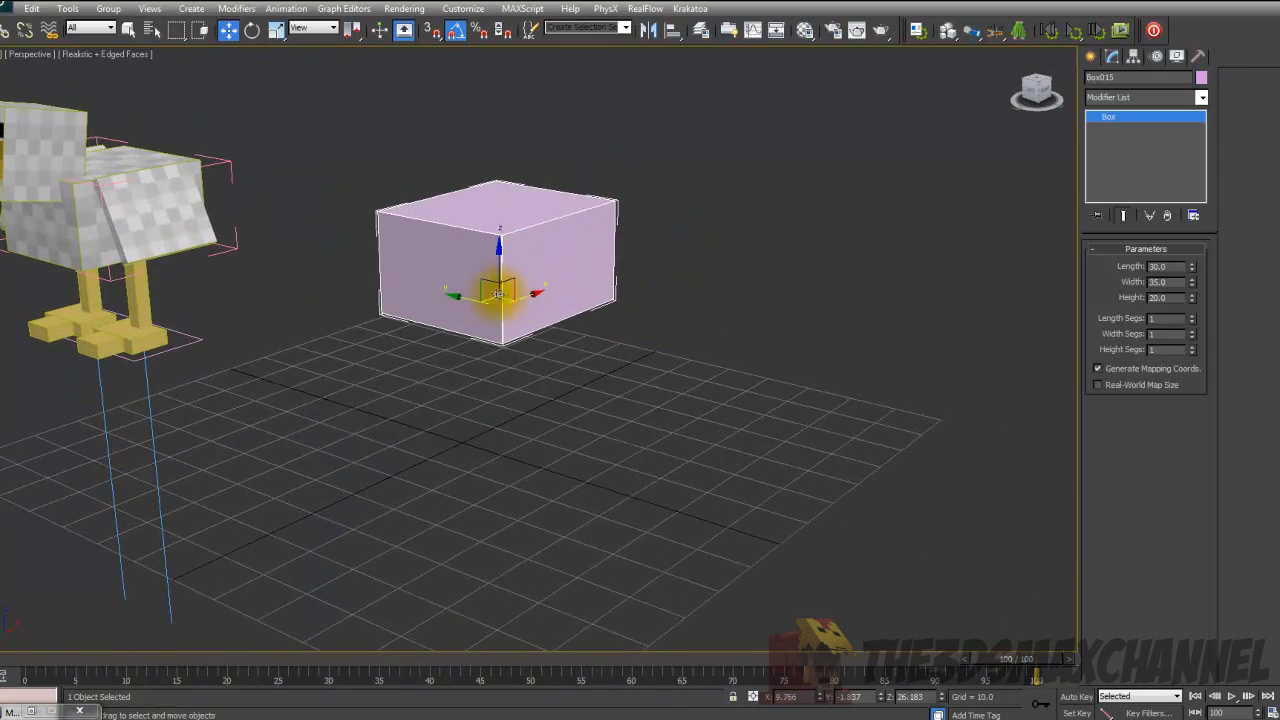
shift+drag(465, 298, 595, 336)
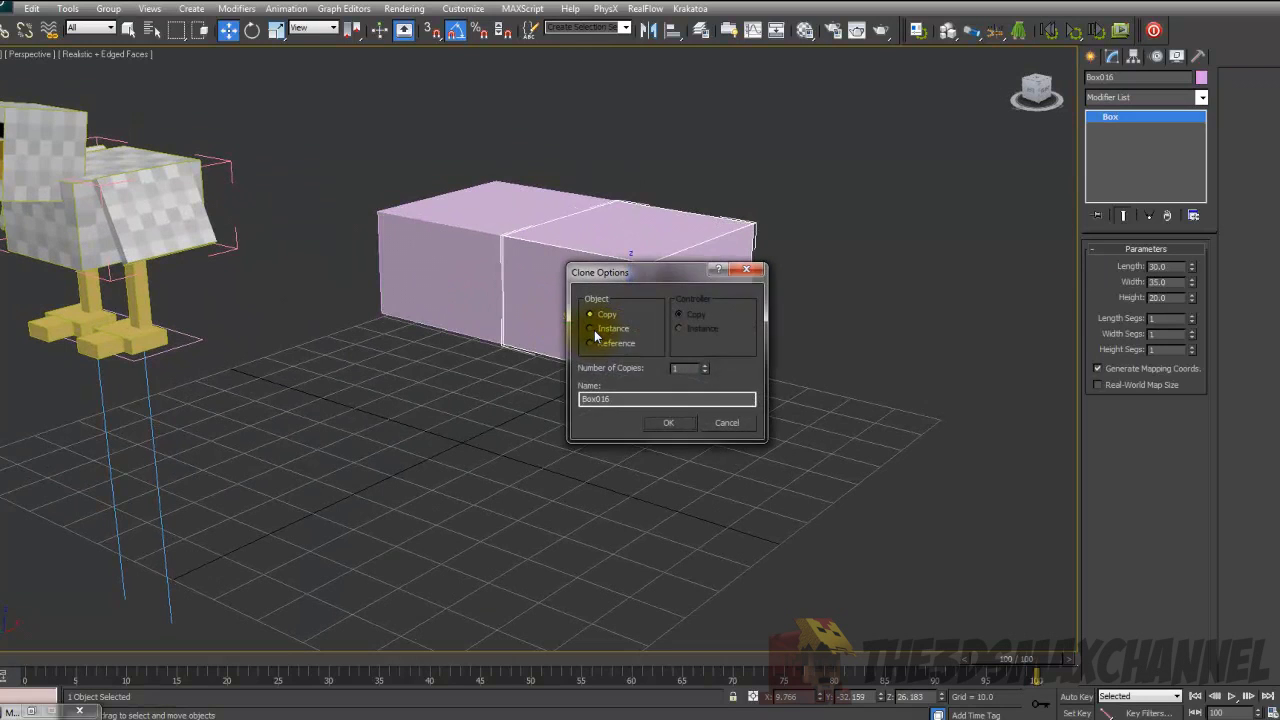
click(670, 423)
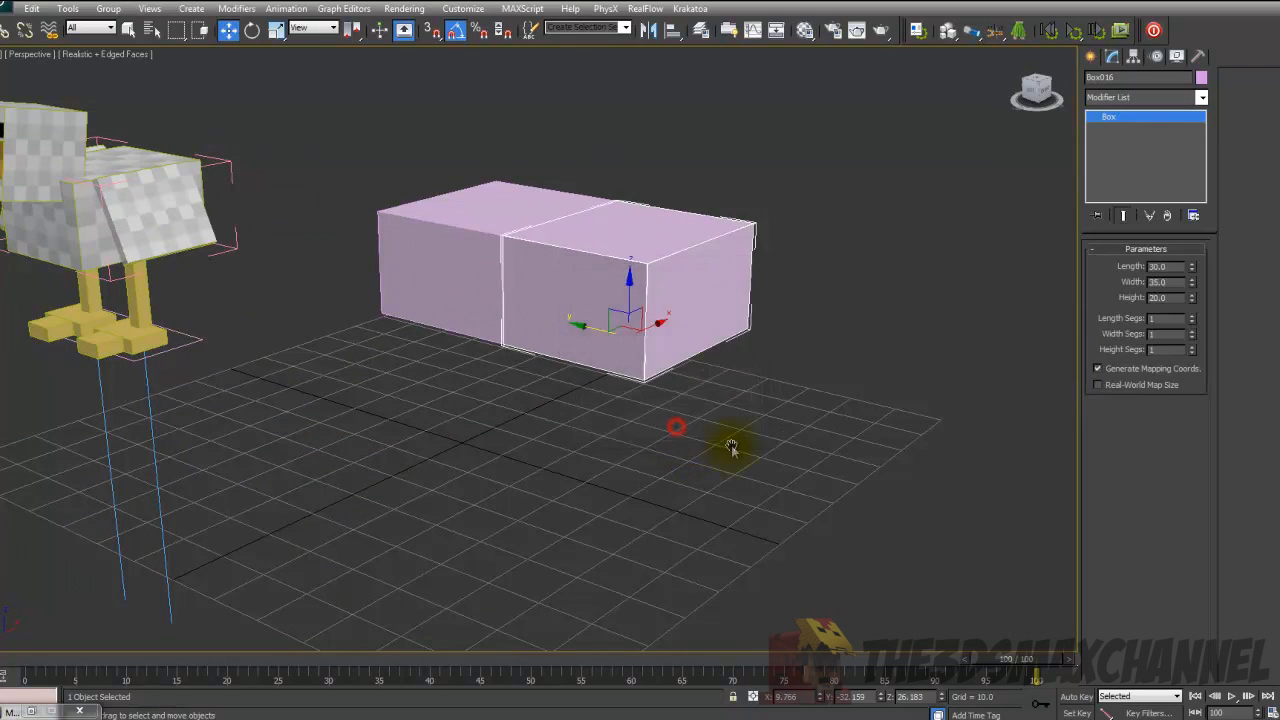
- Set the copied box's length to 2 and its width to 25 to make a thin wing
mouse_move(729, 449)
alt+middle_down()
mouse_move(790, 435)
mouse_move(771, 420)
mouse_move(737, 429)
mouse_move(625, 402)
mouse_move(727, 400)
mouse_move(723, 271)
mouse_move(706, 294)
mouse_move(643, 251)
mouse_move(695, 254)
alt+middle_up()
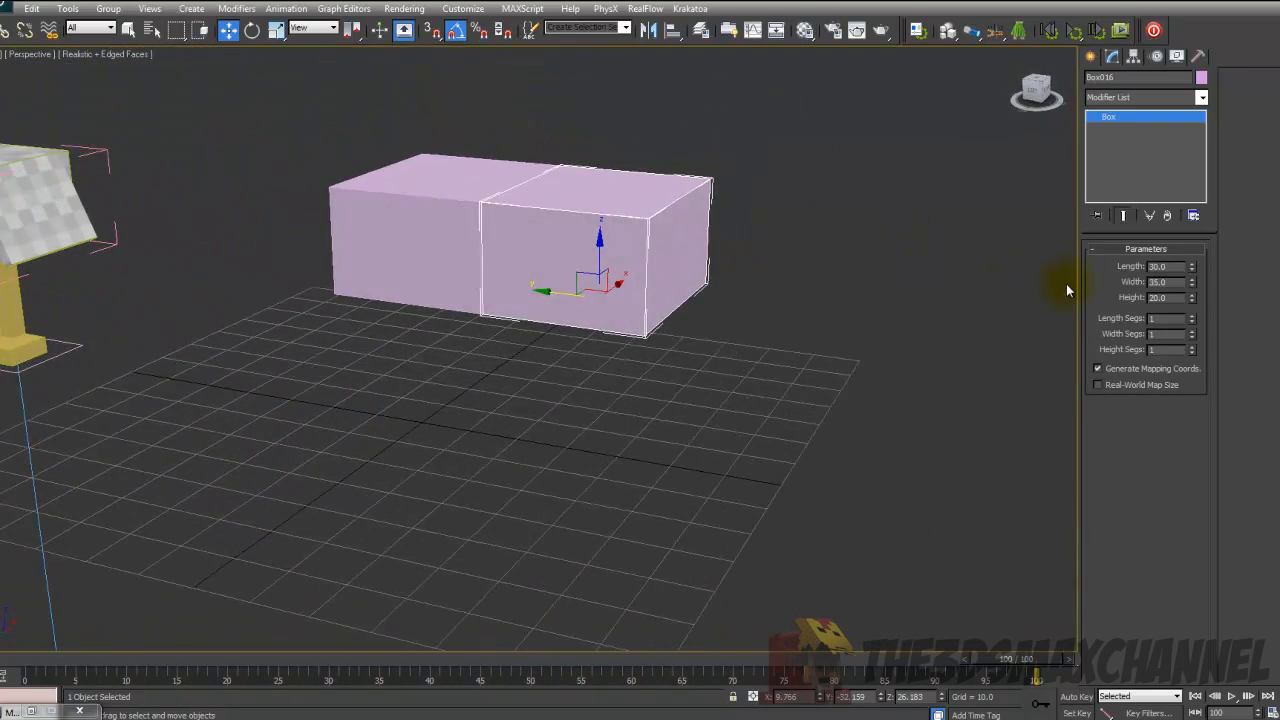
scroll(874, 266, down, 3)
scroll(779, 277, up, 4)
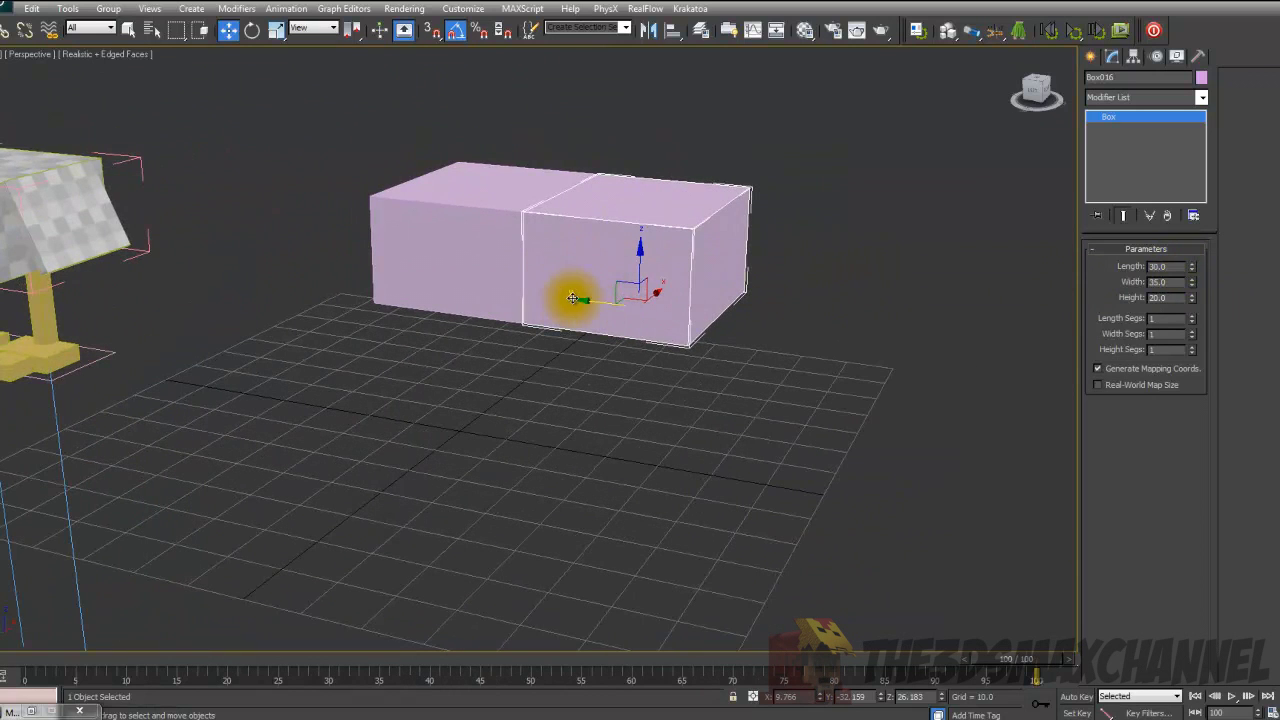
scroll(600, 310, down, 2)
scroll(650, 314, up, 2)
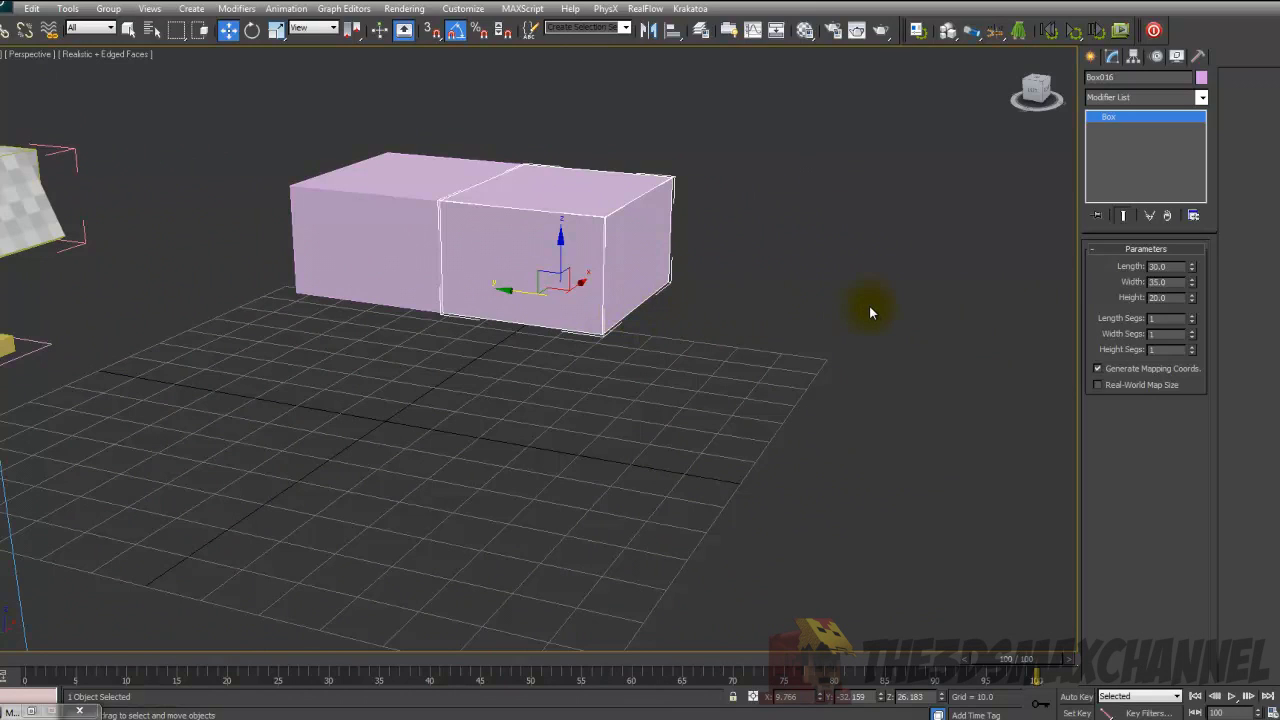
click(1170, 268)
text(2)
key(Return)
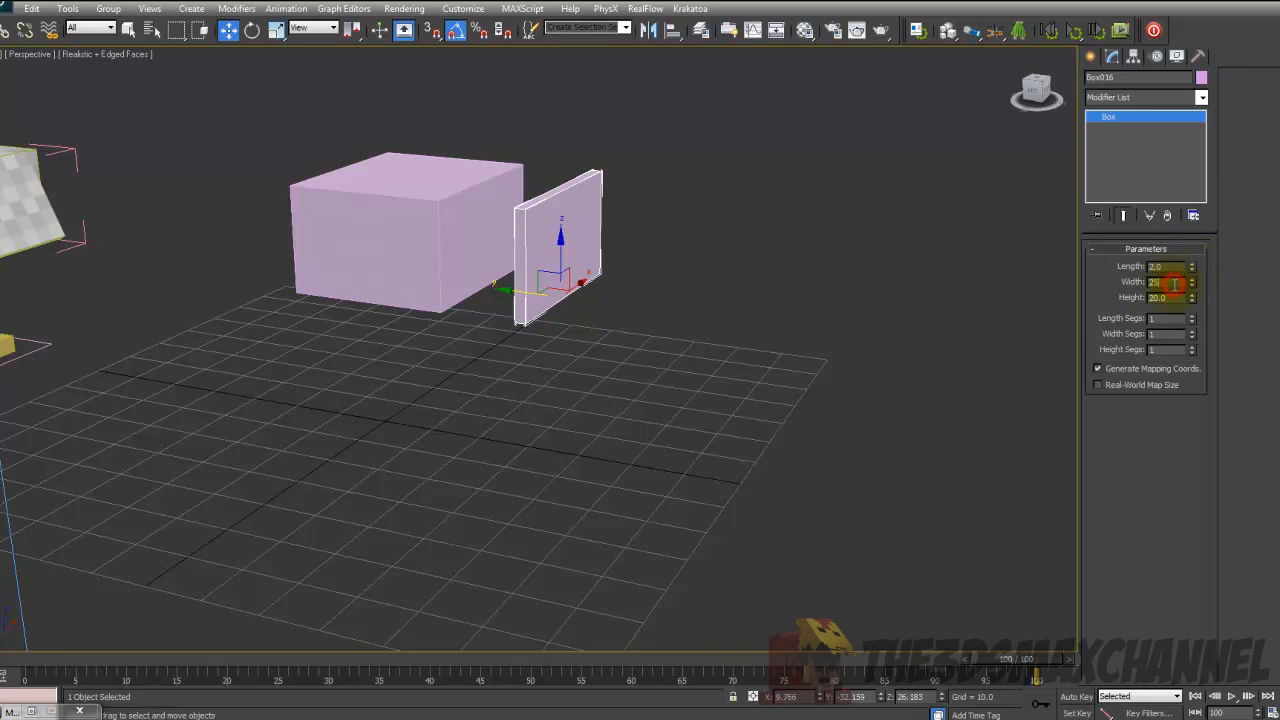
click(1173, 284)
text(25)
key(Return)
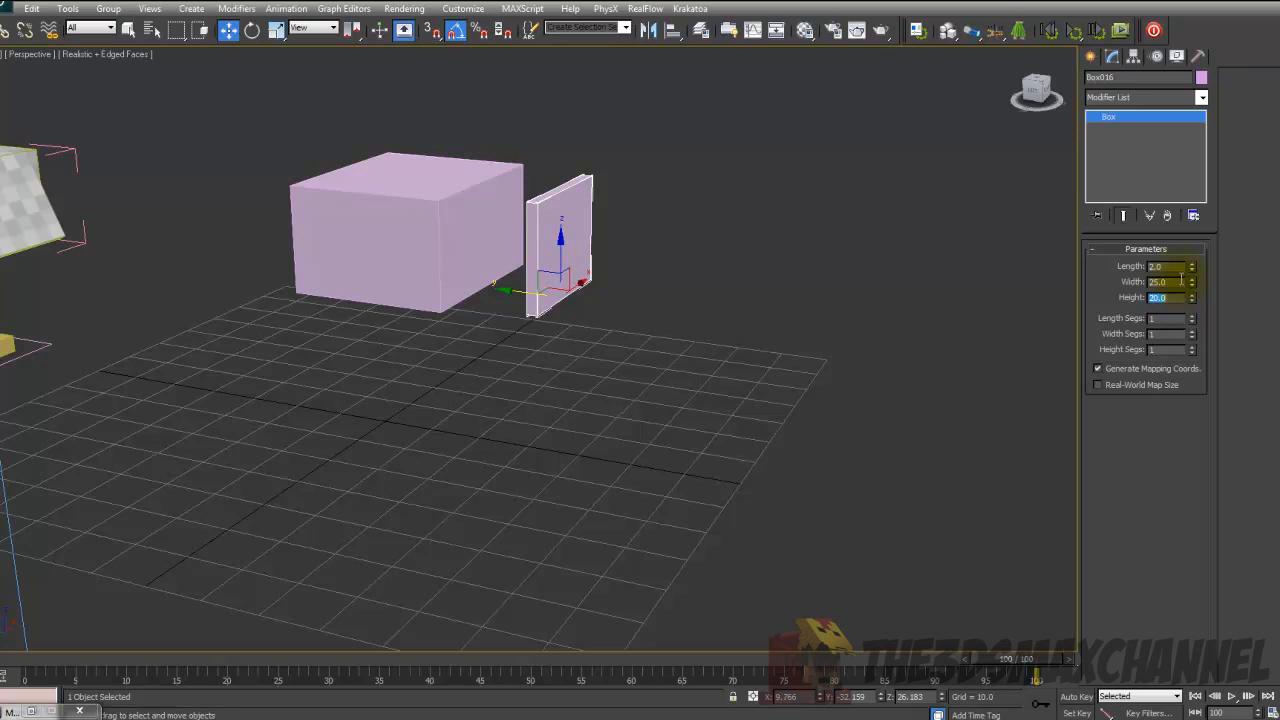
- Rotate the thin wing box 90 degrees about the X axis with angle snap so it lies flat
scroll(717, 164, up, 2)
alt+middle_drag(717, 166, 751, 245)
scroll(733, 185, down, 3)
scroll(700, 245, up, 2)
click(251, 31)
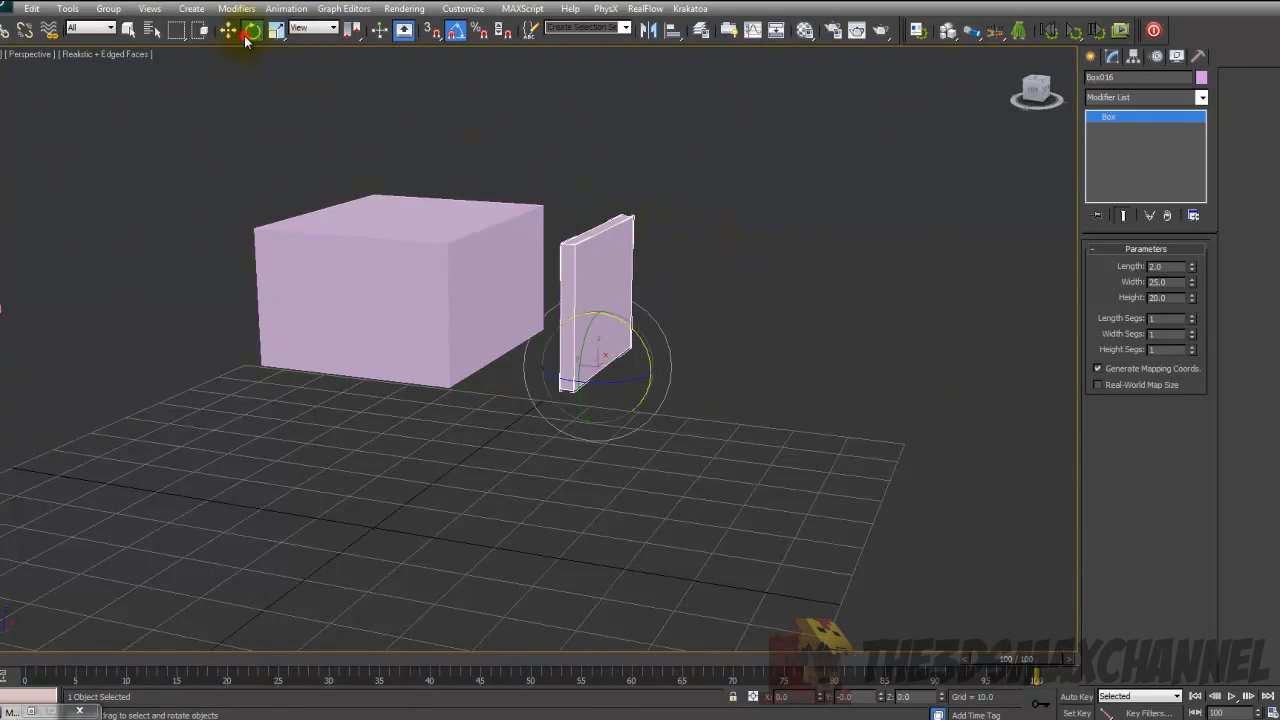
click(457, 33)
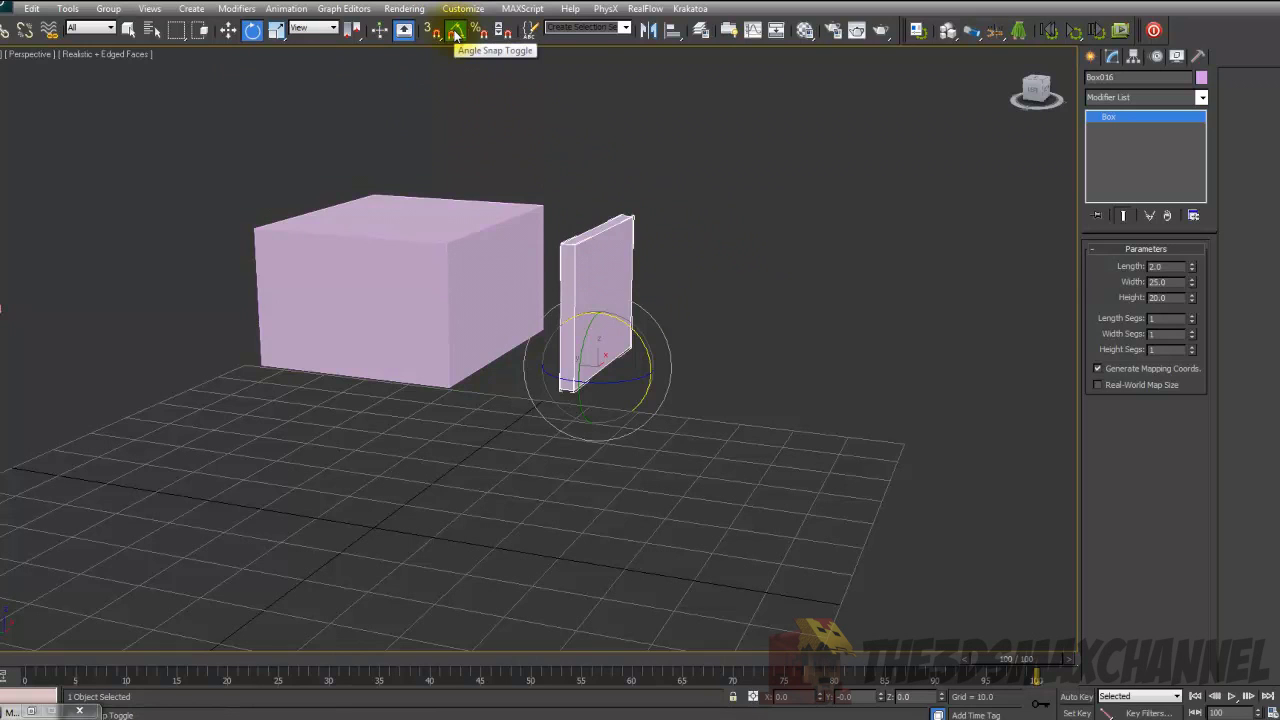
drag(608, 334, 693, 340)
alt+middle_drag(697, 345, 736, 331)
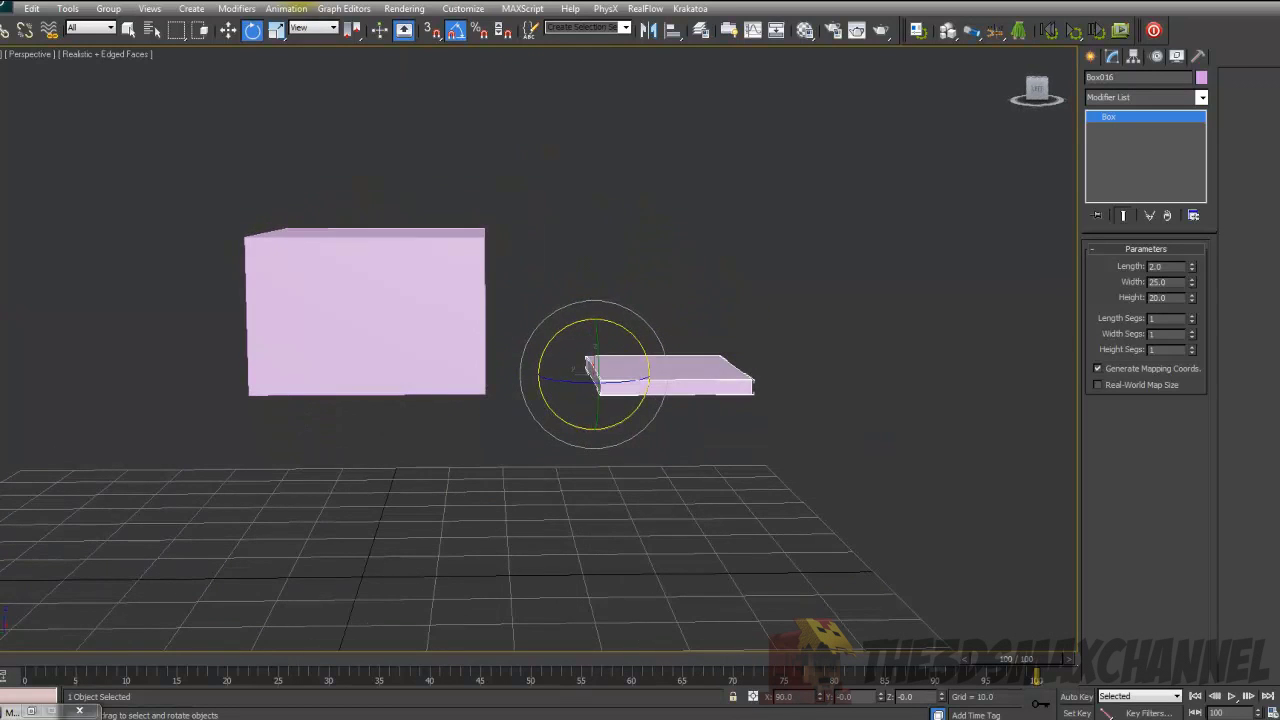
- Move the wing box against the body's upper side edge and align it flush in the Left view
click(229, 32)
drag(572, 348, 470, 210)
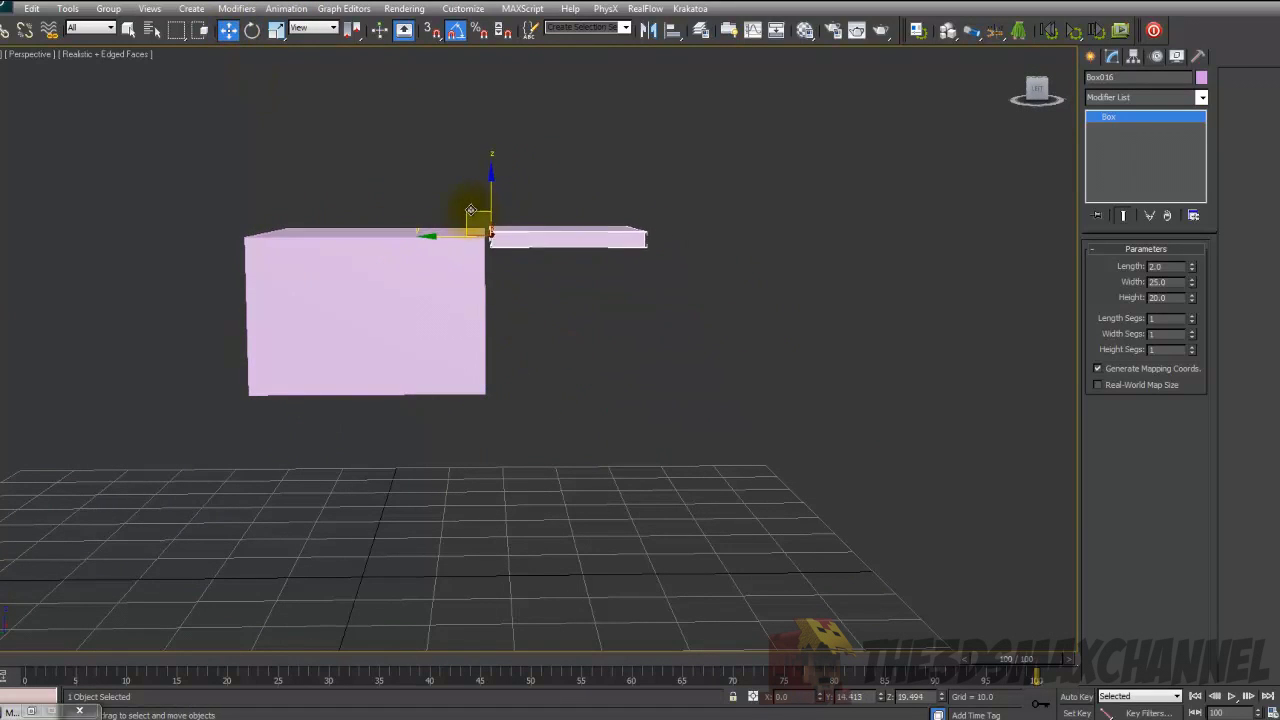
key(f)
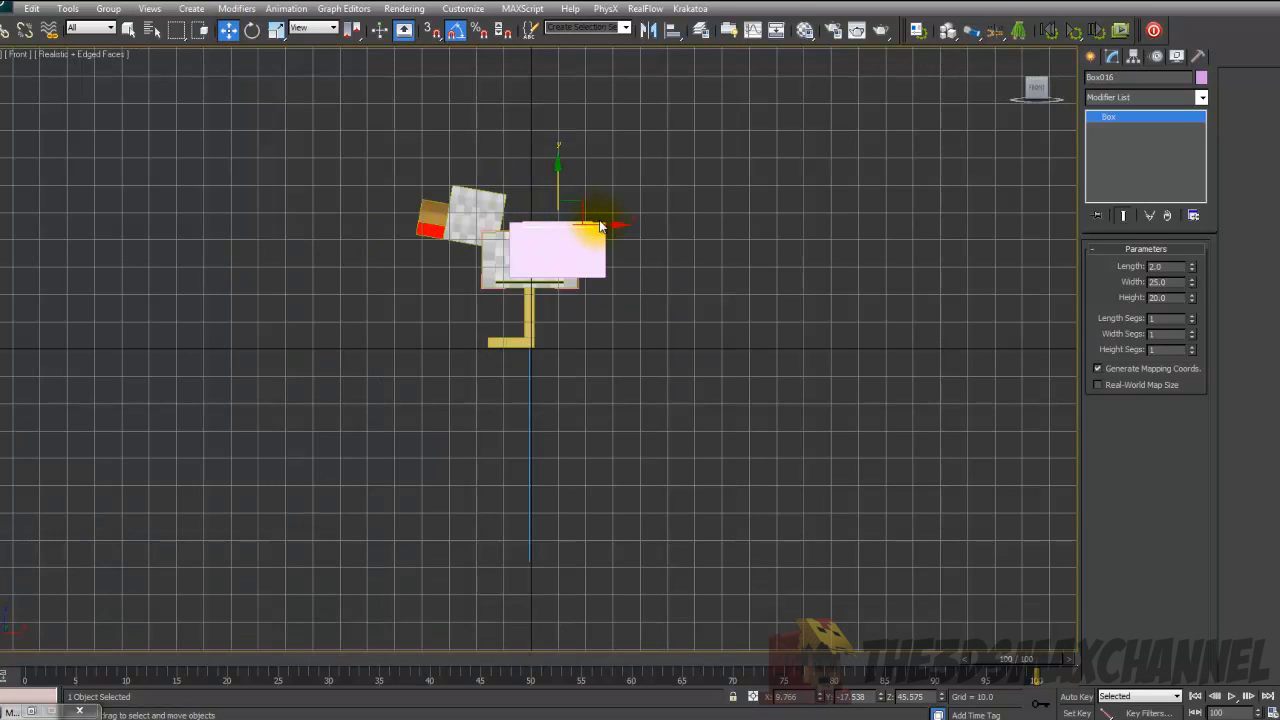
key(l)
scroll(600, 226, up, 8)
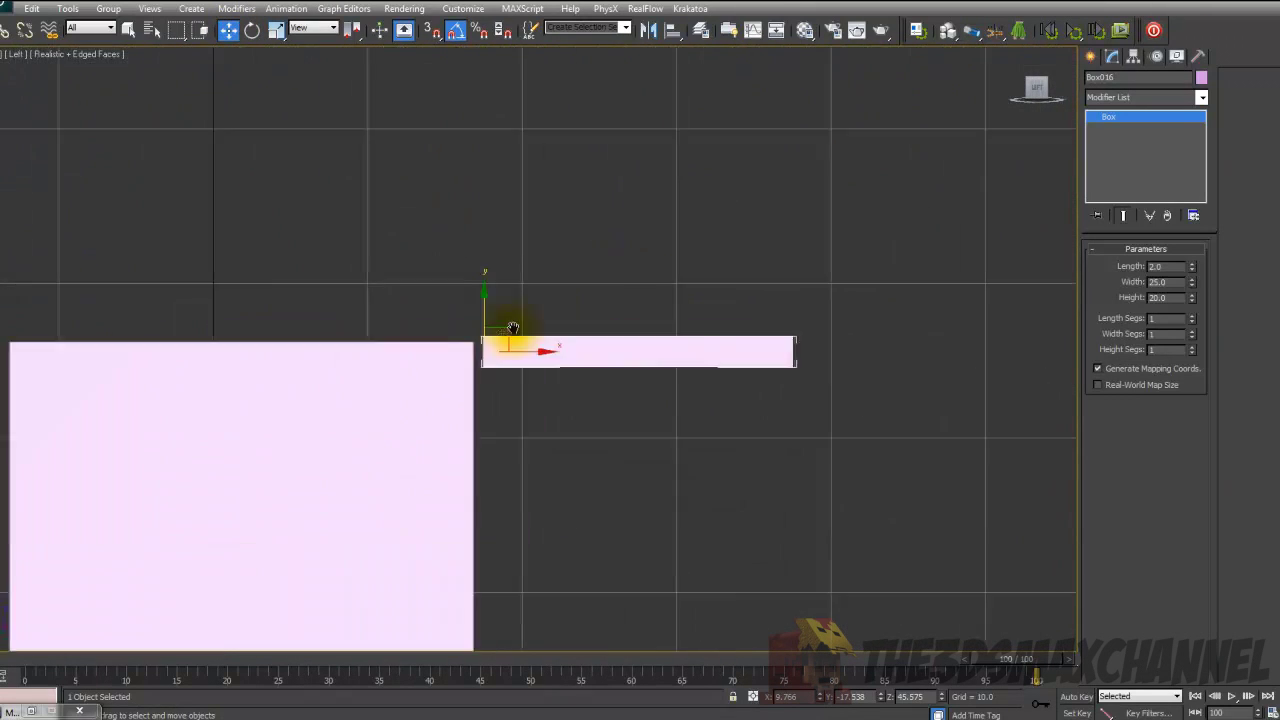
scroll(512, 328, up, 3)
drag(456, 339, 436, 353)
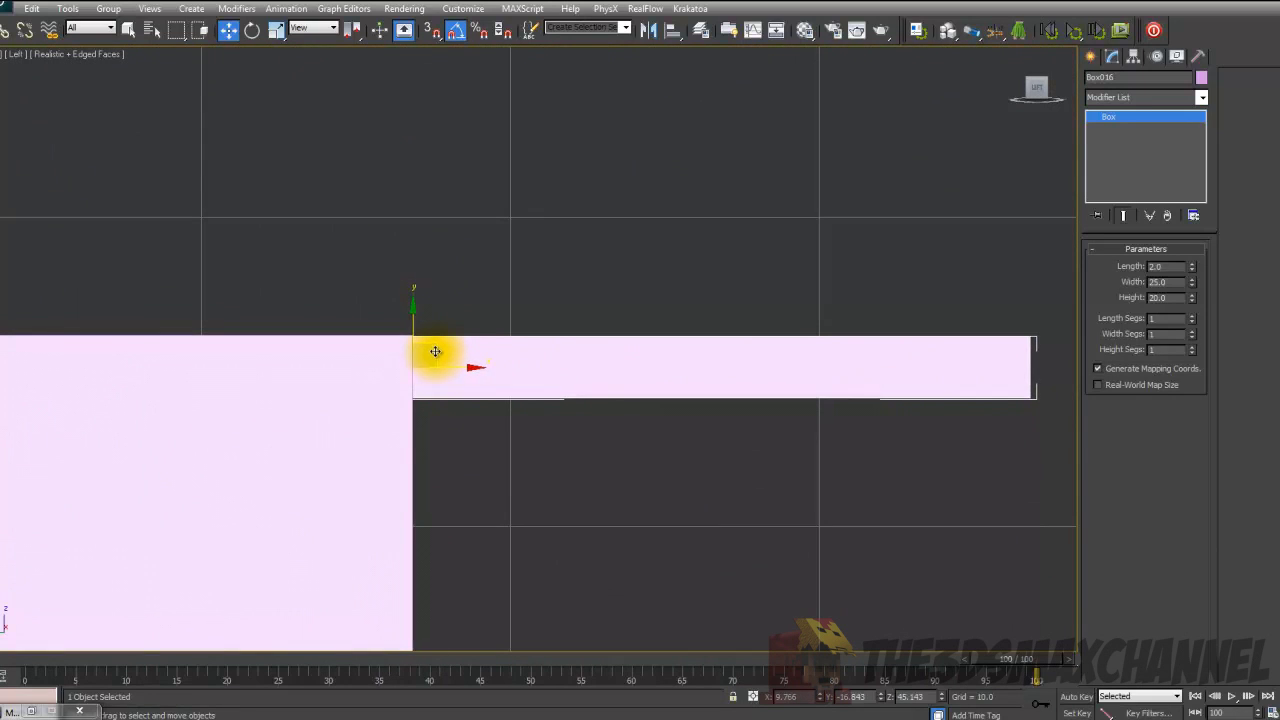
- In the Perspective view, try rotating the new wing about its edge on the body
key(p)
scroll(440, 352, down, 5)
mouse_move(453, 355)
alt+middle_down()
mouse_move(449, 382)
mouse_move(373, 392)
mouse_move(382, 358)
mouse_move(443, 345)
alt+middle_up()
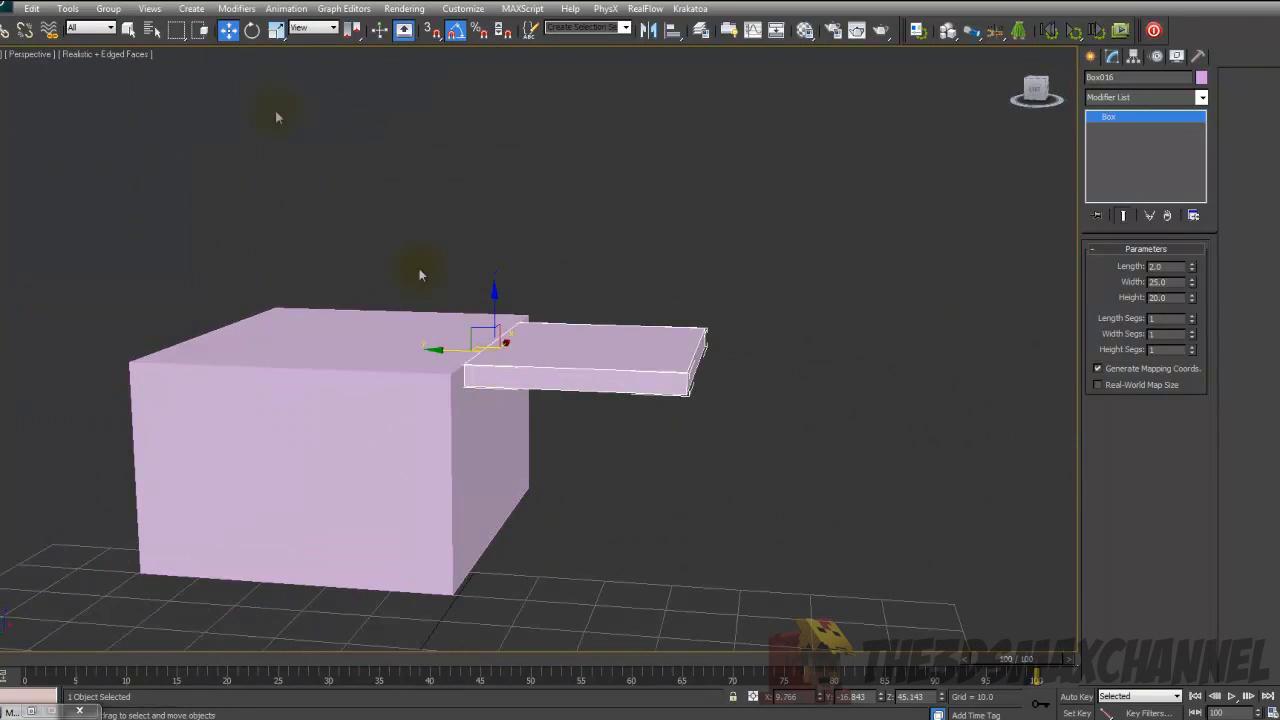
click(252, 31)
mouse_move(529, 303)
mouse_down()
mouse_move(560, 320)
mouse_move(523, 323)
mouse_move(575, 365)
mouse_move(523, 329)
mouse_move(524, 311)
mouse_up()
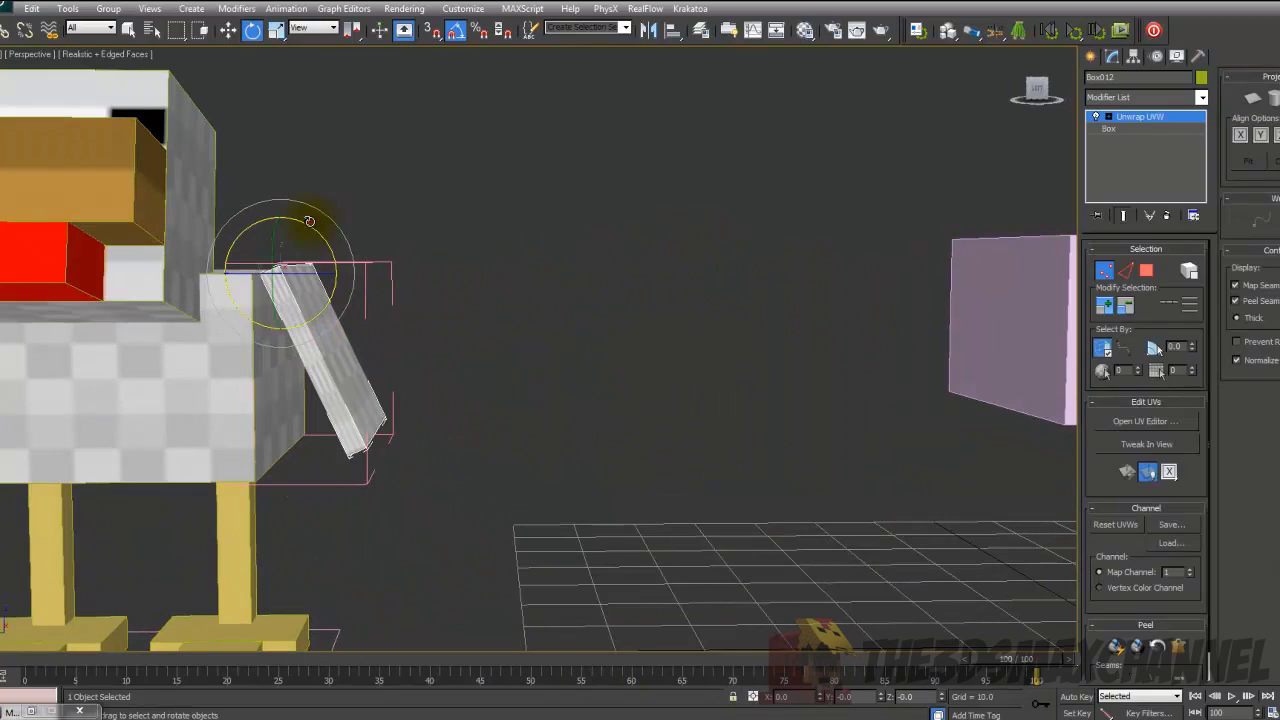
- Test-rotate the finished chicken's wing for comparison with the new wing, and return to the whole scene
mouse_move(309, 221)
mouse_down()
mouse_move(298, 221)
mouse_move(314, 236)
mouse_up()
alt+middle_drag(567, 254, 740, 271)
scroll(740, 271, down, 3)
middle_drag(745, 271, 800, 250)
middle_drag(800, 250, 426, 217)
middle_drag(638, 237, 556, 250)
scroll(600, 236, down, 3)
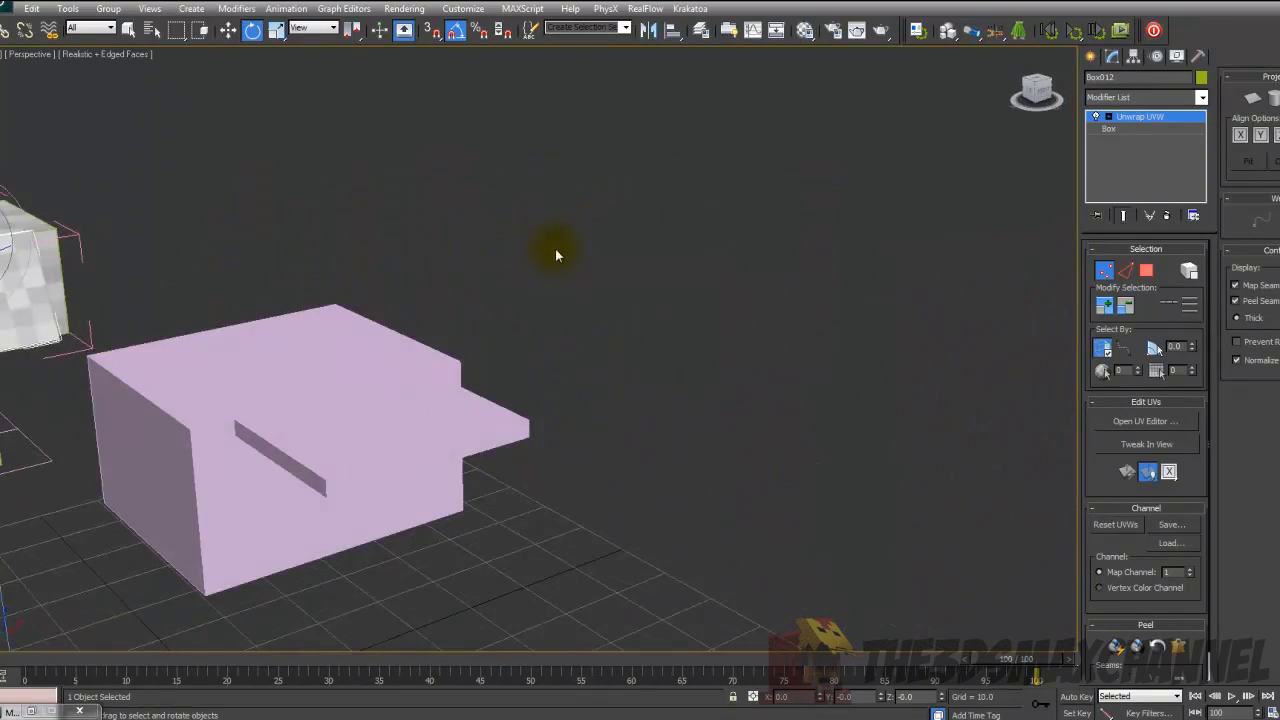
scroll(557, 255, down, 3)
alt+middle_drag(777, 126, 836, 180)
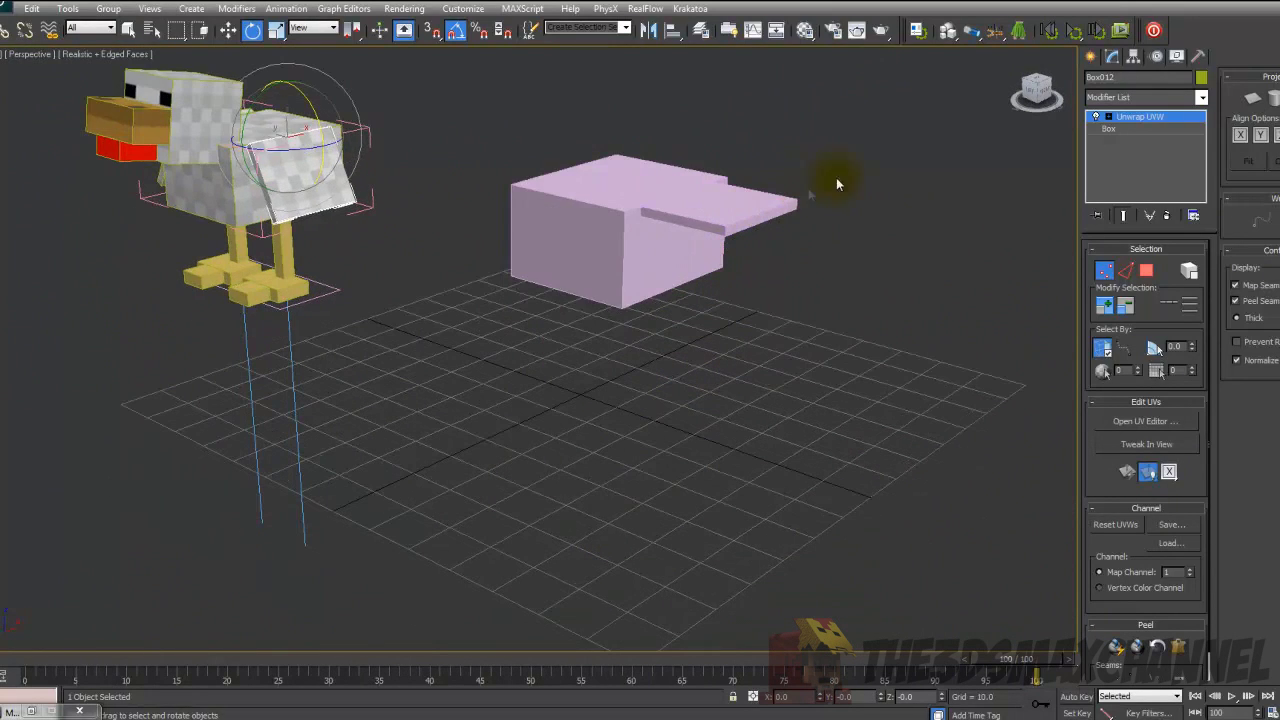
- Copy the body box toward its front to make the head, and set the copy's length and width to 20
click(559, 202)
click(228, 30)
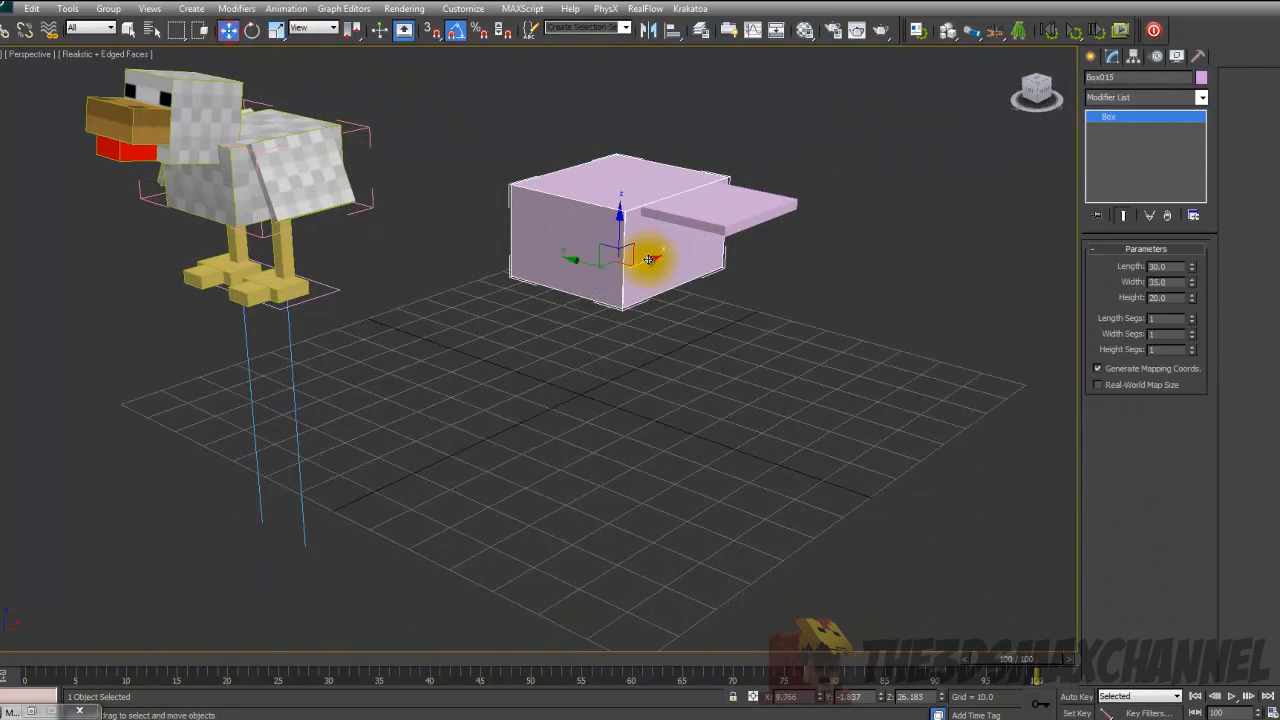
shift+drag(643, 261, 585, 290)
key(Return)
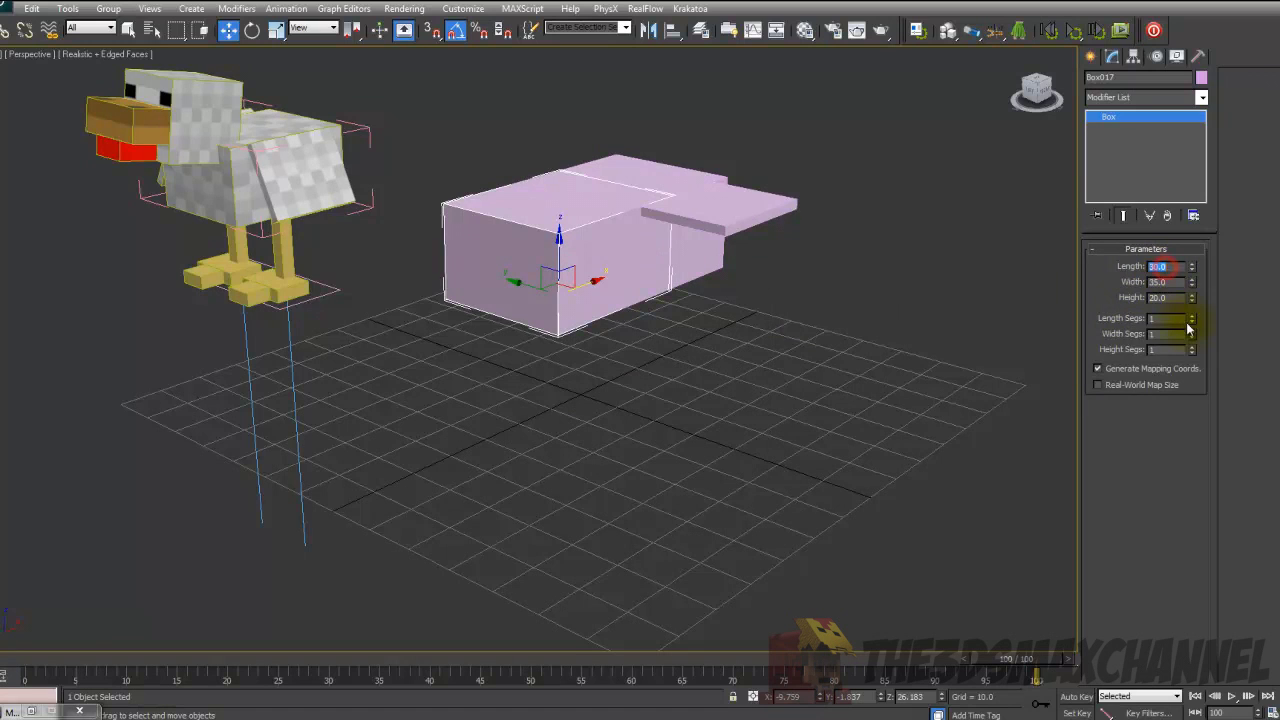
text(20)
key(Return)
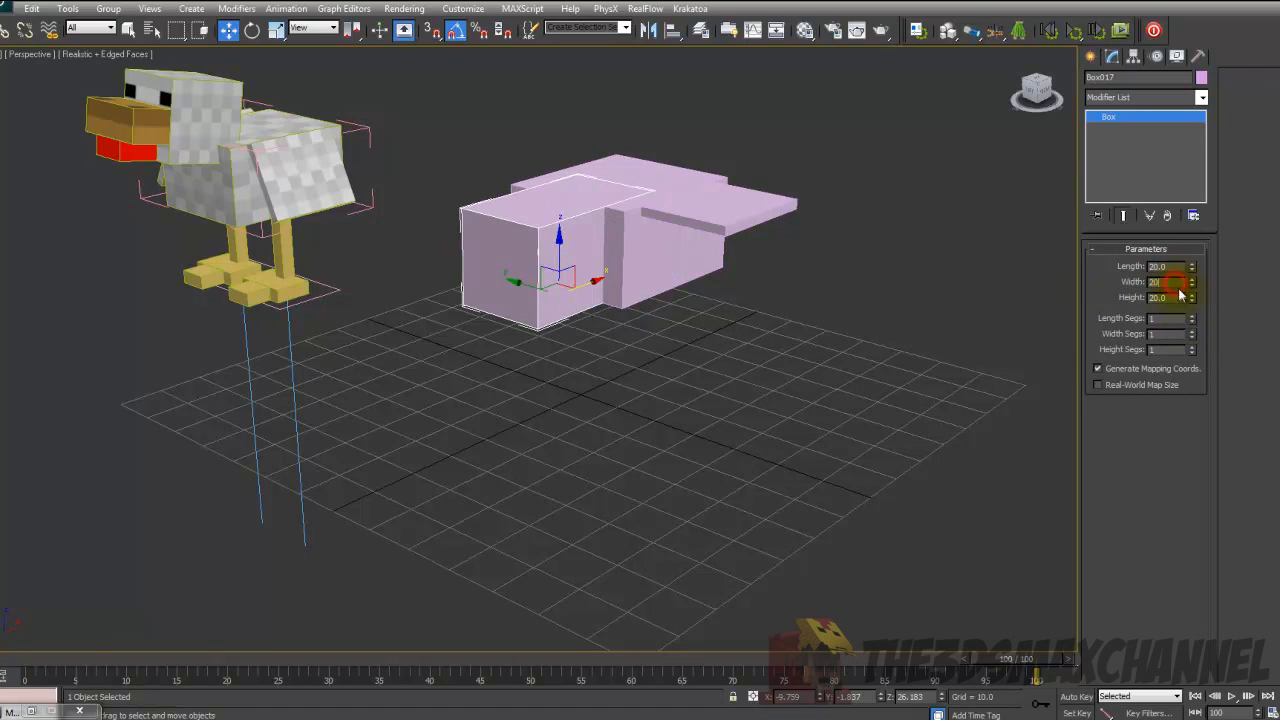
click(1180, 286)
text(20)
key(Tab)
- Raise the head box and position it in the Front view so it overlaps the body's upper front corner
alt+middle_drag(751, 324, 671, 386)
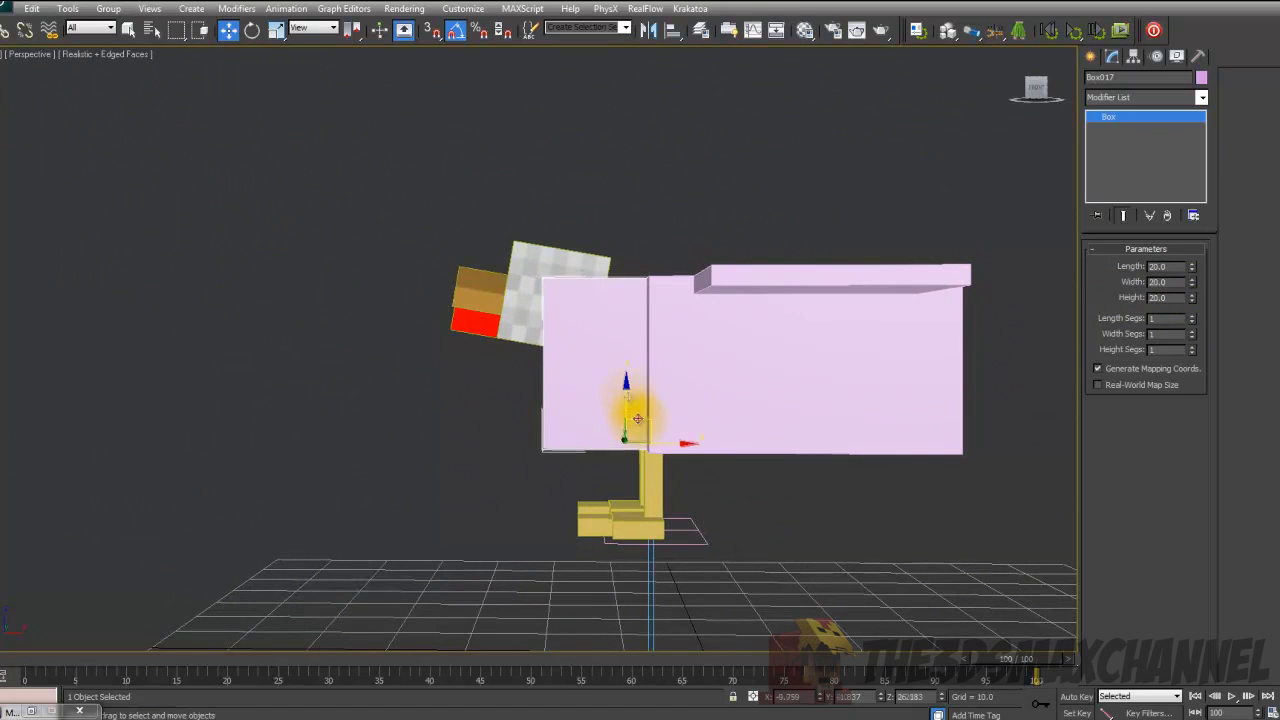
drag(637, 418, 566, 263)
mouse_move(571, 263)
alt+middle_down()
mouse_move(612, 292)
mouse_move(550, 275)
alt+middle_up()
key(f)
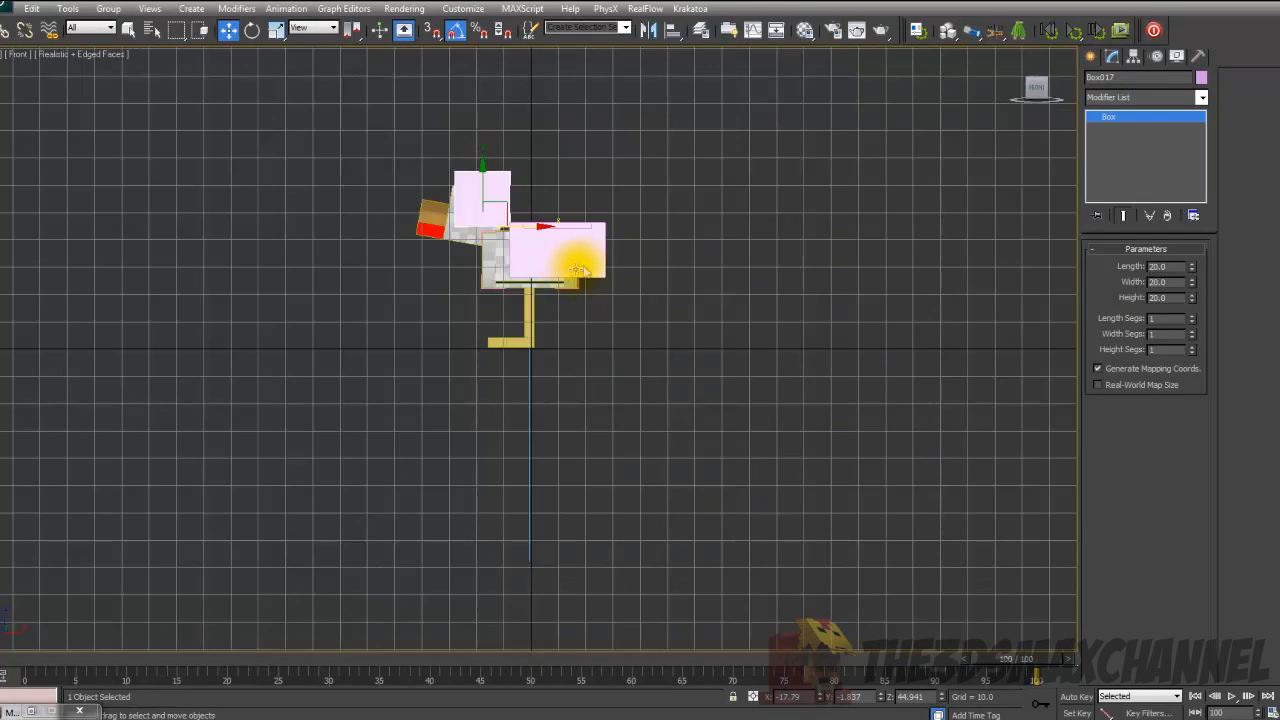
scroll(620, 300, up, 8)
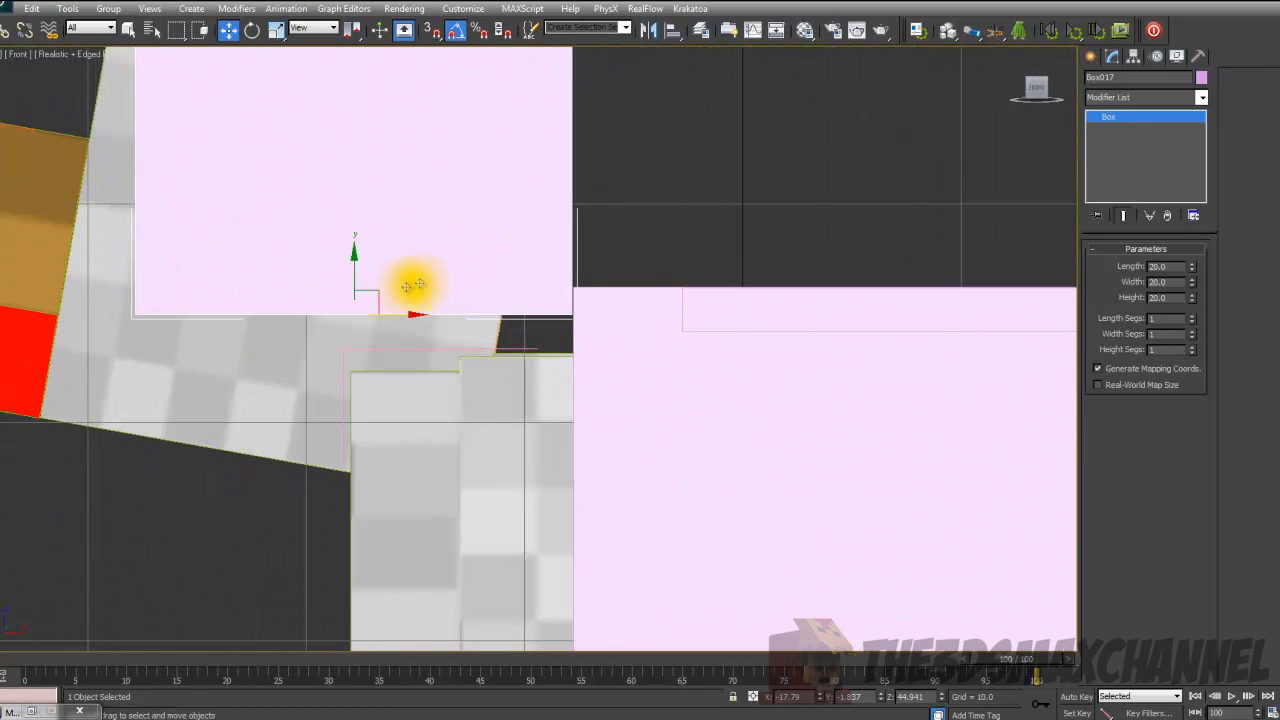
drag(377, 294, 477, 386)
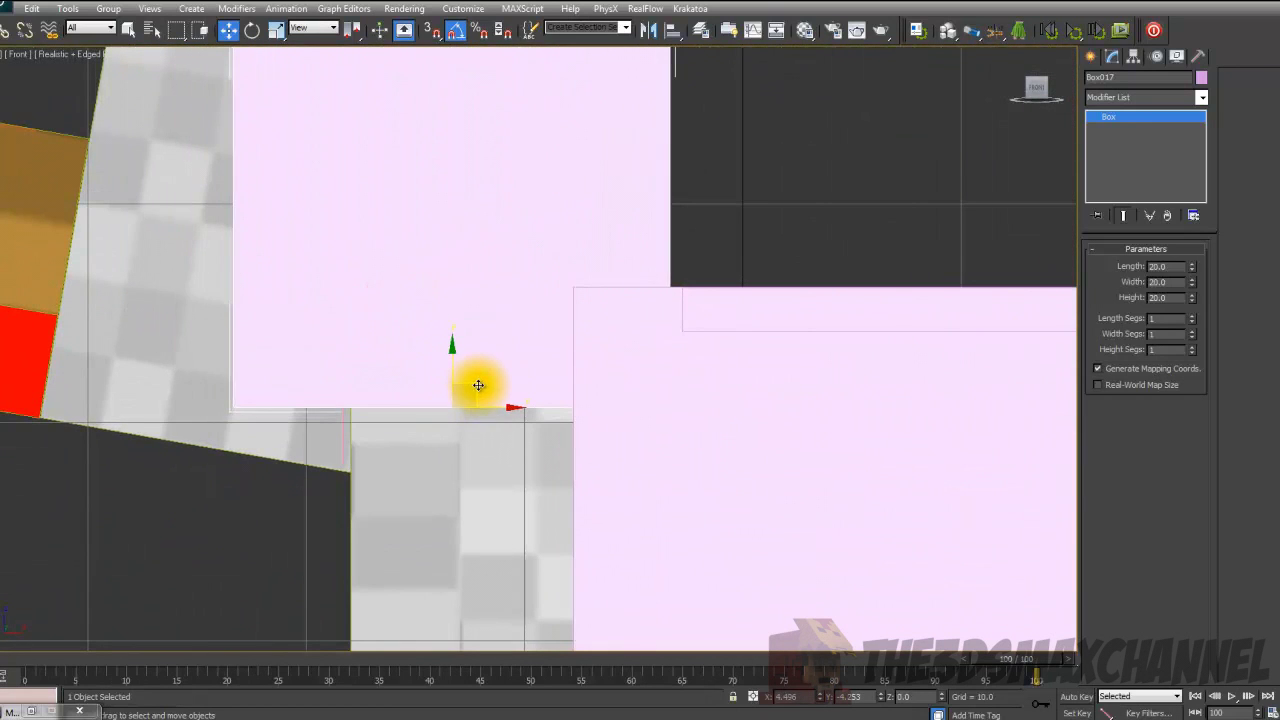
middle_drag(589, 358, 562, 242)
scroll(562, 242, down, 4)
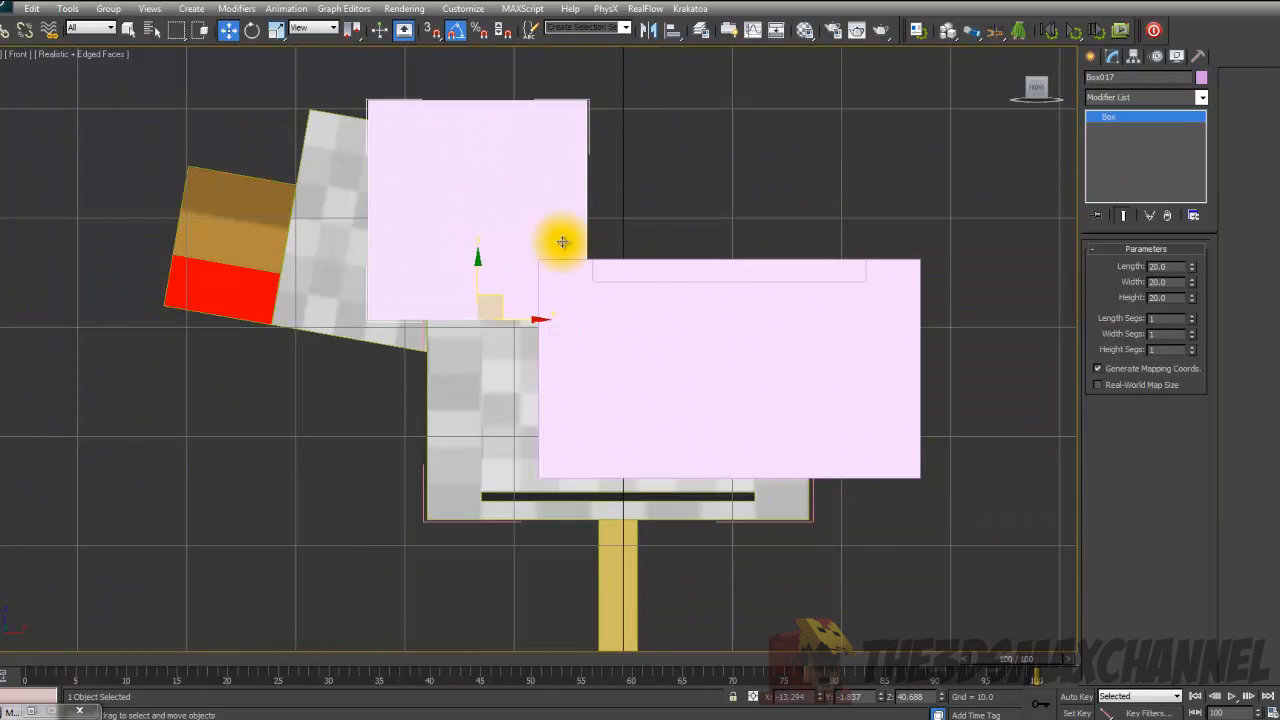
drag(491, 297, 507, 310)
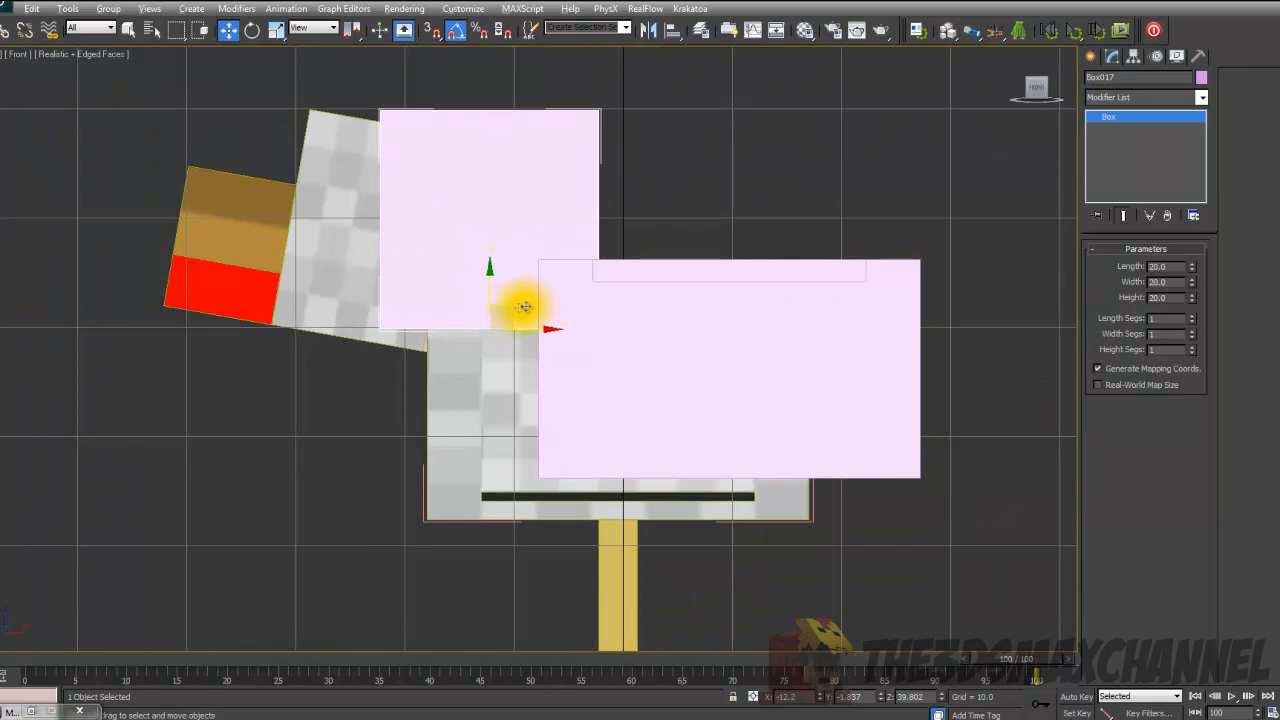
- In the Perspective view, copy the head box forward as the beak and set its width to 10 and height to 8
alt+middle_drag(525, 306, 543, 320)
key(p)
scroll(543, 320, down, 10)
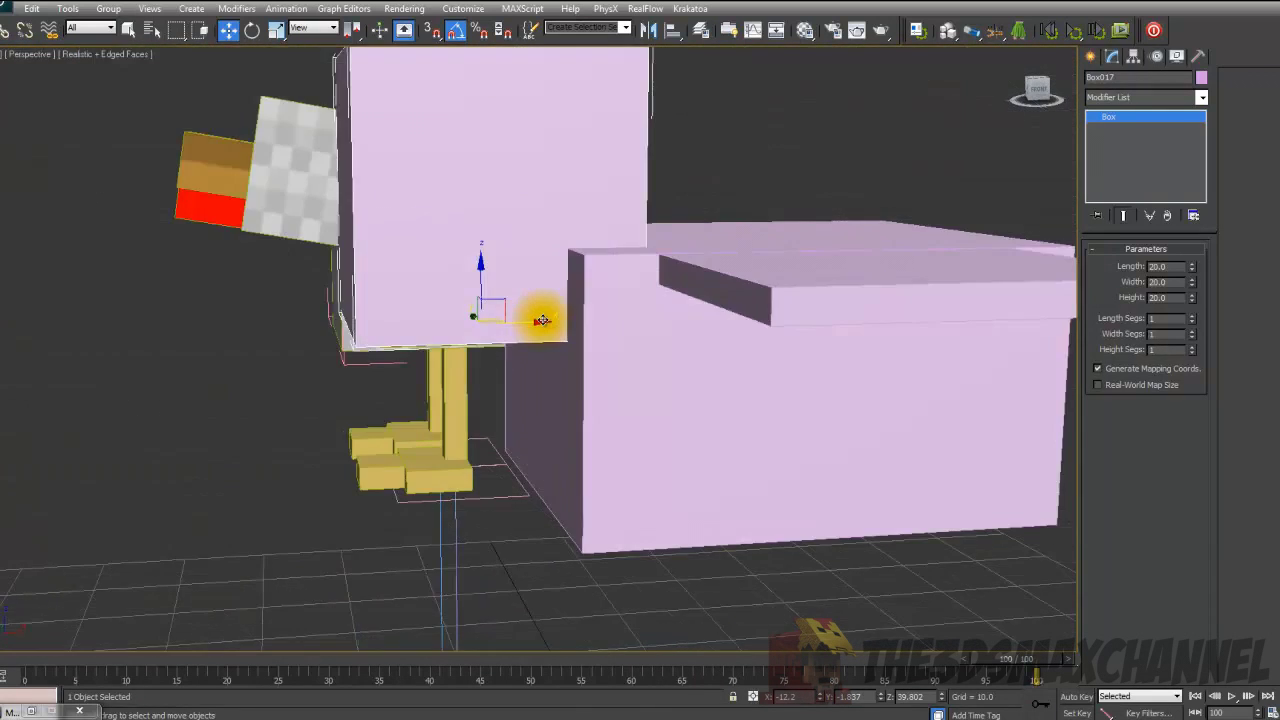
alt+middle_drag(620, 354, 637, 331)
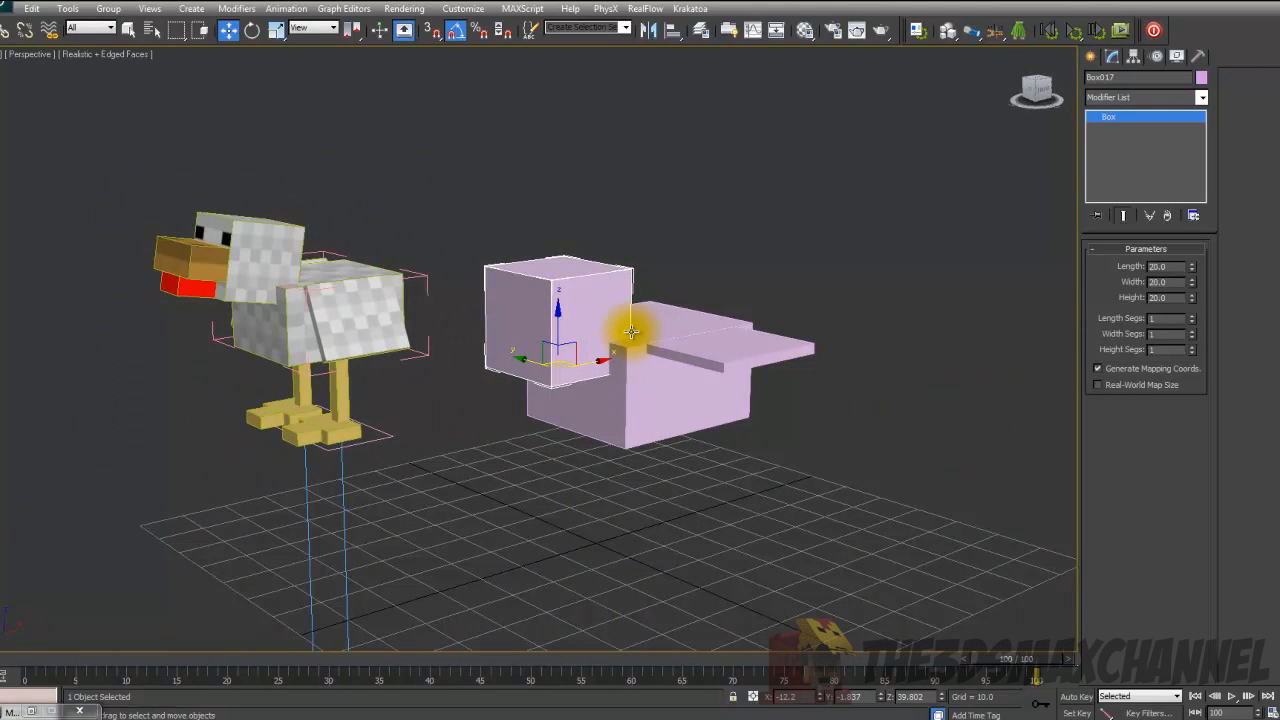
scroll(632, 331, up, 3)
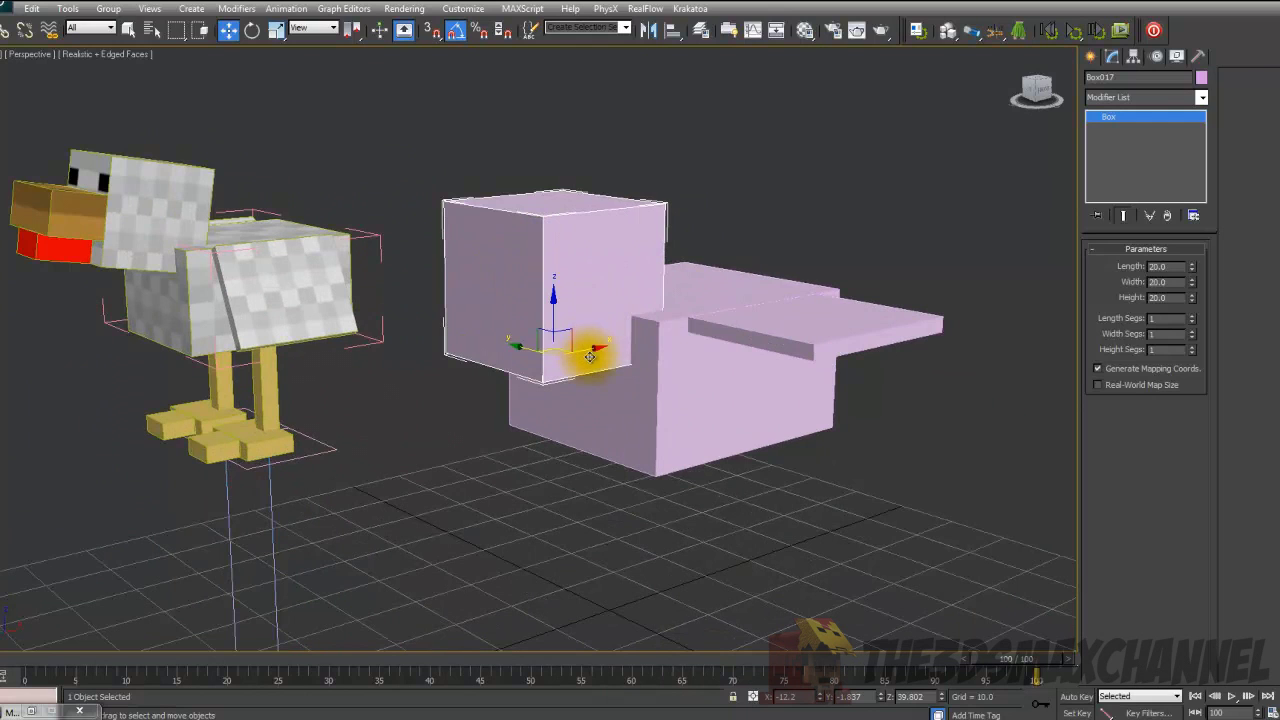
shift+drag(590, 347, 515, 360)
key(Return)
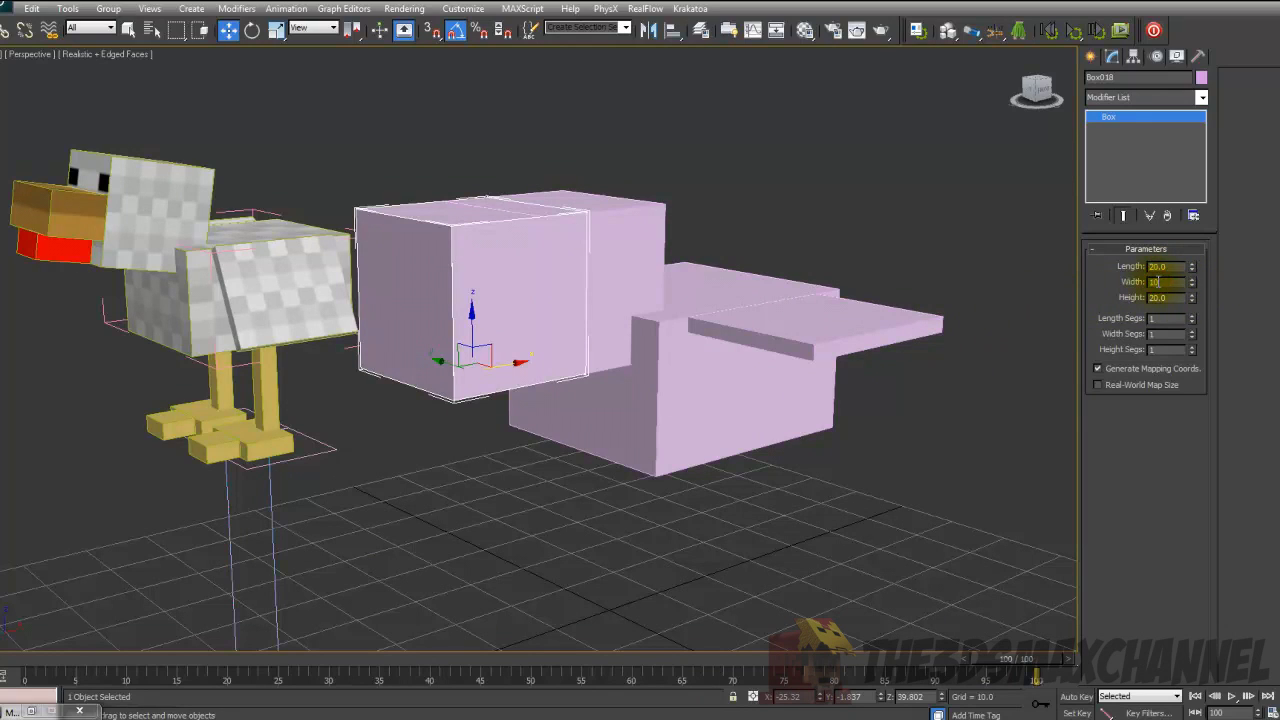
key(Return)
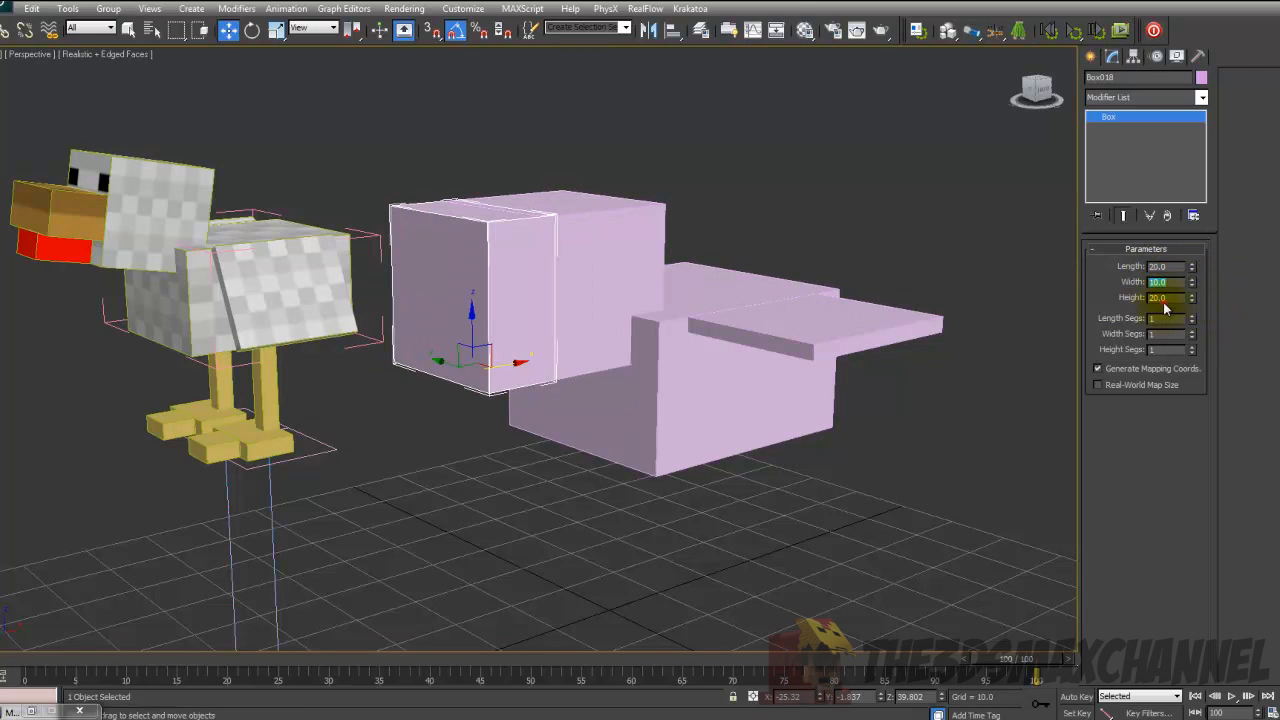
text(8)
key(Return)
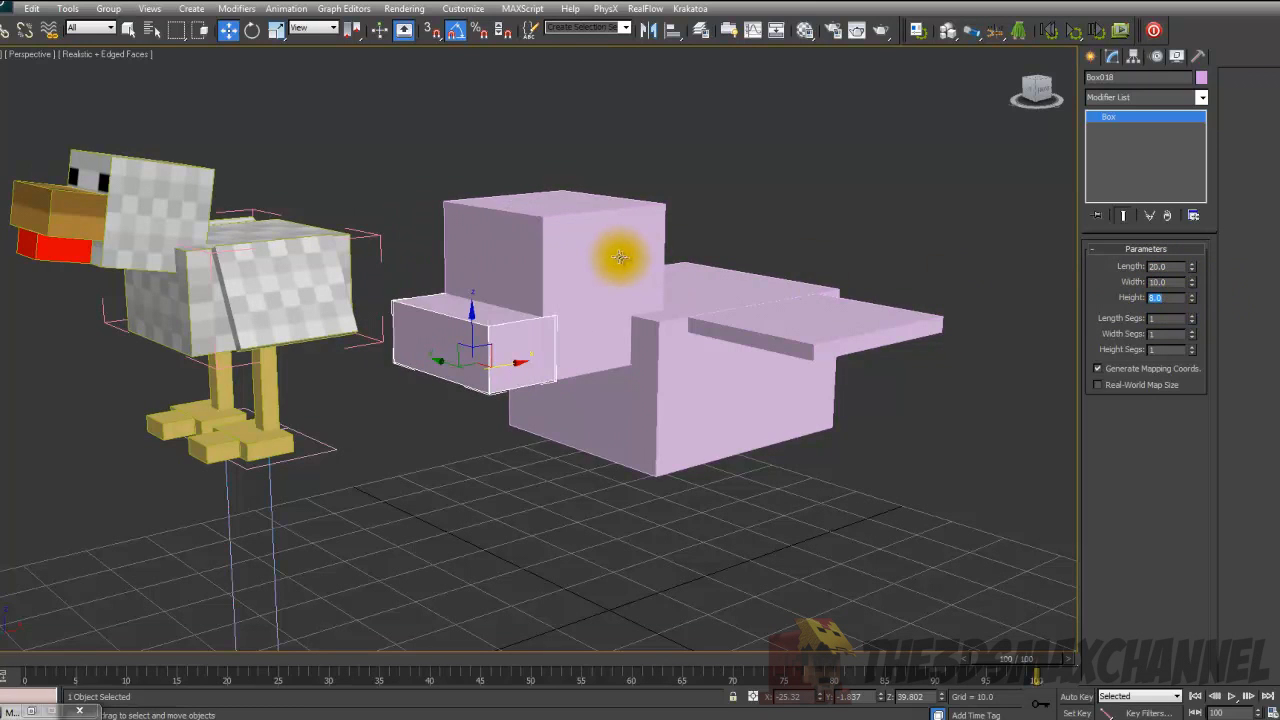
- Raise the beak box to about the middle of the head's front face
scroll(643, 260, up, 5)
drag(466, 337, 443, 277)
alt+middle_drag(443, 277, 617, 234)
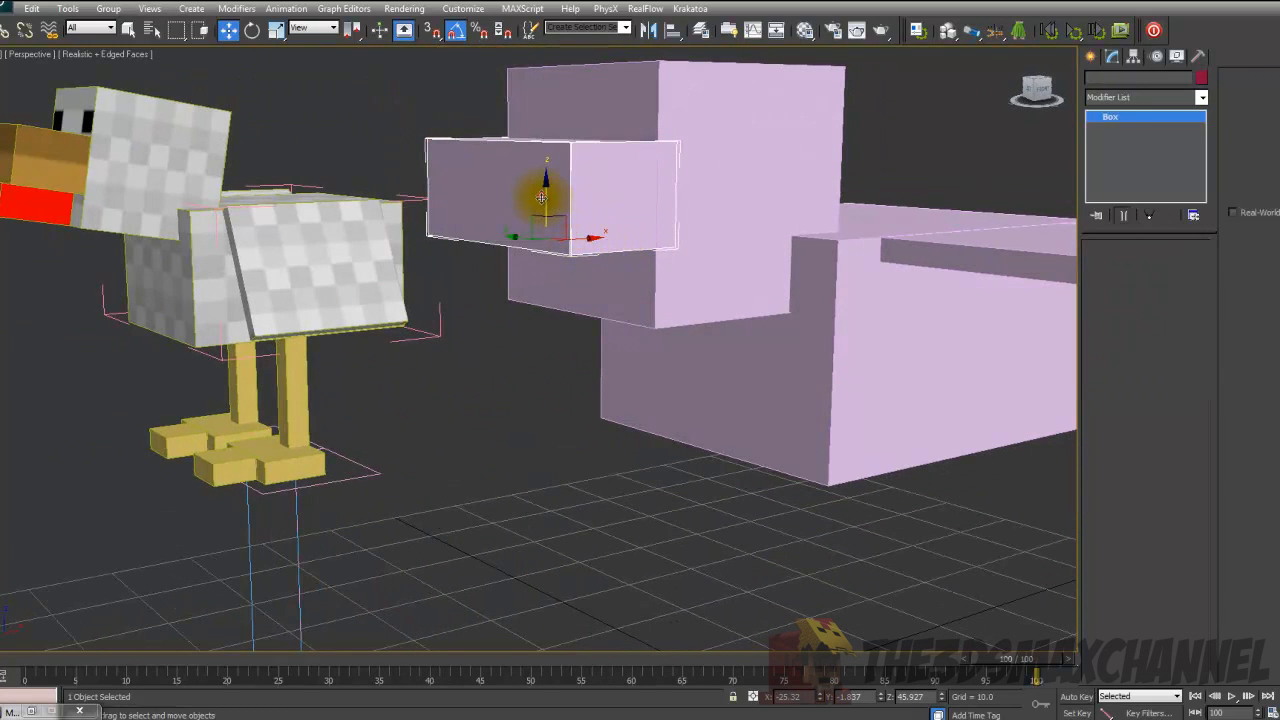
- Copy the beak box downward as the wattle and set its length to 10 and height to 5
shift+drag(543, 207, 528, 262)
key(Return)
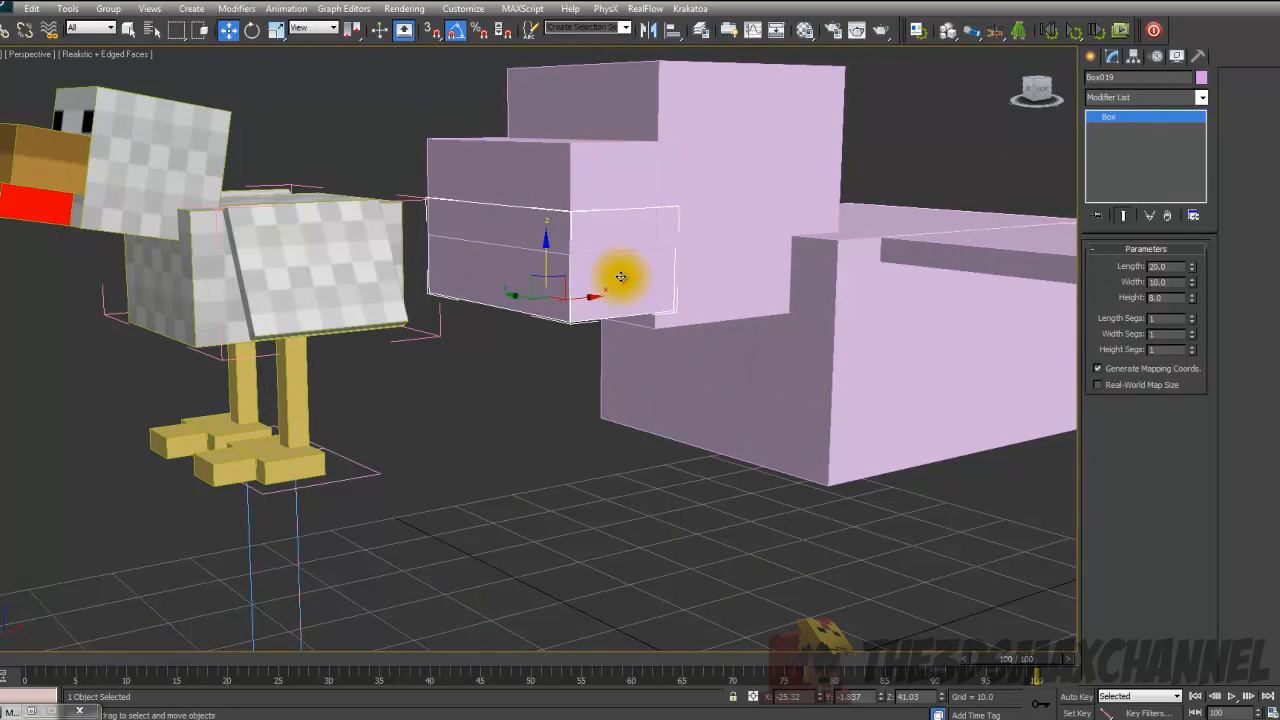
click(1168, 266)
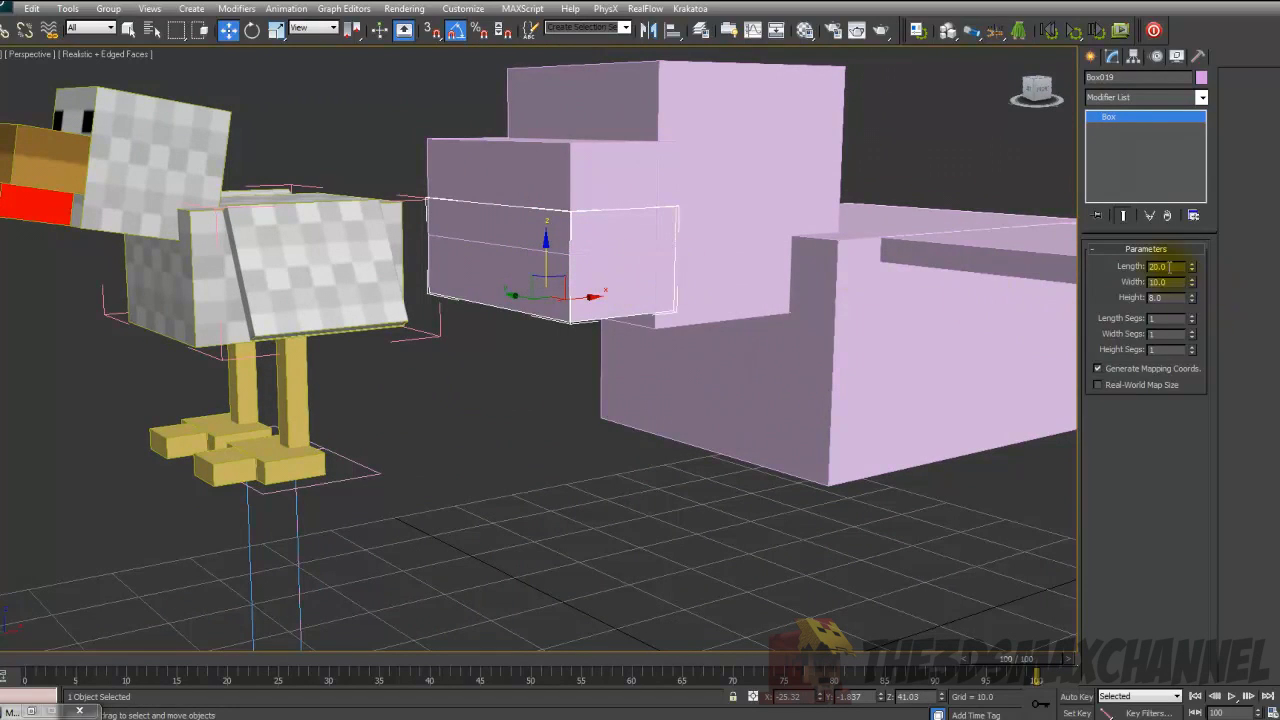
text(10)
key(Return)
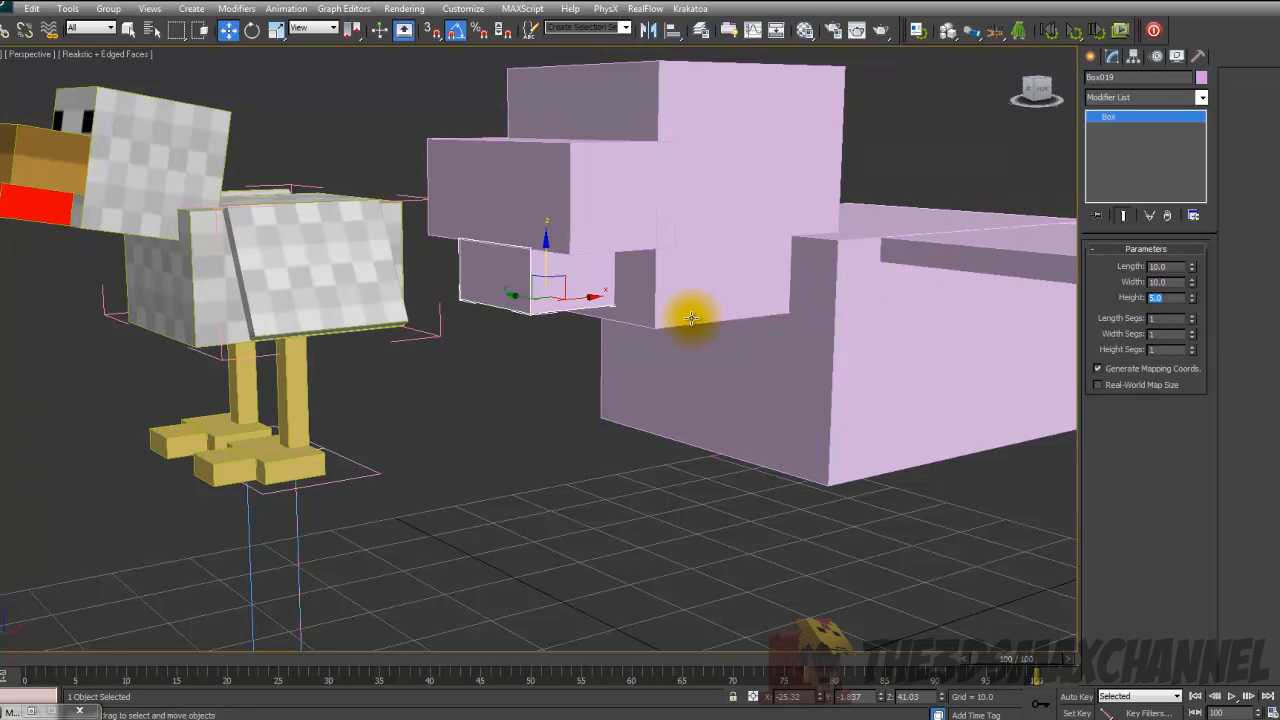
- In the wireframe Front view, align the wattle box flush with the head's front face and bottom edge
scroll(690, 324, up, 3)
key(f)
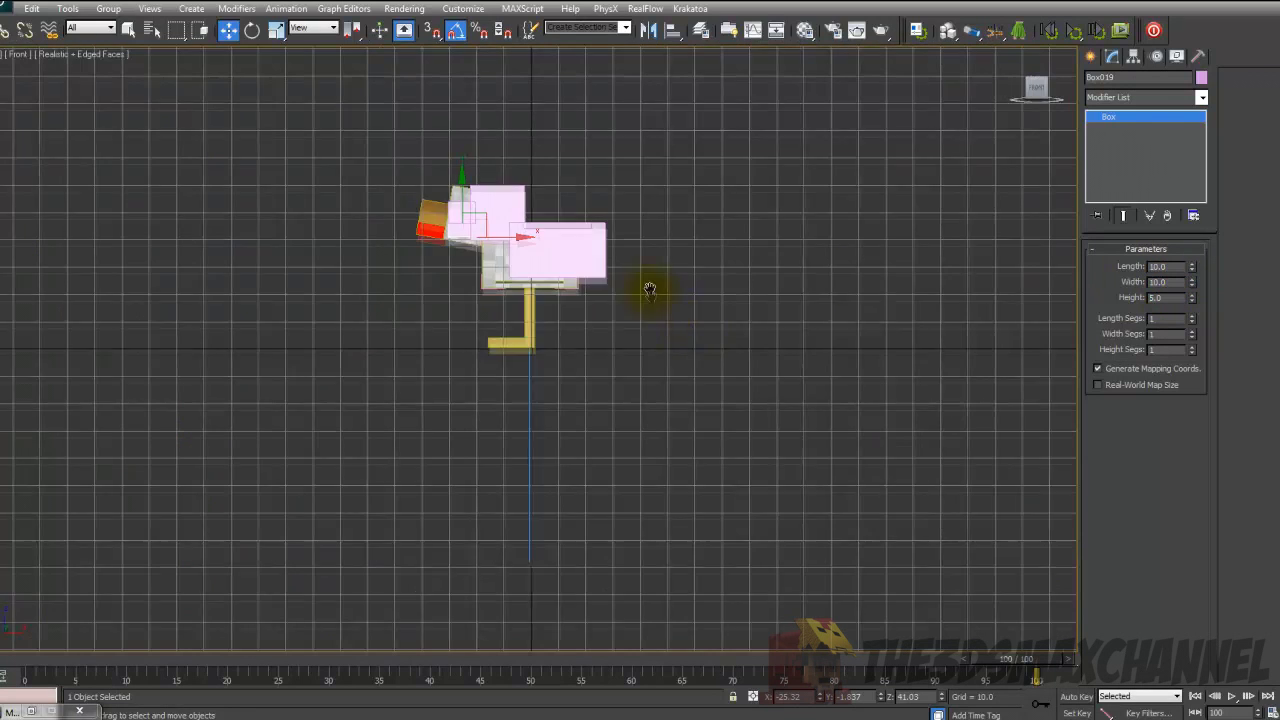
scroll(649, 291, up, 5)
scroll(560, 340, down, 3)
key(F3)
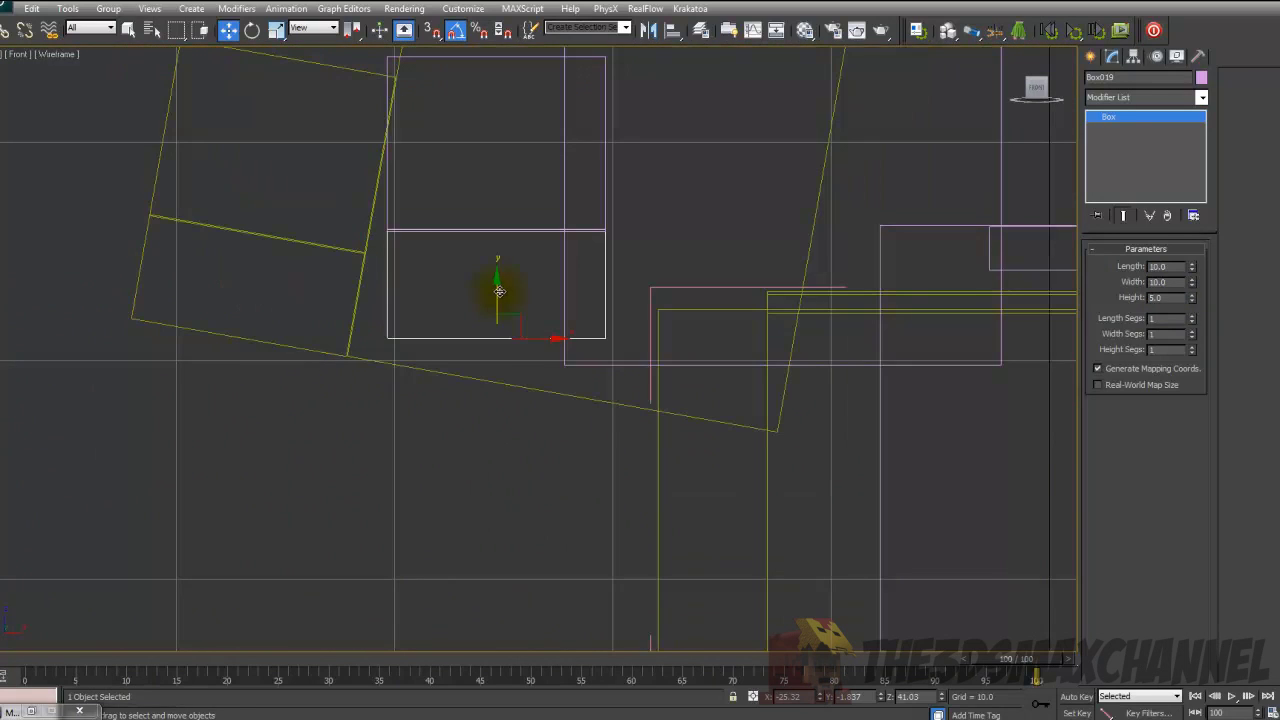
drag(521, 313, 480, 339)
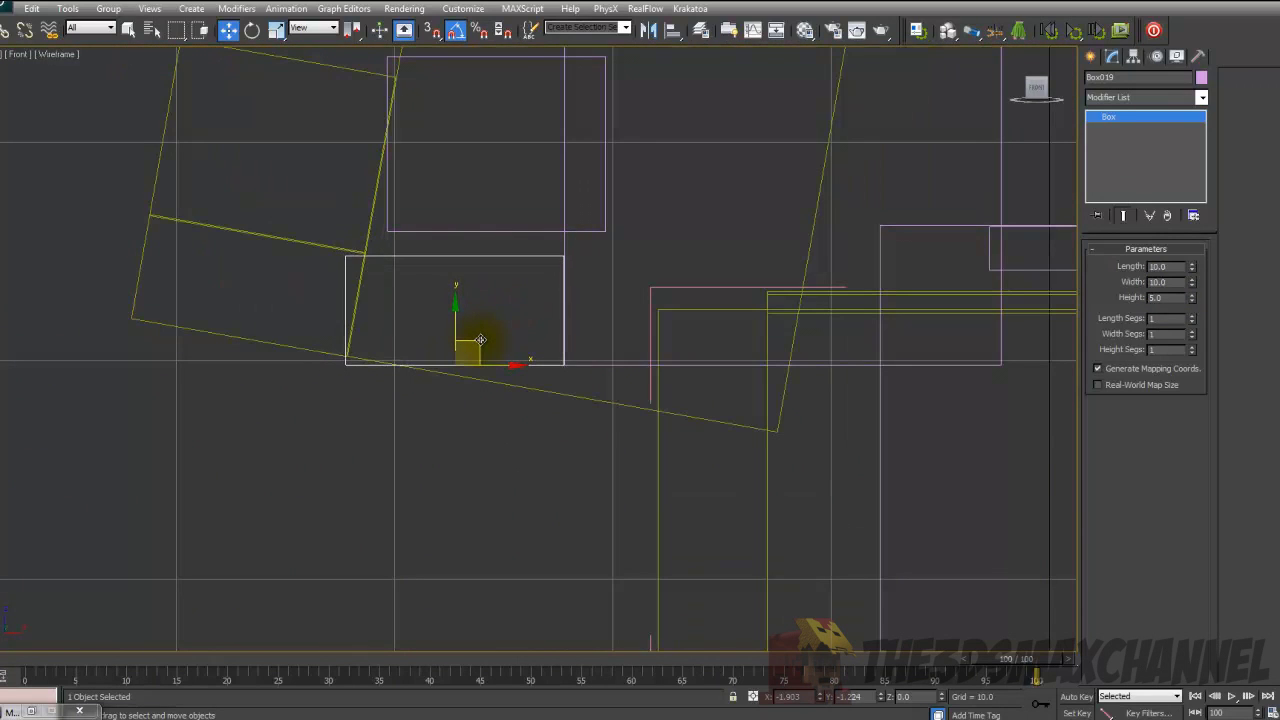
scroll(487, 330, up, 4)
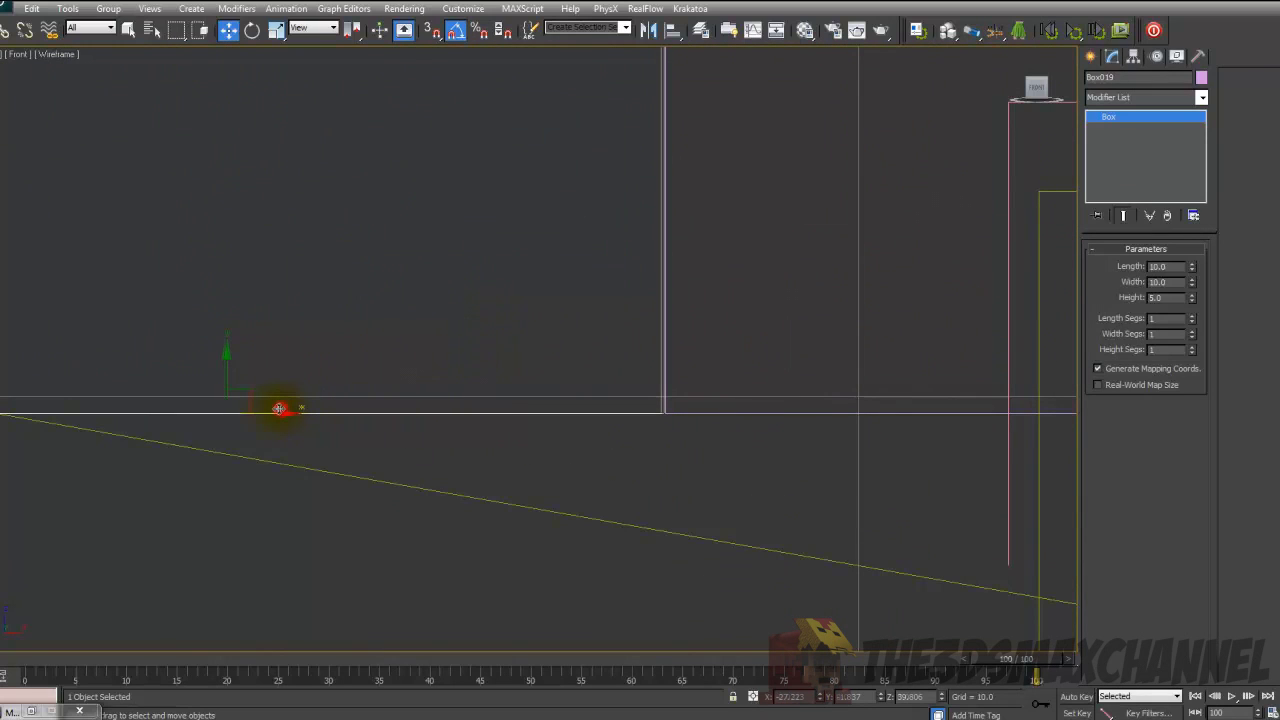
drag(279, 408, 282, 410)
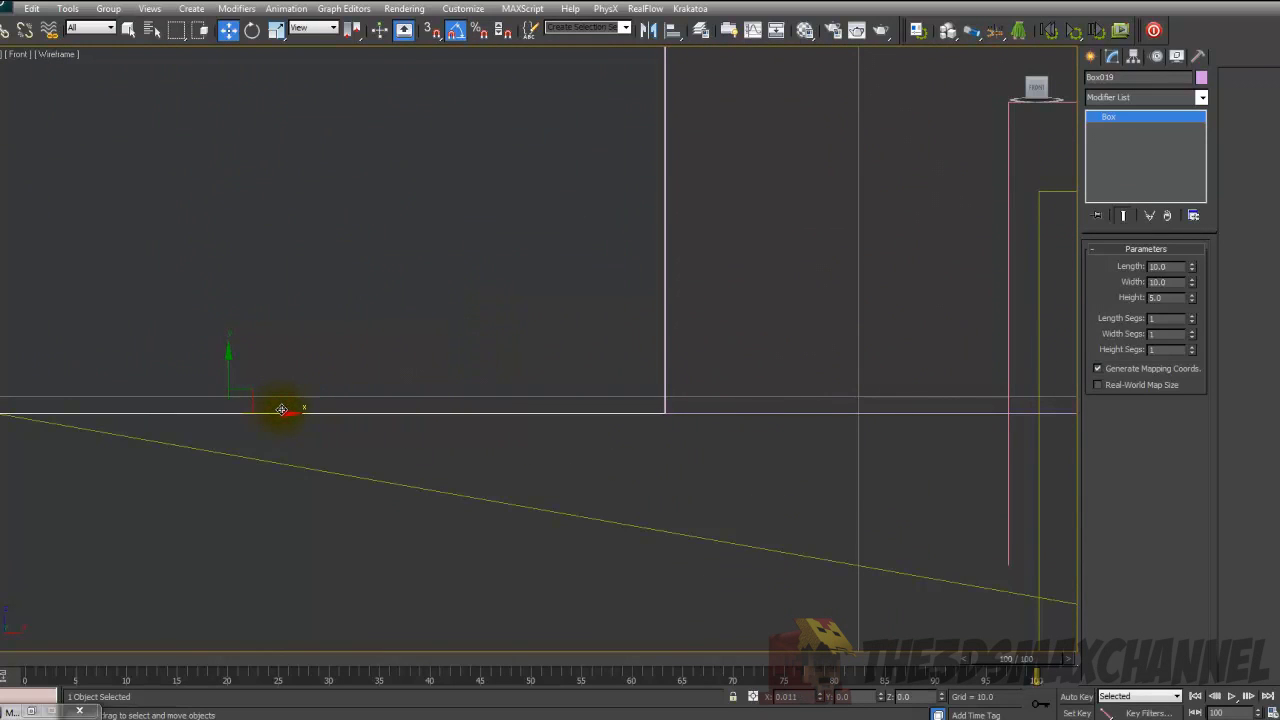
scroll(505, 310, down, 4)
- Align the beak box flush against the head's front face, resting directly on top of the wattle box
click(433, 229)
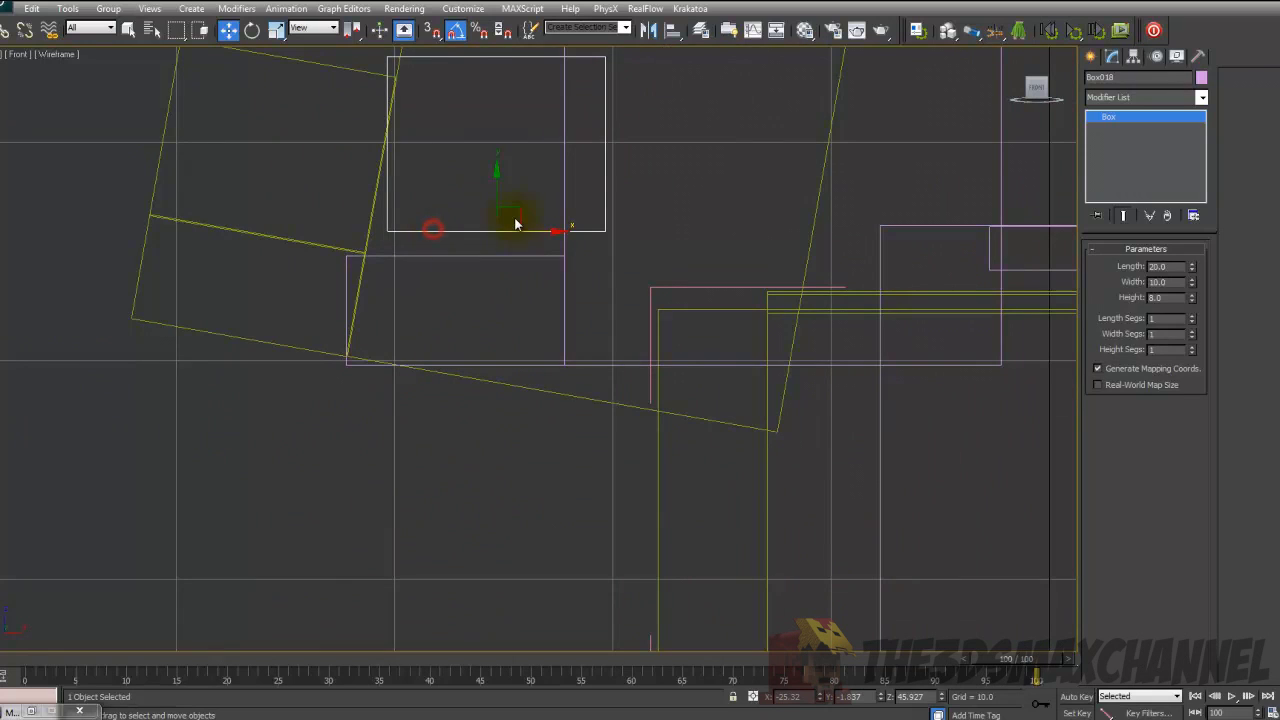
drag(516, 209, 474, 235)
scroll(557, 235, up, 4)
middle_drag(557, 236, 474, 634)
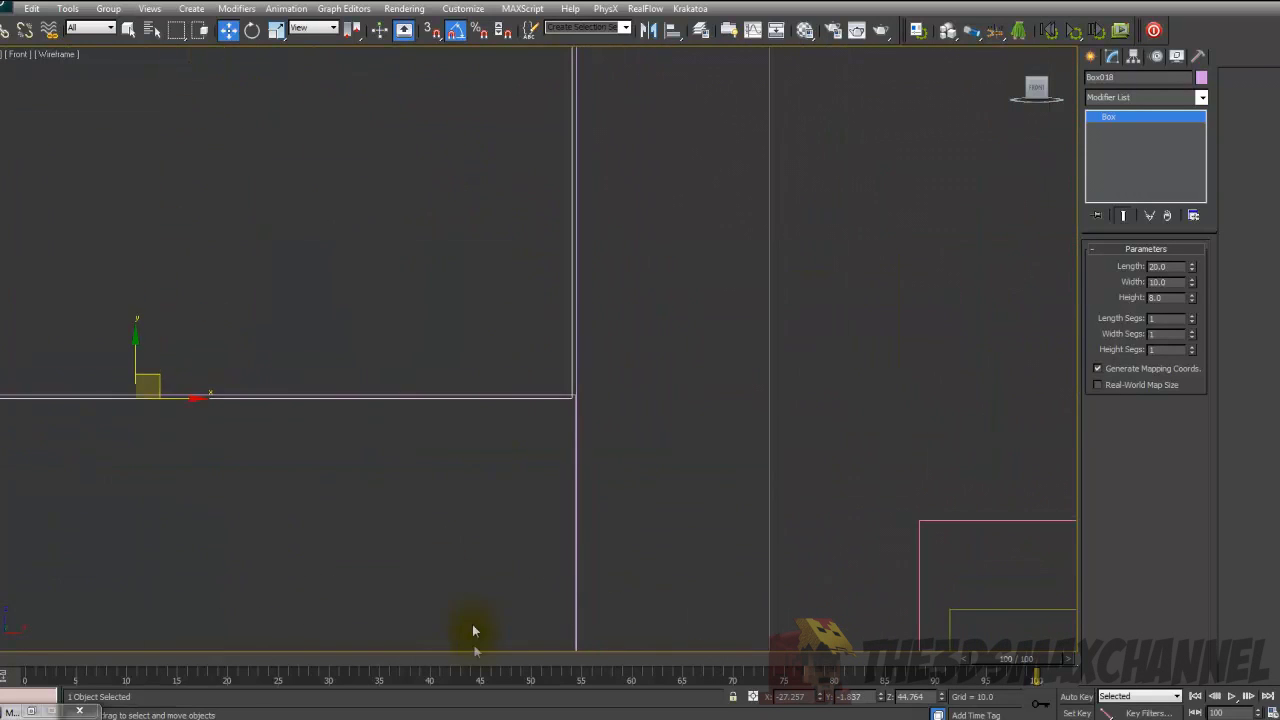
scroll(195, 392, up, 1)
drag(3, 406, 4, 398)
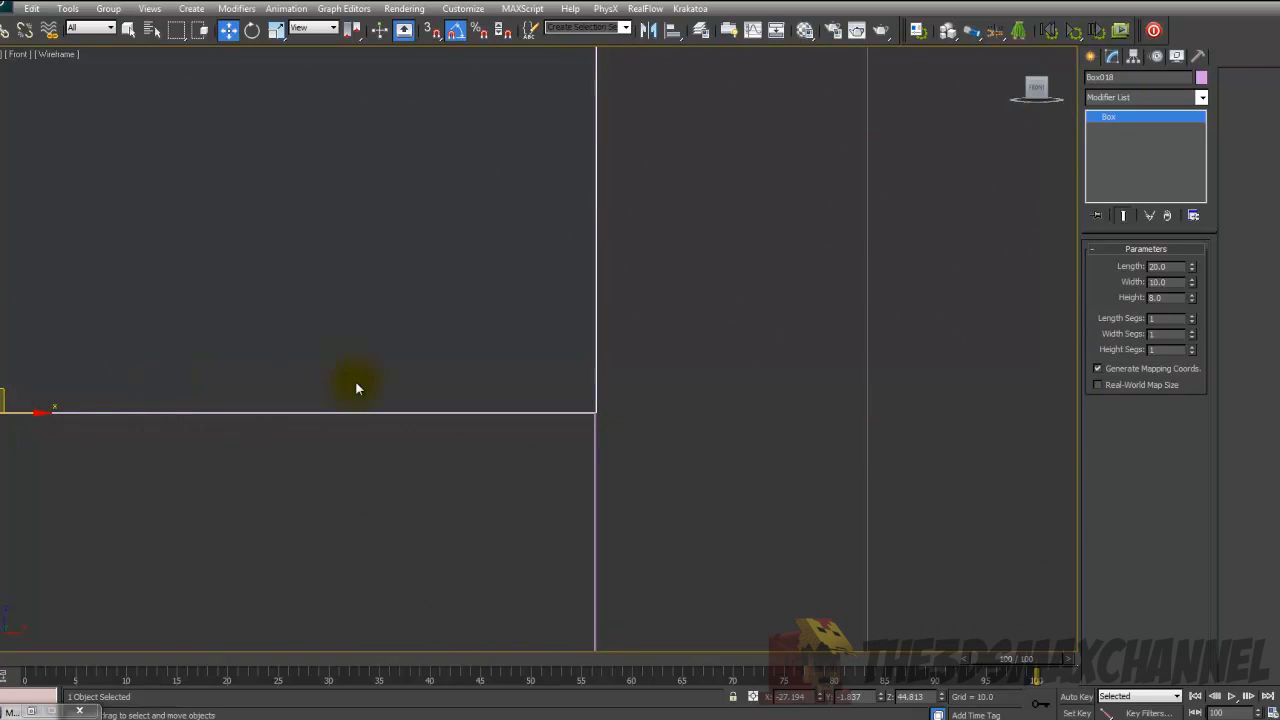
- Back in the shaded Perspective view, draw a new box on the grid below the model, about 29.5 wide and 8.3 high
scroll(374, 384, down, 5)
key(p)
scroll(576, 376, down, 4)
mouse_move(590, 362)
alt+middle_down()
mouse_move(679, 383)
mouse_move(750, 306)
mouse_move(871, 306)
mouse_move(986, 337)
mouse_move(914, 354)
mouse_move(661, 290)
mouse_move(552, 286)
mouse_move(529, 257)
mouse_move(551, 321)
mouse_move(495, 351)
mouse_move(563, 329)
mouse_move(603, 260)
mouse_move(616, 294)
alt+middle_up()
scroll(690, 387, down, 1)
key(F3)
scroll(745, 362, down, 5)
scroll(697, 363, down, 5)
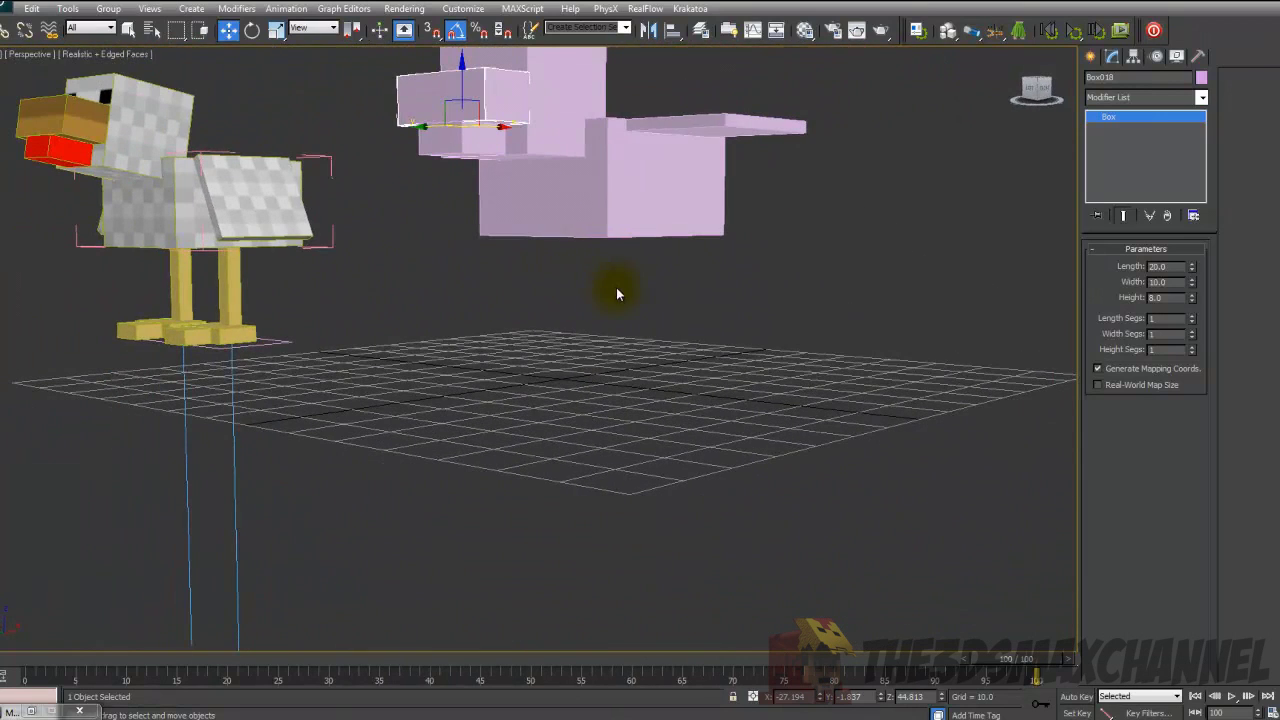
click(1089, 57)
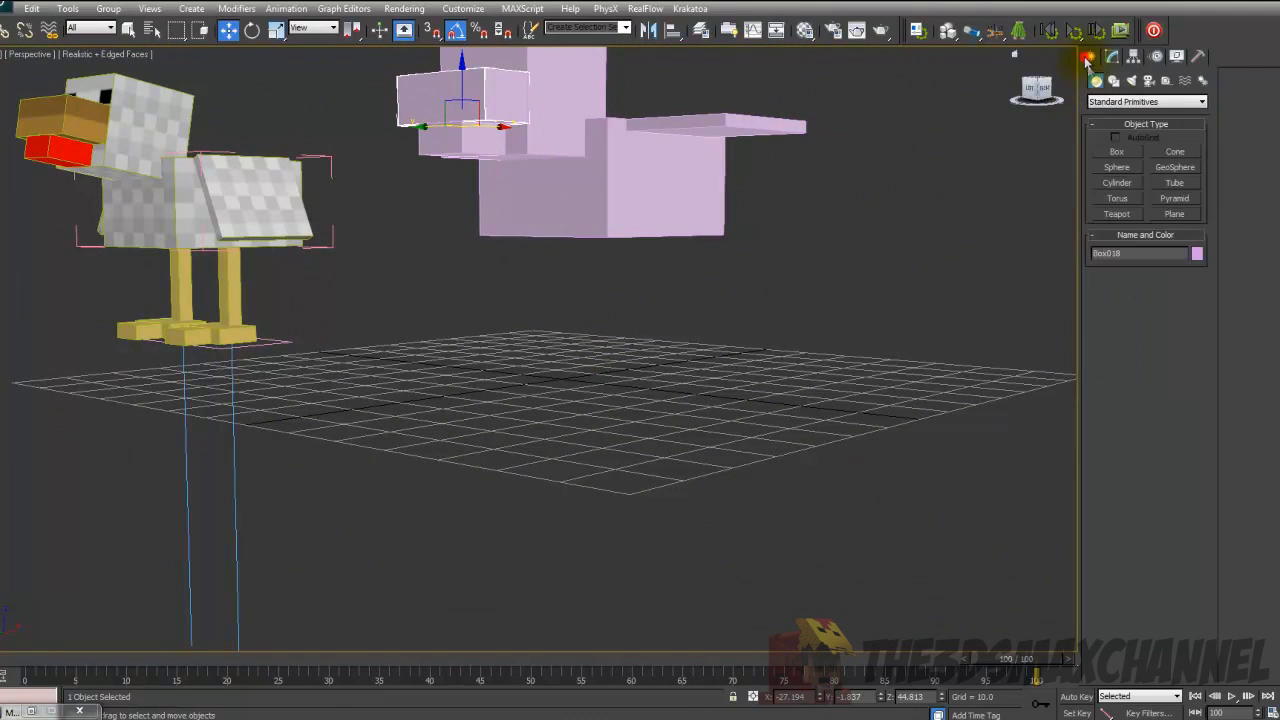
click(1112, 155)
drag(729, 394, 640, 415)
click(650, 376)
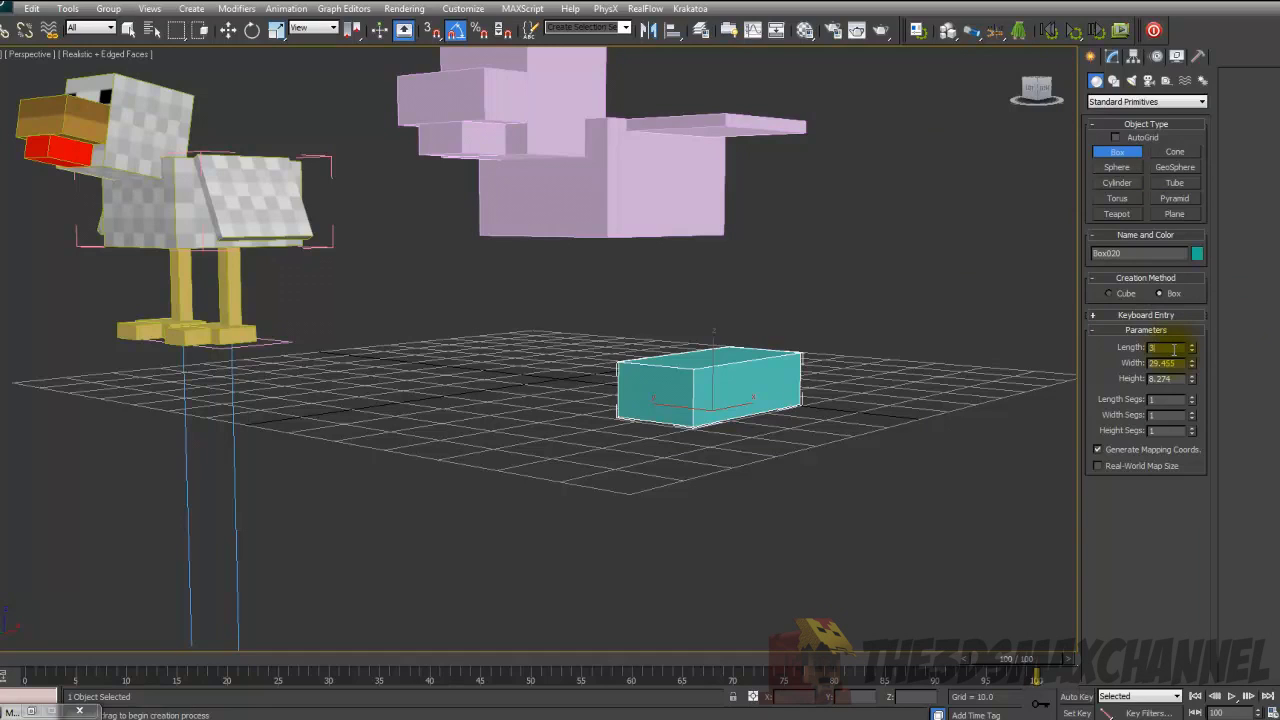
- Size the new box as a leg with length 3.5, width 3.5 and height 20
click(1174, 348)
text(3.5)
key(Return)
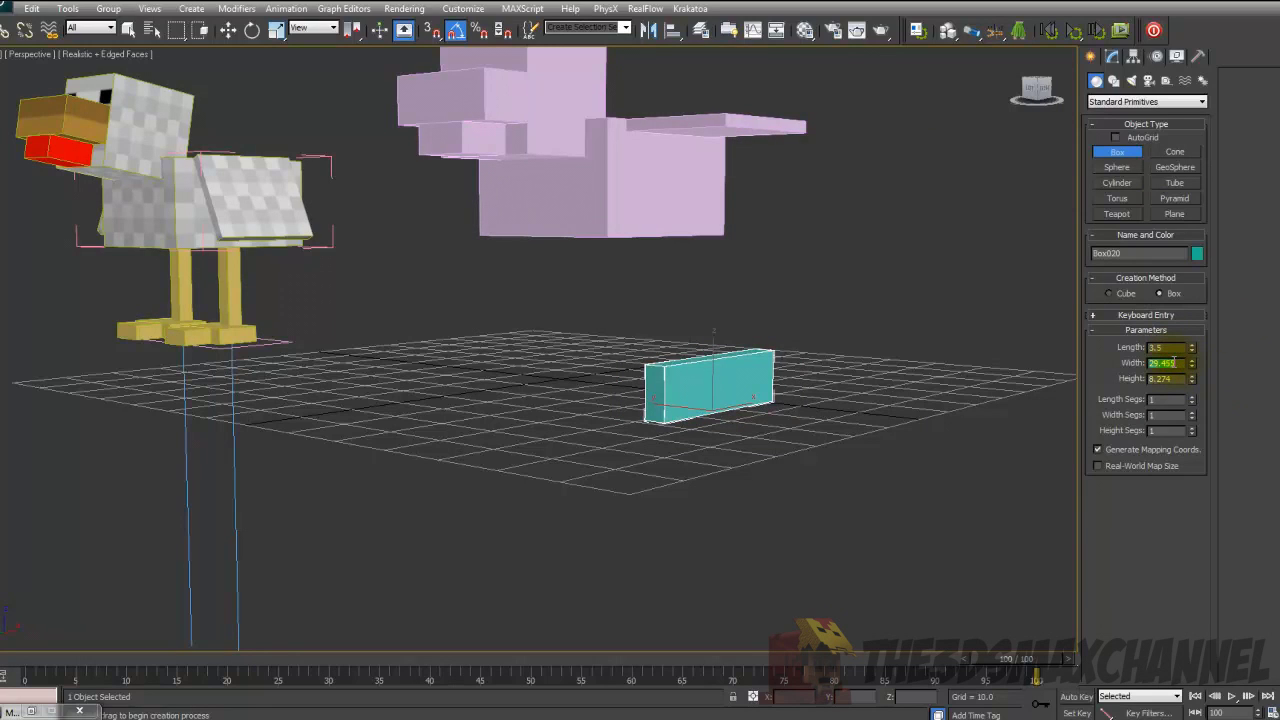
click(1174, 363)
text(3.5)
key(Return)
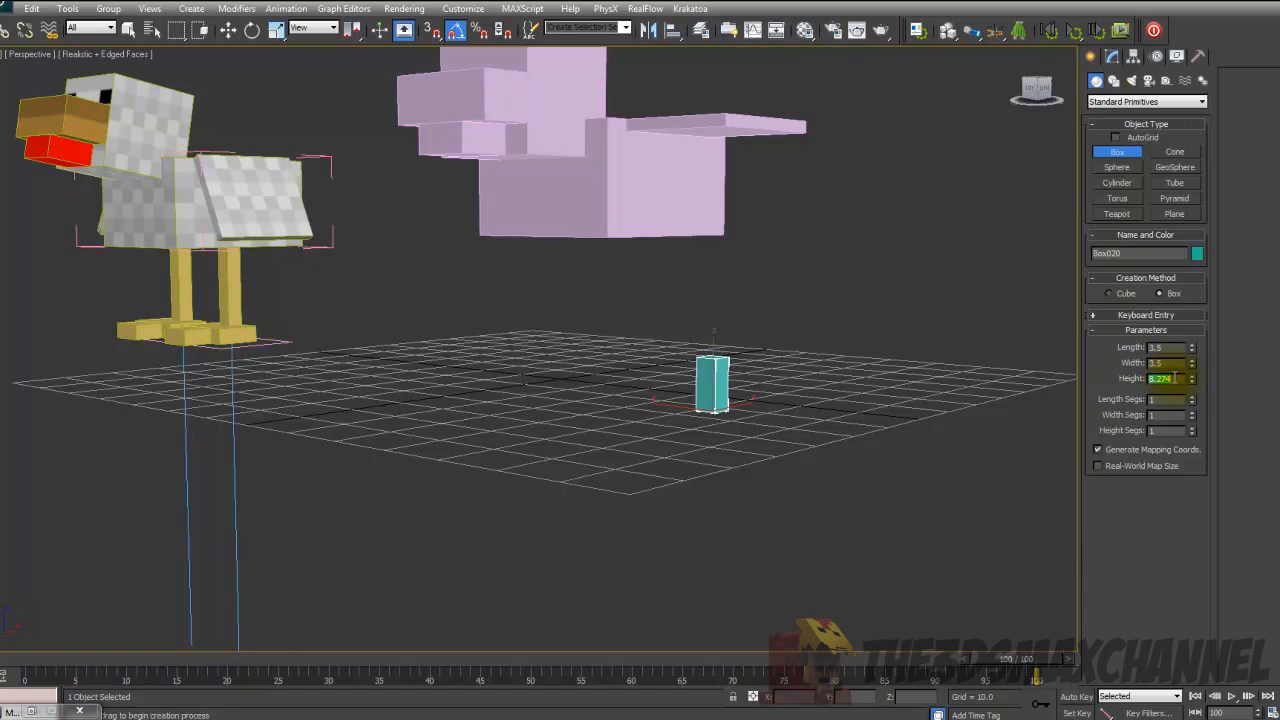
key(Return)
- Rotate the leg box 180 degrees with angle snap so it extends downward from its pivot
scroll(737, 377, up, 4)
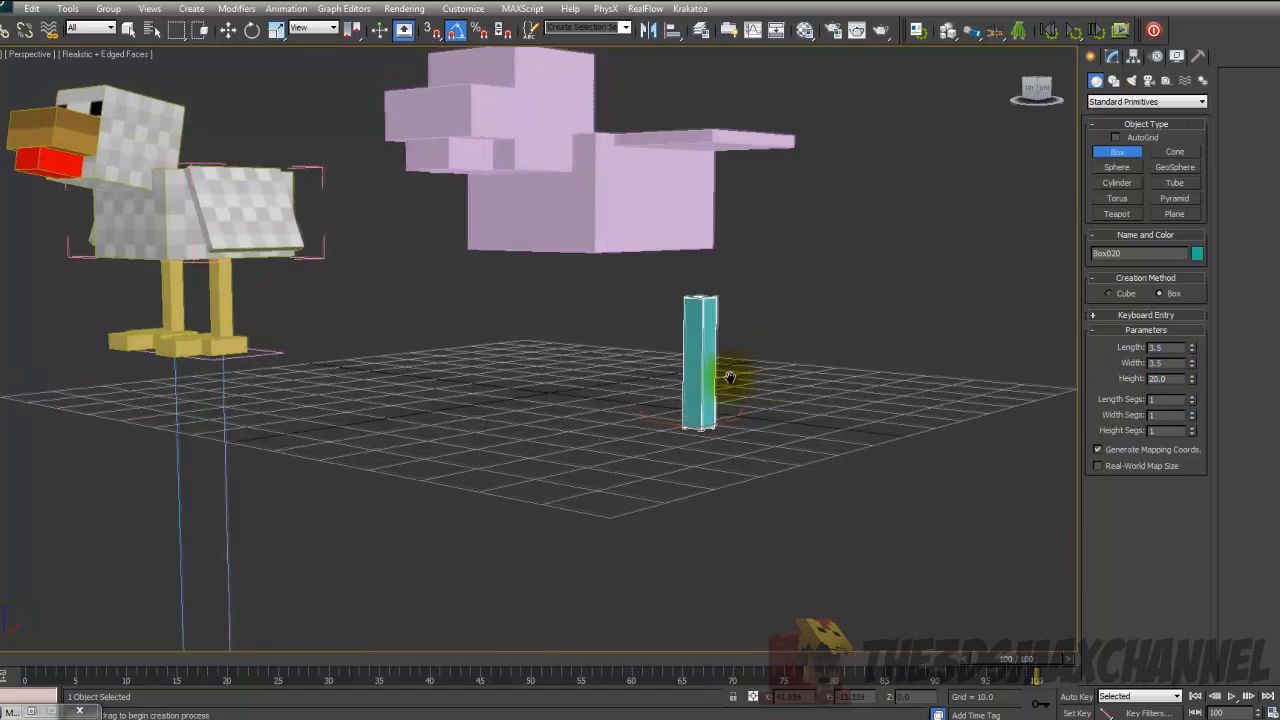
click(251, 32)
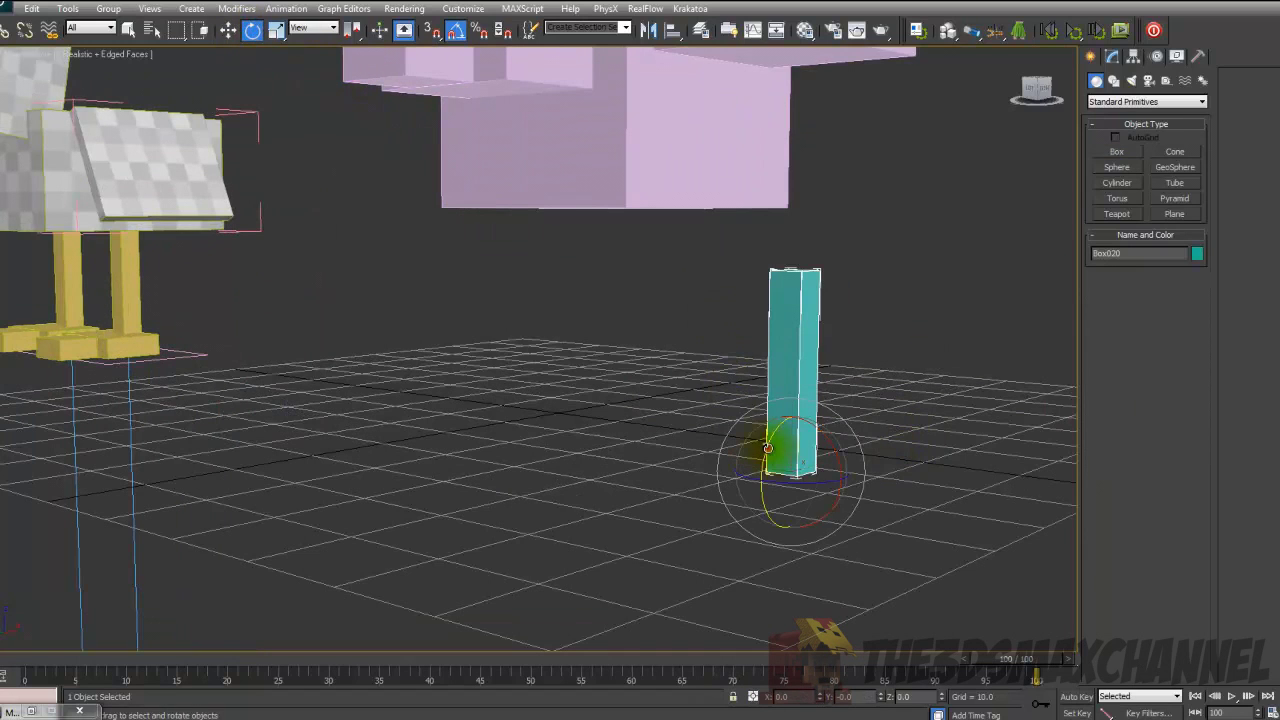
drag(766, 457, 811, 235)
click(228, 33)
alt+middle_drag(520, 398, 640, 350)
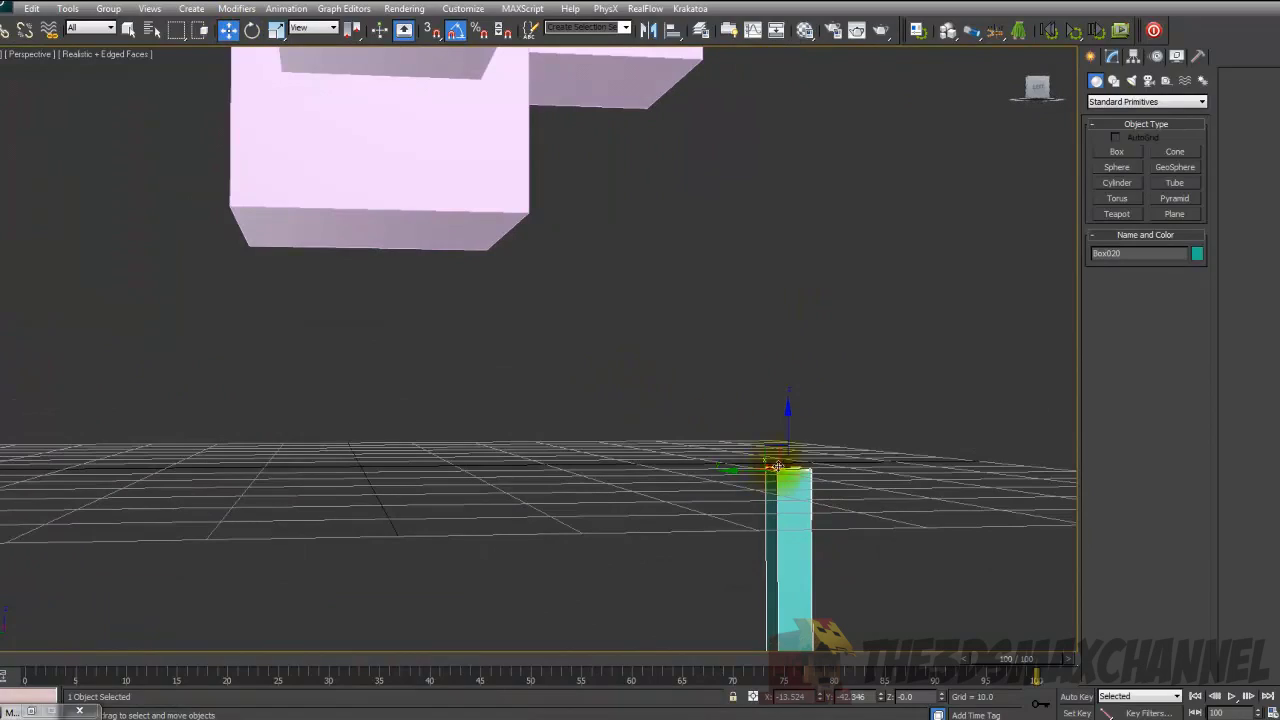
- Move the leg box up and under the body, checking its placement against the reference chicken in the Front view
drag(771, 449, 466, 217)
alt+middle_drag(466, 217, 578, 310)
scroll(578, 310, down, 5)
scroll(292, 416, up, 4)
middle_drag(292, 416, 646, 429)
scroll(788, 424, down, 4)
key(f)
scroll(660, 435, up, 3)
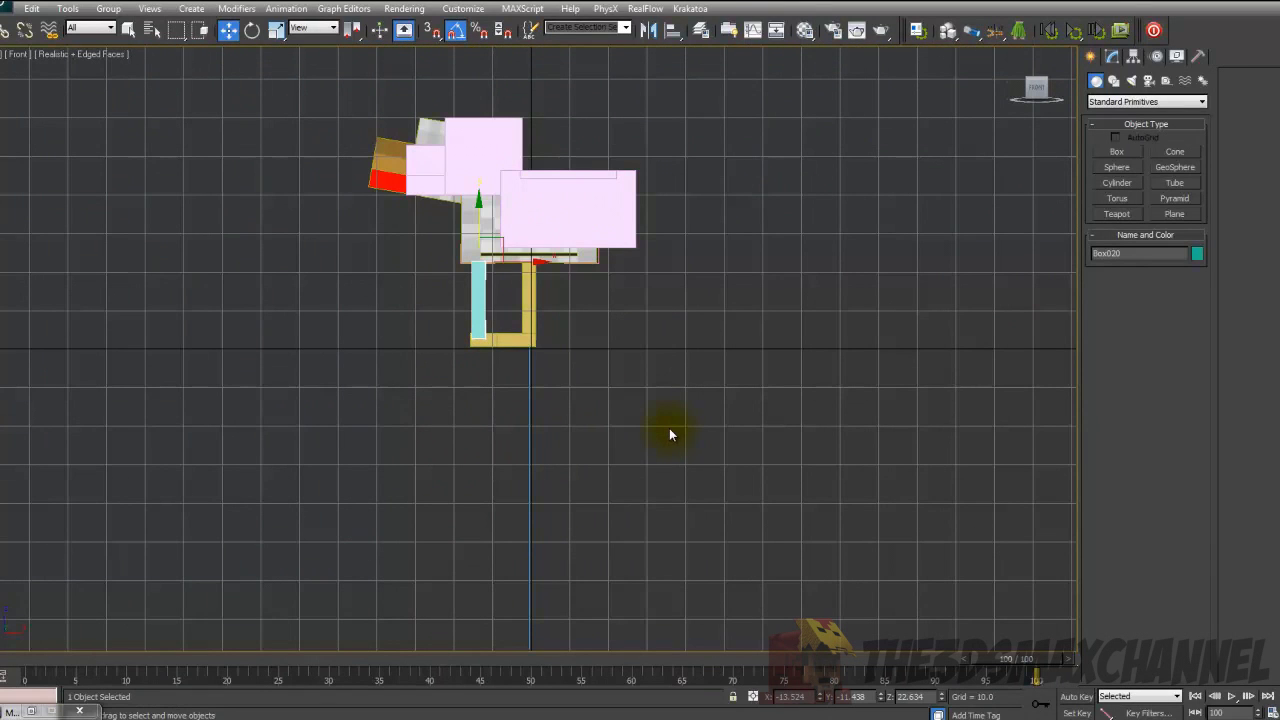
key(p)
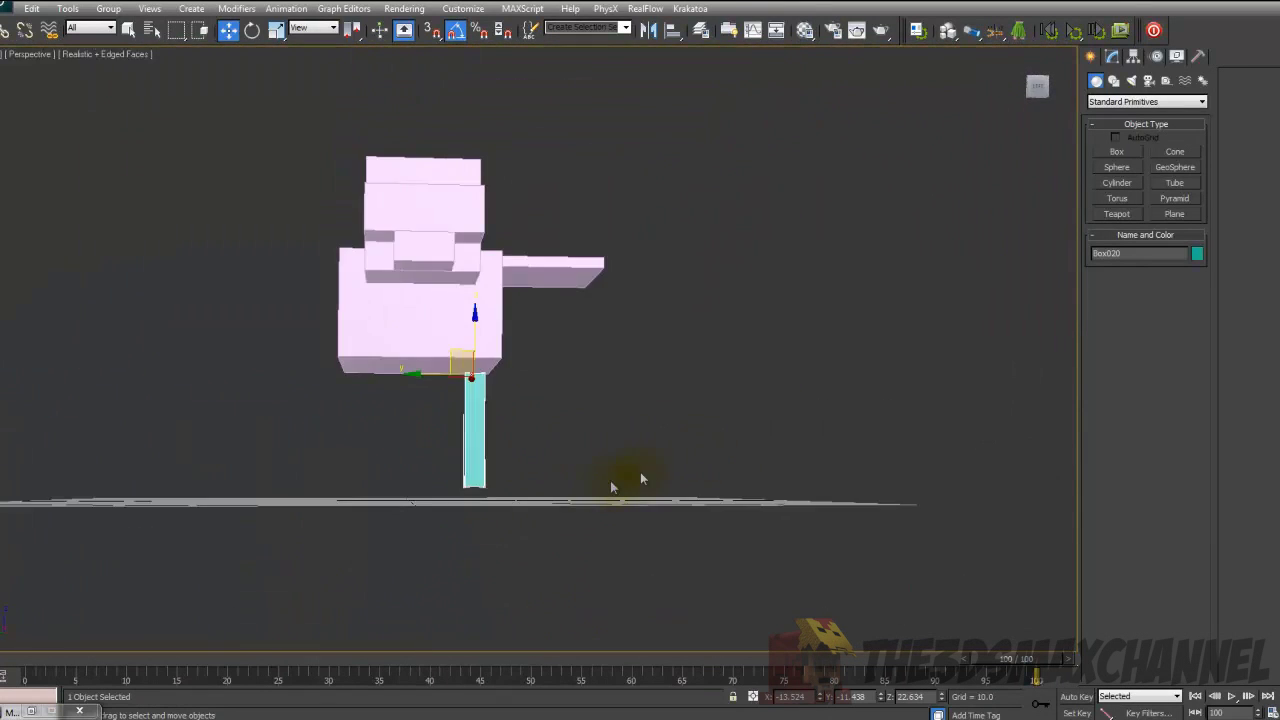
- Examine the leg box beneath the body from several angles in the Perspective view
alt+middle_drag(612, 487, 240, 318)
scroll(697, 346, up, 3)
alt+middle_drag(697, 346, 400, 370)
scroll(546, 437, up, 3)
scroll(631, 417, down, 3)
alt+middle_drag(665, 395, 572, 370)
scroll(592, 434, down, 3)
scroll(651, 291, up, 3)
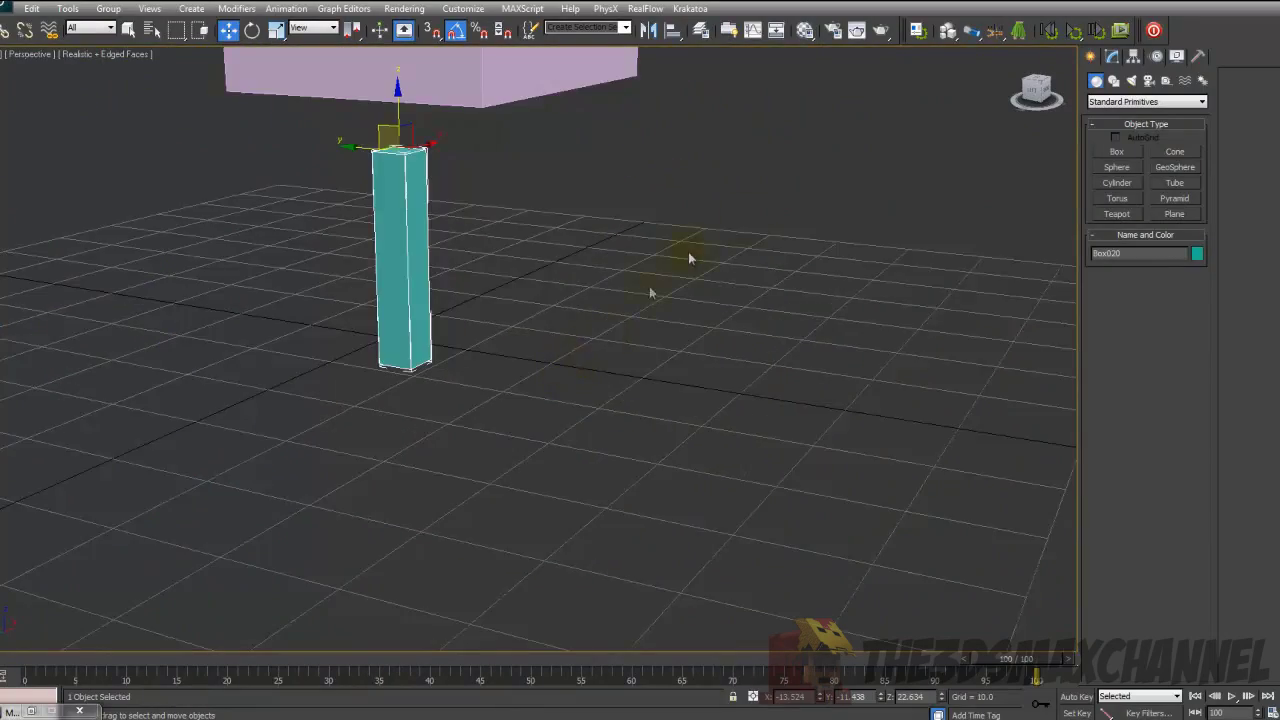
middle_drag(694, 256, 800, 350)
scroll(800, 366, up, 3)
scroll(798, 370, down, 3)
alt+middle_drag(778, 395, 722, 338)
scroll(757, 543, down, 3)
scroll(722, 338, up, 3)
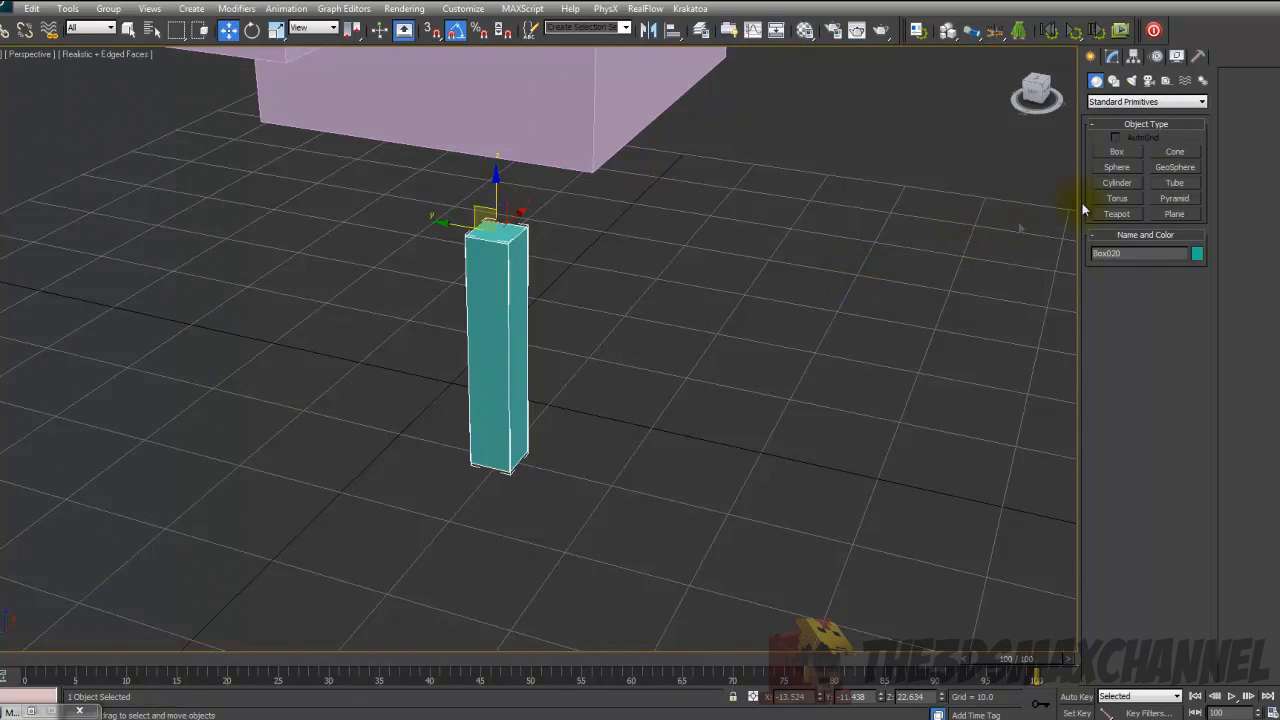
- Clone the leg box straight down to make a second box for the foot
middle_drag(772, 262, 833, 186)
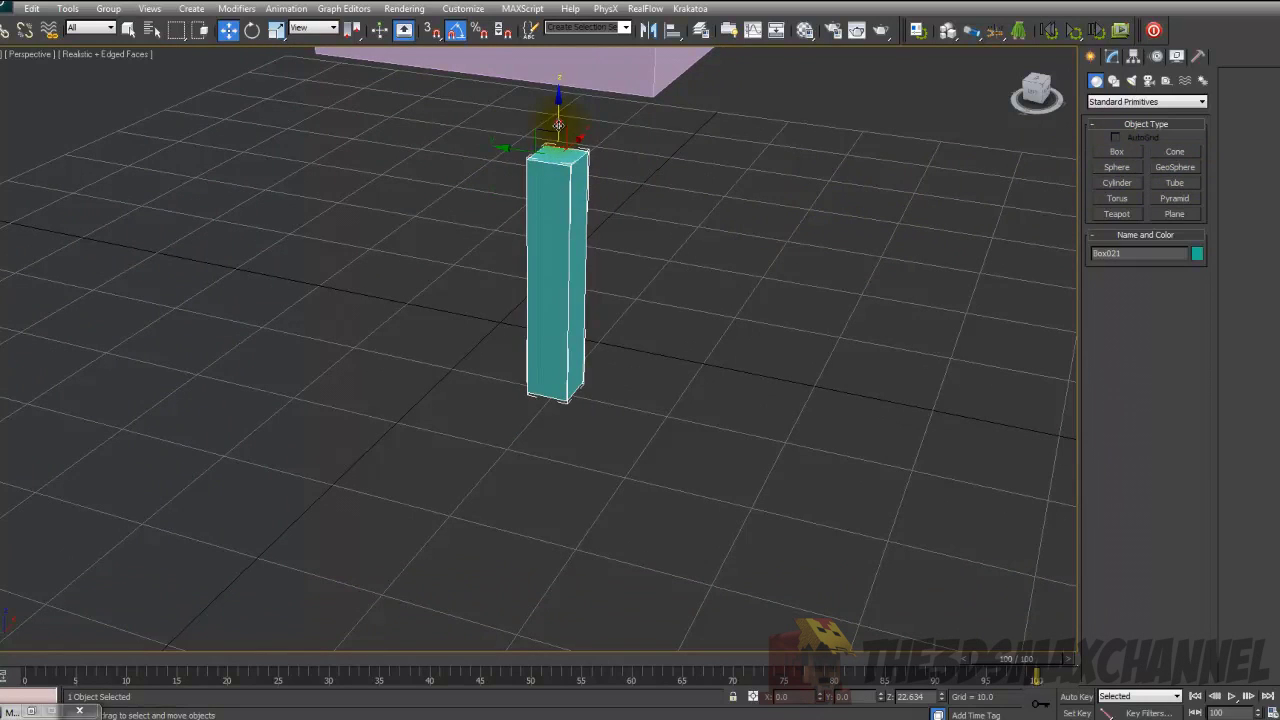
shift+drag(553, 138, 568, 447)
click(668, 422)
middle_drag(685, 410, 769, 225)
- Set the cloned foot box's length to 15 and height to 10
click(1112, 57)
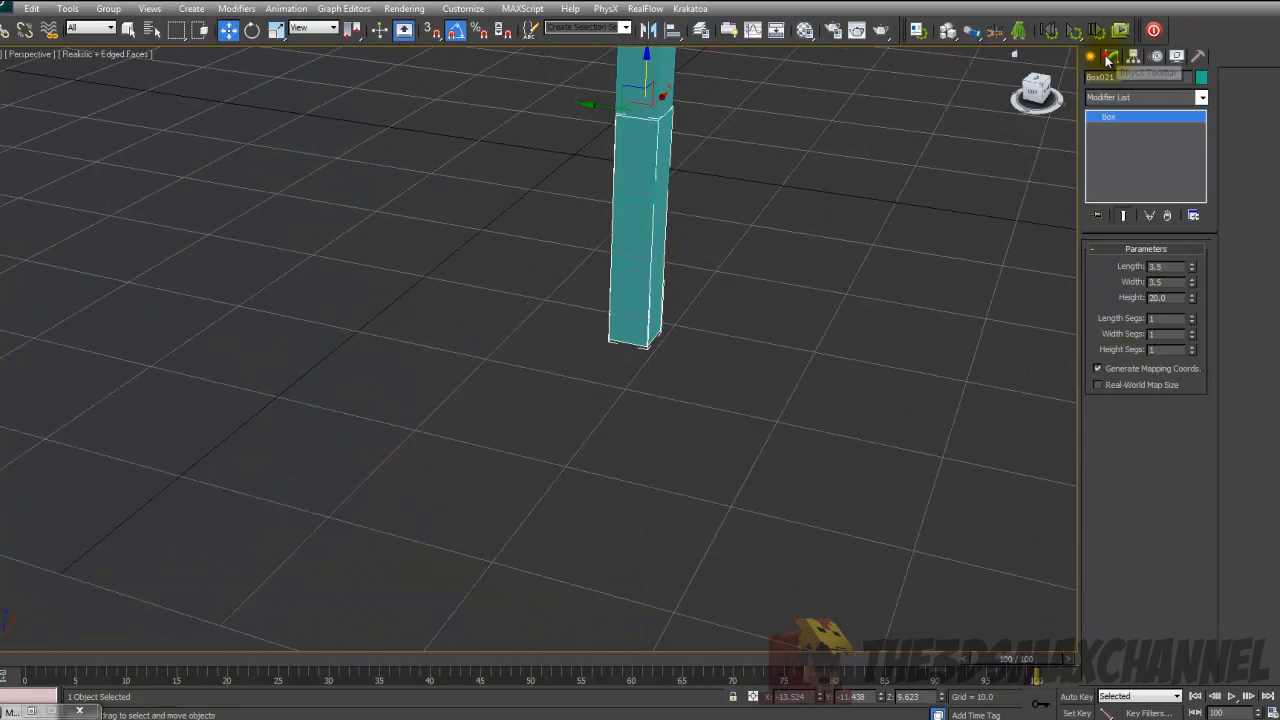
middle_drag(923, 215, 851, 292)
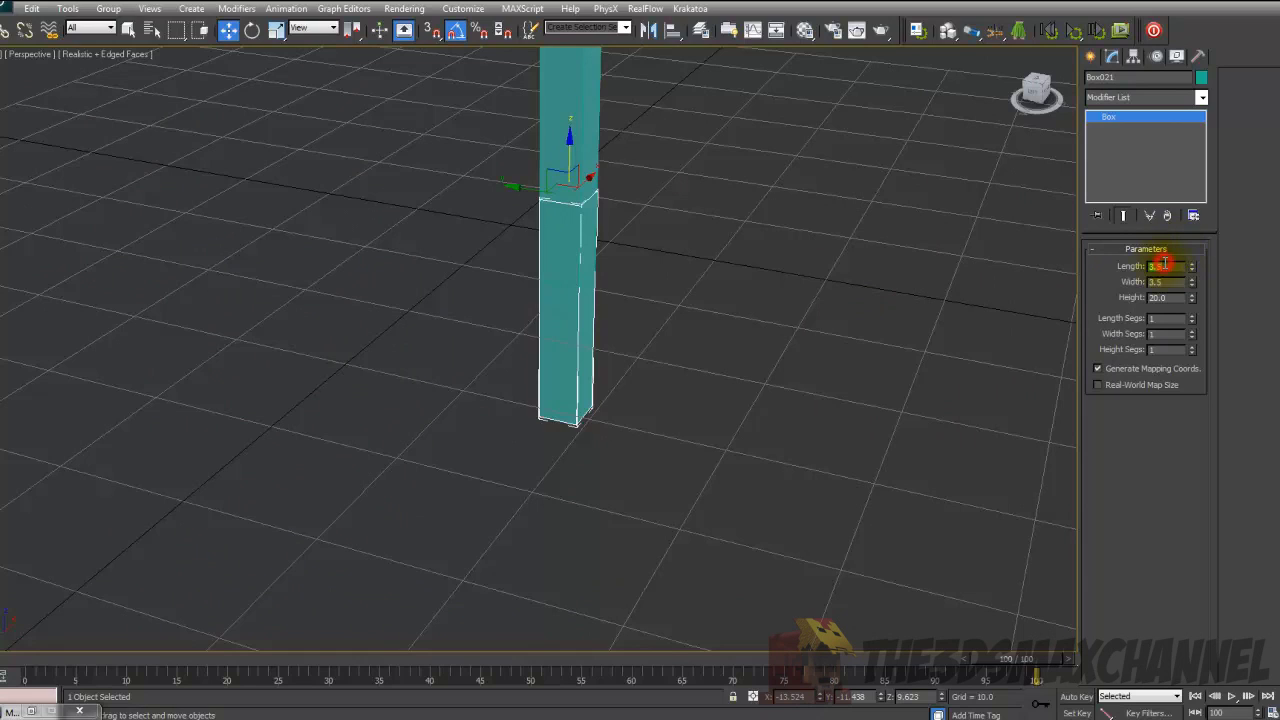
click(1165, 265)
text(15)
key(Return)
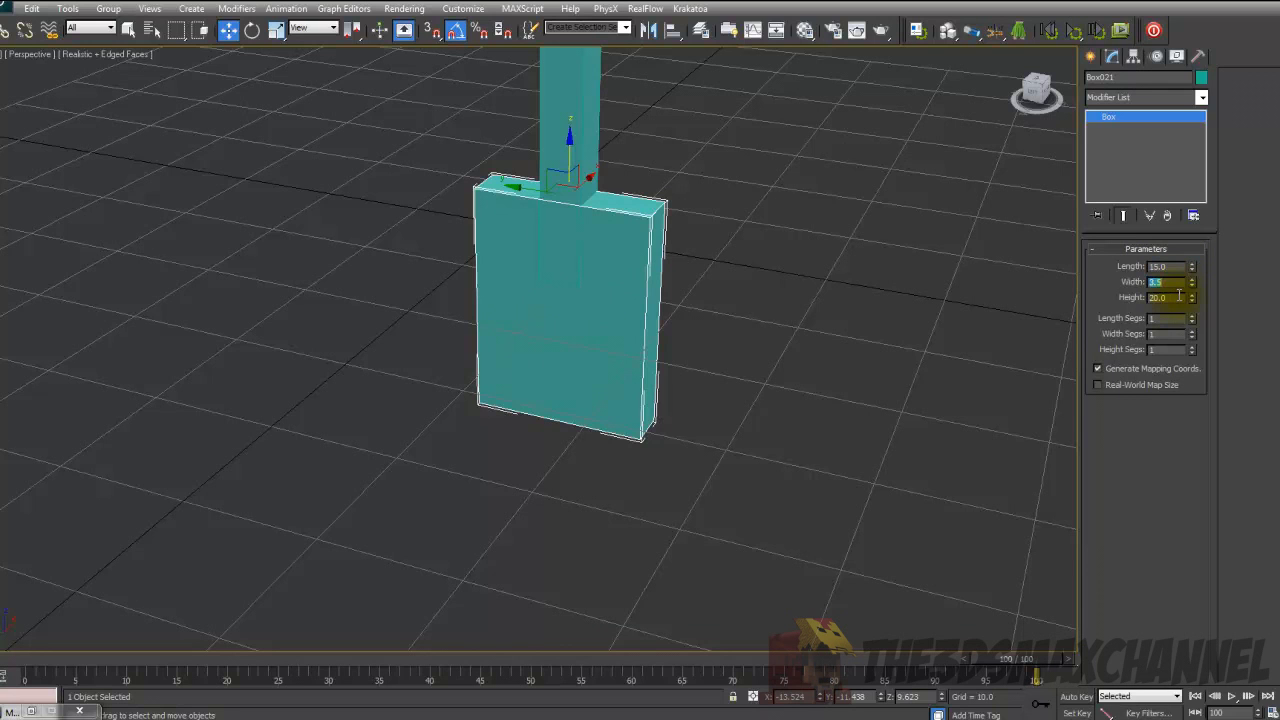
text(10)
key(Return)
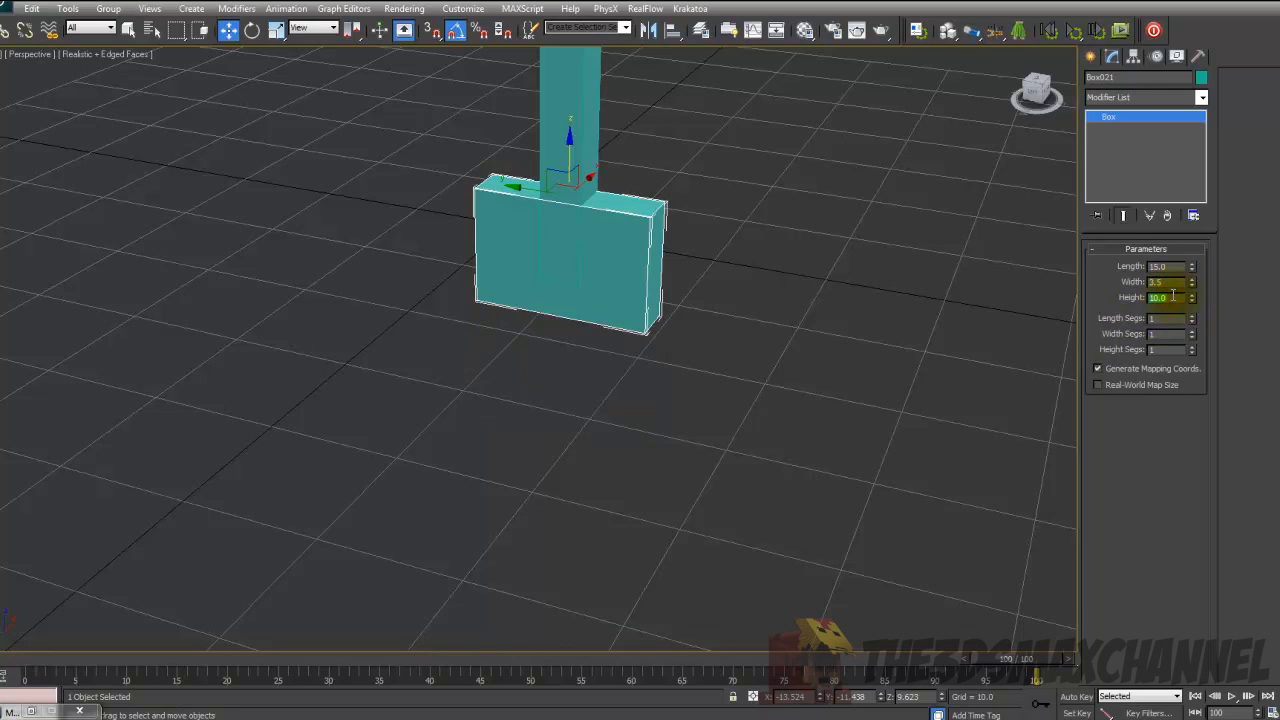
- Rotate the foot box with angle snap so that it lies flat and points toward the chicken's front
alt+middle_drag(676, 237, 430, 310)
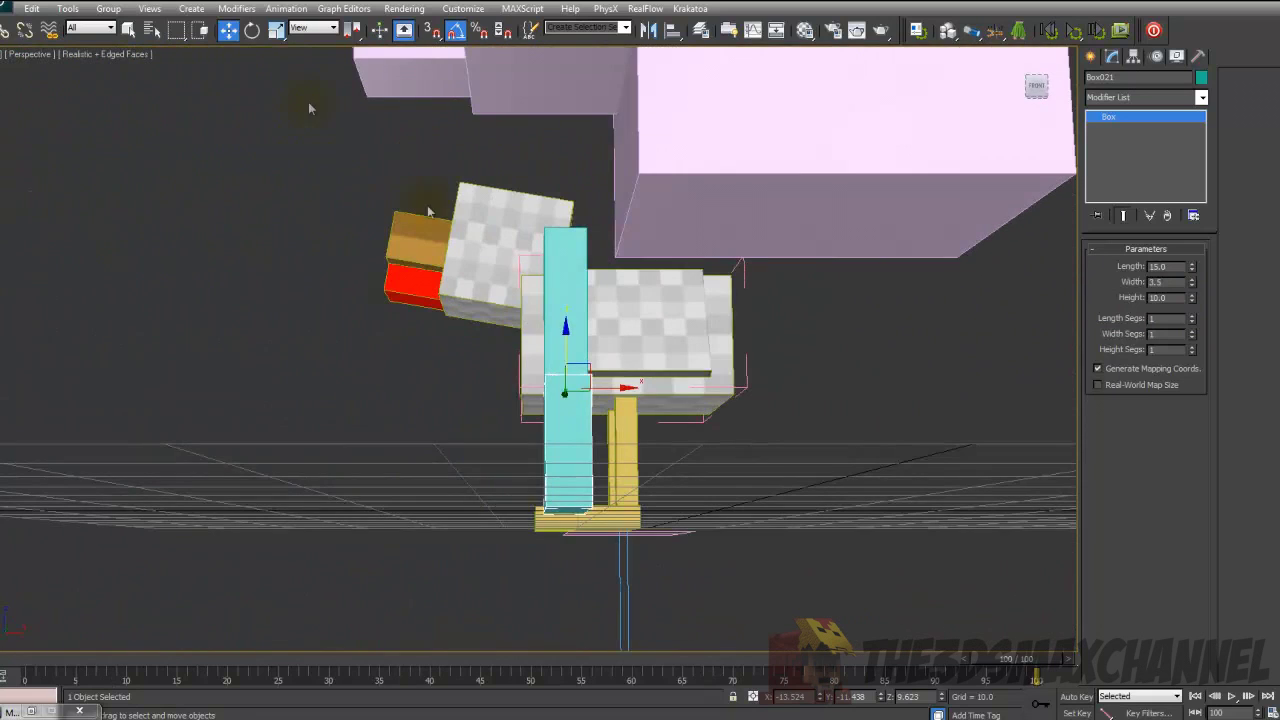
click(252, 30)
drag(600, 349, 634, 409)
alt+middle_drag(634, 409, 486, 443)
- Move the upright leg box back and up so its top meets the underside of the body
click(323, 277)
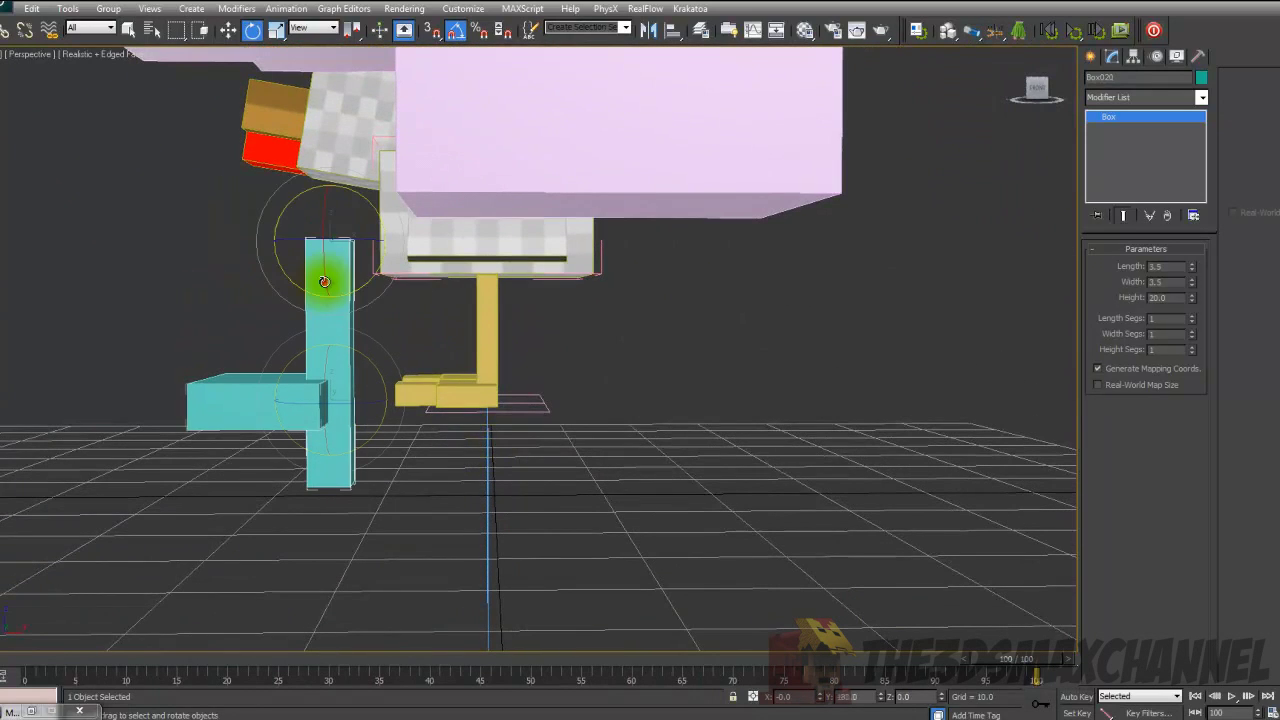
click(228, 30)
drag(347, 218, 526, 171)
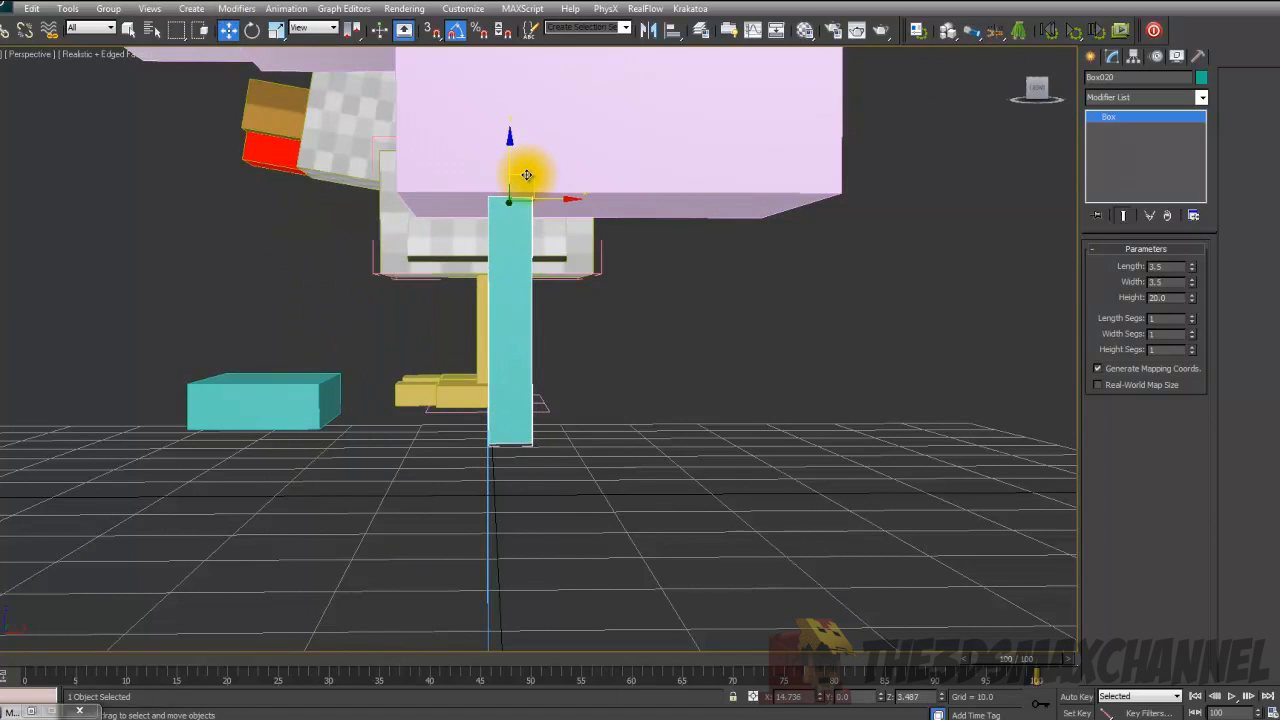
- Move the foot box under the leg, lining up its back edge with the leg's back face in the Front view
click(241, 390)
alt+middle_drag(315, 330, 296, 270)
drag(296, 270, 496, 322)
alt+middle_drag(496, 322, 513, 323)
scroll(514, 325, up, 2)
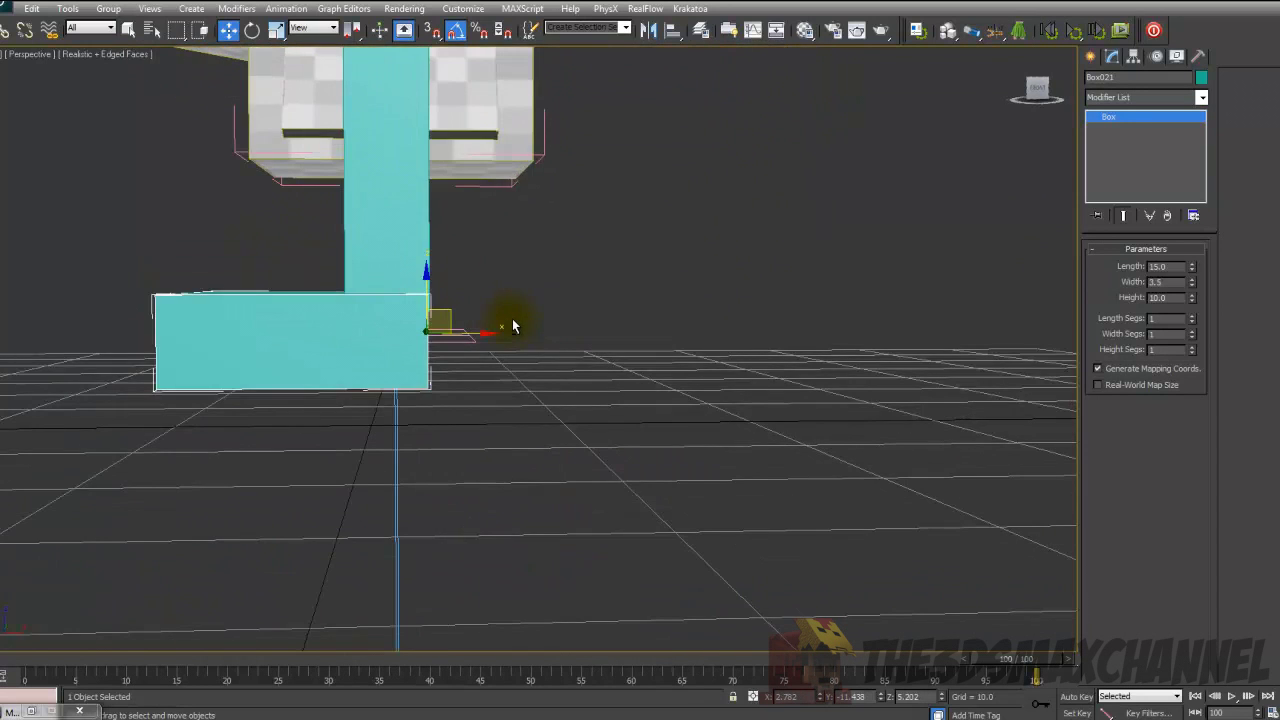
key(f)
scroll(521, 317, up, 8)
middle_drag(617, 363, 323, 131)
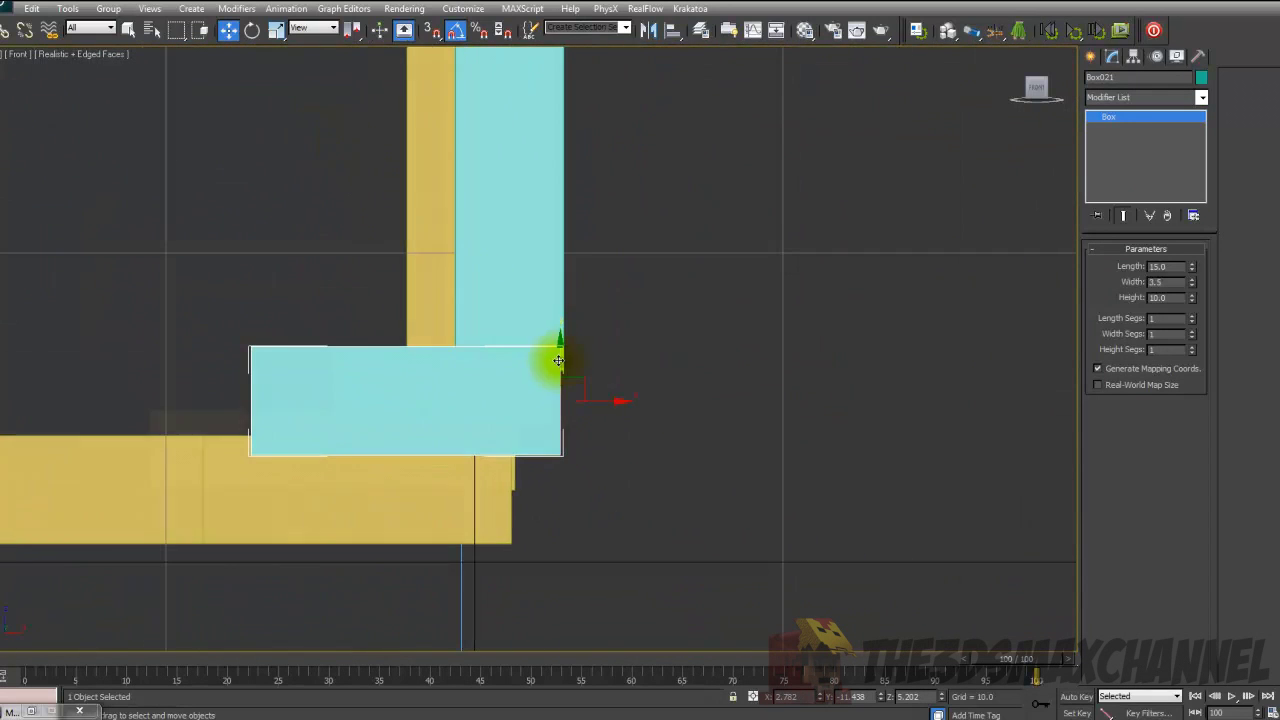
scroll(560, 354, down, 6)
scroll(585, 299, up, 2)
middle_drag(585, 299, 586, 343)
scroll(583, 165, up, 1)
middle_drag(582, 232, 574, 206)
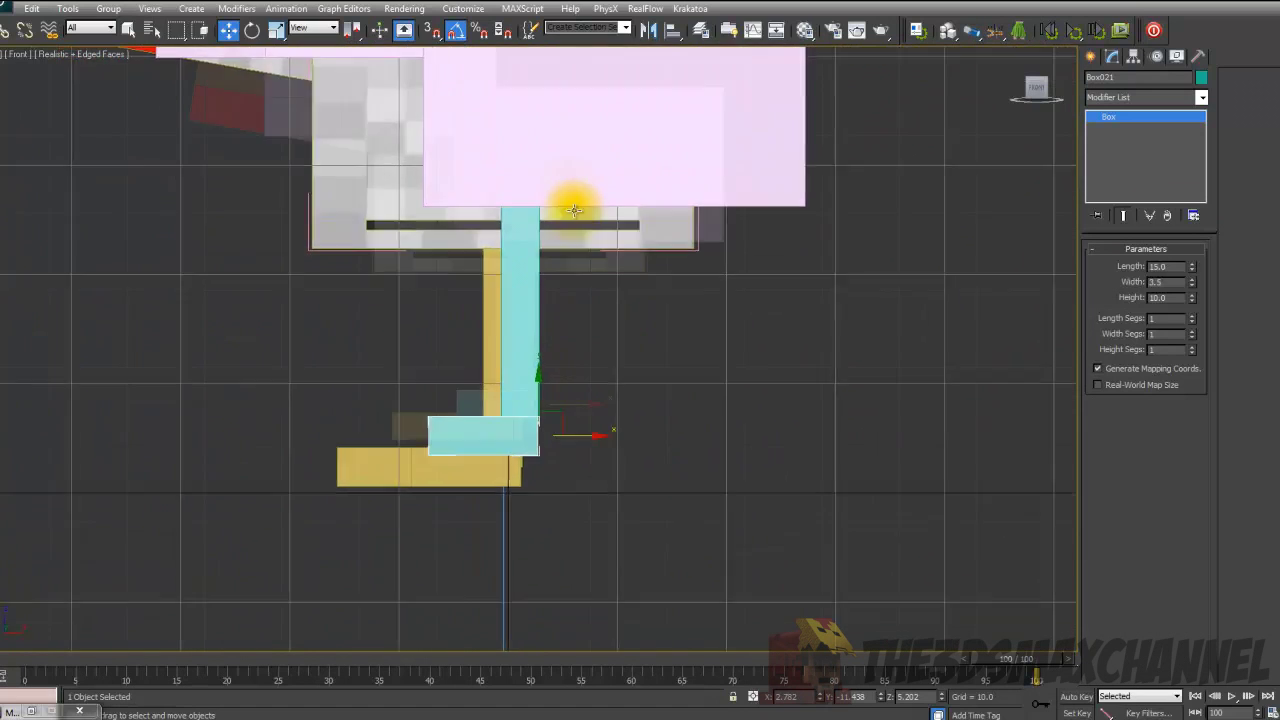
- Select all seven boxes of the new chicken and move them down about 3.58 so the foot rests on the ground line
scroll(576, 210, down, 2)
click(589, 235)
middle_drag(464, 138, 502, 261)
scroll(503, 264, up, 2)
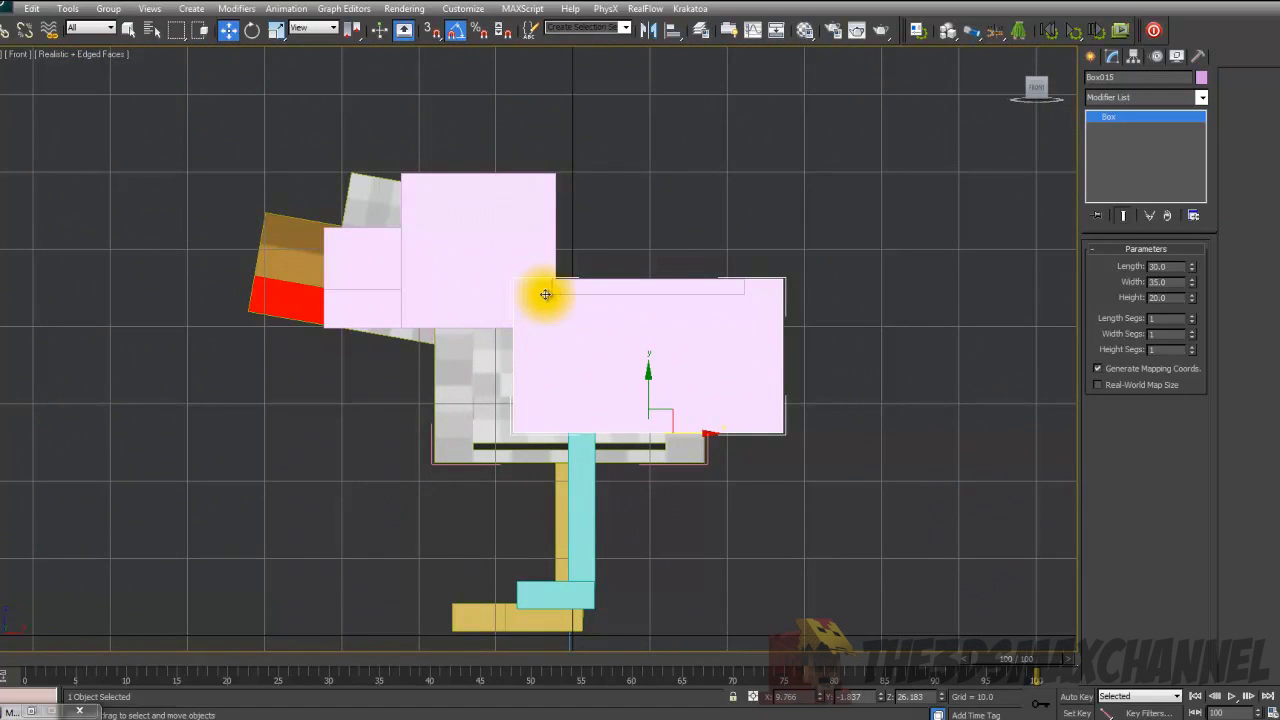
ctrl+click(574, 286)
ctrl+click(484, 261)
ctrl+click(335, 255)
ctrl+click(363, 313)
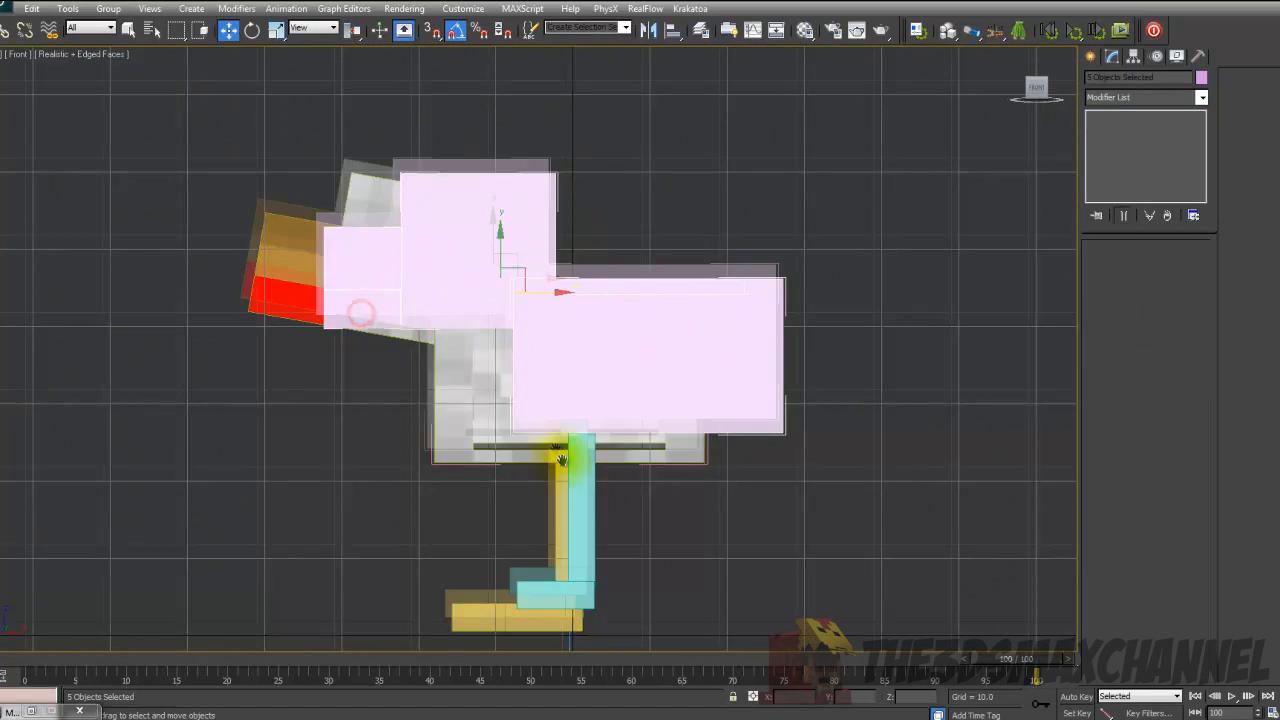
middle_drag(579, 481, 523, 323)
ctrl+click(517, 314)
ctrl+click(521, 427)
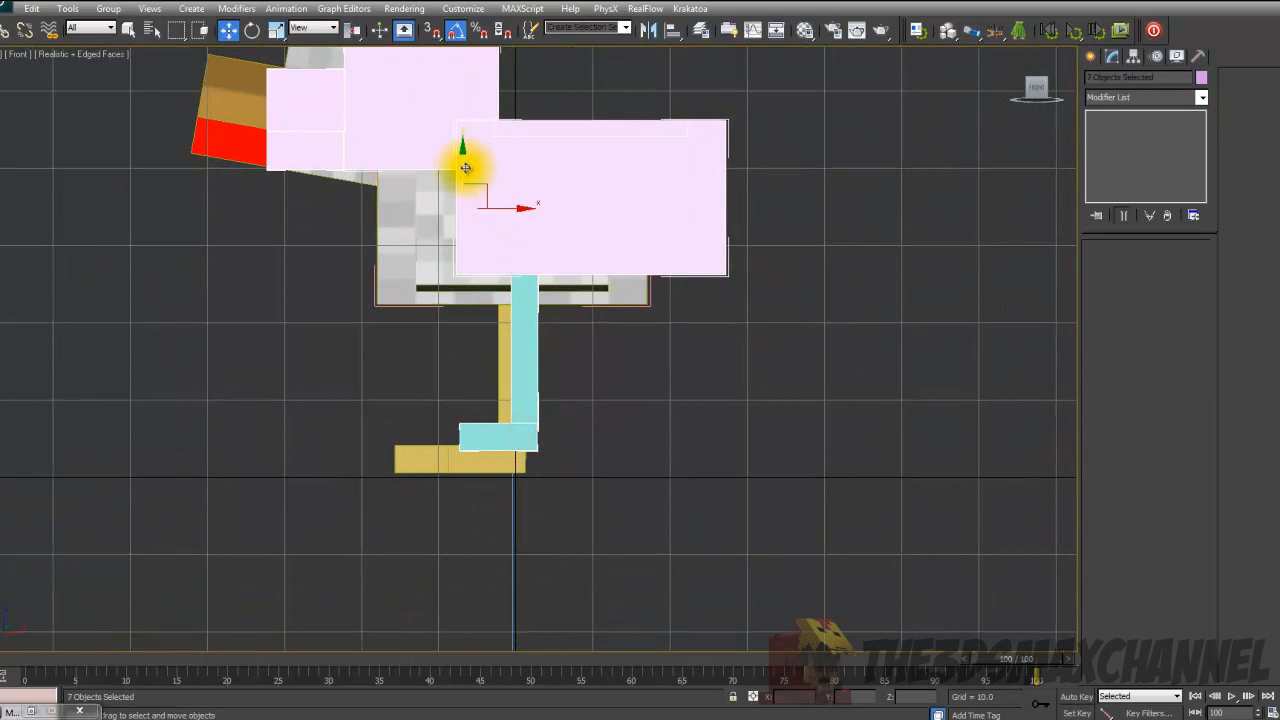
drag(457, 163, 457, 191)
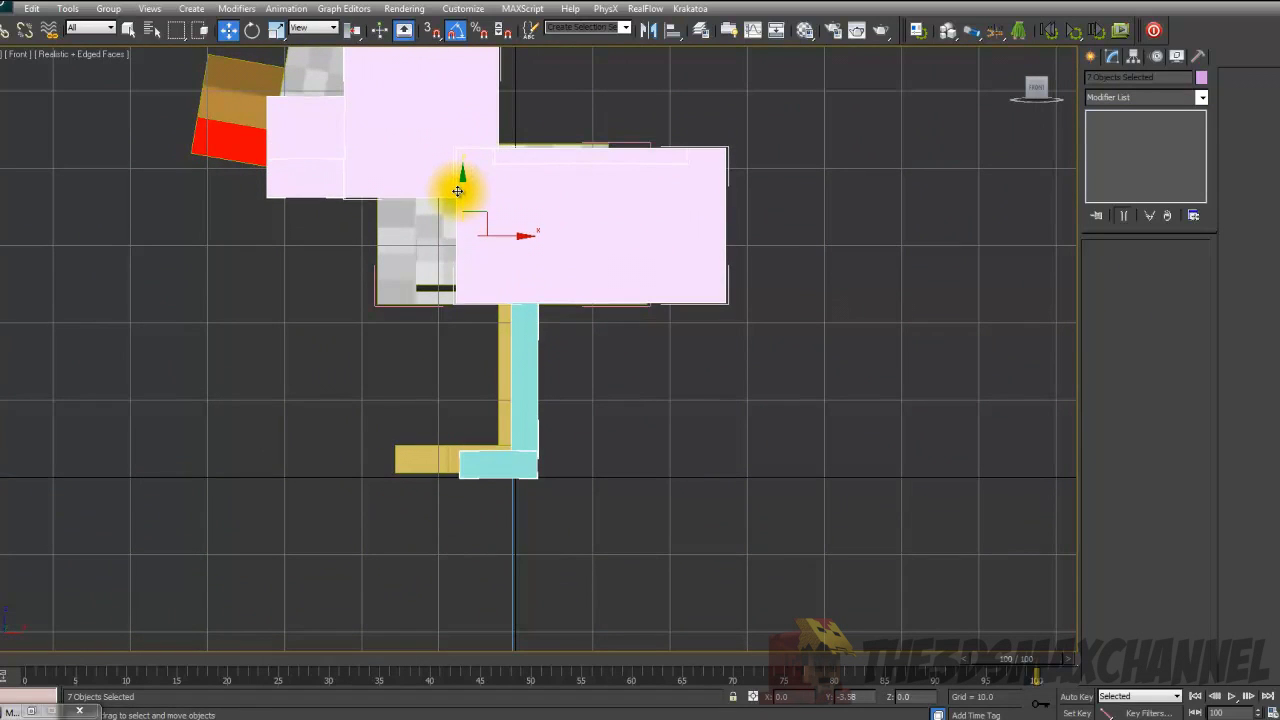
middle_drag(502, 194, 531, 138)
- Back in the Perspective view, clone the foot box forward along X to make a front toe
key(p)
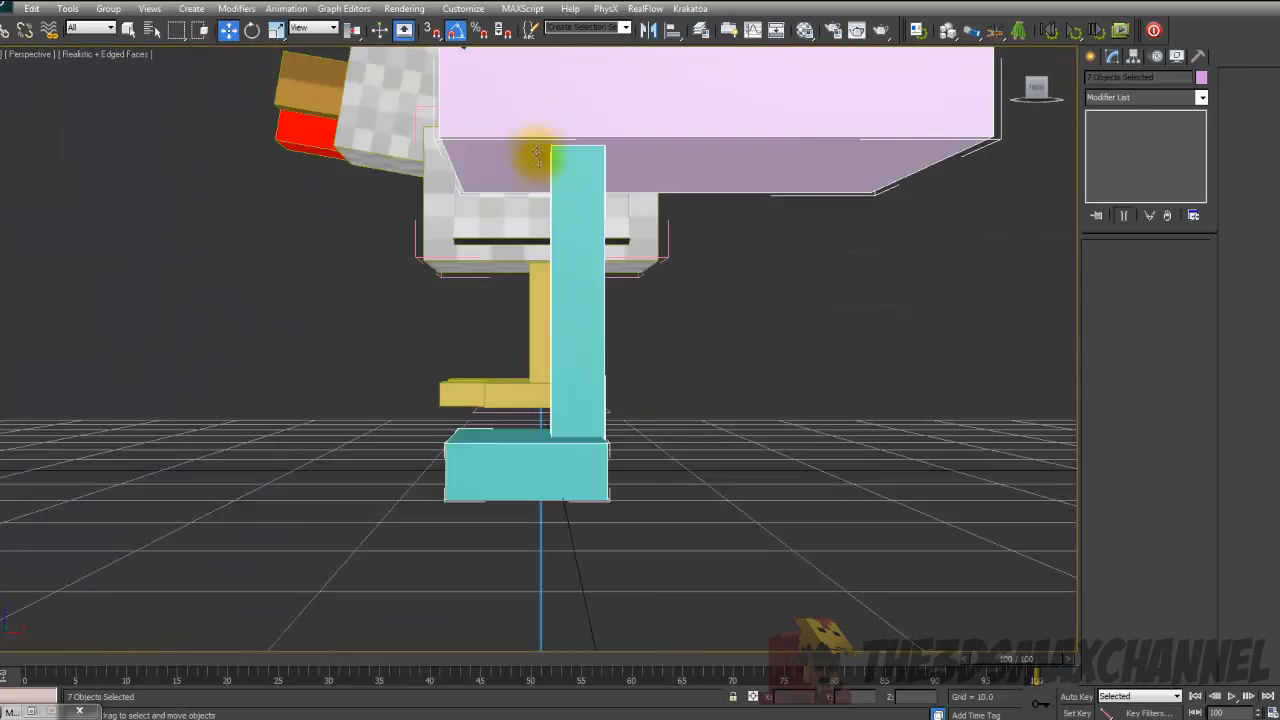
alt+middle_drag(554, 203, 683, 210)
scroll(454, 214, up, 5)
scroll(683, 210, up, 3)
click(503, 368)
scroll(509, 368, down, 3)
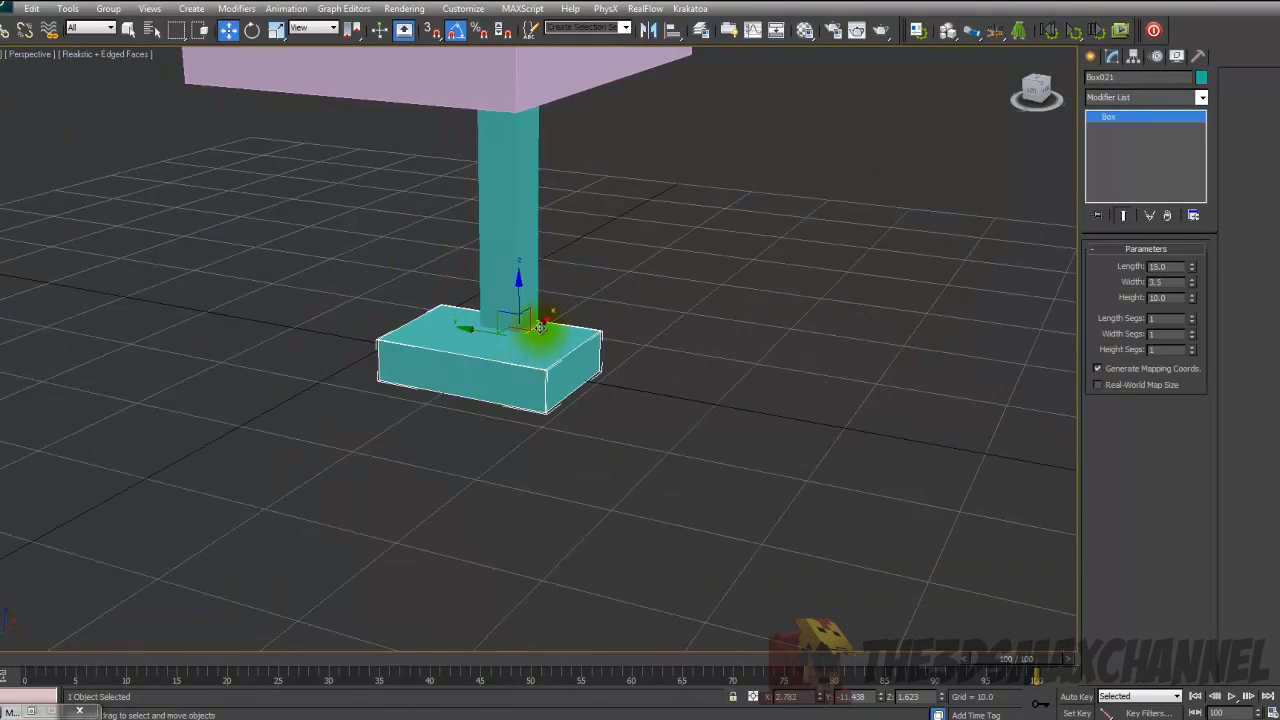
mouse_move(540, 327)
shift+mouse_down()
mouse_move(505, 348)
mouse_move(530, 363)
shift+mouse_up()
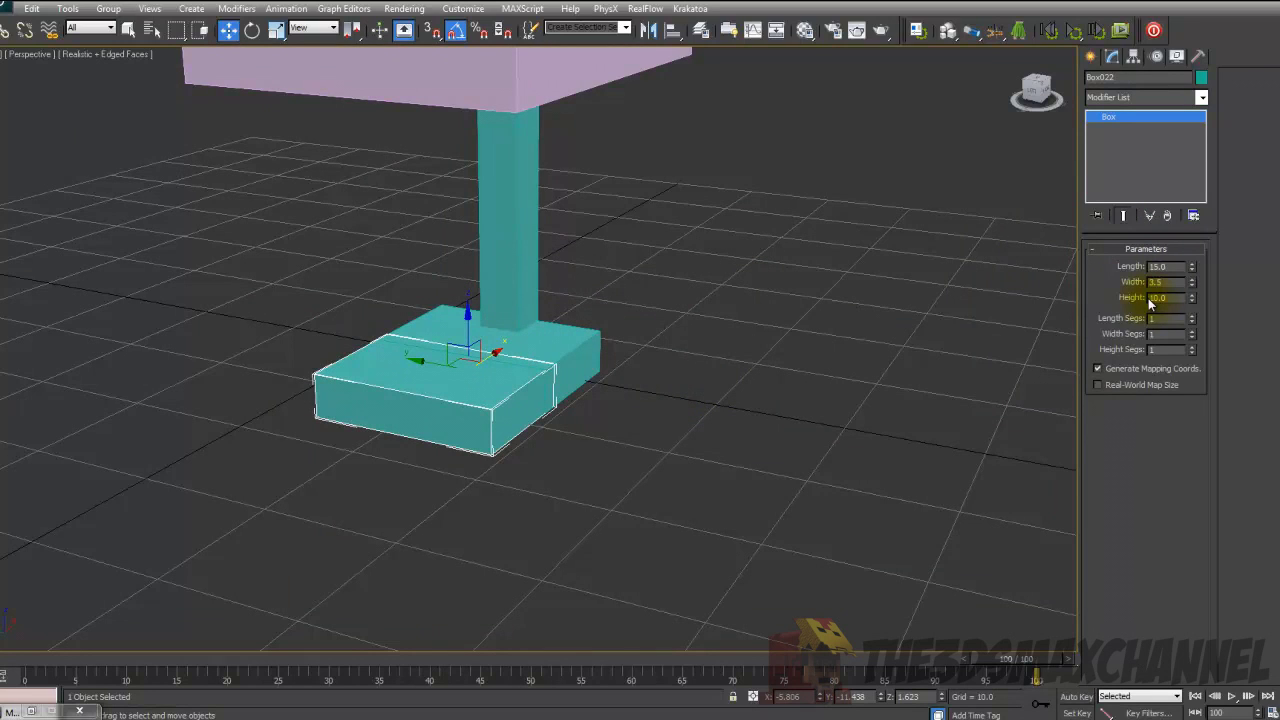
- Set the cloned toe box's length to 8 and height to 7
click(1169, 265)
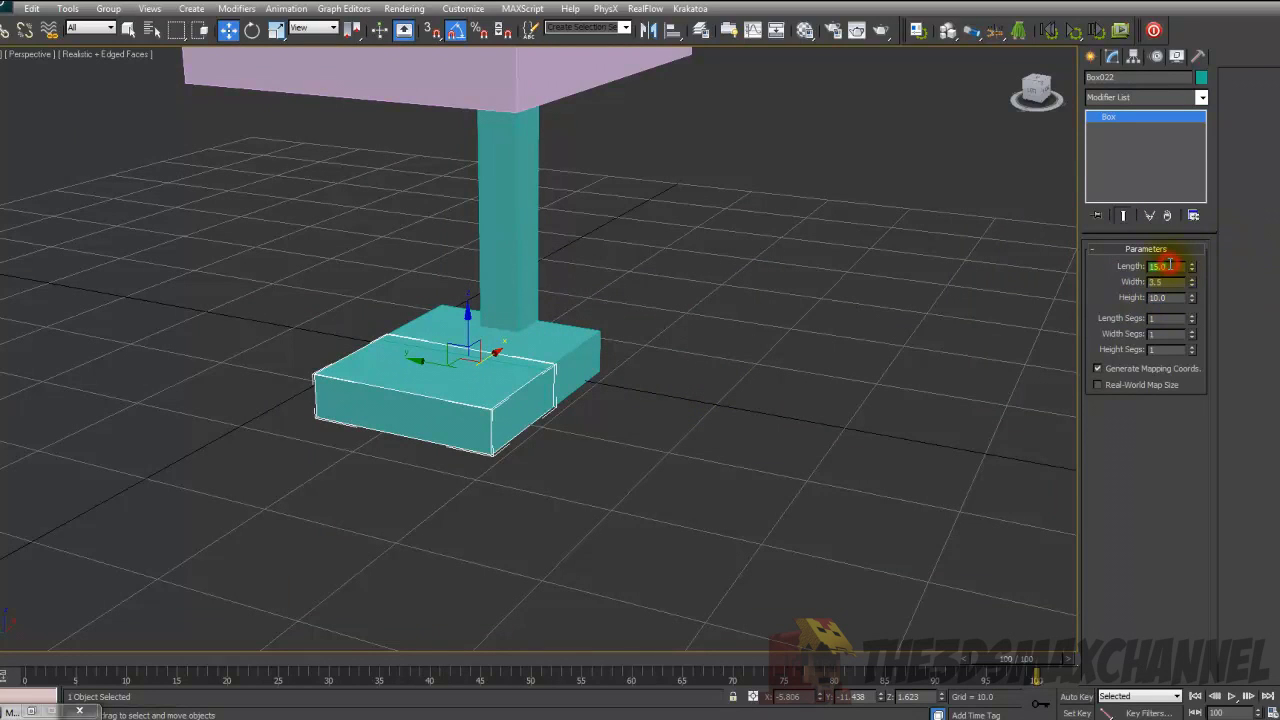
text(8)
key(Return)
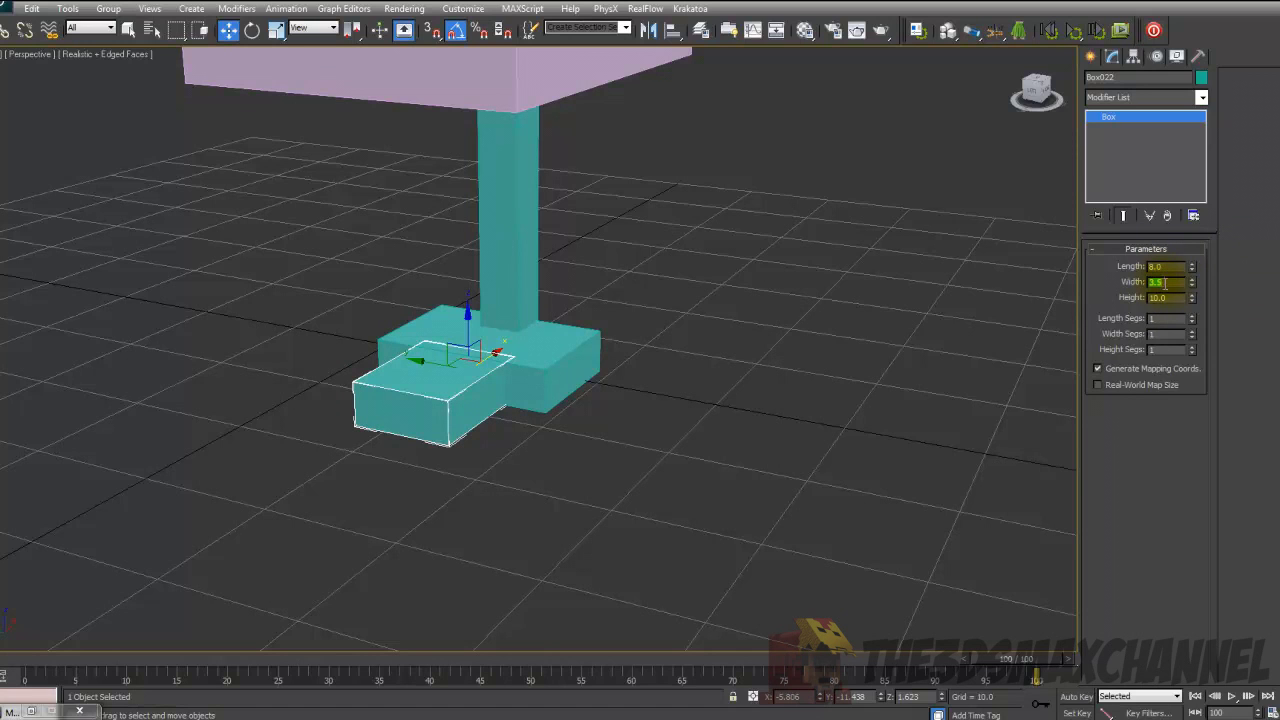
text(7)
key(Return)
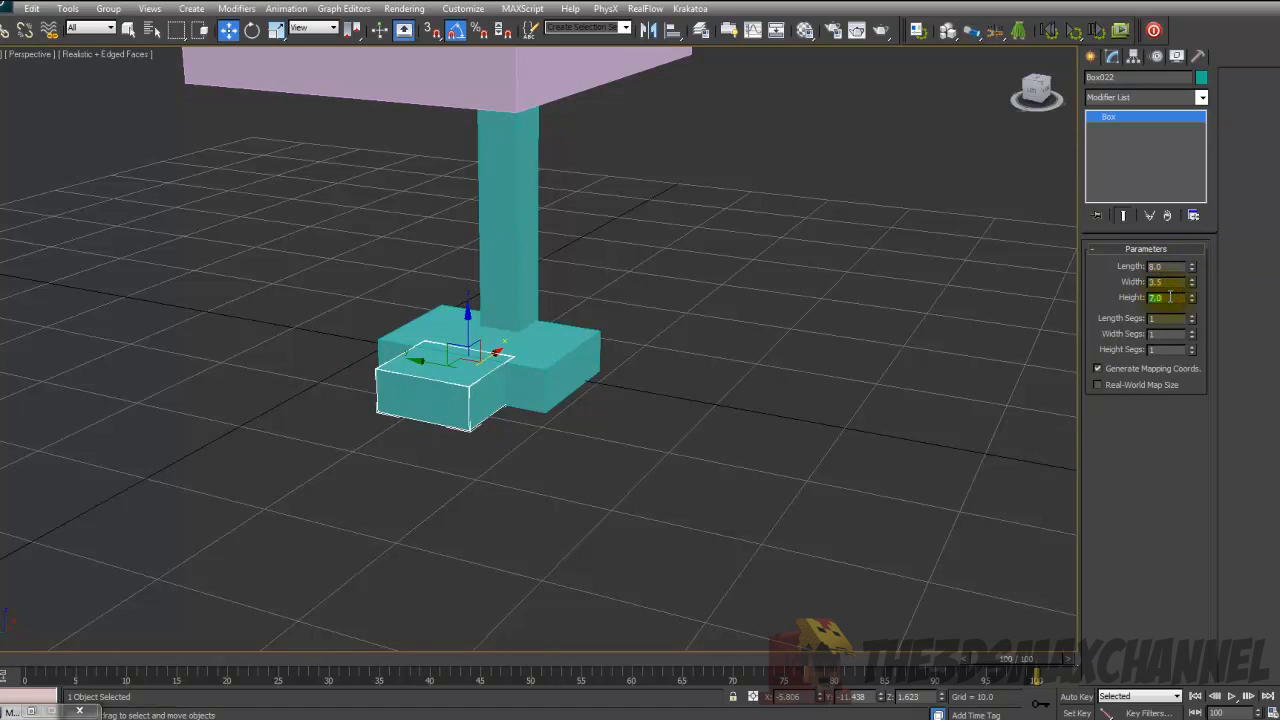
- Slide the toe box forward along X until its back face meets the foot's front edge, checking in Top wireframe view
alt+middle_drag(469, 178, 509, 386)
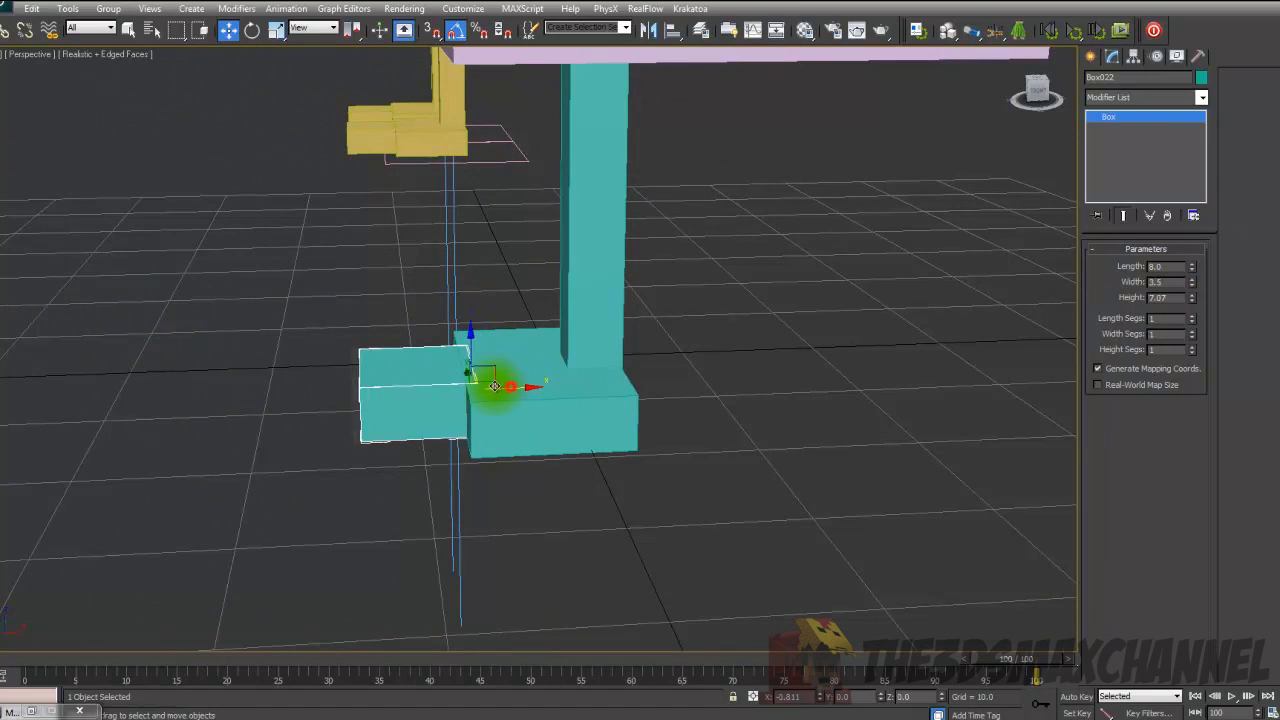
key(t)
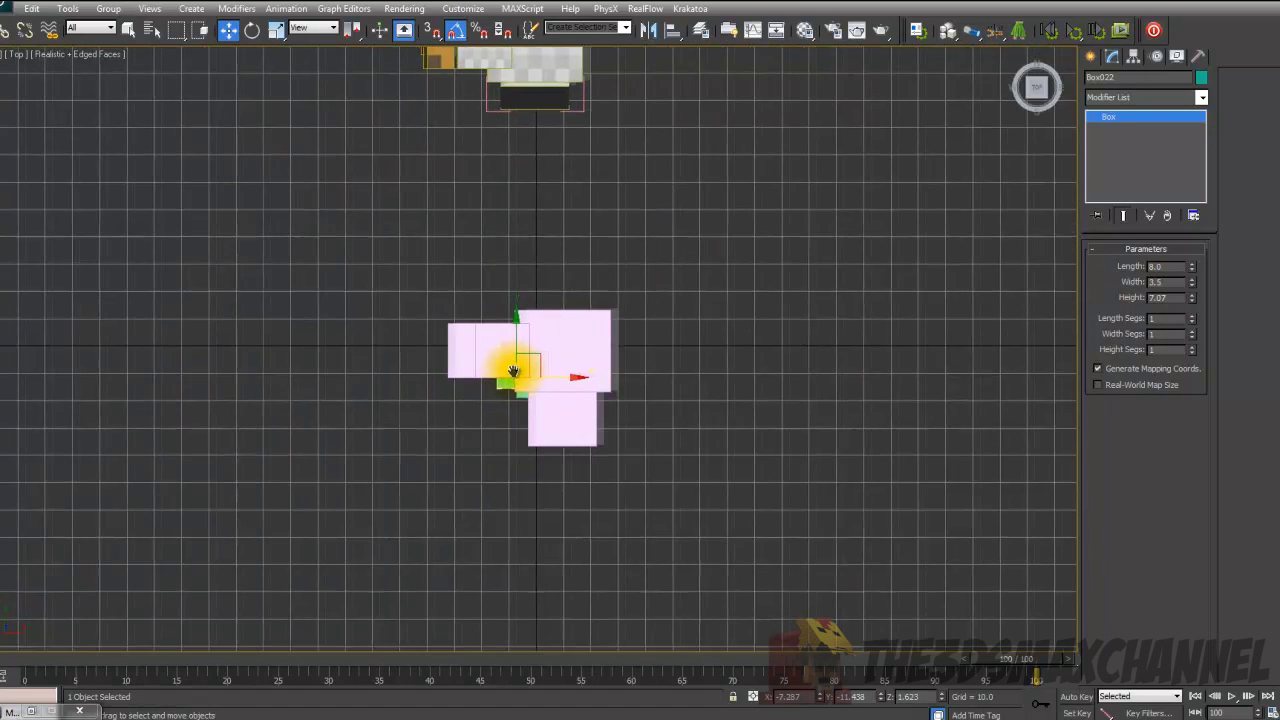
scroll(514, 366, up, 5)
key(F3)
scroll(576, 374, up, 3)
scroll(576, 374, up, 3)
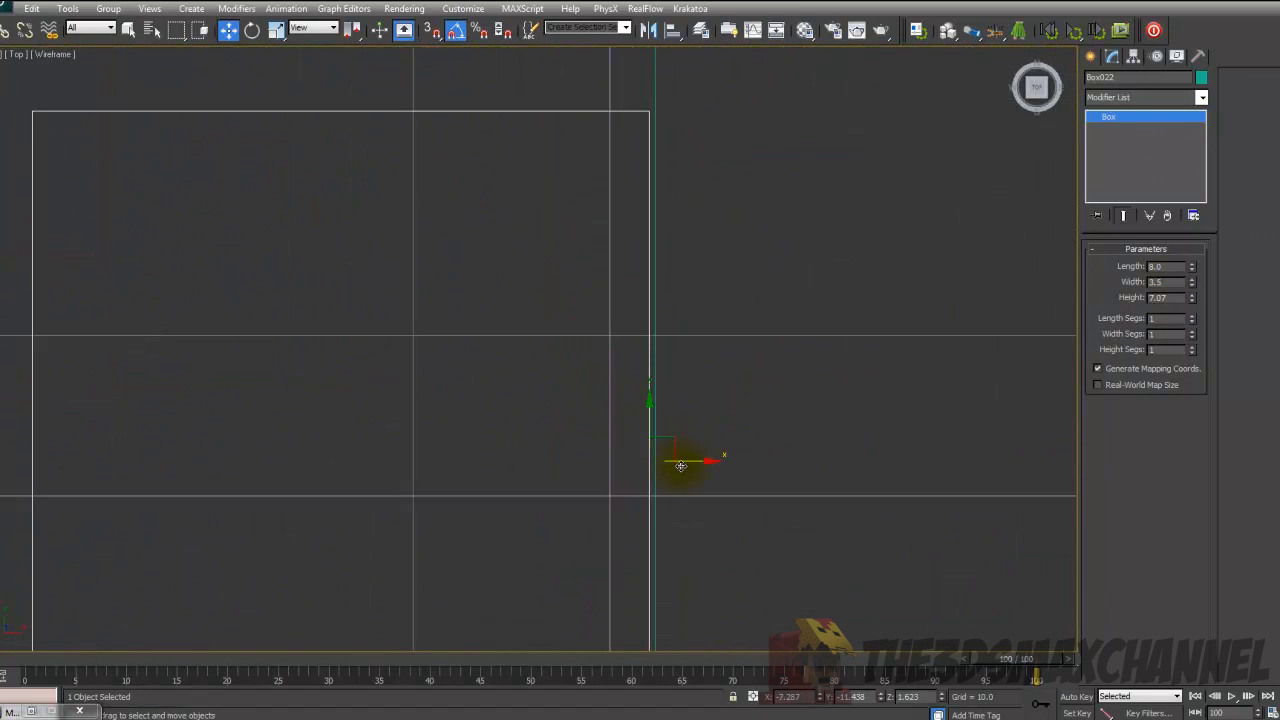
- Return to the Perspective view and switch the display back from wireframe to realistic shading
key(p)
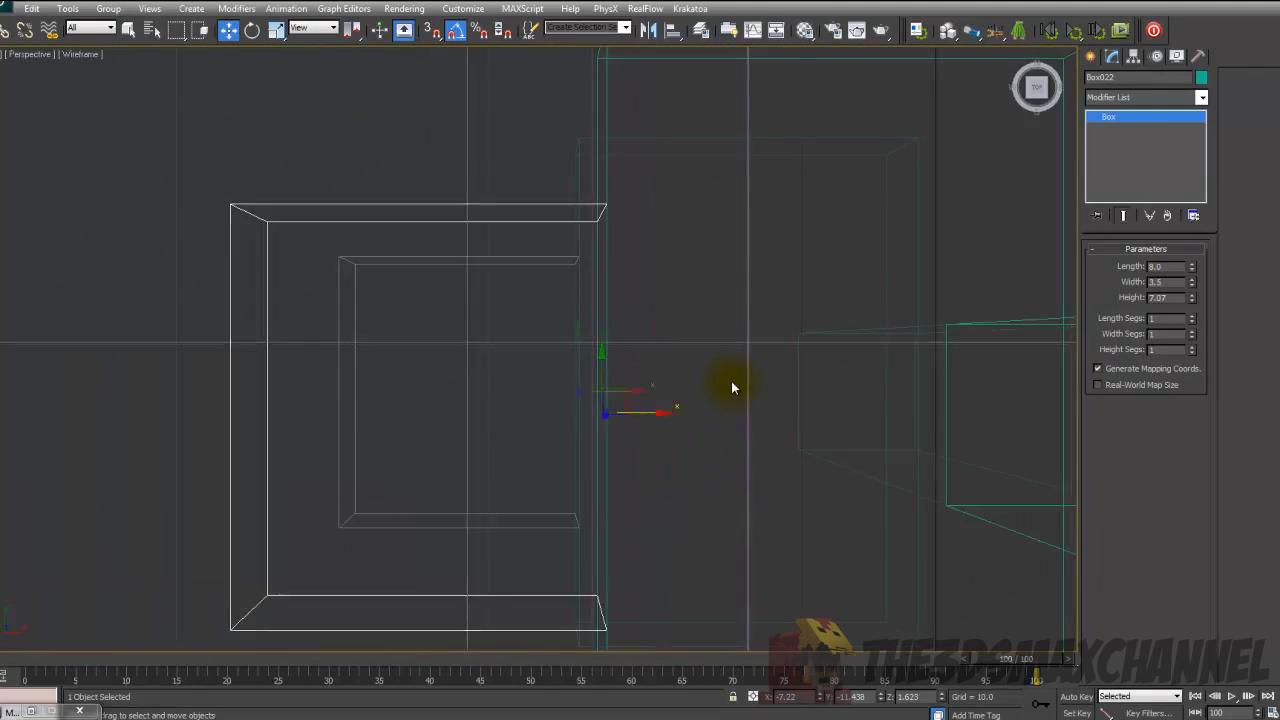
scroll(731, 386, down, 6)
alt+middle_drag(694, 377, 923, 271)
middle_drag(725, 283, 751, 297)
key(F3)
scroll(751, 297, down, 8)
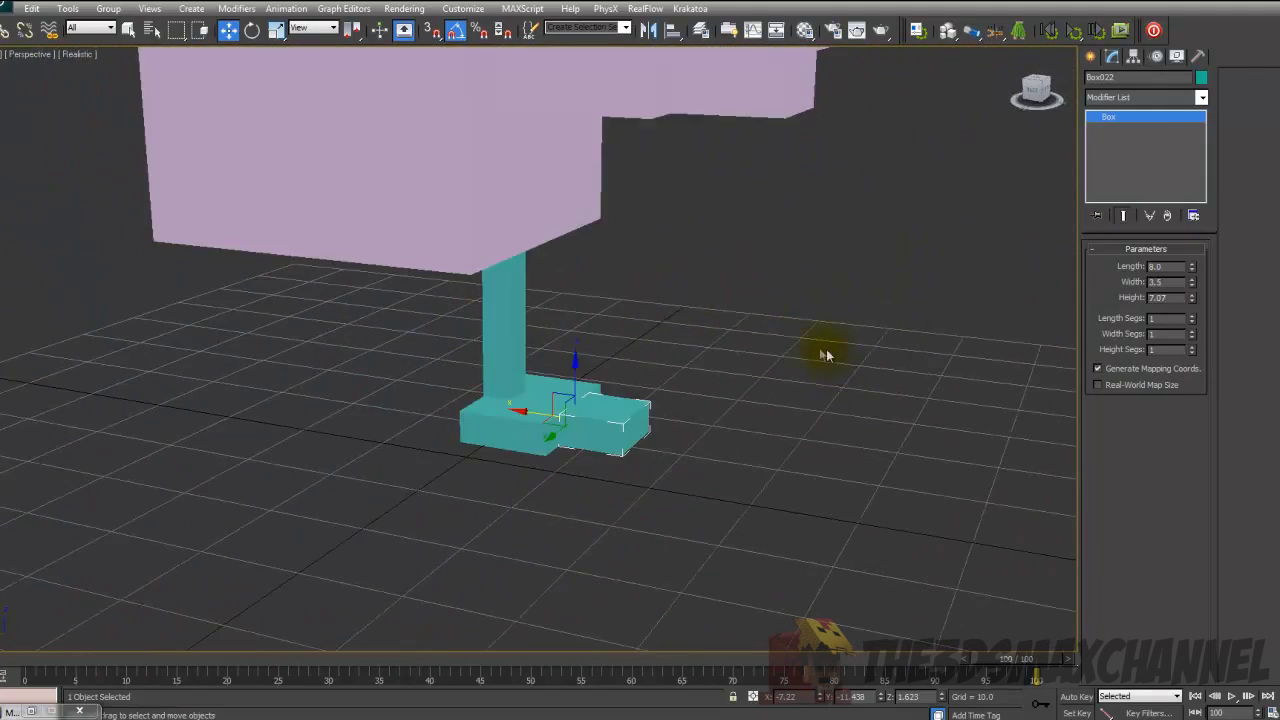
- Examine the new leg and foot and compare the whole box model with the reference chicken from several angles
scroll(593, 284, up, 6)
middle_drag(593, 284, 586, 251)
scroll(654, 350, down, 6)
scroll(580, 251, up, 6)
scroll(420, 406, down, 7)
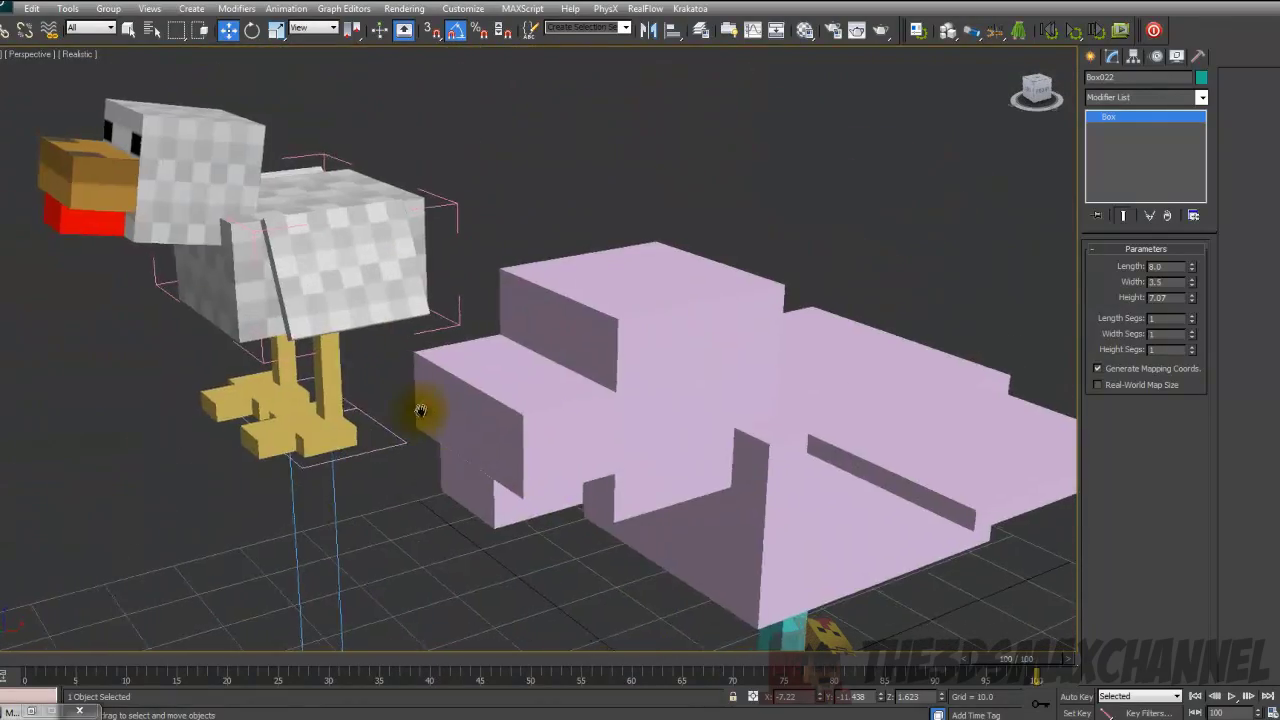
alt+middle_drag(594, 363, 666, 343)
scroll(663, 278, up, 5)
alt+middle_drag(663, 278, 594, 293)
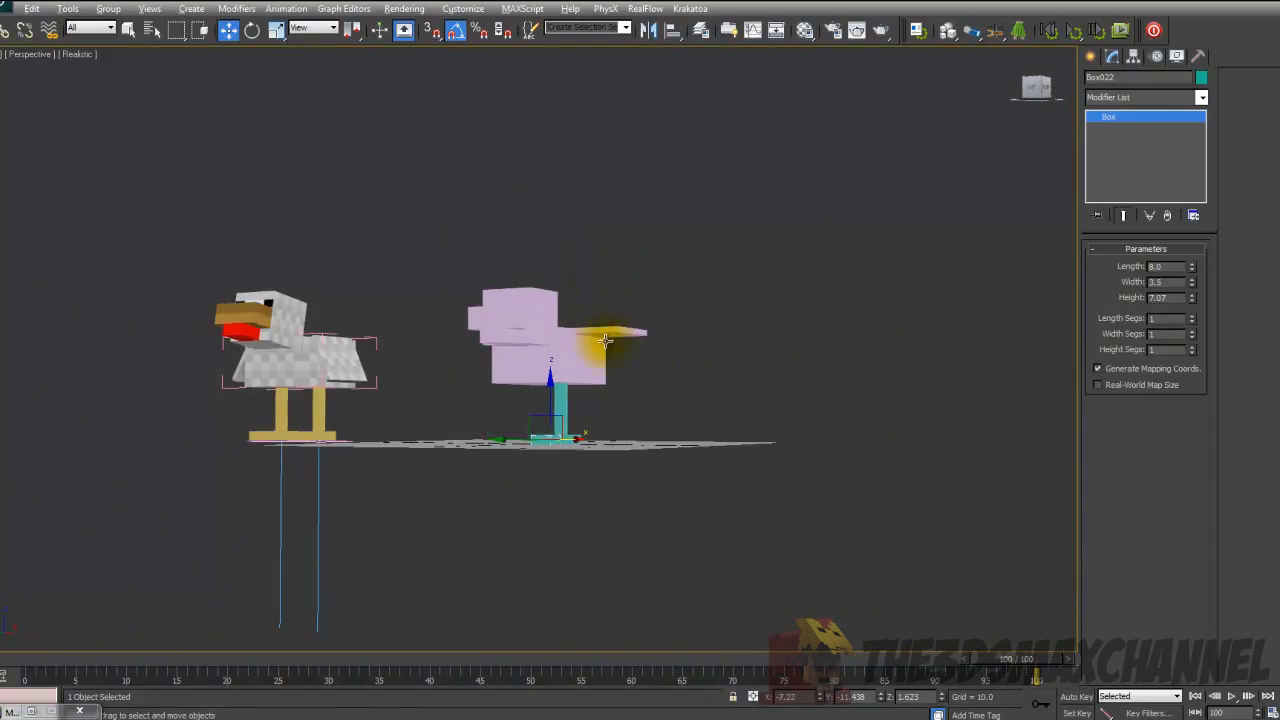
alt+middle_drag(605, 341, 510, 354)
scroll(603, 346, up, 5)
scroll(587, 360, down, 3)
scroll(569, 363, up, 3)
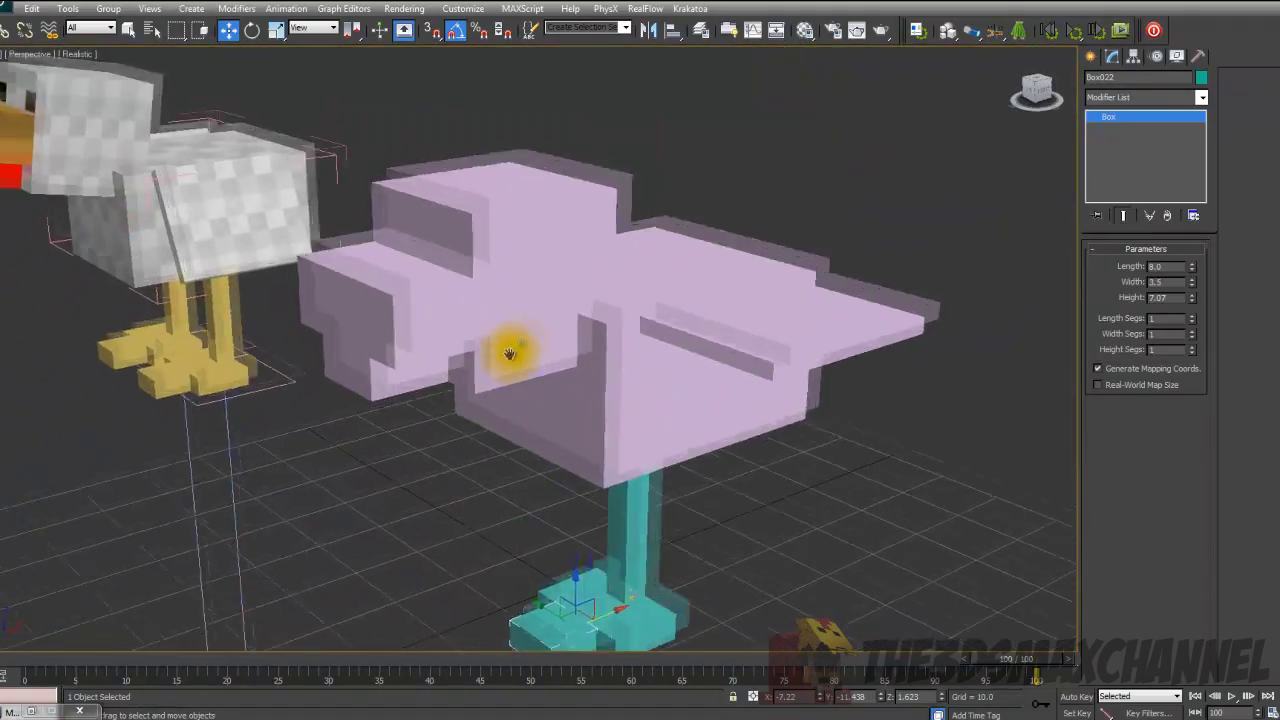
- Link the wattle box under the beak to the beak box as its parent
scroll(509, 353, down, 5)
alt+middle_drag(466, 249, 477, 277)
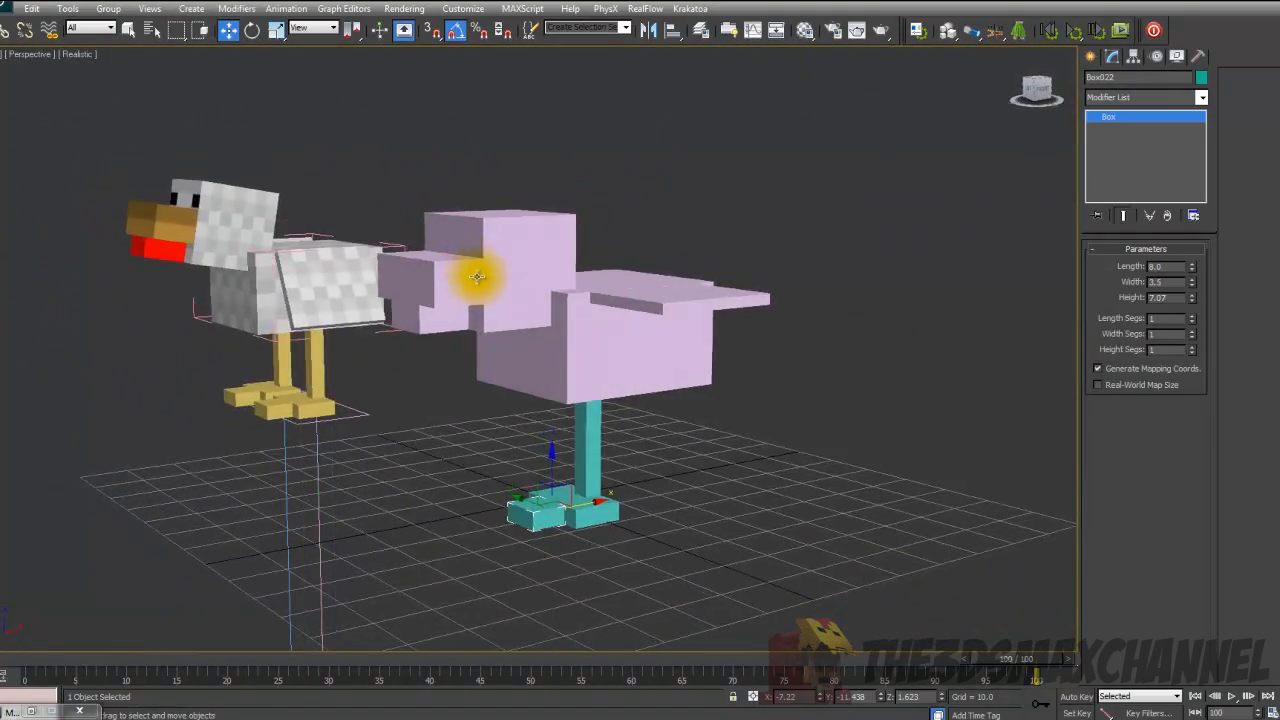
click(418, 260)
scroll(449, 271, up, 3)
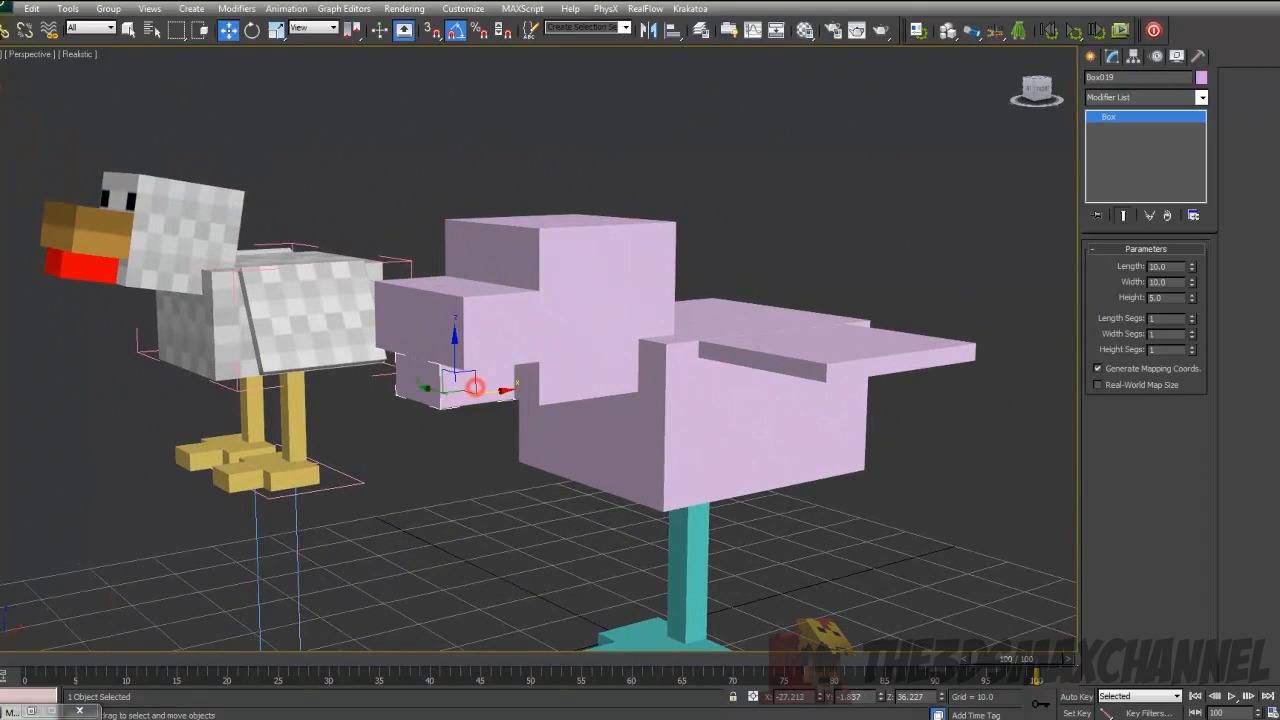
scroll(409, 206, up, 2)
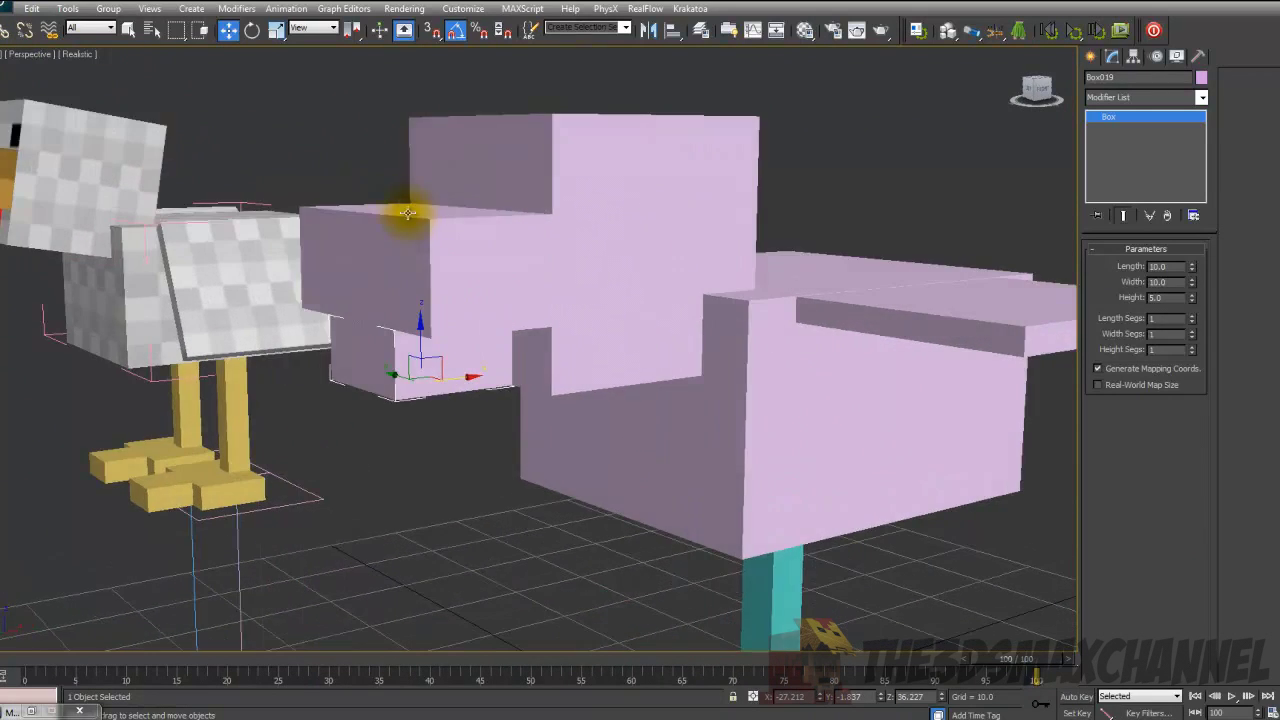
scroll(423, 329, up, 2)
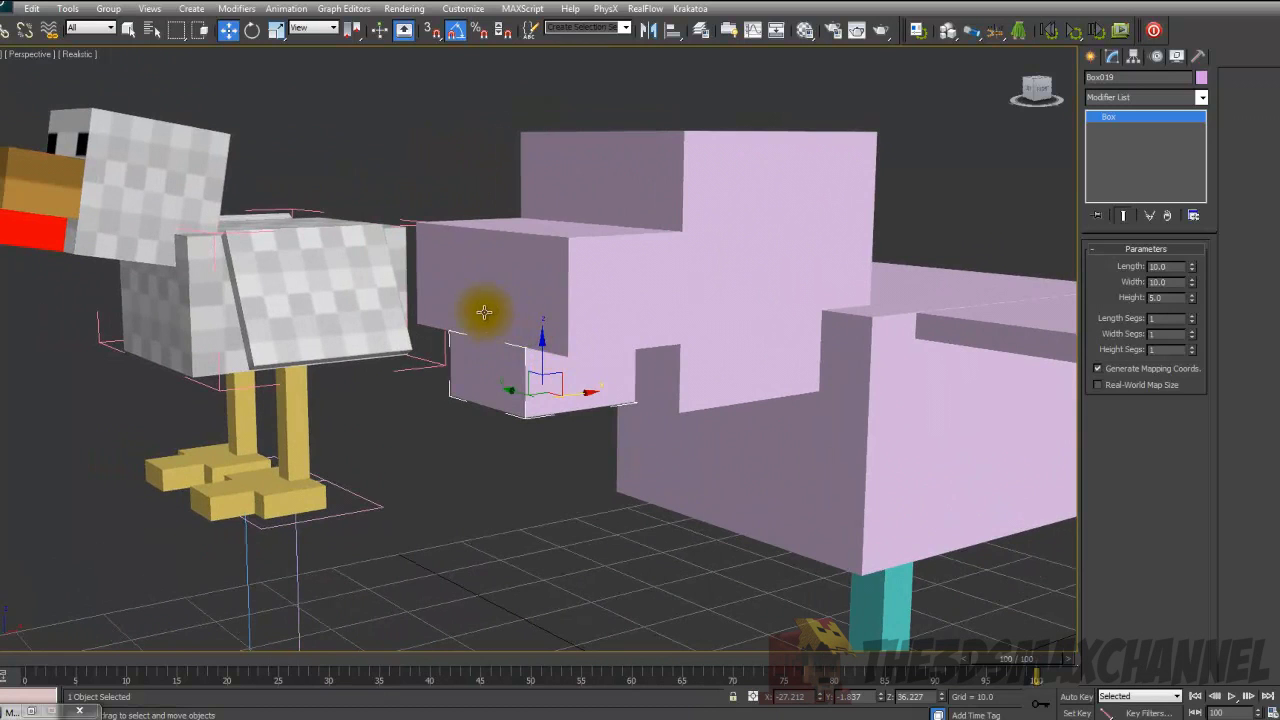
click(3, 30)
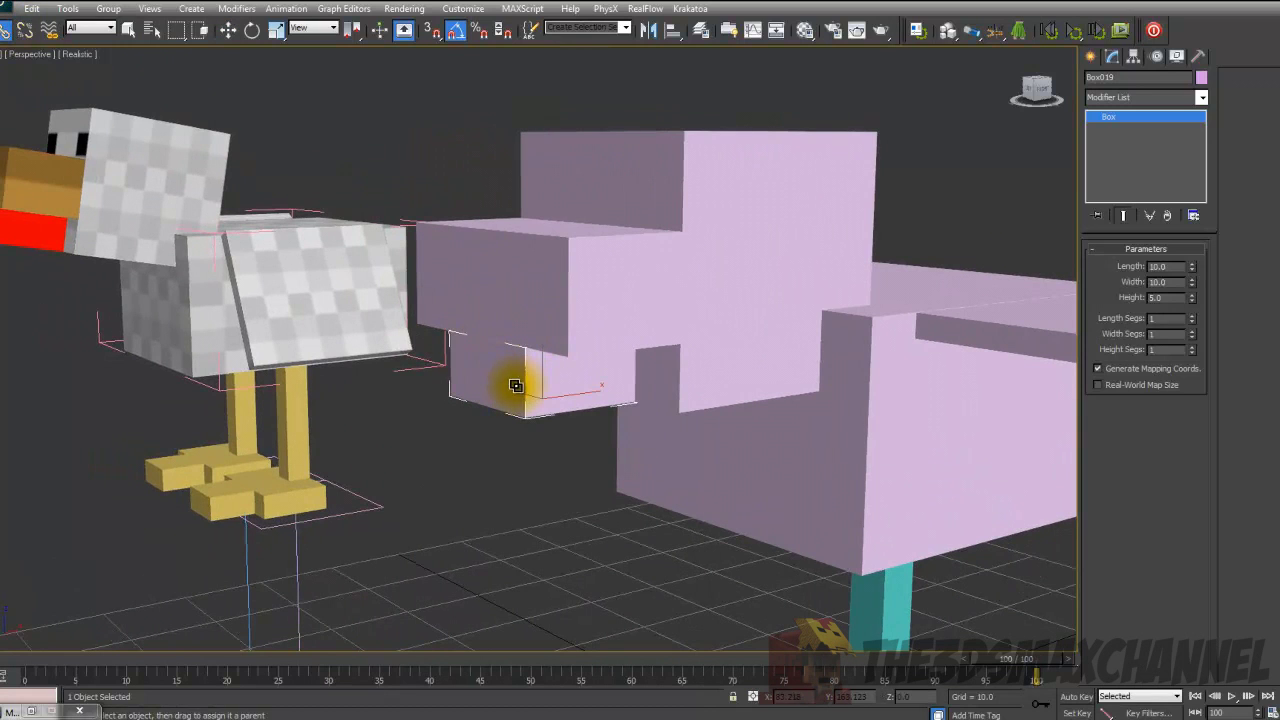
alt+middle_drag(558, 373, 551, 362)
middle_drag(551, 362, 518, 342)
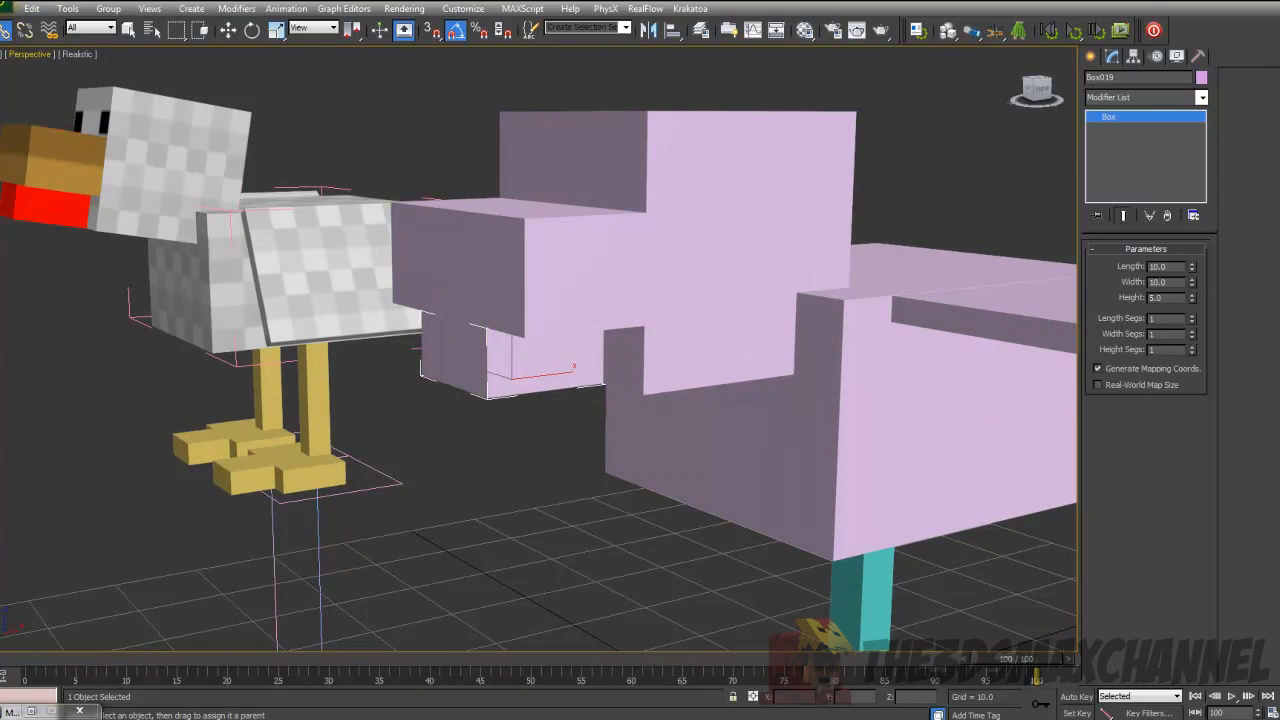
click(145, 103)
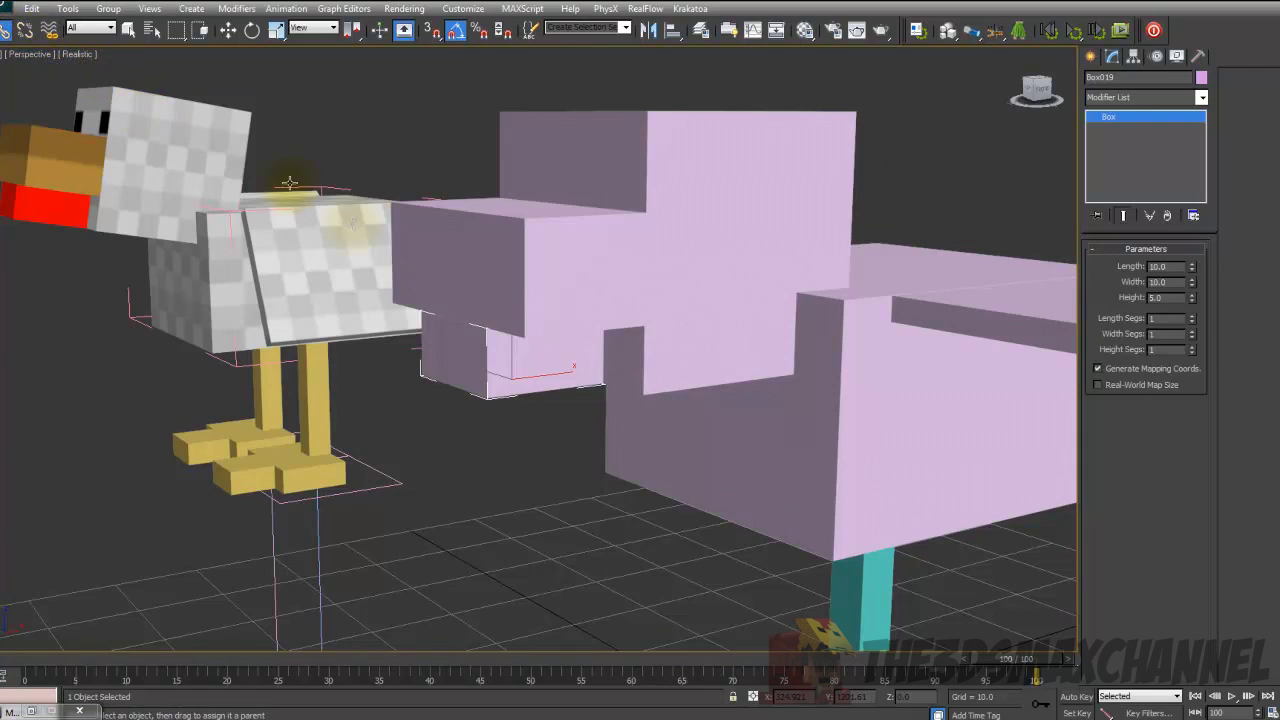
middle_drag(630, 341, 597, 320)
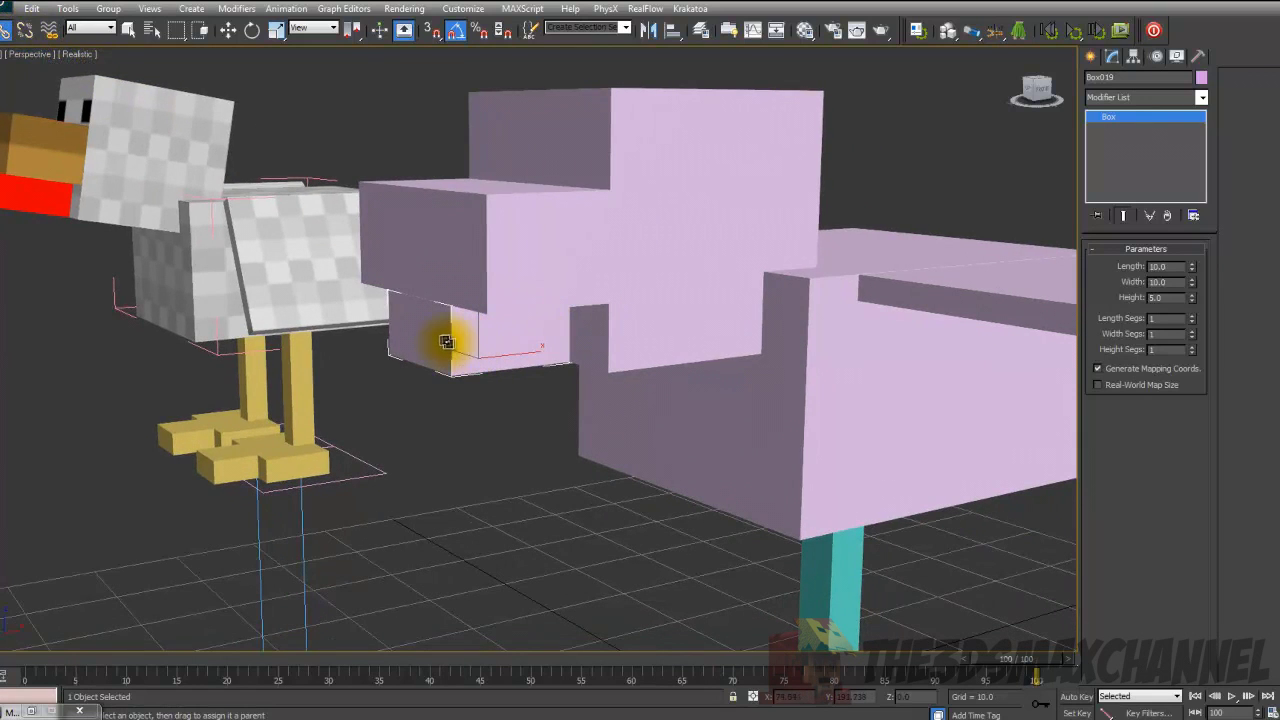
scroll(456, 332, down, 3)
drag(489, 343, 500, 287)
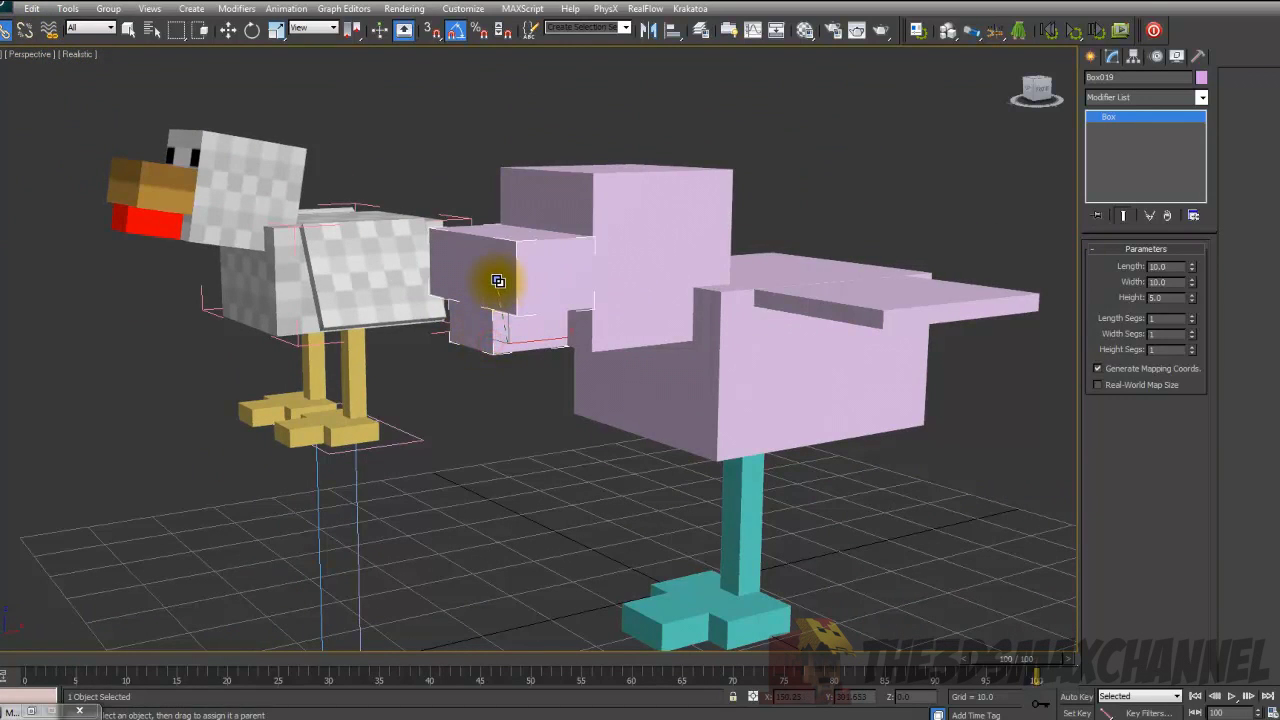
- Link the beak box to the head box, and link the head box to the body box
double_click(496, 281)
mouse_move(534, 271)
mouse_down()
mouse_move(605, 212)
mouse_move(600, 222)
mouse_up()
click(544, 451)
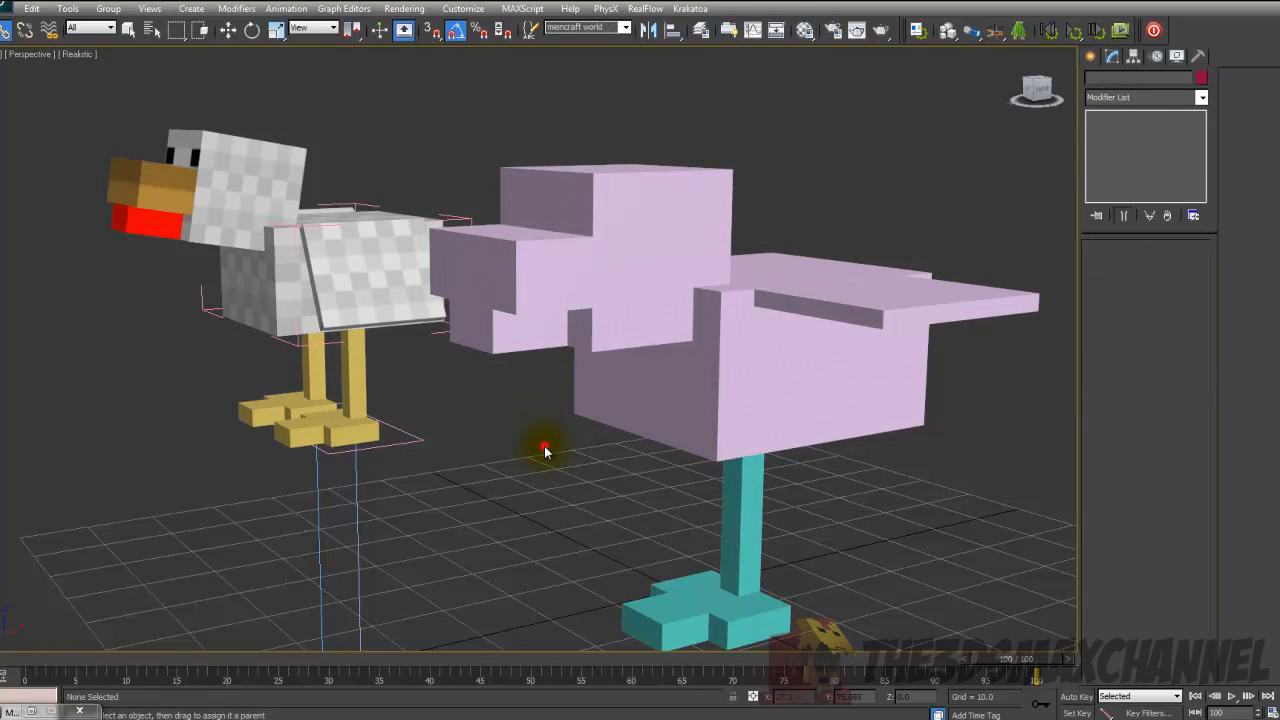
click(502, 332)
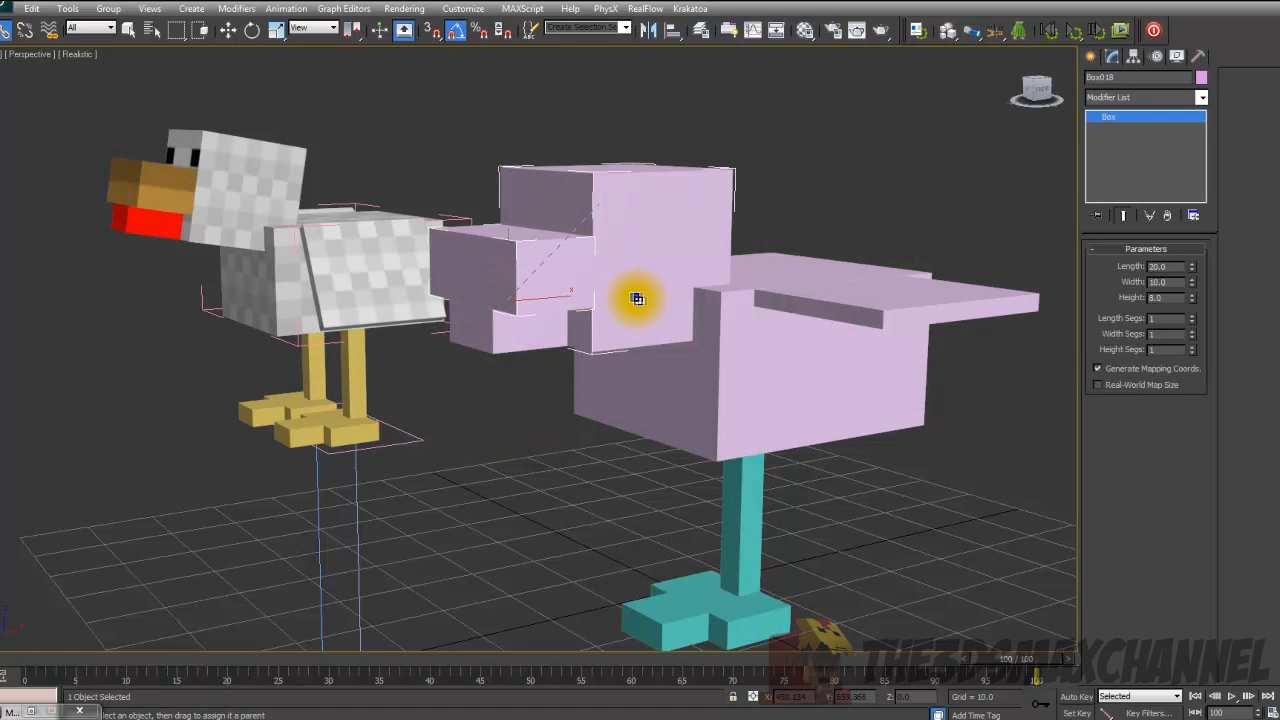
middle_drag(634, 294, 571, 257)
click(575, 204)
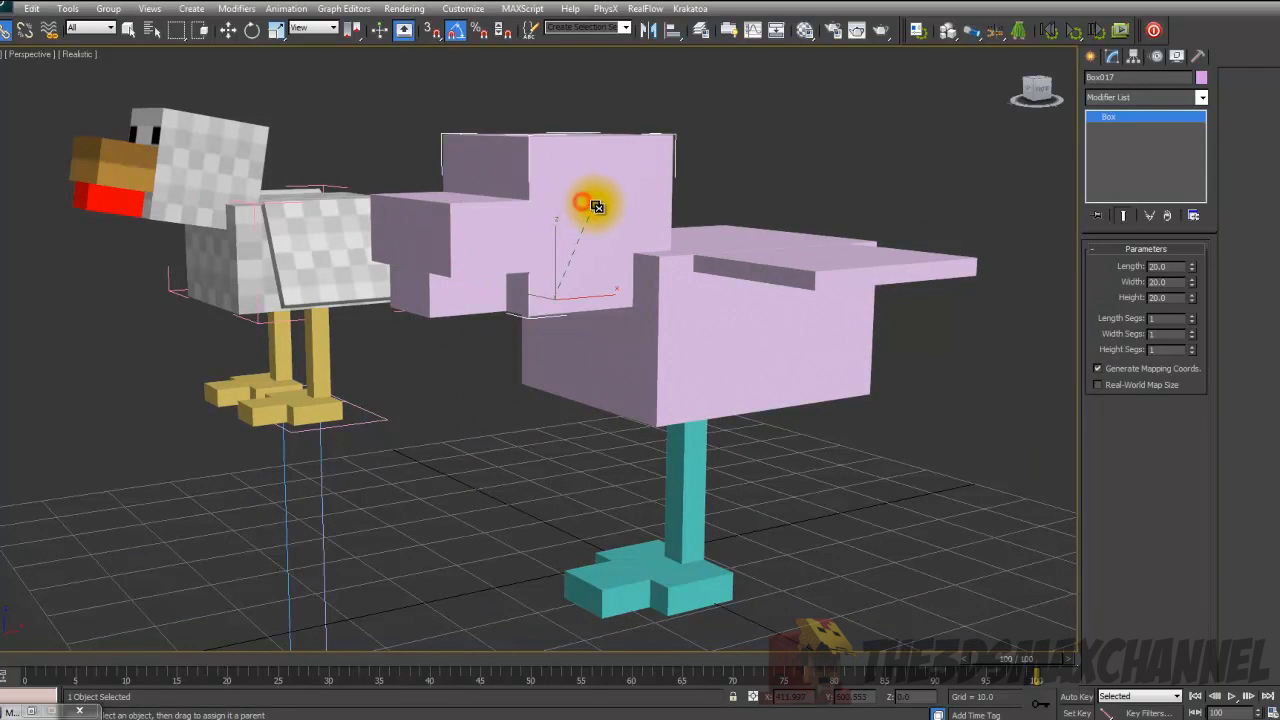
drag(596, 206, 666, 300)
- Link the wing box and the upright leg box to the body box
click(800, 277)
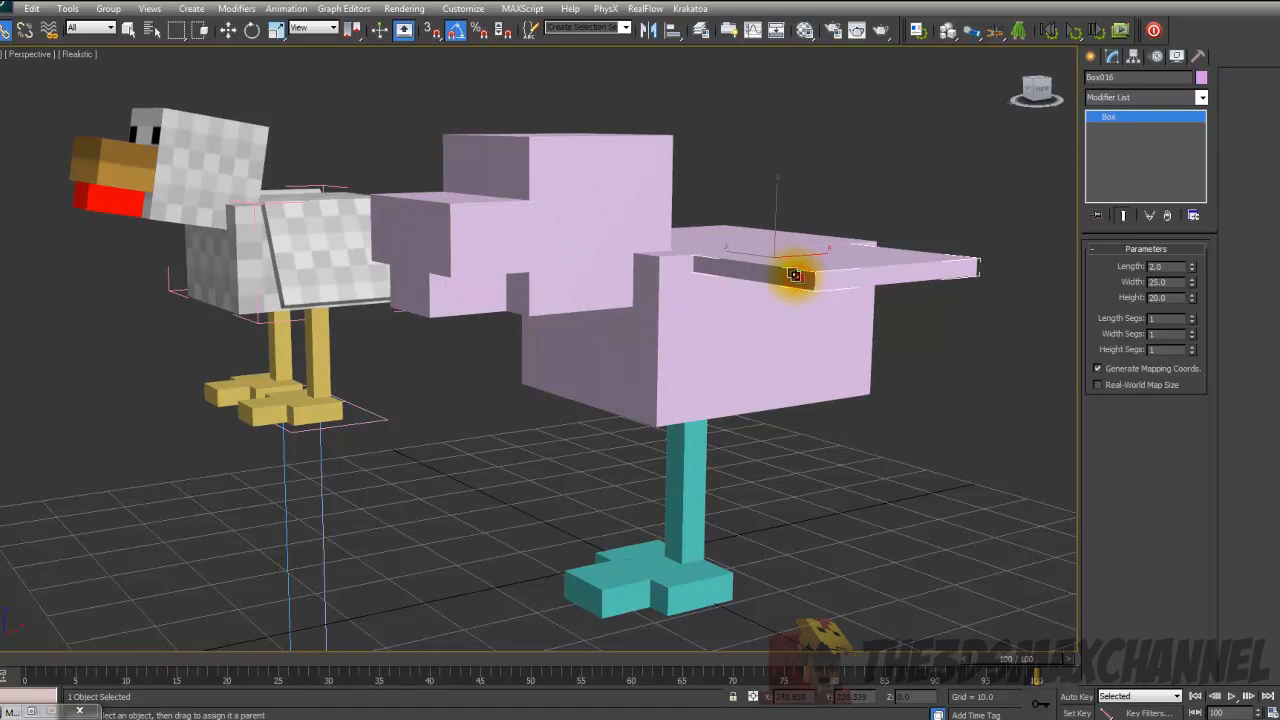
drag(794, 276, 749, 250)
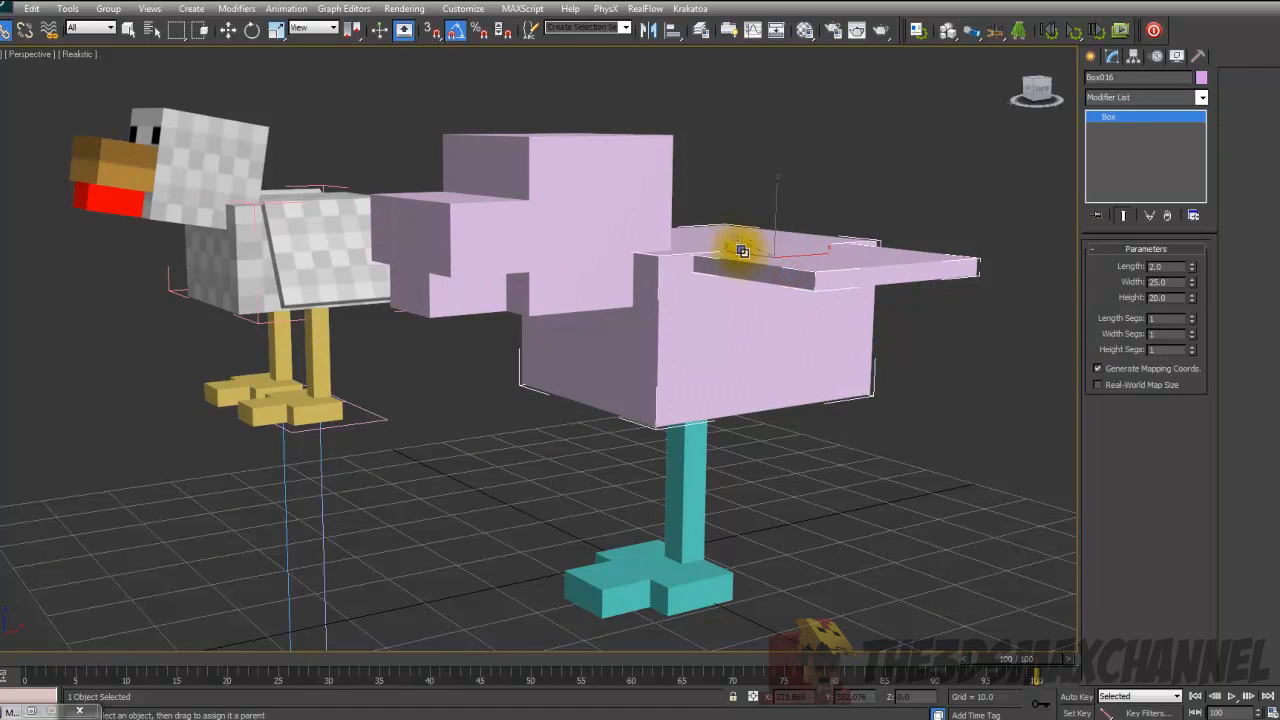
scroll(691, 420, up, 3)
middle_drag(691, 420, 663, 268)
click(694, 308)
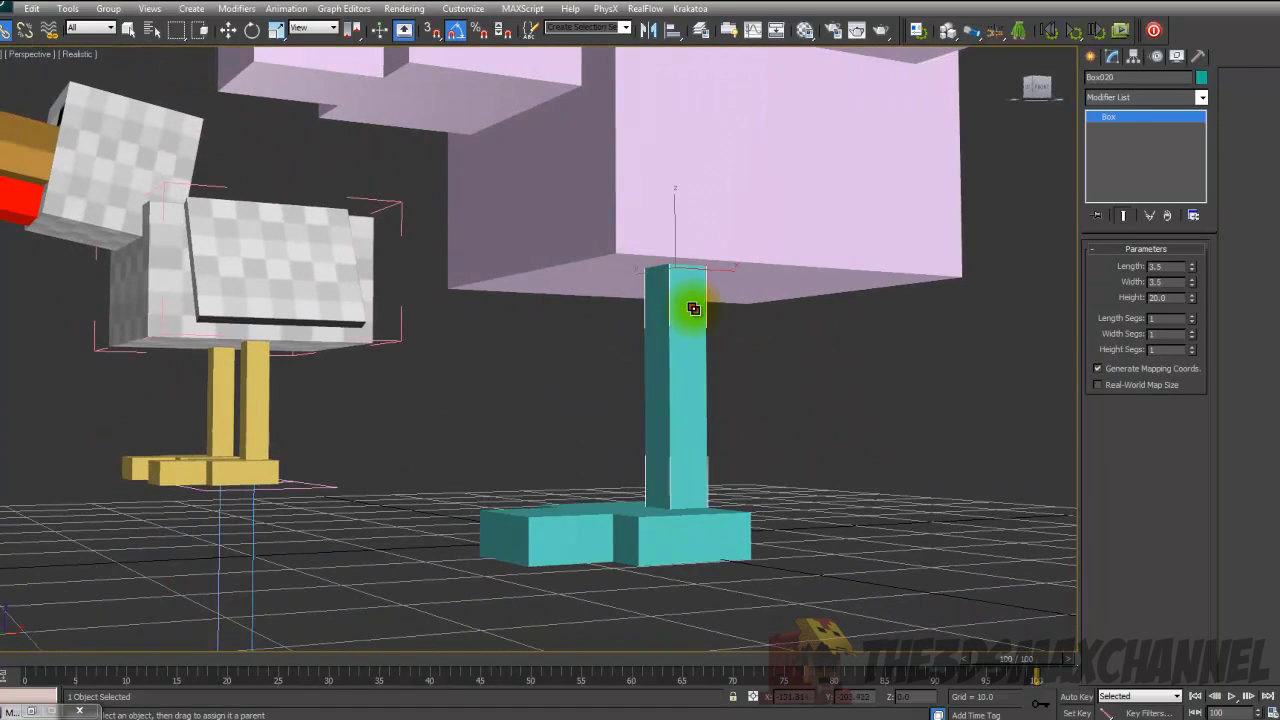
drag(669, 333, 654, 228)
- Link the toe box to the foot box, and link the foot box to the leg box
alt+middle_drag(654, 308, 632, 400)
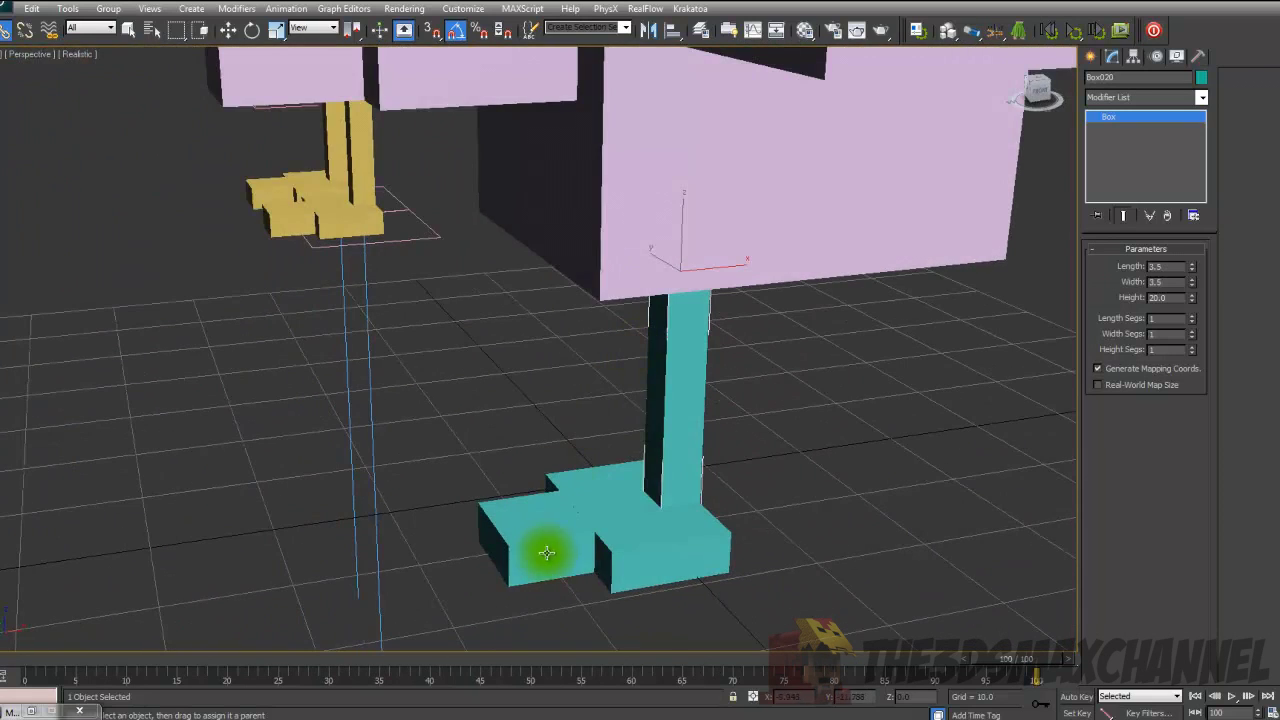
click(547, 552)
drag(564, 540, 613, 533)
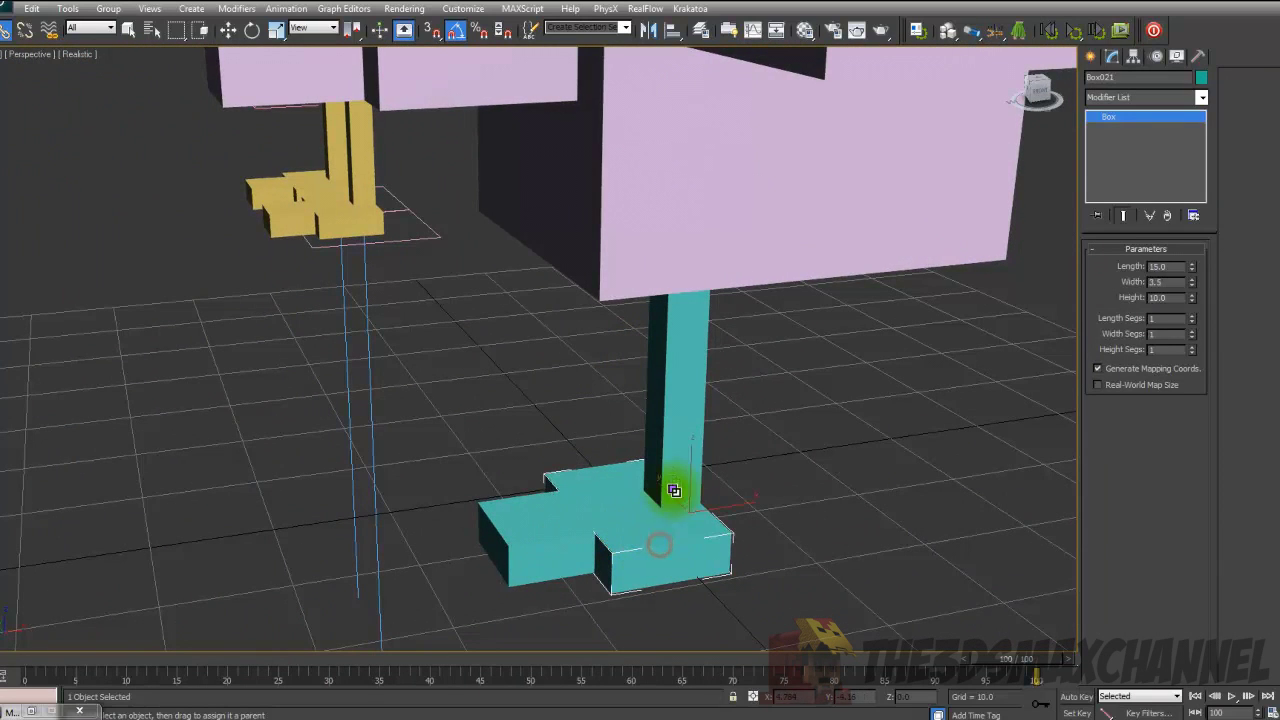
drag(679, 385, 691, 410)
- Try moving the body box to test whether all linked parts follow it
middle_drag(691, 410, 694, 346)
scroll(680, 300, down, 3)
click(656, 226)
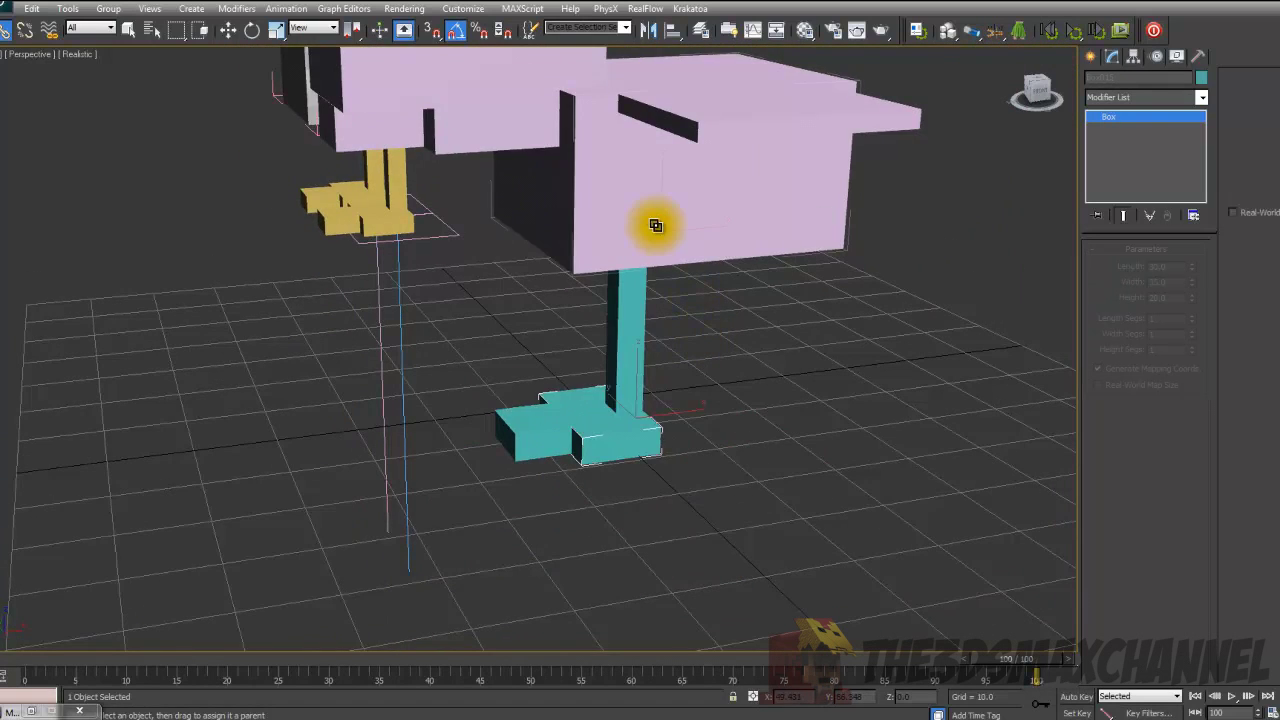
scroll(655, 225, down, 6)
click(228, 29)
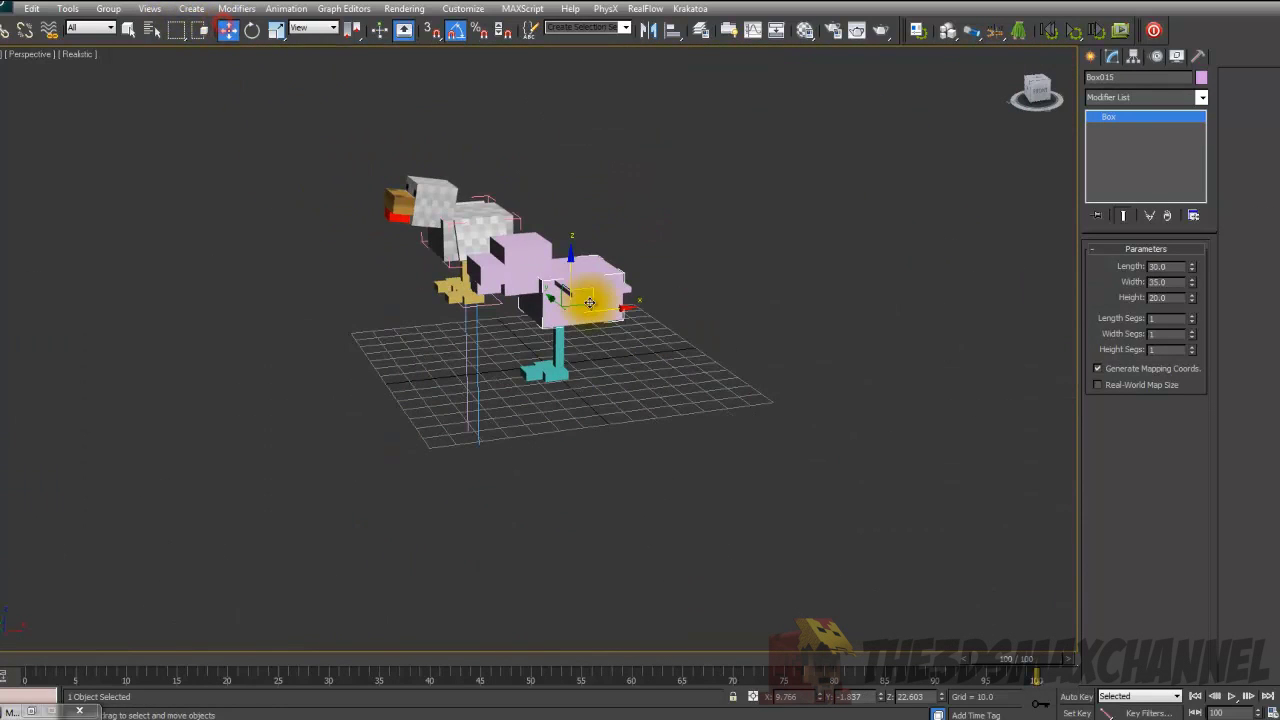
drag(586, 294, 657, 294)
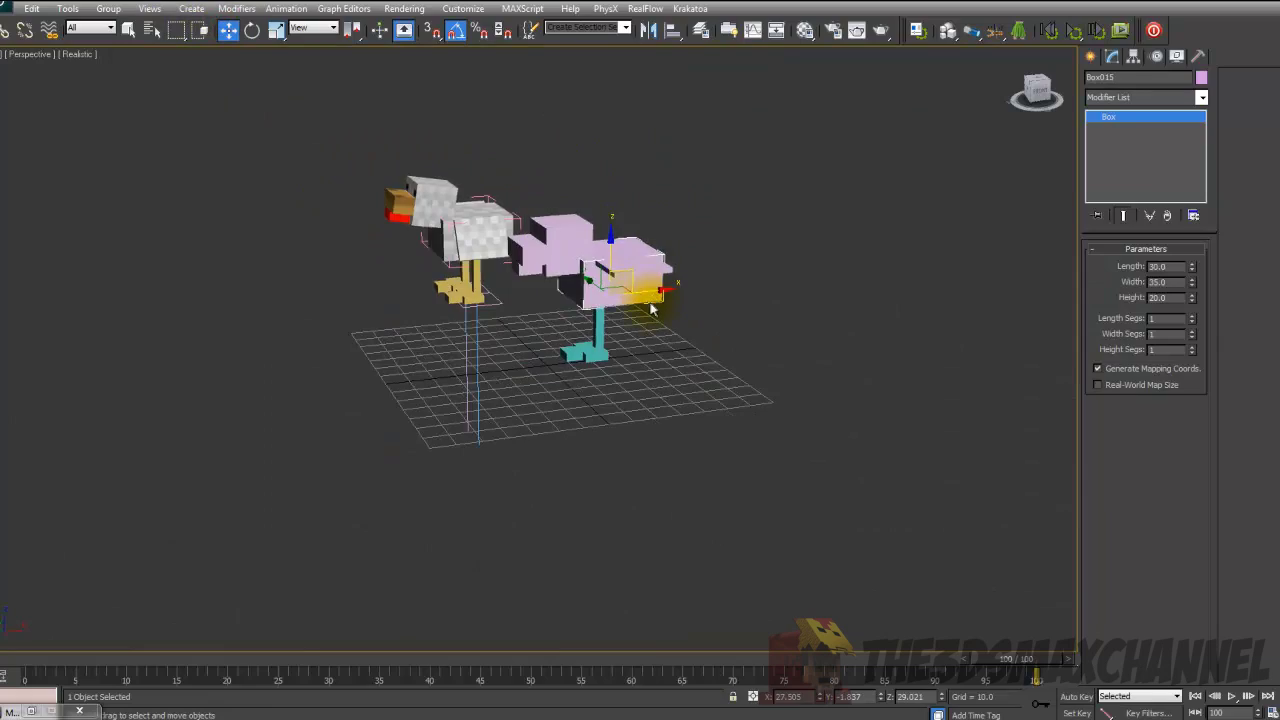
alt+middle_drag(657, 294, 542, 355)
- Select the head box in Front view and enable Affect Pivot Only for it
scroll(712, 308, up, 3)
scroll(683, 366, up, 3)
click(506, 291)
alt+middle_drag(506, 291, 569, 310)
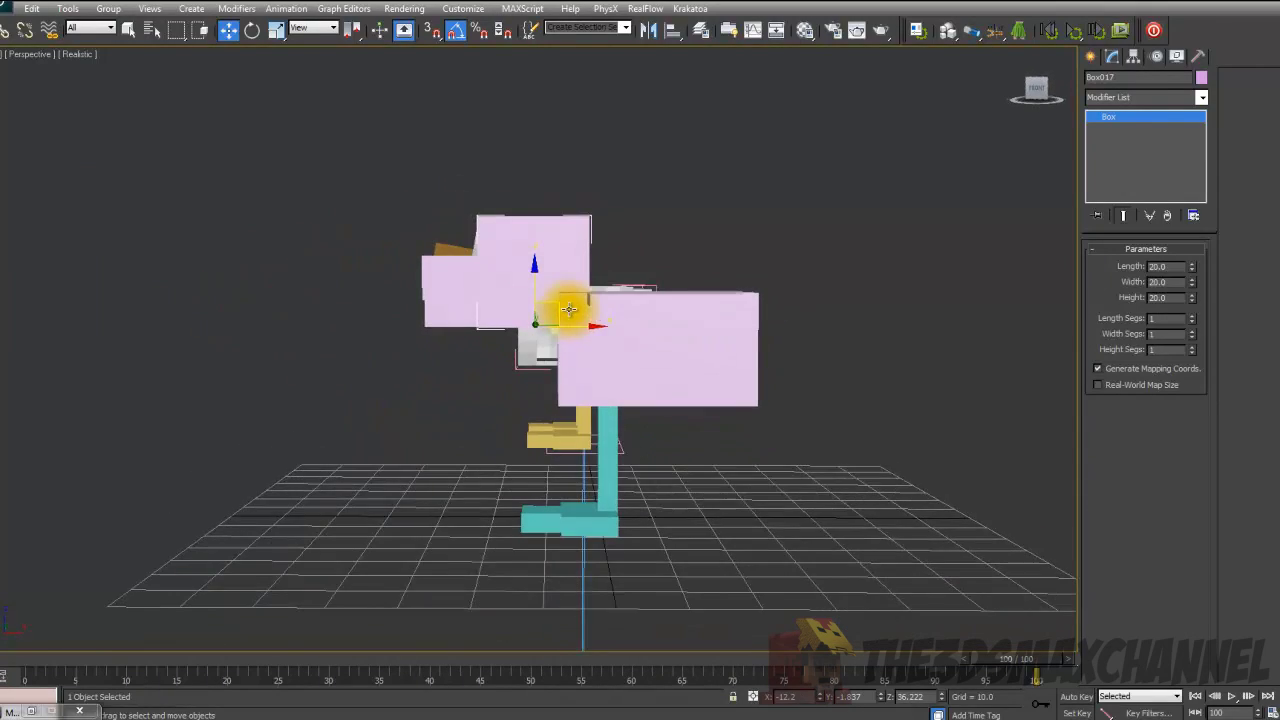
key(f)
scroll(609, 357, up, 5)
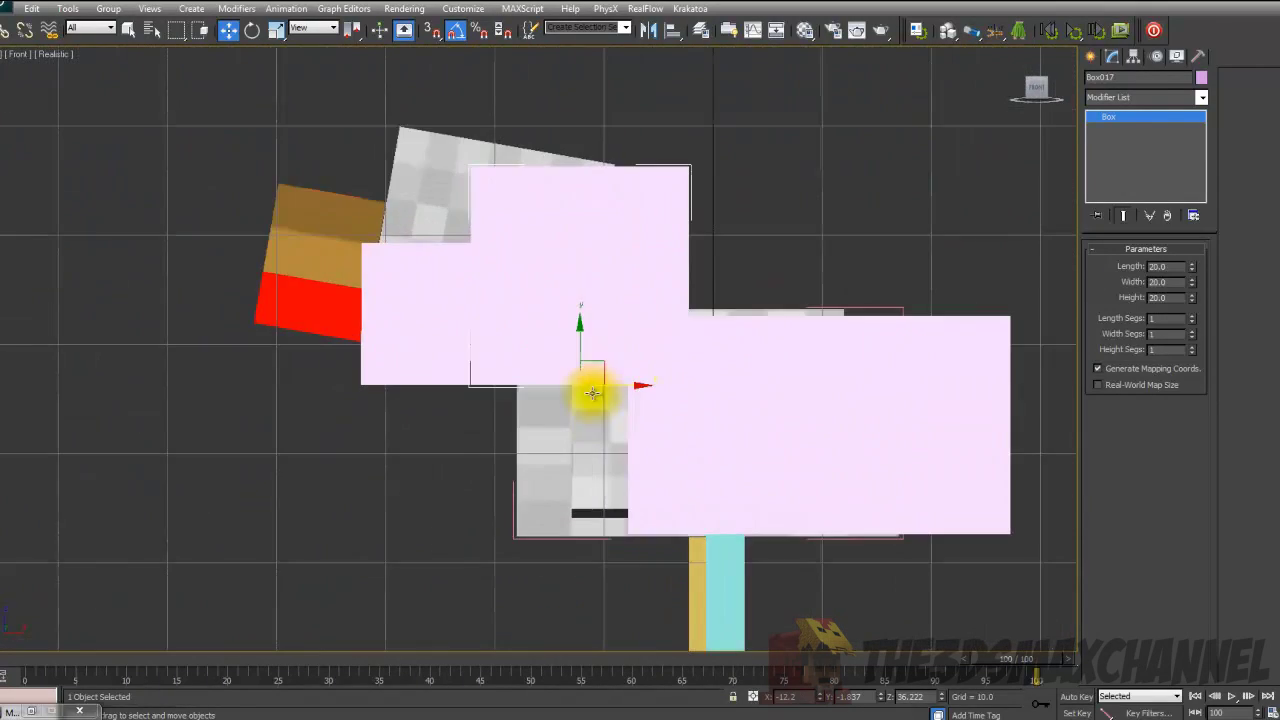
scroll(555, 289, down, 3)
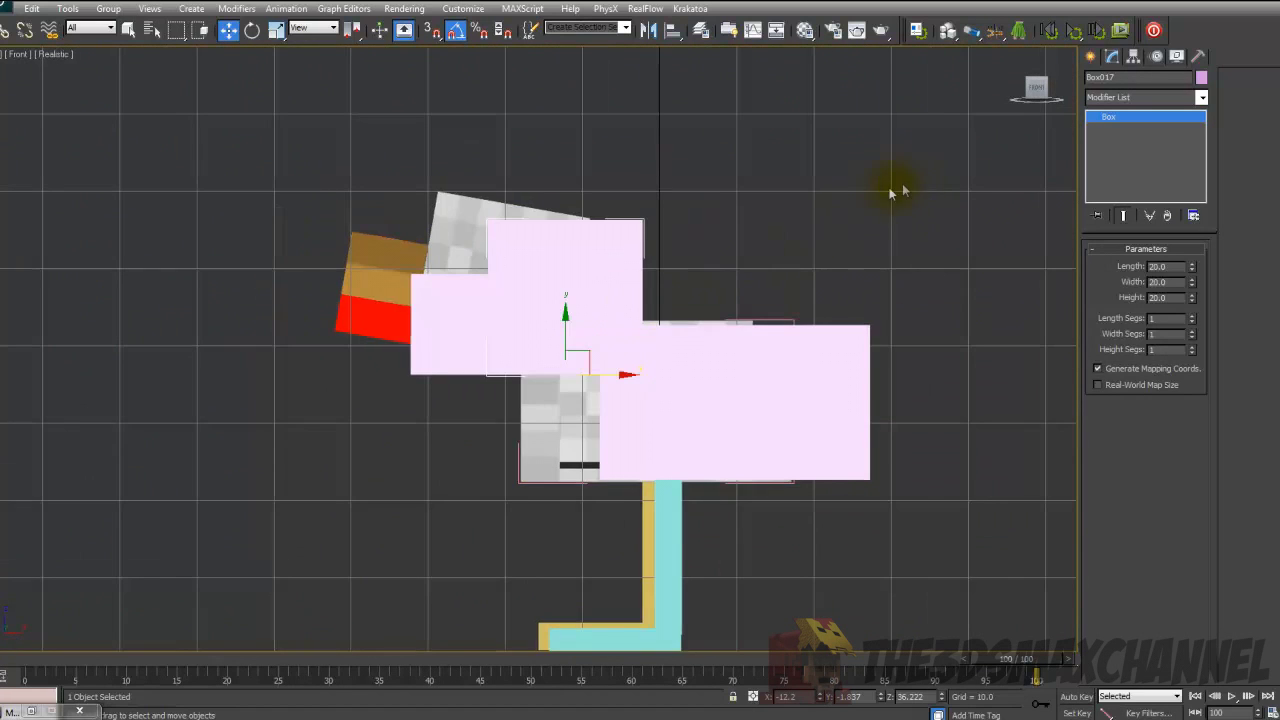
scroll(600, 294, down, 2)
scroll(571, 314, up, 4)
scroll(571, 314, down, 2)
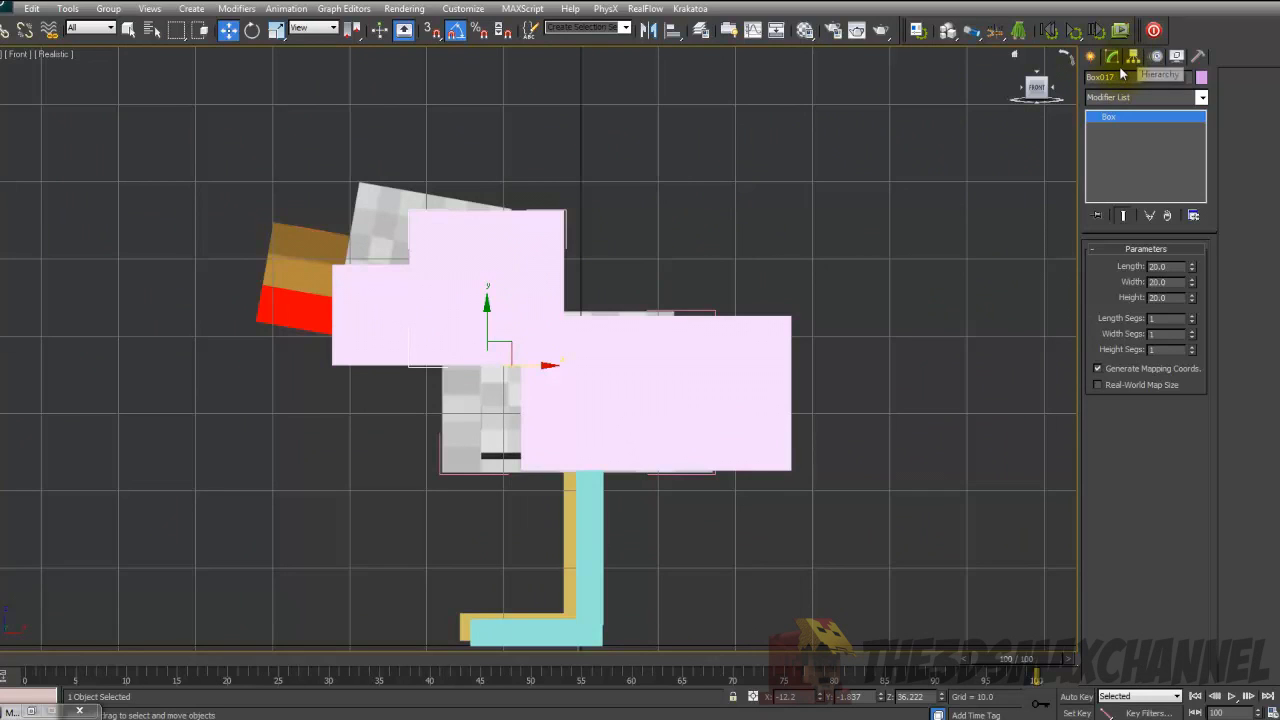
click(1133, 57)
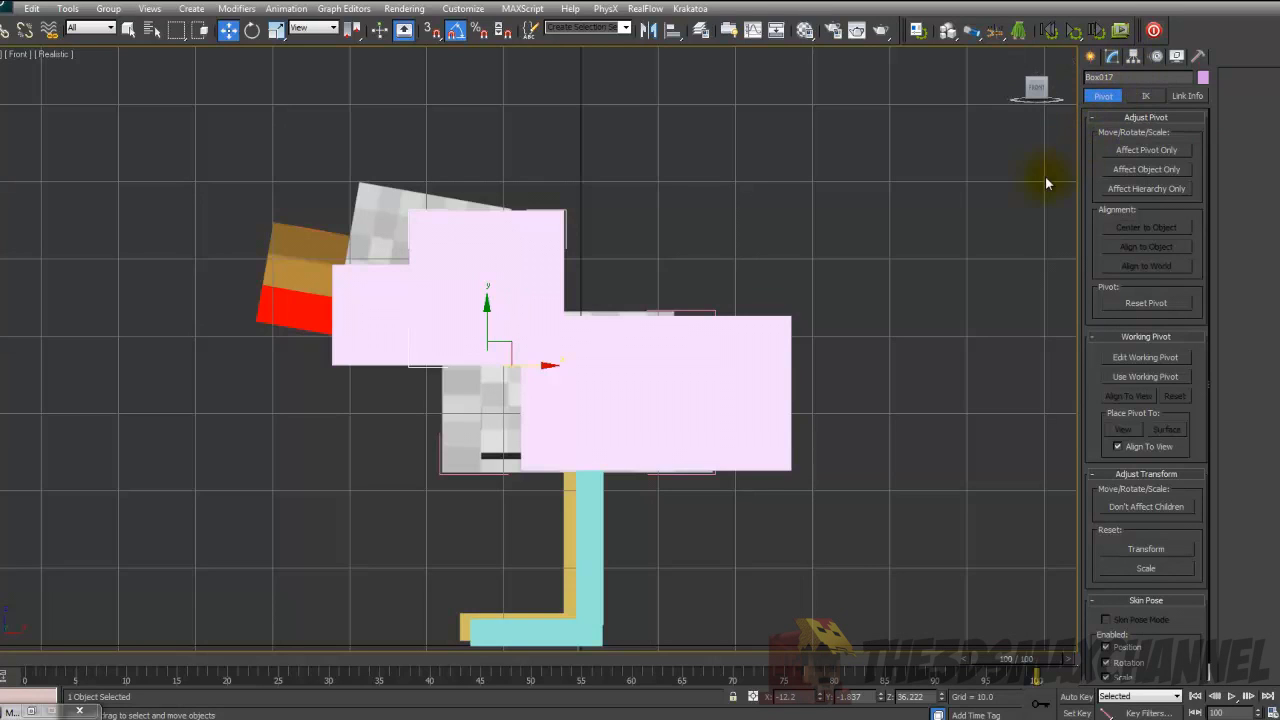
click(1141, 150)
- In wireframe display, move the head's pivot to about X -5.2, Z 39.2, near its lower rear corner inside the body
scroll(571, 371, up, 4)
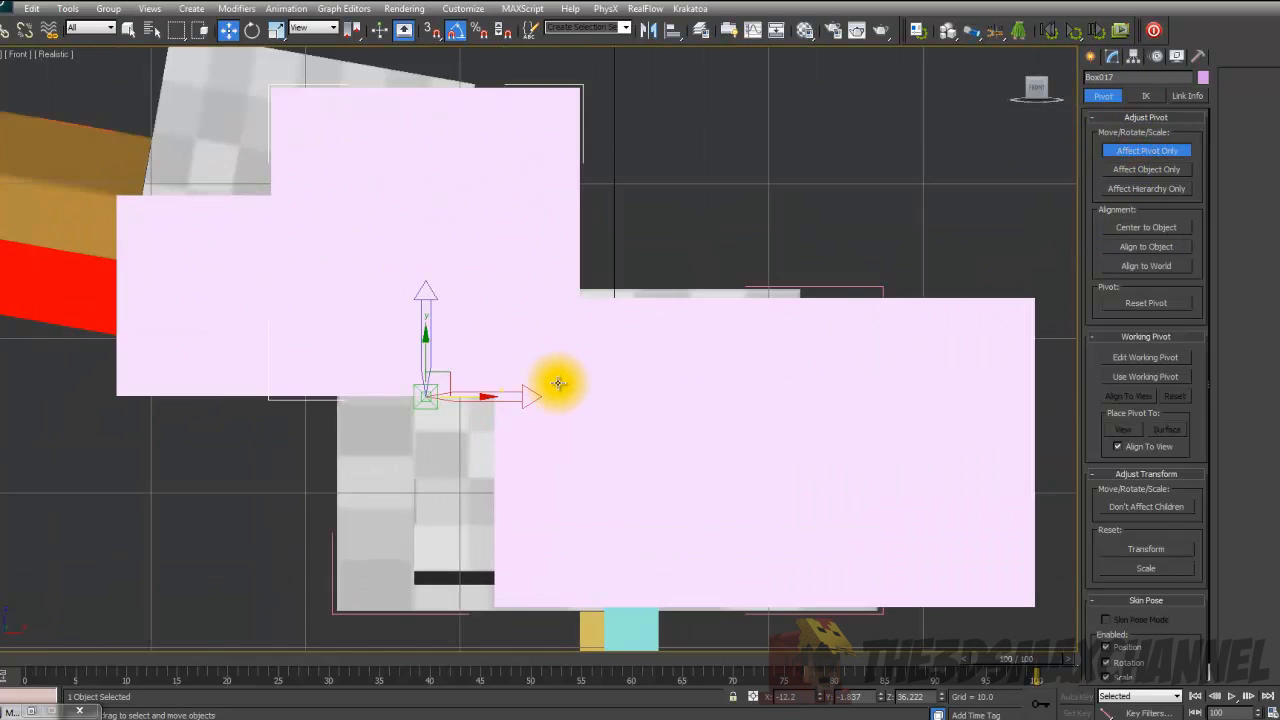
scroll(557, 380, down, 4)
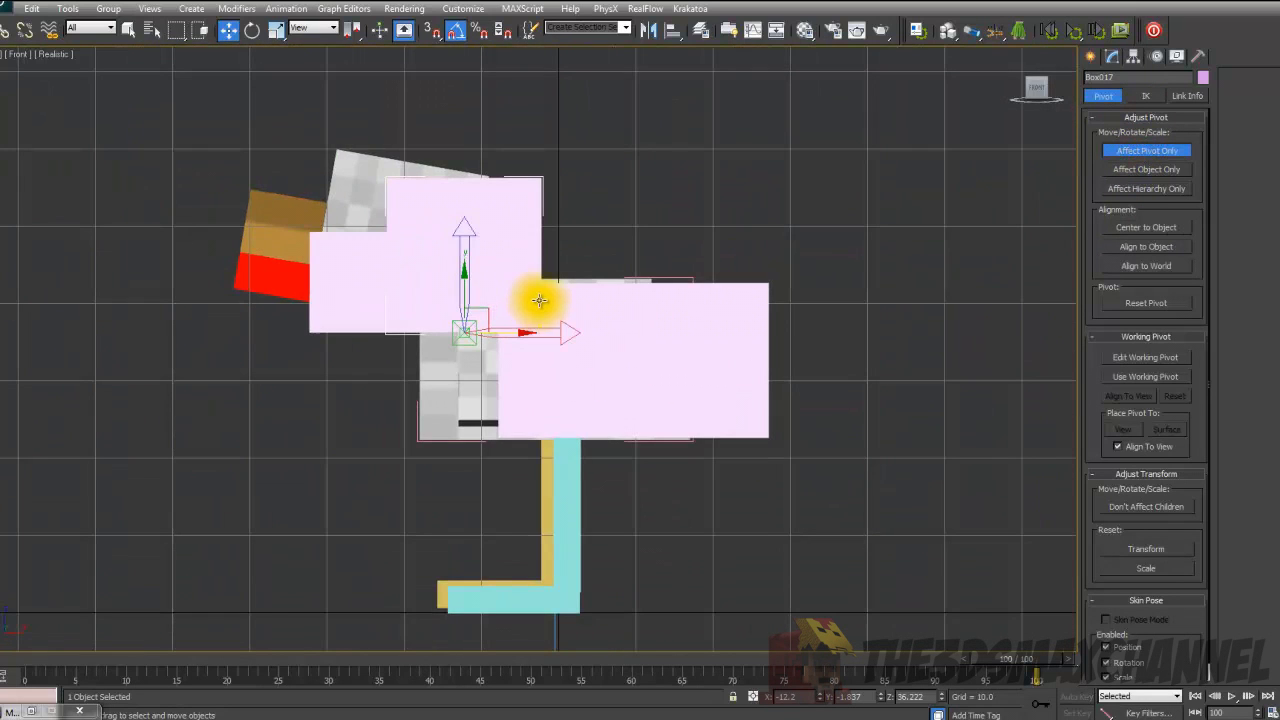
key(F3)
scroll(473, 327, up, 2)
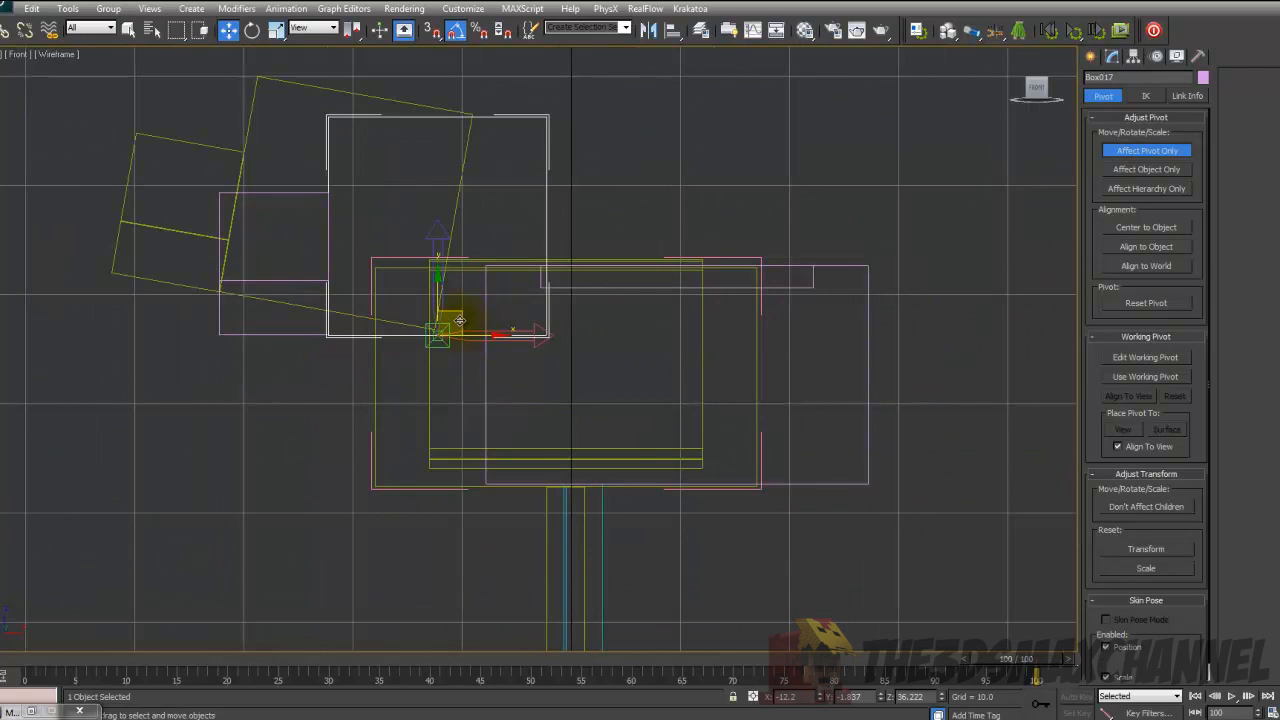
drag(459, 320, 534, 284)
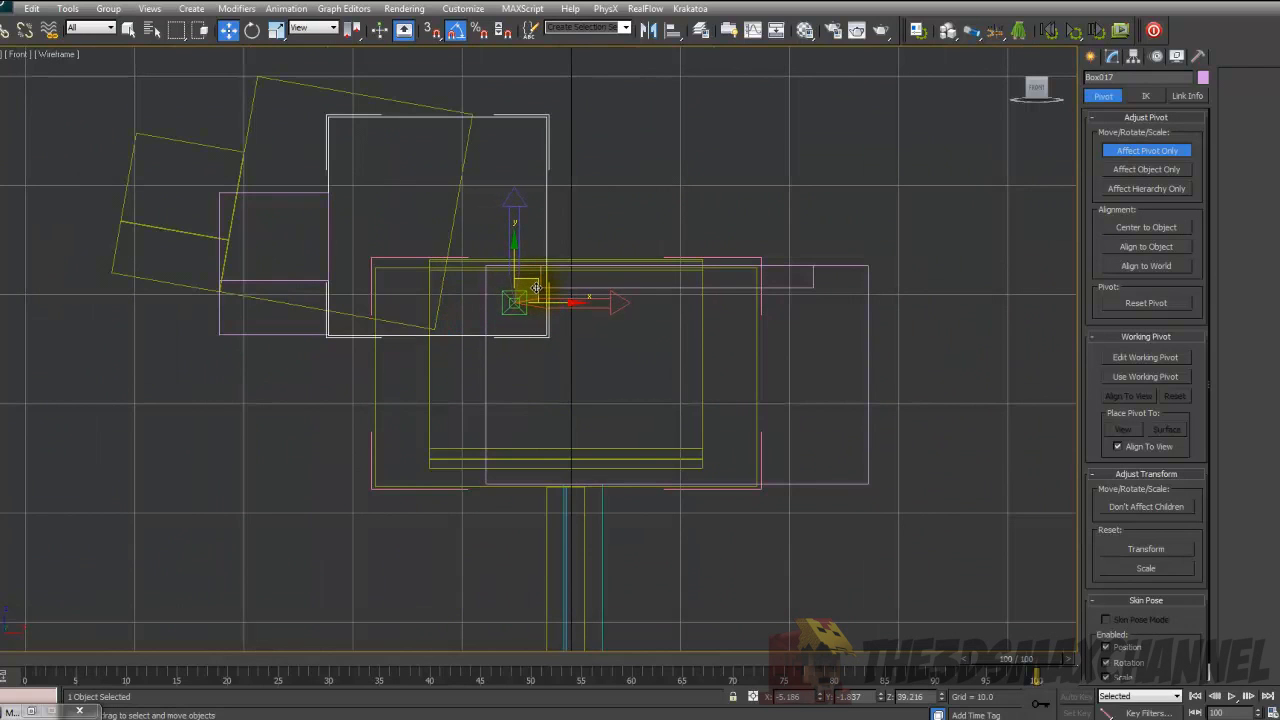
middle_drag(335, 170, 337, 174)
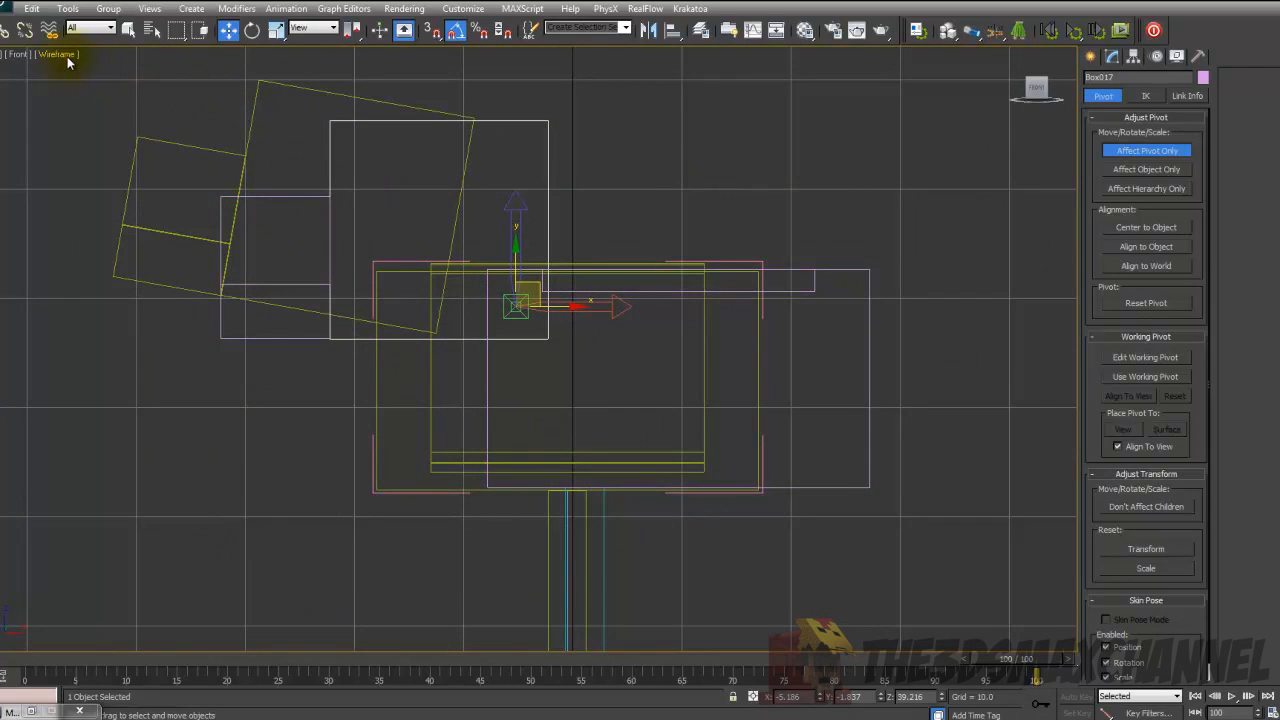
- Restore the shaded display, end pivot-only editing, and return to an angled Perspective view
click(77, 86)
scroll(474, 251, down, 2)
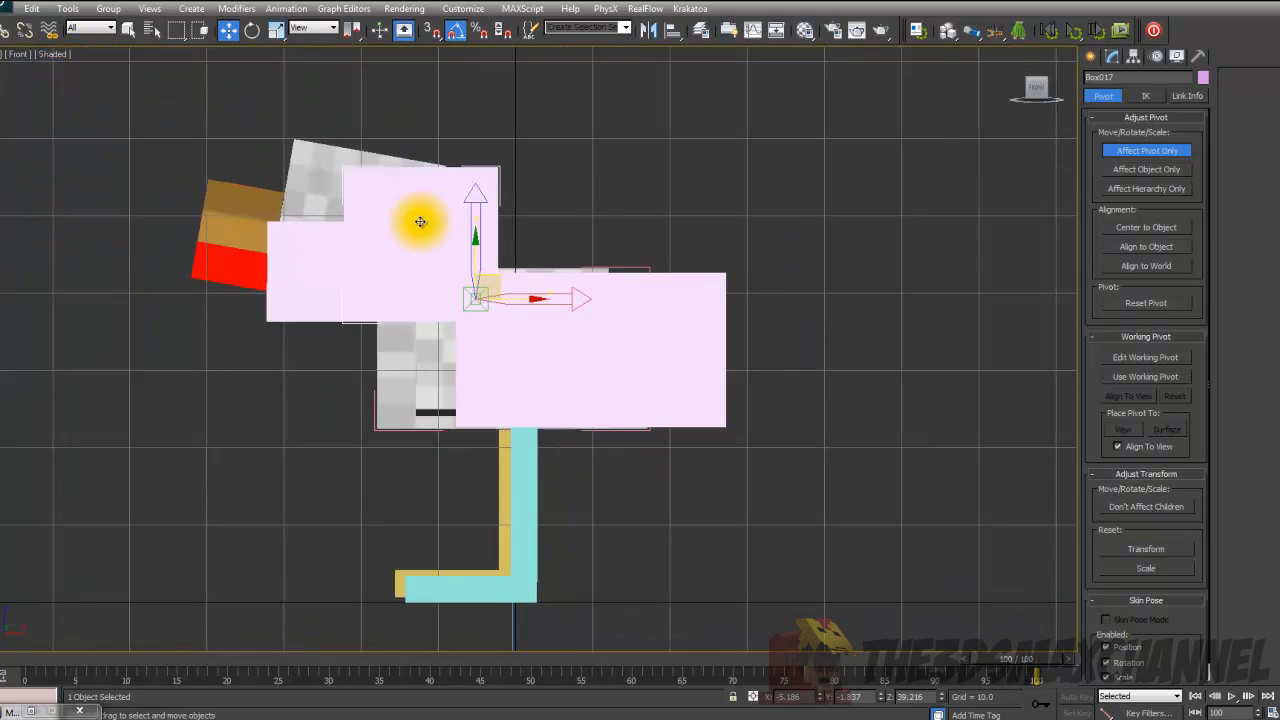
click(1130, 152)
key(p)
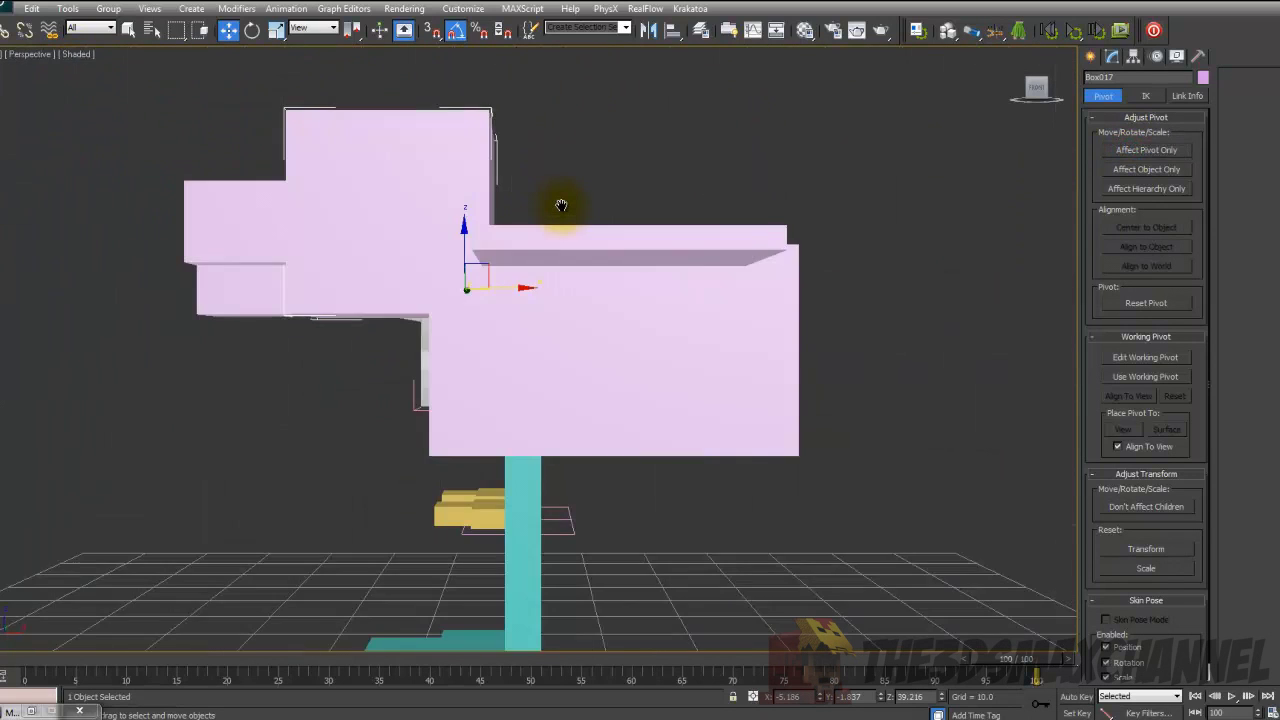
alt+middle_drag(558, 204, 680, 264)
- Try rotating the head around its new pivot to test how it moves with the beak and wattle
click(249, 37)
alt+middle_drag(424, 188, 420, 180)
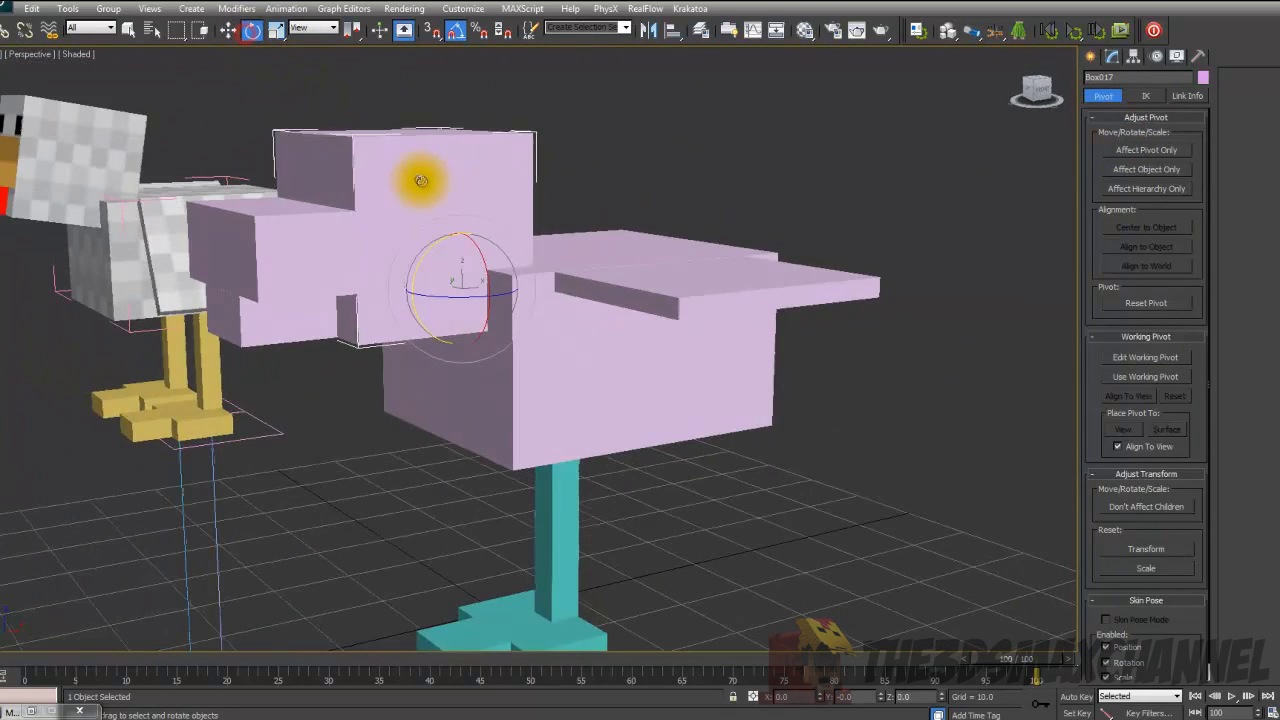
drag(478, 263, 372, 241)
alt+middle_drag(372, 241, 456, 270)
mouse_move(456, 270)
mouse_down()
mouse_move(429, 229)
mouse_move(443, 257)
mouse_up()
mouse_move(443, 257)
alt+middle_down()
mouse_move(442, 272)
mouse_move(449, 237)
alt+middle_up()
scroll(449, 237, down, 3)
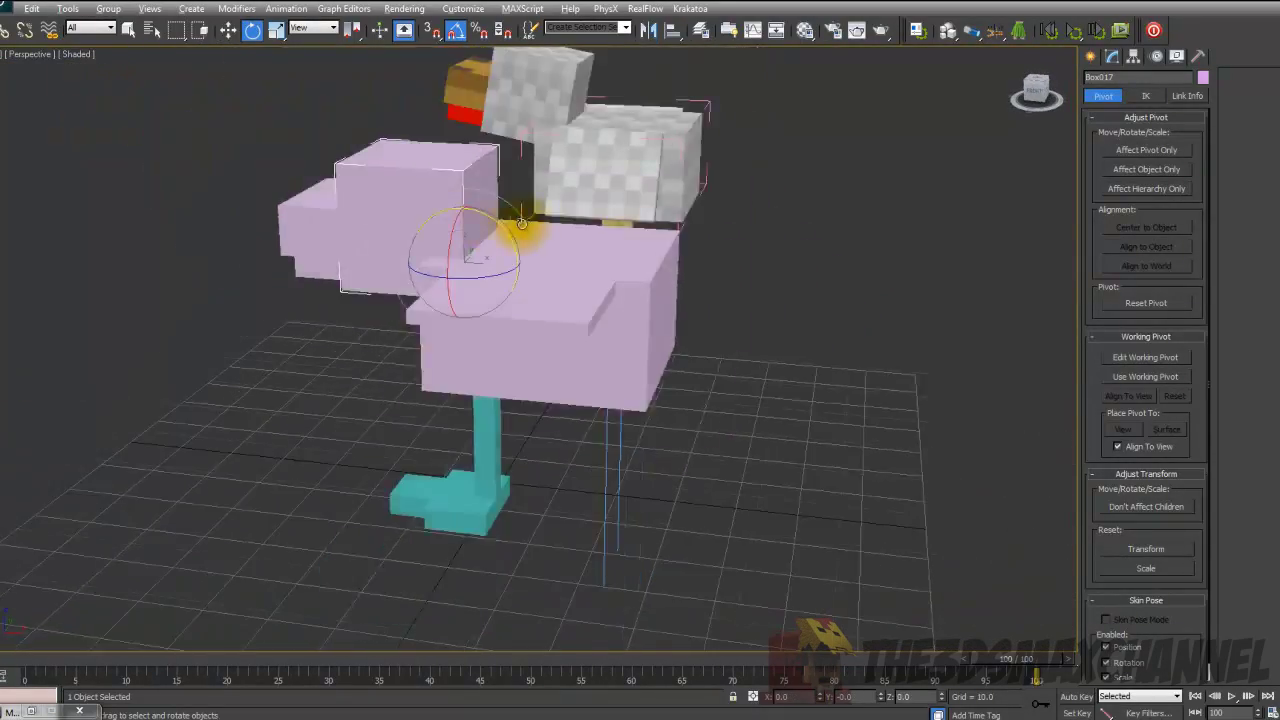
- Select the outstretched wing box and inspect in Left view where it meets the side of the body
alt+middle_drag(523, 223, 676, 222)
click(632, 229)
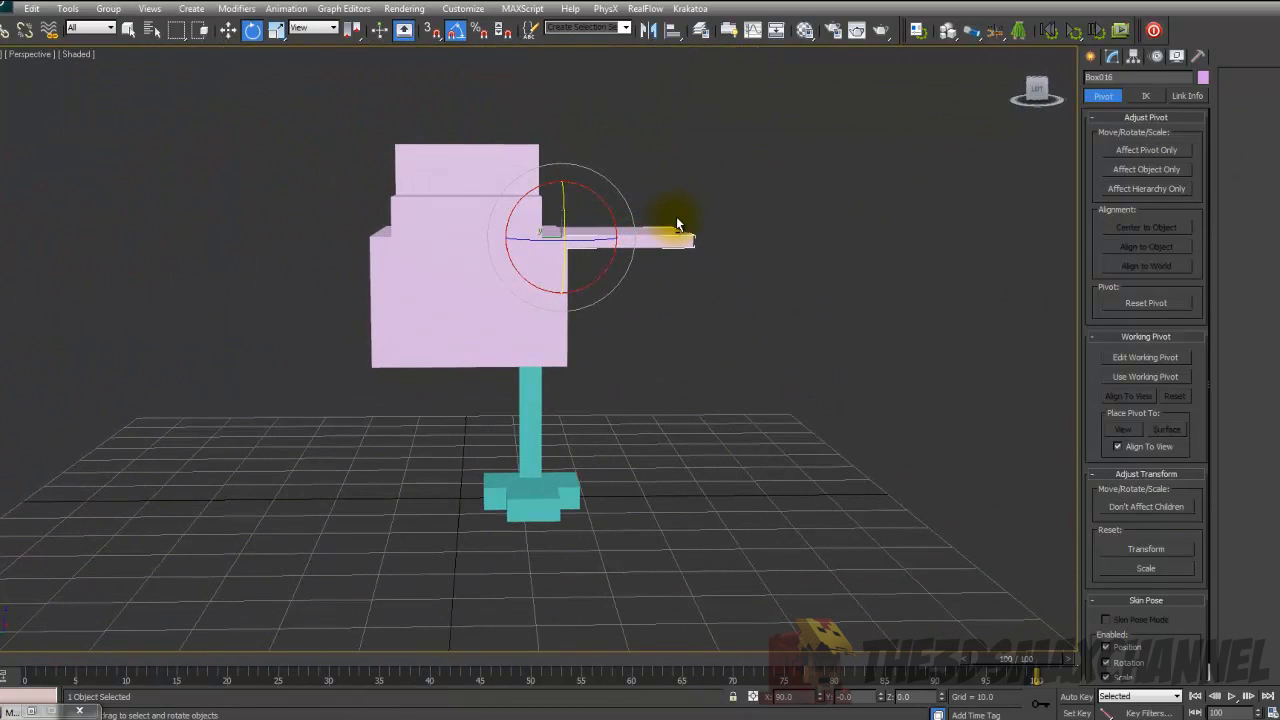
key(l)
scroll(660, 190, up, 8)
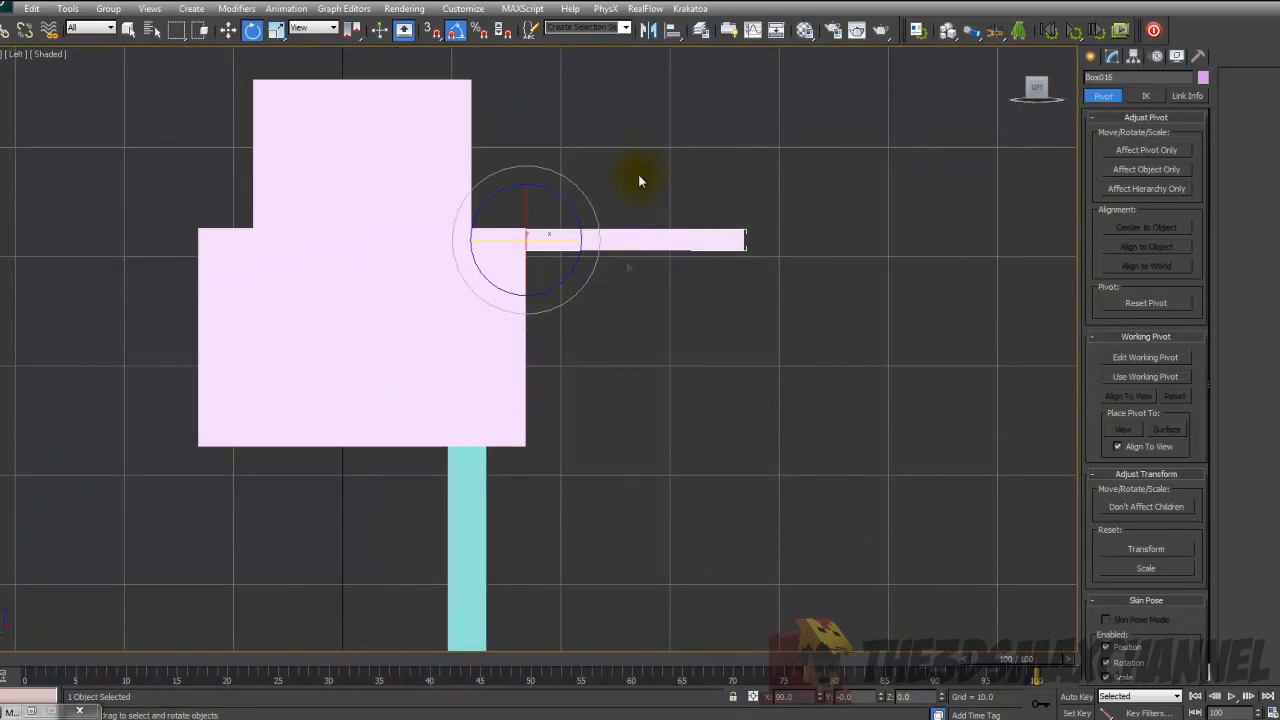
middle_drag(515, 392, 568, 291)
scroll(568, 291, up, 3)
scroll(580, 300, down, 3)
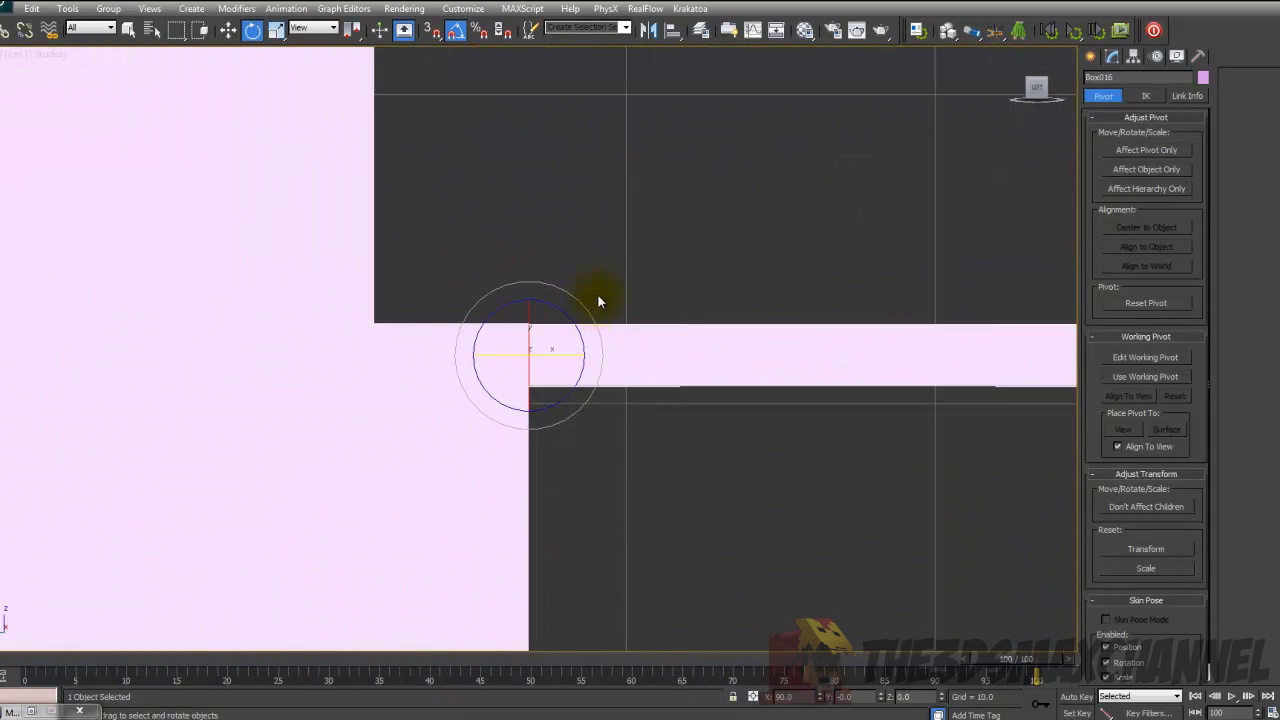
key(l)
scroll(603, 296, down, 3)
key(f)
scroll(571, 371, up, 5)
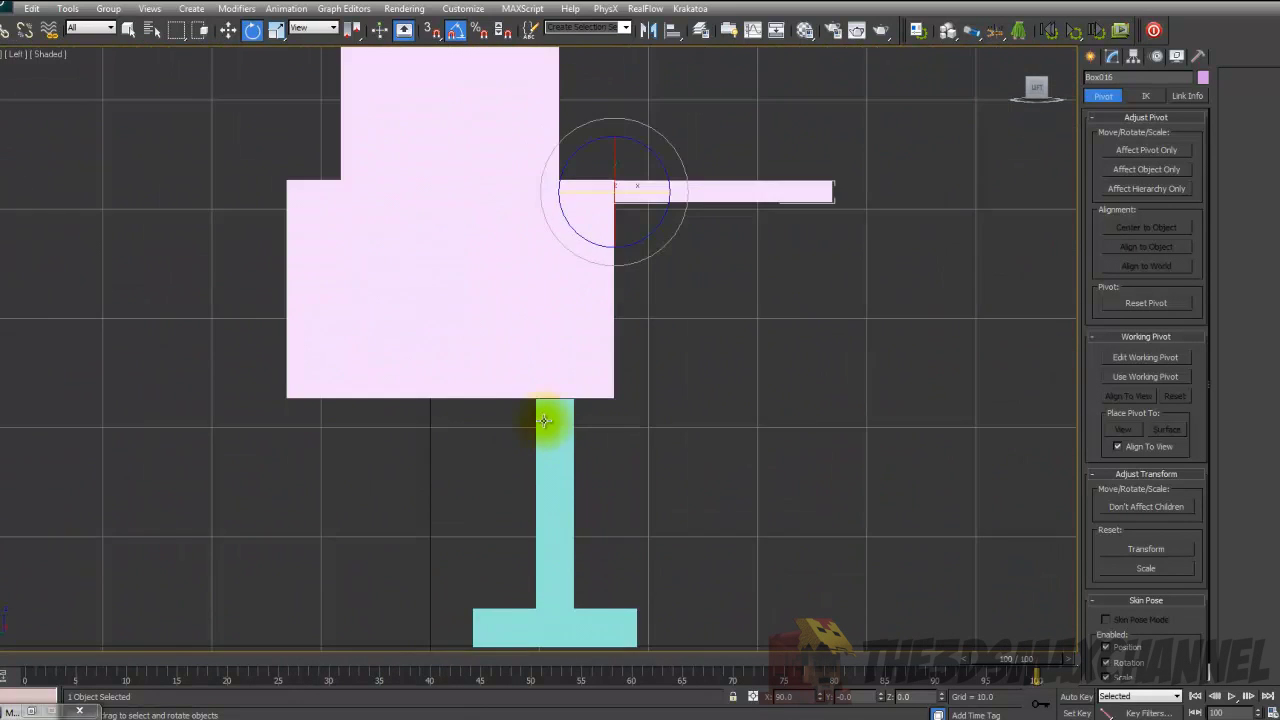
scroll(564, 377, down, 3)
key(l)
scroll(666, 506, up, 6)
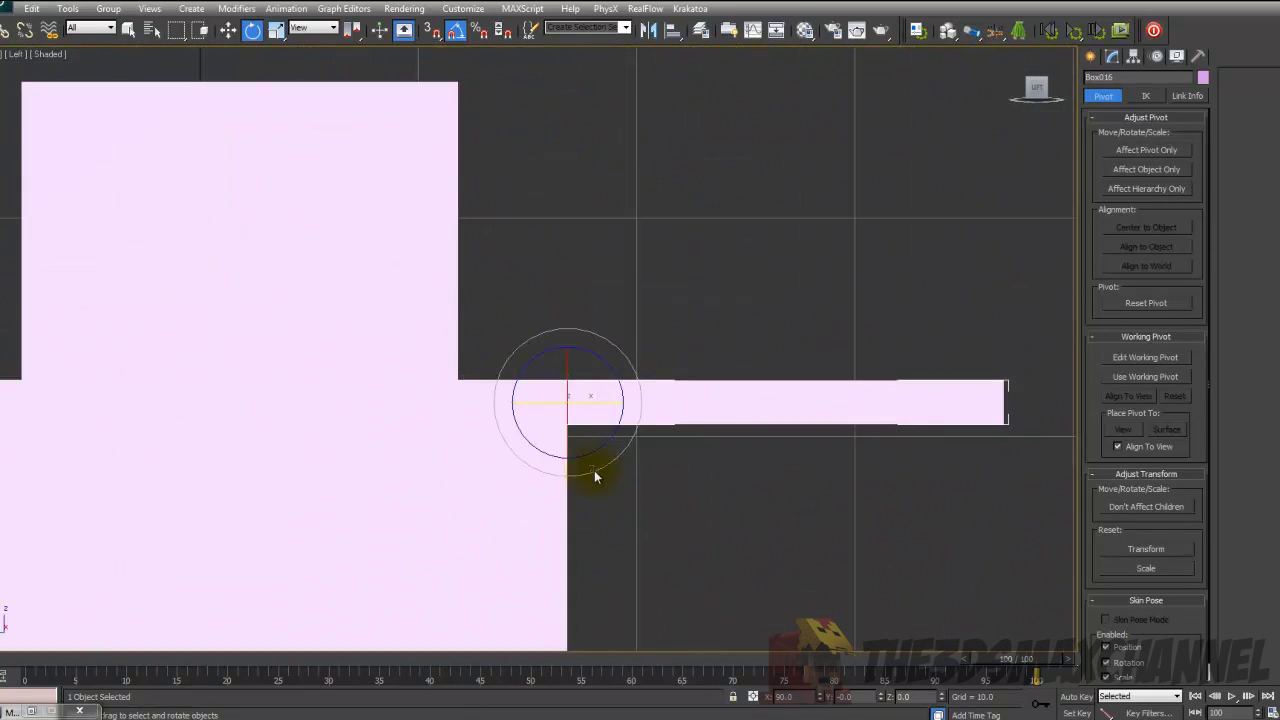
scroll(460, 378, up, 3)
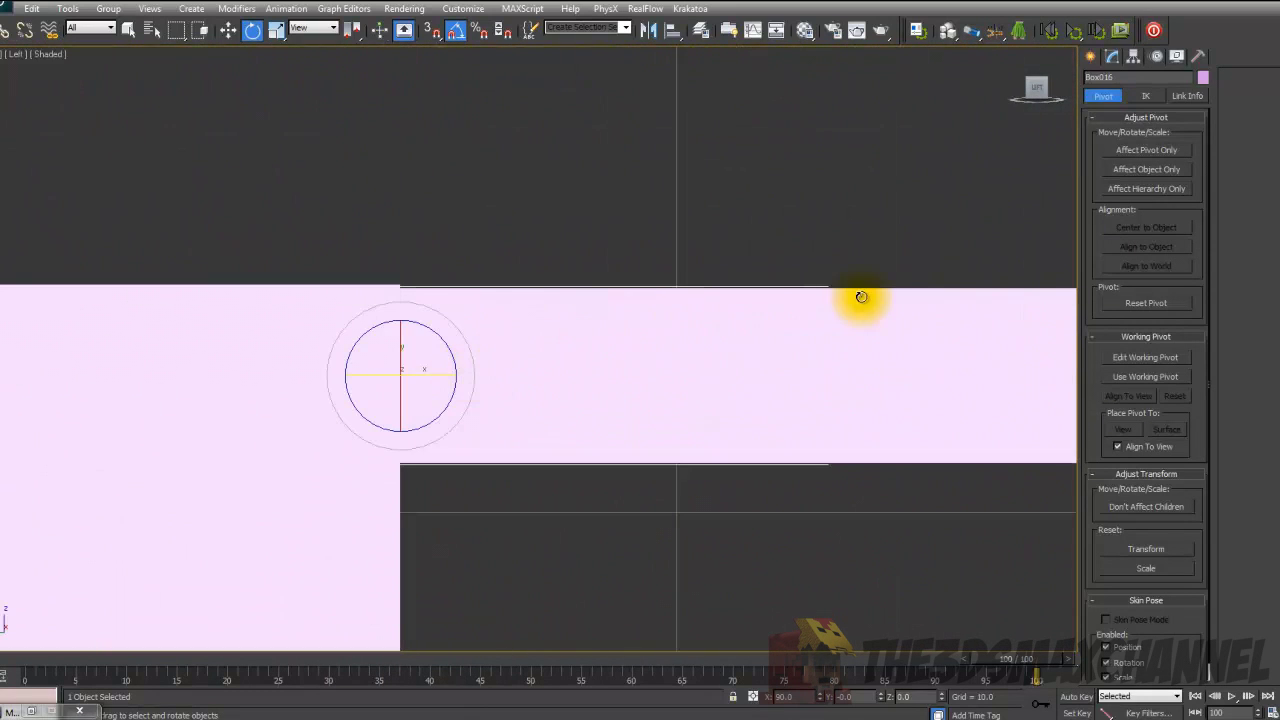
- Move the wing box itself flush with the body's top and against its side, to about Y -16.84, Z 41.6
click(1147, 151)
scroll(406, 202, up, 2)
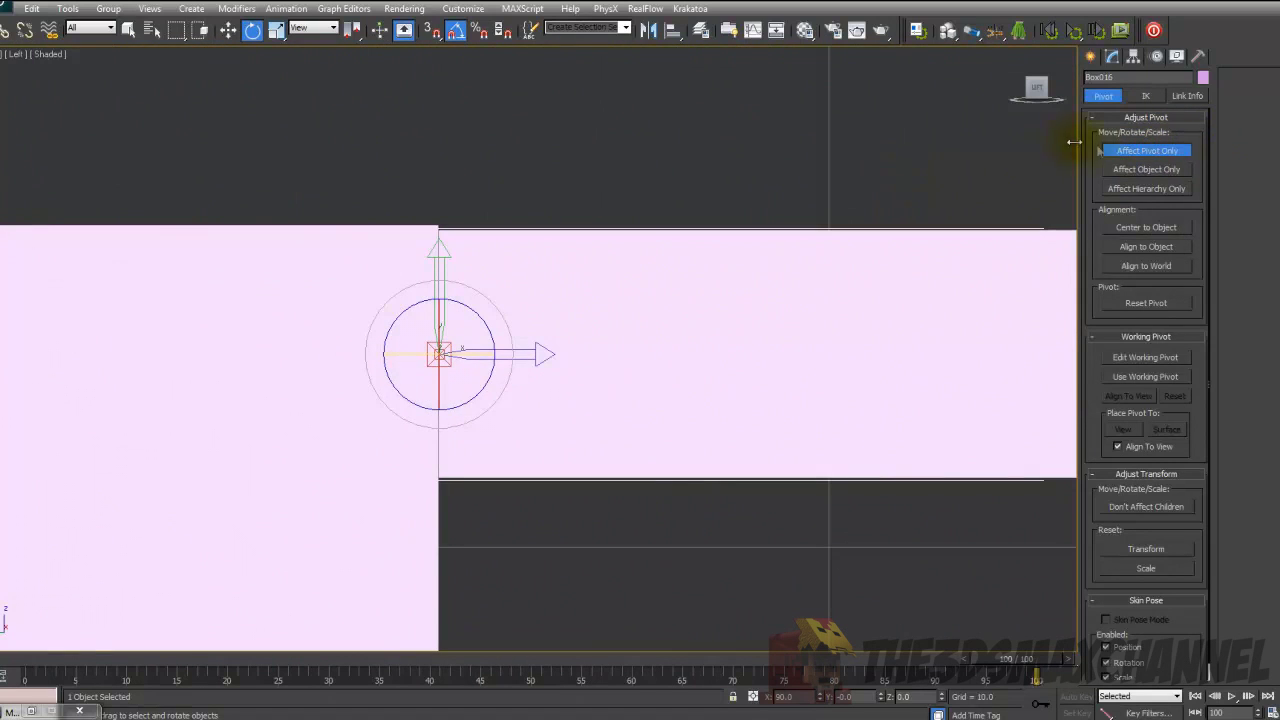
scroll(714, 220, down, 10)
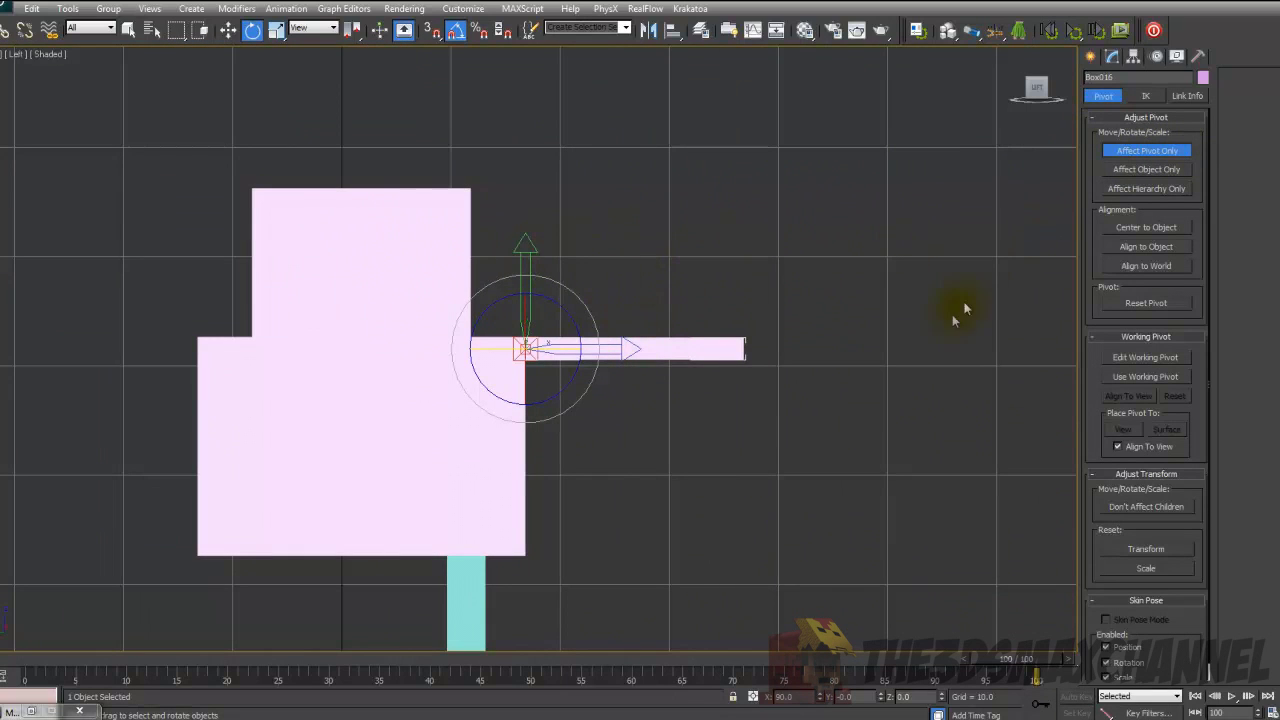
scroll(600, 295, up, 5)
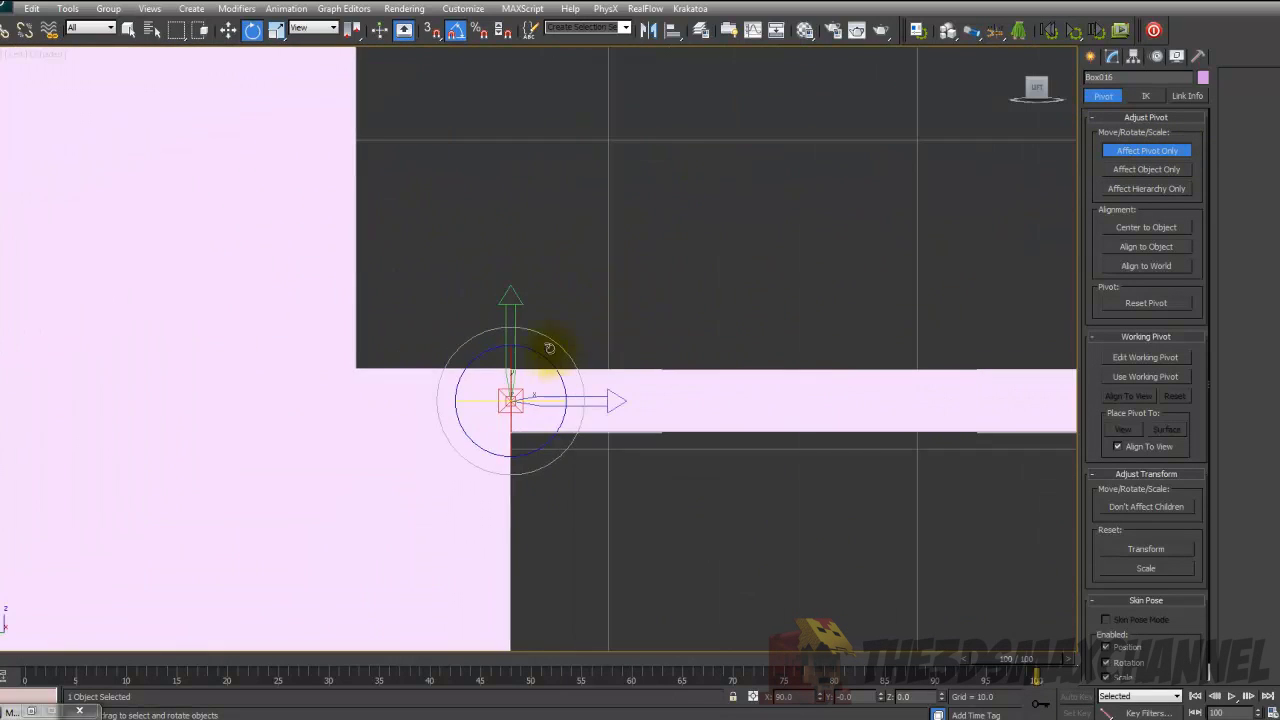
click(228, 30)
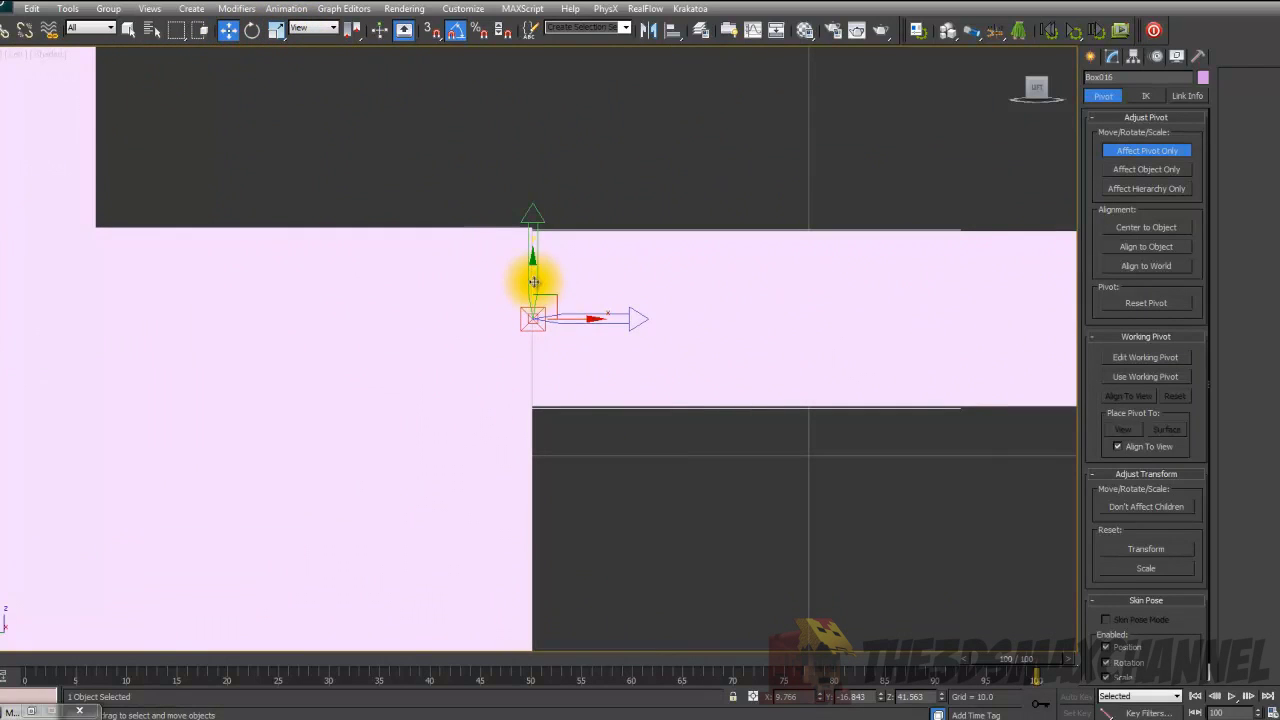
scroll(575, 270, up, 3)
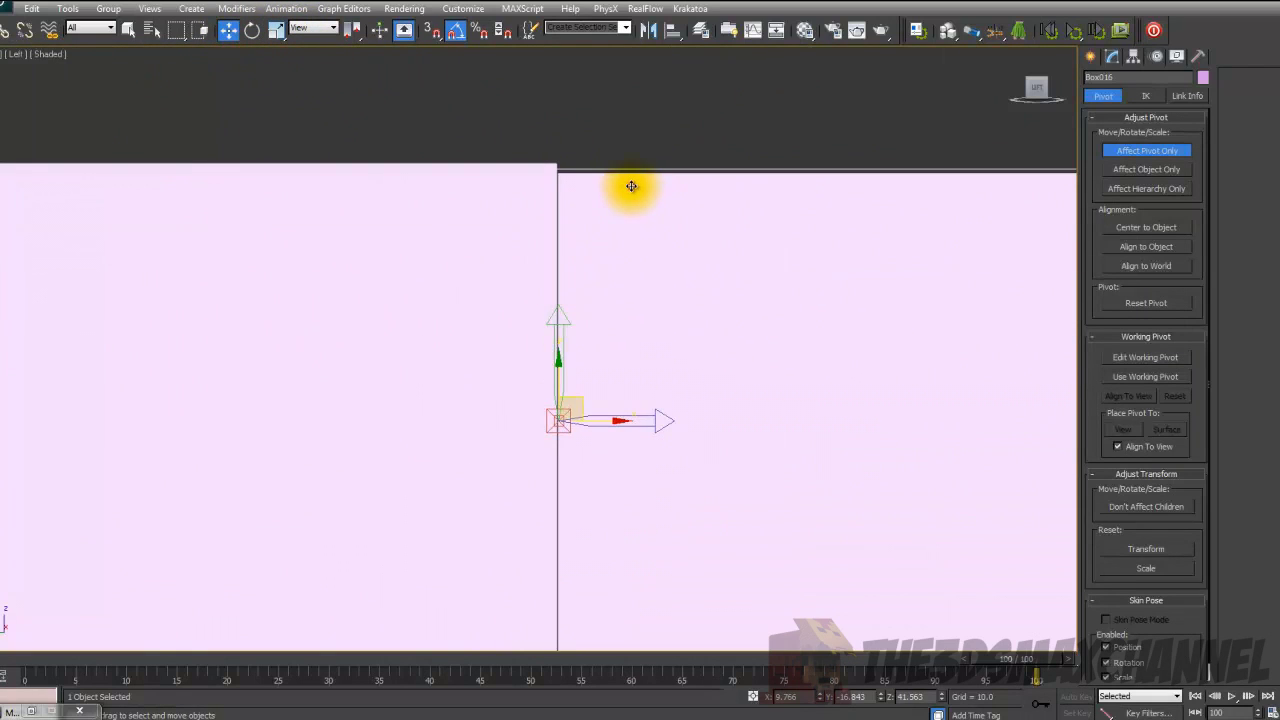
click(631, 186)
click(1140, 151)
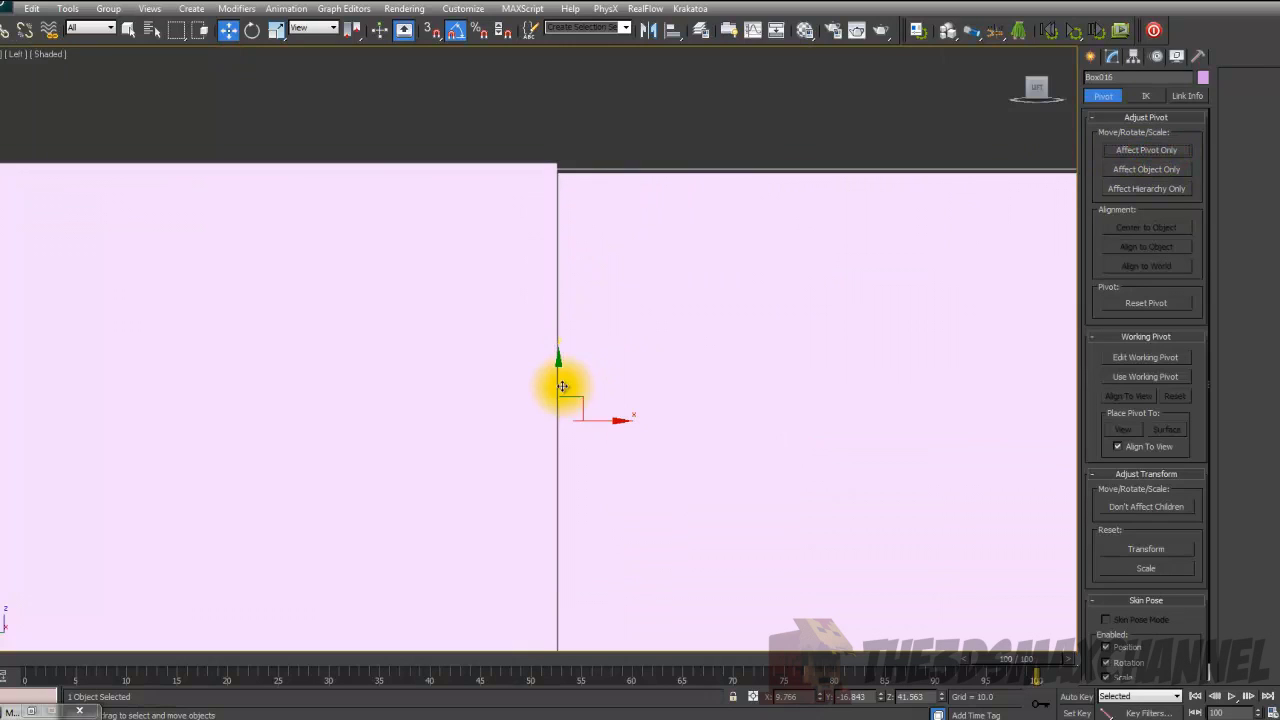
drag(562, 384, 551, 372)
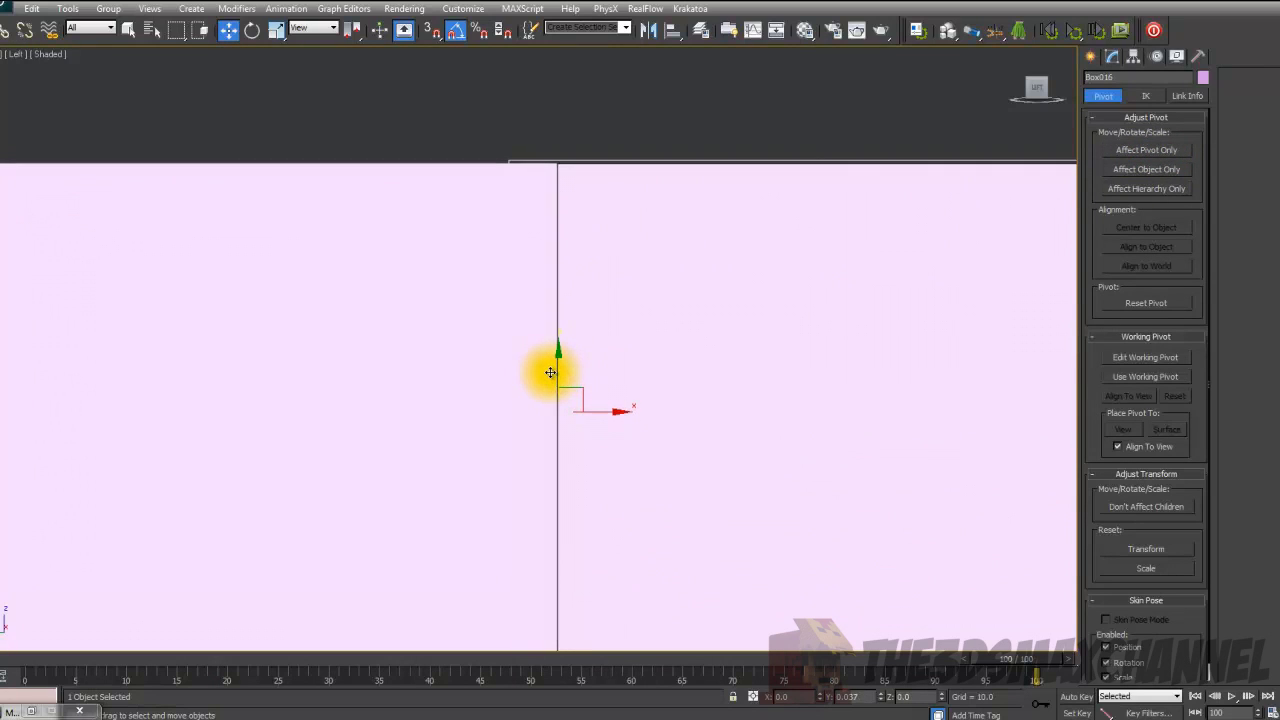
drag(592, 410, 590, 410)
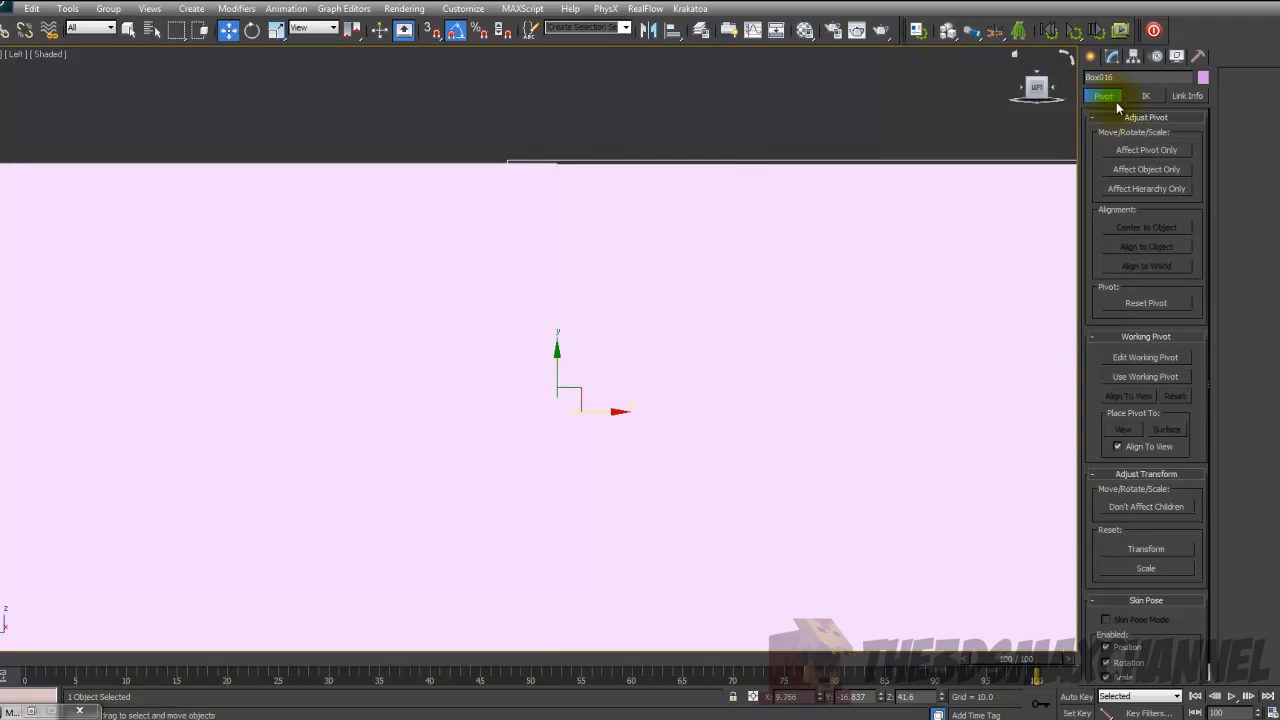
- Move only the wing's pivot up to its upper inner corner, about Z 42.6, and return to the shaded Perspective view
click(582, 388)
drag(559, 377, 557, 120)
key(F3)
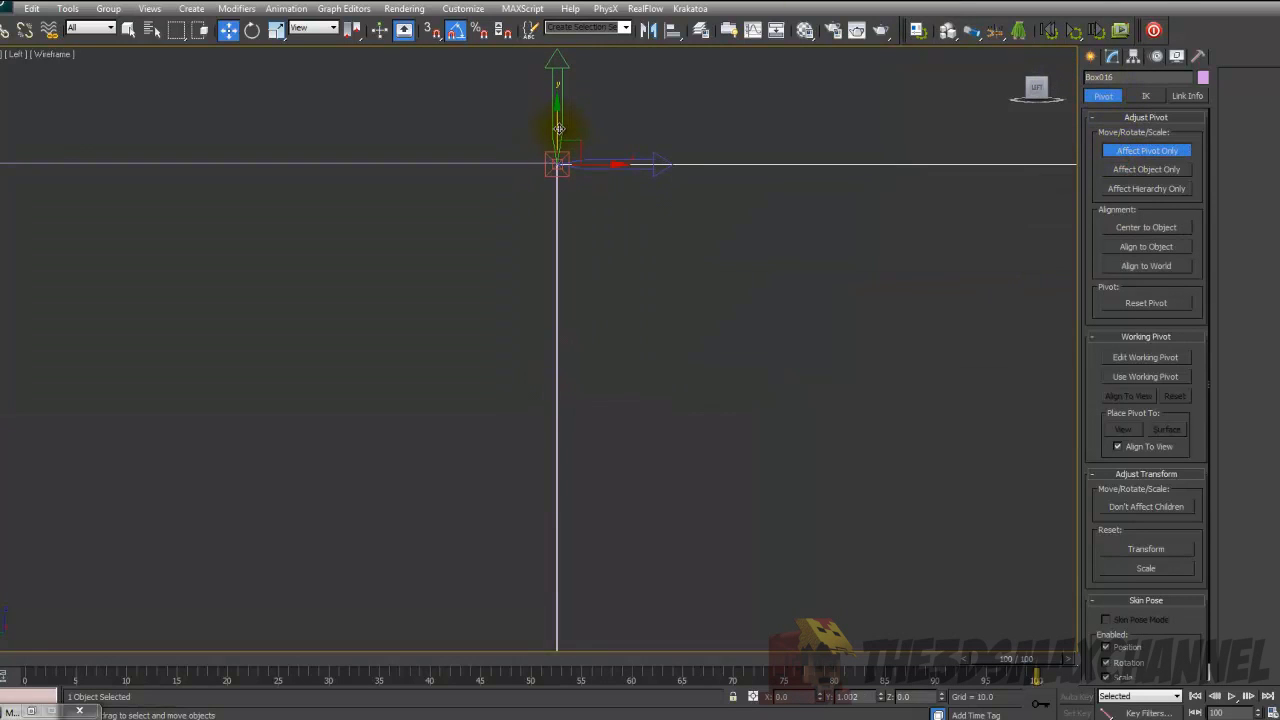
key(F3)
key(p)
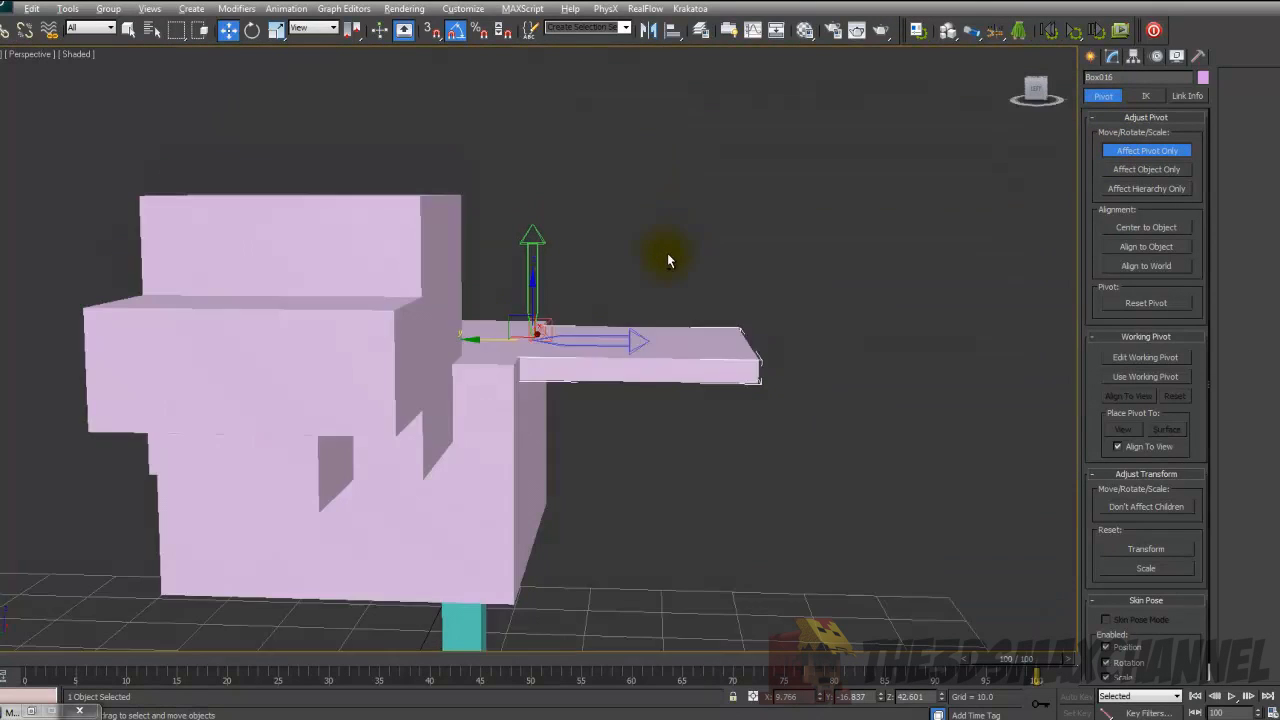
- Examine the wing's attachment to the body in the Perspective, Front and Left views
mouse_move(661, 248)
alt+middle_down()
mouse_move(584, 248)
mouse_move(677, 246)
alt+middle_up()
scroll(677, 246, down, 4)
middle_drag(342, 241, 632, 241)
scroll(529, 247, up, 4)
key(l)
scroll(734, 214, down, 4)
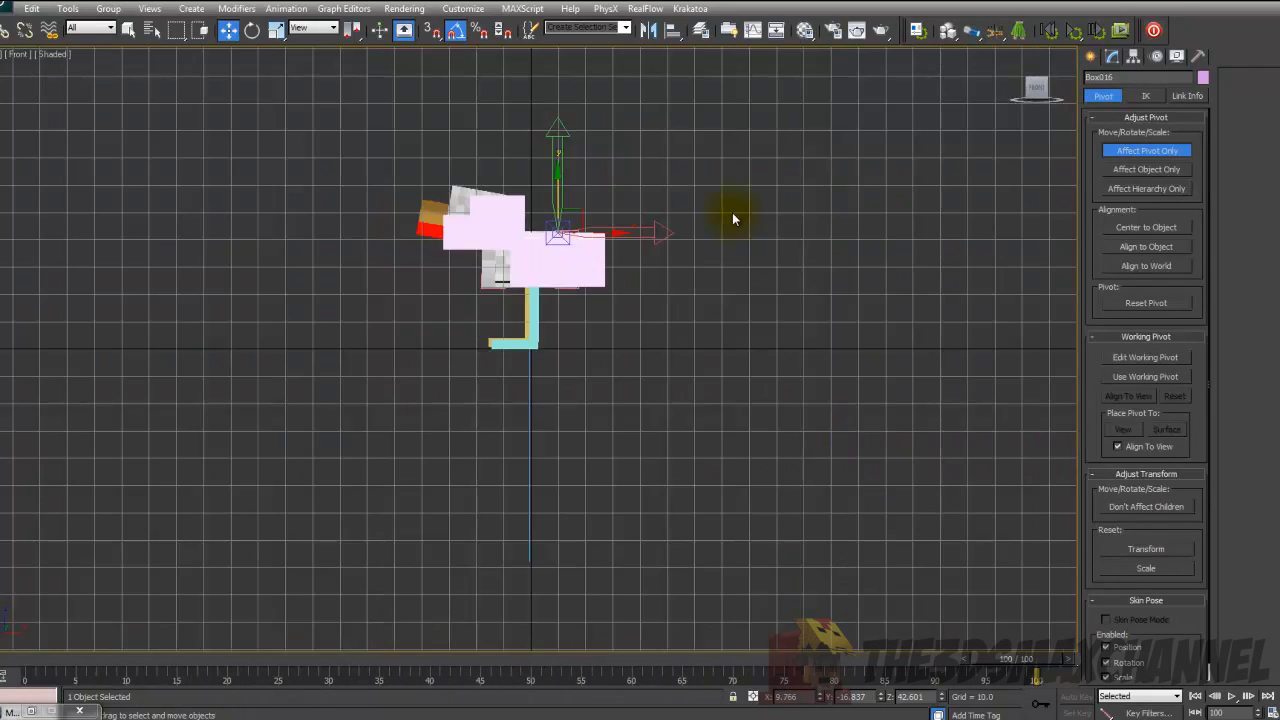
scroll(703, 313, up, 8)
middle_drag(689, 270, 589, 458)
scroll(560, 503, up, 2)
scroll(530, 546, down, 1)
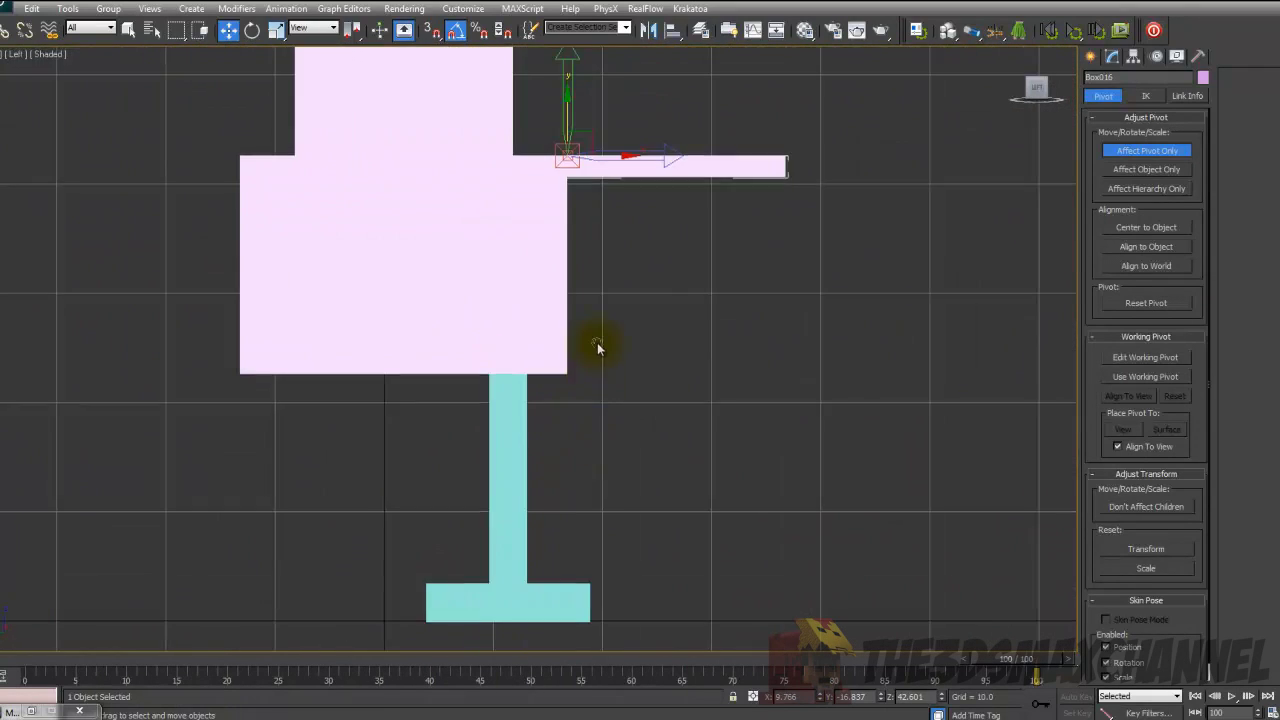
- End pivot-only editing and raise the wing box to about Z 44.6 so its underside is level with the body's top
middle_drag(597, 344, 552, 484)
scroll(552, 484, up, 3)
click(1136, 152)
scroll(494, 266, up, 3)
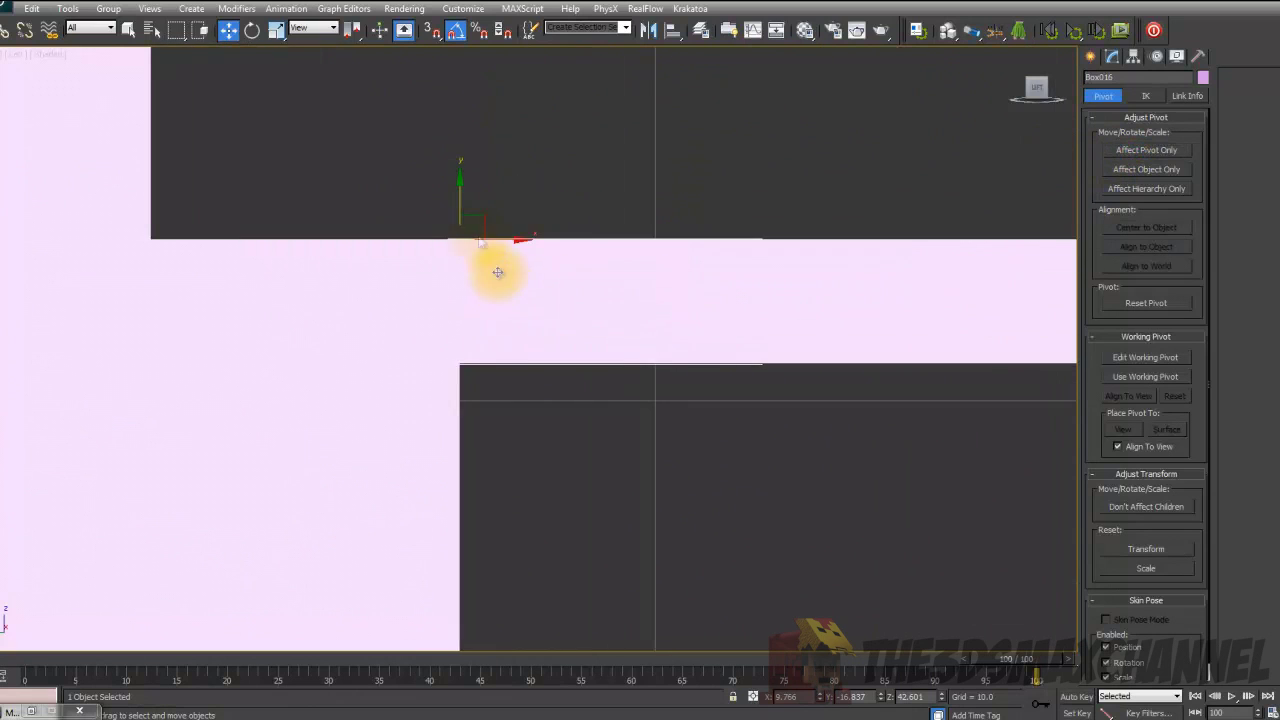
scroll(502, 182, up, 2)
drag(485, 123, 484, 0)
middle_drag(526, 202, 550, 466)
drag(503, 257, 514, 222)
key(F3)
scroll(540, 305, down, 5)
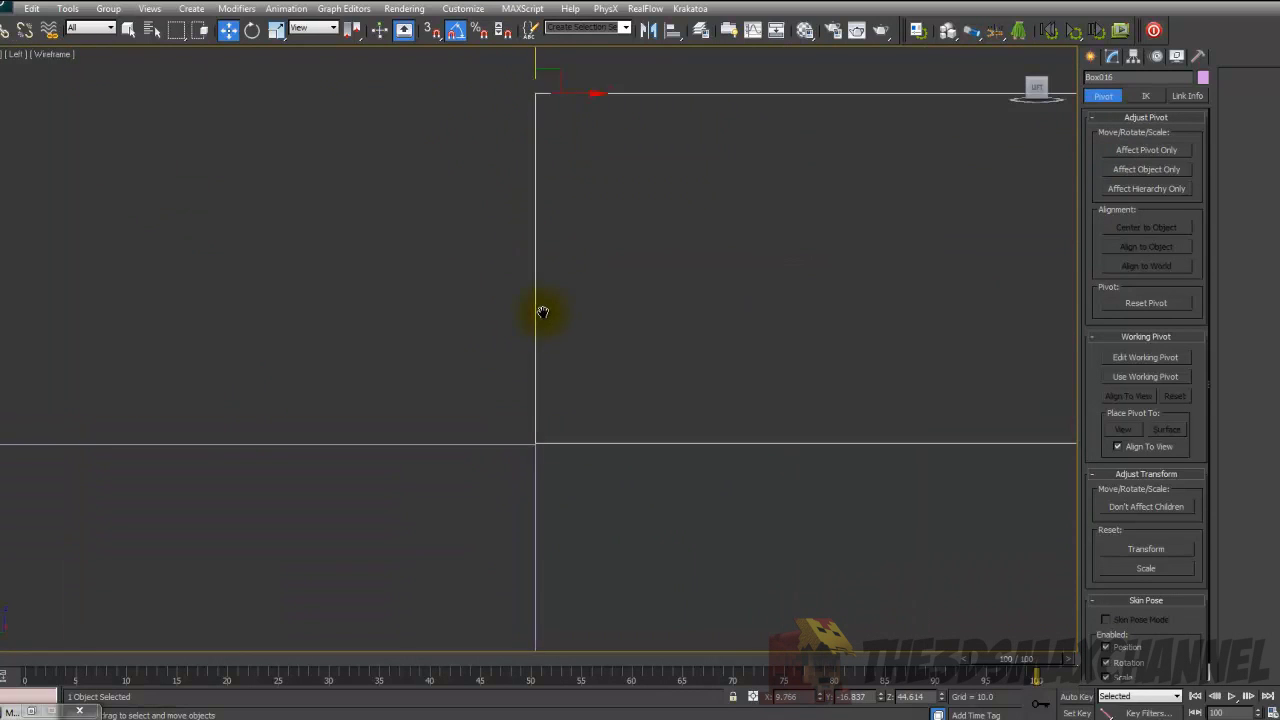
key(F3)
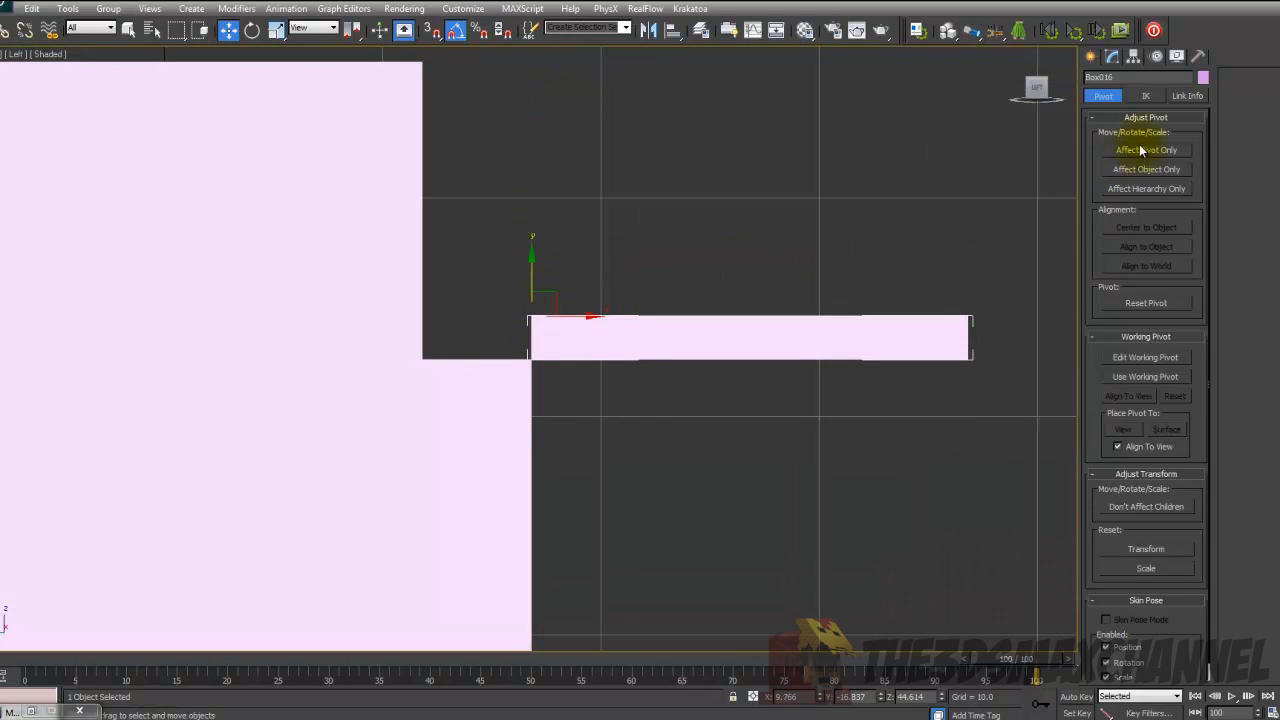
- Move only the wing's pivot down to its lower inner corner, about Z 42.62, then end pivot-only editing in shaded Perspective view
click(1146, 150)
scroll(700, 223, up, 3)
key(F3)
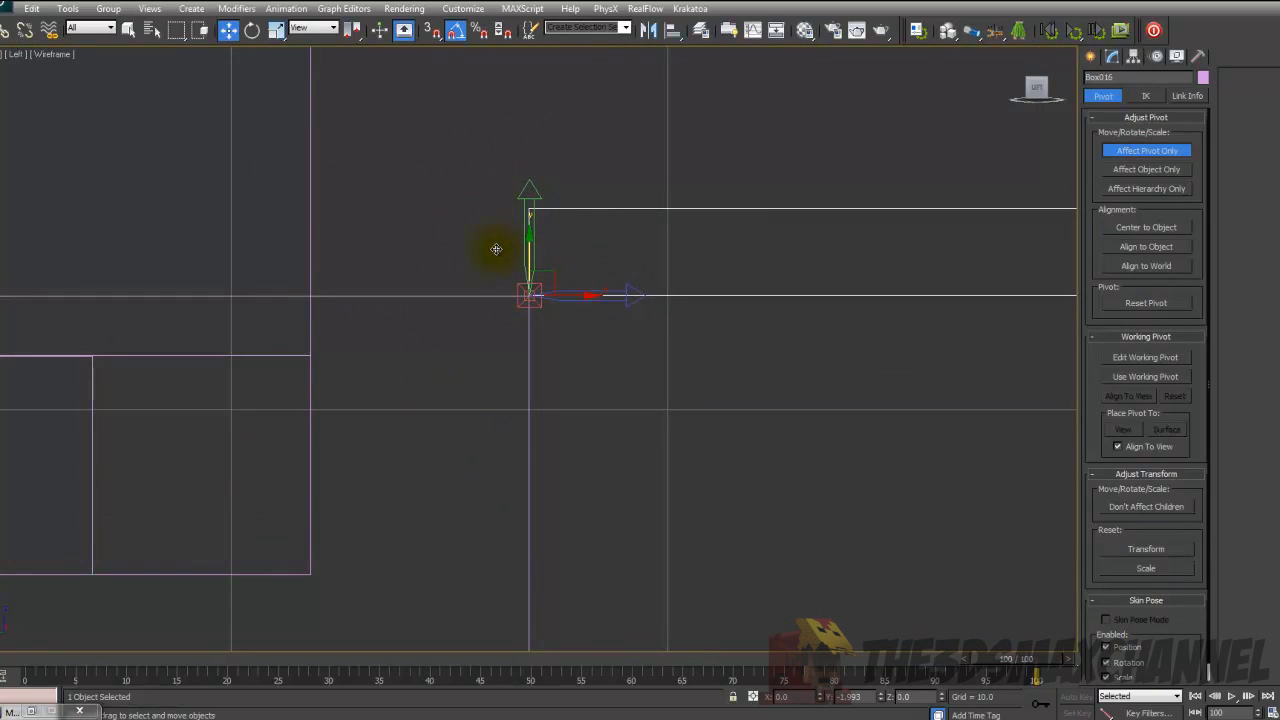
key(F3)
key(p)
scroll(714, 273, down, 5)
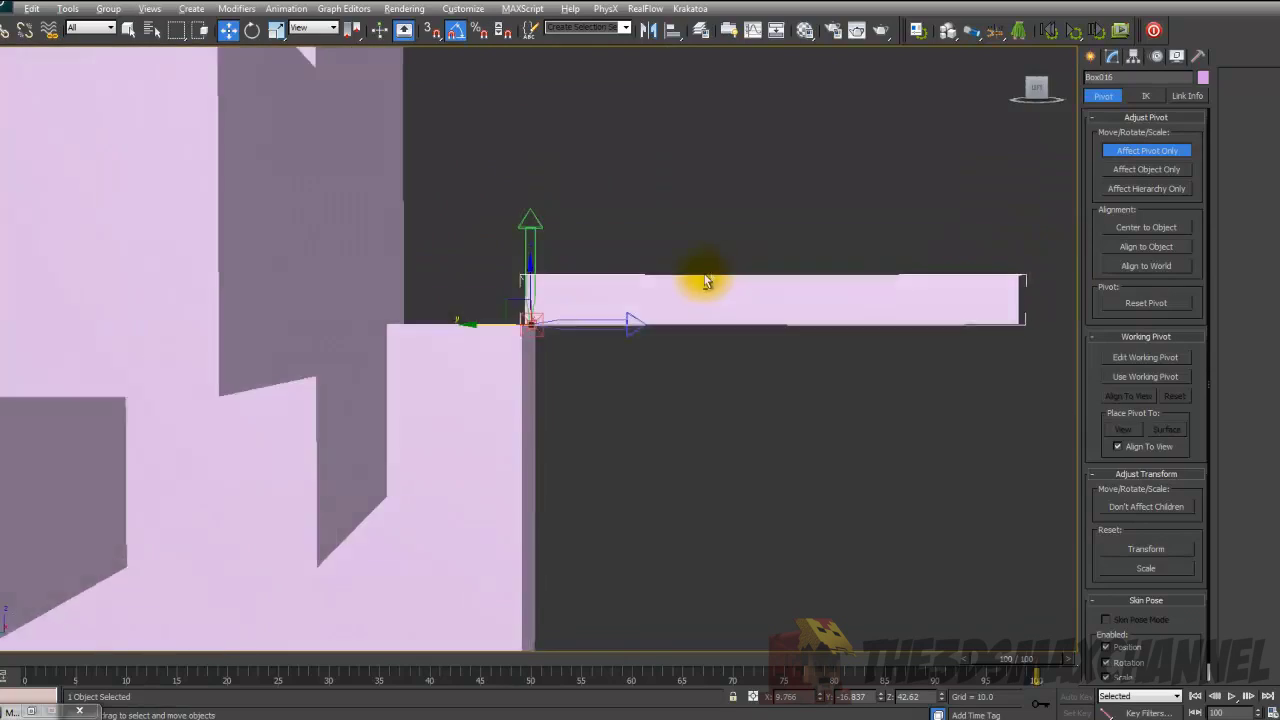
alt+middle_drag(705, 283, 680, 340)
scroll(702, 275, down, 3)
scroll(697, 289, up, 6)
click(1125, 152)
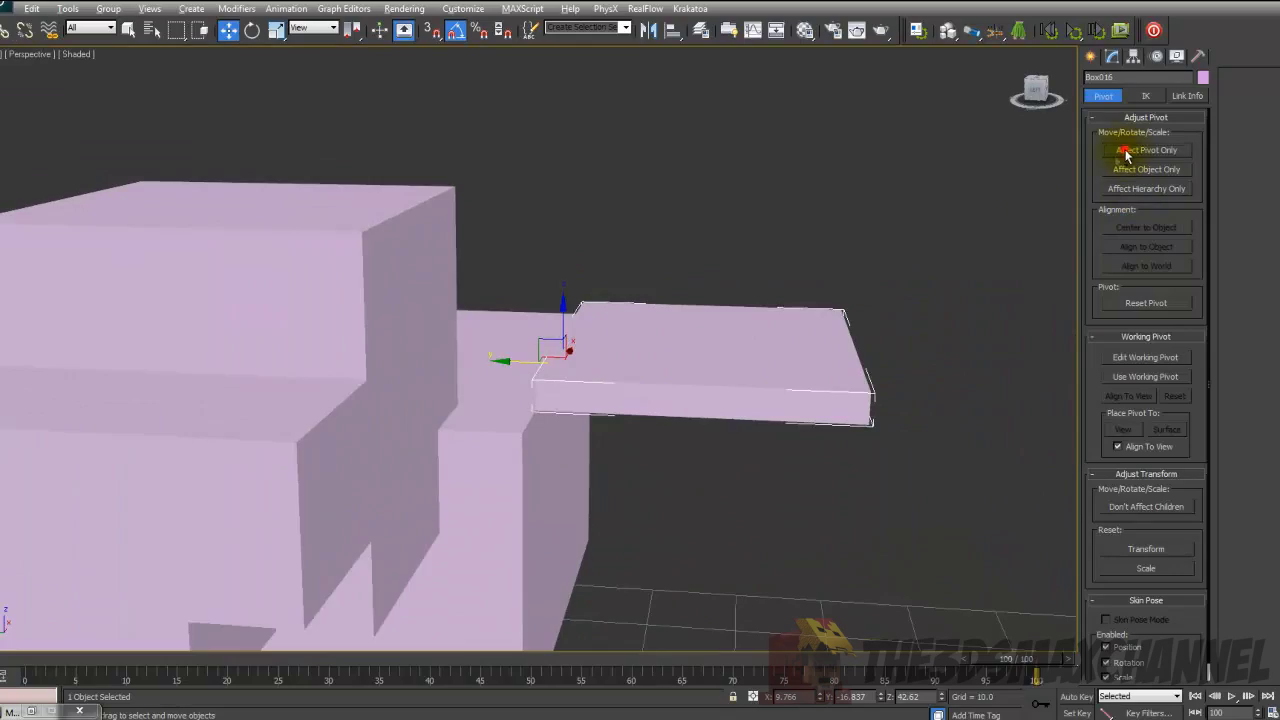
- Select the foot box directly beneath the leg and show it in Front view
scroll(797, 314, down, 5)
middle_drag(797, 314, 771, 223)
alt+middle_drag(694, 274, 632, 423)
scroll(602, 224, up, 3)
click(603, 224)
click(634, 419)
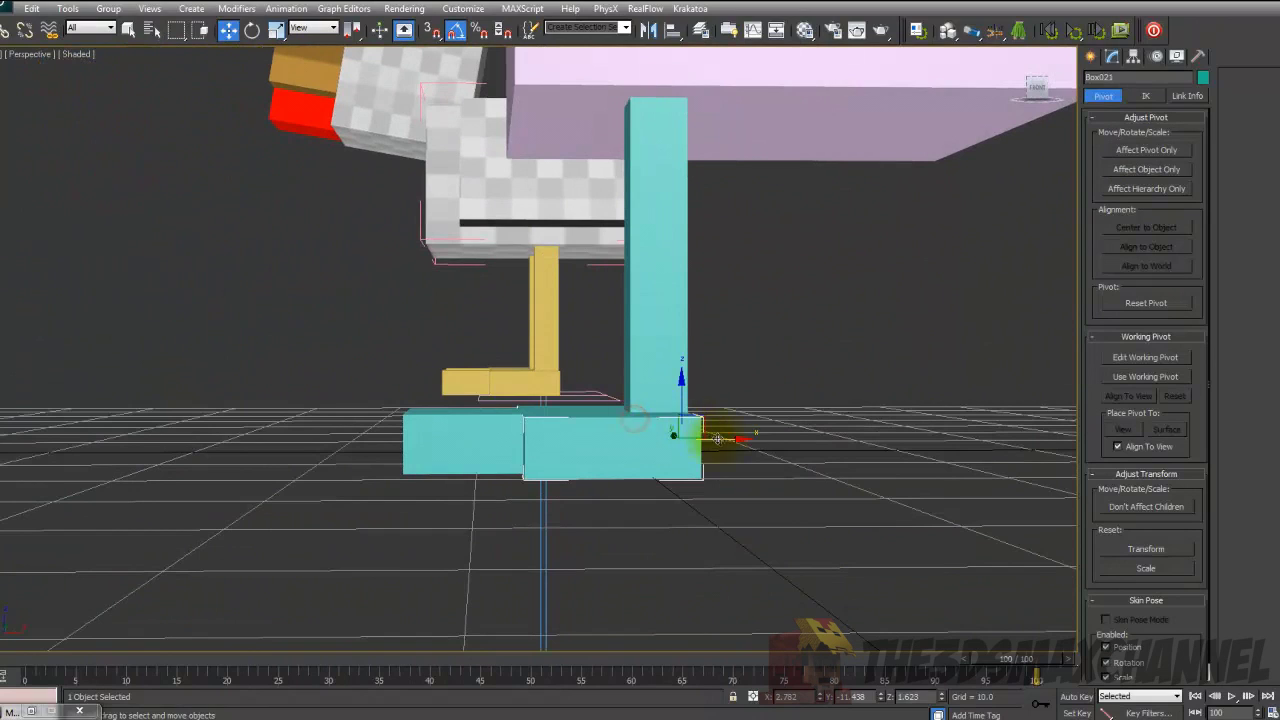
click(646, 265)
alt+middle_drag(644, 263, 616, 318)
scroll(731, 260, down, 3)
click(591, 391)
alt+middle_drag(591, 391, 585, 352)
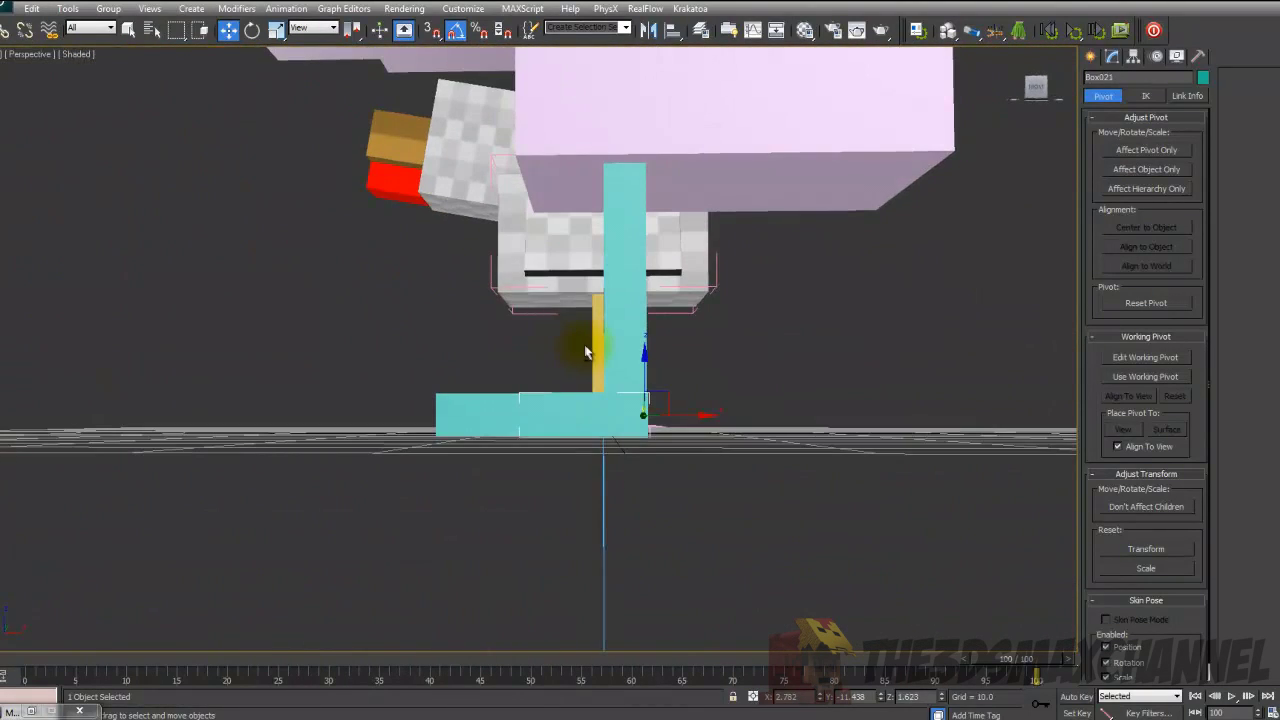
key(f)
scroll(651, 320, down, 5)
scroll(654, 320, up, 10)
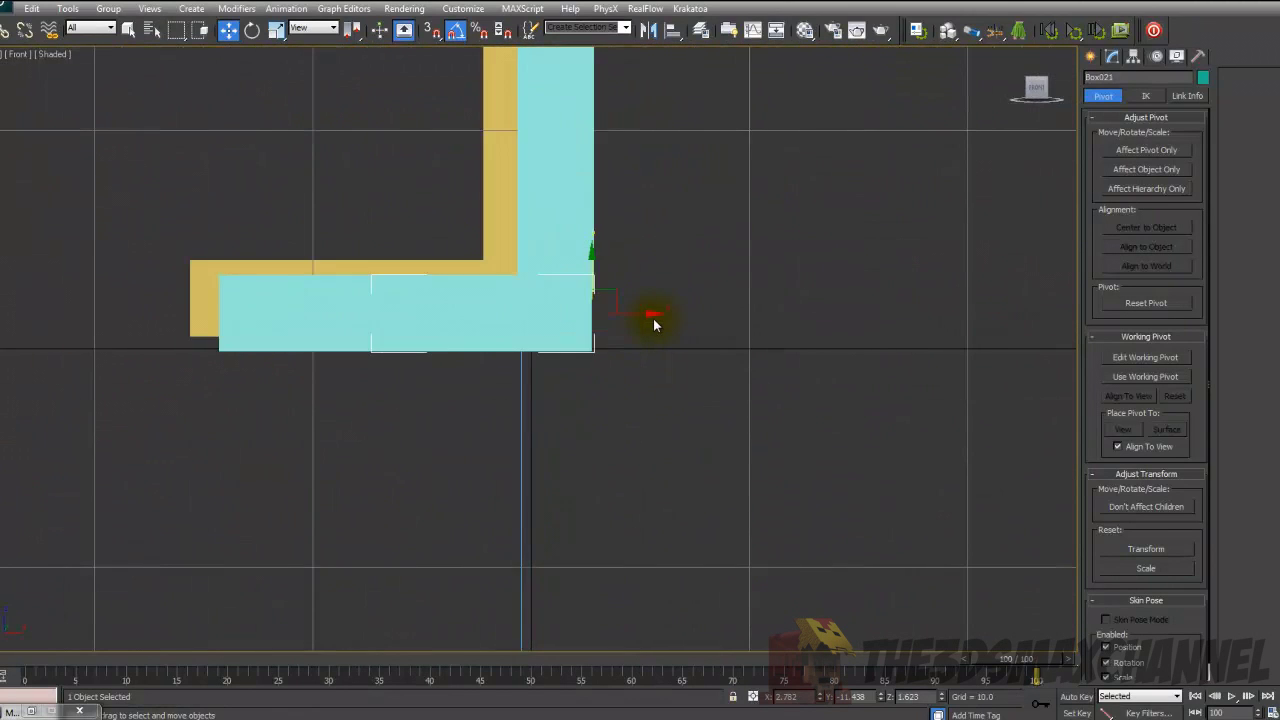
scroll(649, 428, down, 5)
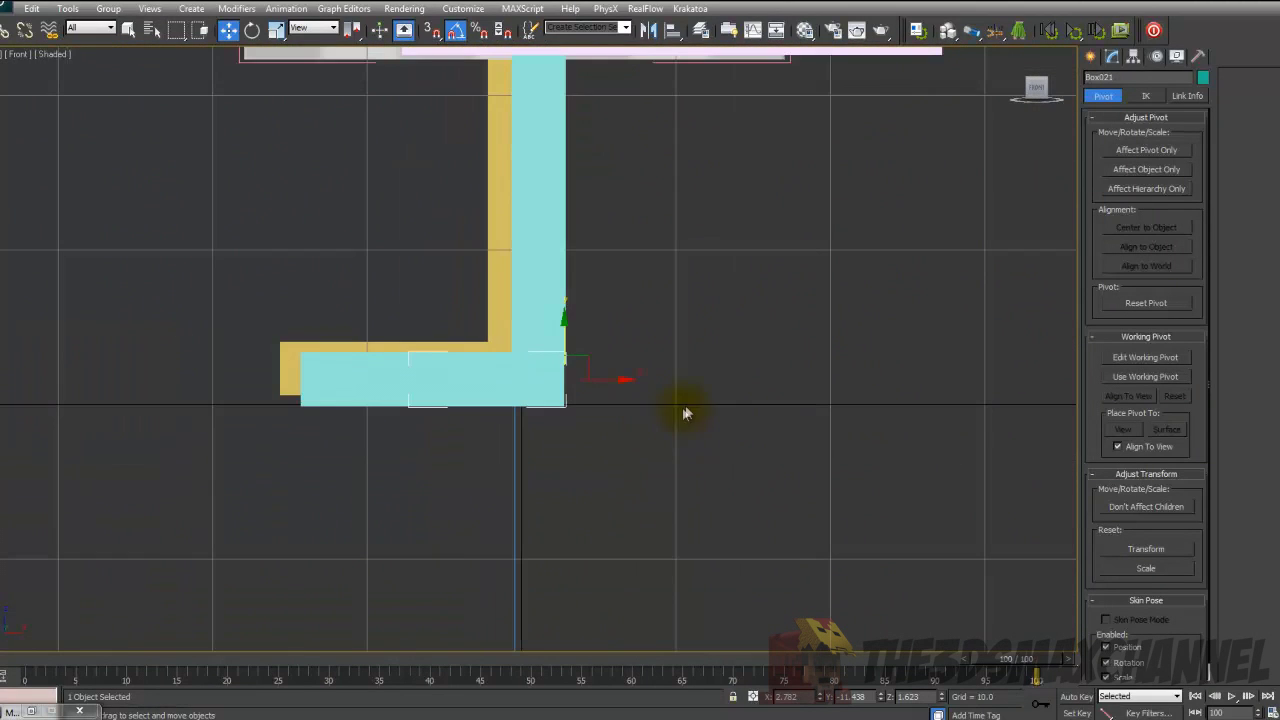
- Move only the foot box's pivot along X to about 1.01, centred under the leg, and end pivot-only editing
click(1113, 56)
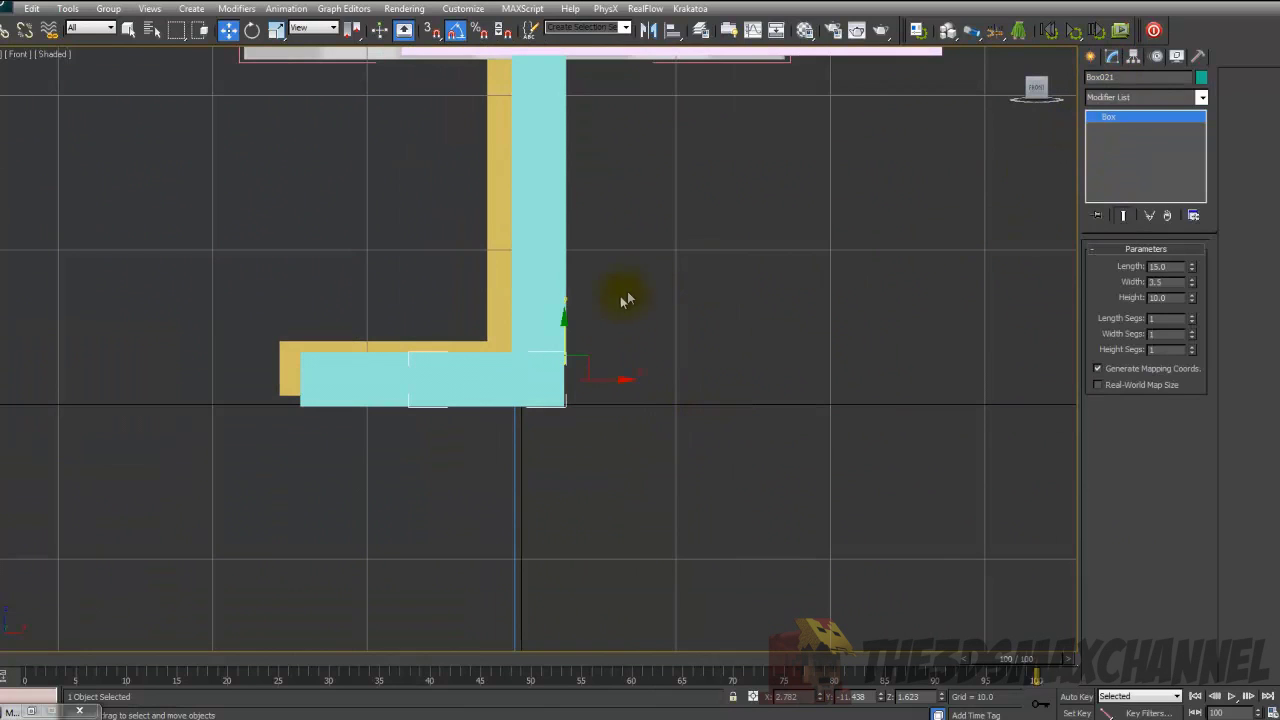
click(1133, 57)
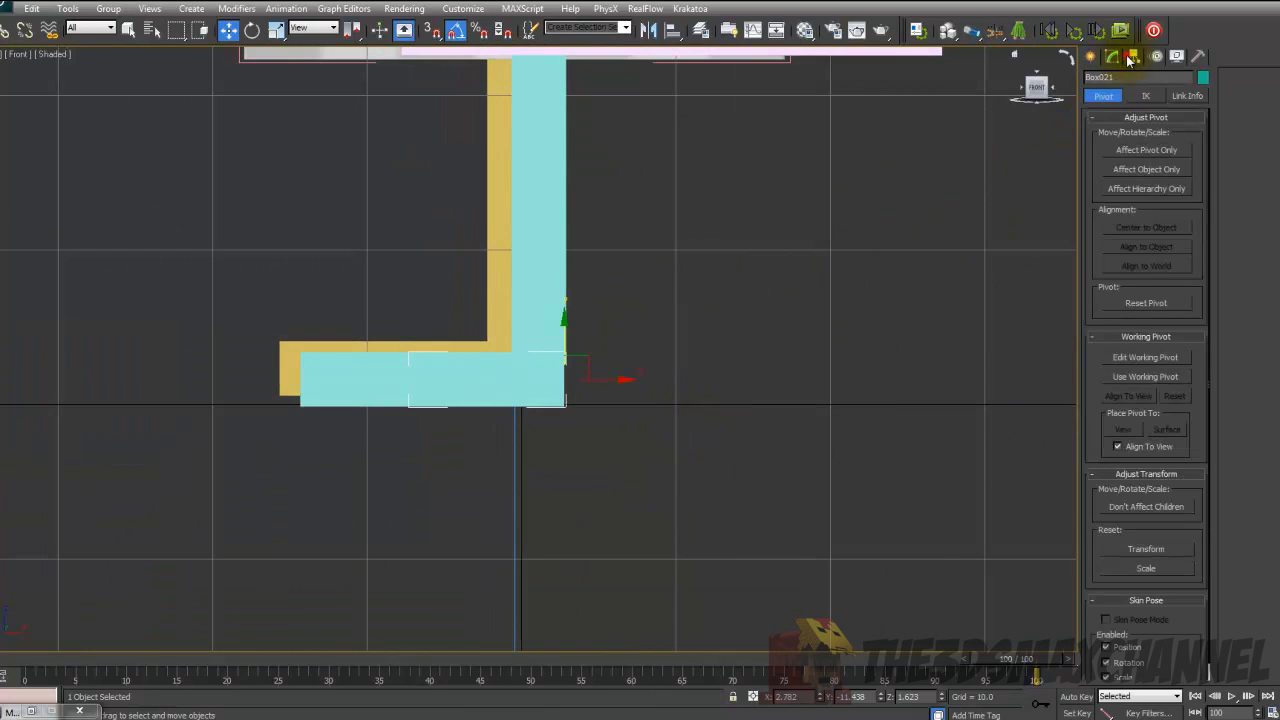
click(1143, 151)
scroll(614, 380, up, 2)
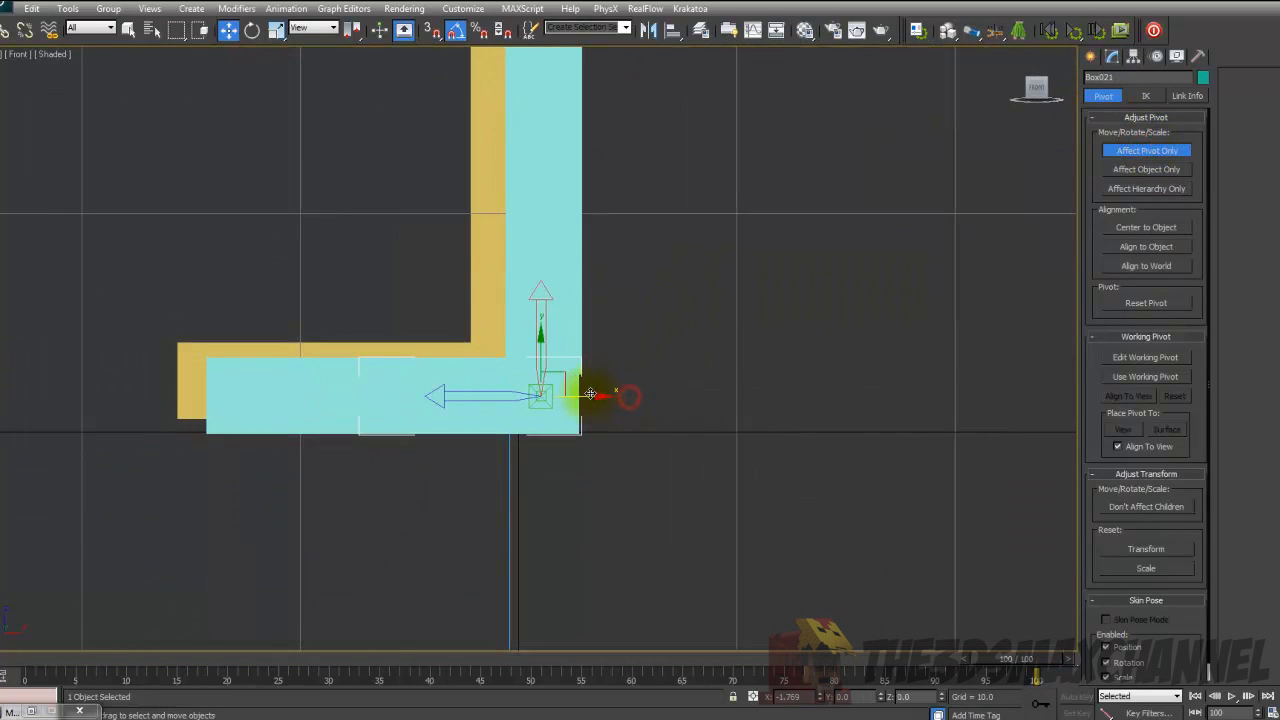
click(1143, 150)
- Try rotating the foot around its new pivot in the shaded Front view to test its movement
key(F3)
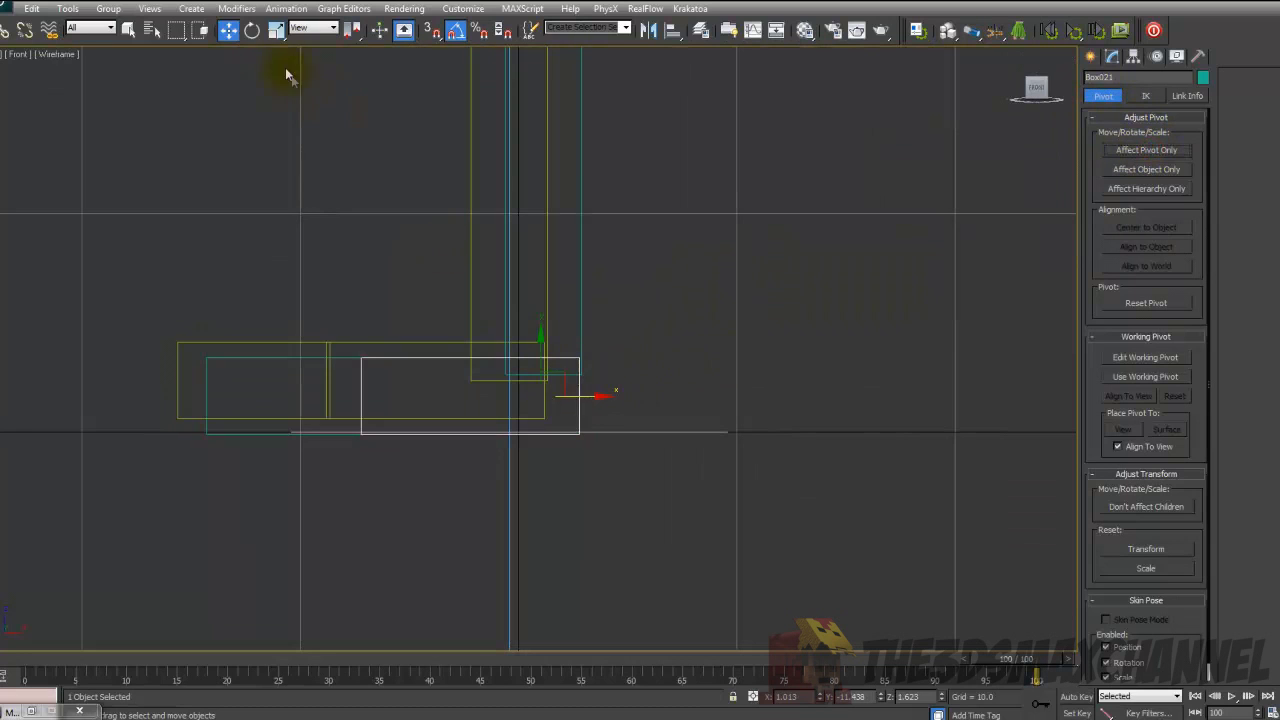
click(250, 32)
key(F3)
mouse_move(537, 355)
mouse_down()
mouse_move(509, 363)
mouse_move(529, 337)
mouse_move(501, 361)
mouse_move(531, 337)
mouse_move(503, 360)
mouse_move(549, 336)
mouse_move(514, 349)
mouse_move(686, 323)
mouse_up()
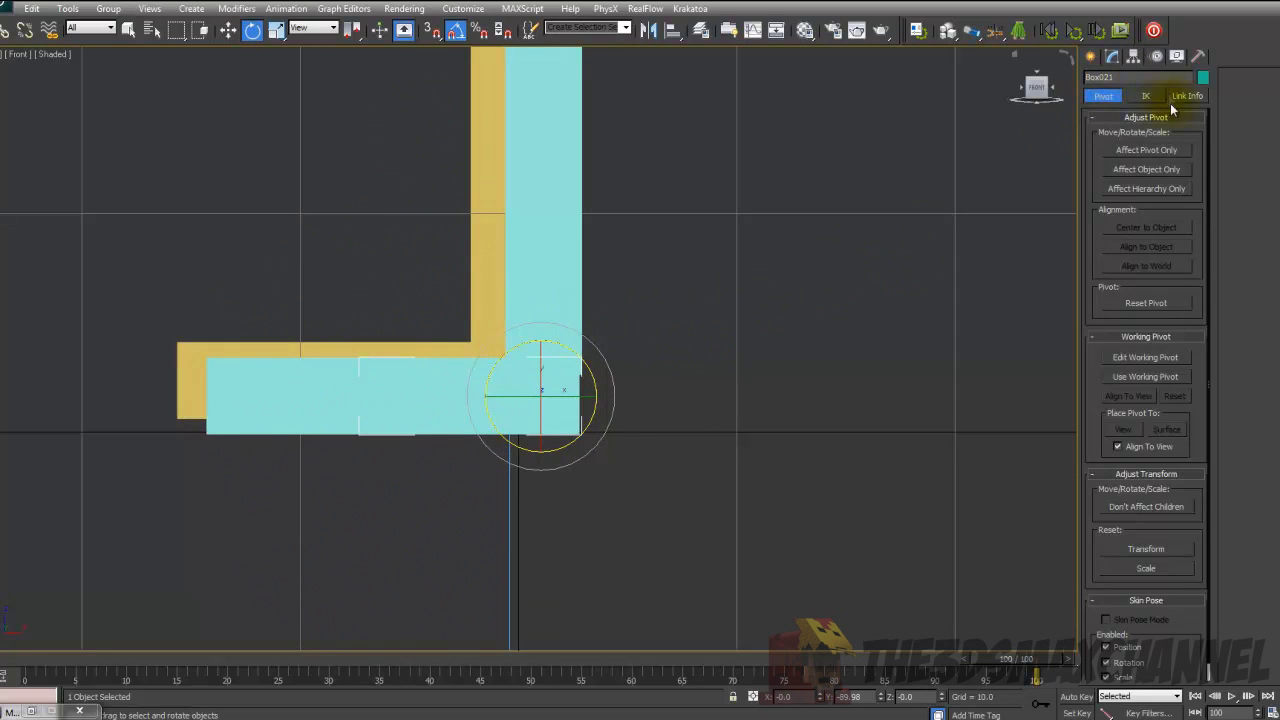
- Move only the foot box's pivot up by about 1.2 units, close to the foot's upper edge under the leg
click(1135, 150)
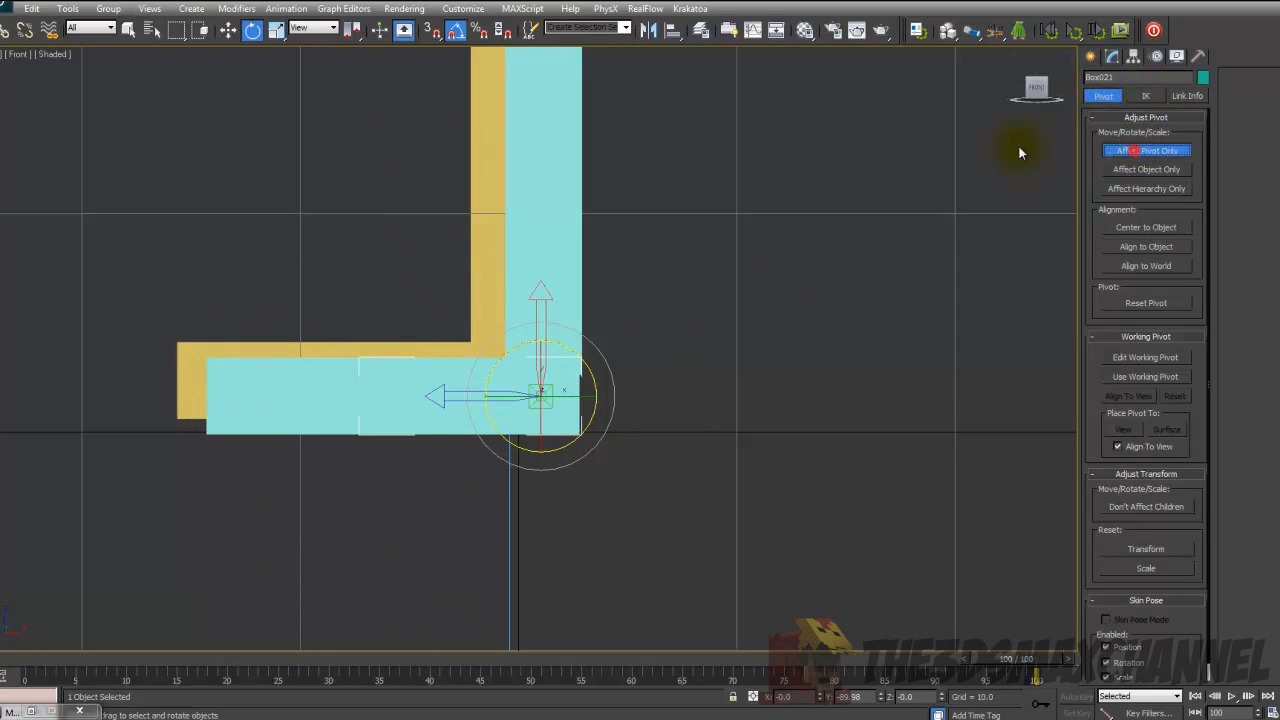
click(228, 30)
drag(537, 349, 540, 323)
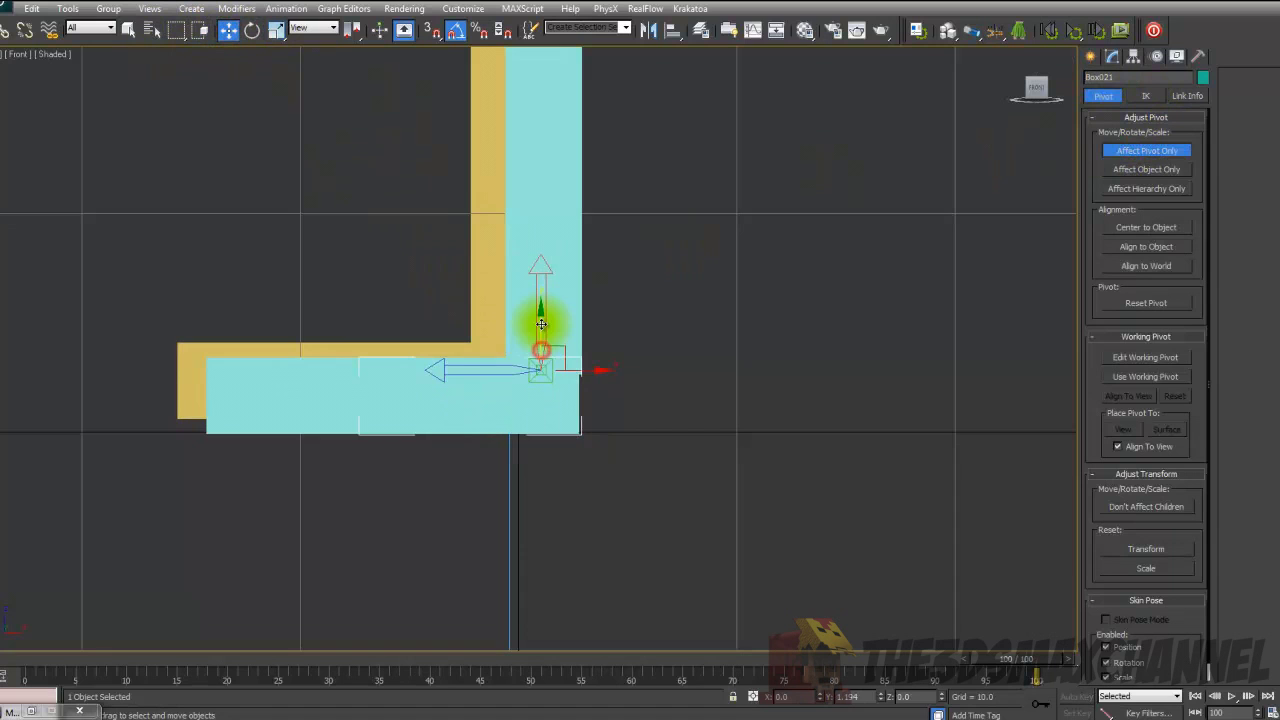
- End pivot-only editing, test-rotate the foot around its raised pivot, and return to Perspective view
click(1176, 149)
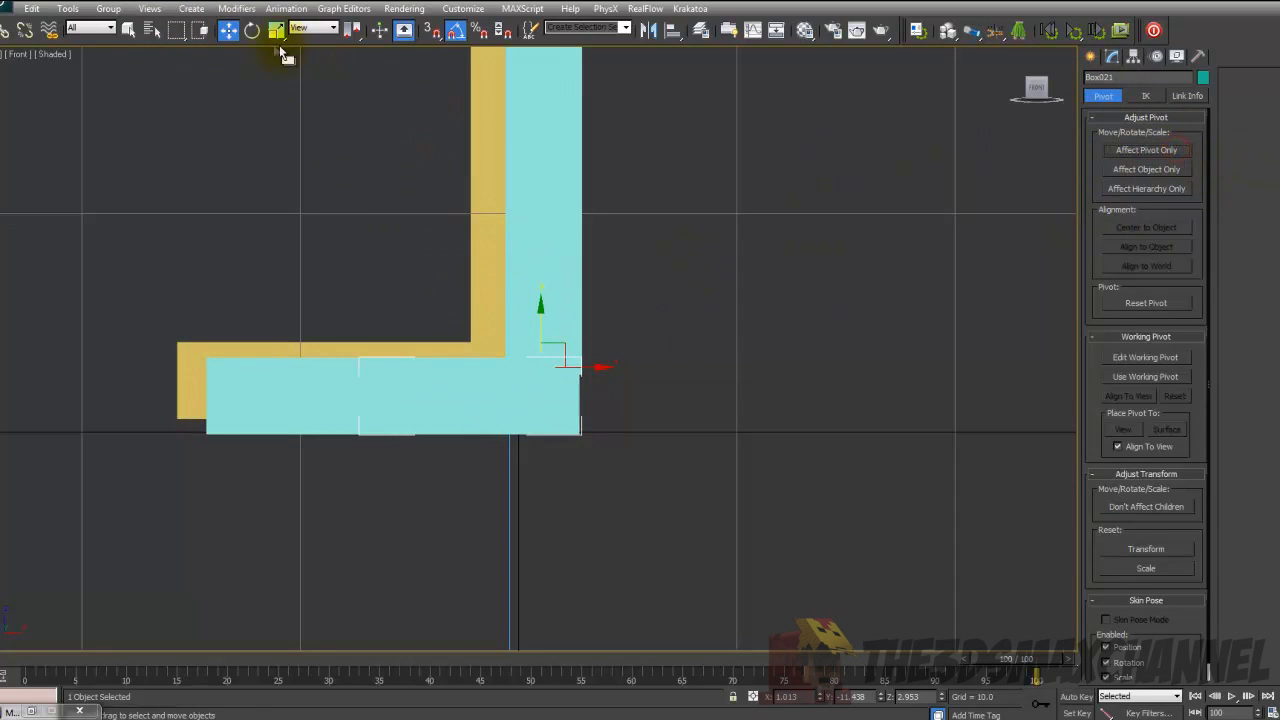
click(252, 30)
mouse_move(557, 334)
mouse_down()
mouse_move(571, 327)
mouse_move(545, 318)
mouse_move(573, 325)
mouse_move(554, 323)
mouse_up()
key(p)
alt+middle_drag(603, 311, 698, 340)
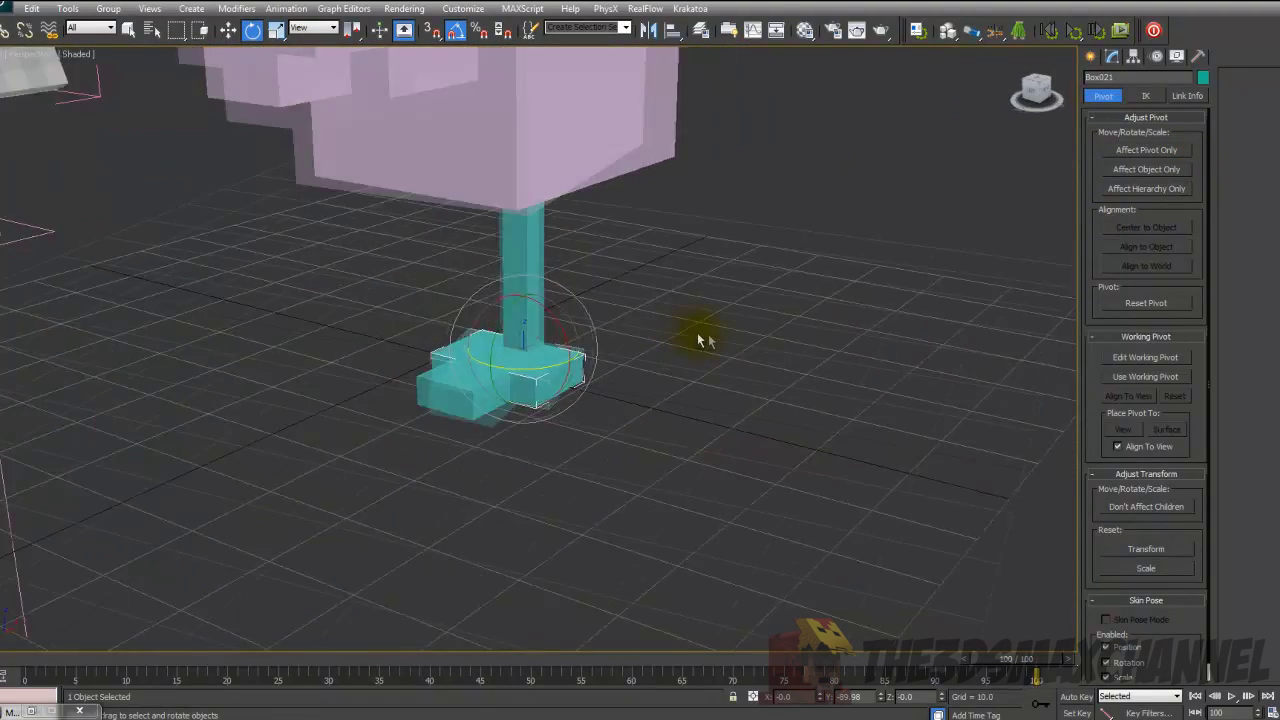
- Examine the new chicken's head and leg against the control rectangle beneath the finished chicken's feet
scroll(660, 310, down, 5)
scroll(669, 374, up, 4)
middle_drag(632, 282, 563, 297)
click(487, 197)
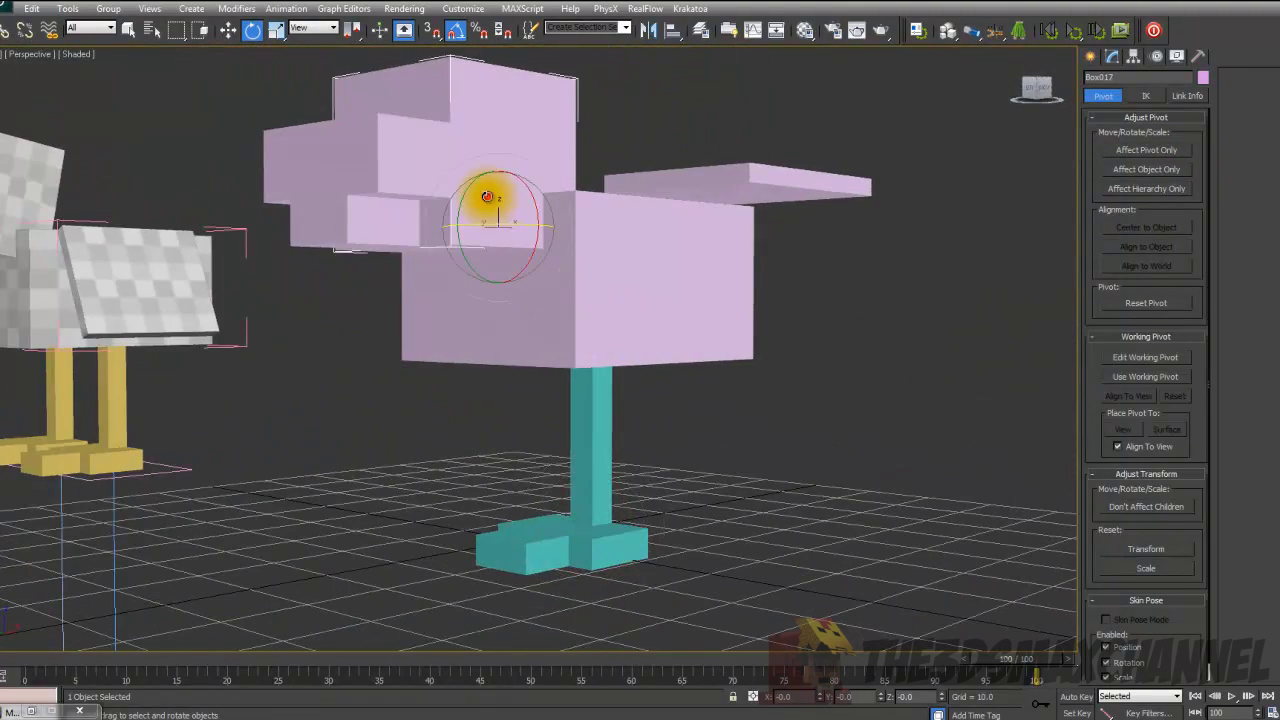
alt+middle_drag(487, 196, 620, 231)
scroll(646, 226, down, 4)
scroll(620, 231, up, 3)
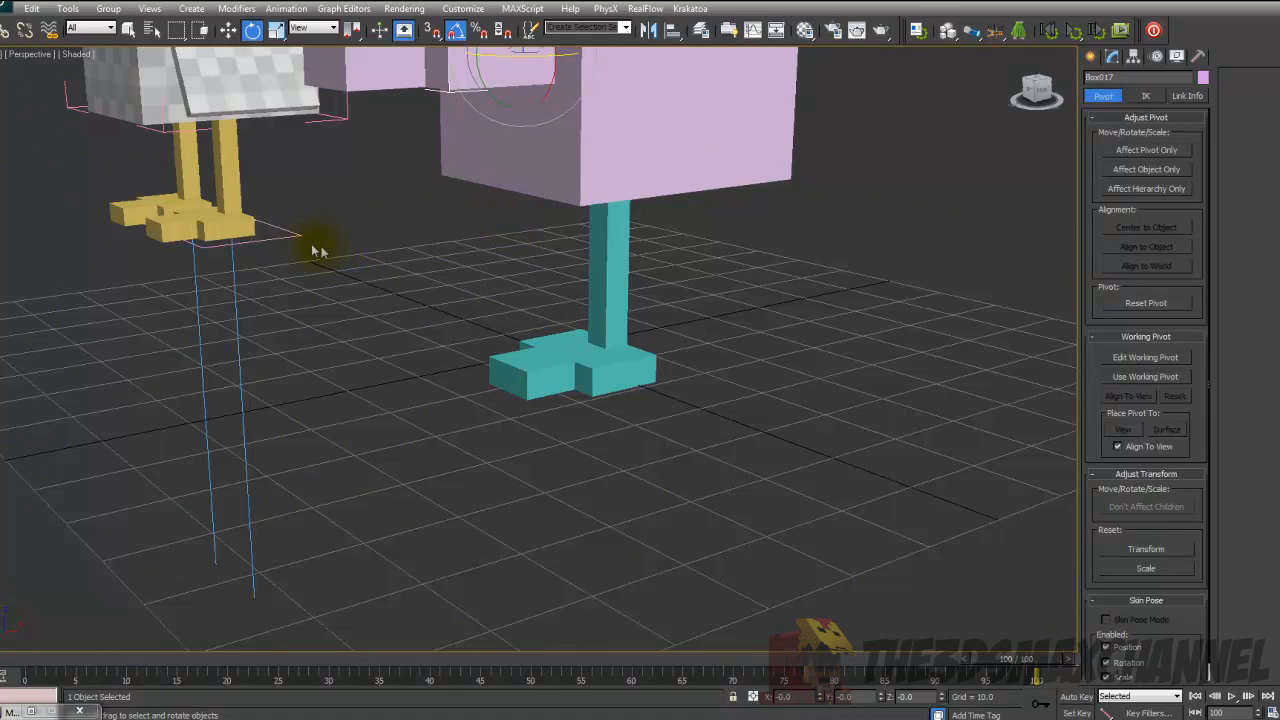
click(449, 249)
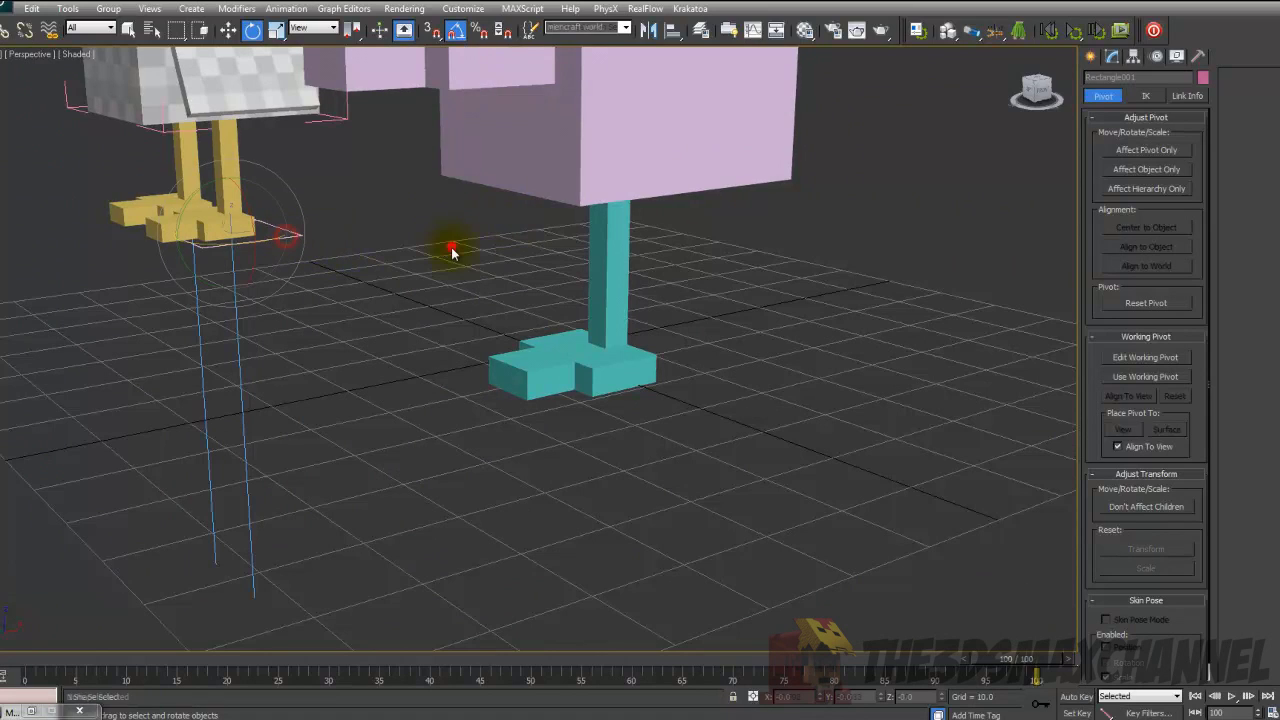
click(617, 295)
scroll(617, 295, up, 3)
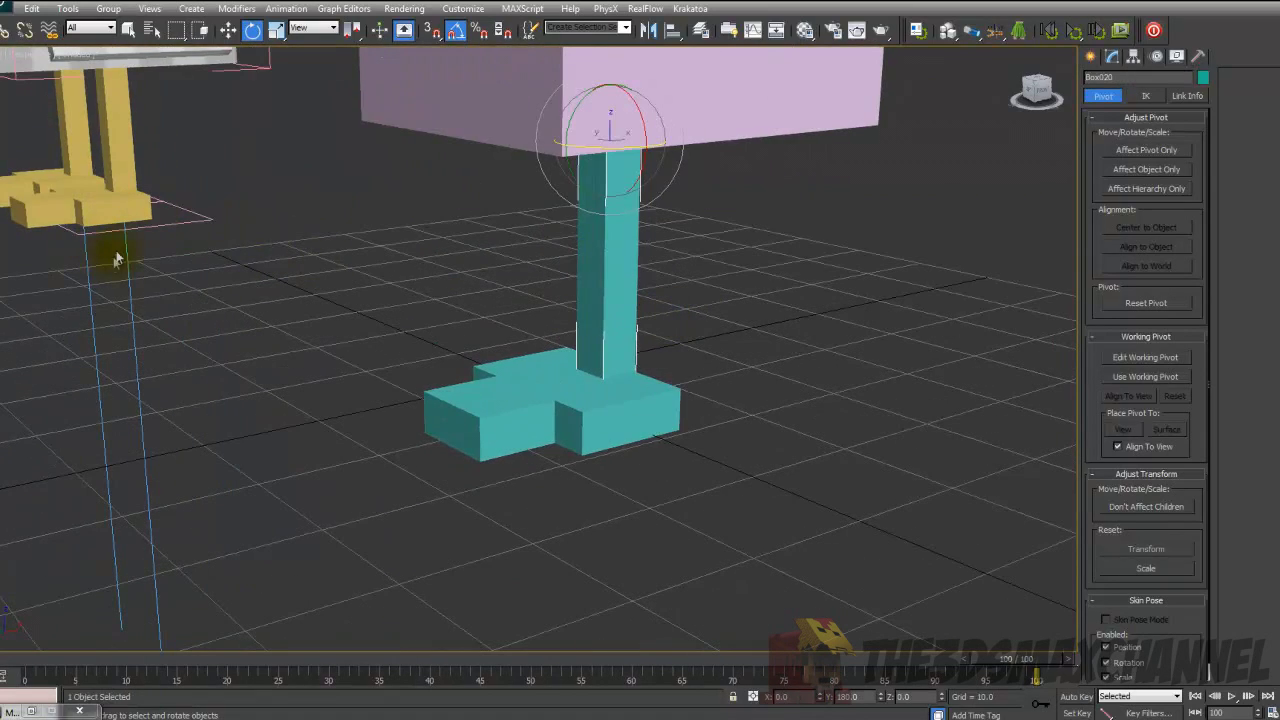
click(143, 228)
scroll(143, 228, up, 3)
middle_drag(490, 320, 866, 379)
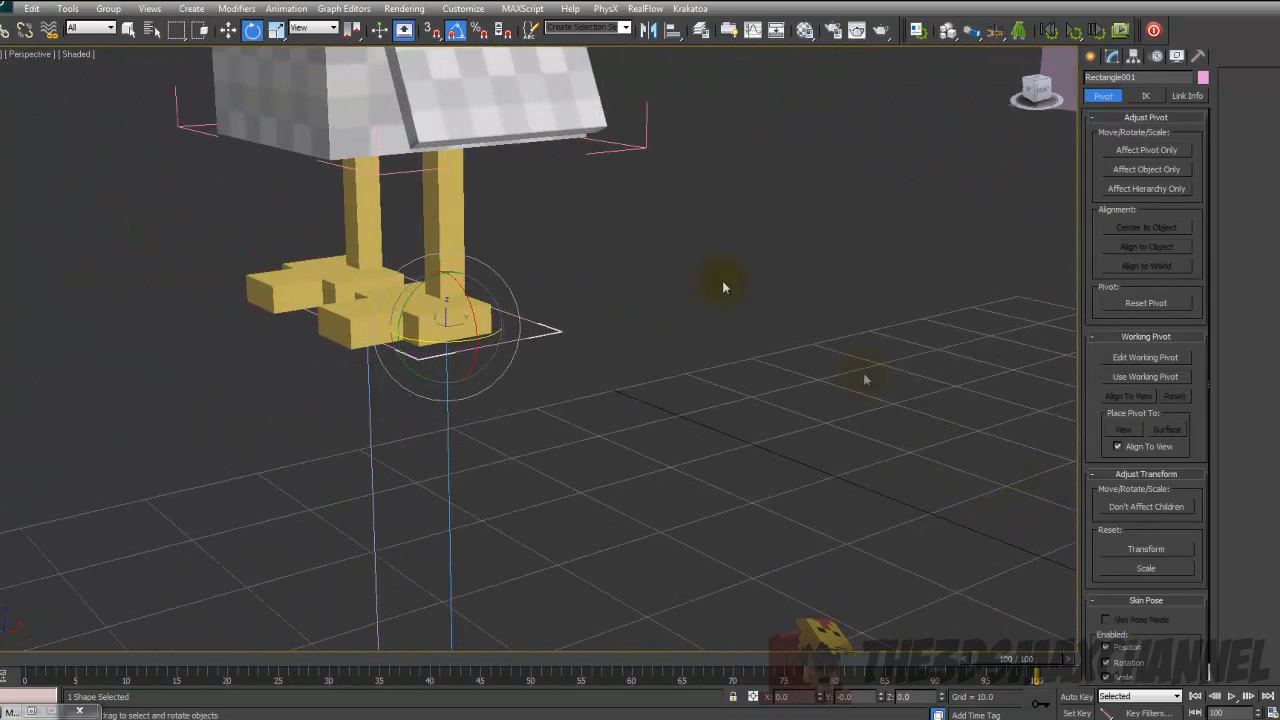
- Try moving the finished chicken's body box to test how its legs respond to the foot controls
click(290, 75)
key(w)
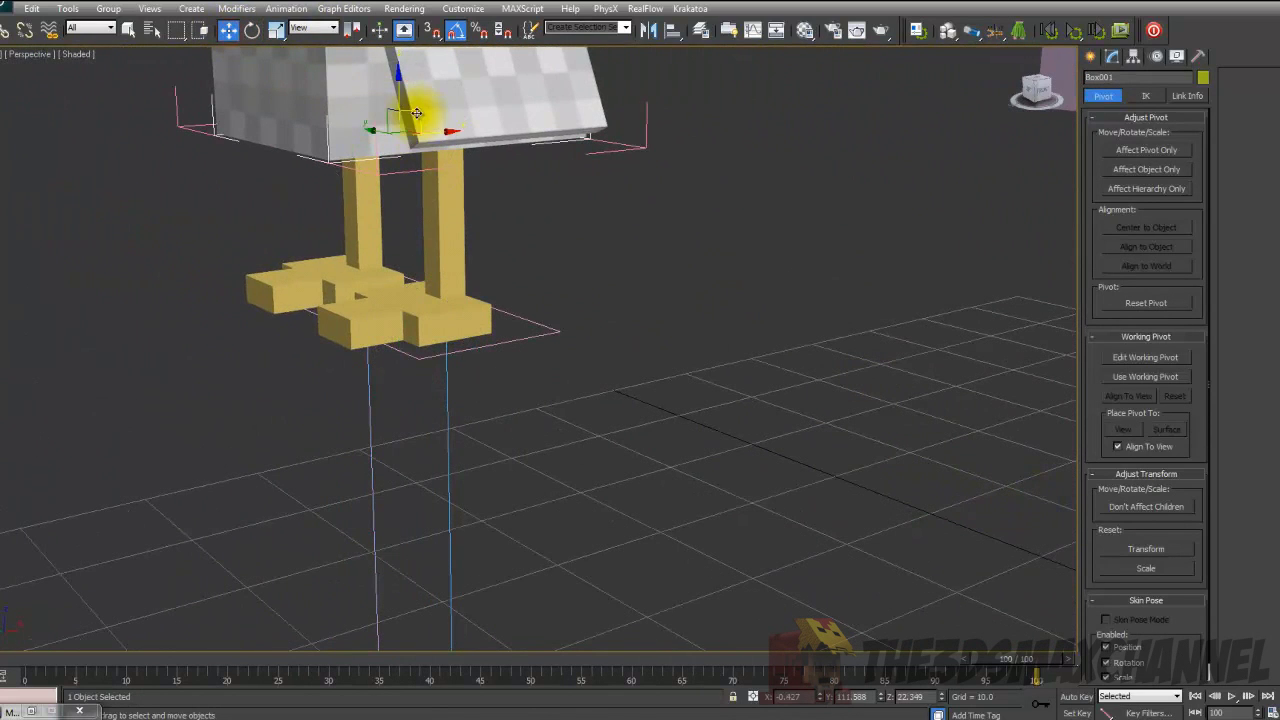
drag(416, 113, 360, 96)
click(254, 30)
alt+middle_drag(370, 99, 150, 98)
scroll(320, 145, down, 5)
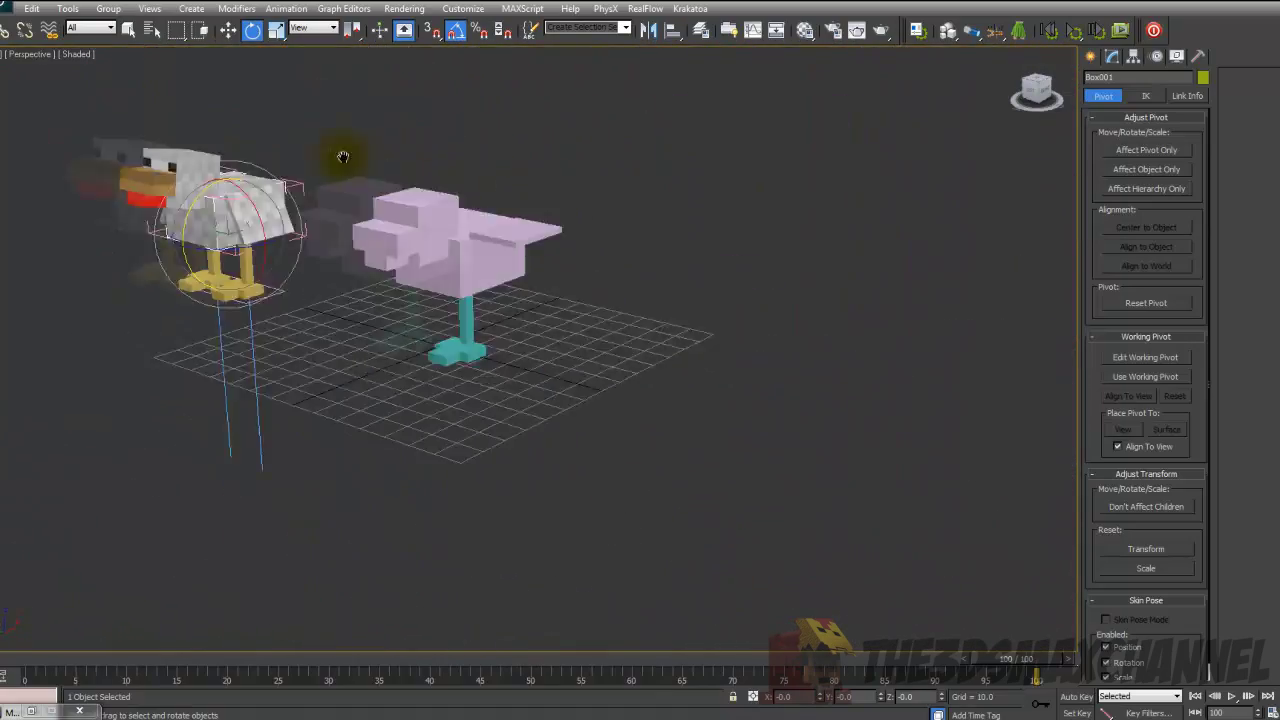
- Draw a rectangle spline around the new foot in wireframe Top view, about 16.1 long and 19 wide
scroll(430, 175, up, 5)
middle_drag(520, 194, 780, 307)
scroll(780, 307, down, 5)
scroll(672, 270, up, 6)
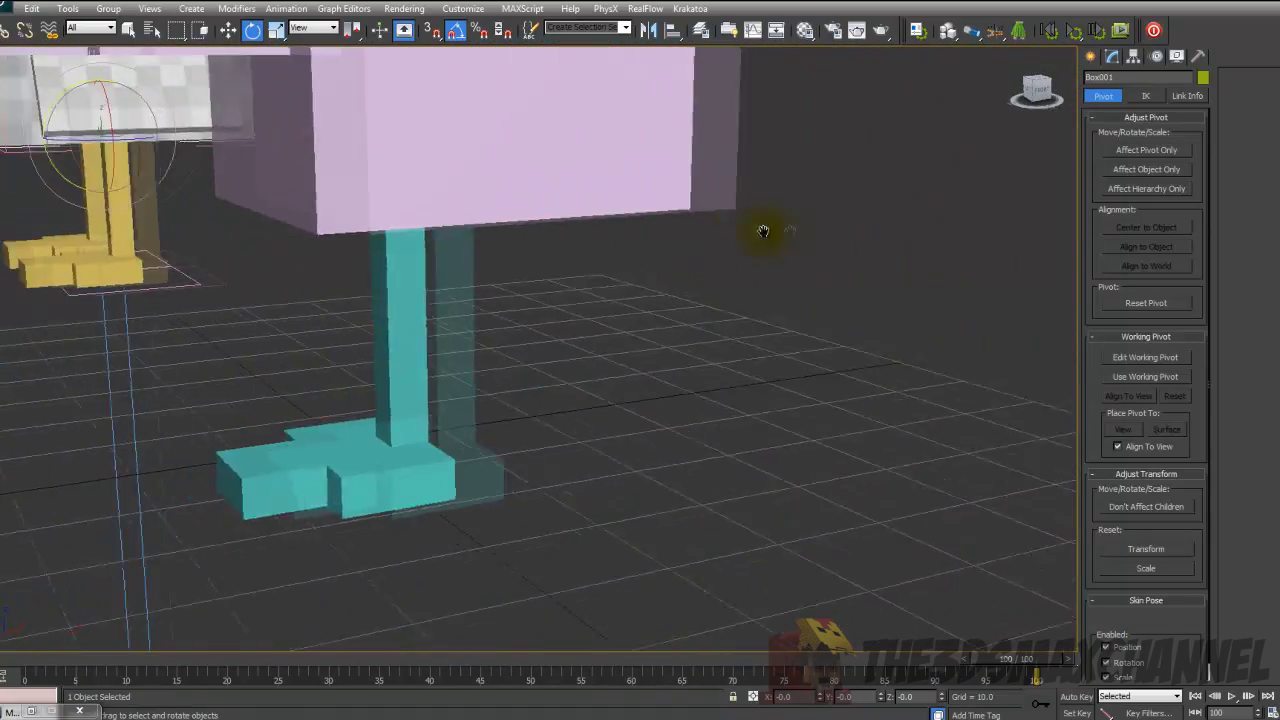
scroll(609, 234, down, 3)
scroll(638, 240, up, 2)
scroll(588, 203, up, 2)
middle_drag(638, 239, 597, 140)
click(1091, 56)
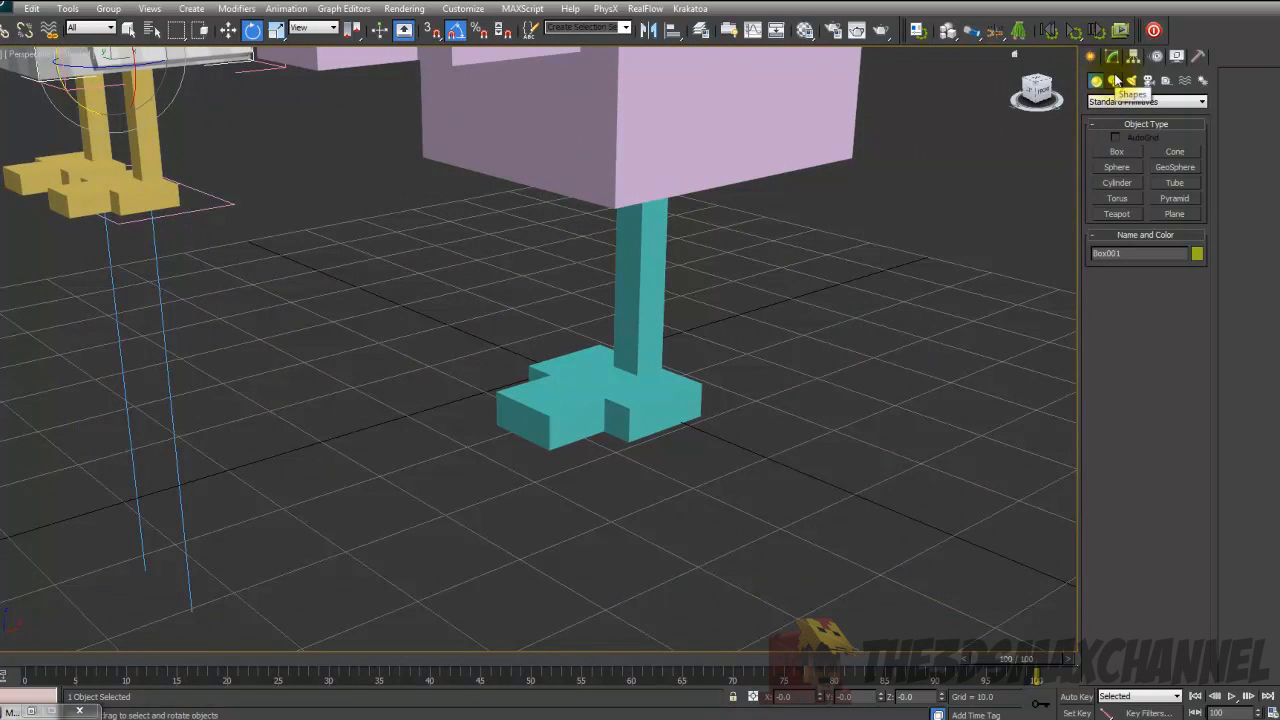
click(1114, 80)
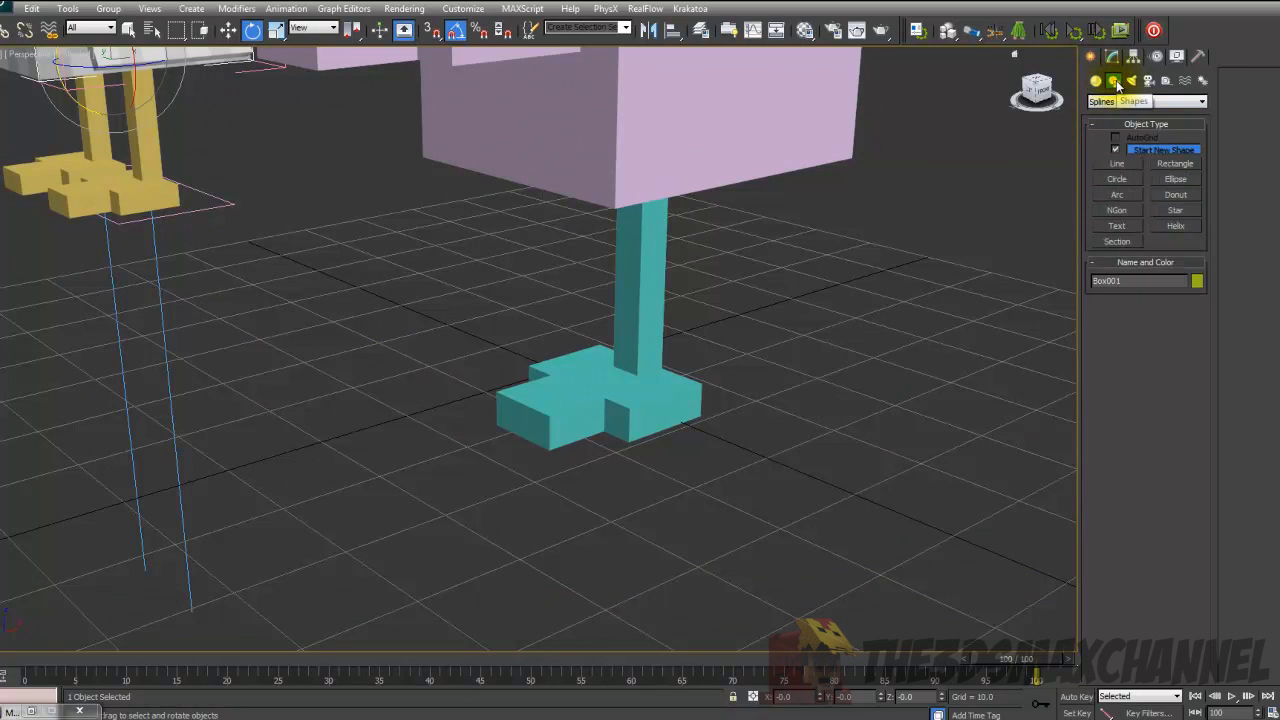
click(1178, 164)
key(t)
scroll(675, 276, up, 5)
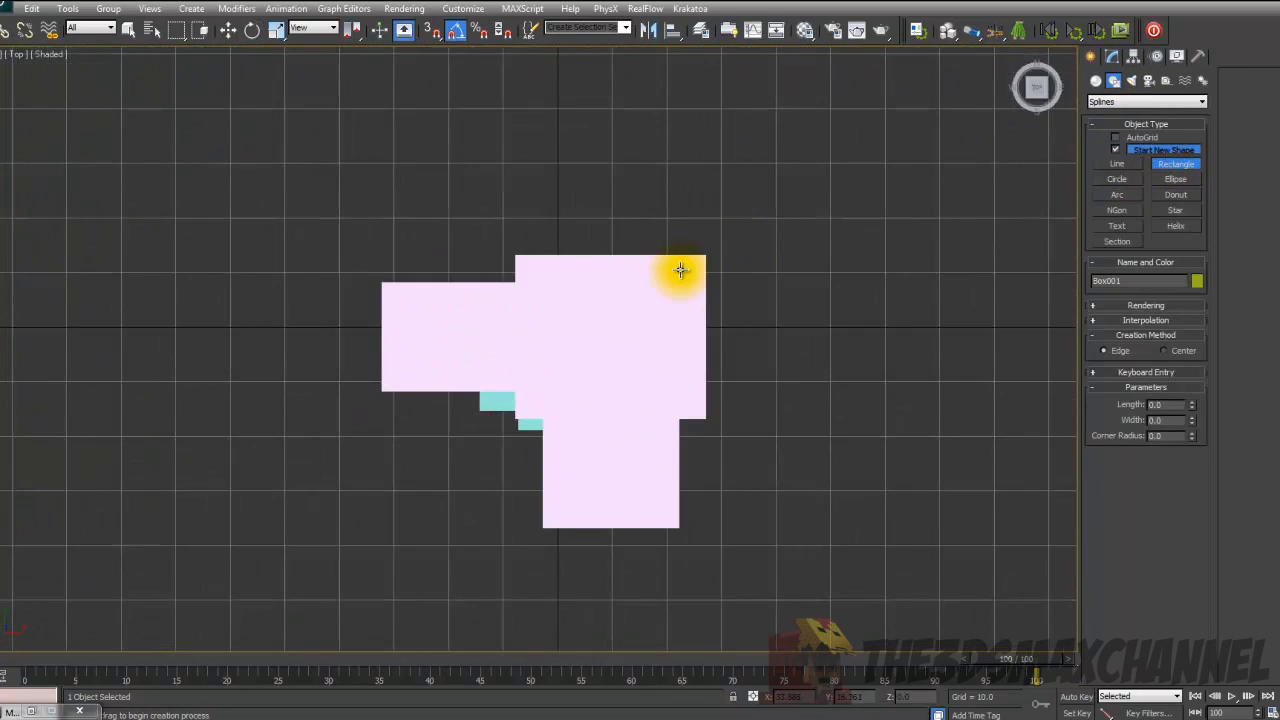
key(F3)
middle_drag(577, 363, 555, 247)
scroll(555, 247, up, 3)
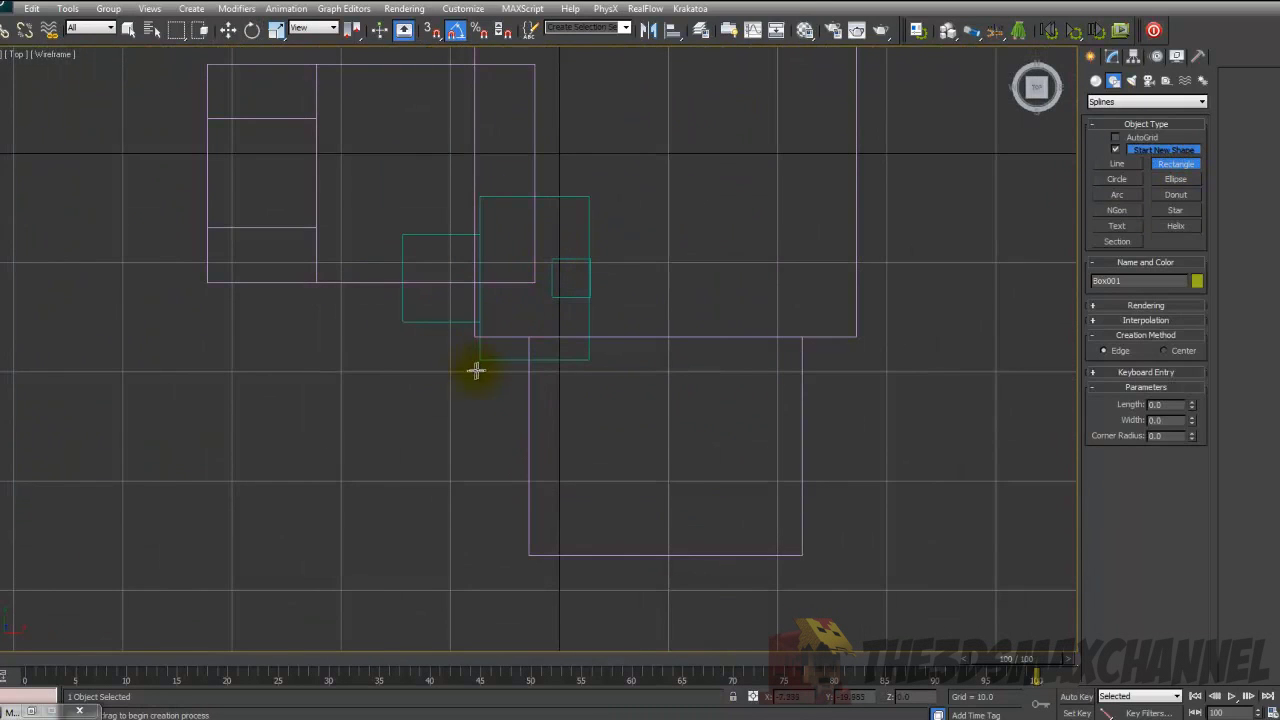
middle_drag(568, 340, 472, 468)
scroll(472, 468, up, 2)
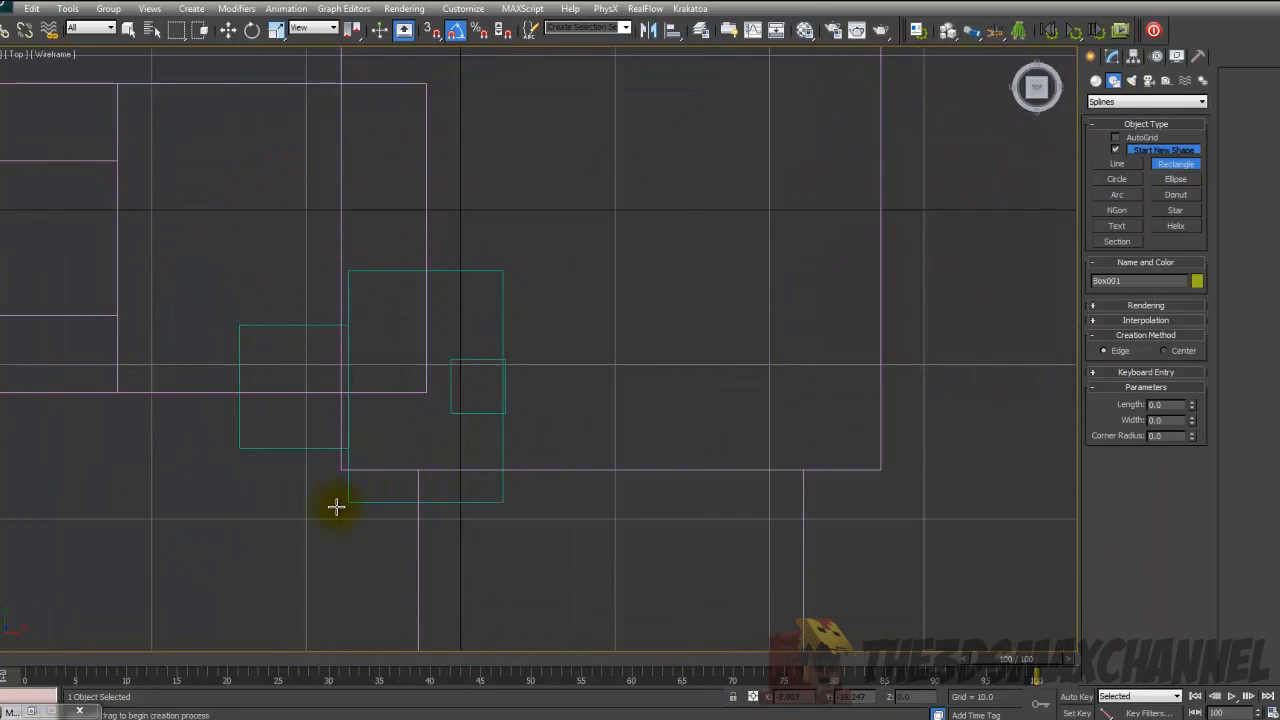
drag(218, 512, 509, 262)
- Leave rectangle creation for the Move tool and show the foot with its rectangle in wireframe Perspective view
key(p)
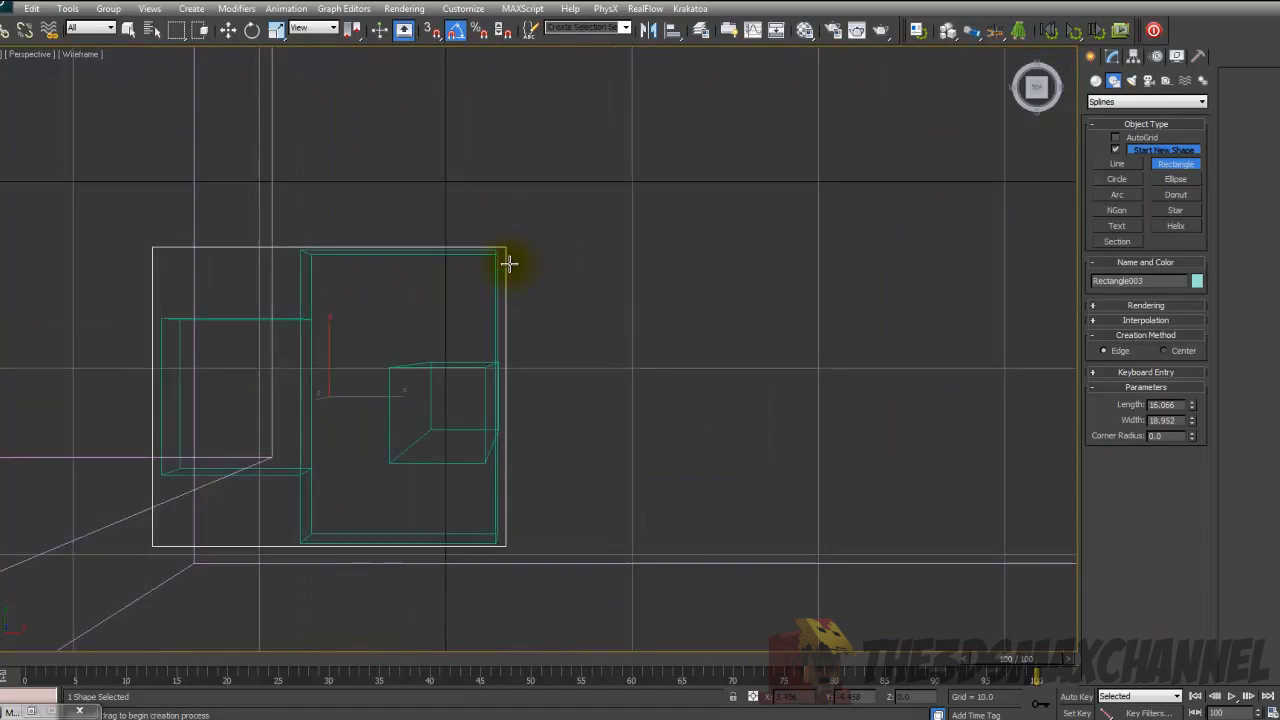
scroll(509, 264, down, 5)
alt+middle_drag(549, 291, 518, 211)
scroll(596, 184, up, 2)
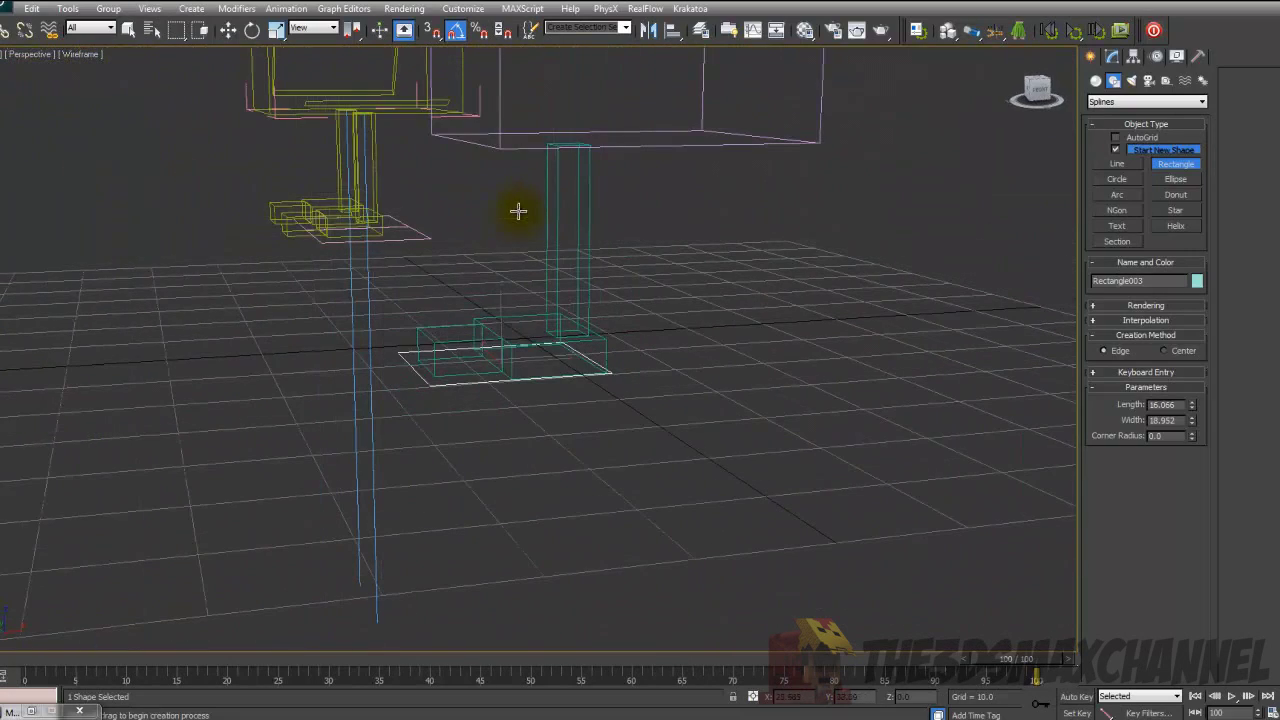
click(222, 32)
key(F3)
key(z)
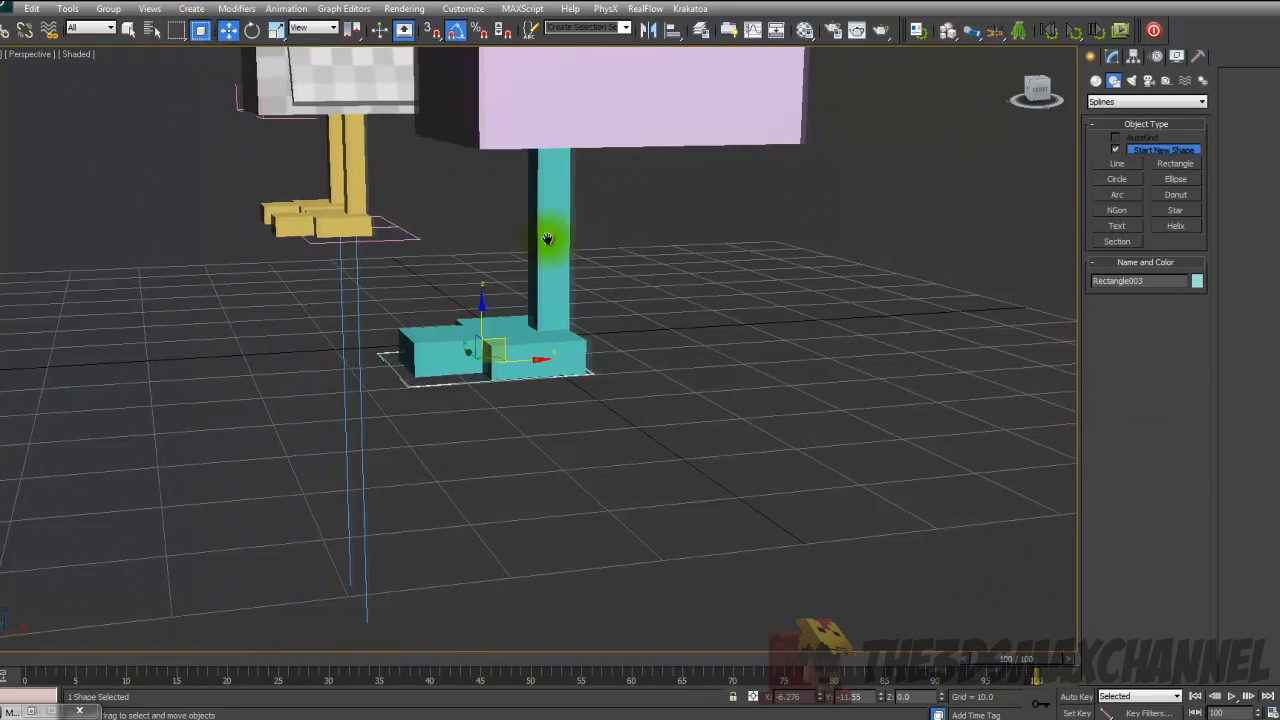
key(F3)
scroll(559, 192, down, 5)
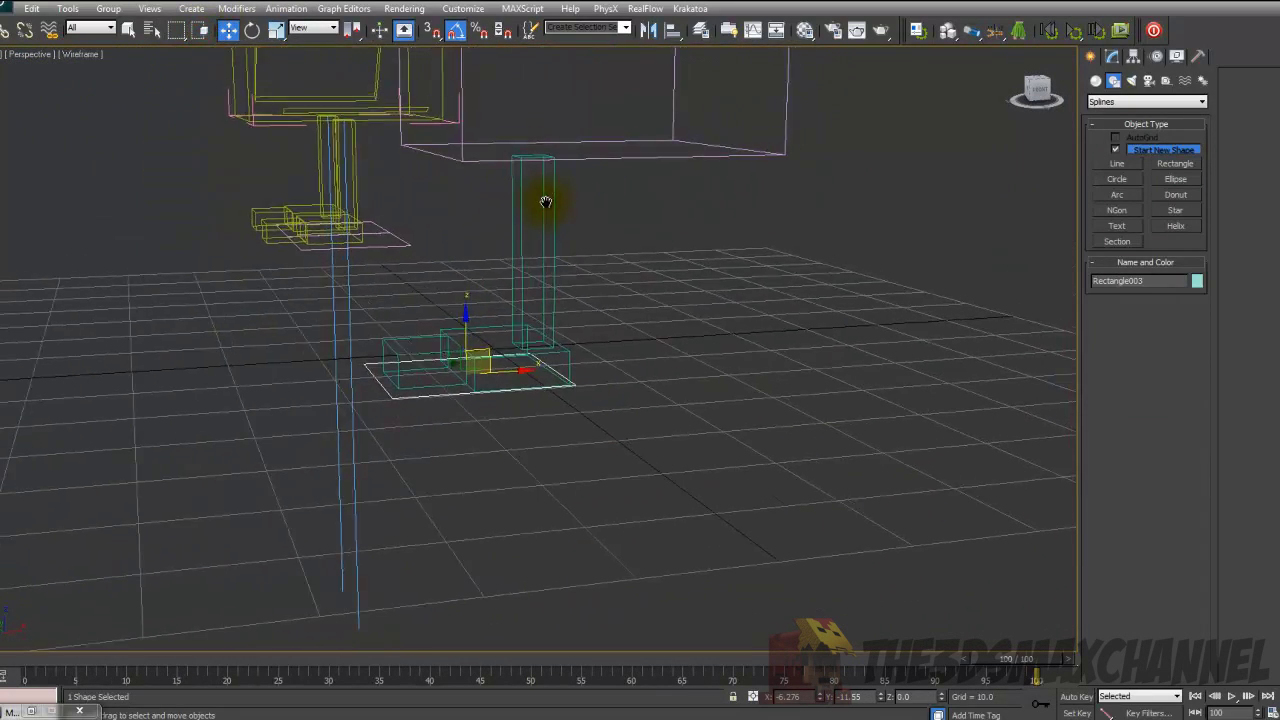
scroll(545, 198, up, 2)
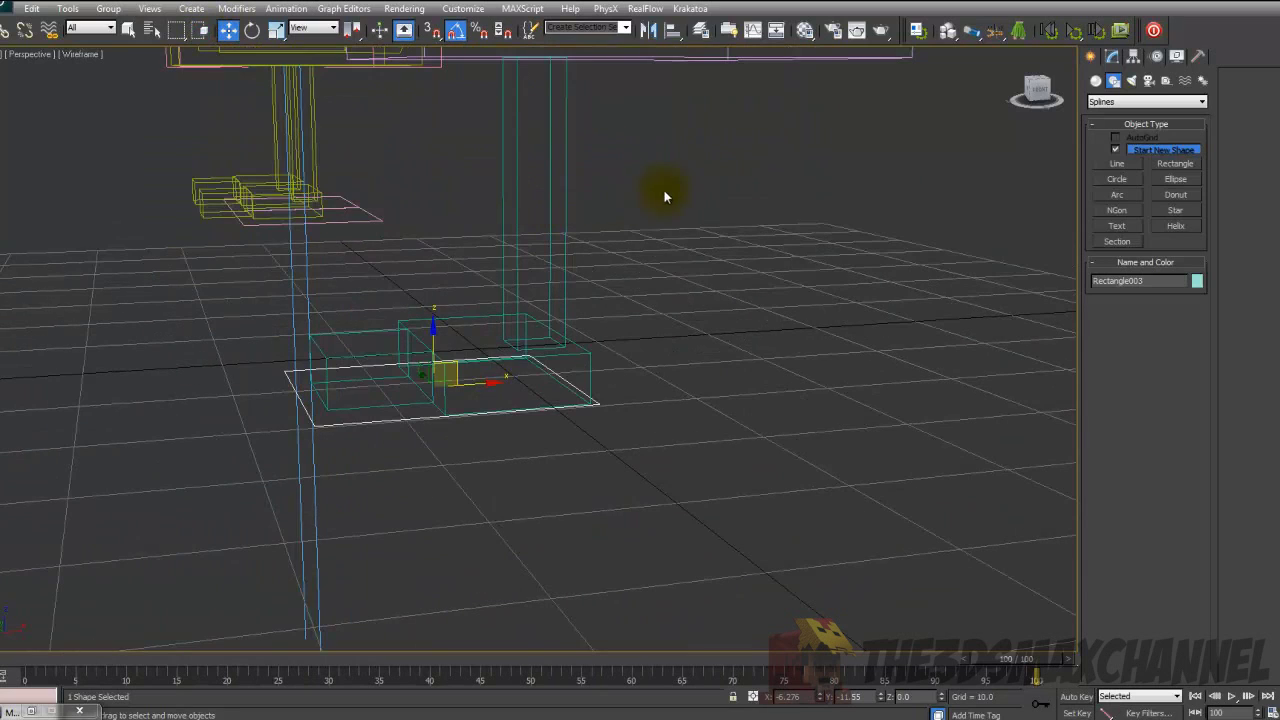
- Align the rectangle to the leg box centre to centre on X and Y position only, excluding Z position
click(673, 33)
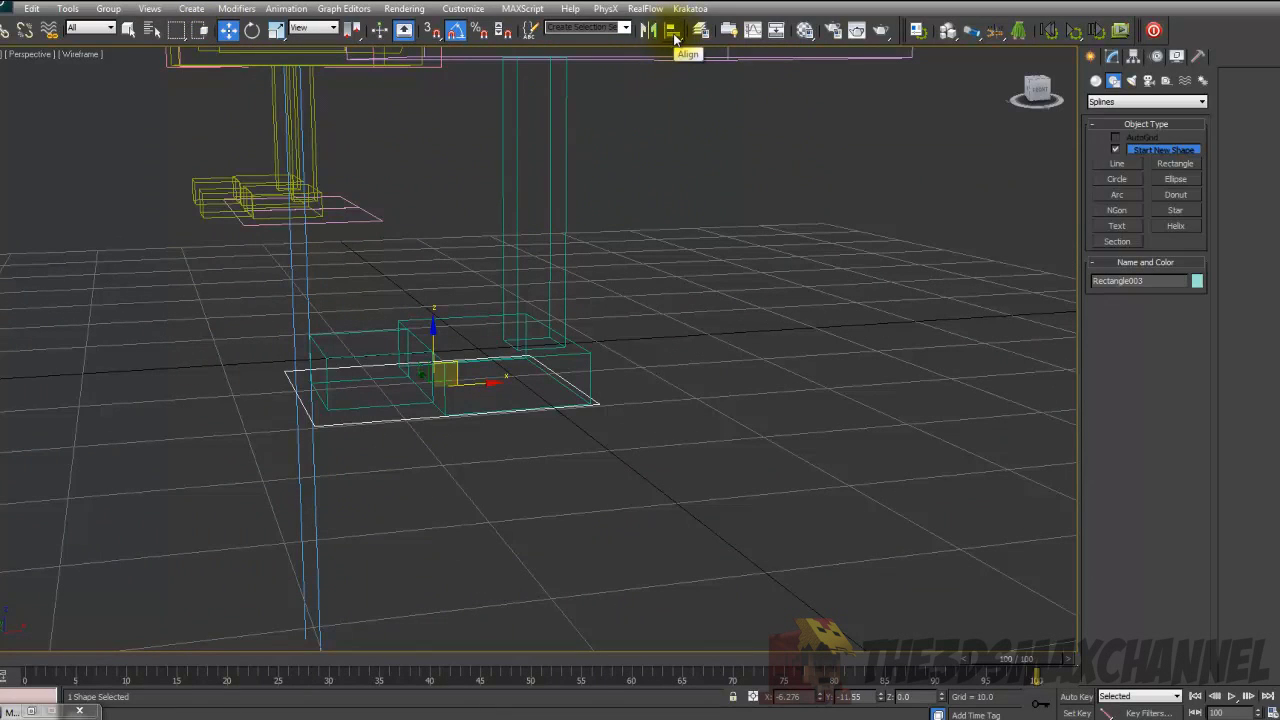
click(673, 31)
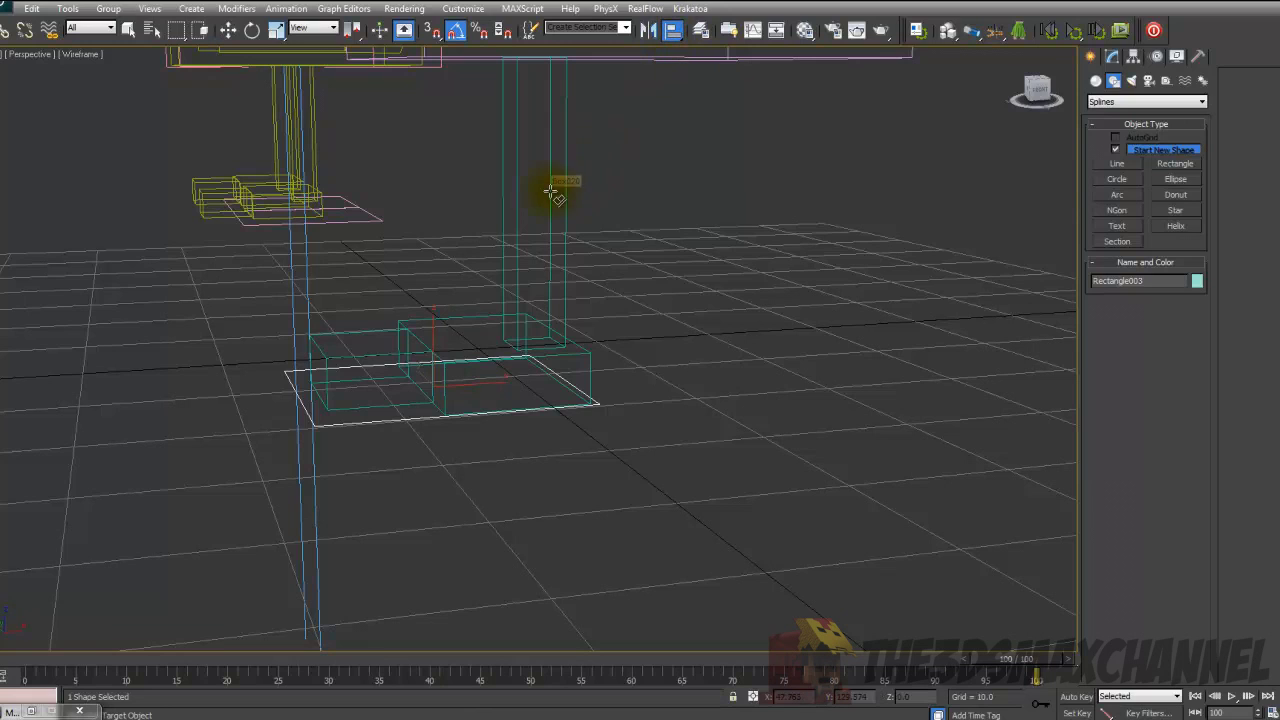
click(551, 192)
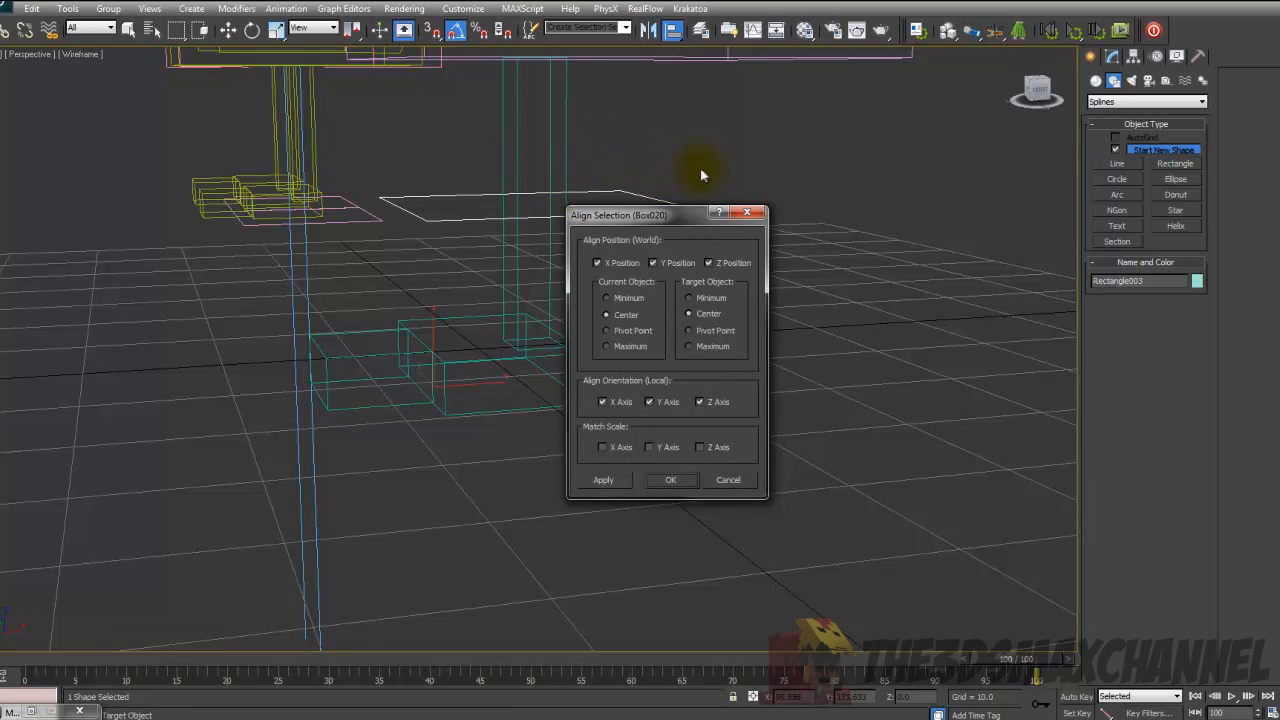
click(709, 263)
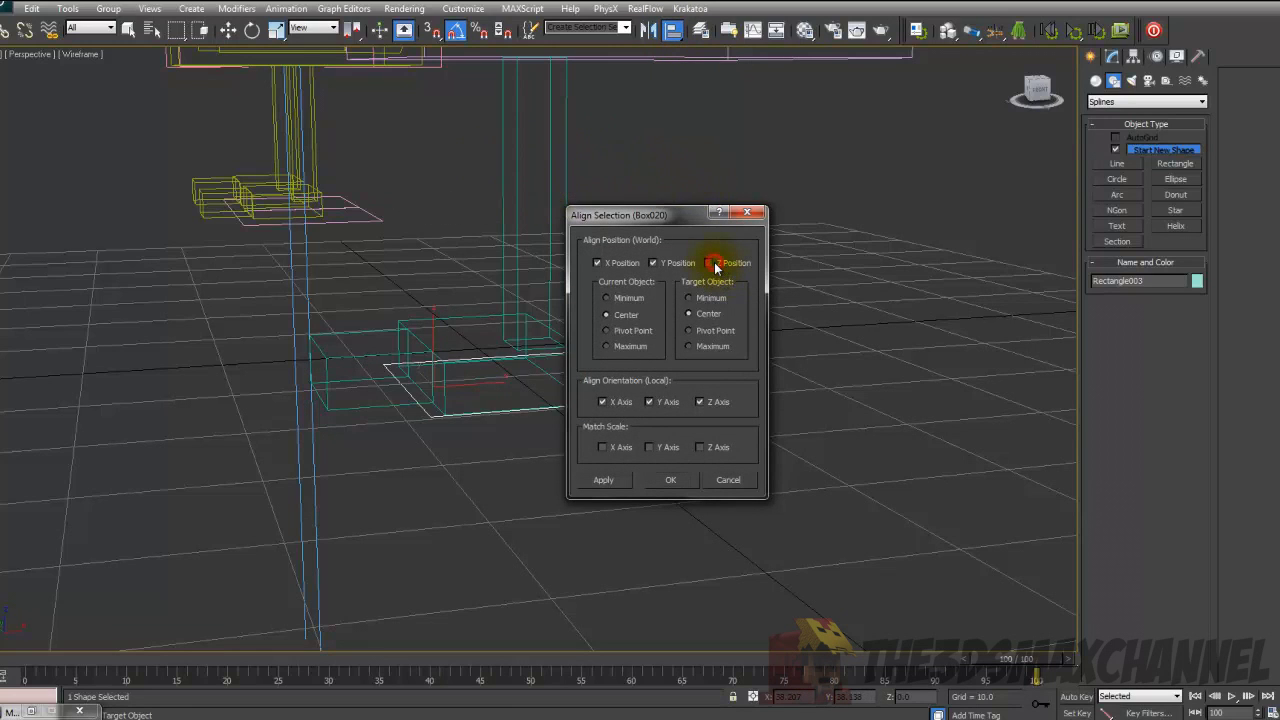
click(688, 487)
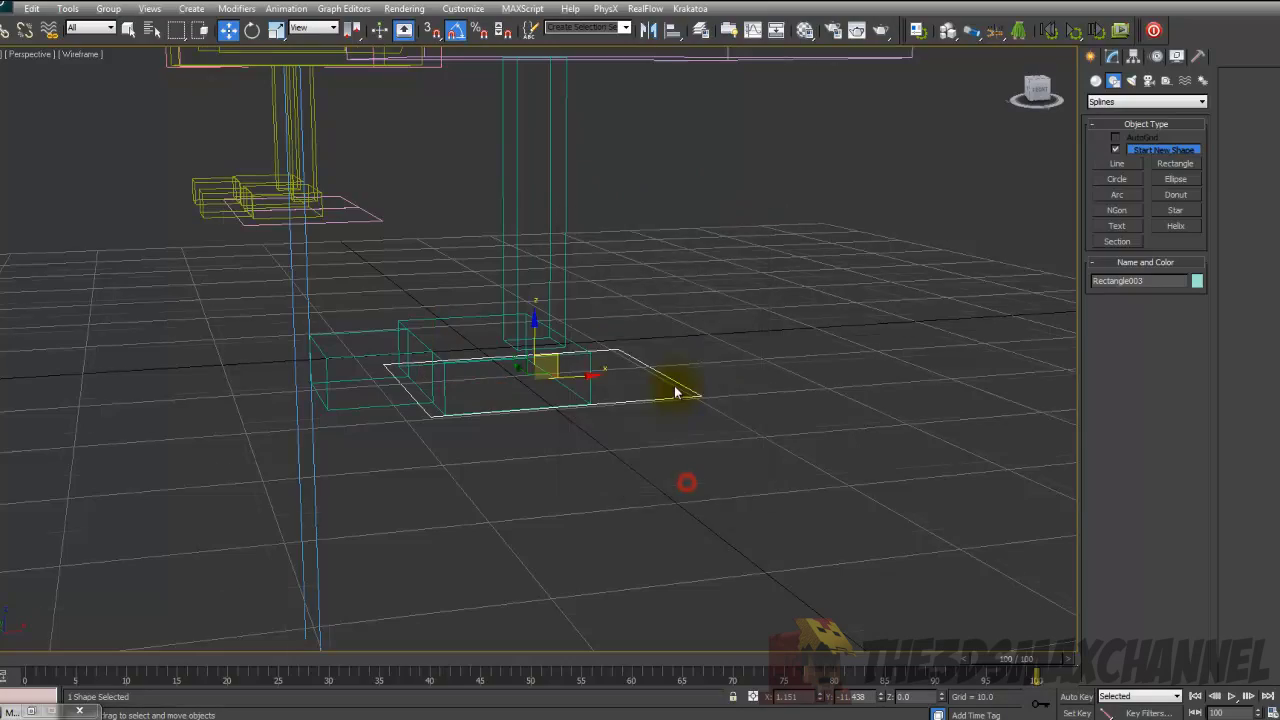
- Add a LookAt Constraint to the new leg box with the foot rectangle as its target, in shaded view
alt+middle_drag(671, 386, 517, 251)
click(517, 251)
alt+middle_drag(600, 263, 592, 275)
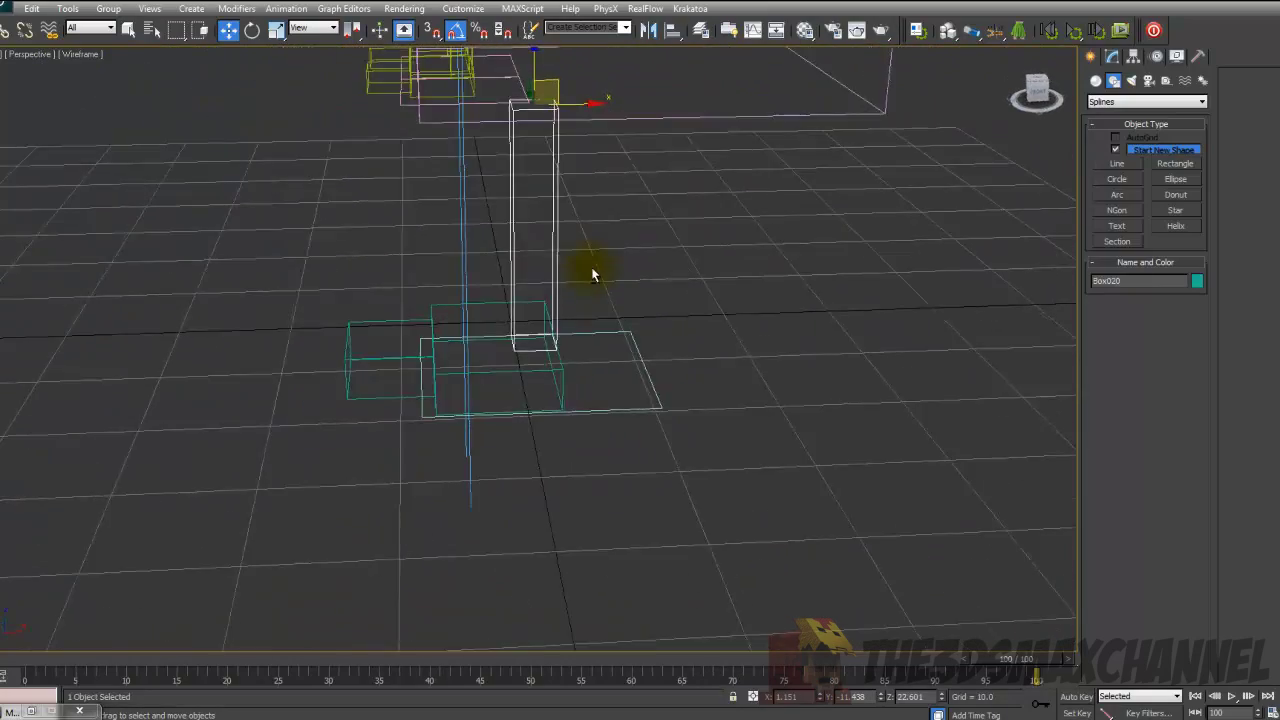
key(F3)
scroll(577, 230, down, 3)
mouse_move(640, 219)
alt+middle_down()
mouse_move(666, 217)
mouse_move(577, 190)
alt+middle_up()
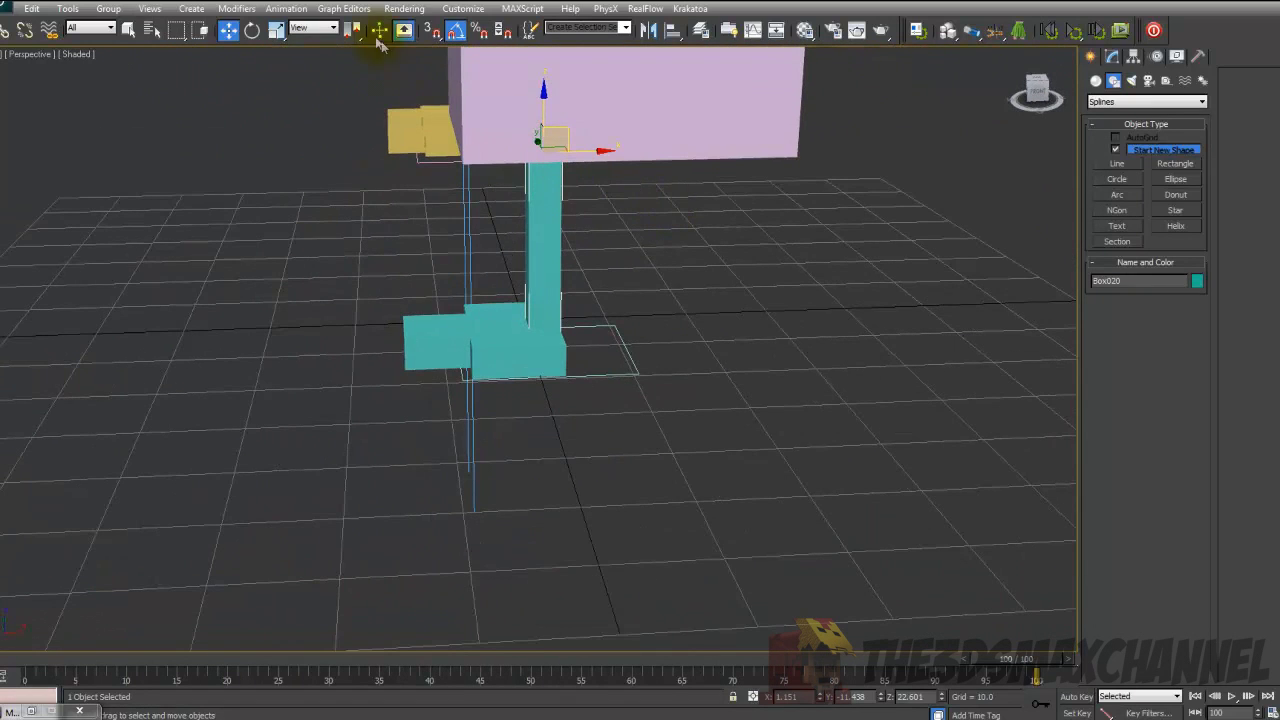
click(282, 9)
mouse_move(315, 87)
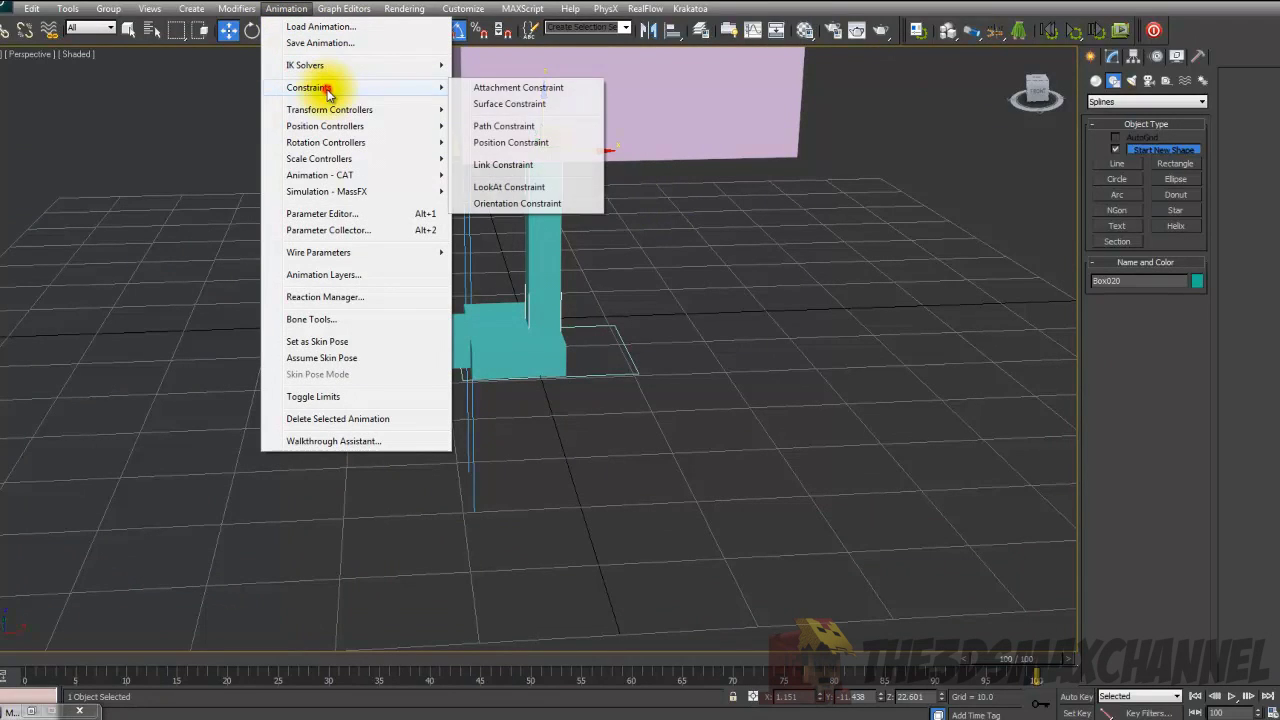
click(510, 187)
click(595, 377)
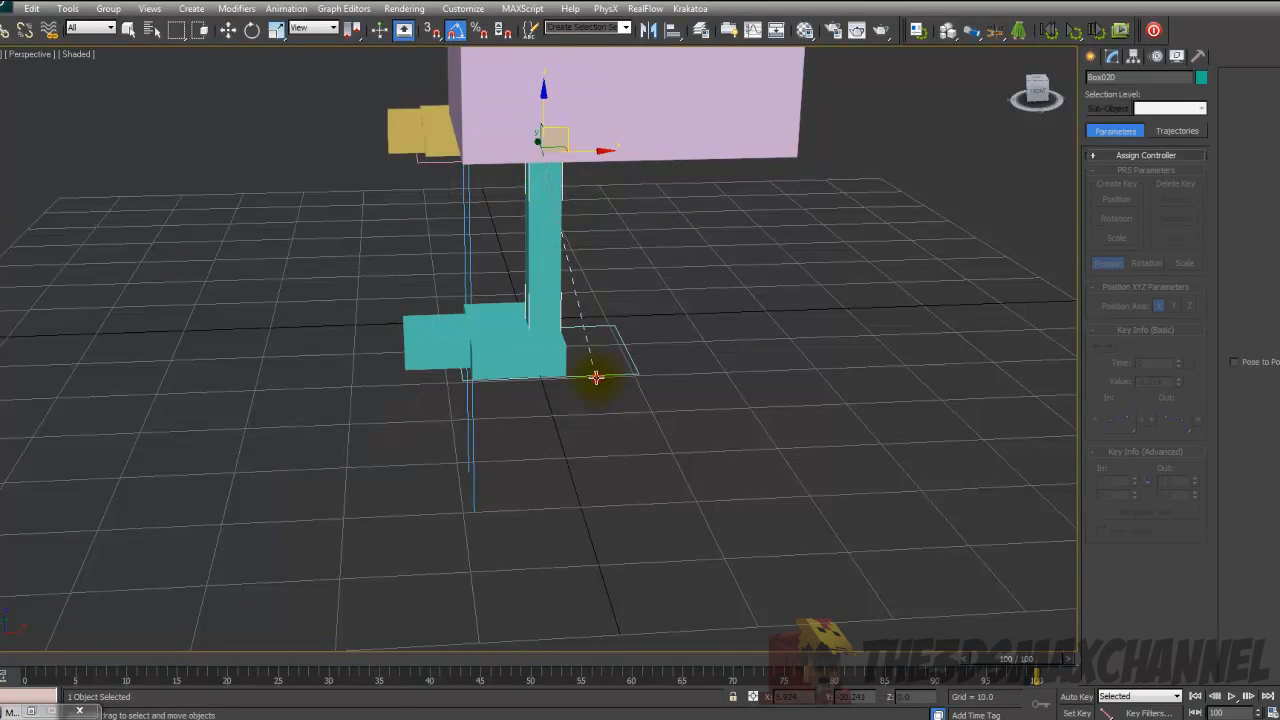
- Turn on Keep Initial Offset for the leg's LookAt Constraint
alt+middle_drag(594, 374, 373, 285)
scroll(386, 290, down, 5)
scroll(457, 286, up, 10)
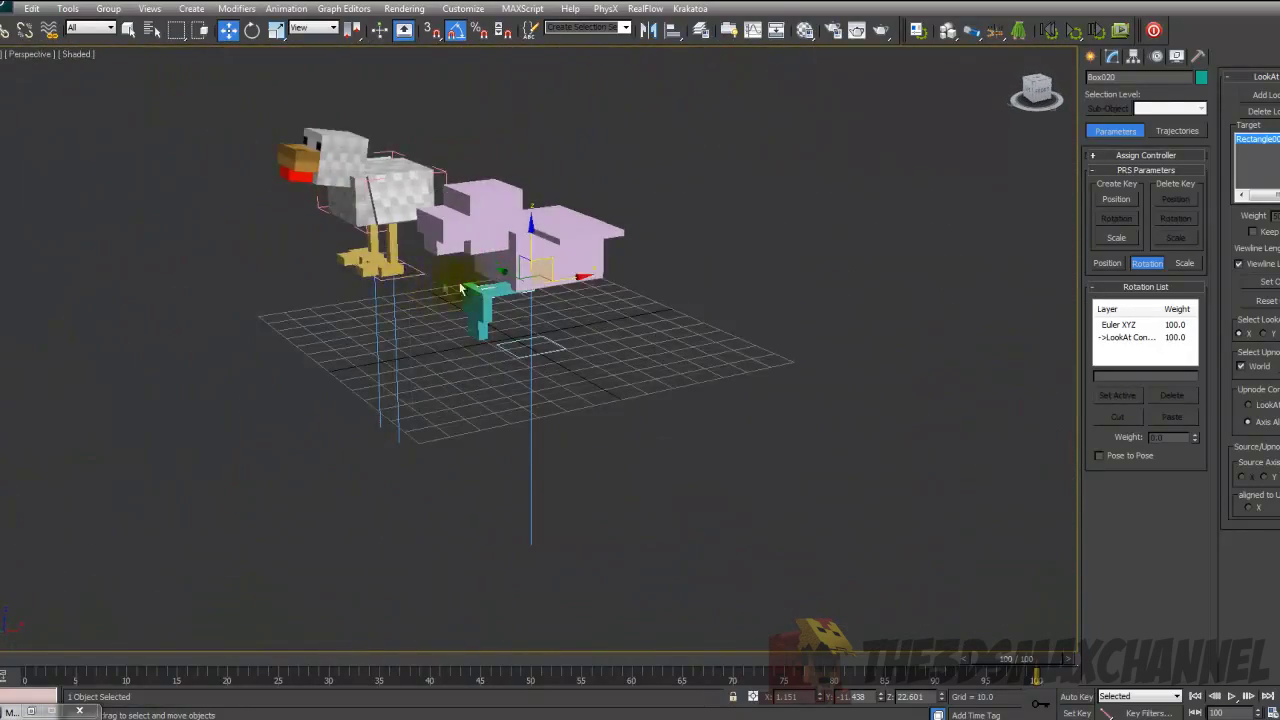
alt+middle_drag(514, 337, 517, 320)
scroll(517, 320, down, 5)
scroll(517, 320, up, 3)
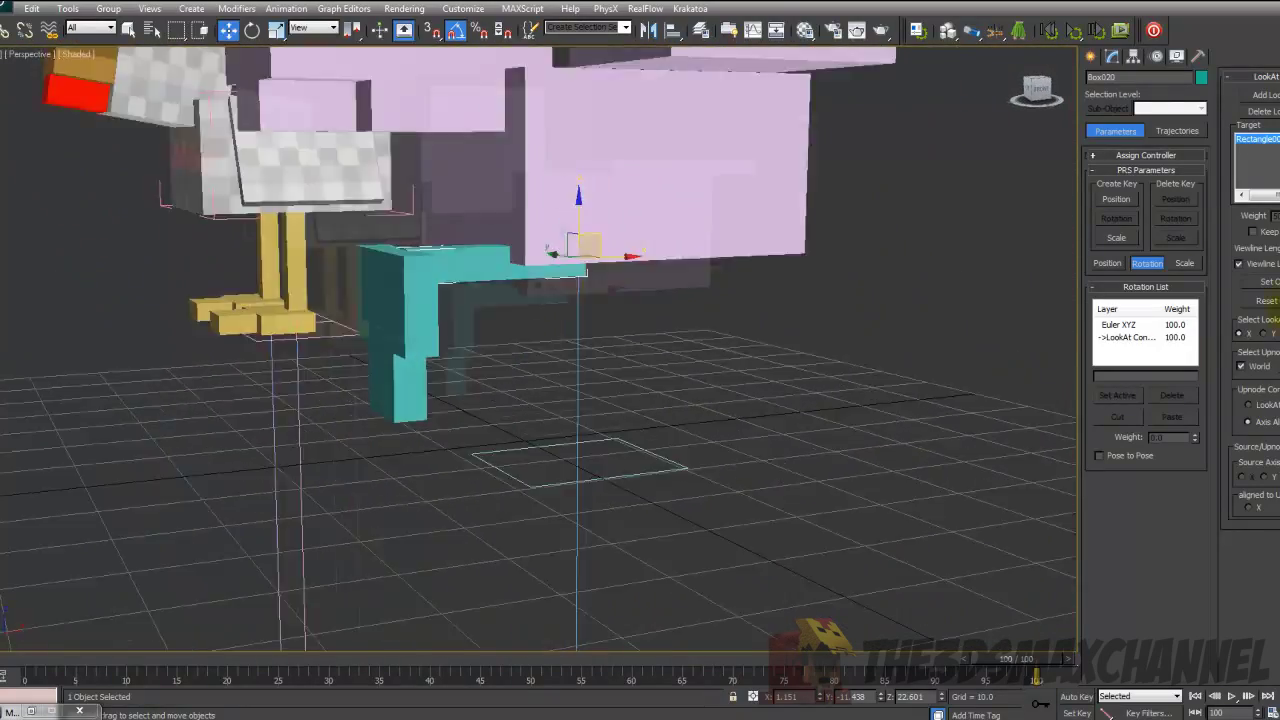
click(1274, 236)
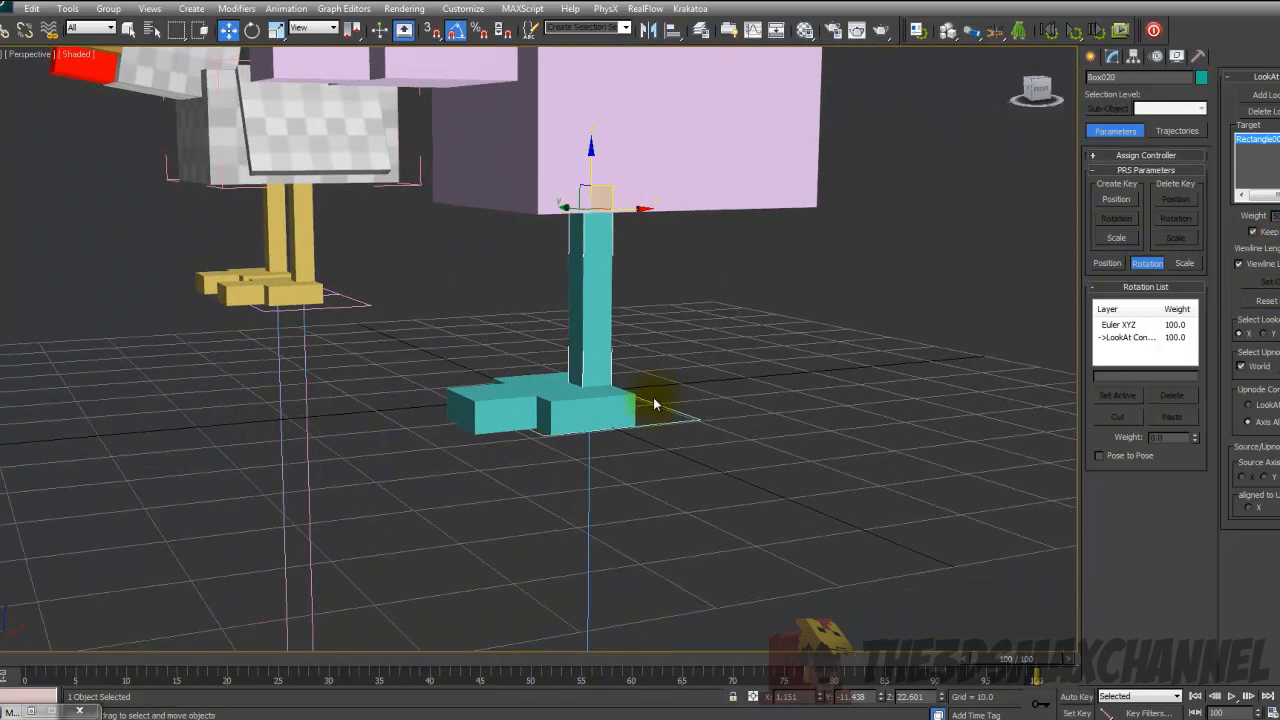
- Try moving the foot rectangle to test the leg's LookAt tracking, and reselect the leg box
click(651, 423)
drag(580, 382, 628, 422)
click(595, 340)
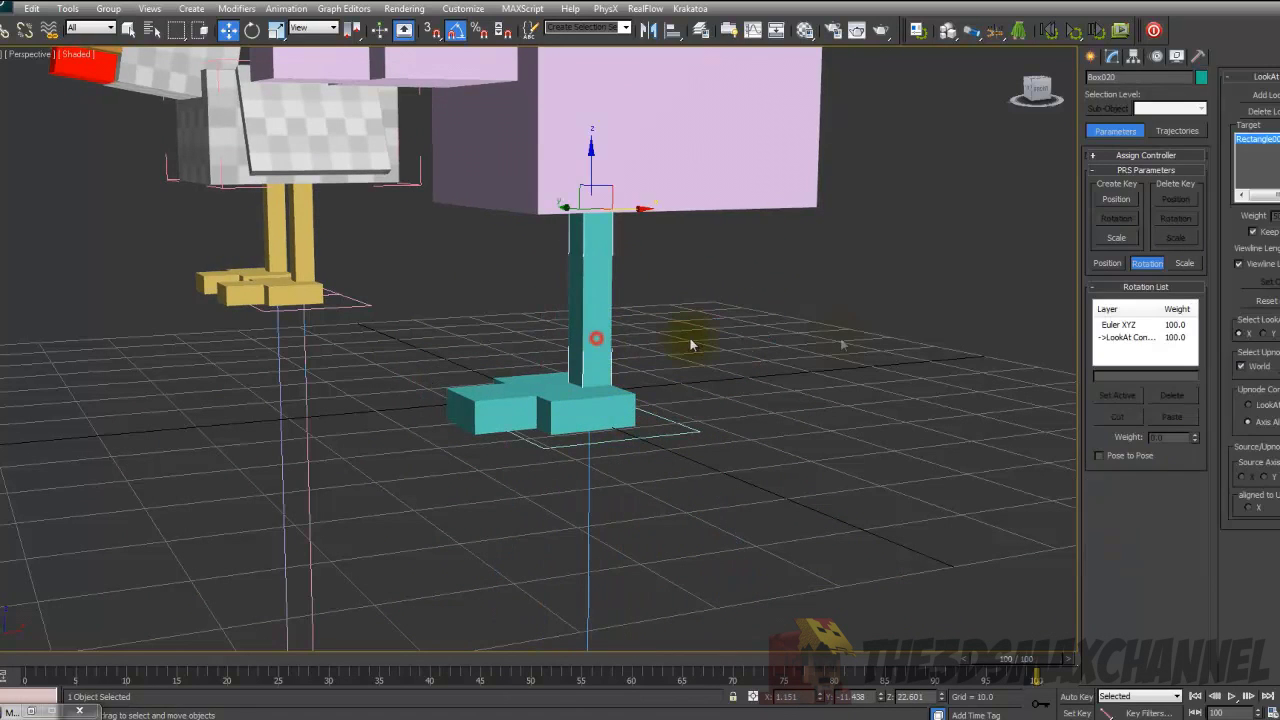
- Turn off Keep Initial Offset and set the leg constraint's LookAt axis to Z after trying Y
click(1275, 233)
click(1266, 334)
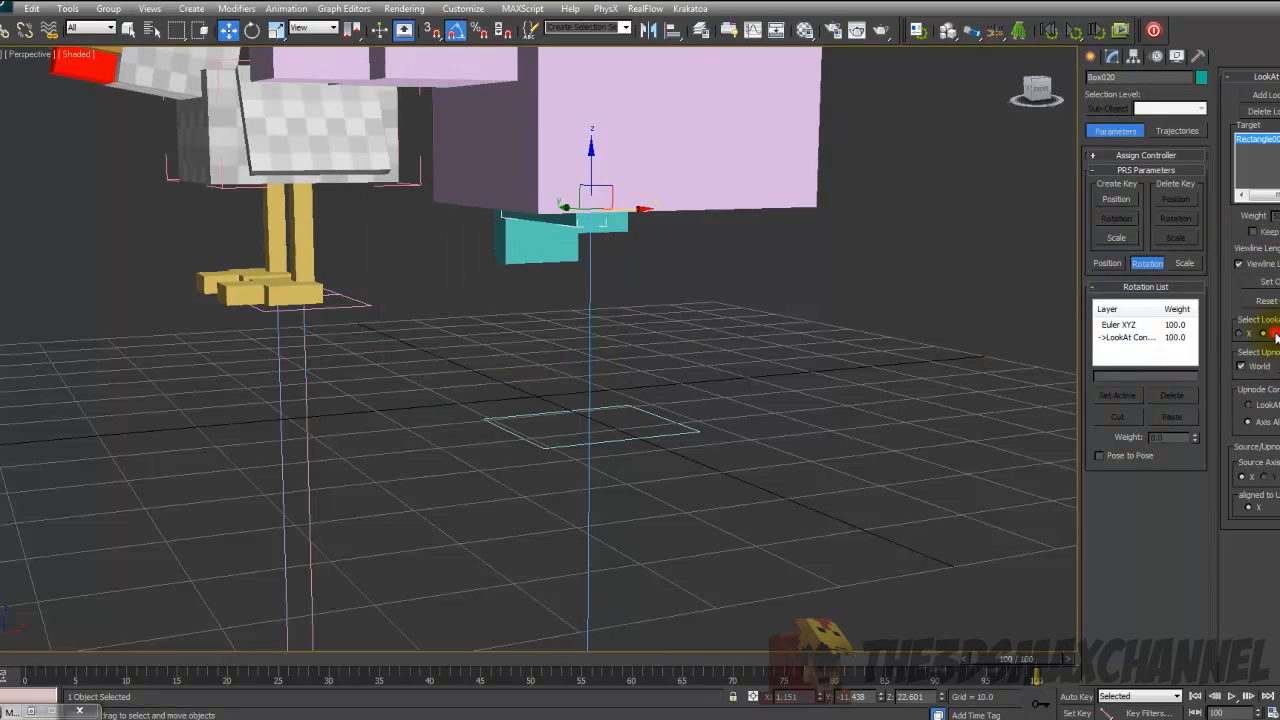
click(1279, 333)
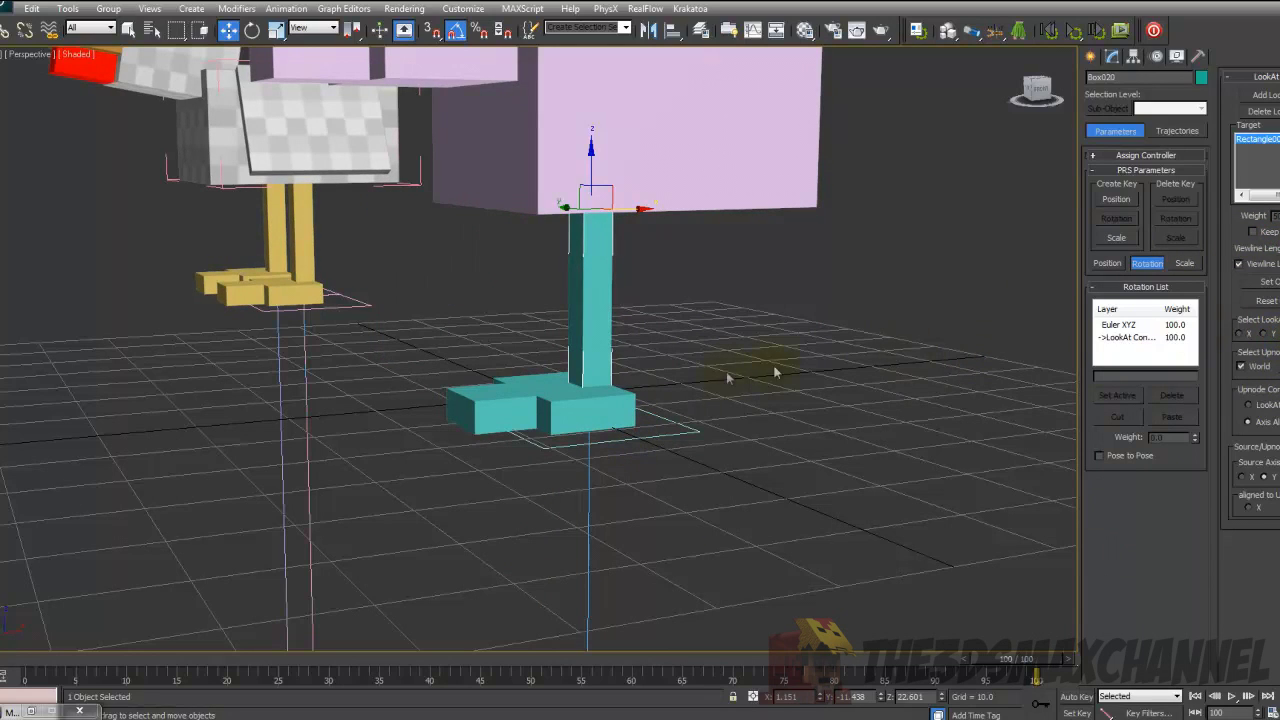
- Try moving the foot rectangle to check the Z-axis LookAt setup, undo the move, and reselect the leg box
click(627, 440)
drag(627, 417, 683, 378)
key(ctrl+z)
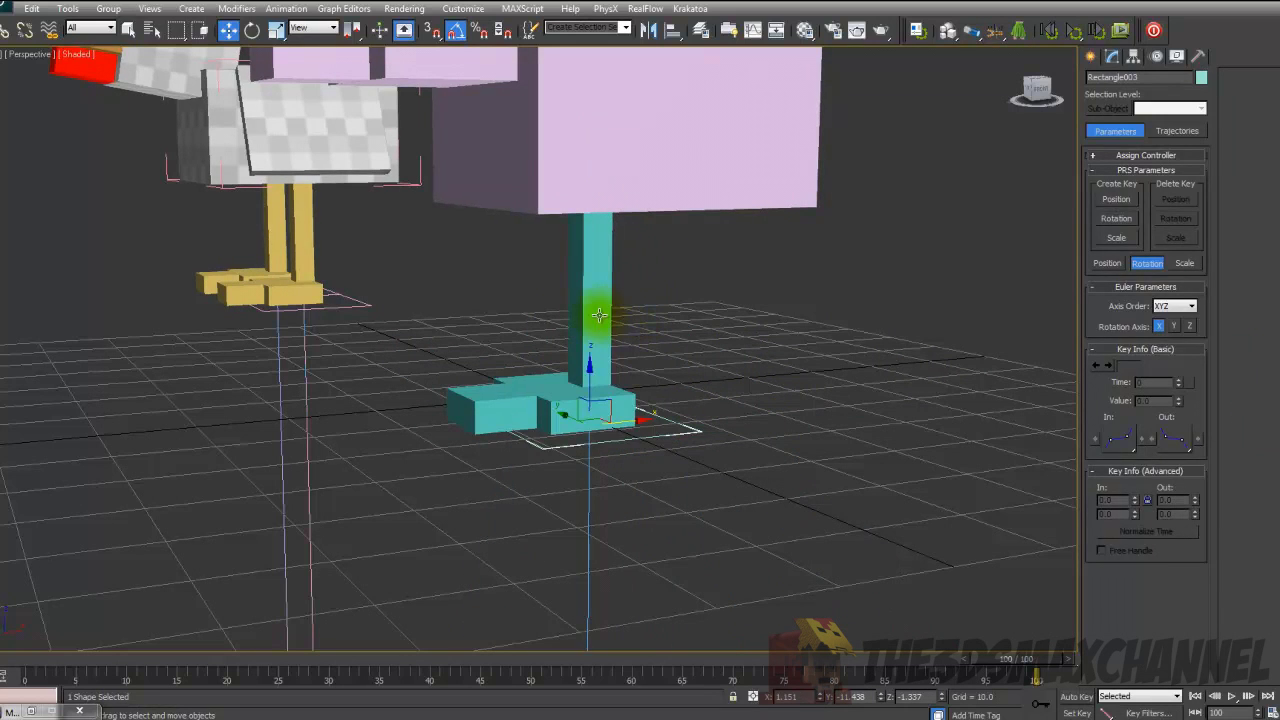
click(599, 316)
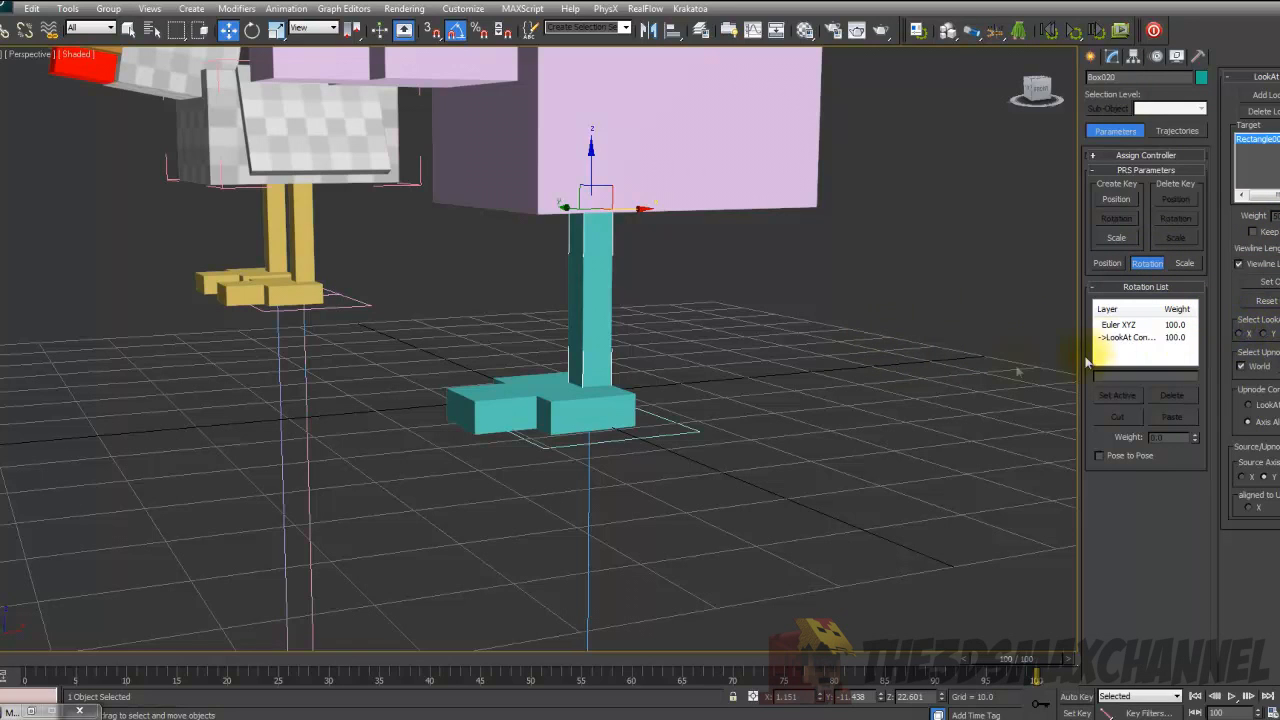
- Try reversing the leg constraint's LookAt direction, and restore the leg so it points down at the foot rectangle
scroll(931, 334, up, 3)
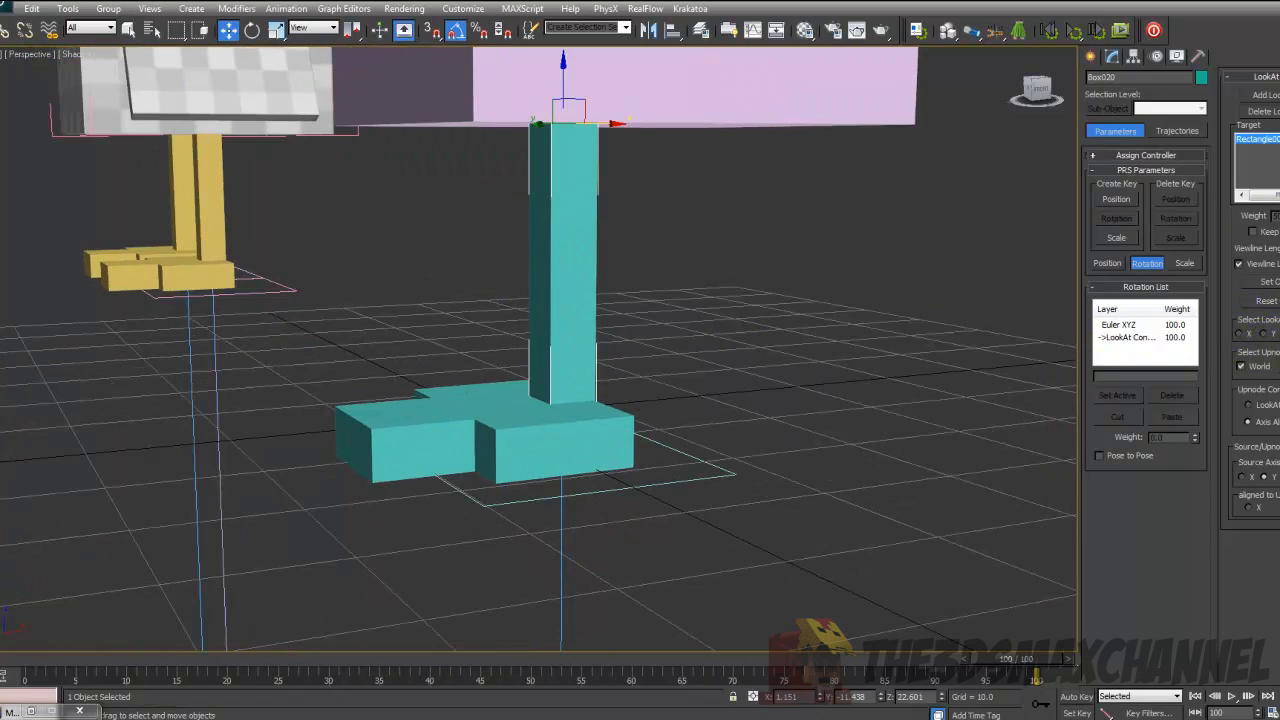
scroll(674, 361, down, 3)
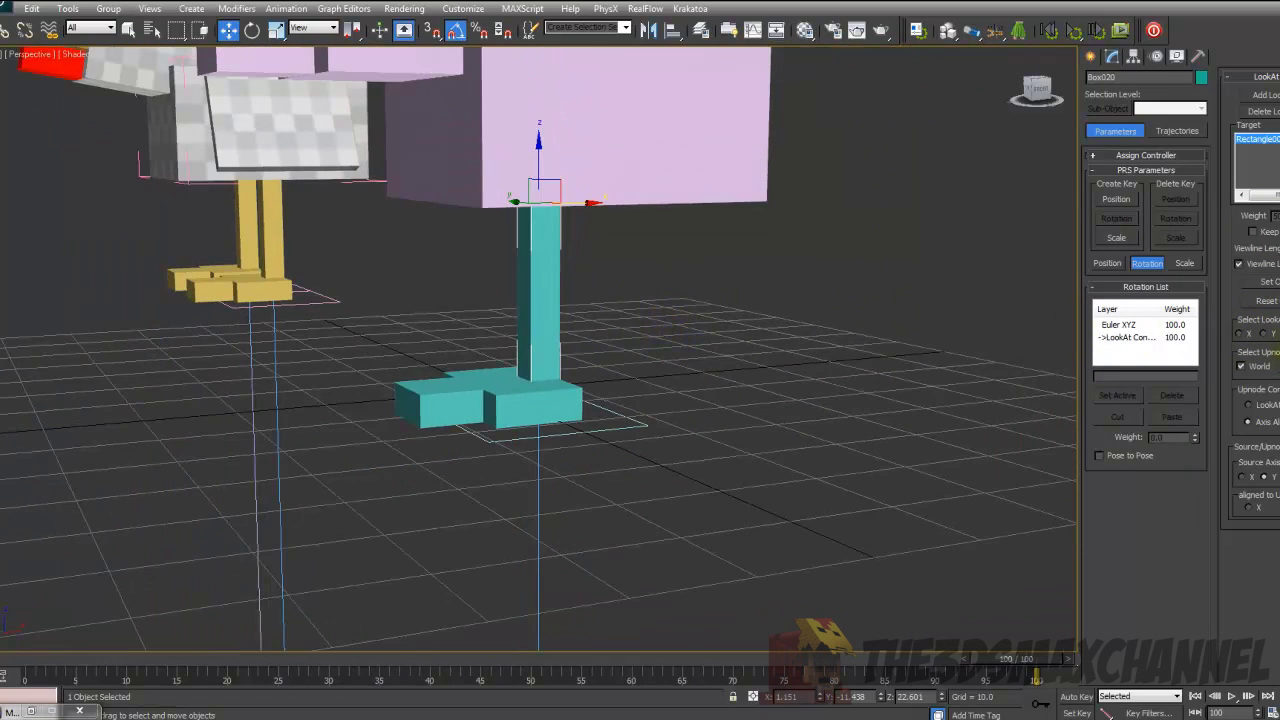
click(1278, 333)
middle_drag(722, 306, 740, 463)
key(F3)
scroll(660, 340, up, 3)
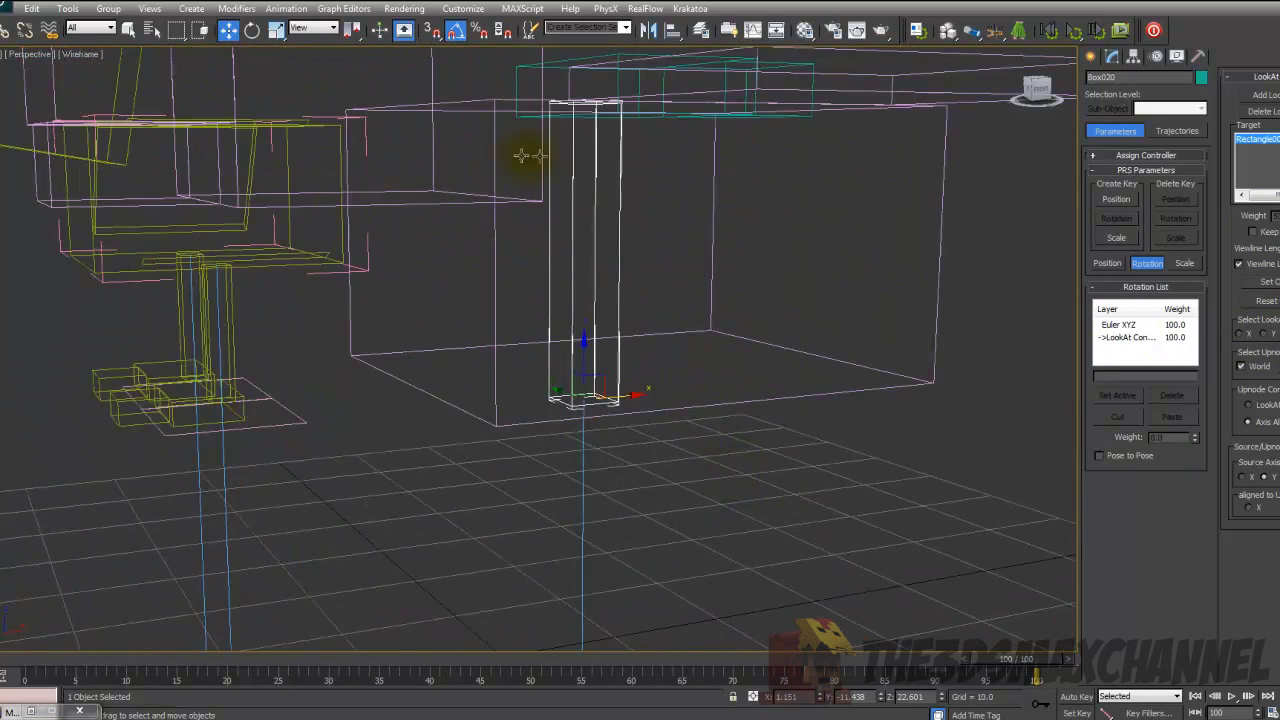
middle_drag(628, 405, 518, 264)
scroll(518, 263, down, 5)
middle_drag(609, 294, 618, 262)
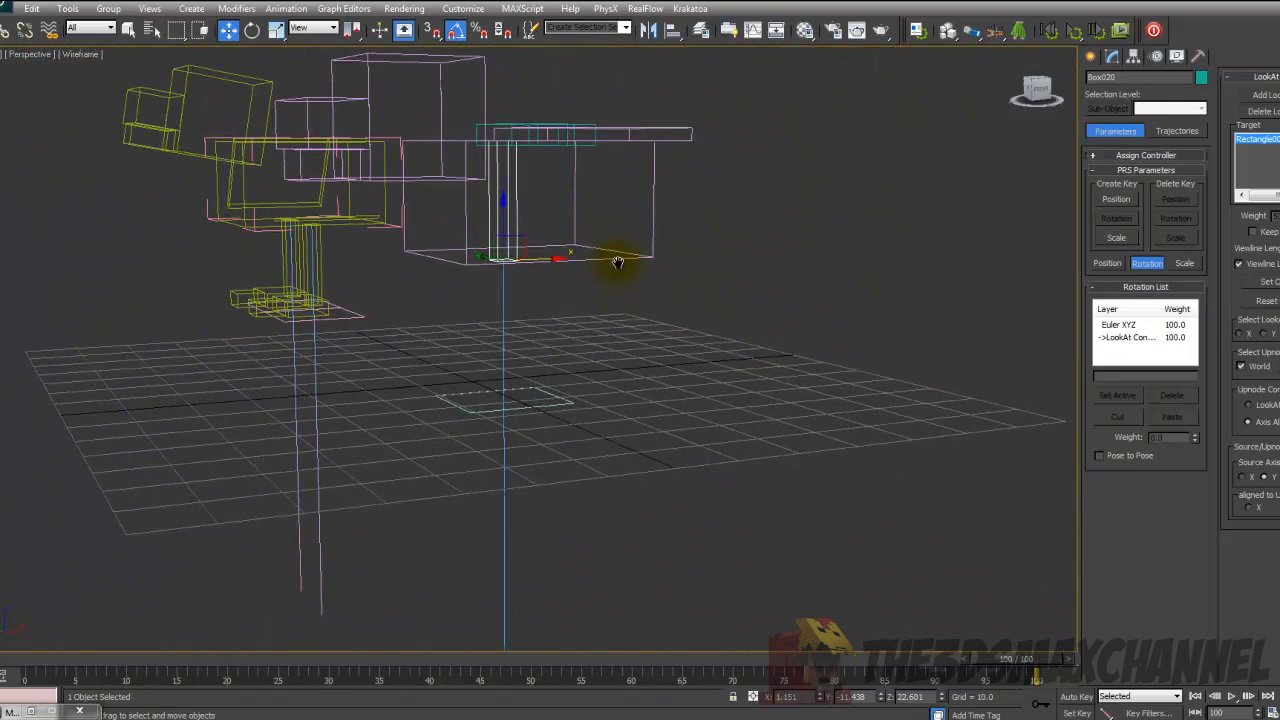
click(82, 55)
click(100, 86)
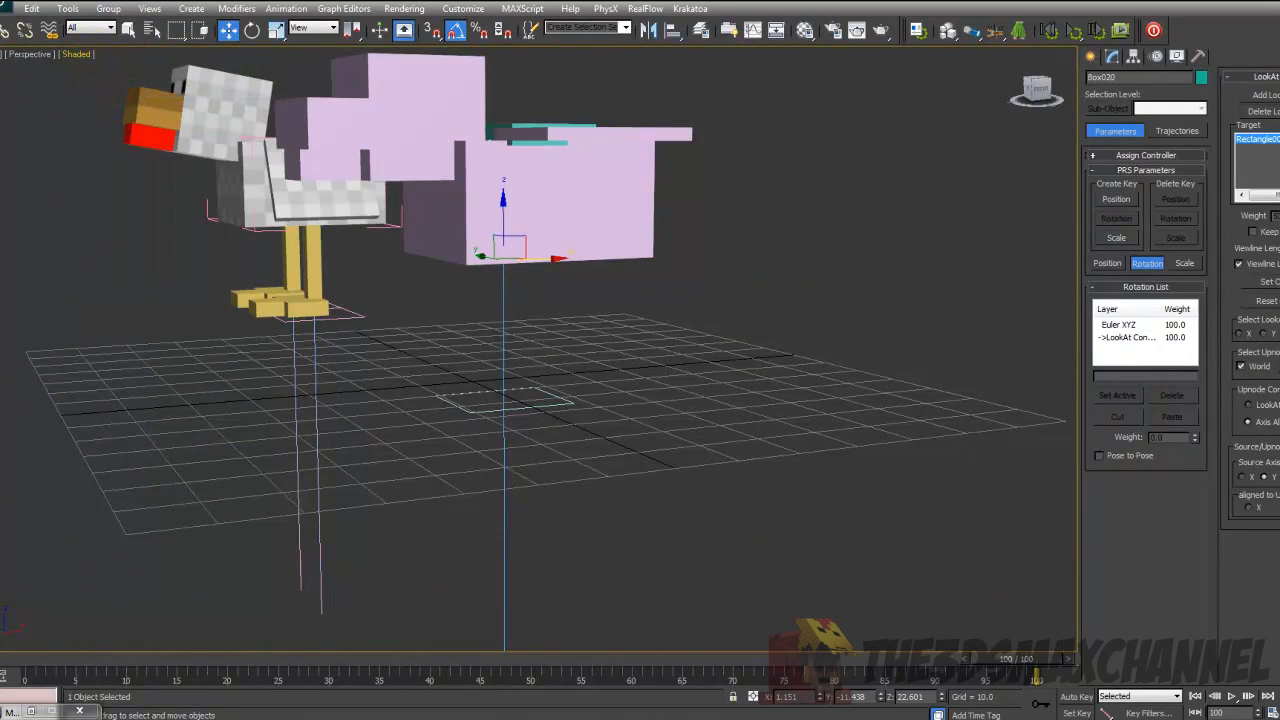
click(1278, 333)
middle_drag(848, 360, 820, 323)
scroll(817, 323, up, 4)
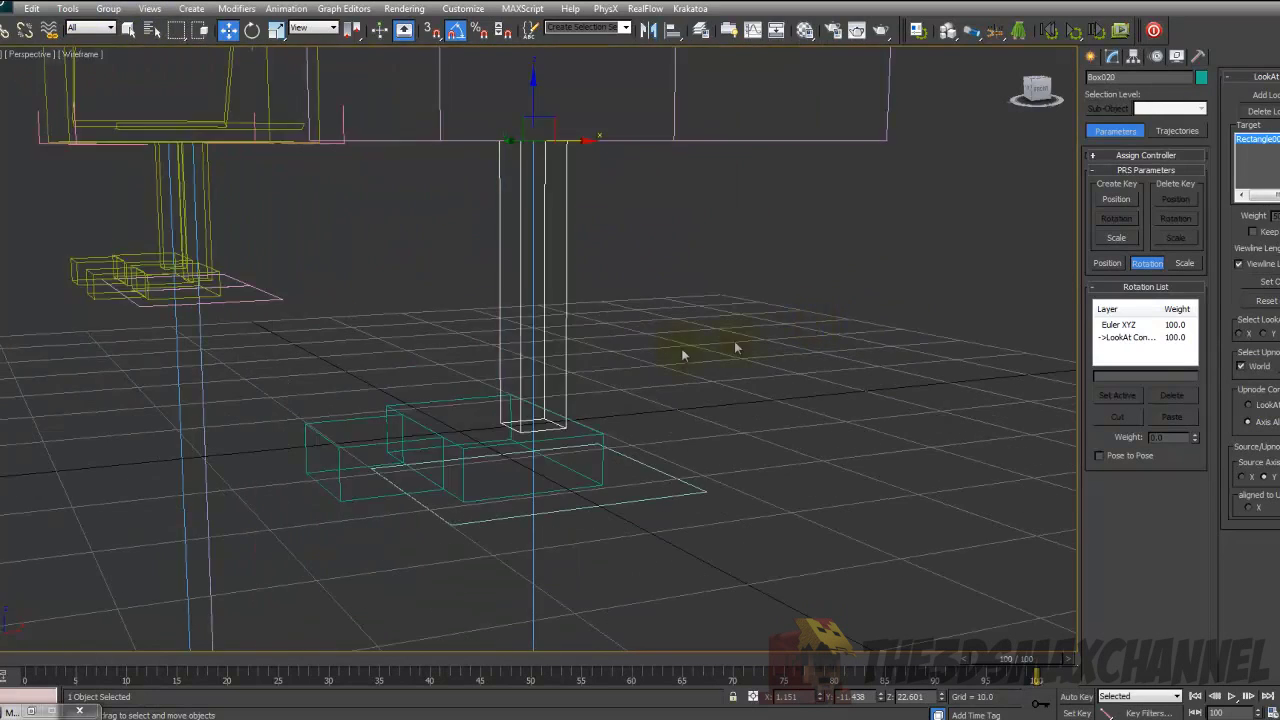
- Test the leg's LookAt tracking by moving the foot rectangle around in shaded view, cancelling the moves
scroll(672, 325, down, 2)
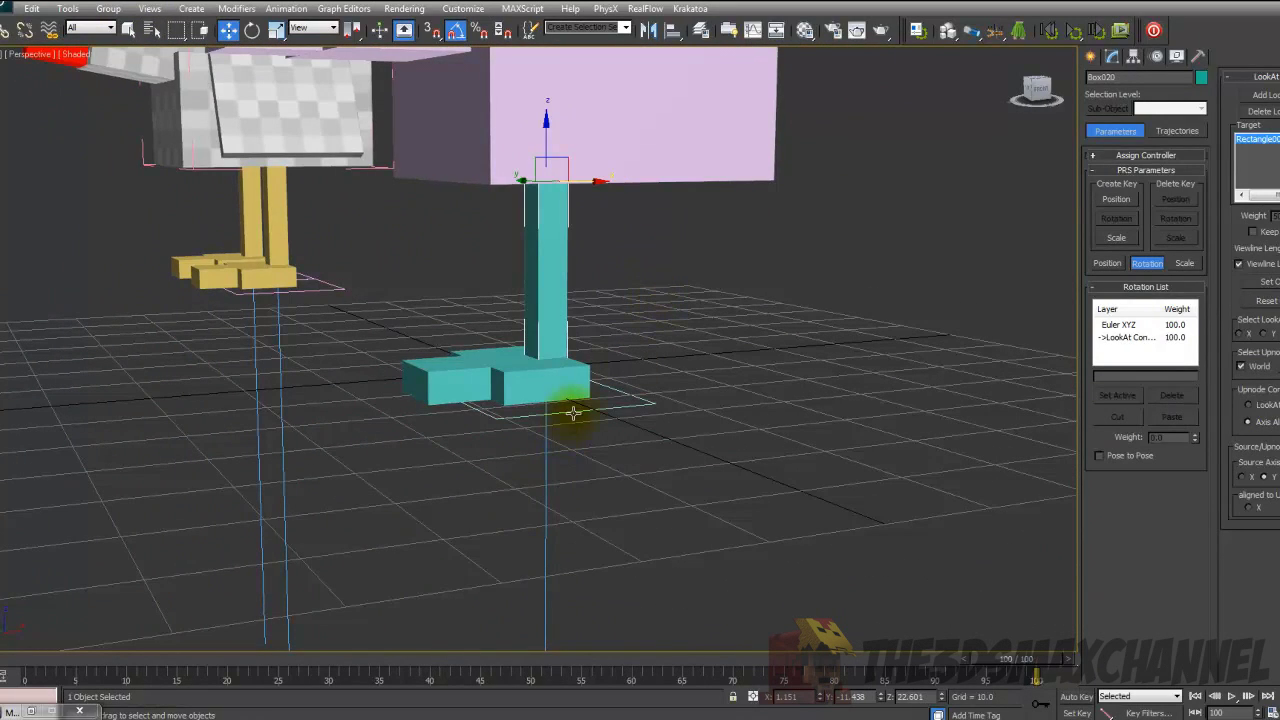
drag(573, 412, 593, 383)
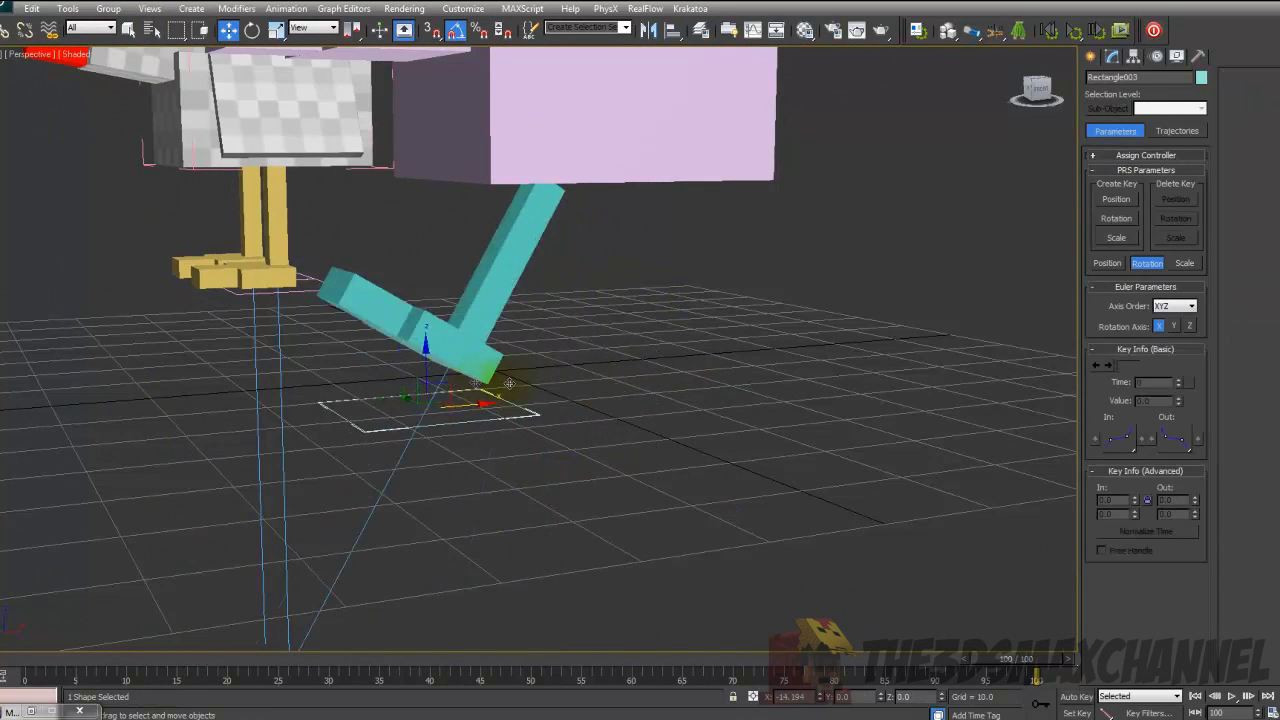
mouse_move(634, 400)
alt+middle_down()
mouse_move(640, 380)
mouse_move(634, 474)
mouse_move(568, 357)
alt+middle_up()
scroll(634, 474, up, 4)
click(556, 338)
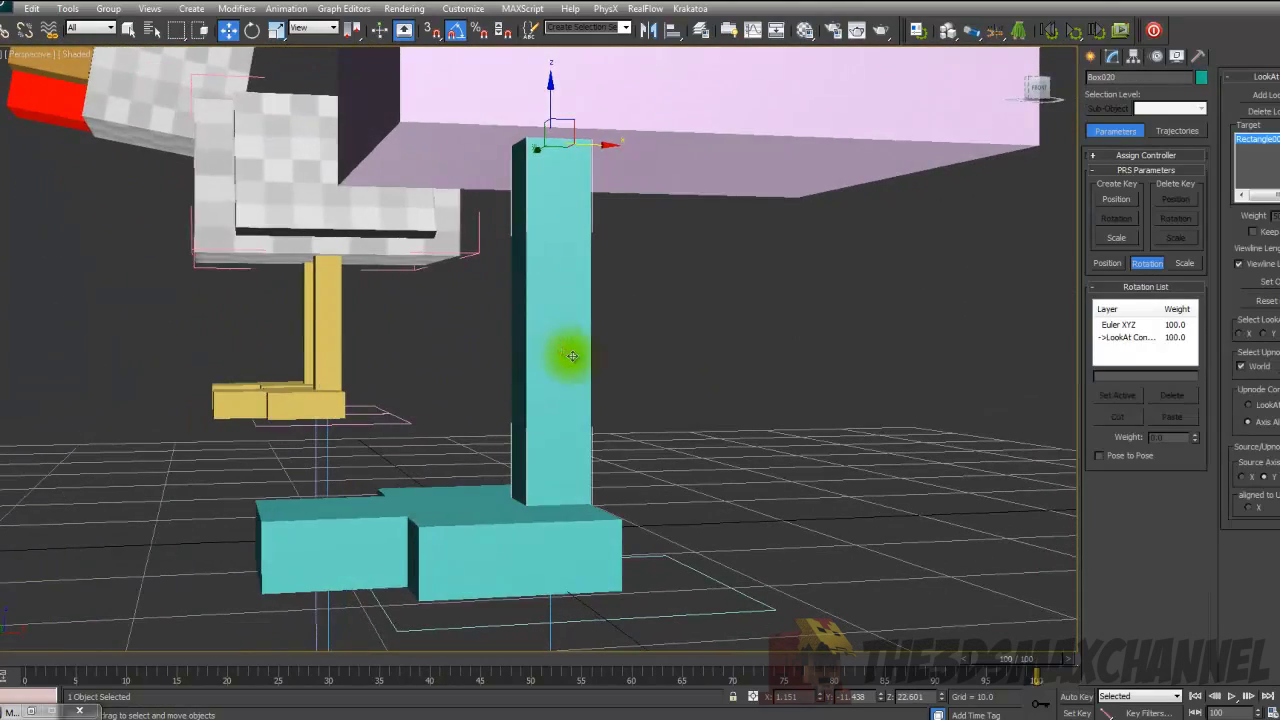
key(F3)
click(628, 618)
key(F3)
drag(594, 579, 674, 551)
right_click(674, 551)
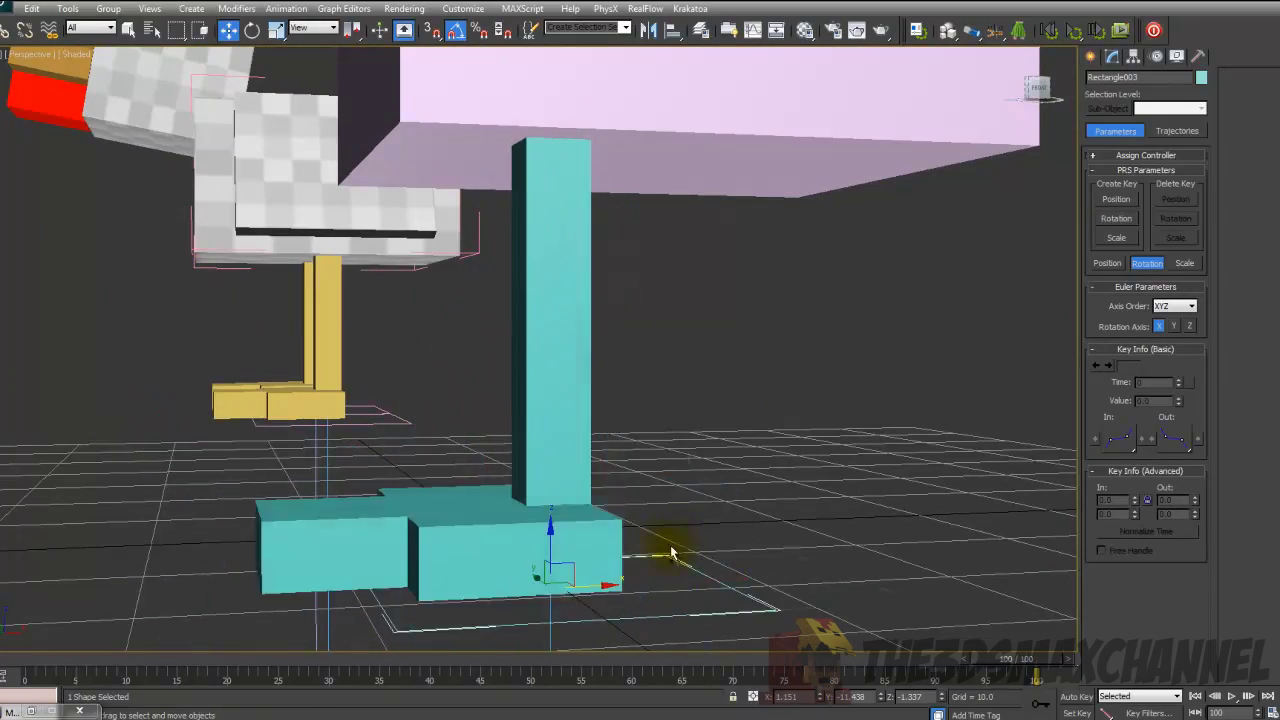
- Clear the selection and examine the new leg, foot and control rectangle beneath the pink body from several angles
alt+middle_drag(674, 551, 591, 449)
scroll(677, 534, down, 5)
scroll(572, 462, up, 3)
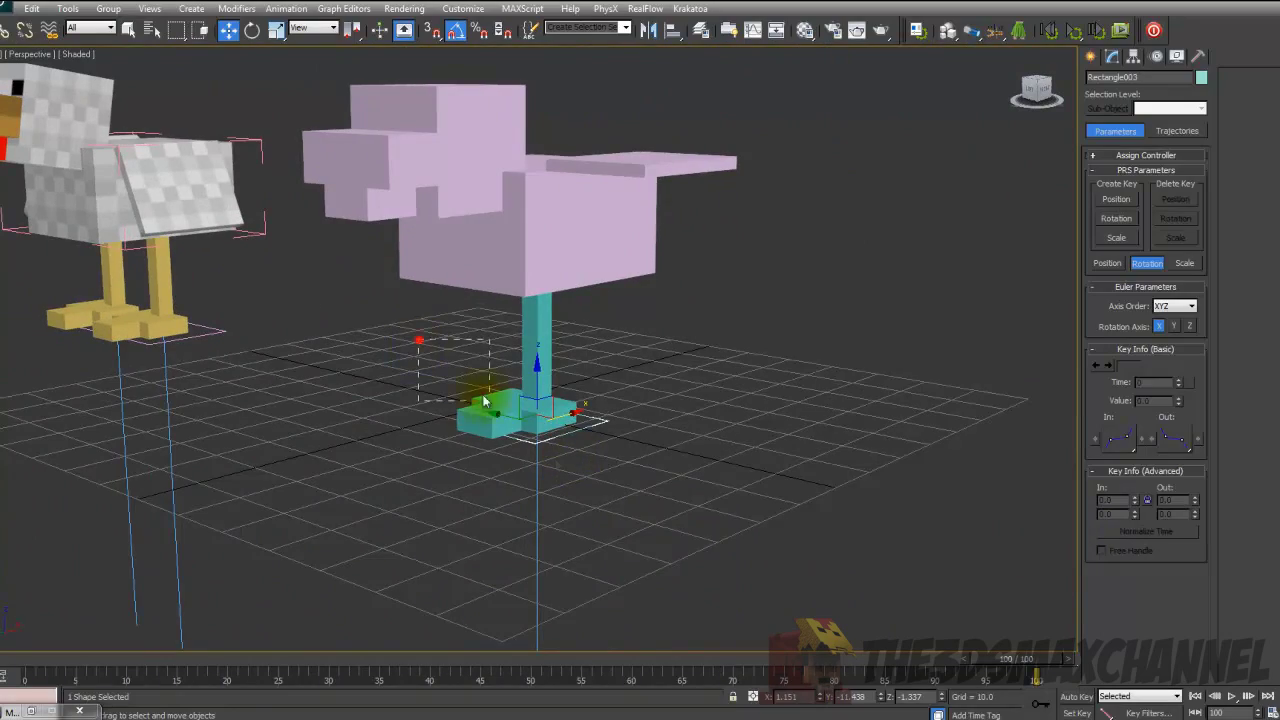
drag(484, 401, 550, 422)
click(626, 443)
scroll(626, 443, up, 3)
scroll(628, 446, down, 6)
alt+middle_drag(637, 483, 606, 503)
scroll(616, 468, up, 4)
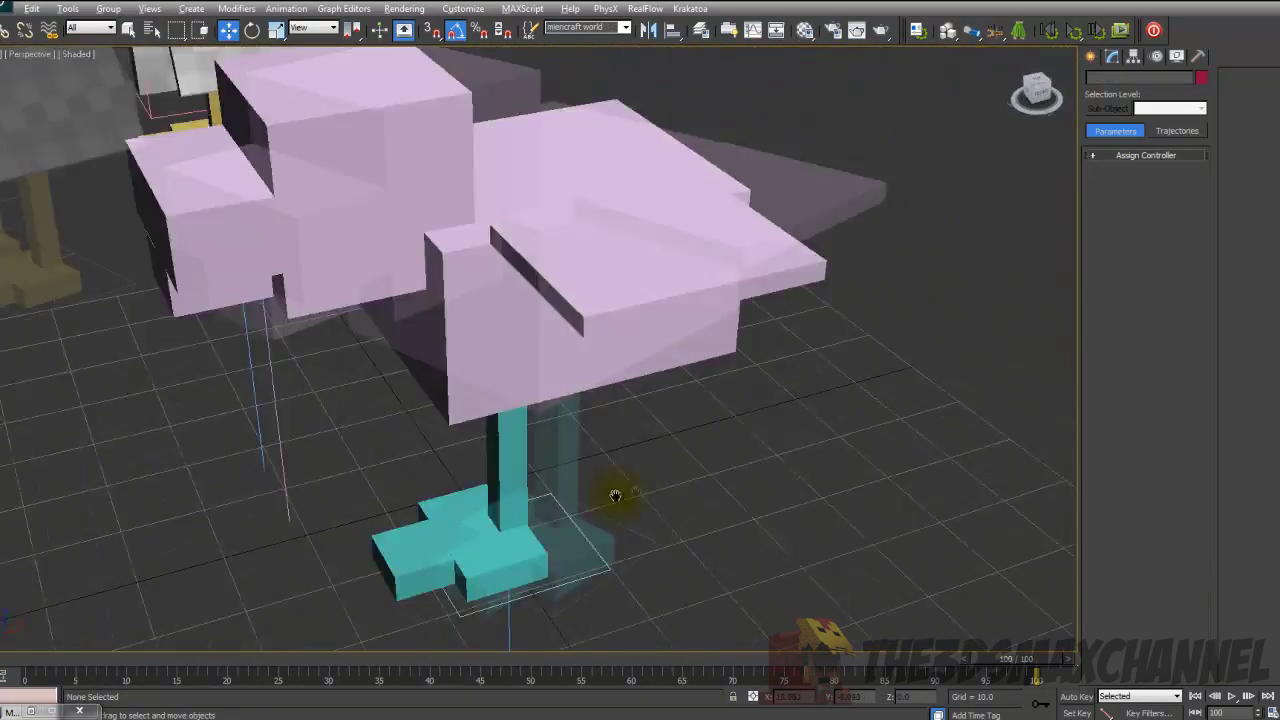
scroll(714, 491, down, 6)
scroll(640, 451, up, 5)
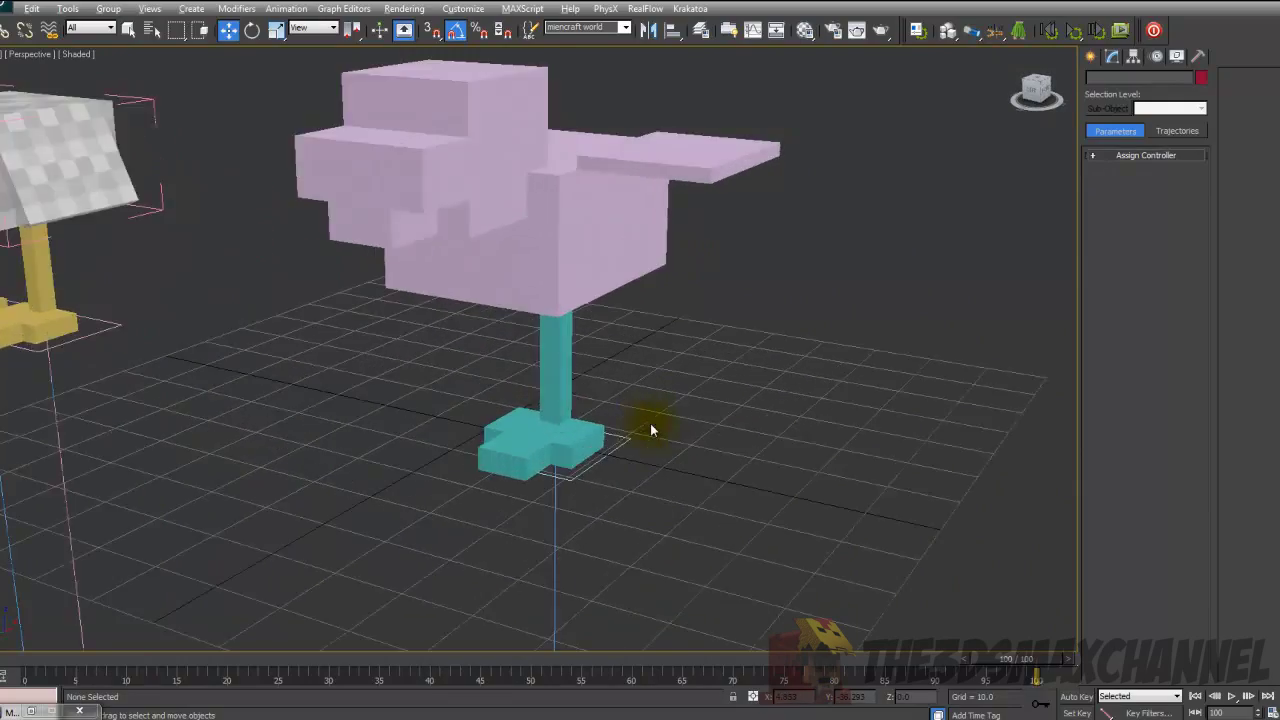
- Select the pink body box of the untextured chicken and show its modifier stack
scroll(651, 429, down, 3)
scroll(623, 409, up, 4)
alt+middle_drag(625, 459, 716, 428)
click(630, 368)
scroll(640, 372, up, 7)
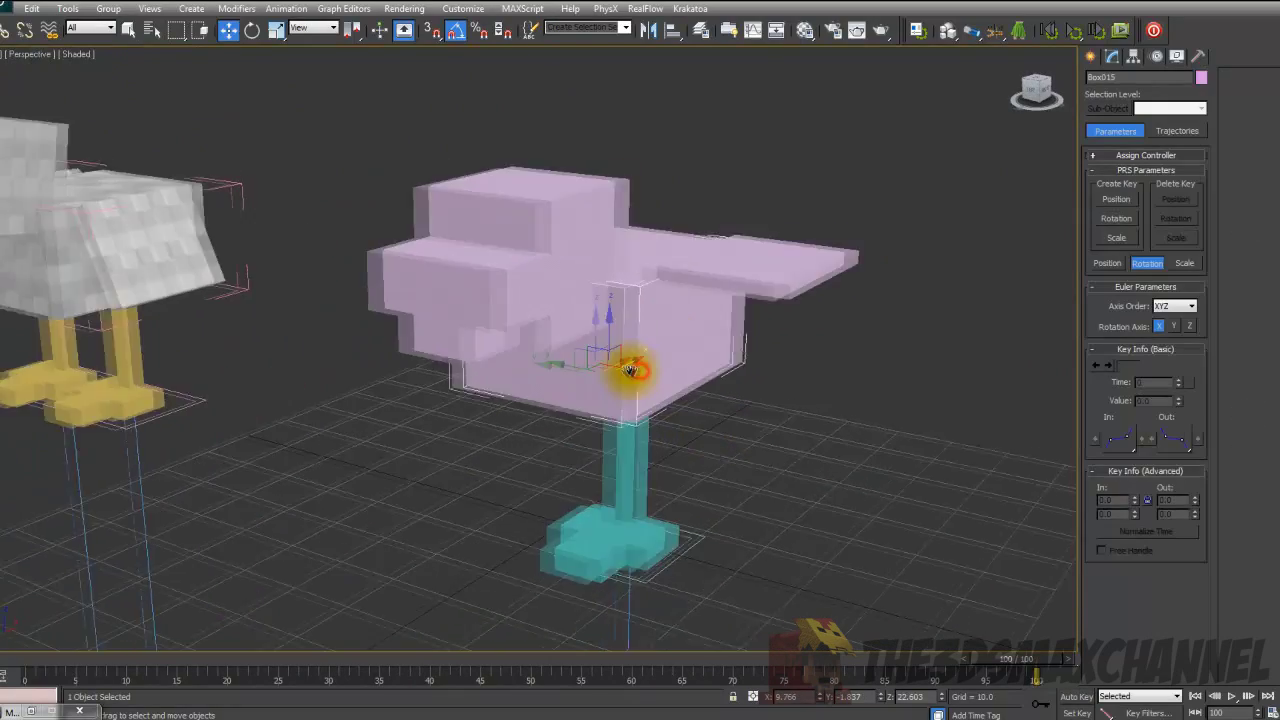
scroll(737, 337, down, 7)
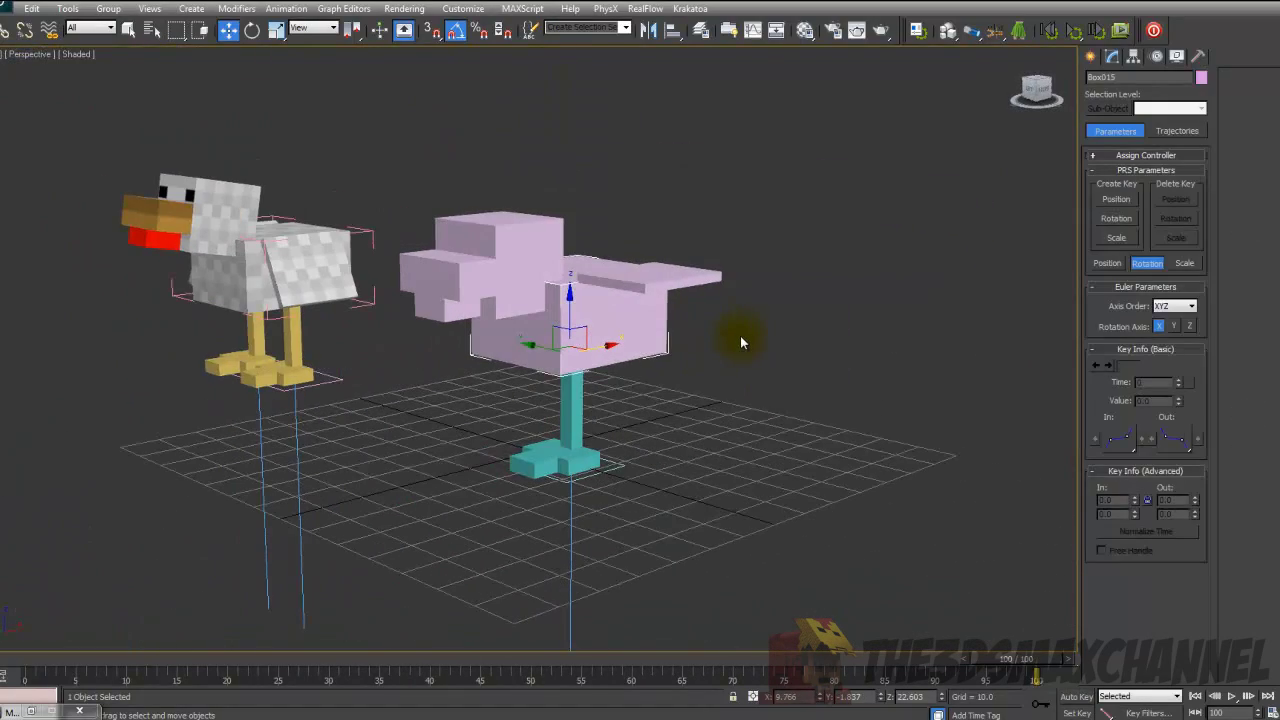
scroll(640, 340, up, 3)
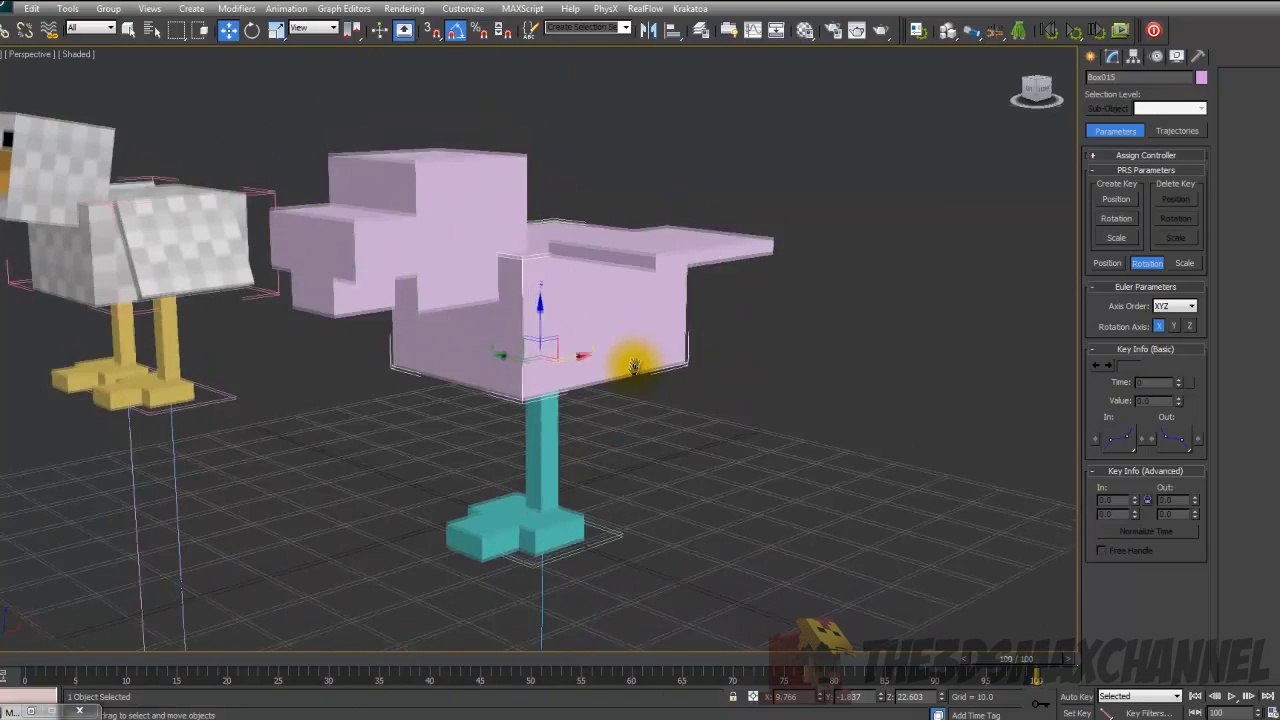
click(1111, 56)
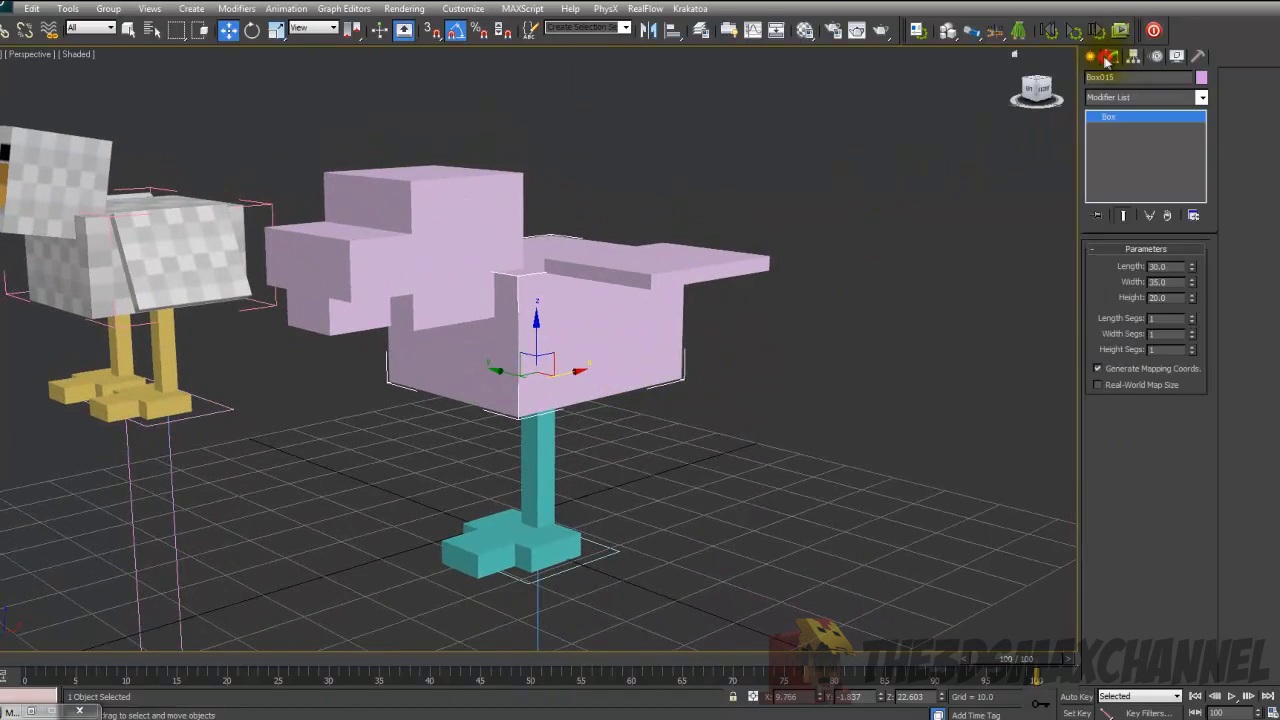
- Add an Unwrap UVW modifier to the chicken's body box
scroll(714, 323, down, 7)
scroll(737, 334, up, 7)
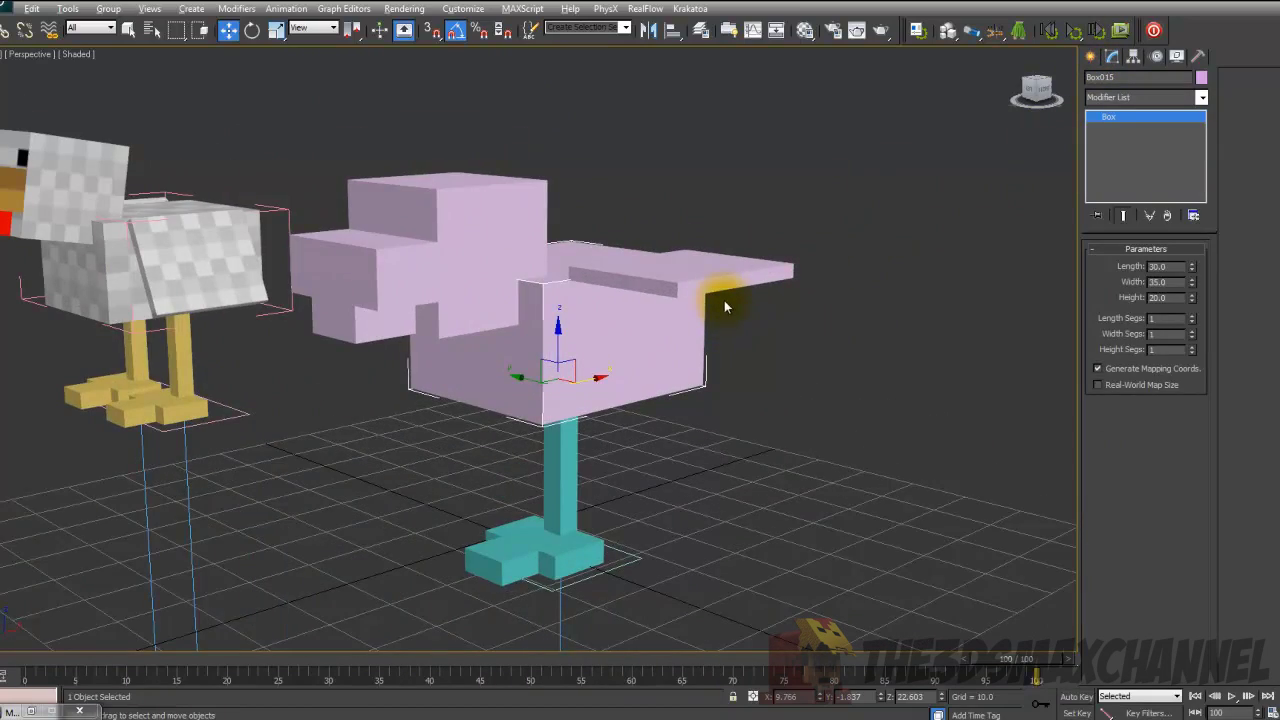
alt+middle_drag(723, 294, 749, 314)
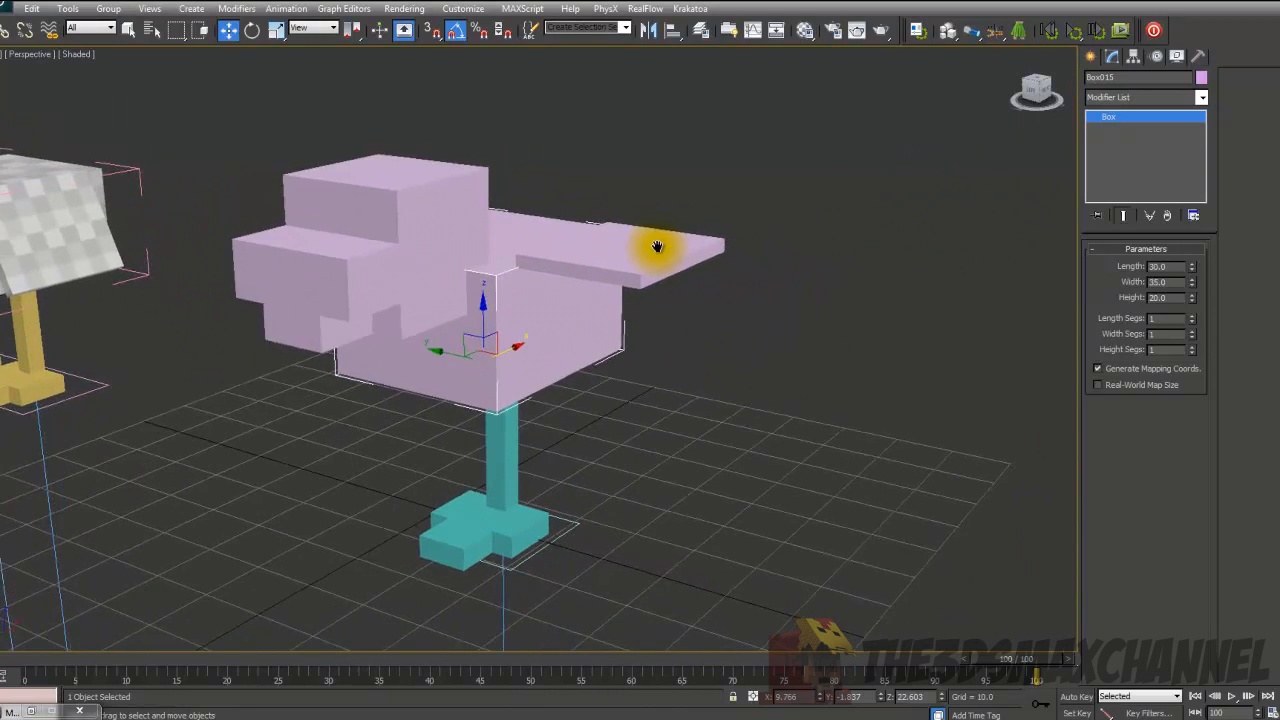
scroll(580, 291, up, 5)
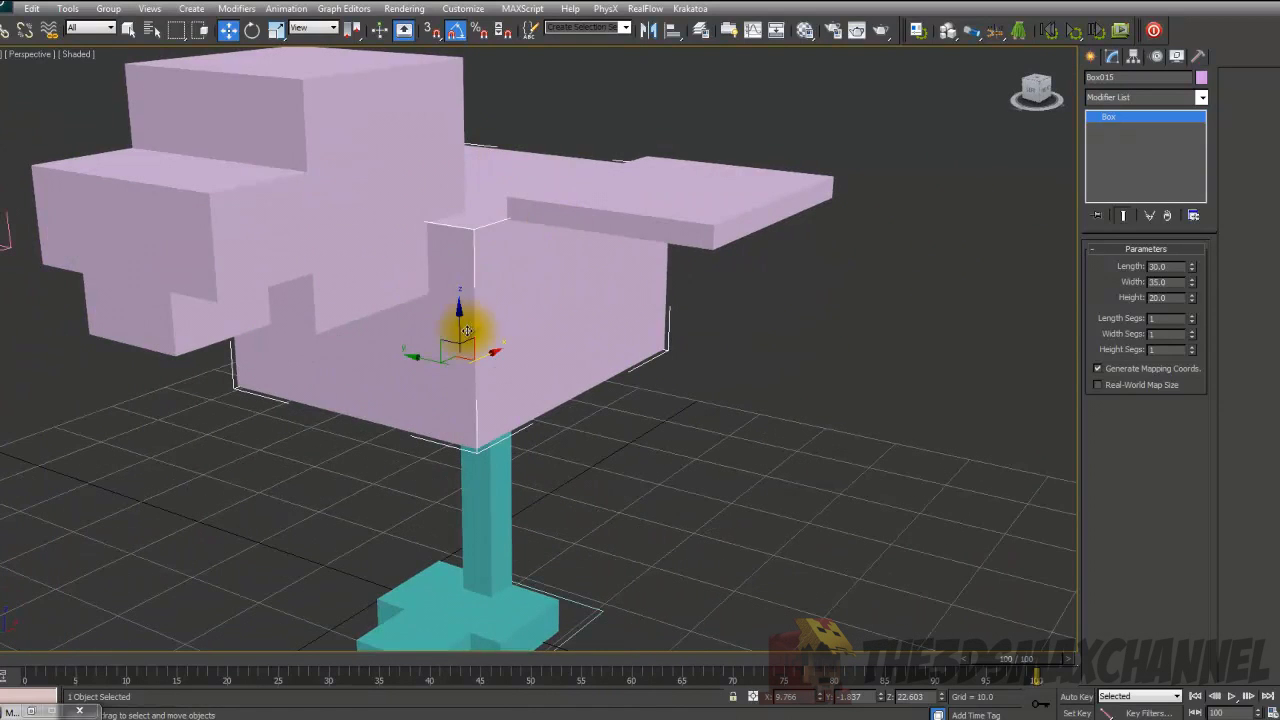
alt+middle_drag(669, 194, 570, 290)
scroll(740, 345, down, 4)
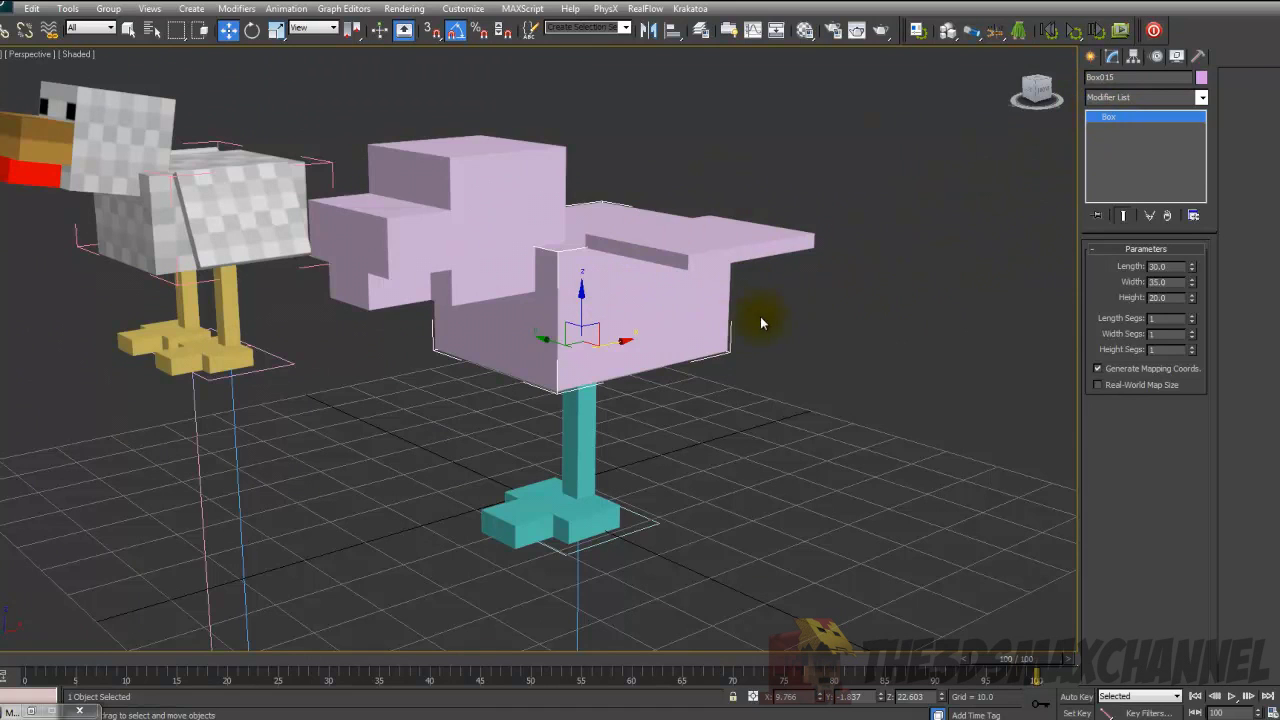
middle_drag(761, 323, 750, 332)
click(1097, 99)
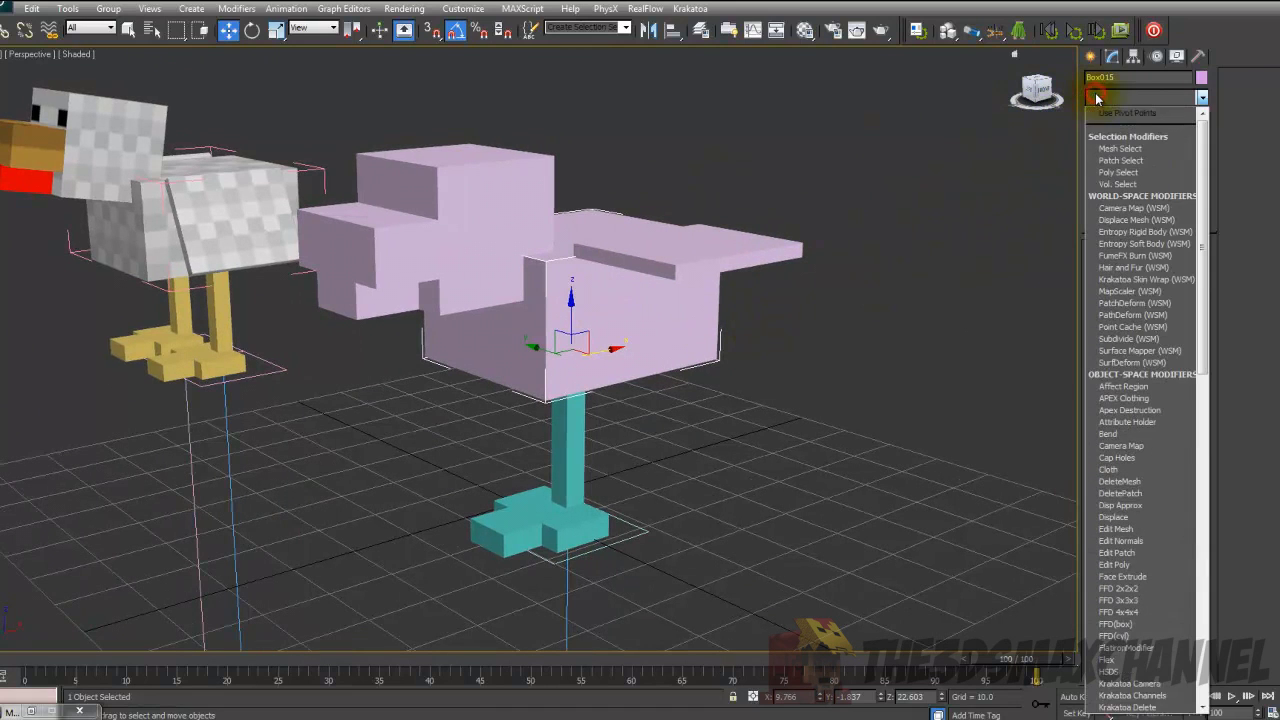
key(u)
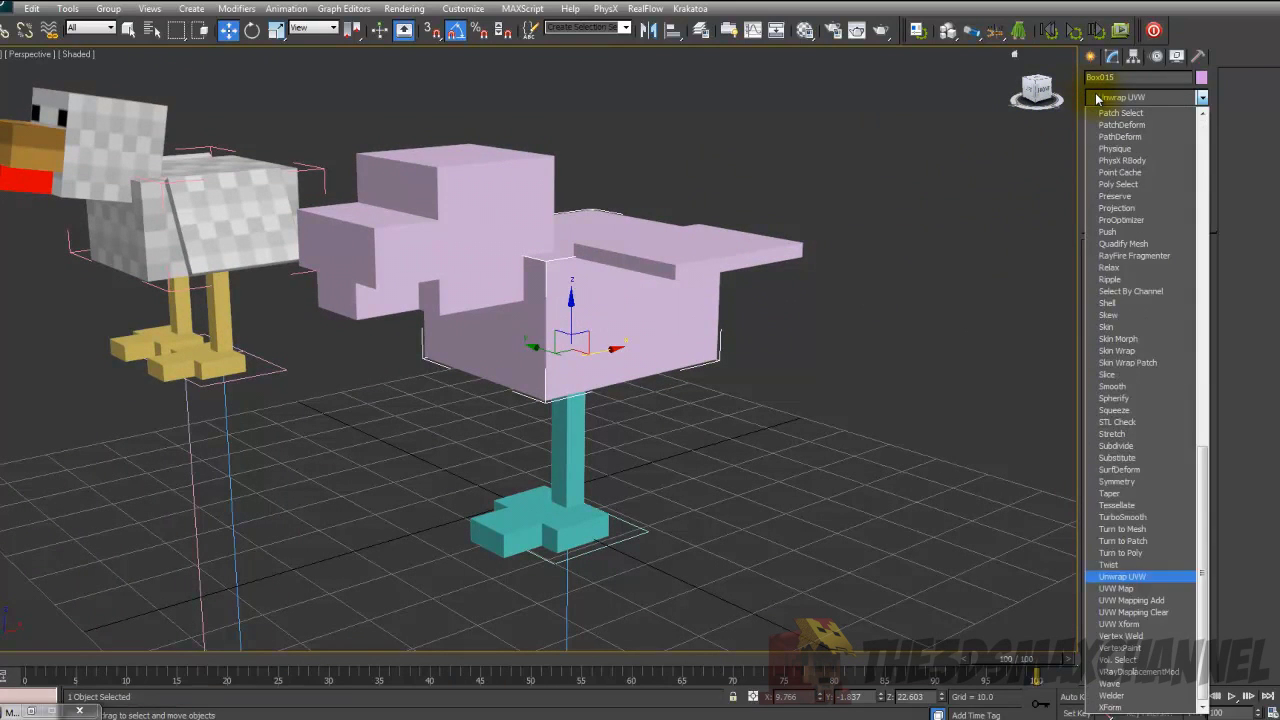
click(1146, 577)
- Switch the Unwrap UVW modifier to polygon selection and select all faces of the body box
mouse_move(858, 359)
alt+middle_down()
mouse_move(877, 357)
mouse_move(838, 370)
alt+middle_up()
click(1148, 272)
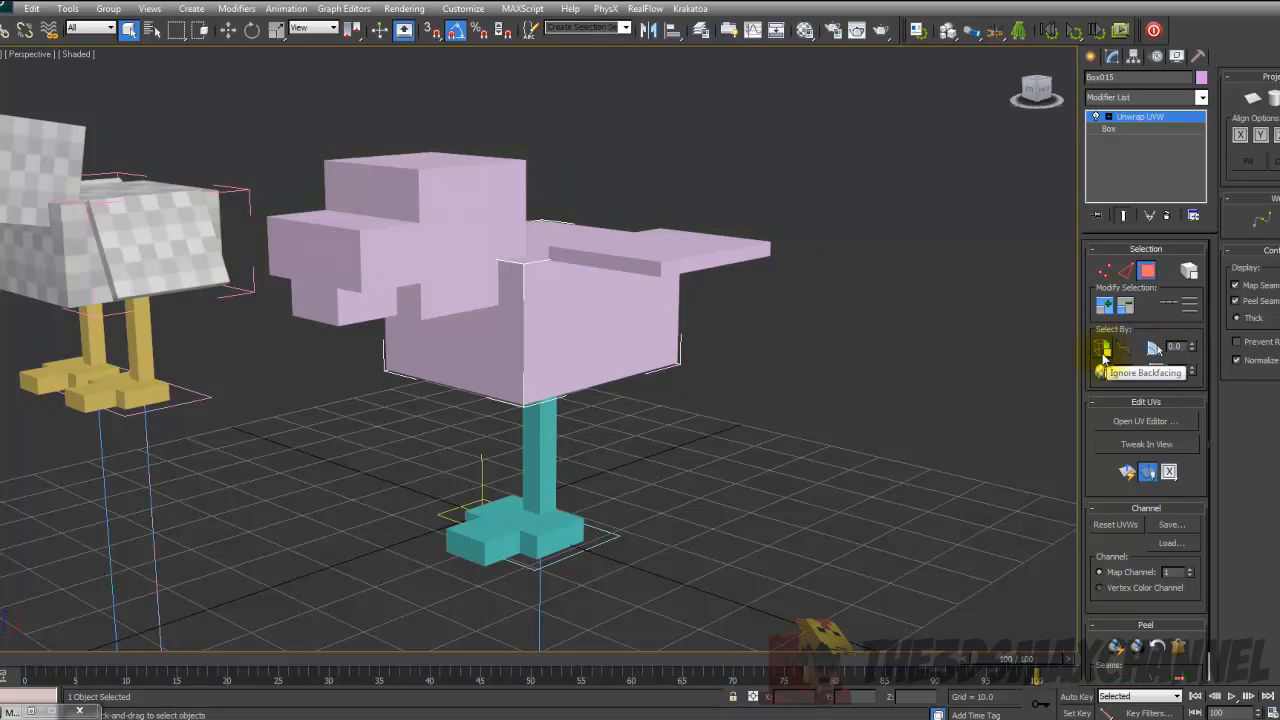
scroll(840, 332, down, 2)
scroll(829, 332, up, 4)
scroll(850, 300, down, 2)
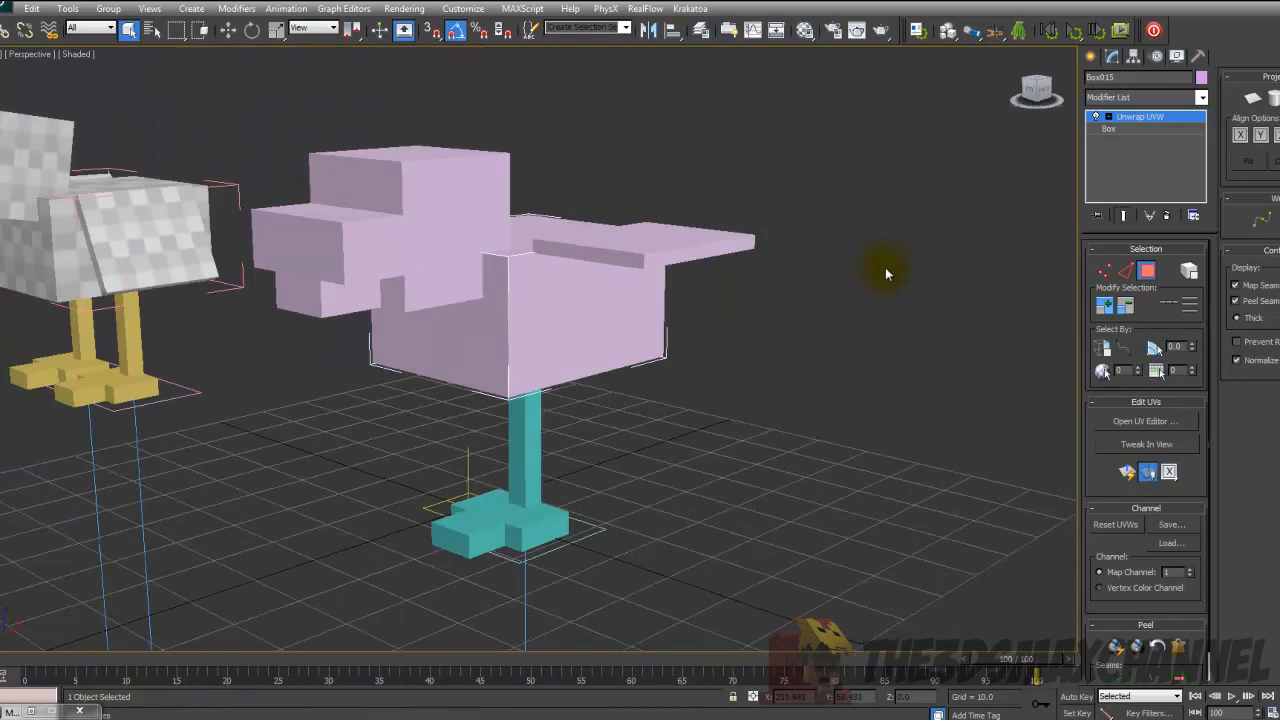
alt+middle_drag(873, 451, 924, 403)
mouse_move(837, 444)
alt+middle_down()
mouse_move(720, 437)
mouse_move(766, 451)
mouse_move(829, 437)
mouse_move(825, 423)
alt+middle_up()
alt+middle_drag(863, 466, 915, 486)
drag(877, 471, 281, 118)
- Check the face selection in wireframe, return to shaded display, and open the body's UV editor briefly before minimizing it
key(F3)
key(F3)
key(F3)
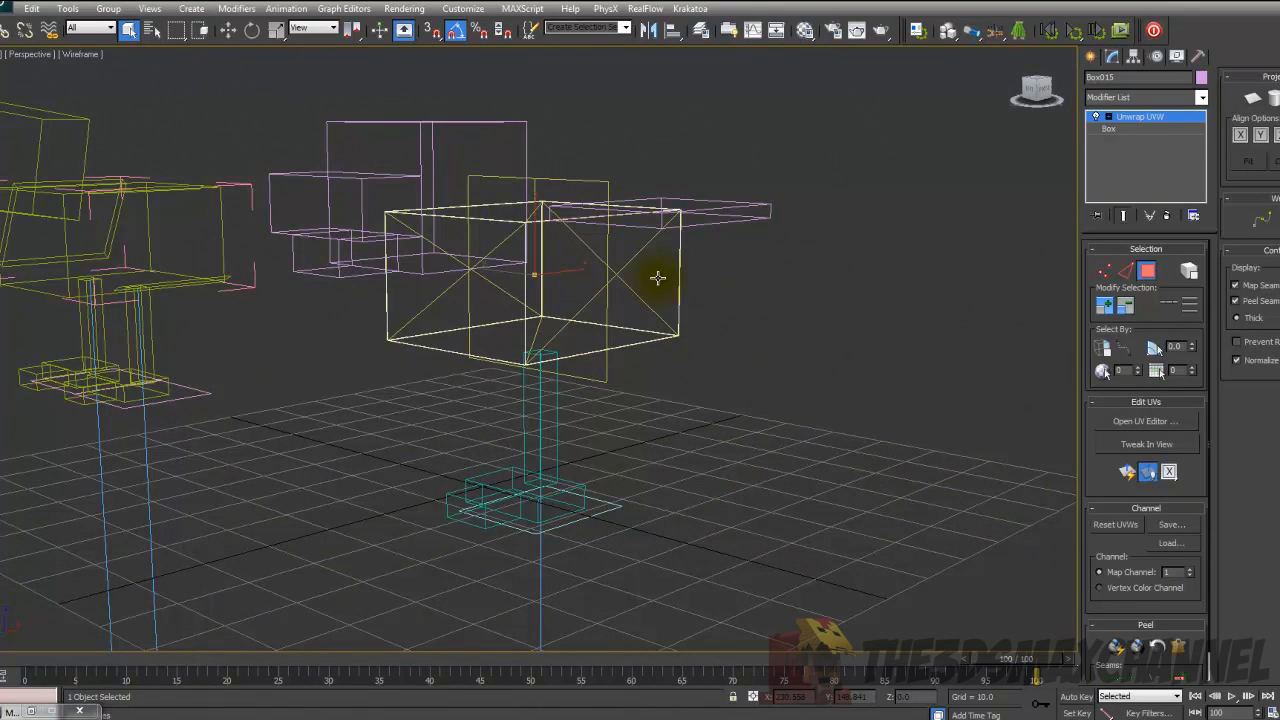
key(F3)
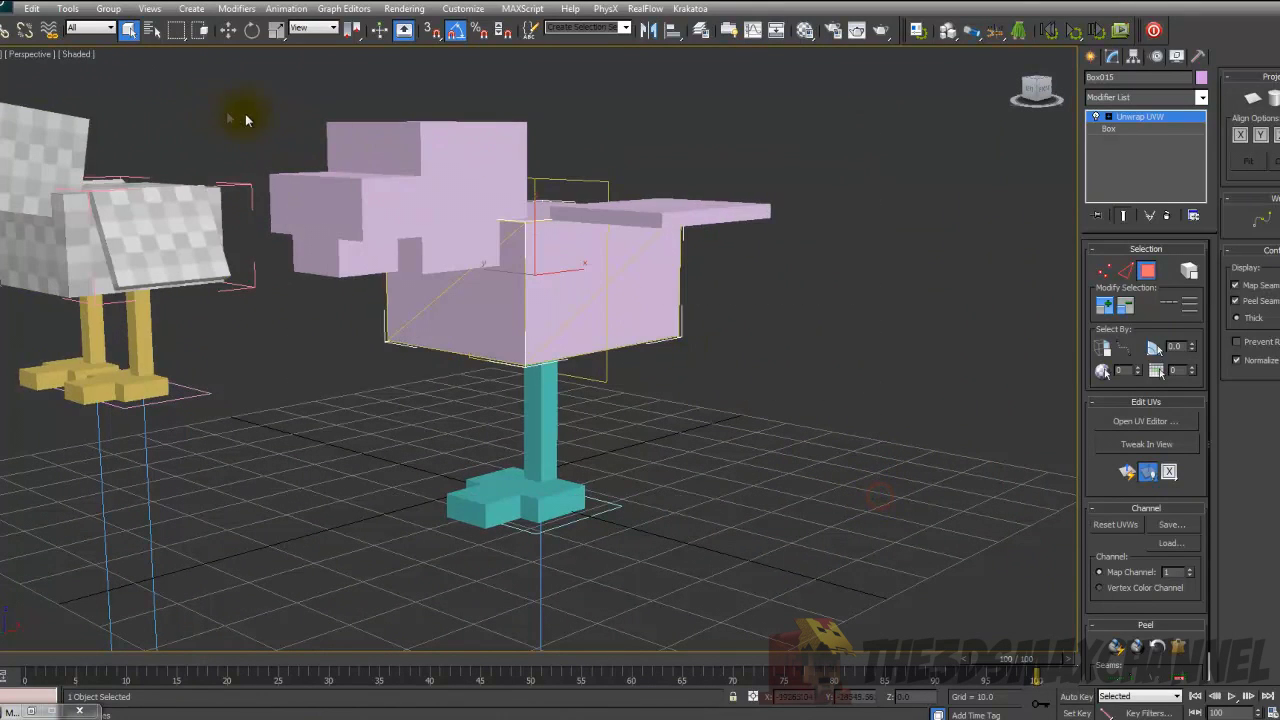
key(F3)
key(F3)
click(1178, 427)
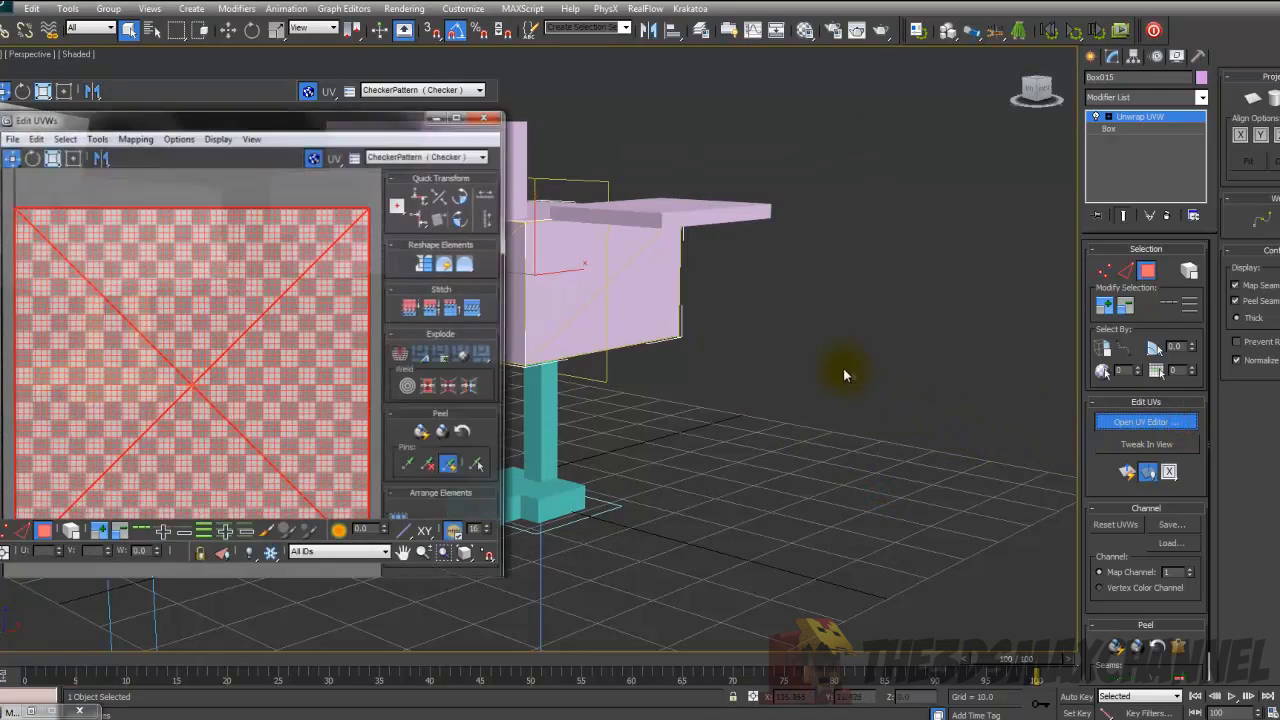
click(432, 51)
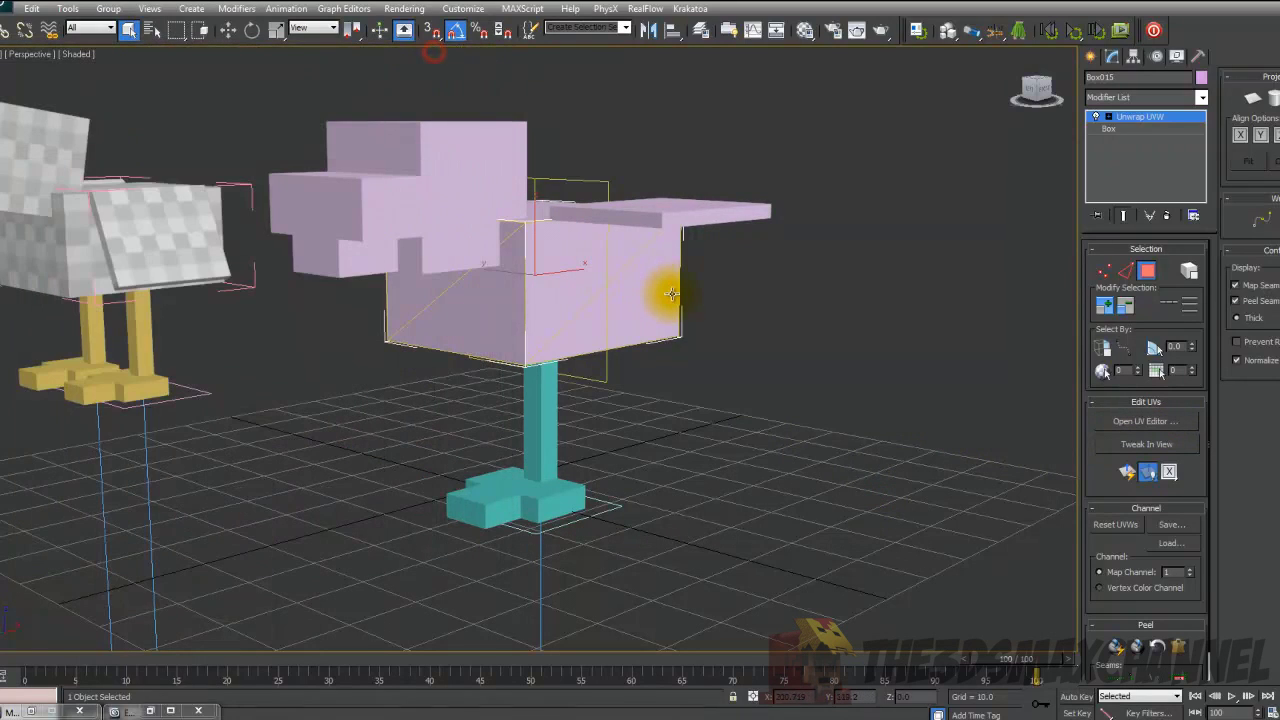
- Assign the textured 01 - Default material to the chicken's body box
key(m)
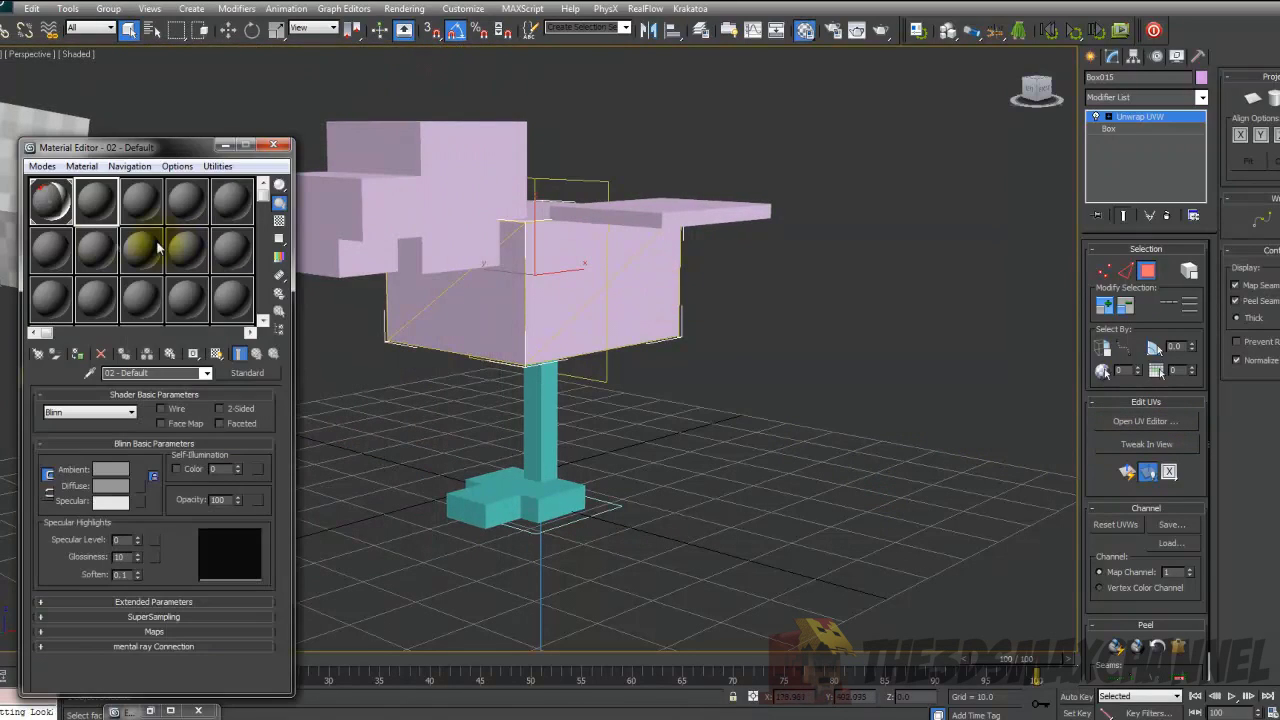
click(48, 218)
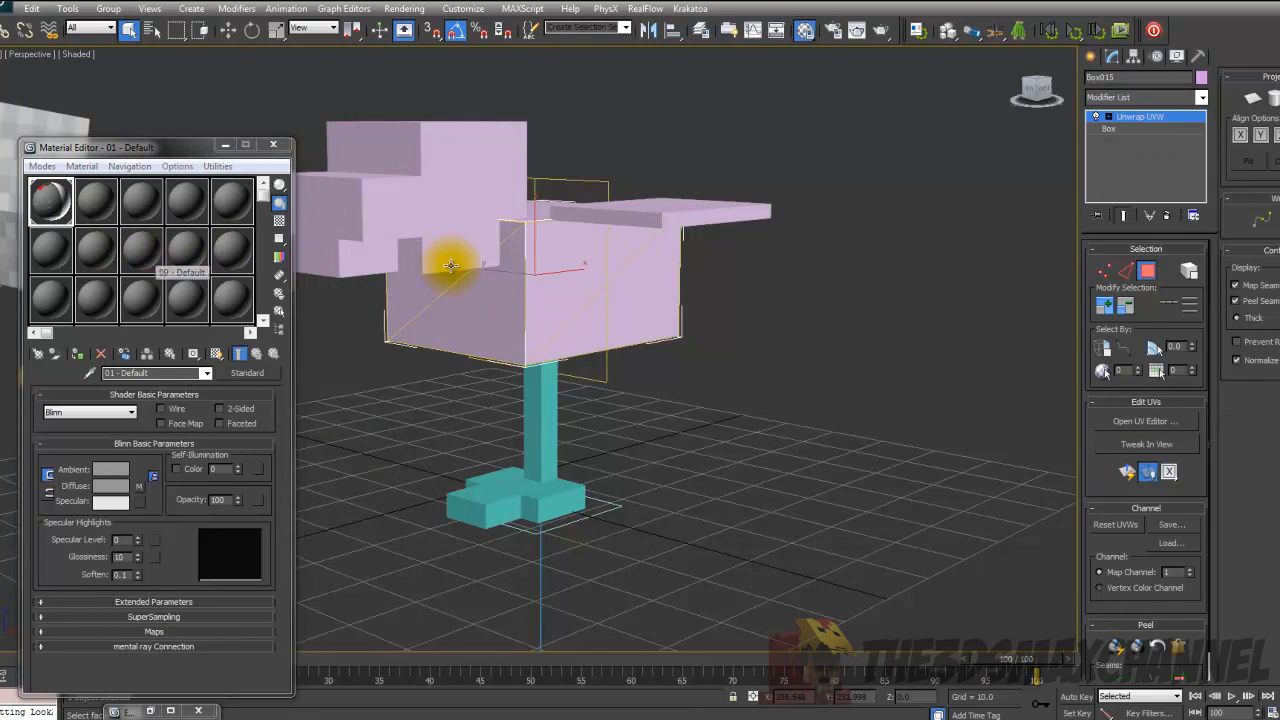
scroll(486, 251, down, 5)
scroll(530, 283, up, 8)
scroll(541, 290, down, 4)
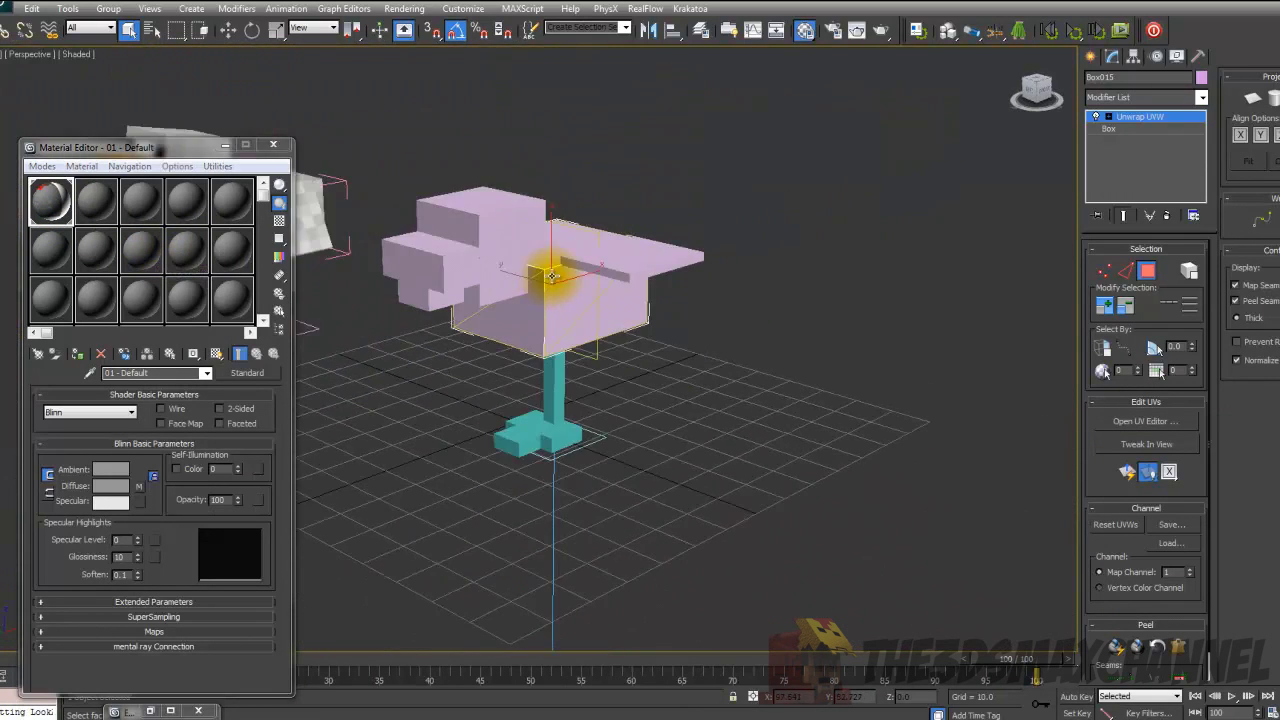
scroll(555, 285, up, 5)
scroll(586, 366, down, 4)
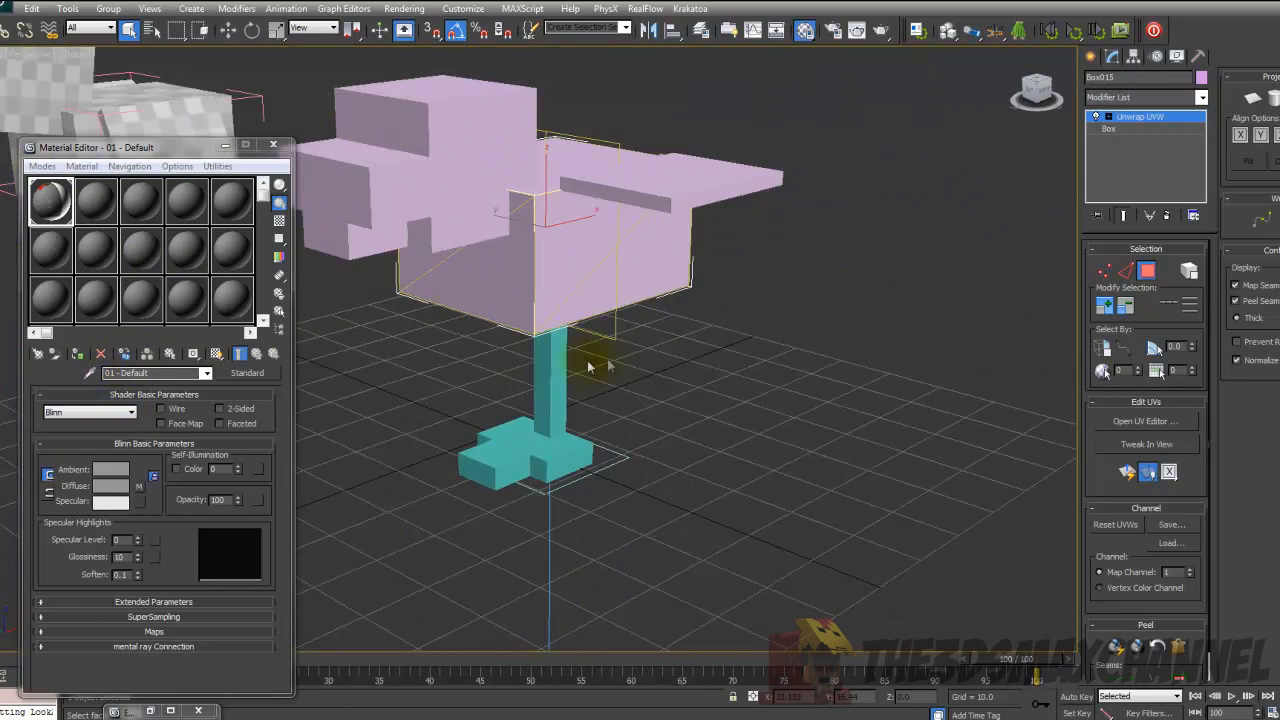
scroll(586, 366, up, 2)
click(77, 354)
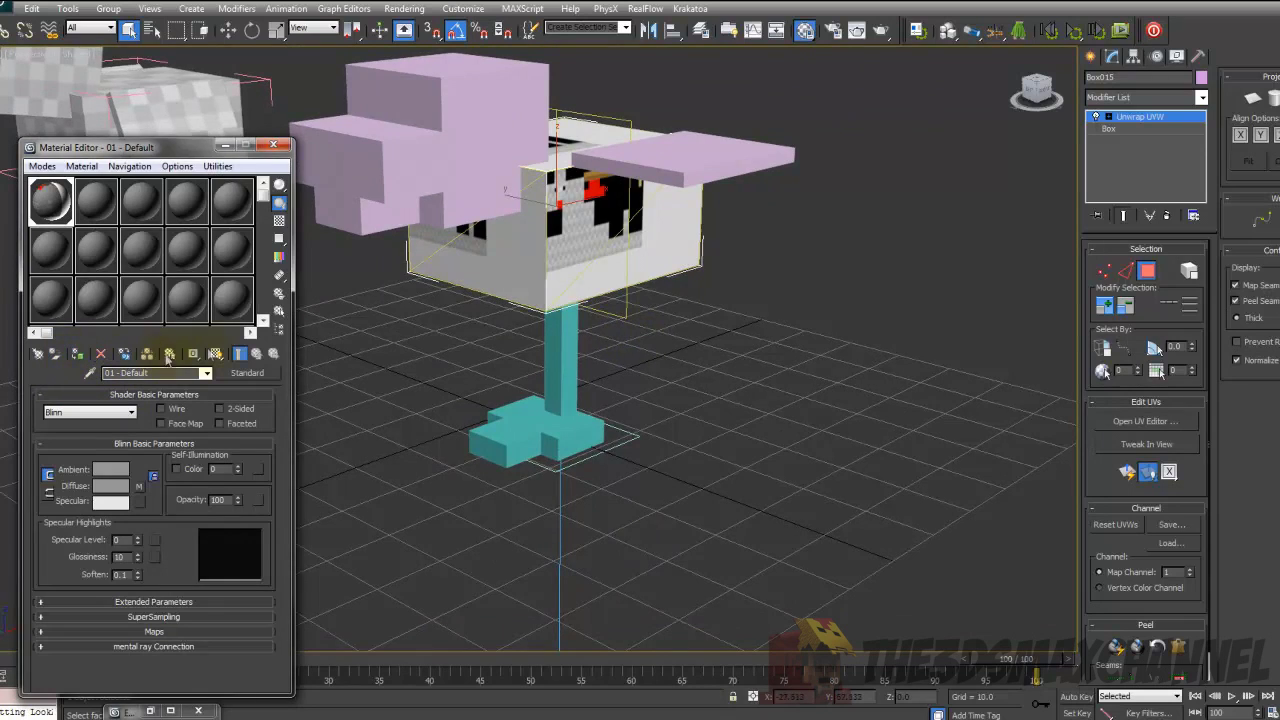
- Leave polygon selection, select all parts of the pink-and-teal chicken and assign the 01 - Default material to them
scroll(775, 311, down, 4)
drag(451, 218, 790, 453)
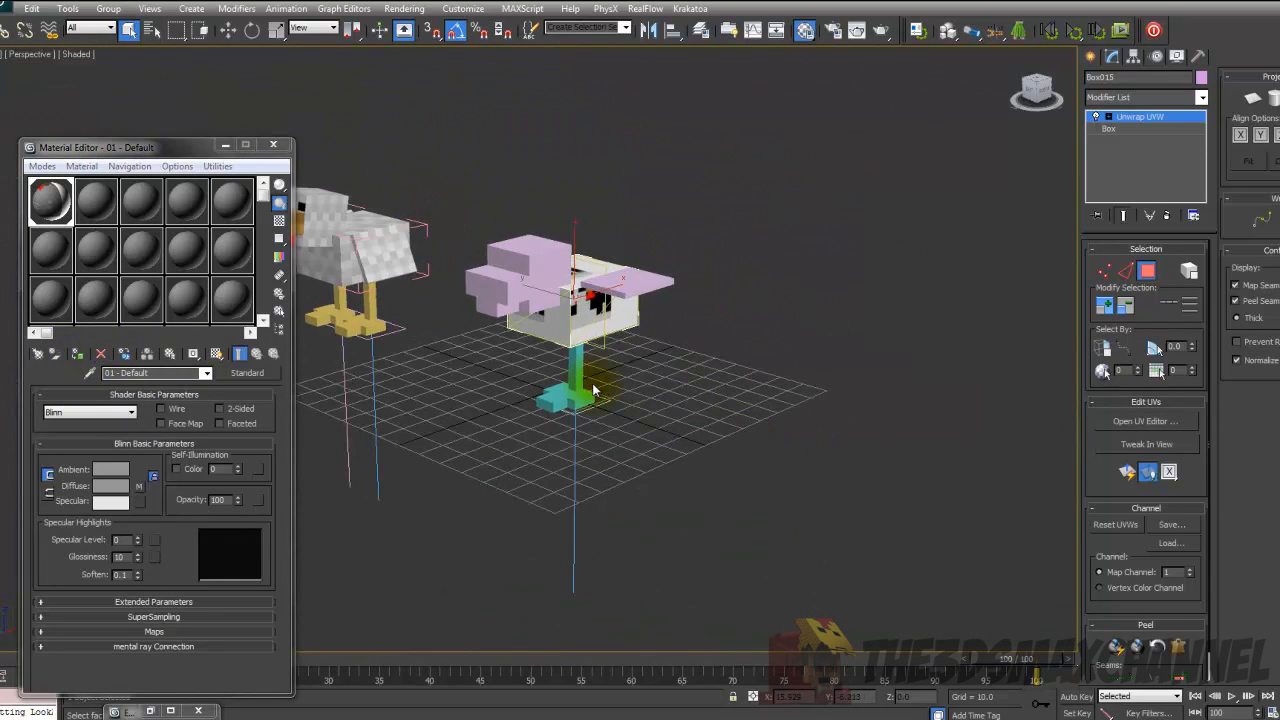
click(75, 356)
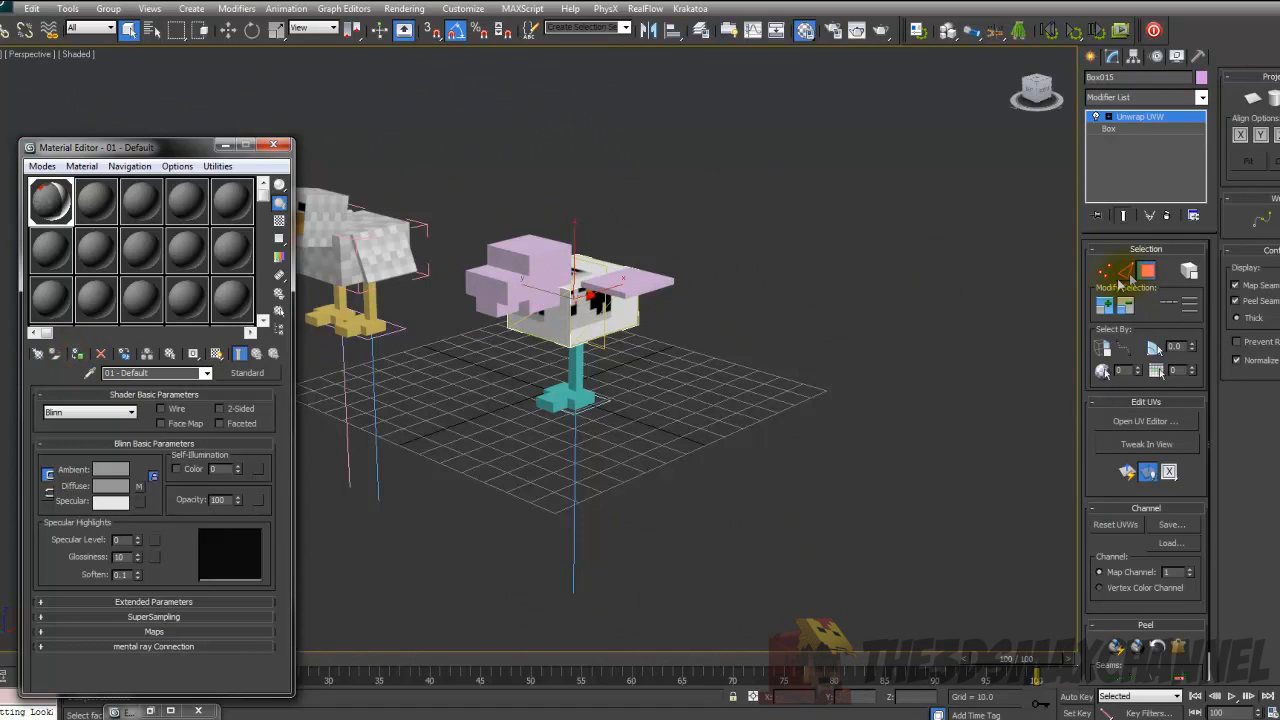
click(1148, 270)
click(1147, 118)
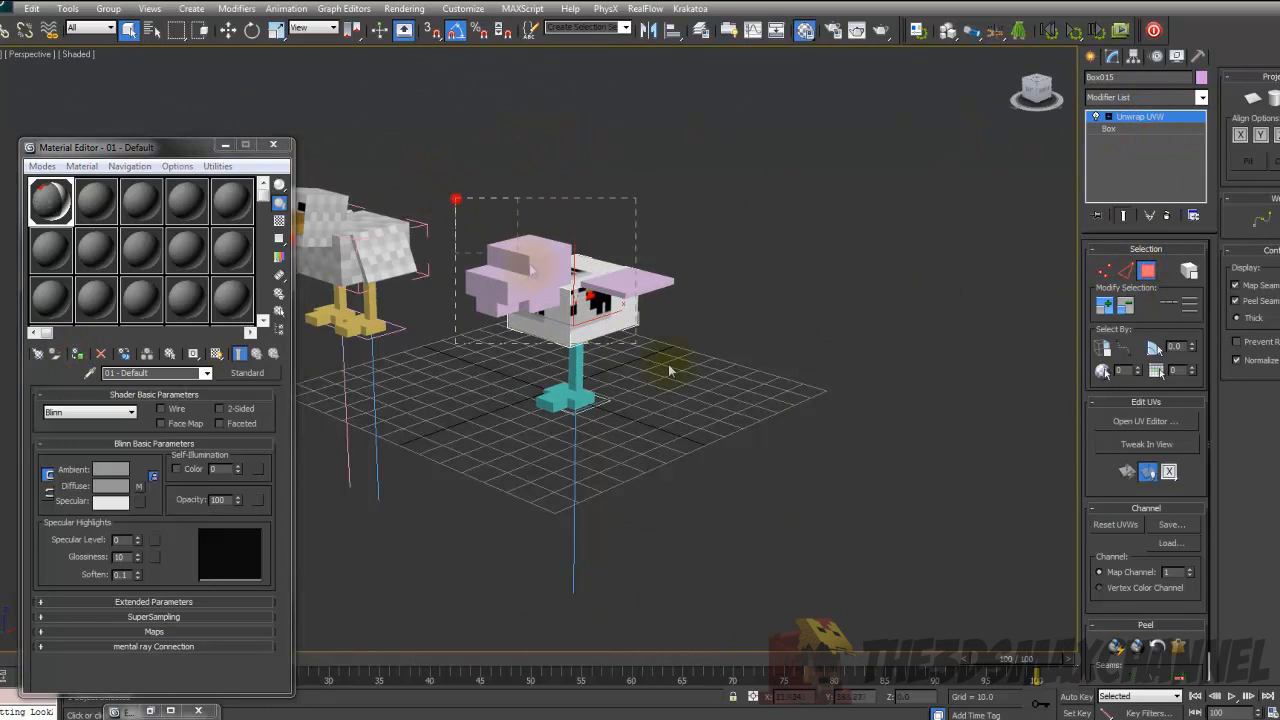
drag(670, 370, 884, 467)
click(77, 355)
scroll(698, 385, up, 5)
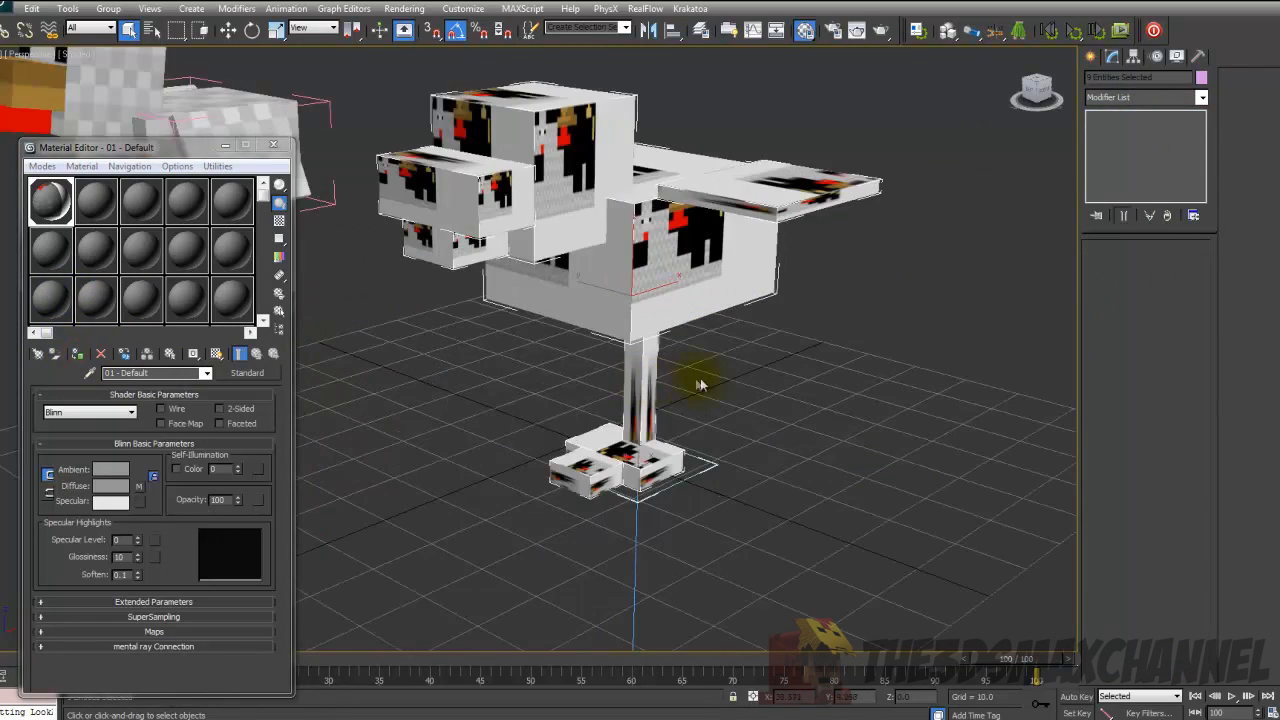
- Clear the selection and select only the chicken's body box again
click(705, 381)
middle_drag(705, 381, 609, 386)
scroll(631, 397, down, 4)
scroll(605, 380, up, 3)
click(545, 308)
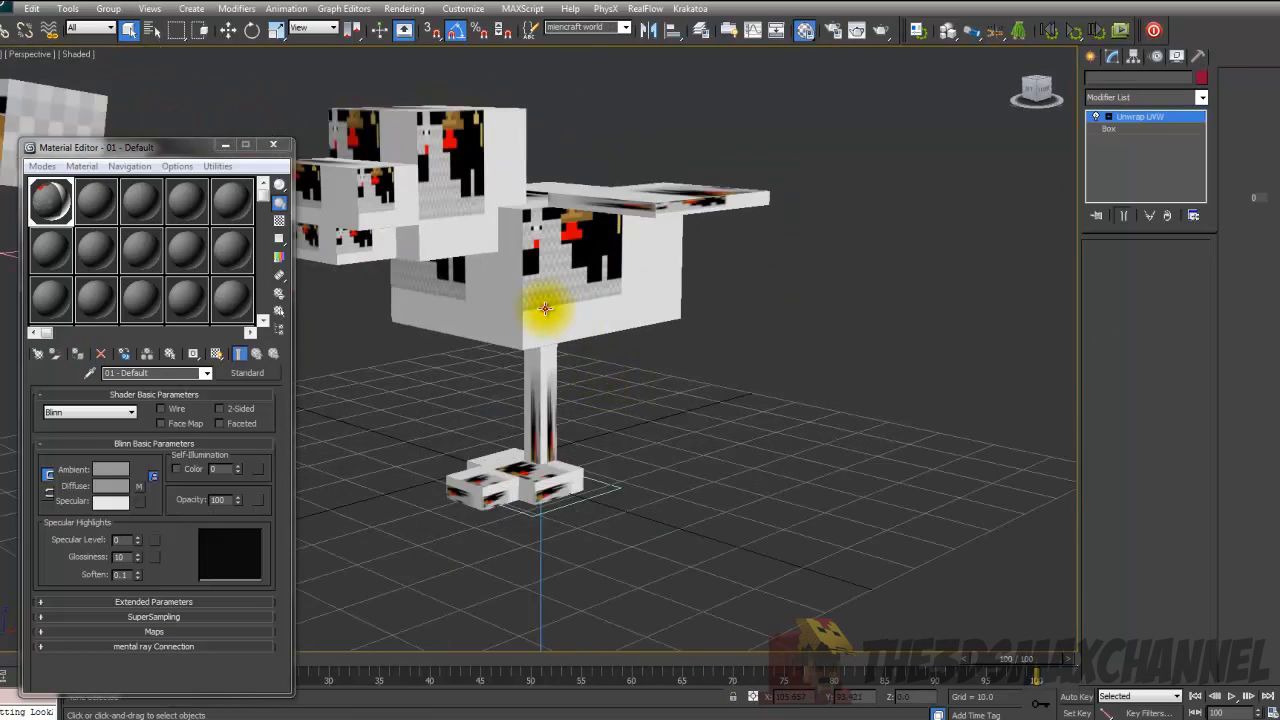
middle_drag(545, 308, 543, 294)
scroll(530, 287, down, 3)
scroll(527, 284, up, 5)
middle_drag(502, 342, 521, 323)
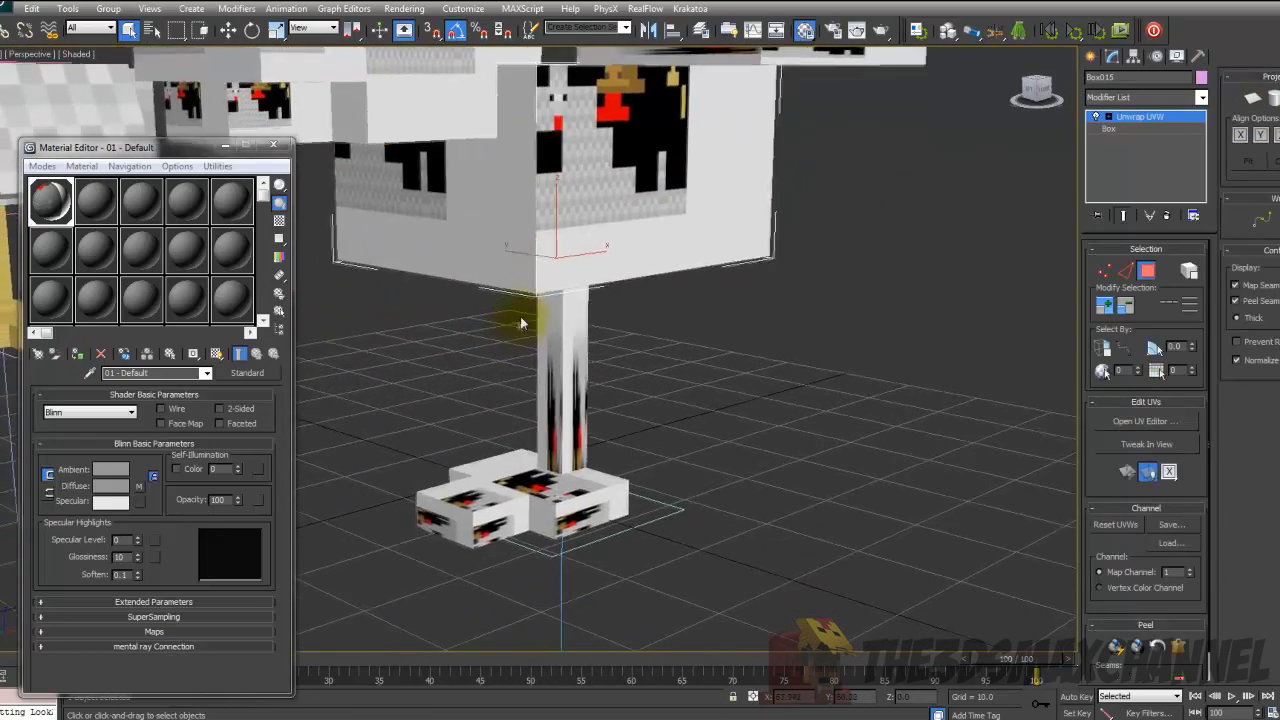
scroll(520, 323, down, 5)
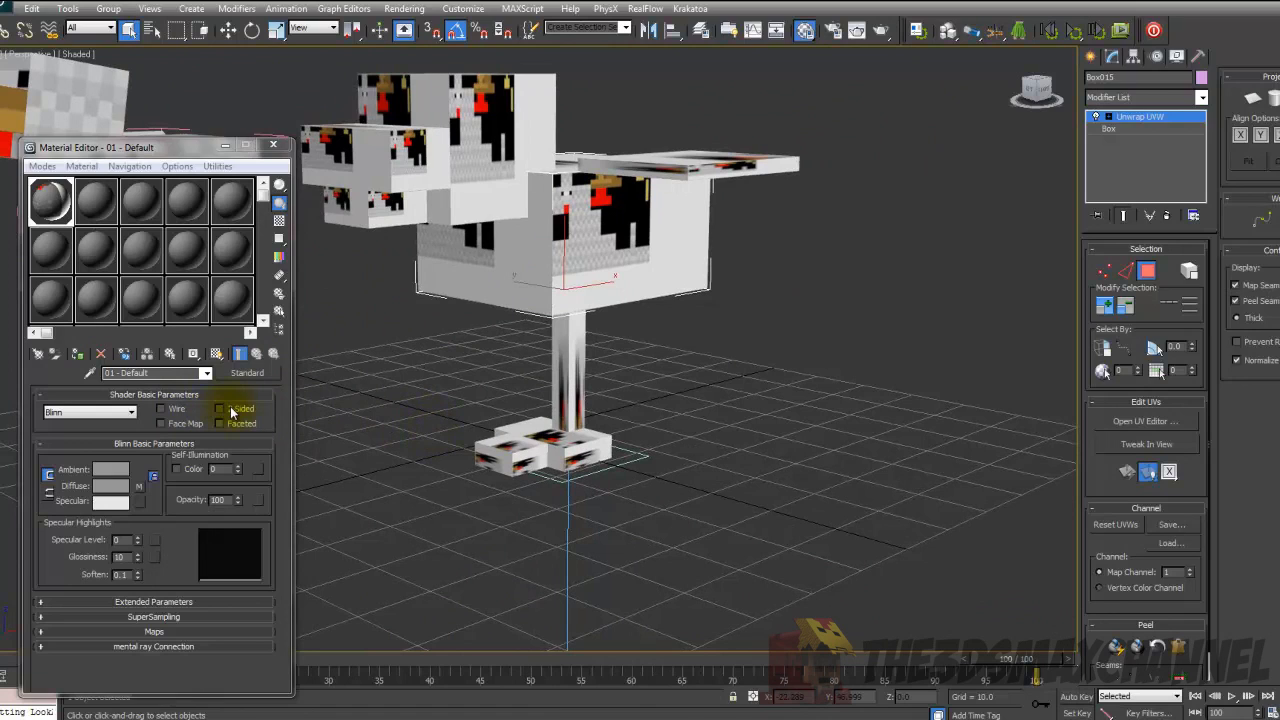
- Make the 01 - Default material 2-Sided
click(220, 409)
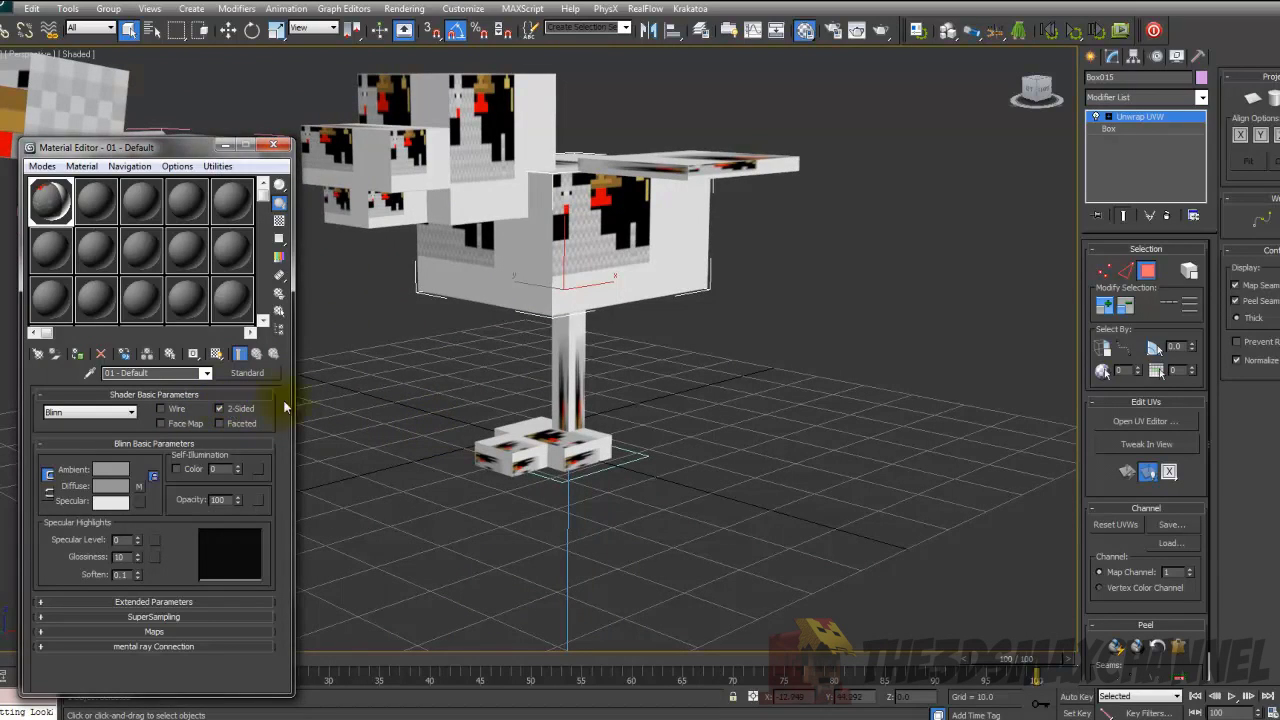
scroll(594, 326, down, 3)
scroll(609, 334, up, 5)
alt+middle_drag(609, 334, 571, 309)
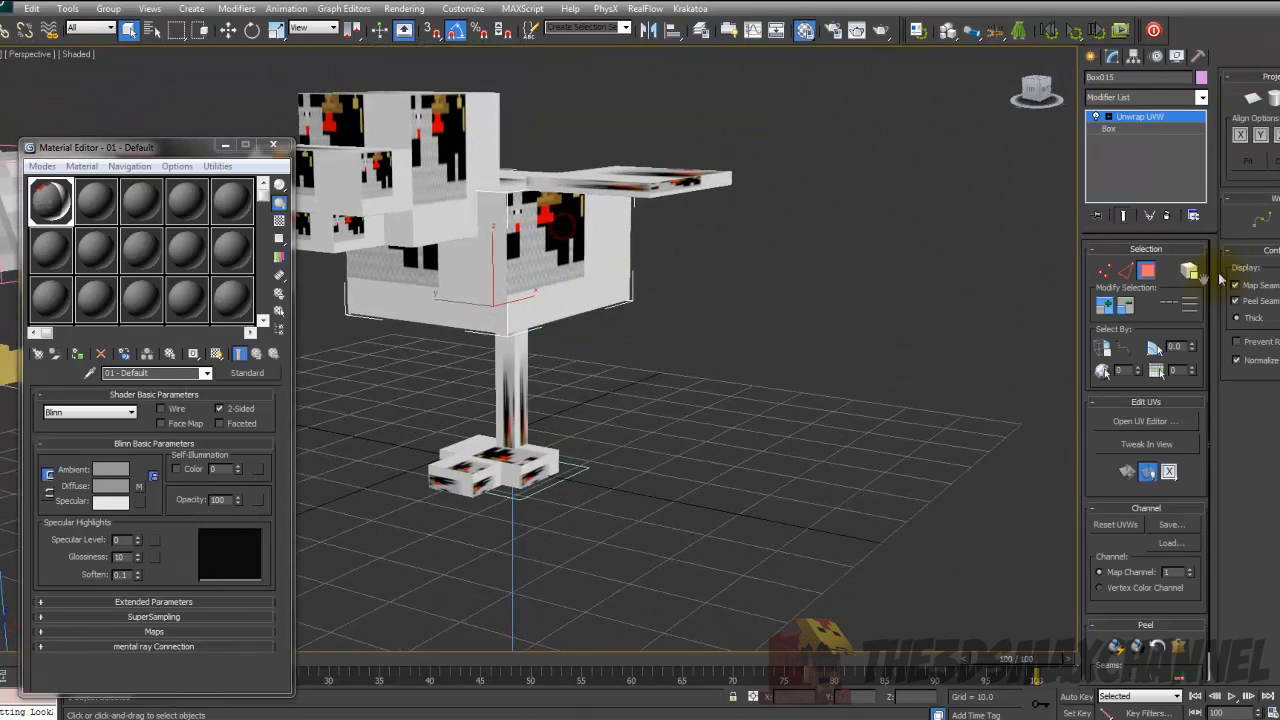
- Open the body box's UV editor and select all of its faces in polygon mode
click(1145, 423)
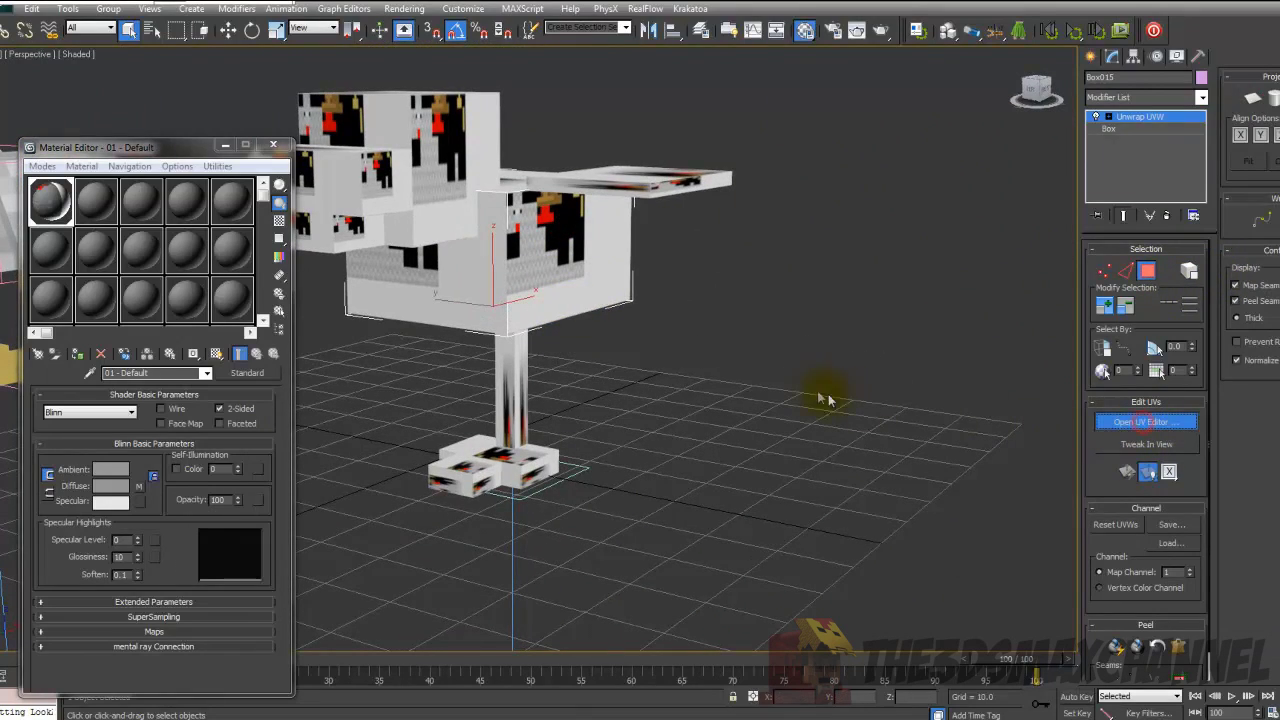
scroll(549, 292, up, 3)
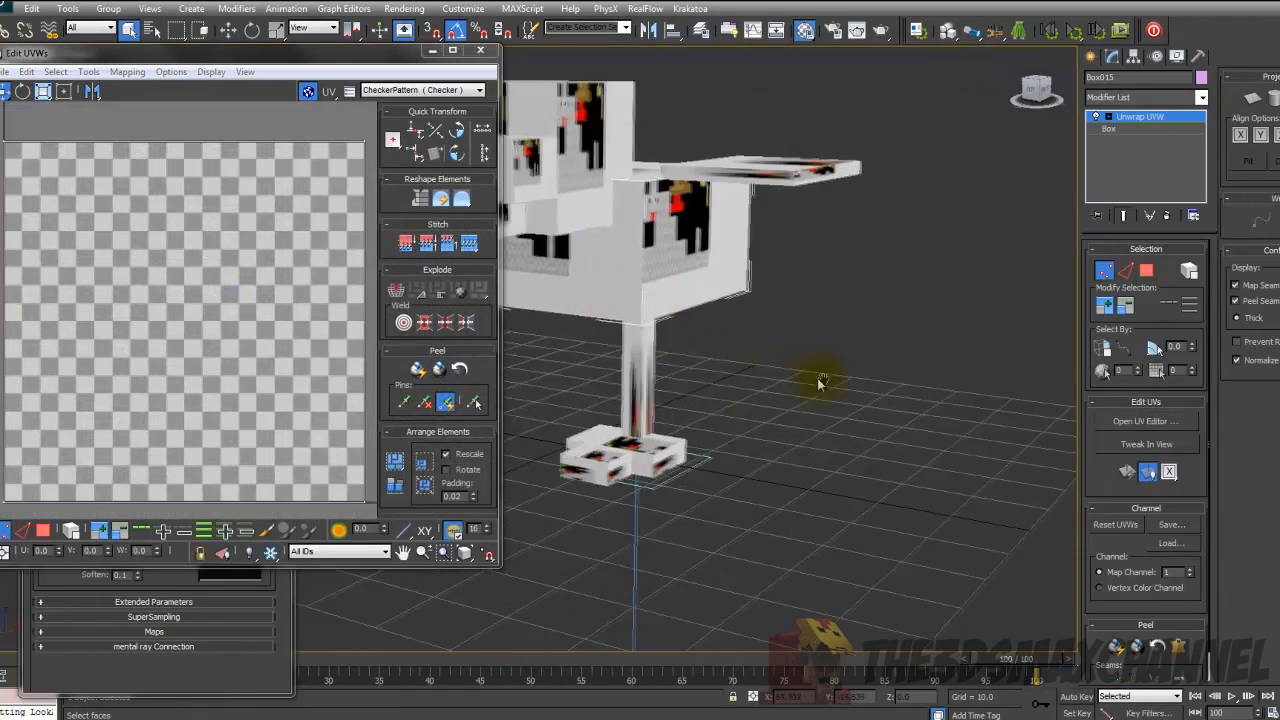
scroll(822, 381, down, 3)
drag(908, 488, 490, 97)
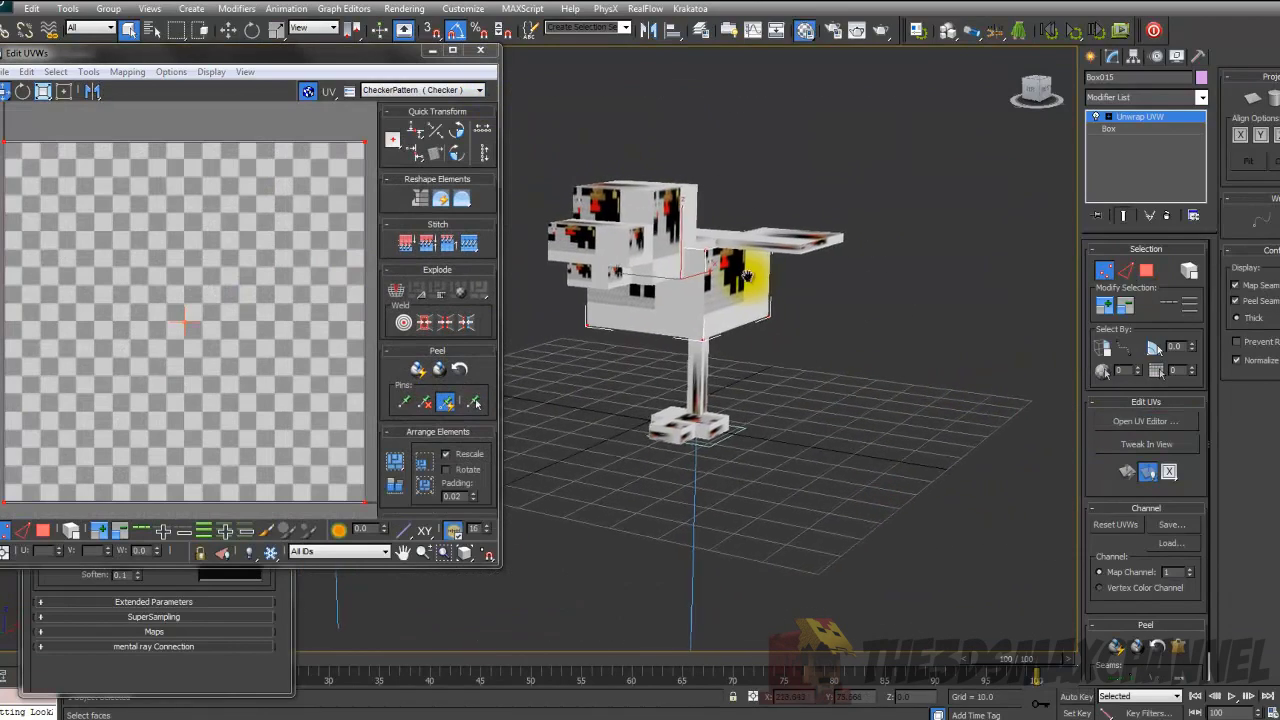
click(1146, 270)
key(ctrl+a)
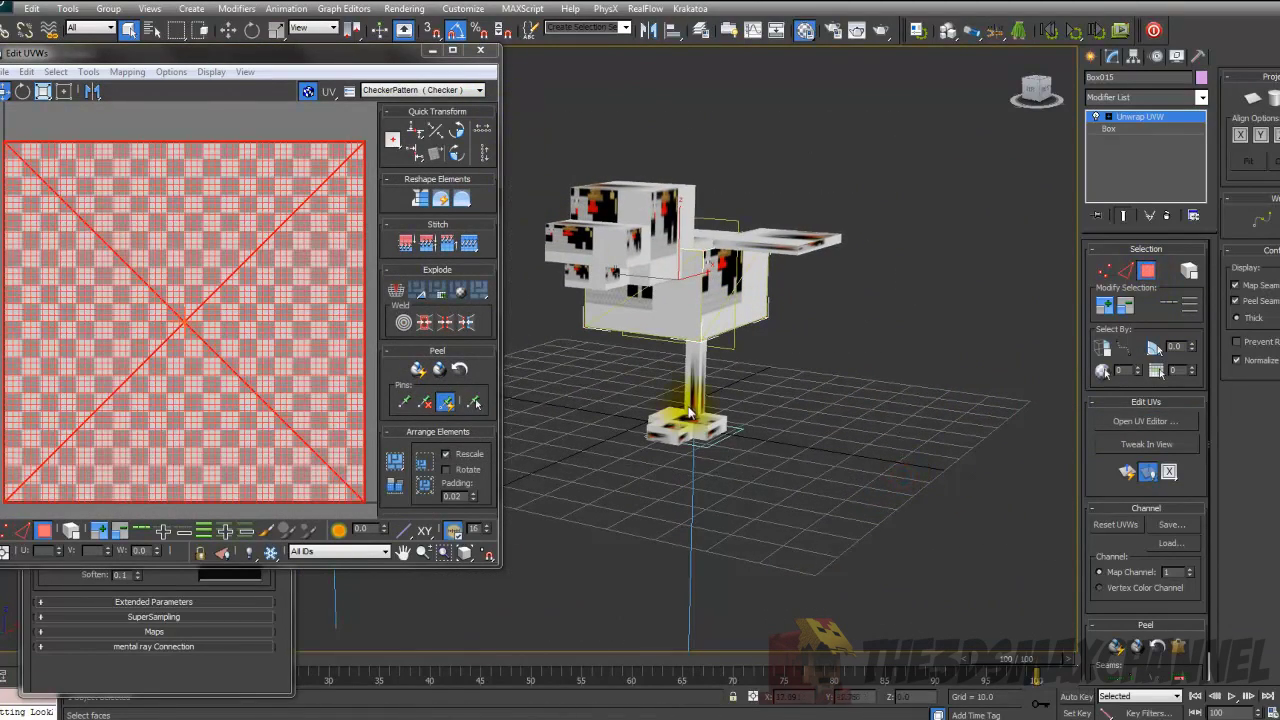
alt+middle_drag(690, 412, 673, 426)
scroll(95, 200, down, 1)
scroll(110, 275, down, 1)
scroll(157, 272, up, 1)
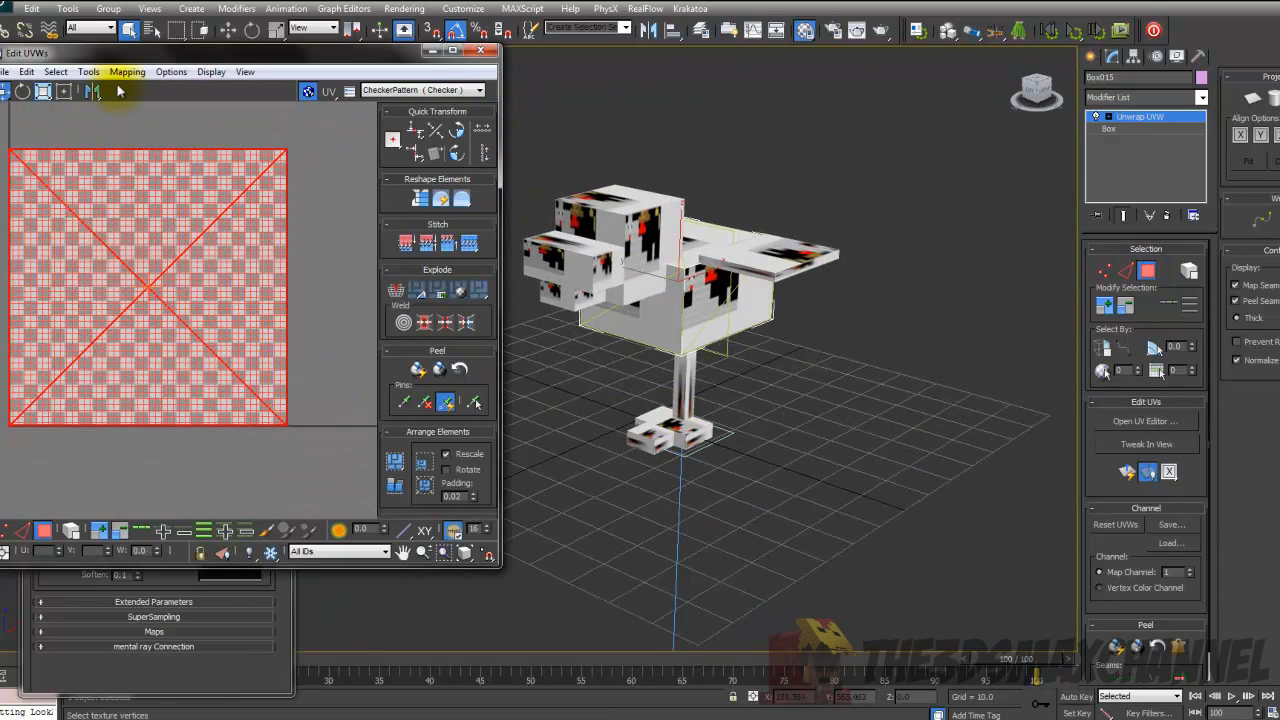
- Flatten the body box's UVs using the default Flatten Mapping settings and clear the face selection
click(121, 72)
click(137, 87)
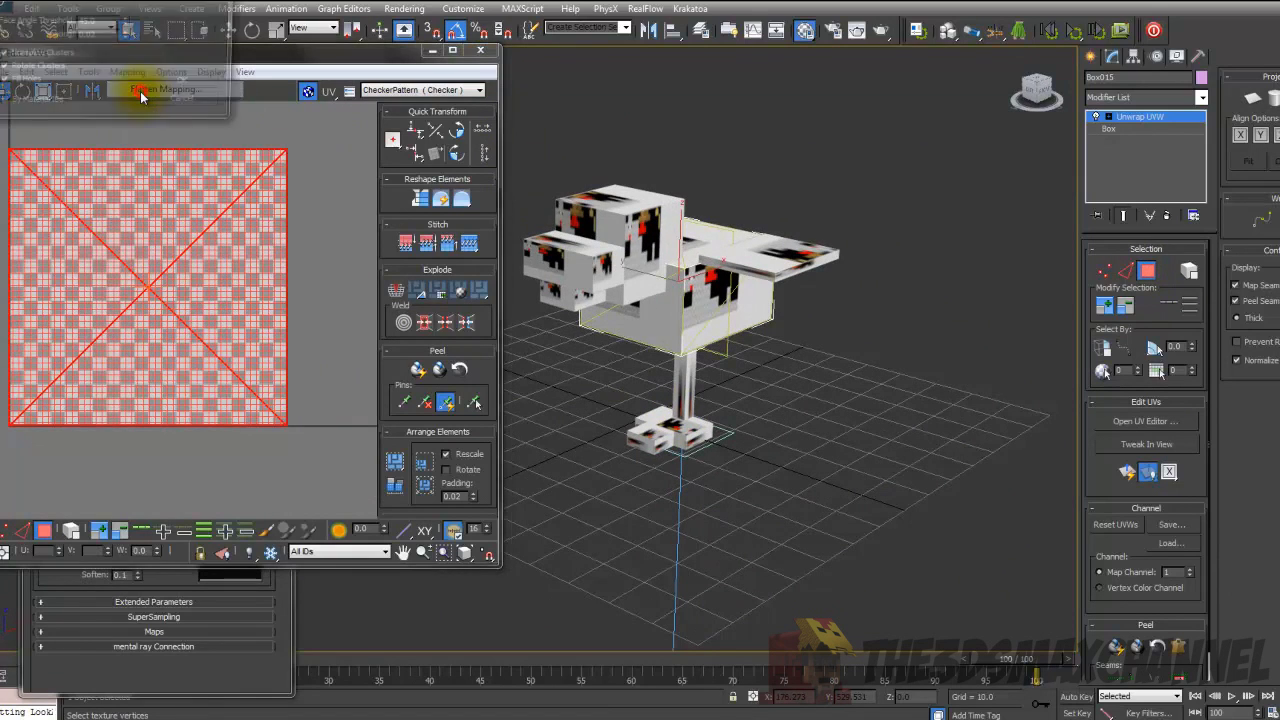
click(181, 85)
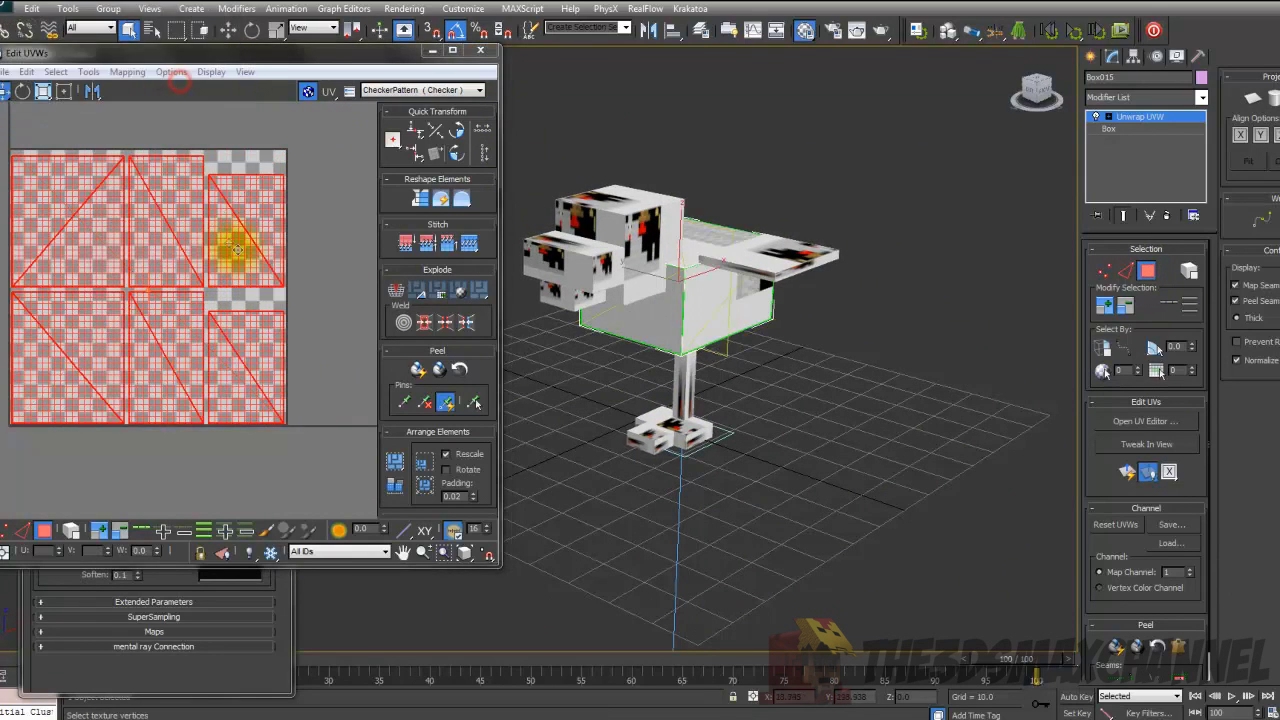
click(327, 264)
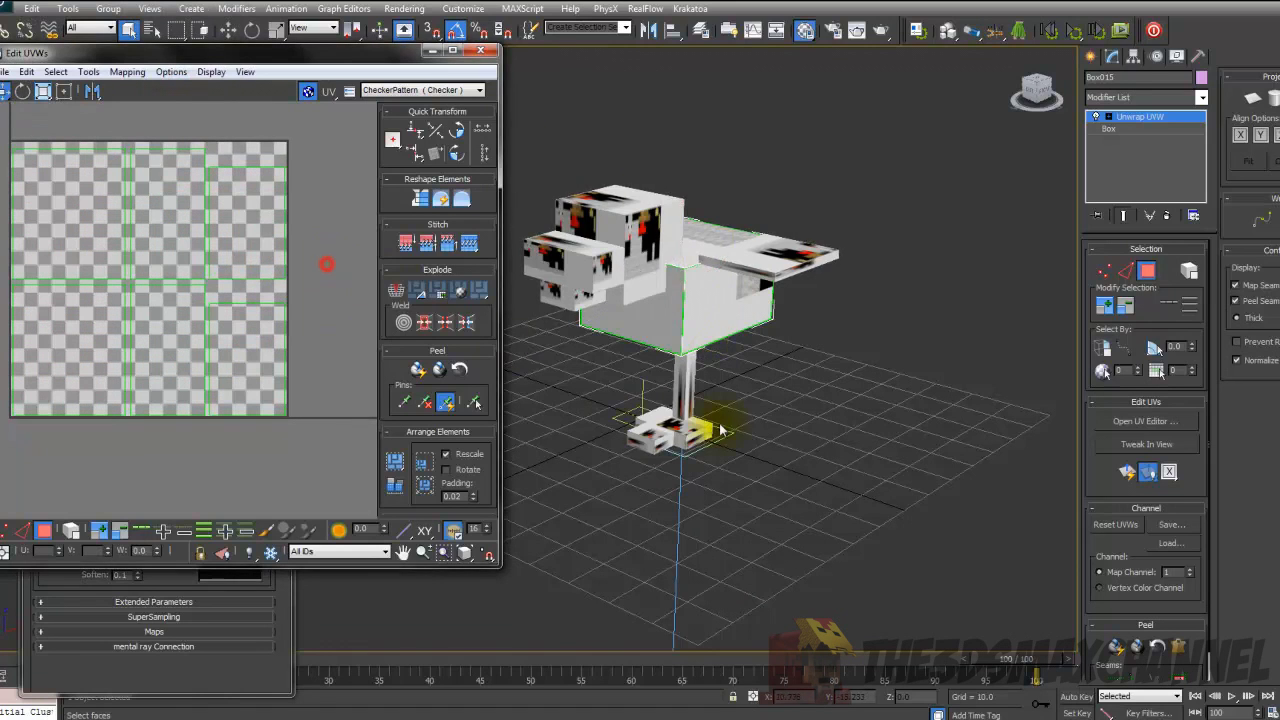
scroll(617, 424, up, 3)
click(228, 262)
click(343, 271)
- Load the scene's Diffuse Color map chicken.png as the UV editor's background texture
click(383, 89)
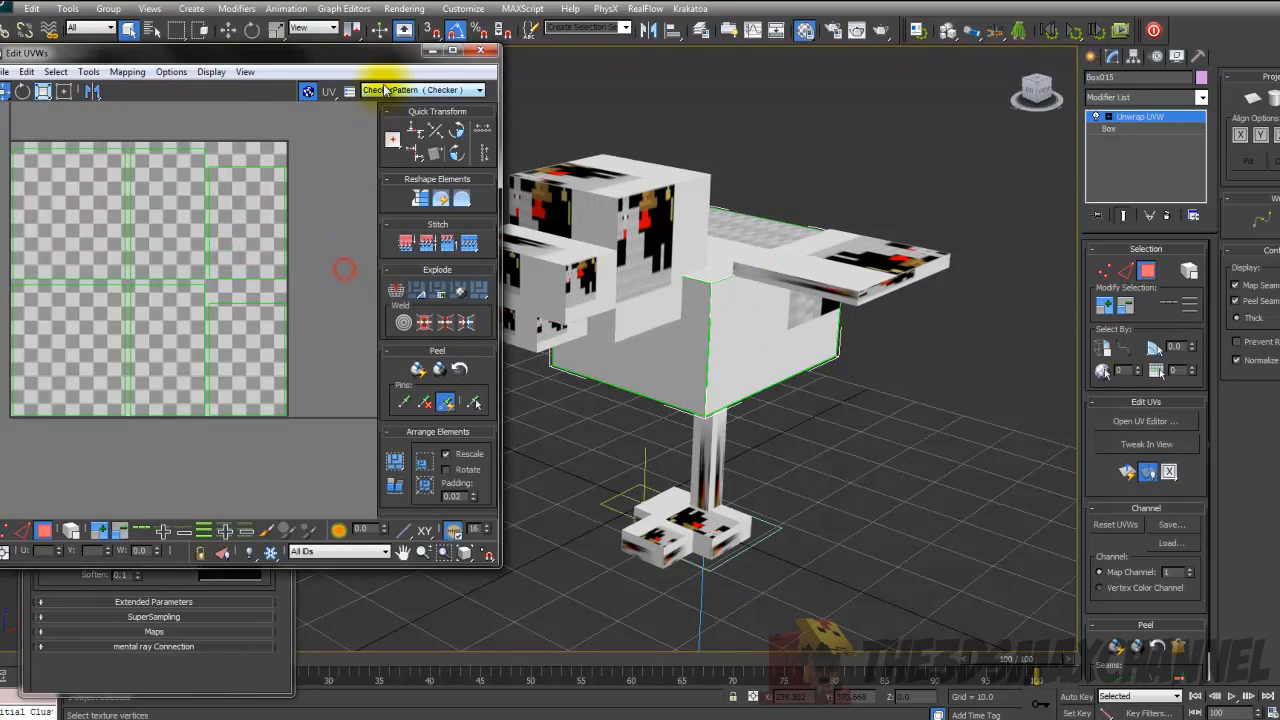
click(385, 91)
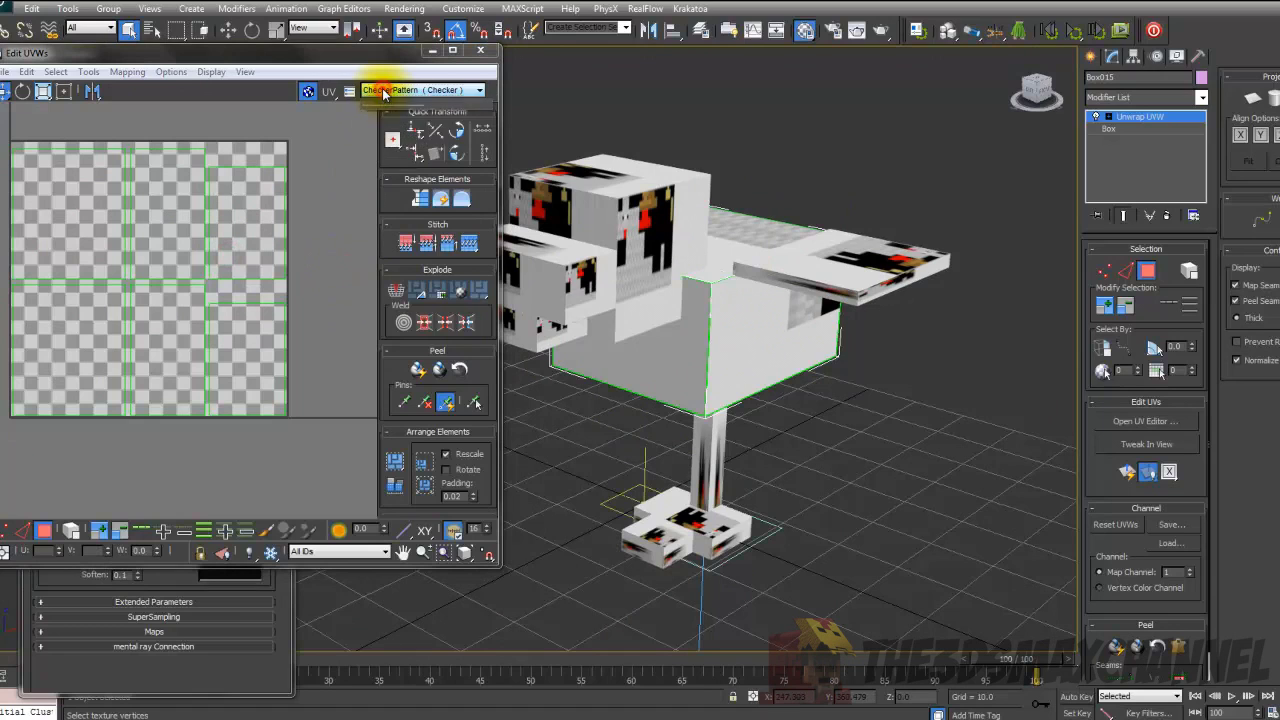
click(384, 92)
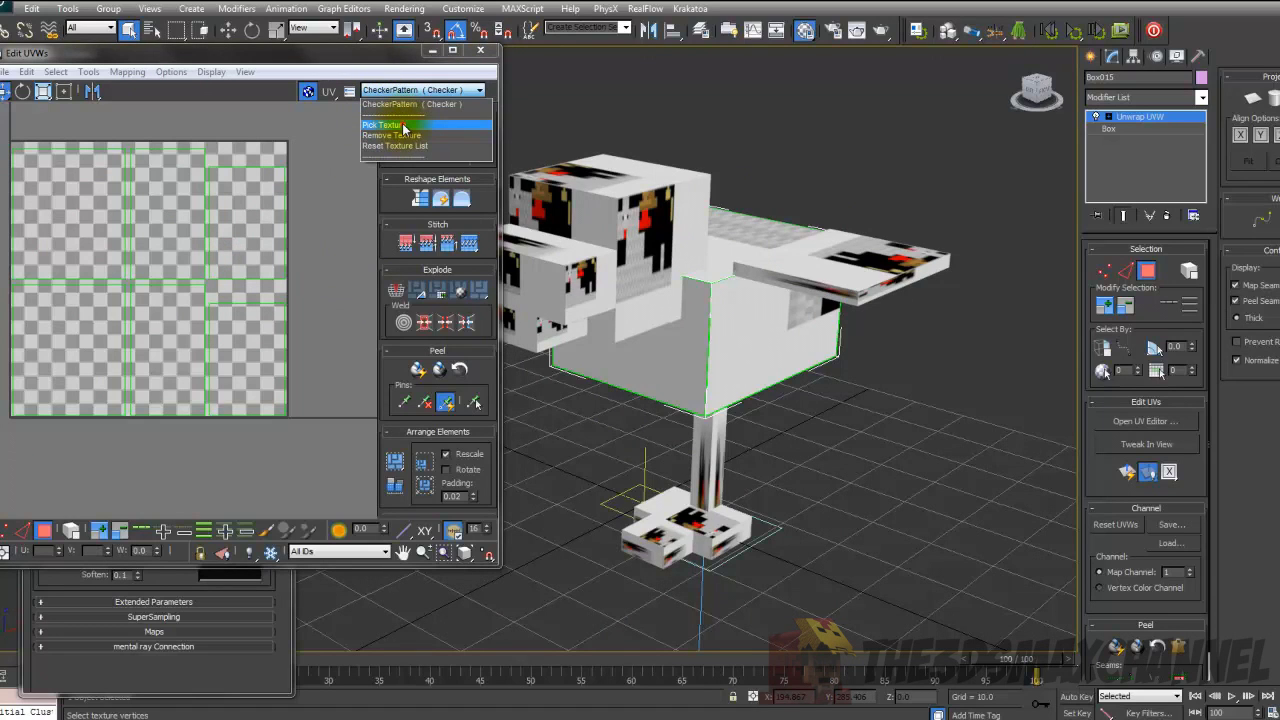
click(404, 125)
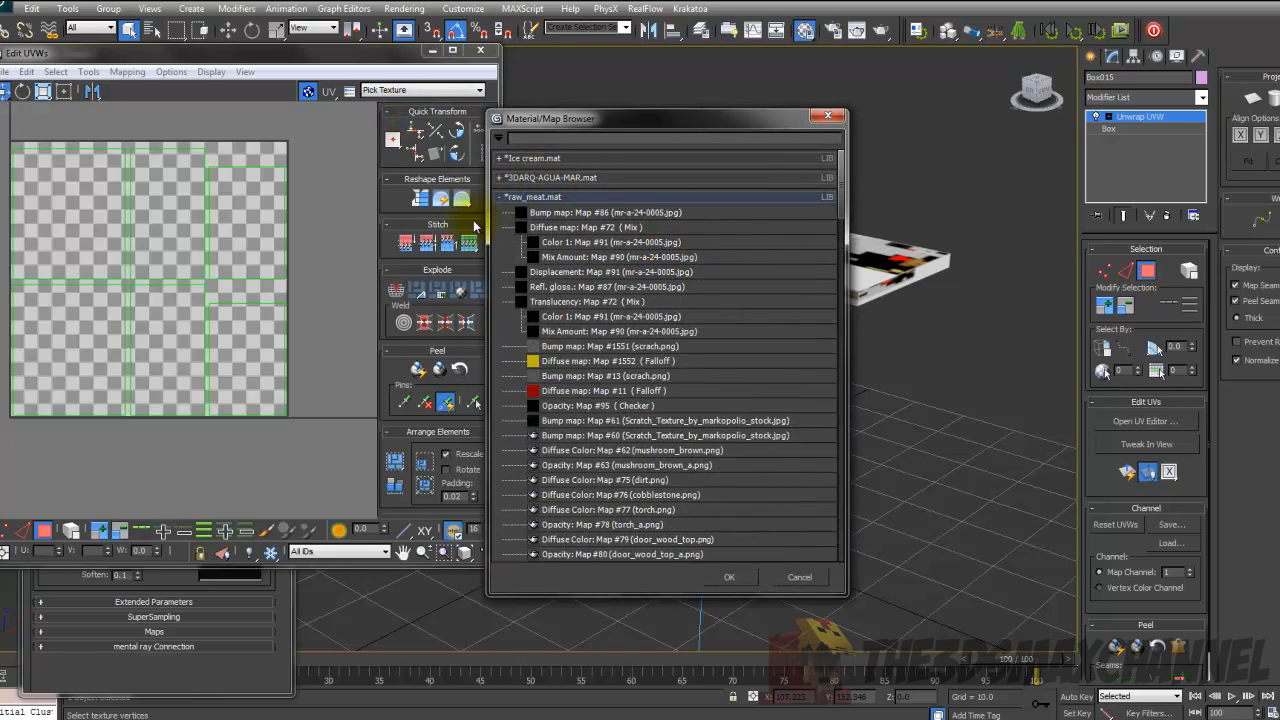
click(507, 199)
scroll(670, 371, down, 3)
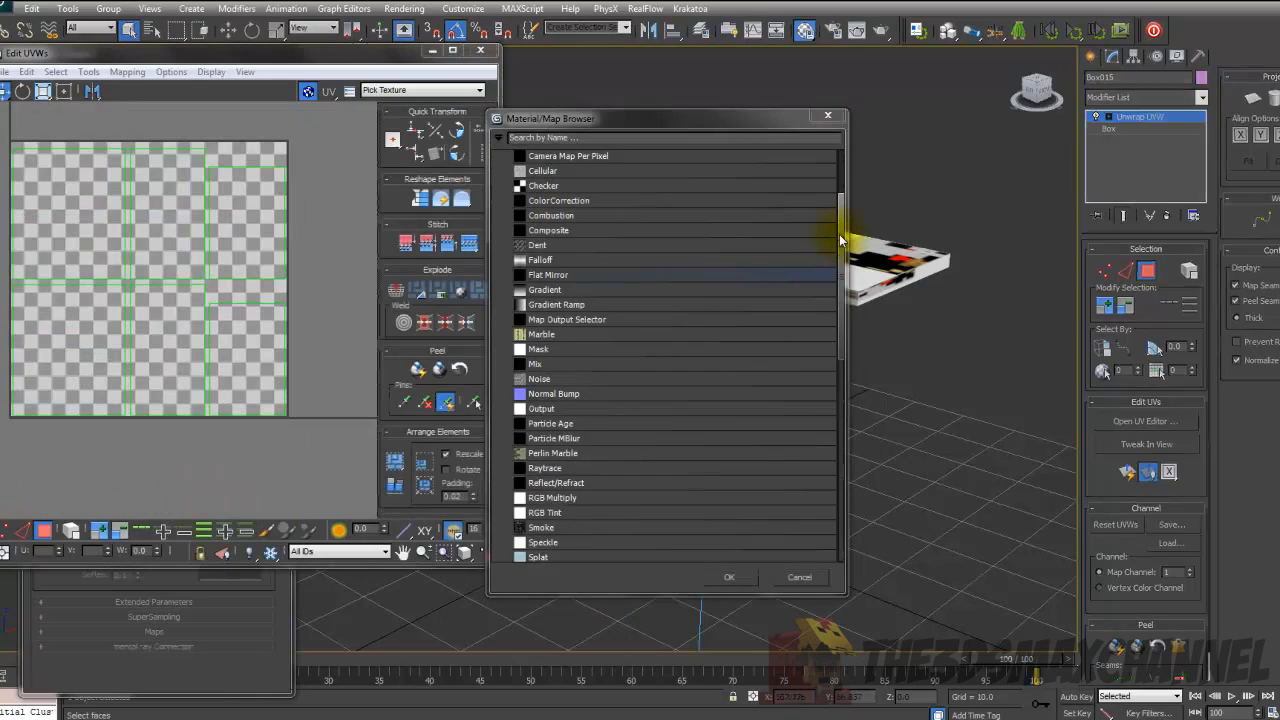
drag(839, 234, 857, 466)
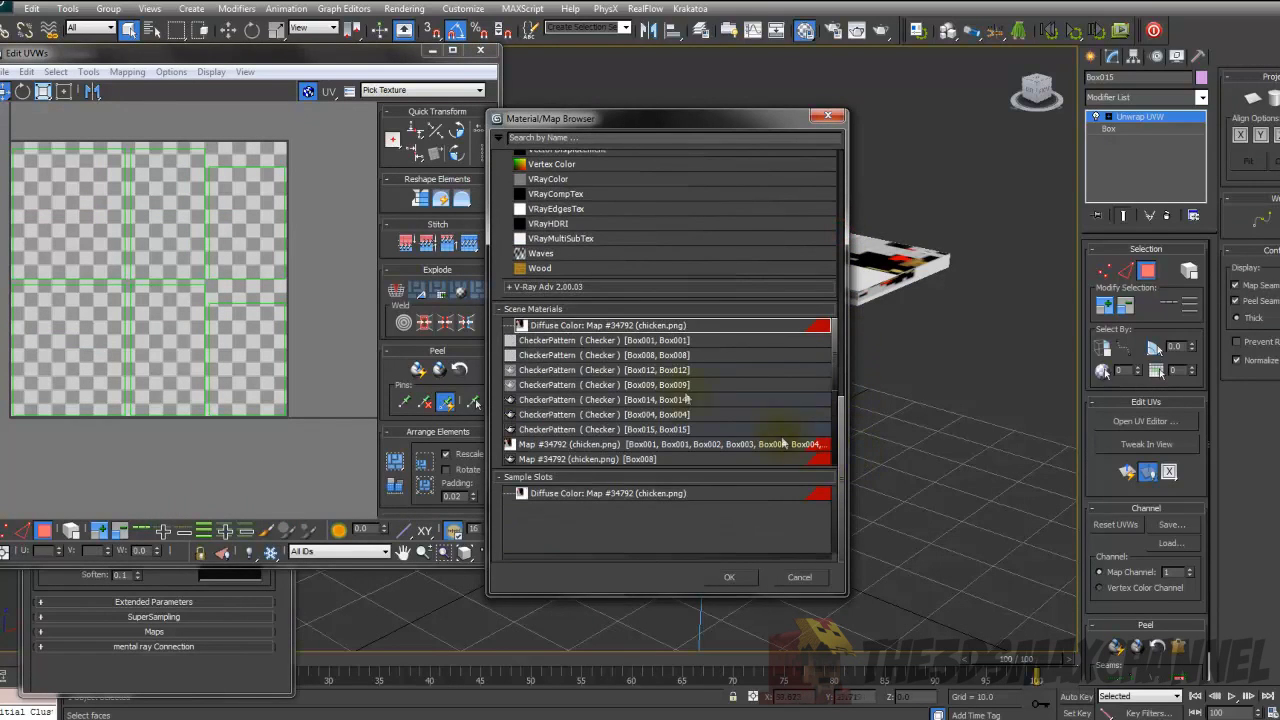
double_click(580, 327)
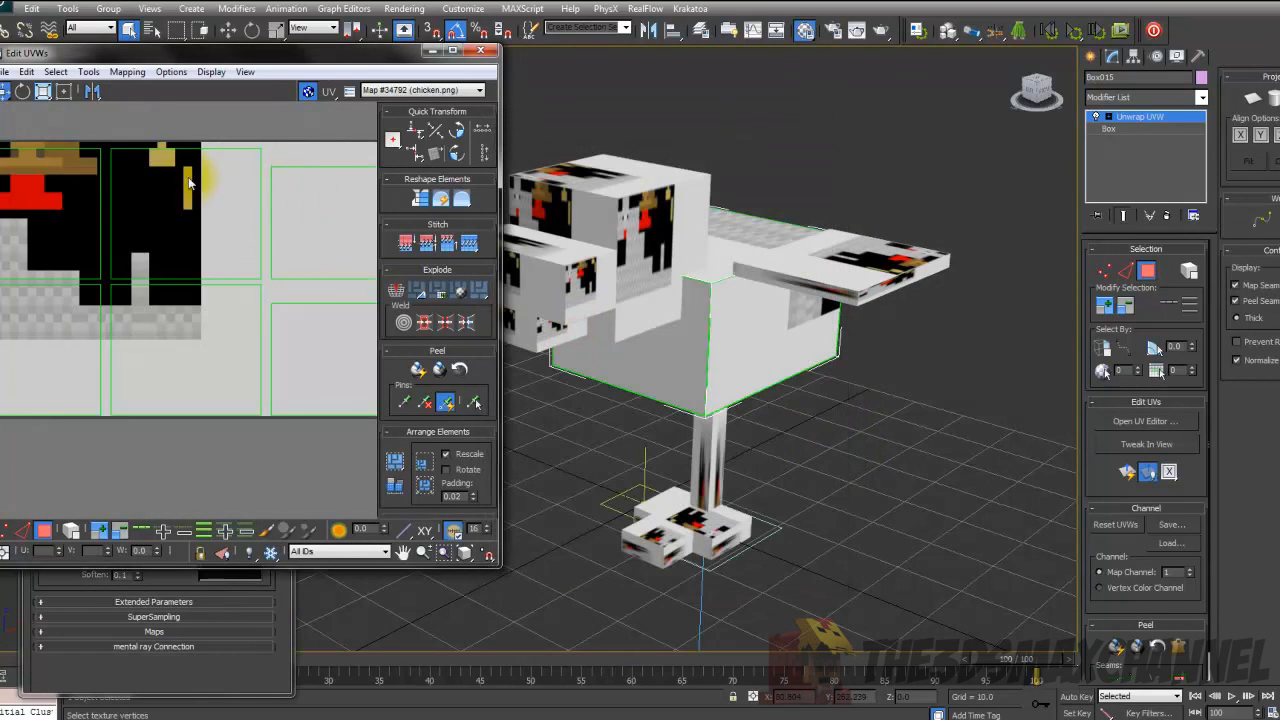
middle_drag(209, 190, 195, 217)
scroll(248, 237, up, 2)
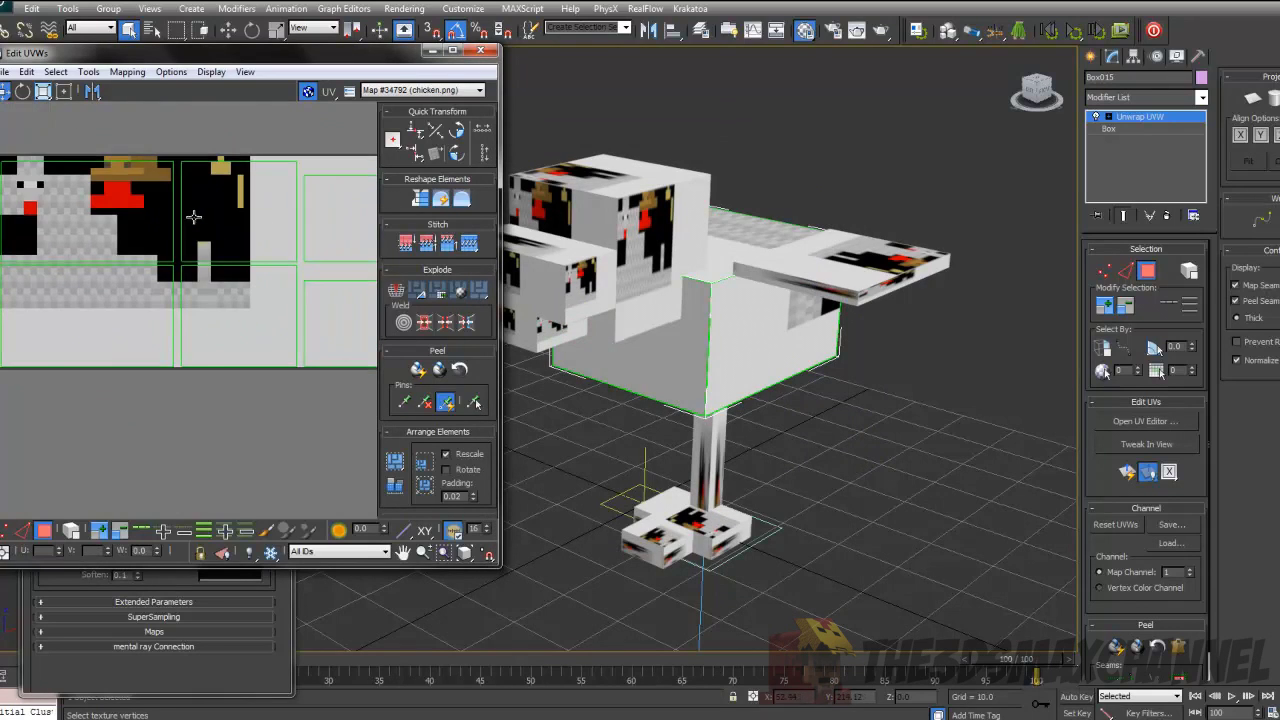
- Add the bitmap chicken_template.png as another background texture in the UV editor
click(380, 90)
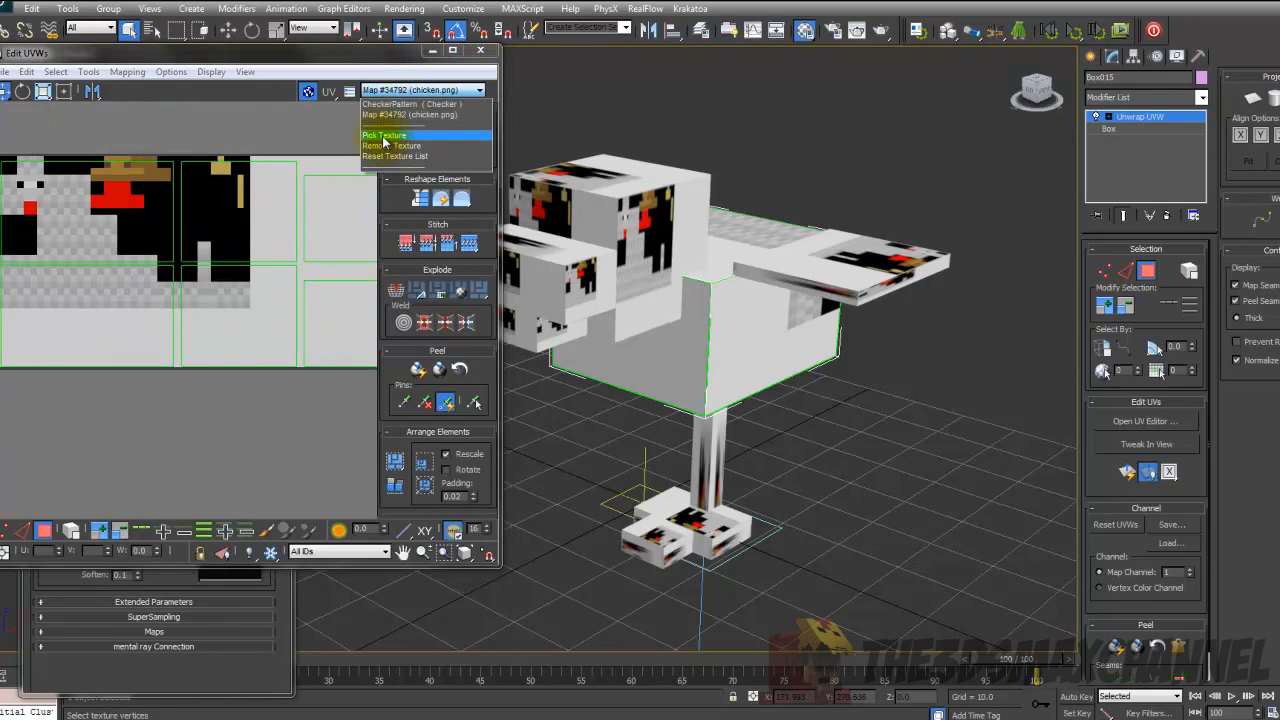
click(384, 136)
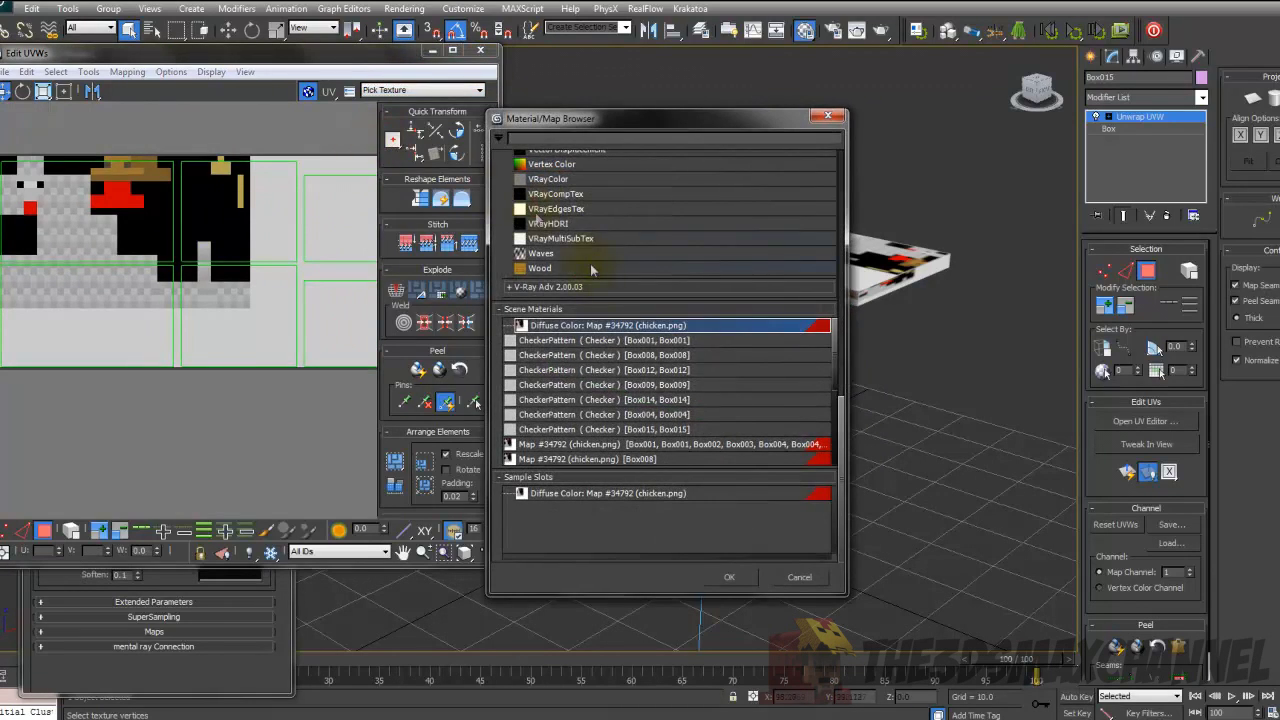
scroll(496, 208, up, 15)
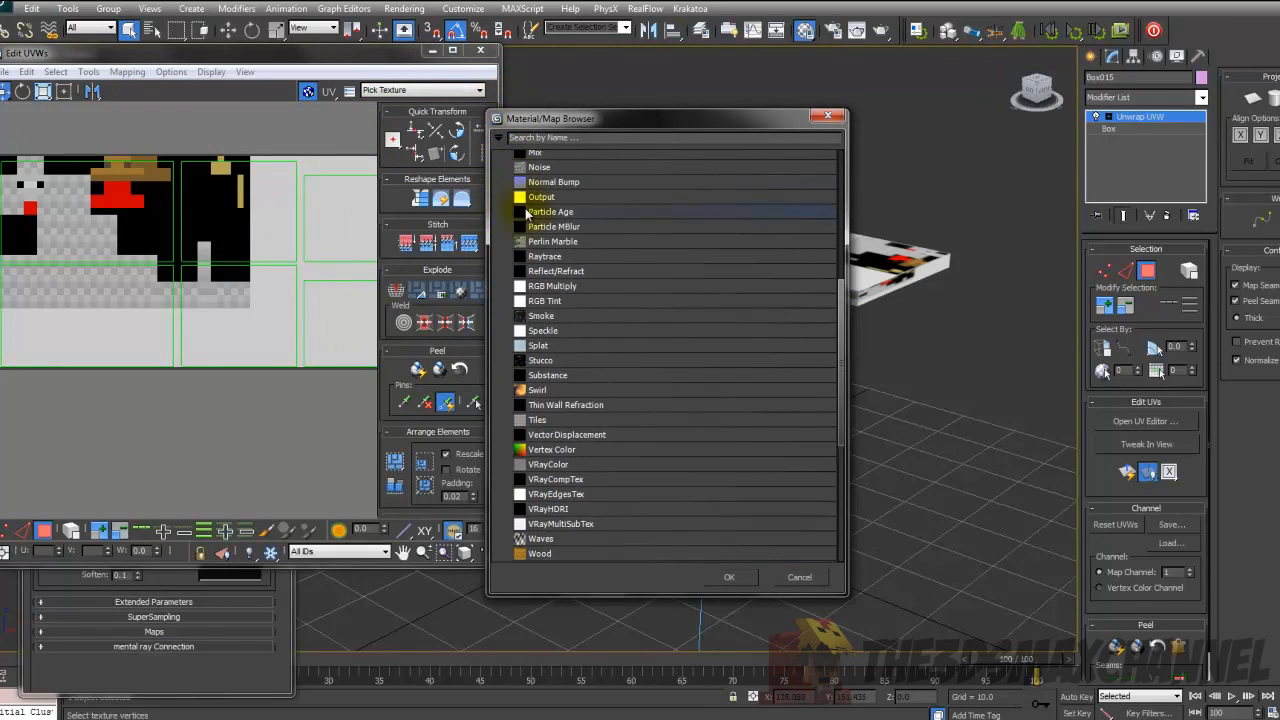
scroll(512, 190, up, 3)
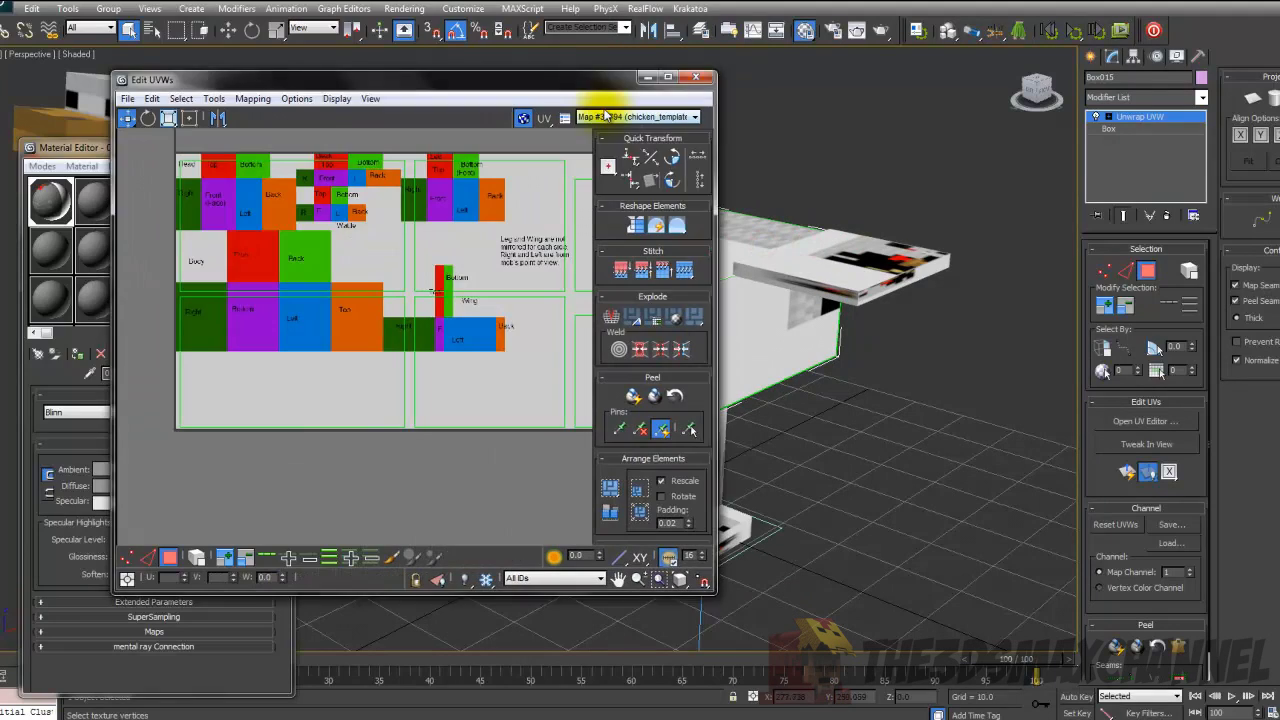
- Switch the UV editor background to Map #34793 (Bitmap) and back to chicken.png
click(604, 115)
click(580, 150)
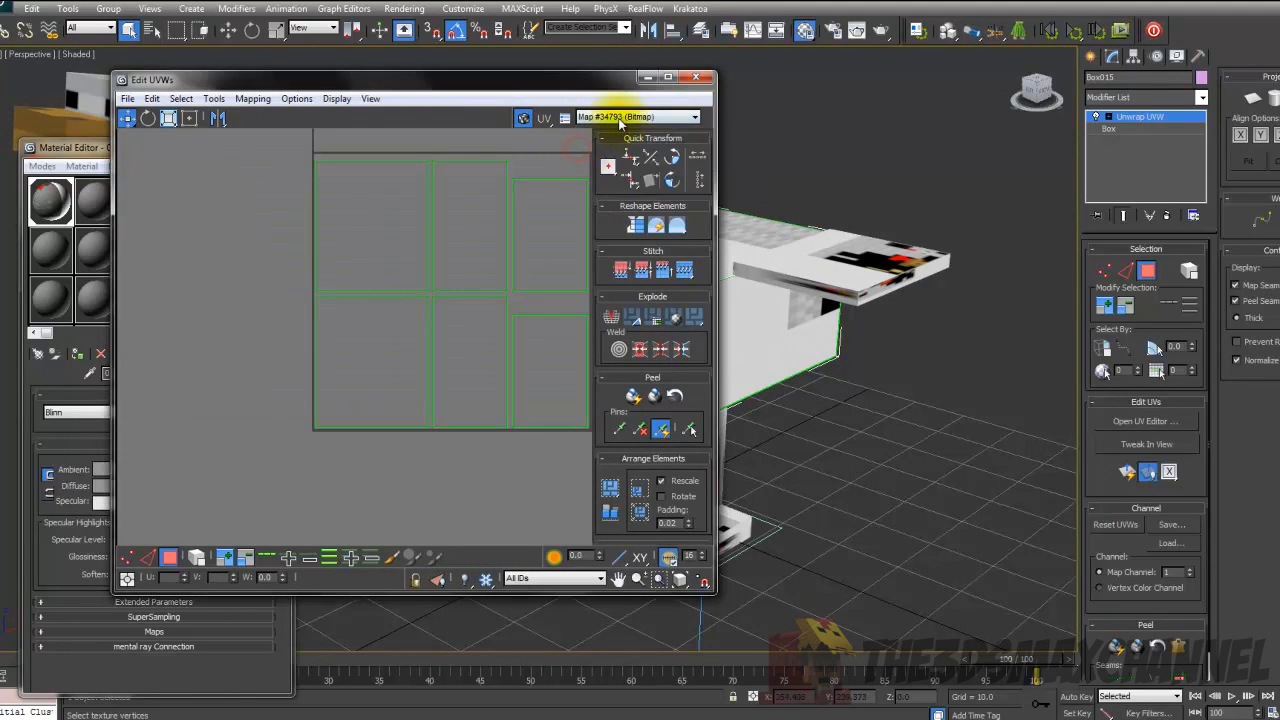
click(620, 117)
click(590, 142)
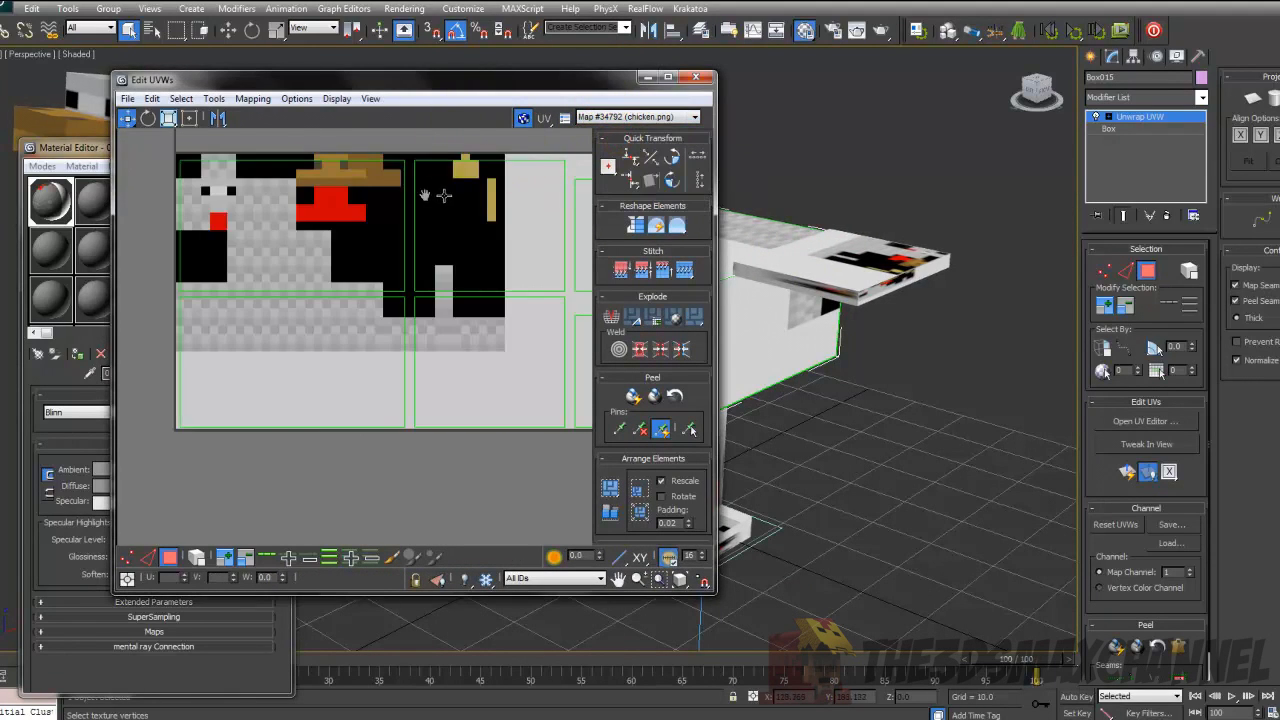
scroll(430, 175, up, 2)
middle_drag(421, 165, 538, 207)
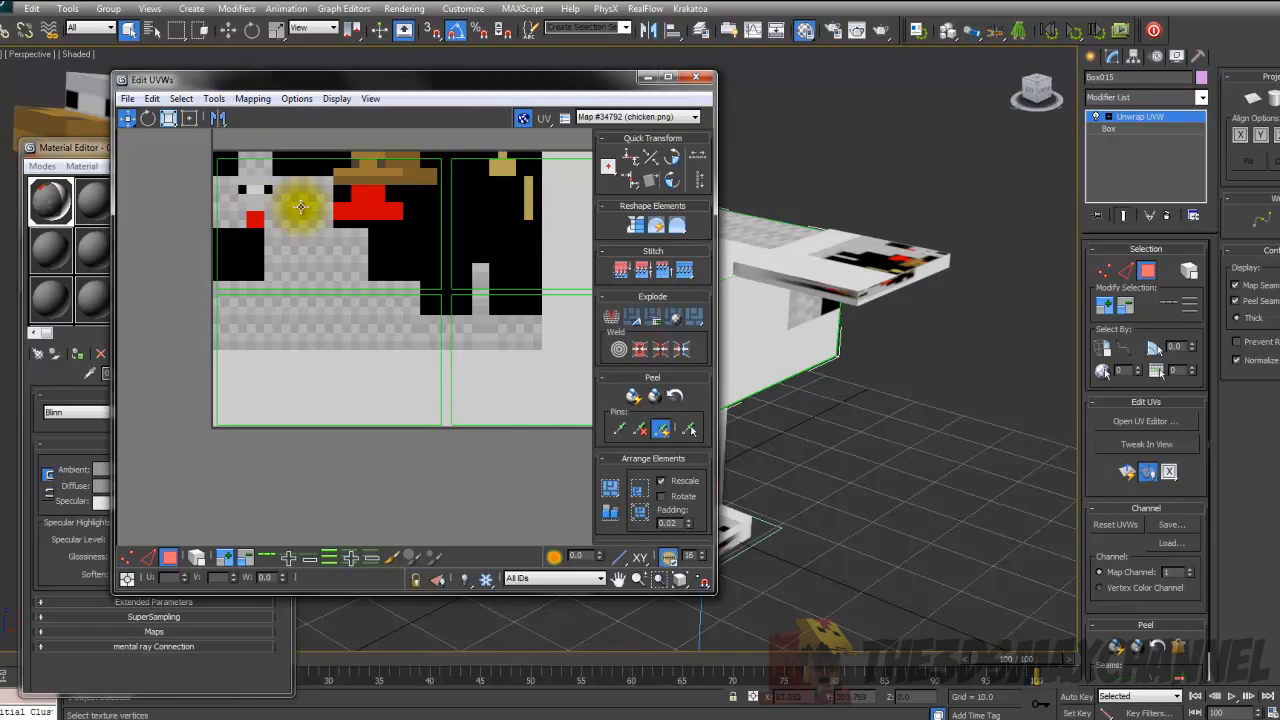
- Show chicken_template.png behind the UVs and compare its labelled body regions with the front of the chicken's body
click(616, 120)
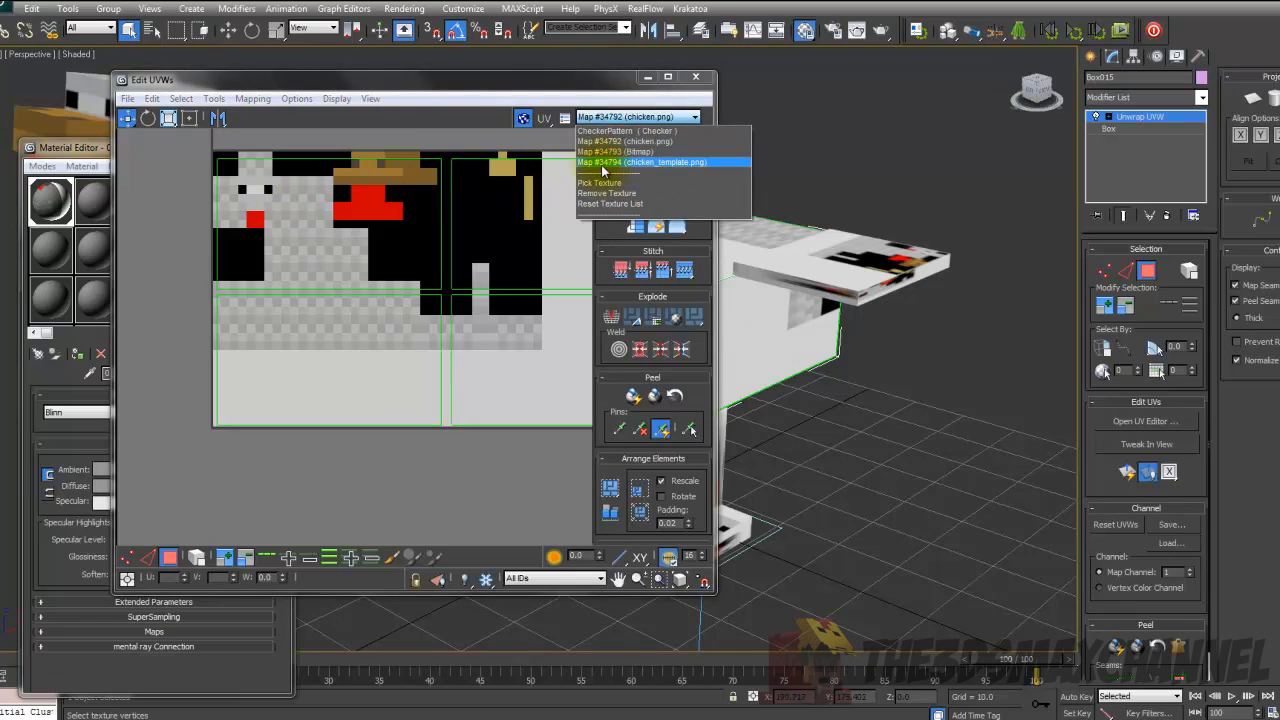
click(615, 164)
middle_drag(417, 282, 507, 256)
scroll(474, 277, up, 1)
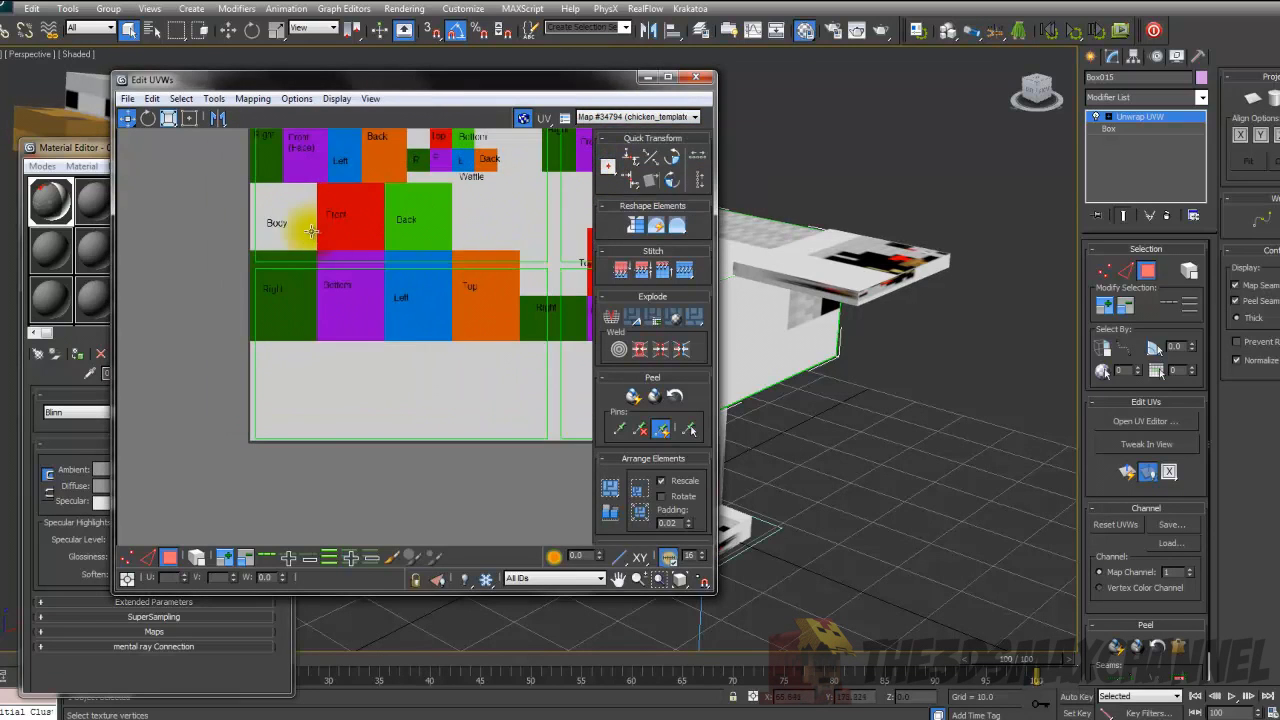
scroll(309, 232, up, 1)
middle_drag(311, 234, 245, 231)
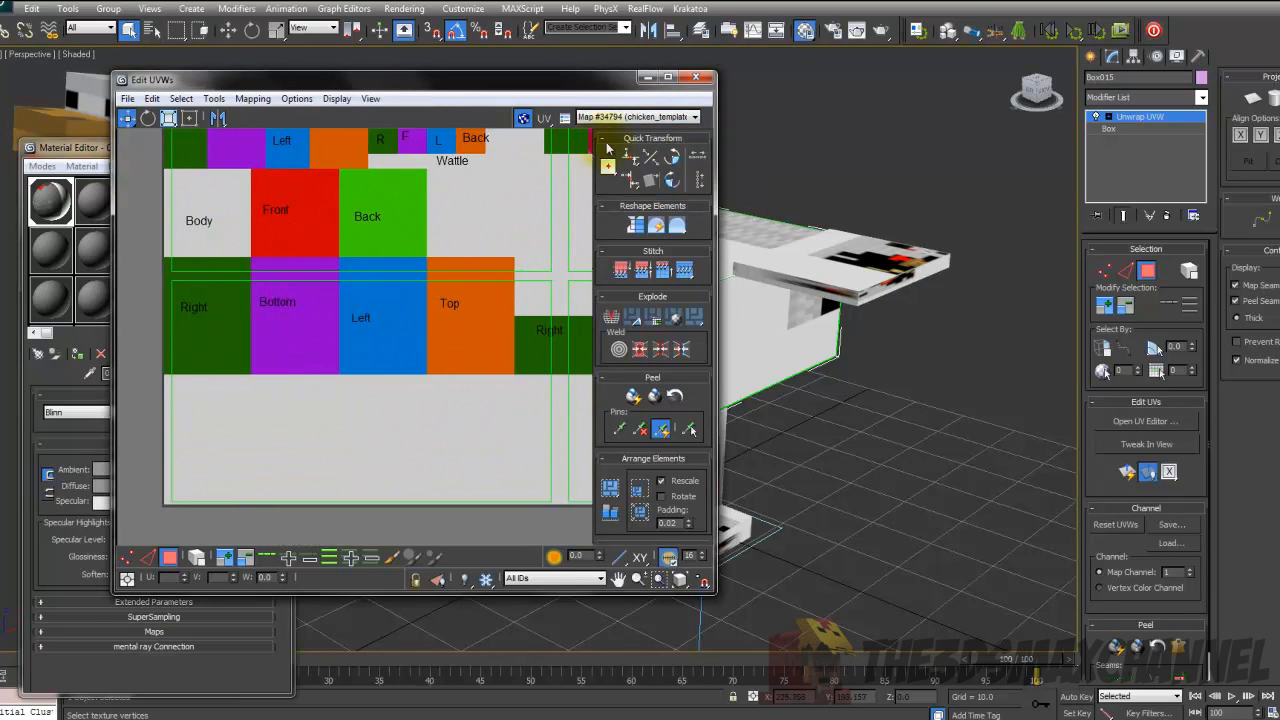
middle_drag(802, 241, 898, 187)
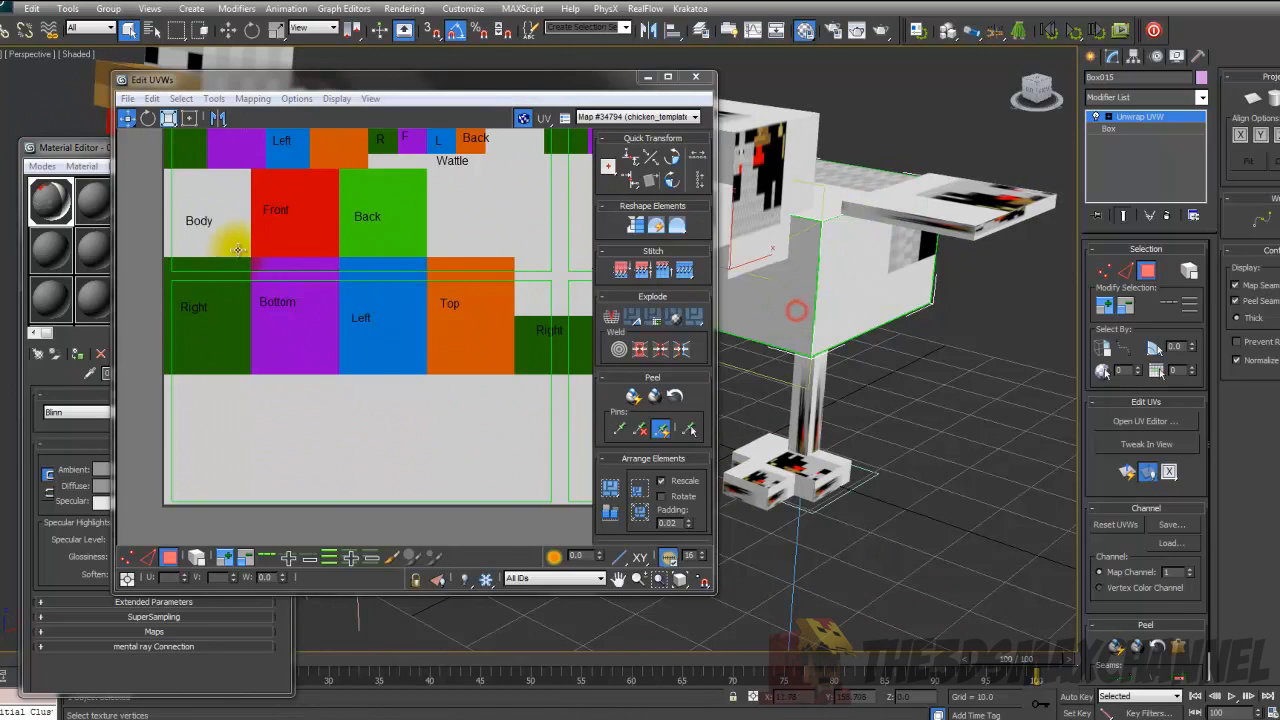
middle_drag(345, 234, 365, 211)
click(746, 298)
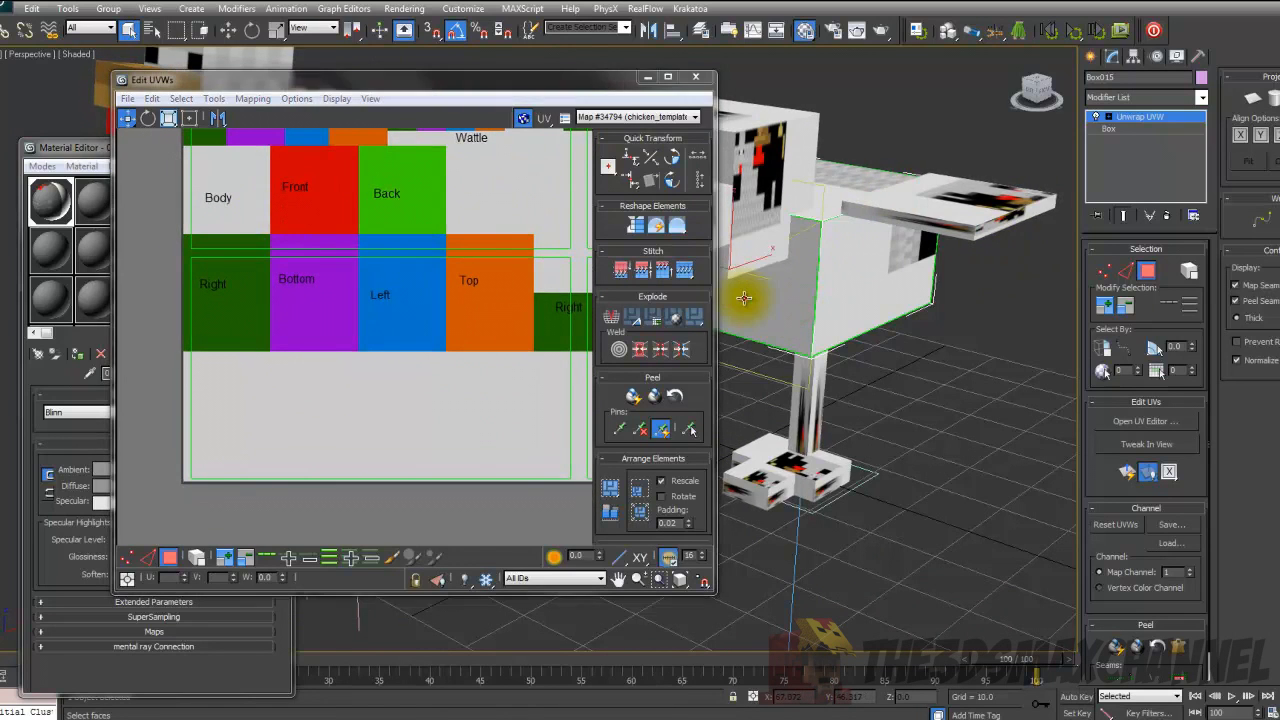
middle_drag(793, 297, 931, 277)
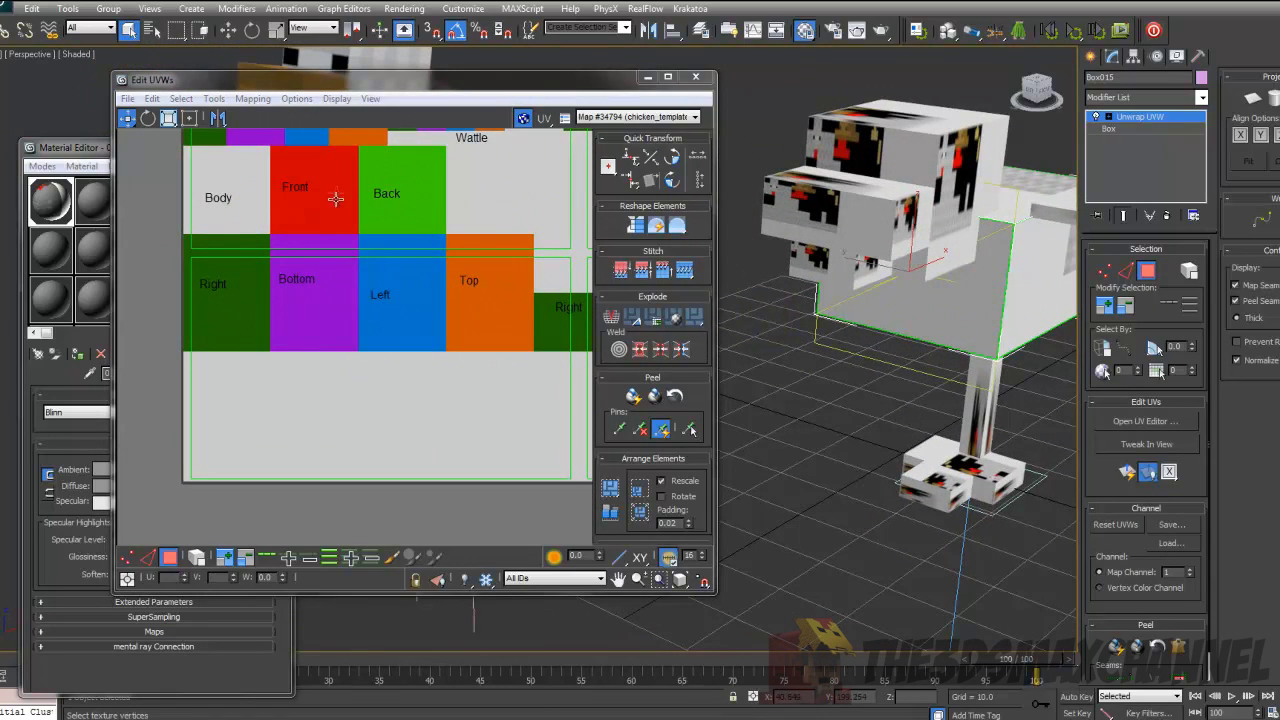
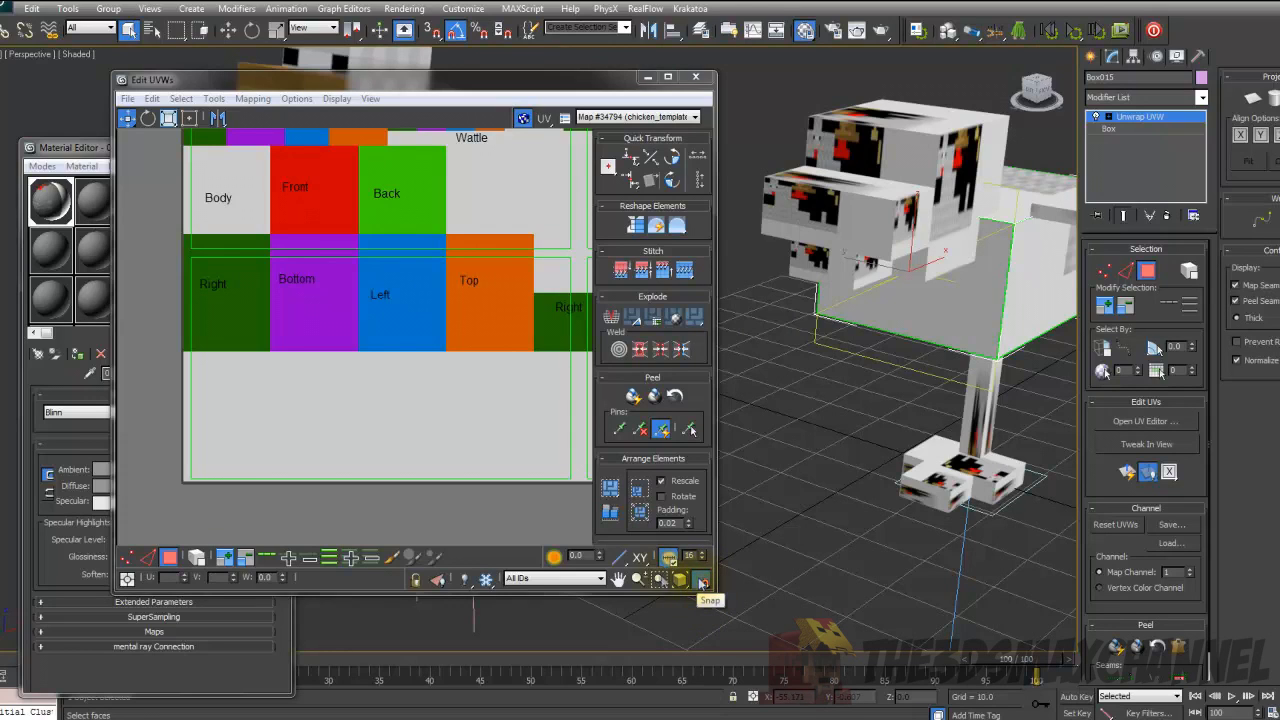
- Enable snapping in the UV editor and set the background texture to chicken.png
middle_drag(352, 284, 349, 324)
scroll(366, 326, down, 2)
scroll(353, 265, up, 2)
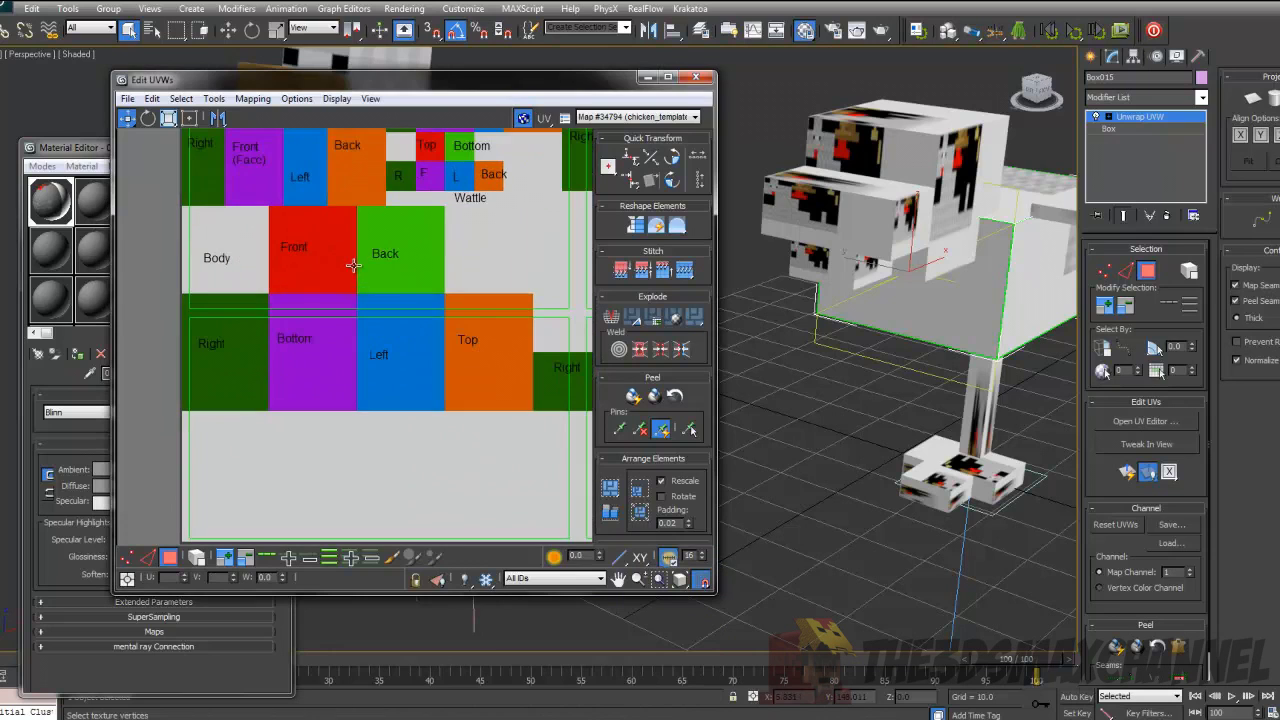
click(580, 117)
click(597, 141)
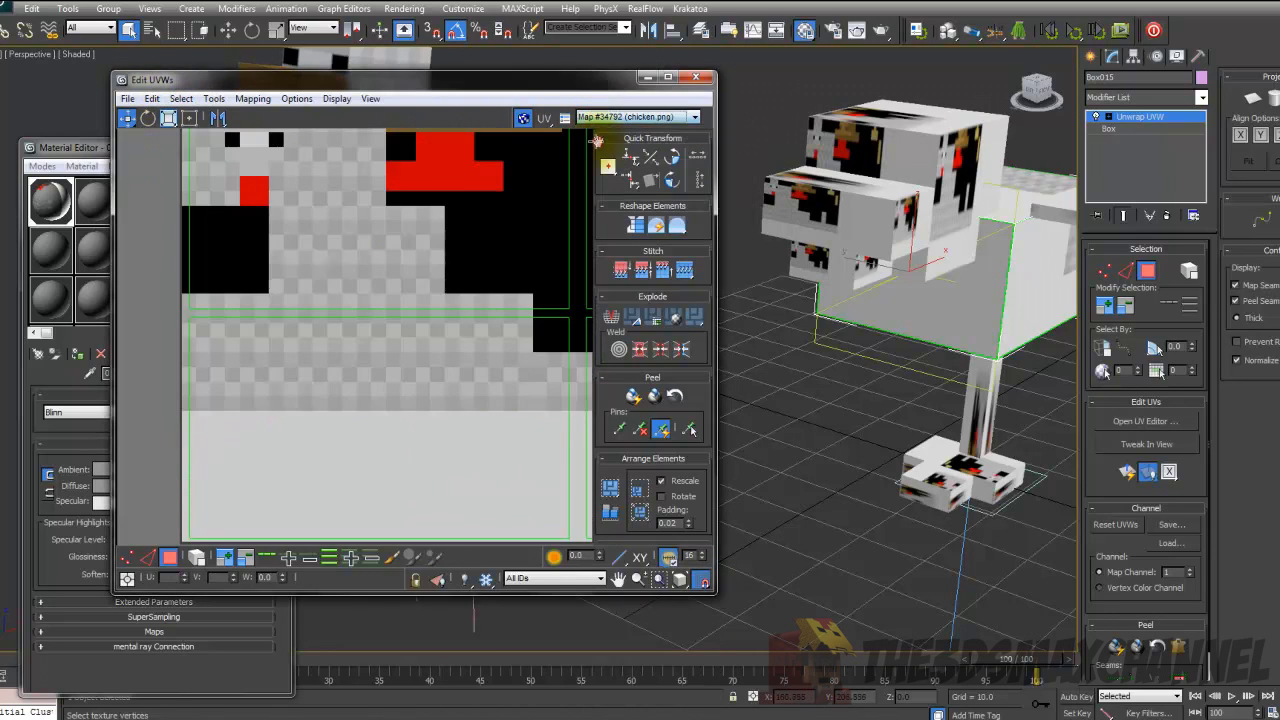
middle_drag(305, 277, 309, 249)
- Select the body's front face and move its UVs so their upper-left corner snaps to the body's front region on chicken.png
click(292, 343)
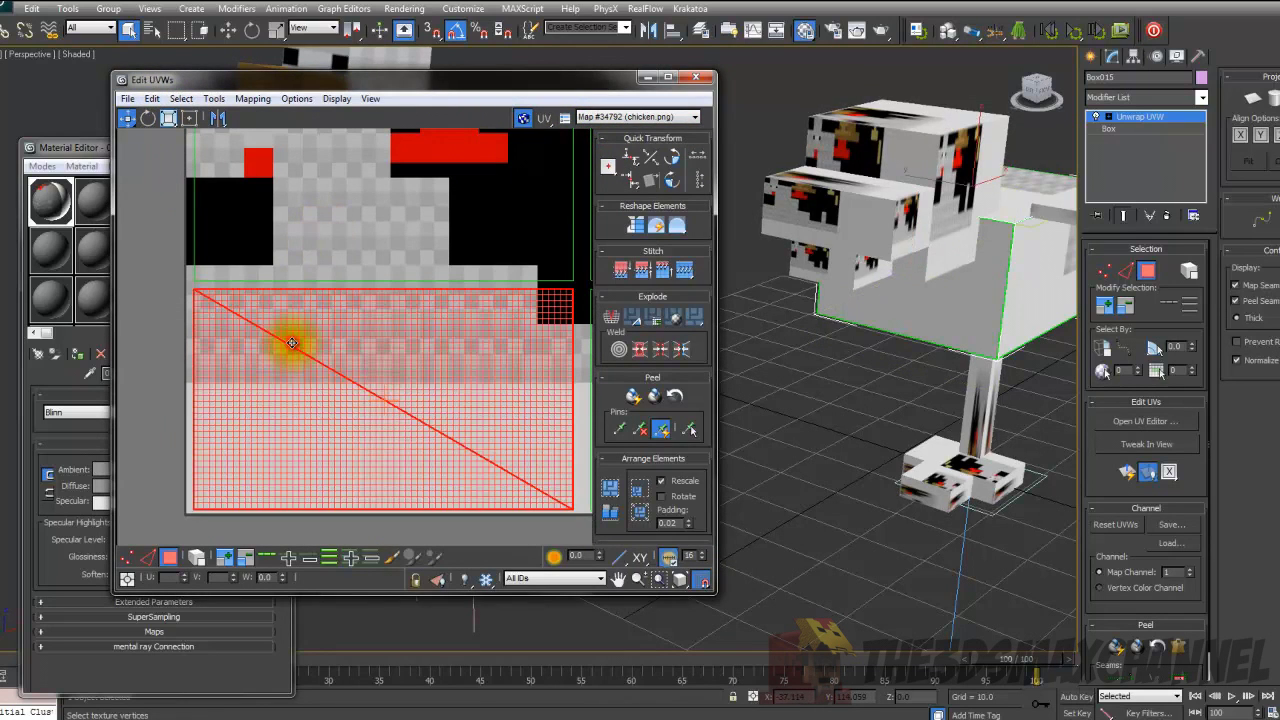
click(997, 314)
scroll(290, 290, down, 3)
drag(506, 332, 288, 285)
scroll(290, 286, up, 3)
middle_drag(292, 286, 329, 320)
scroll(385, 318, up, 5)
drag(329, 320, 379, 312)
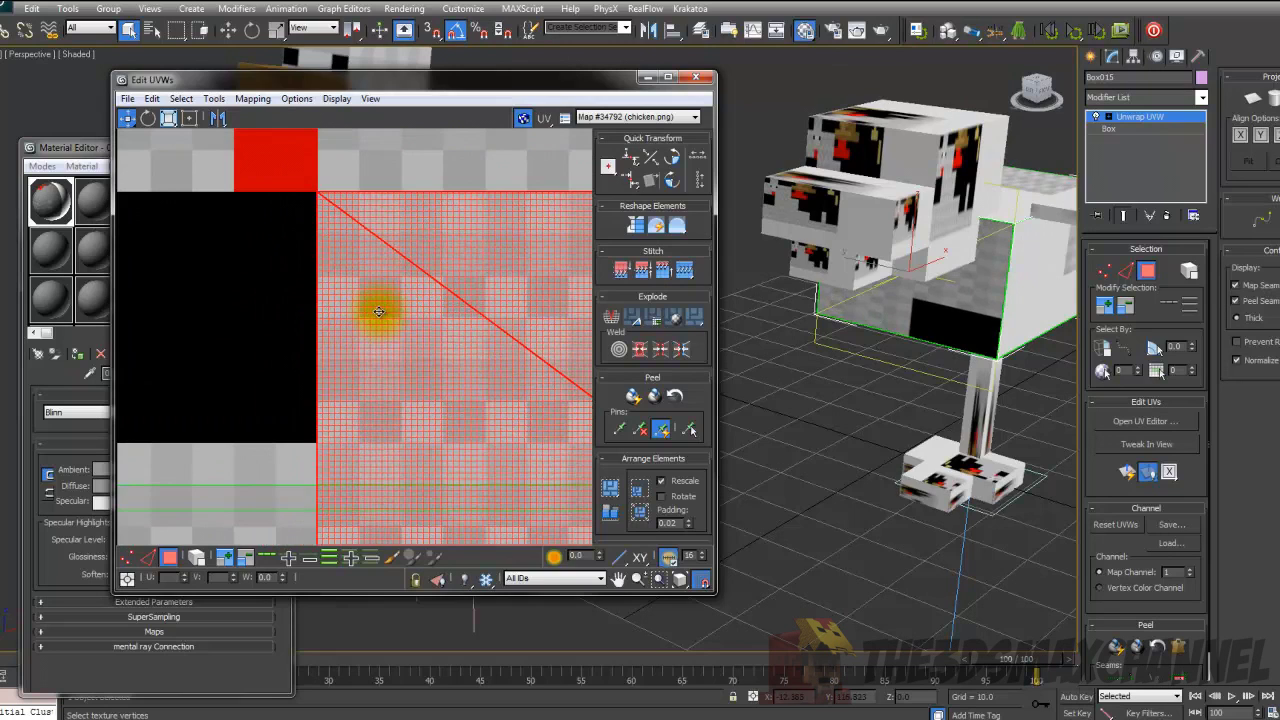
scroll(379, 312, down, 3)
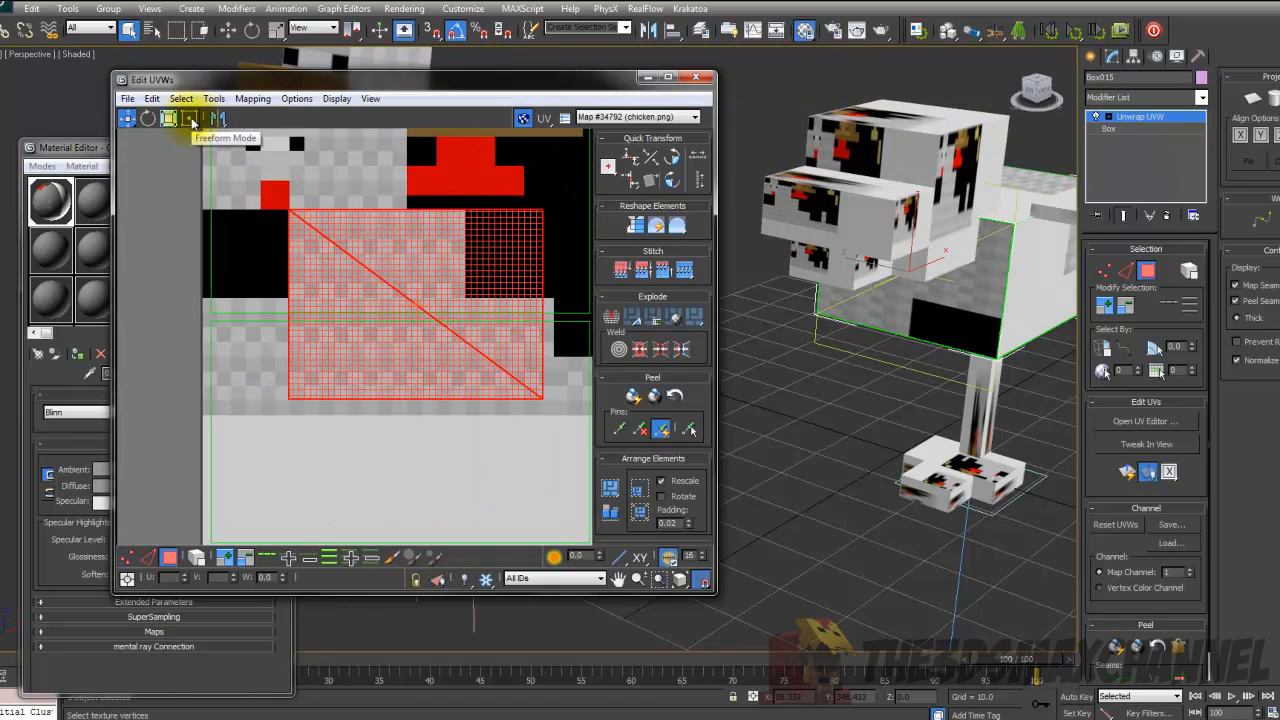
- Scale the front face's UVs in Freeform Mode from the lower-right corner to fit the body's square front region of the texture
click(192, 121)
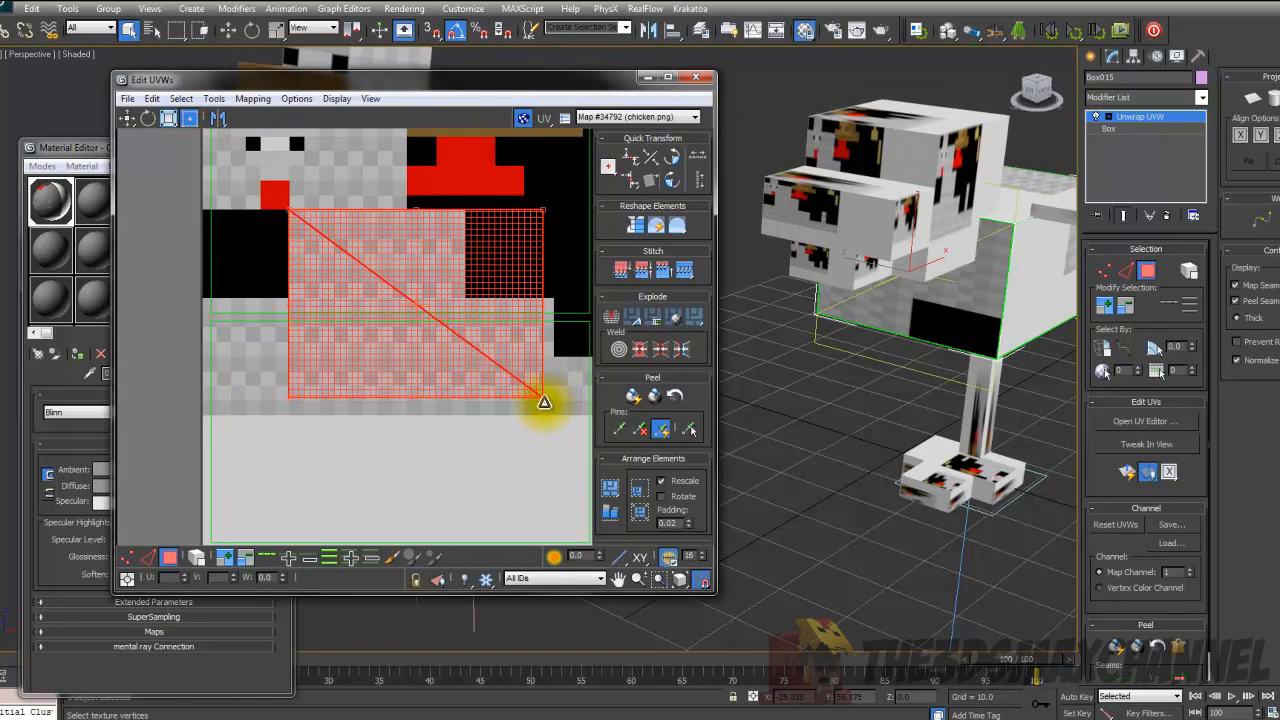
drag(543, 400, 377, 307)
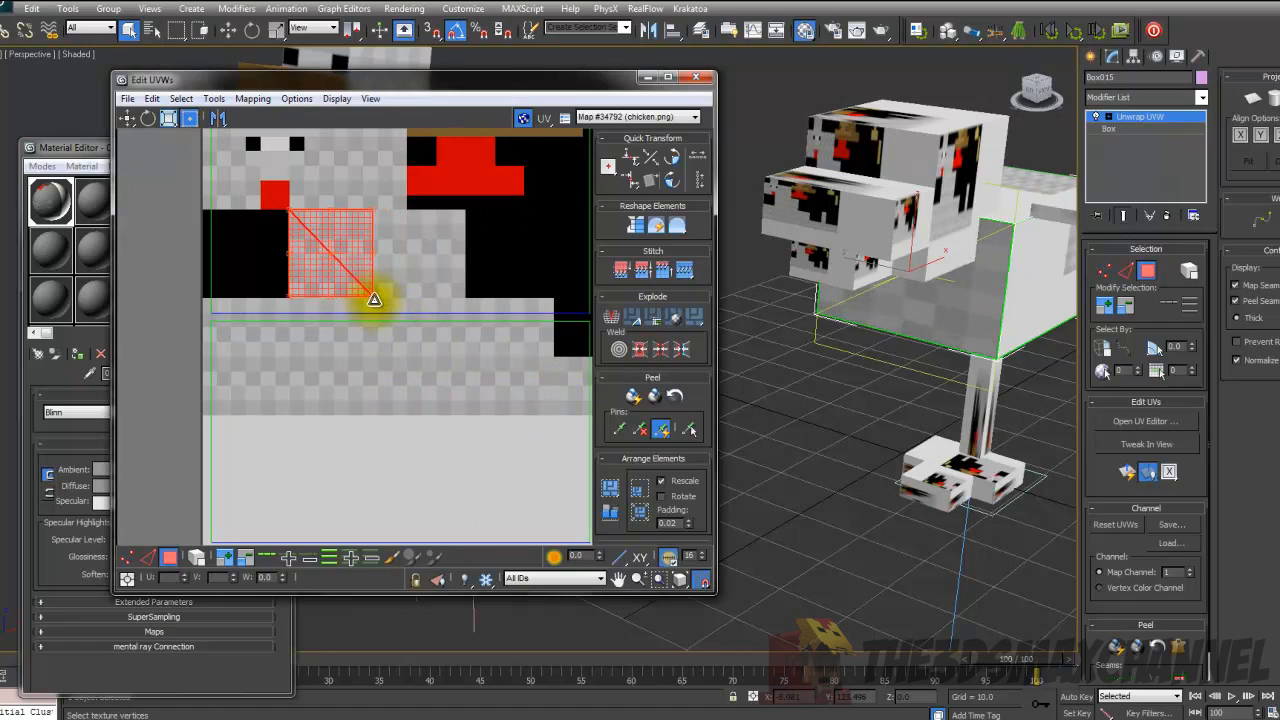
scroll(378, 300, up, 5)
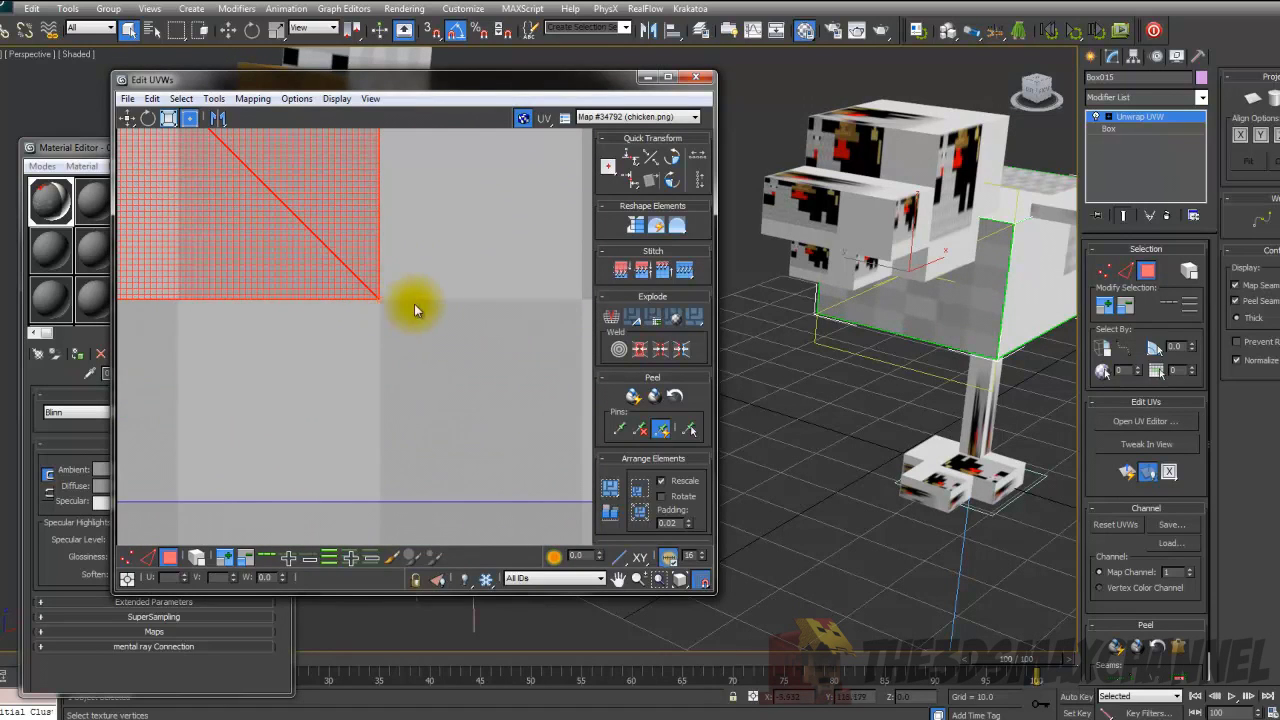
scroll(414, 306, down, 7)
scroll(425, 307, up, 5)
middle_drag(450, 278, 423, 277)
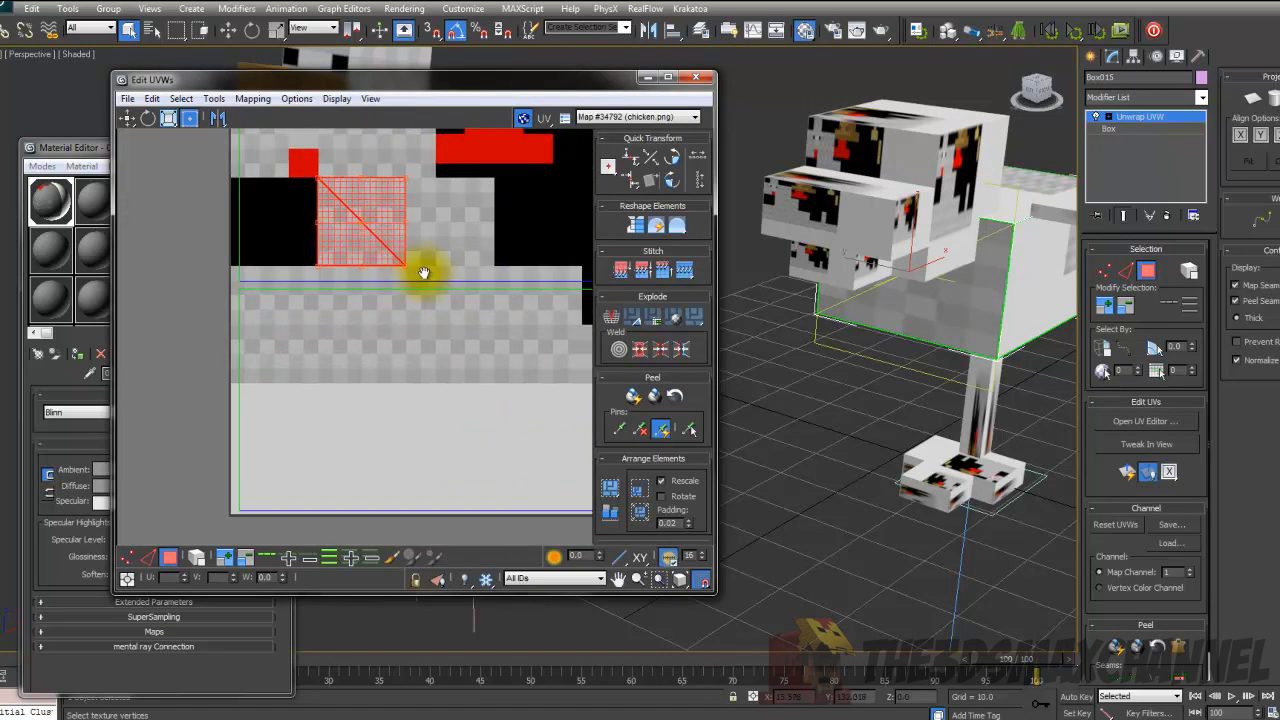
scroll(423, 277, down, 3)
scroll(900, 311, down, 4)
mouse_move(927, 320)
alt+middle_down()
mouse_move(857, 290)
mouse_move(905, 320)
alt+middle_up()
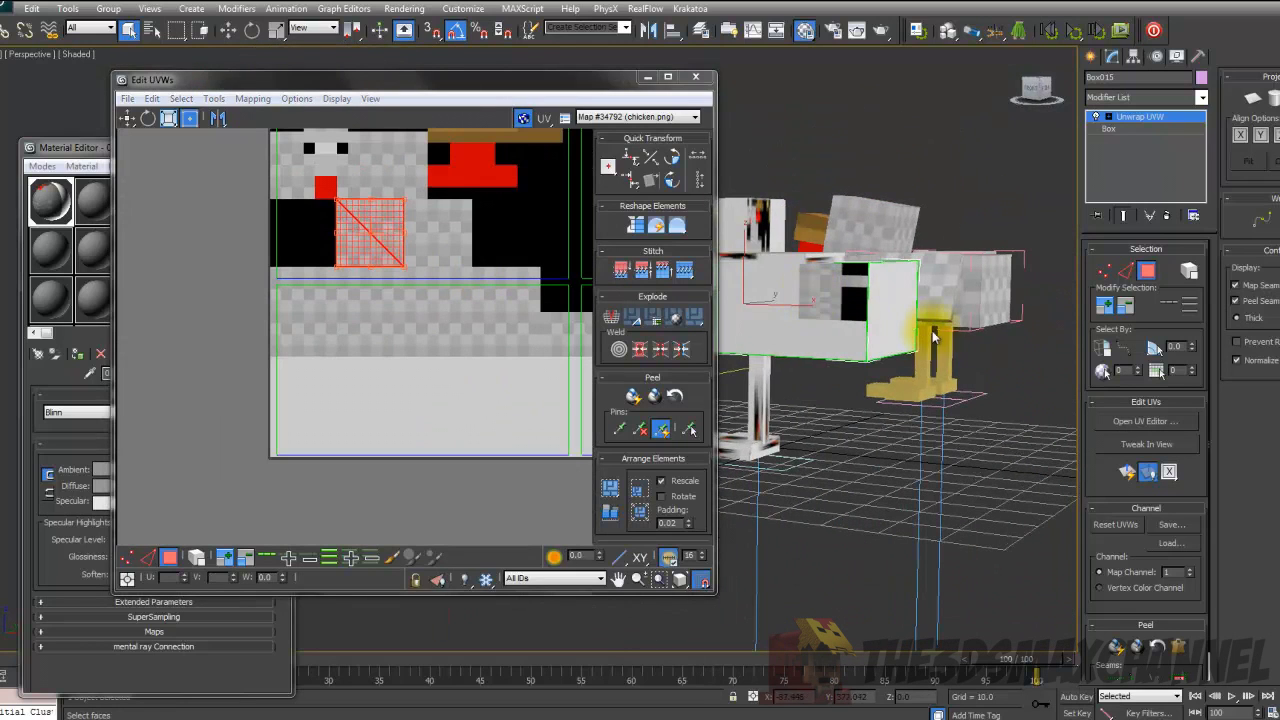
- Move the back face's UVs so their upper-left corner snaps to the body's back region on chicken.png, beside the front face
scroll(407, 275, down, 3)
scroll(407, 275, down, 1)
drag(543, 260, 403, 270)
scroll(401, 270, up, 4)
scroll(346, 218, up, 3)
drag(346, 217, 337, 304)
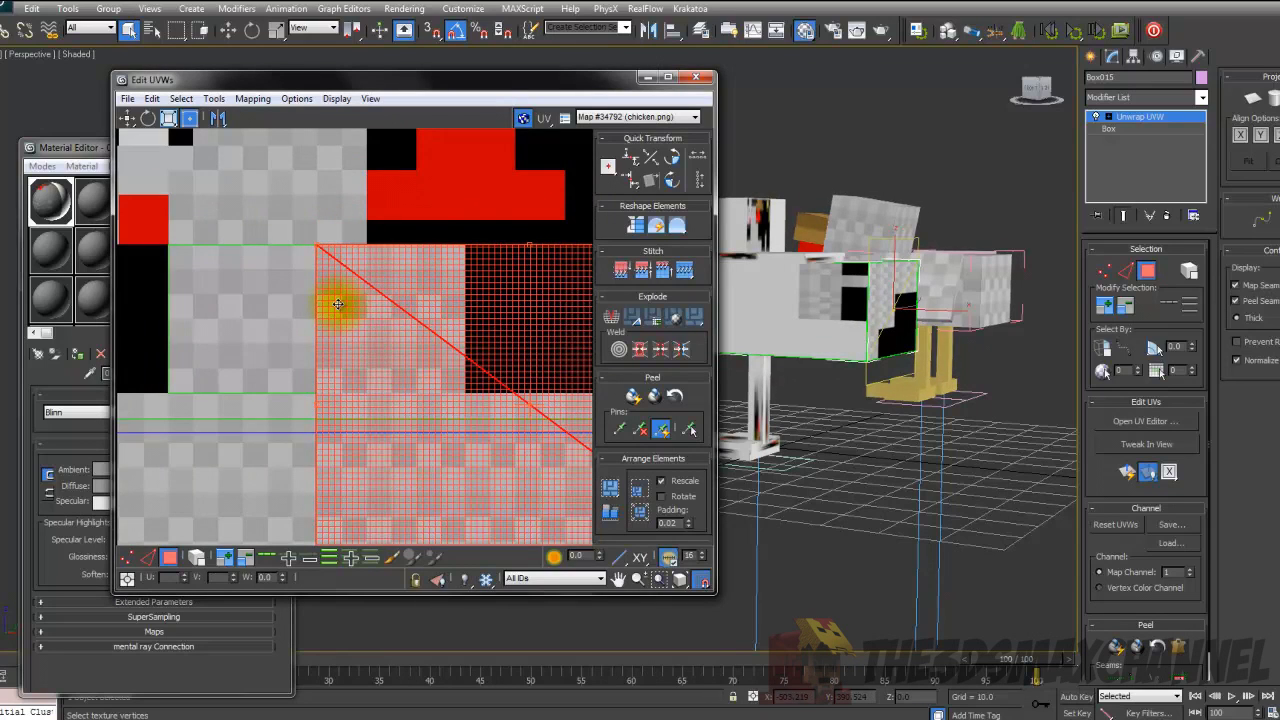
- Scale the back face's UVs from the lower-right corner to fit the body's square back region, checking the corners
scroll(338, 304, down, 5)
drag(465, 379, 383, 328)
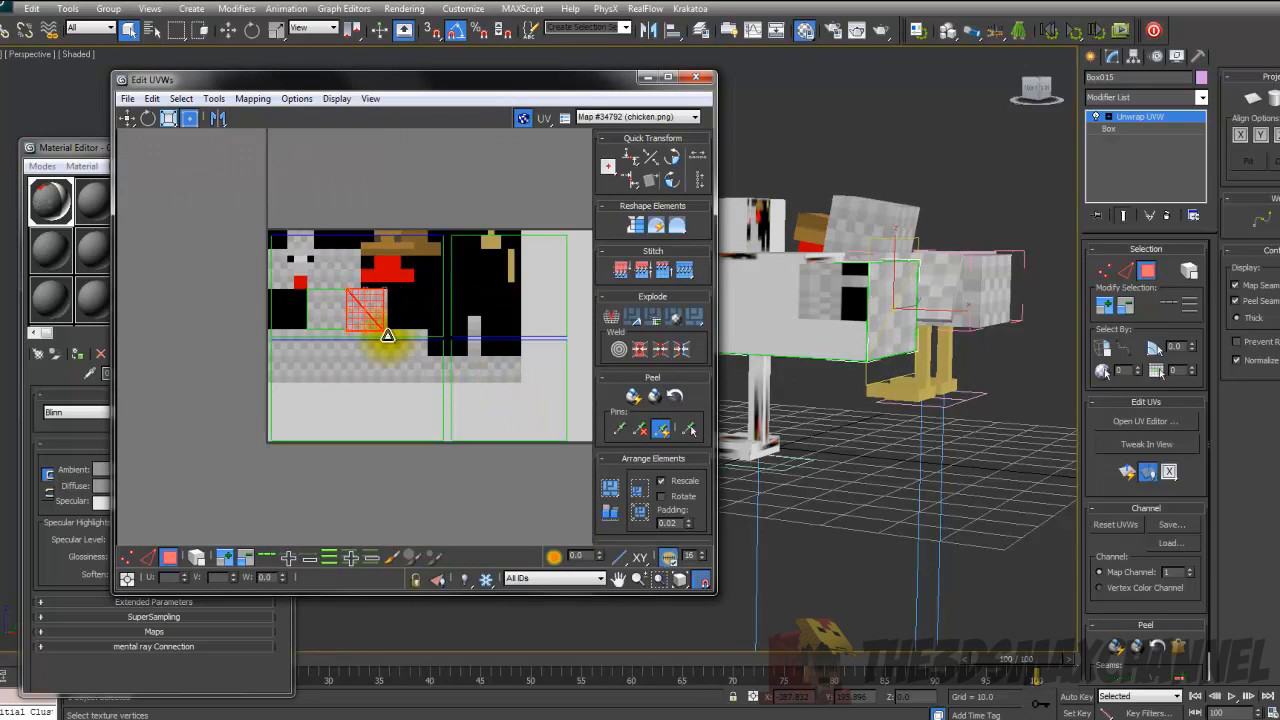
scroll(390, 333, up, 6)
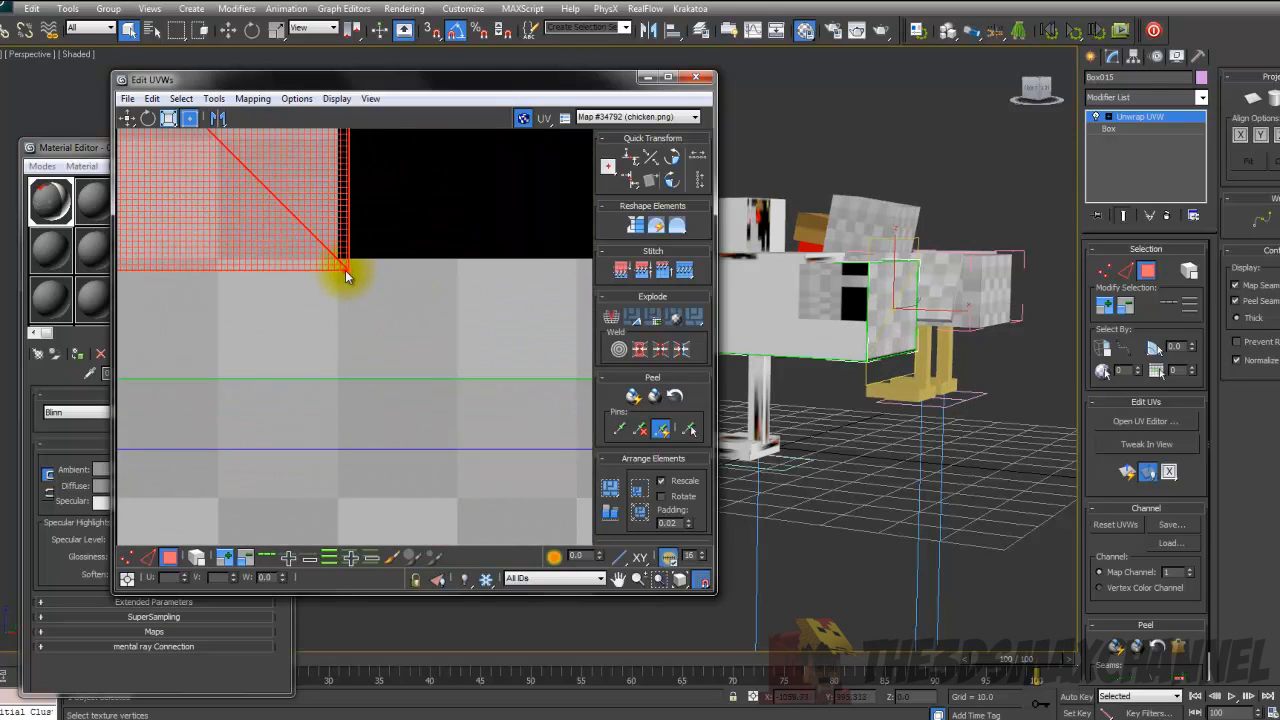
scroll(340, 270, down, 5)
scroll(500, 345, up, 5)
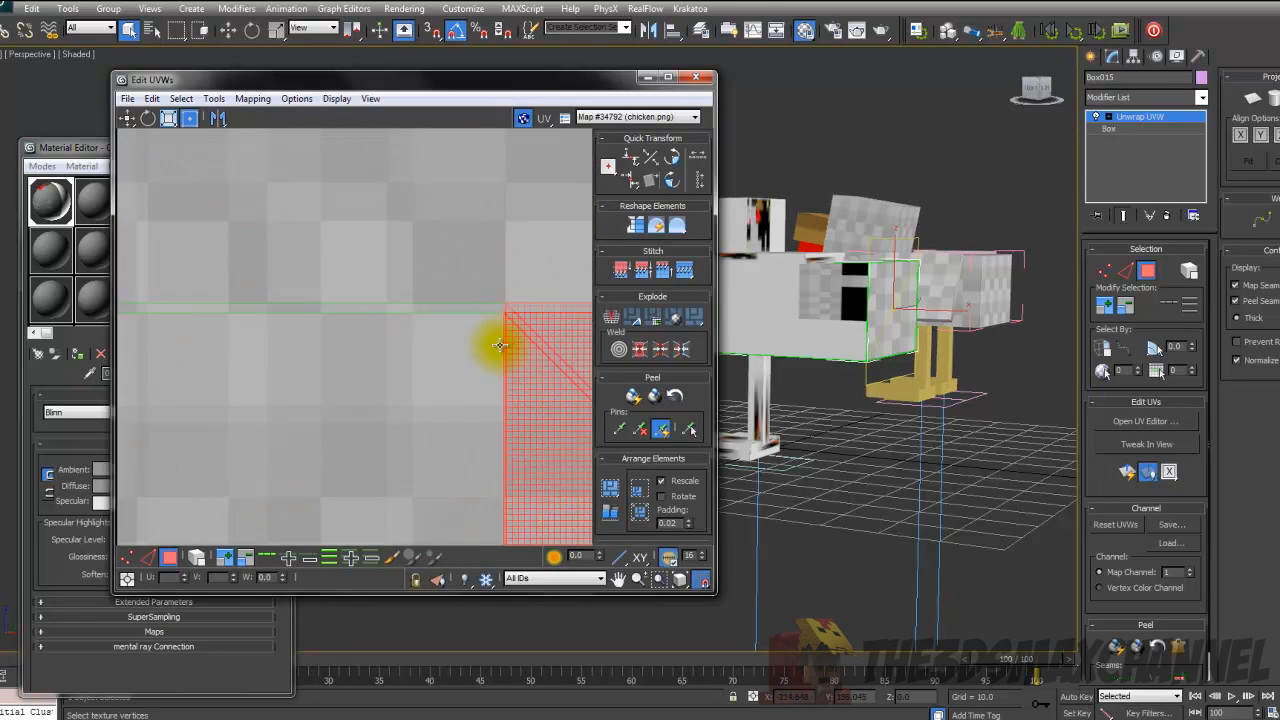
scroll(277, 349, down, 8)
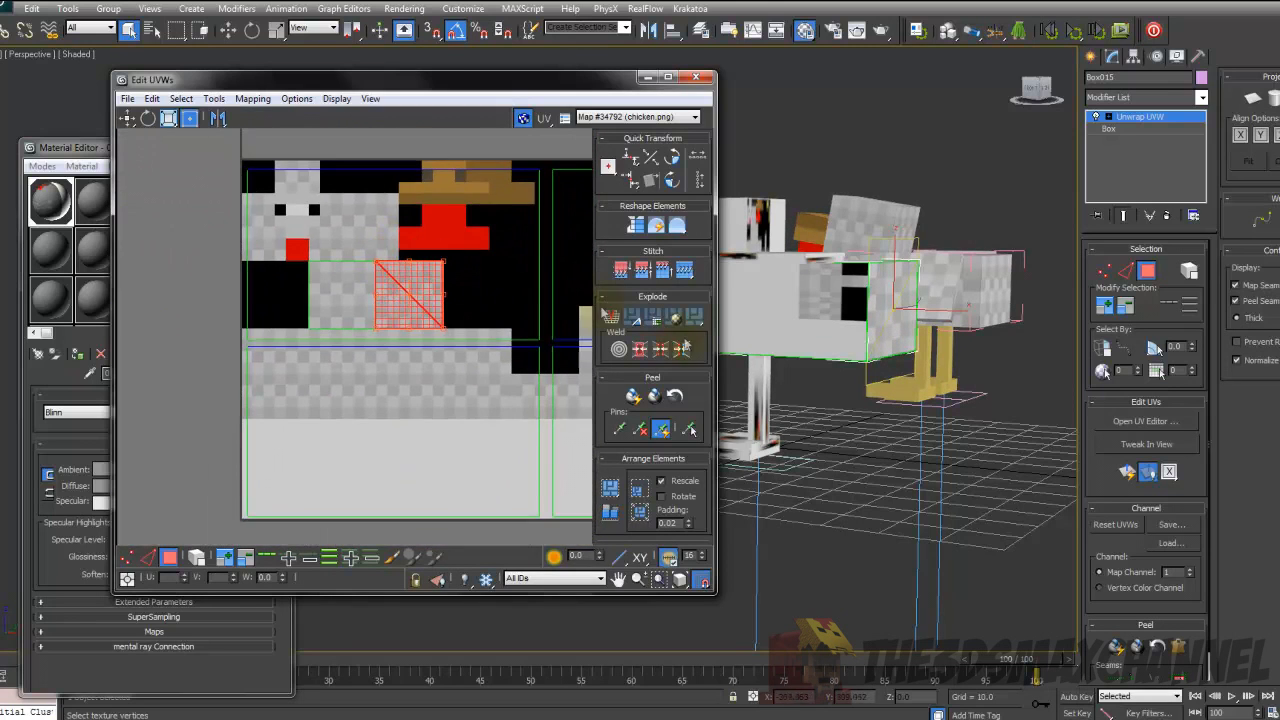
- Show chicken_template.png behind the UVs and move the body's top-face UVs down, clear of the labelled body regions
click(637, 116)
click(640, 163)
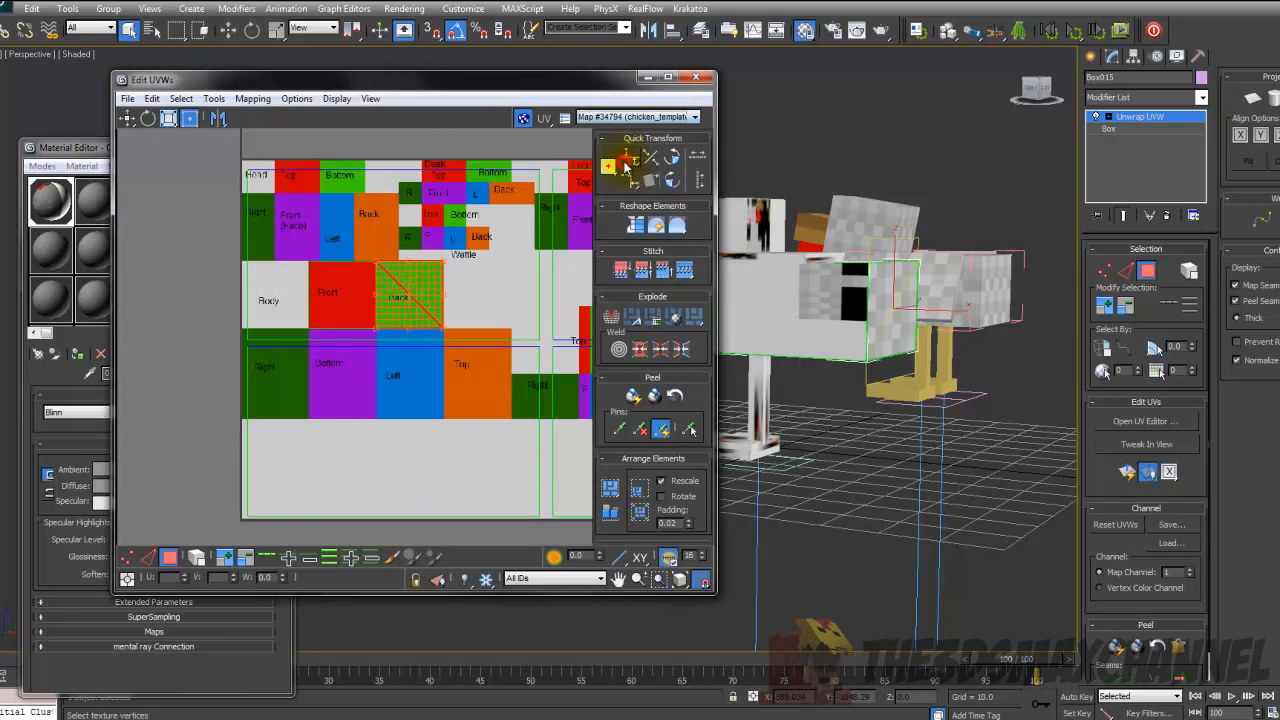
middle_drag(329, 311, 324, 293)
click(337, 363)
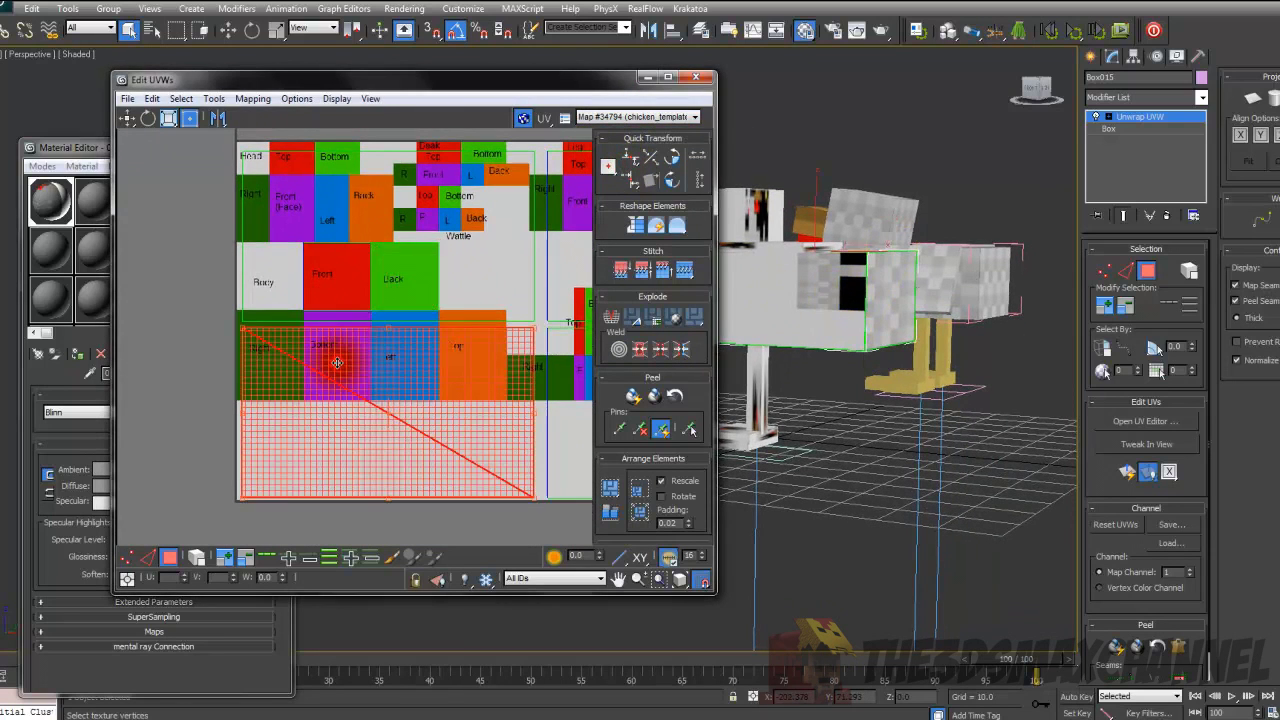
drag(337, 362, 347, 430)
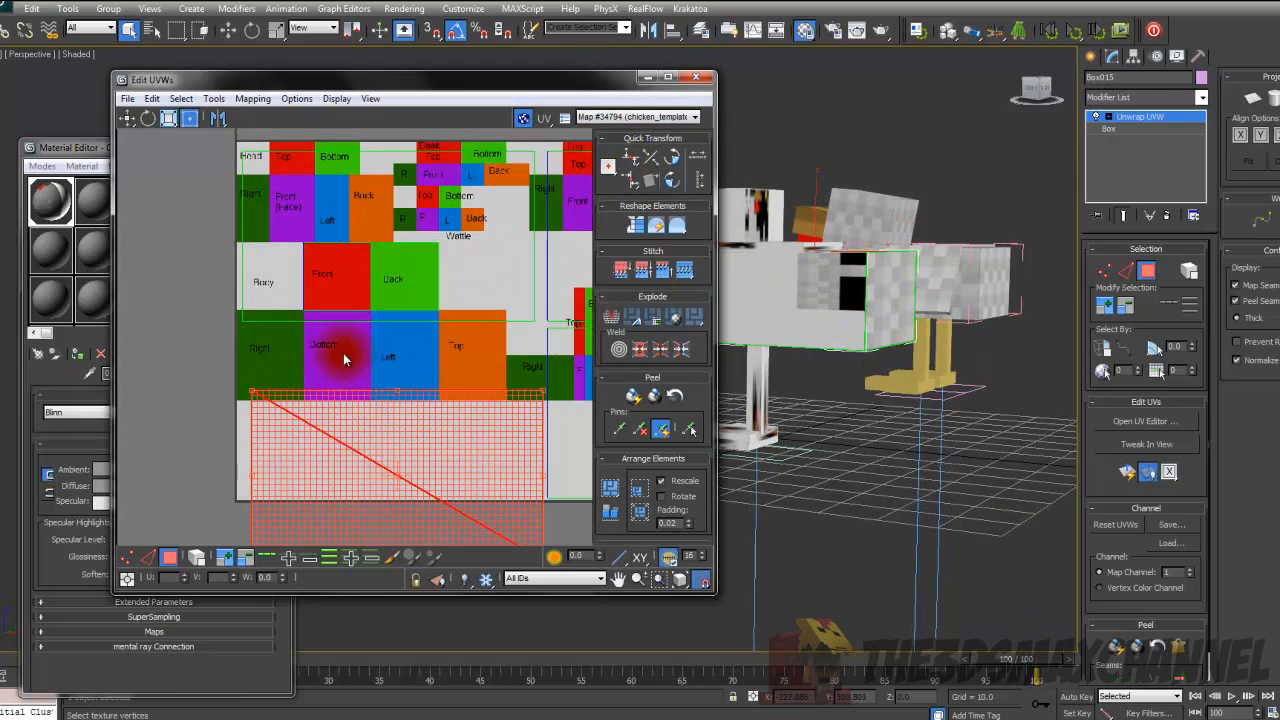
- Select the body's underside face, move its UVs to the template's body Bottom region, and switch the background back to chicken.png
alt+middle_drag(945, 352, 860, 310)
click(858, 313)
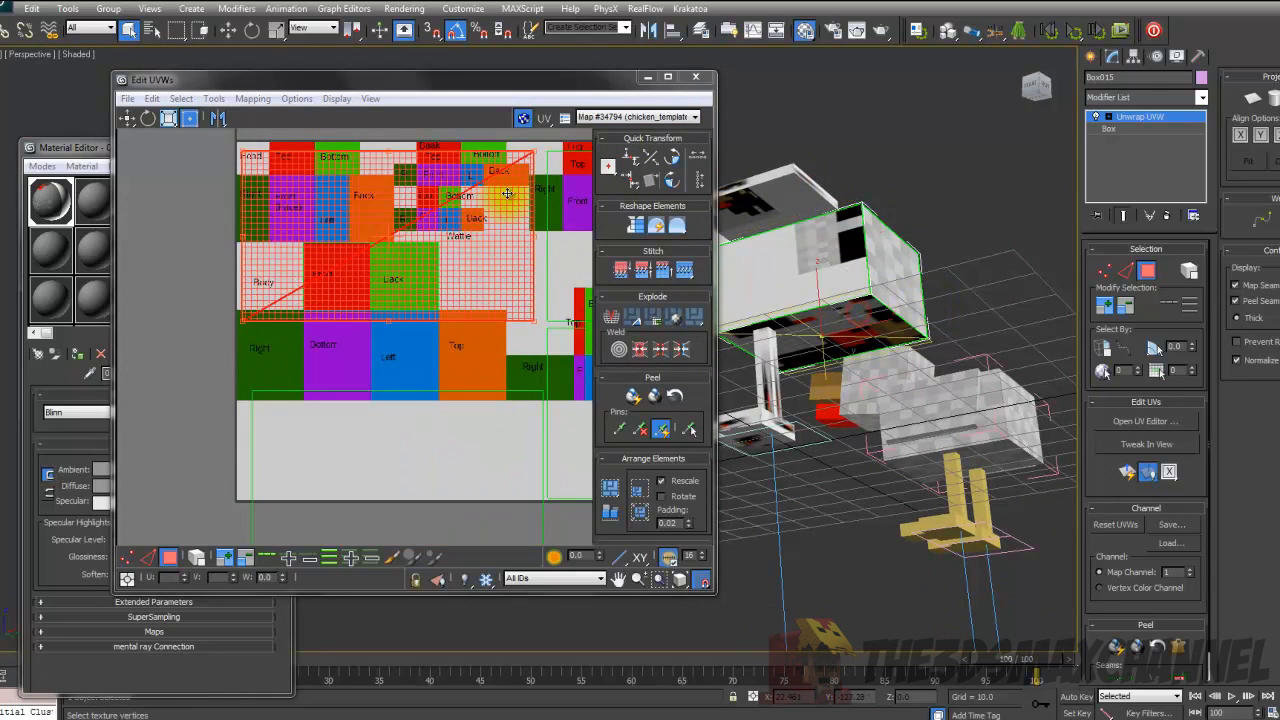
click(645, 119)
click(324, 211)
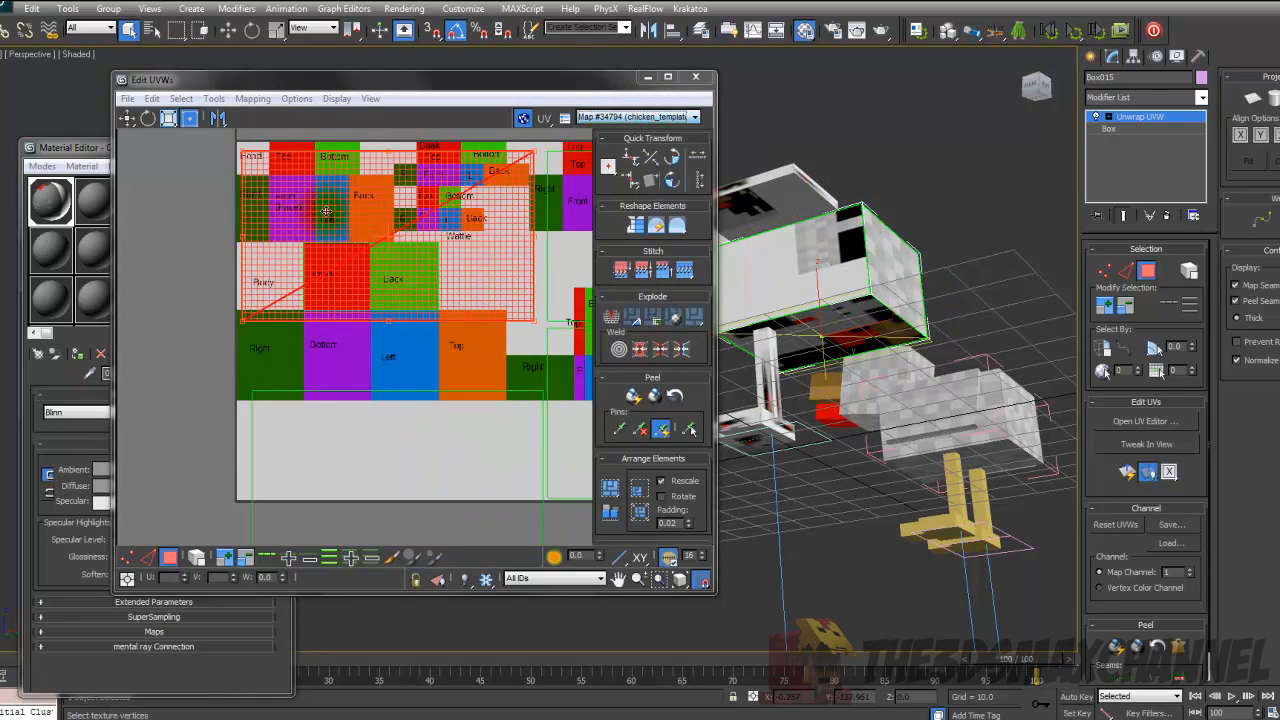
mouse_move(306, 202)
mouse_down()
mouse_move(363, 366)
mouse_move(370, 357)
mouse_up()
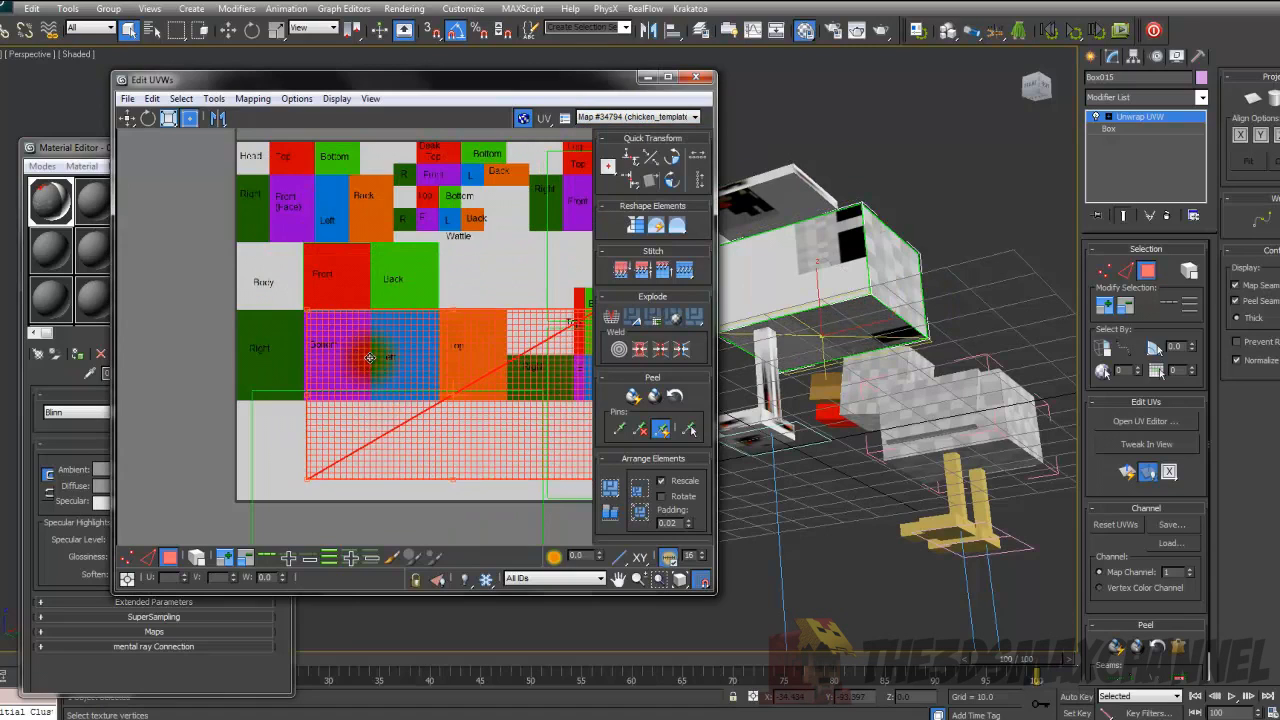
click(645, 117)
click(620, 145)
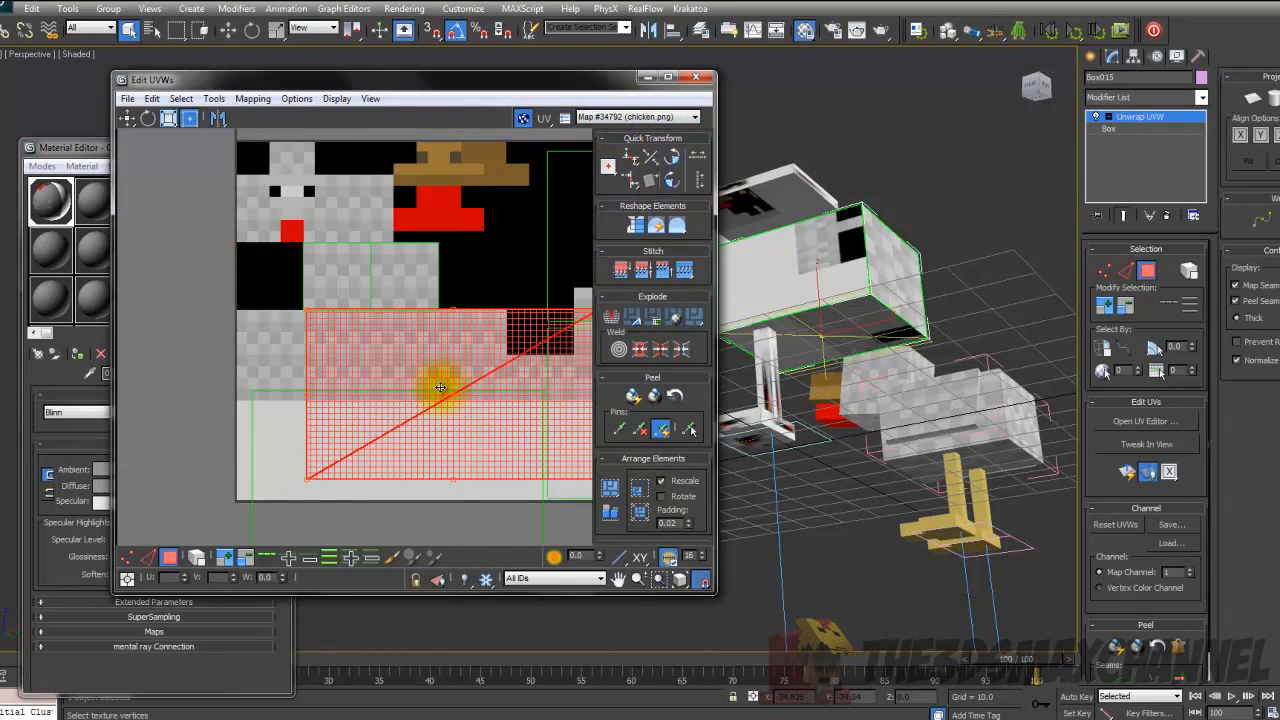
- Scale the underside face's UVs from the lower-right corner to fit the body's bottom region of the texture
scroll(455, 392, down, 2)
drag(564, 458, 349, 337)
scroll(349, 335, up, 5)
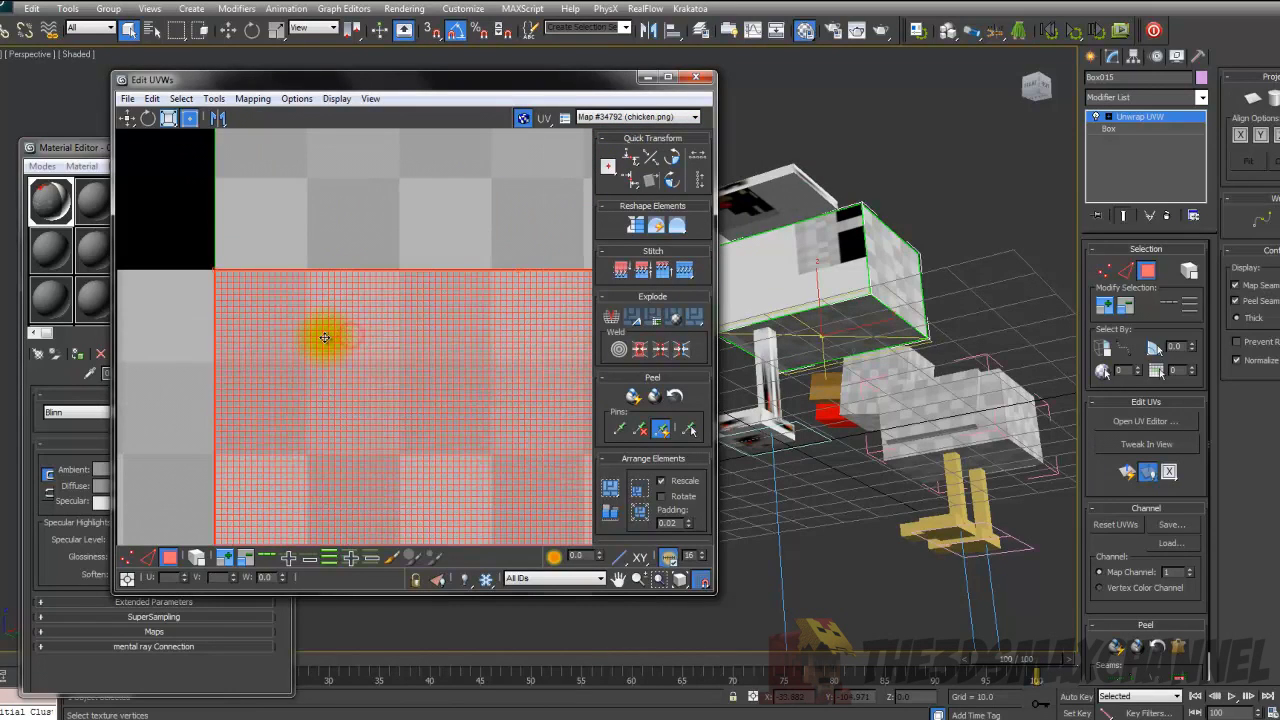
scroll(335, 338, down, 4)
middle_drag(461, 396, 358, 173)
scroll(424, 352, up, 3)
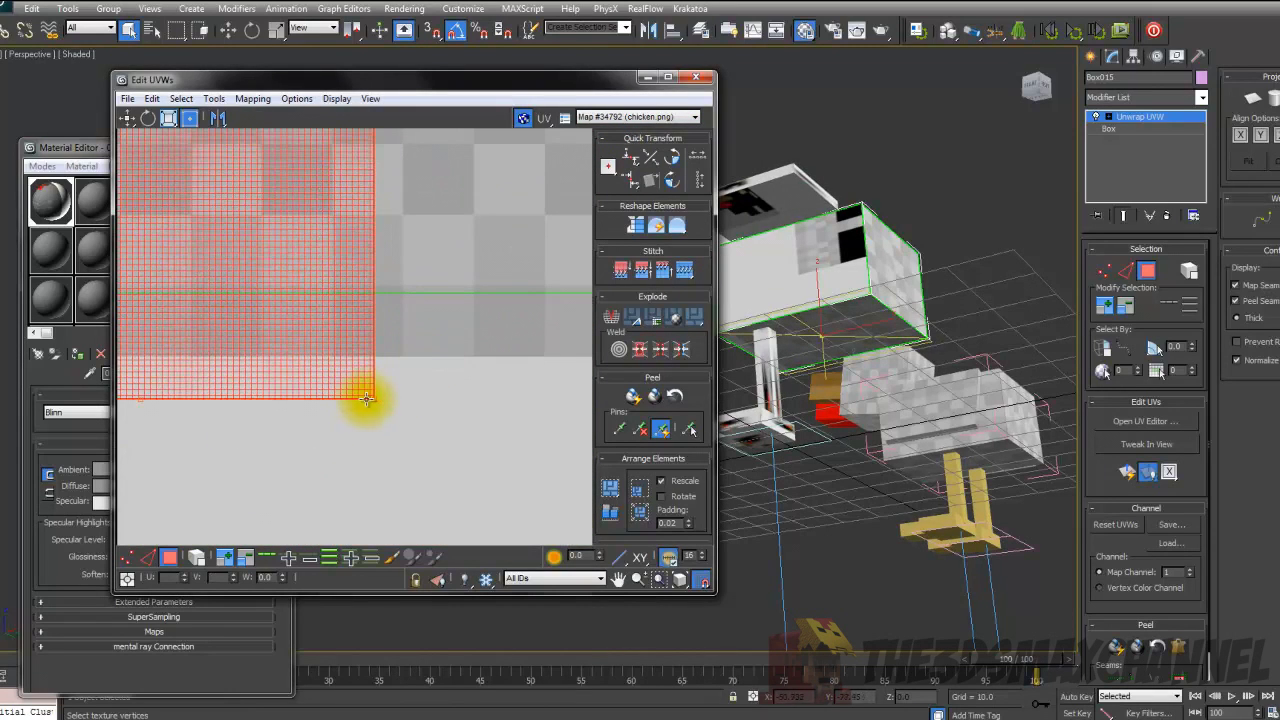
drag(371, 396, 333, 357)
scroll(354, 345, down, 5)
scroll(370, 319, up, 2)
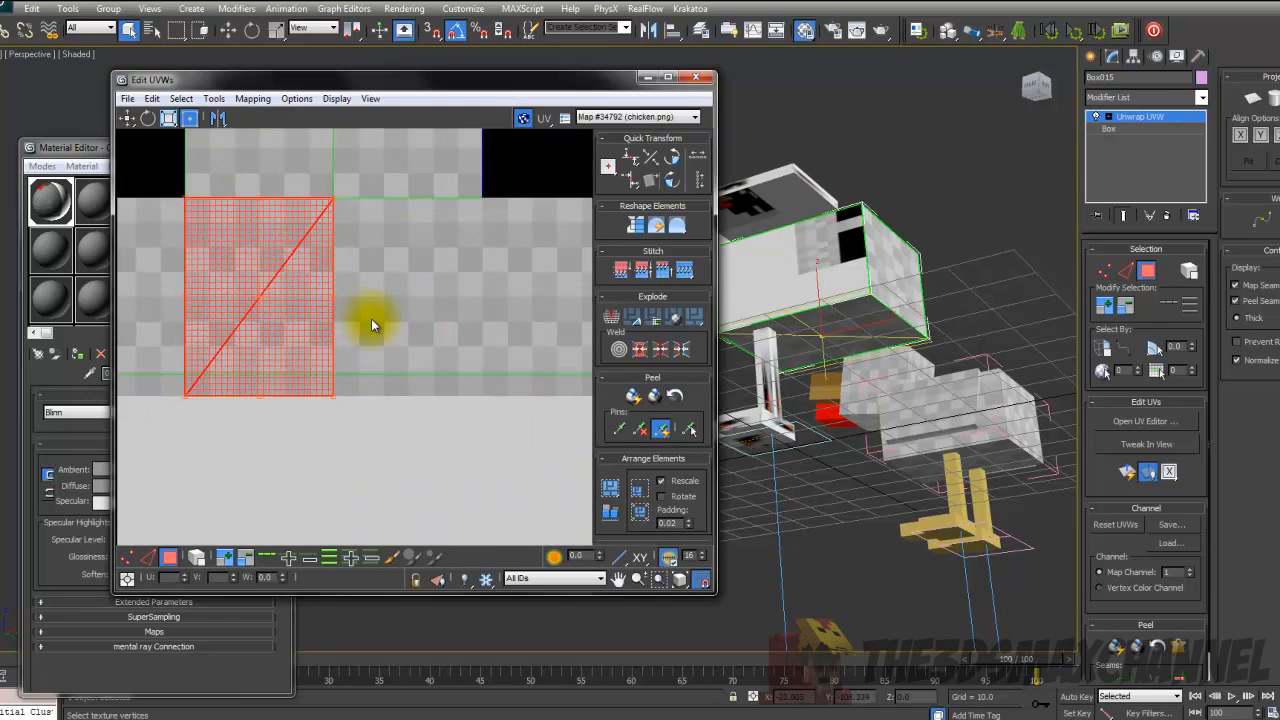
- Select the body's back face and rotate its UVs a quarter turn clockwise in place
scroll(371, 318, down, 6)
alt+middle_drag(827, 350, 867, 283)
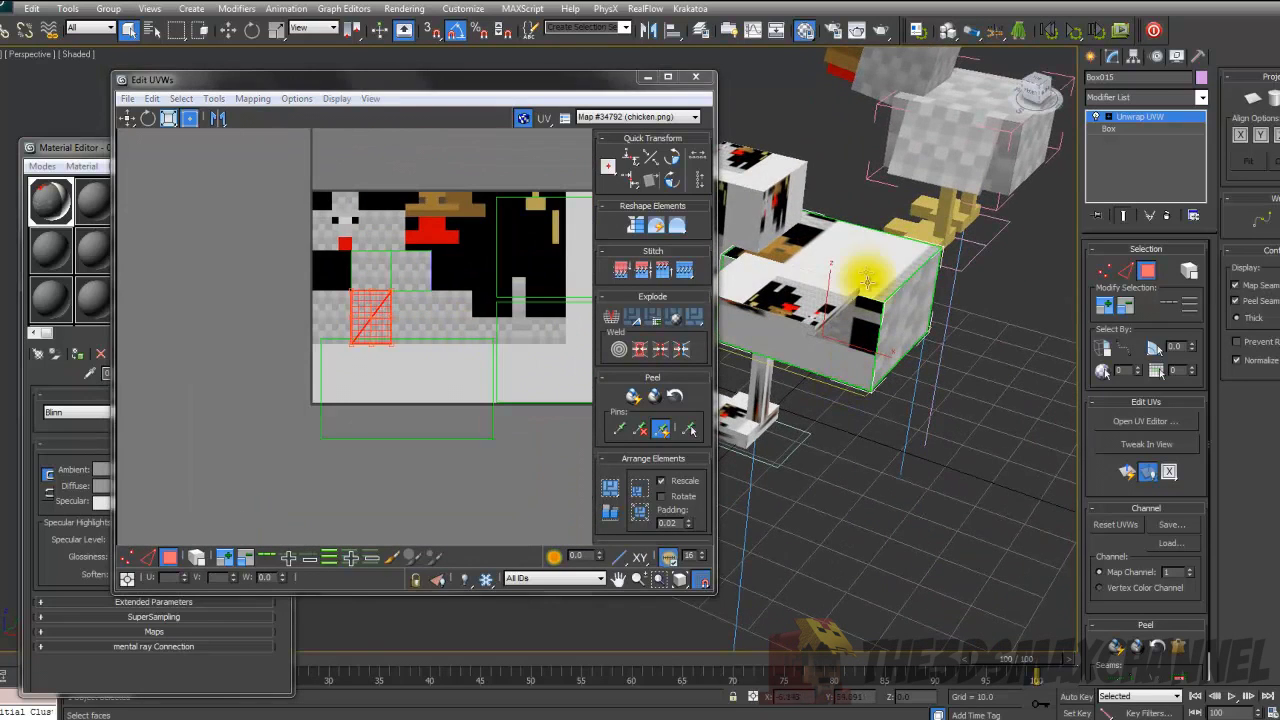
click(861, 265)
middle_drag(432, 301, 330, 291)
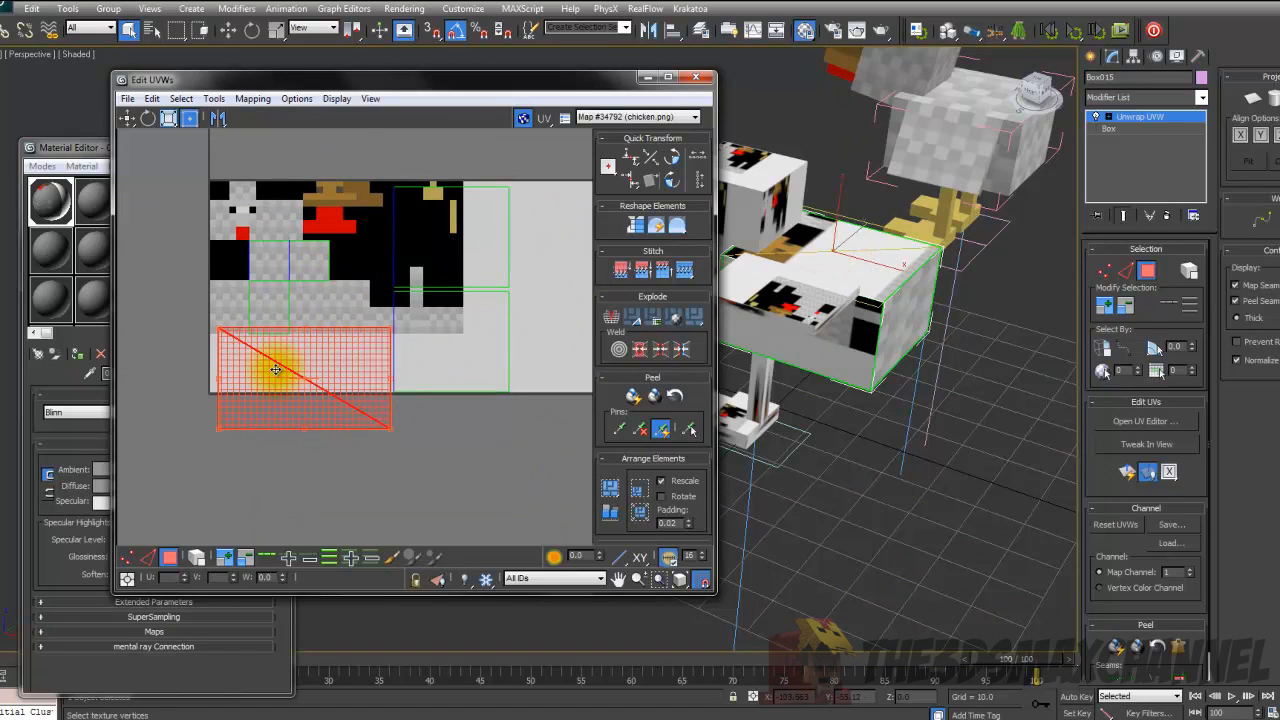
scroll(866, 311, down, 10)
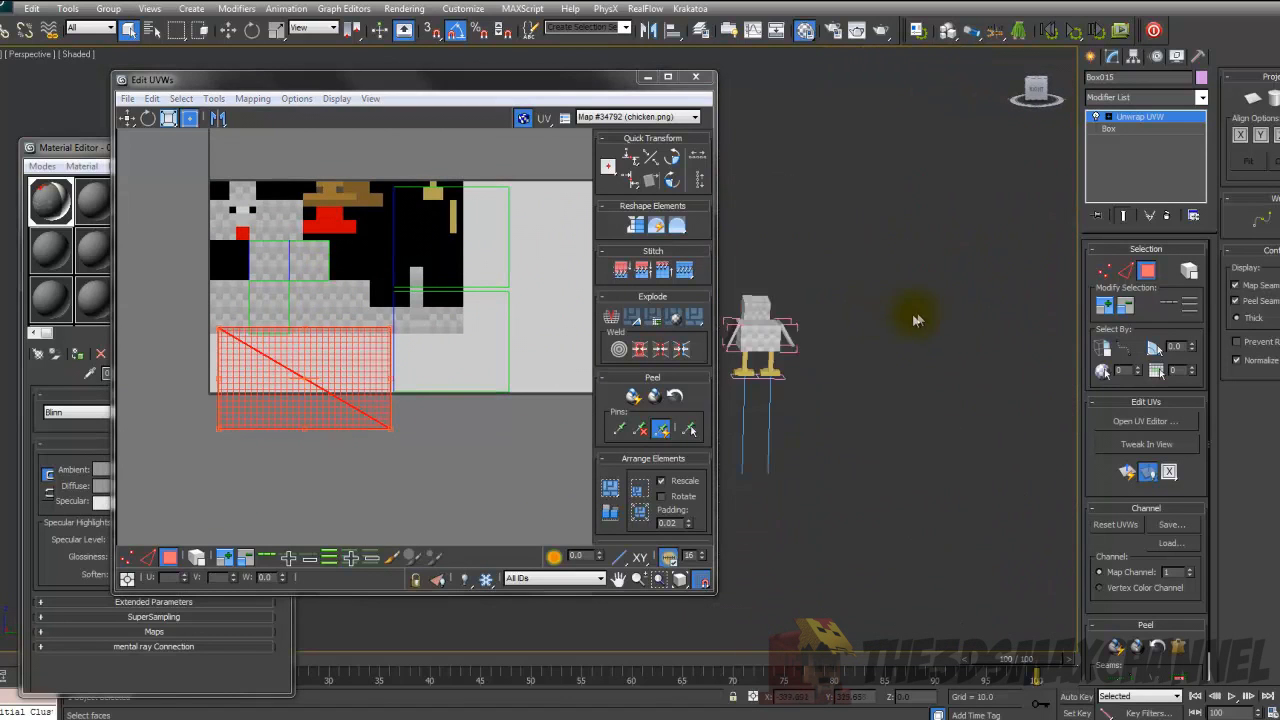
scroll(912, 317, up, 8)
middle_drag(894, 306, 851, 277)
click(818, 262)
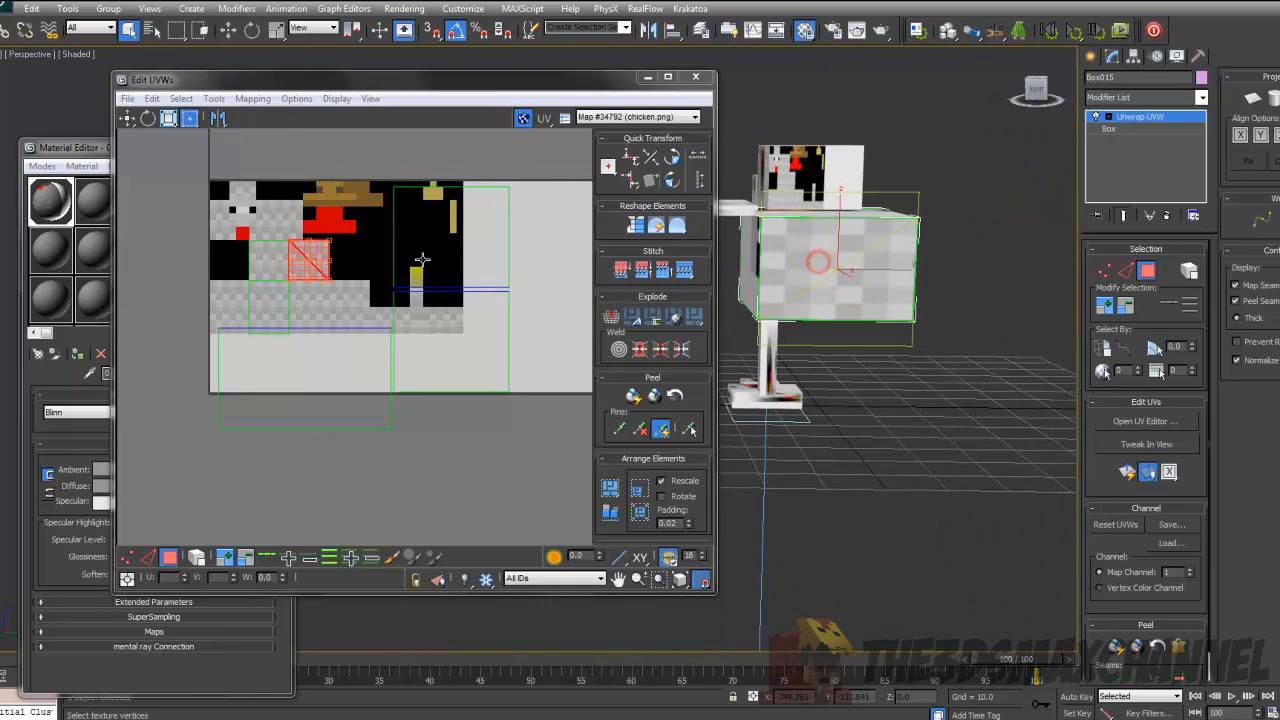
scroll(422, 260, up, 5)
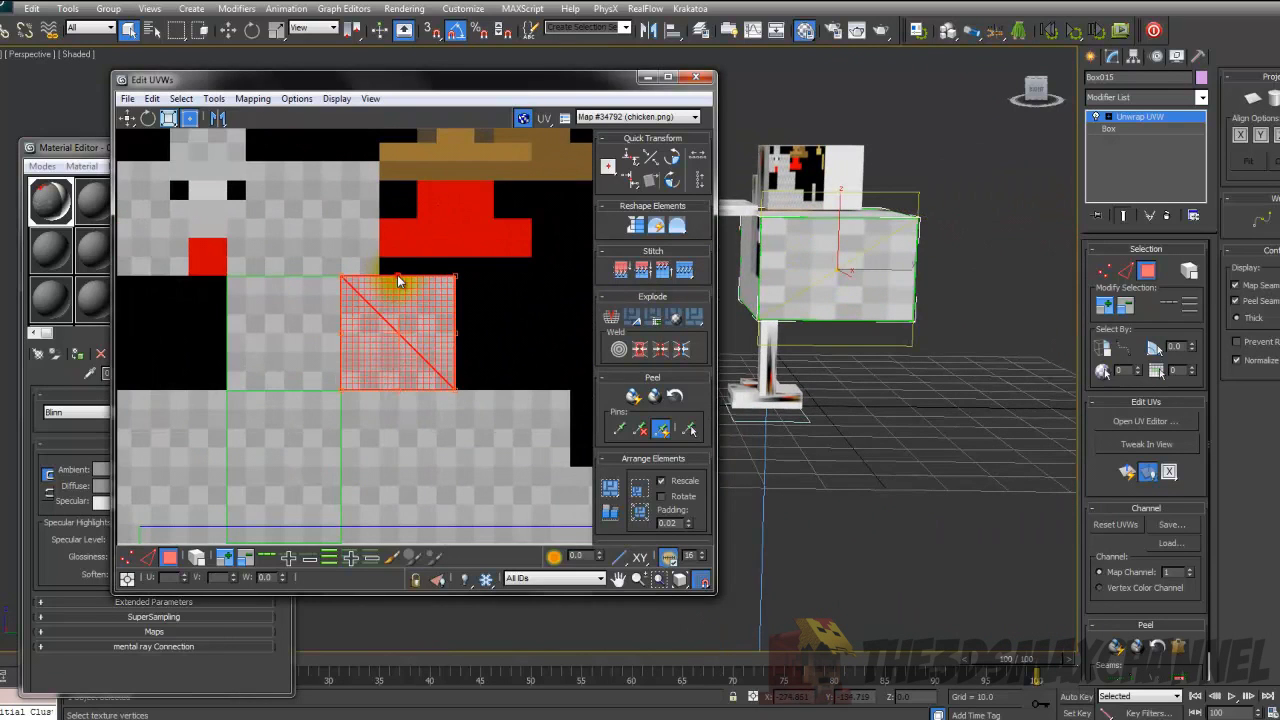
drag(397, 274, 470, 332)
- Select the body's front face in the UV editor and rotate its UVs a quarter turn clockwise in place
click(279, 331)
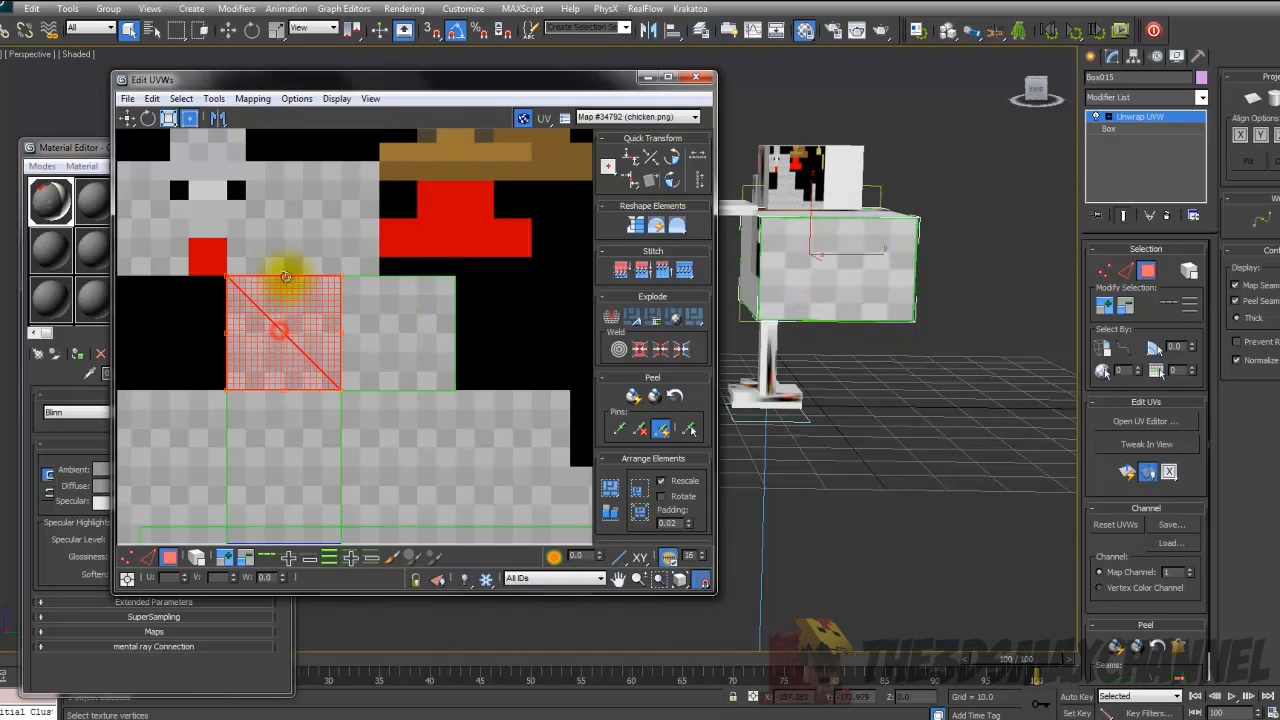
drag(283, 276, 356, 332)
middle_drag(381, 287, 371, 240)
scroll(371, 240, down, 3)
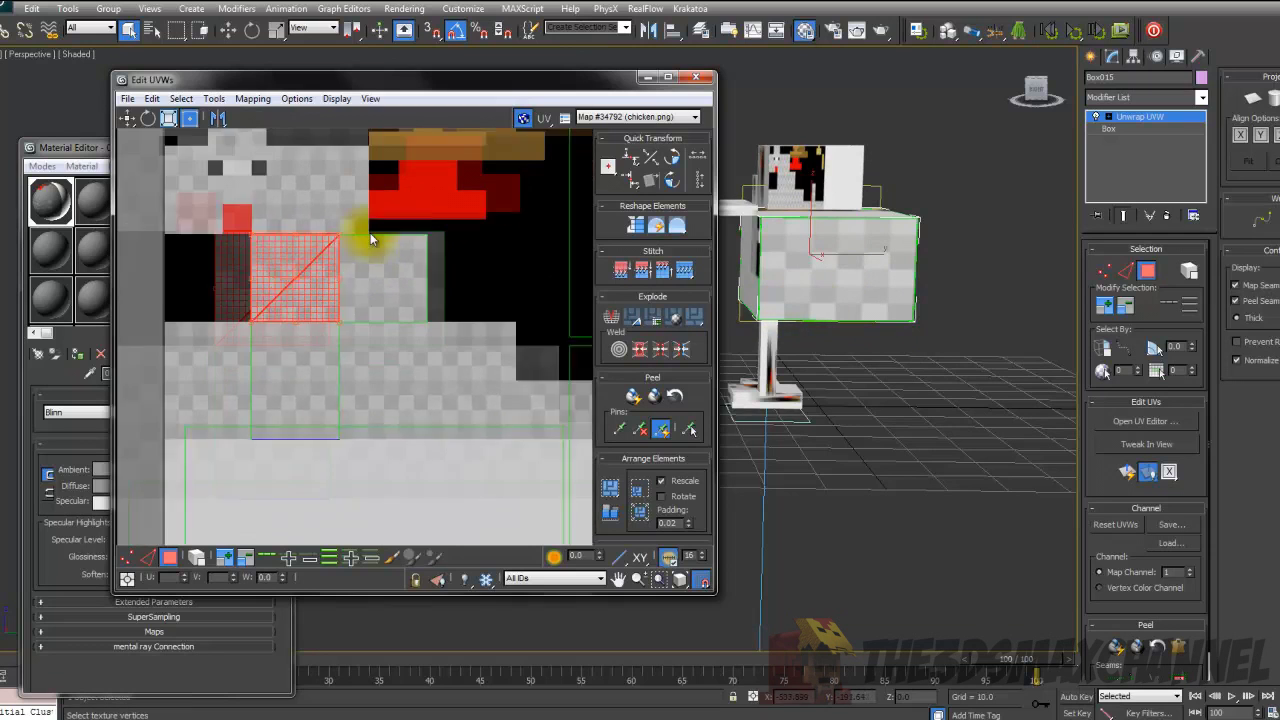
- Select the body's top face and move its UVs so their upper-left corner meets the body's top region on chicken.png
click(304, 370)
click(410, 427)
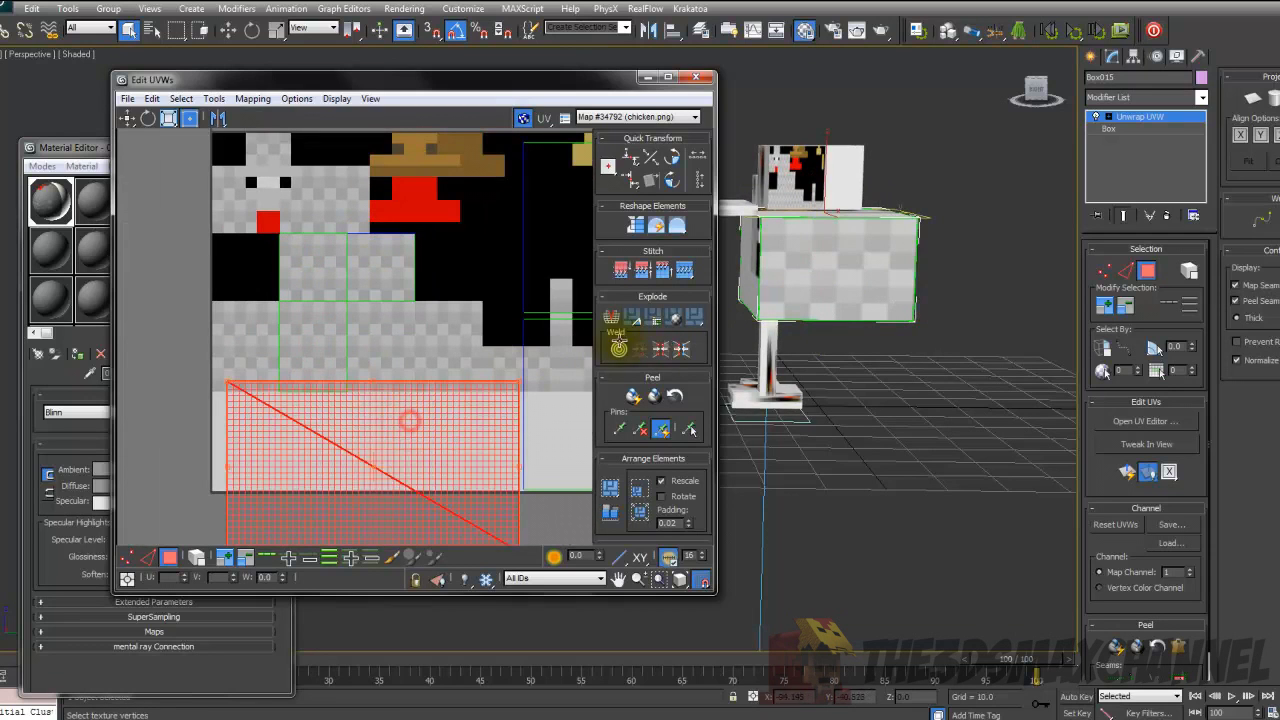
click(310, 340)
alt+middle_drag(890, 324, 769, 344)
click(799, 291)
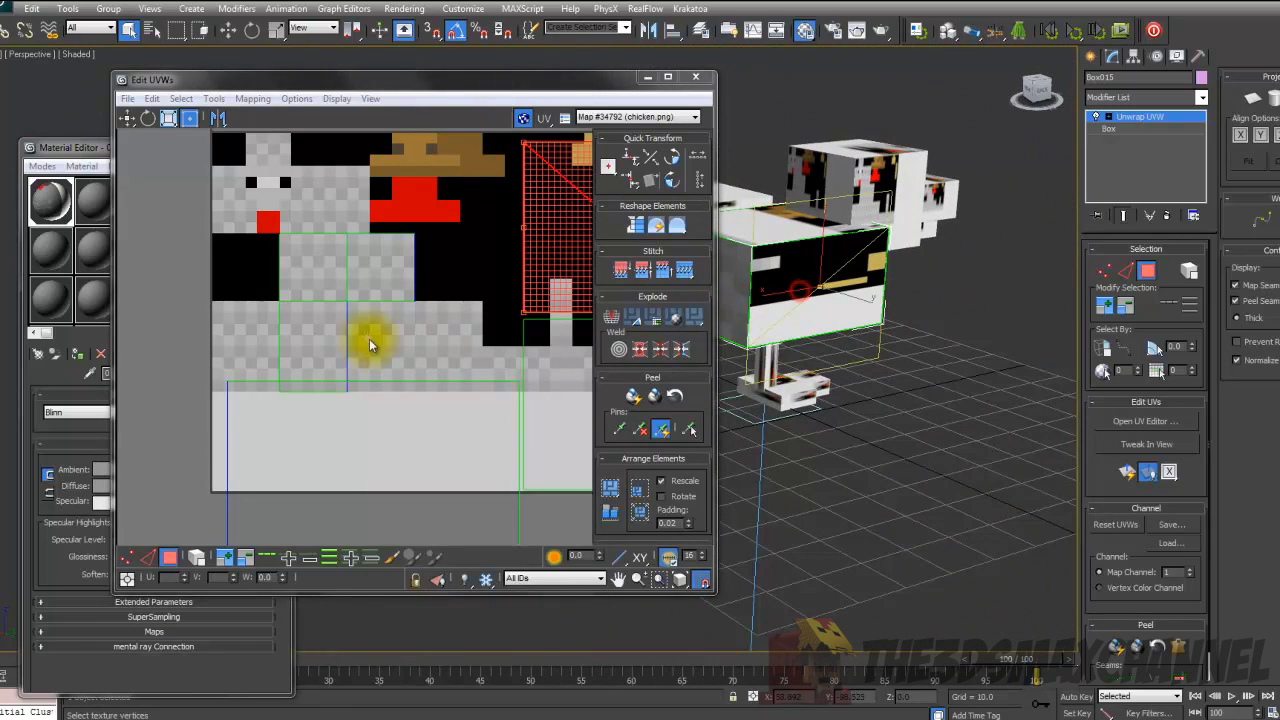
scroll(369, 345, down, 2)
click(381, 410)
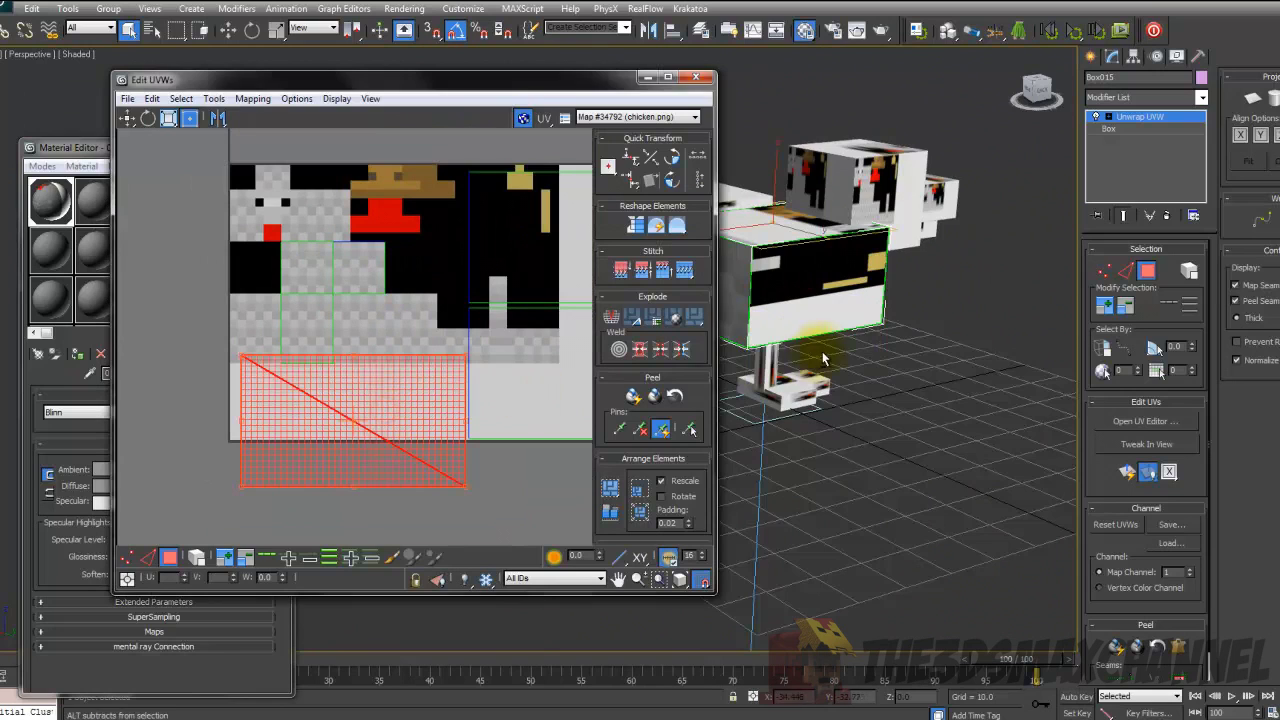
alt+middle_drag(823, 358, 810, 298)
drag(257, 387, 400, 328)
scroll(401, 326, down, 2)
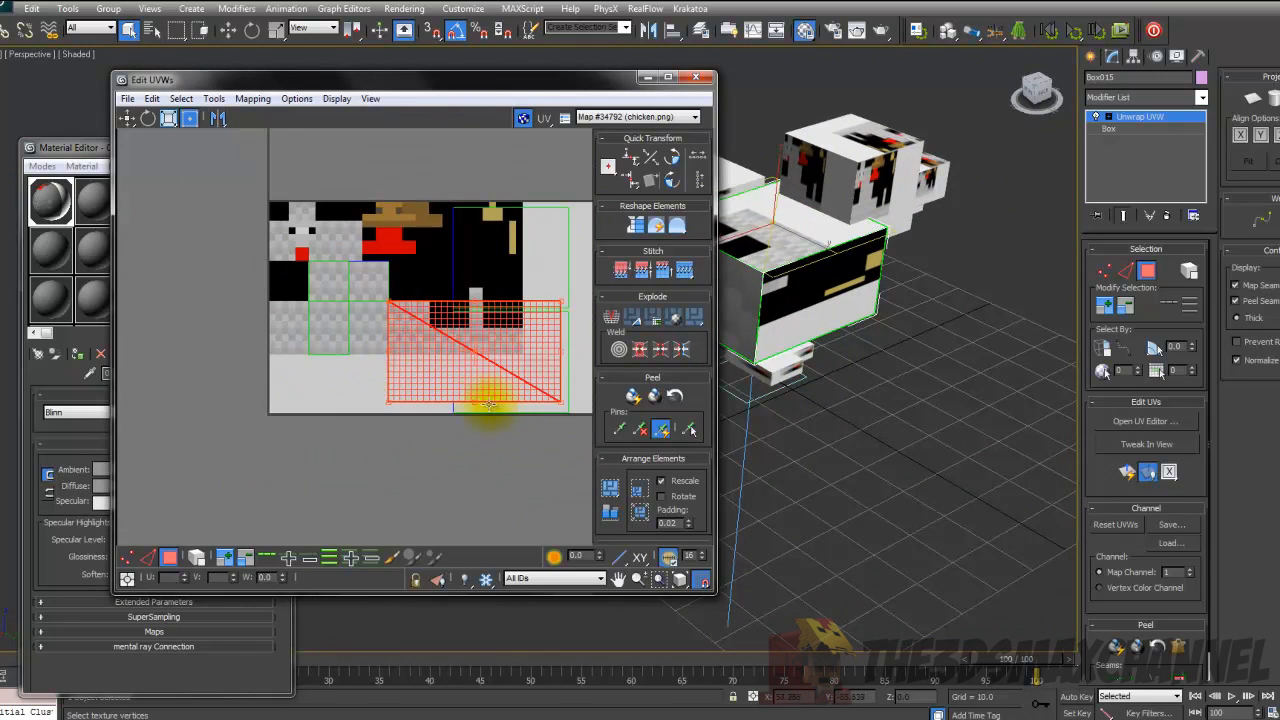
- Scale the top face's UVs from the lower-right corner to about the size of the body's top region, checking the corner alignment
drag(565, 400, 426, 362)
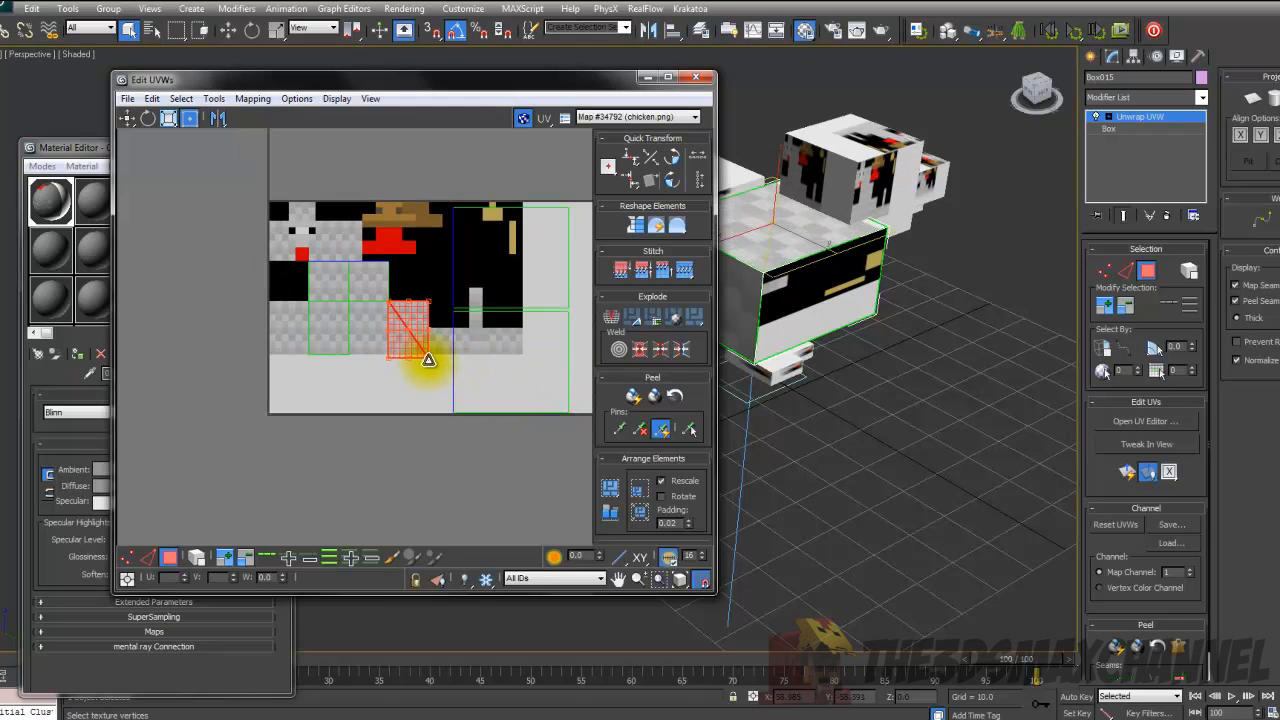
scroll(378, 297, up, 7)
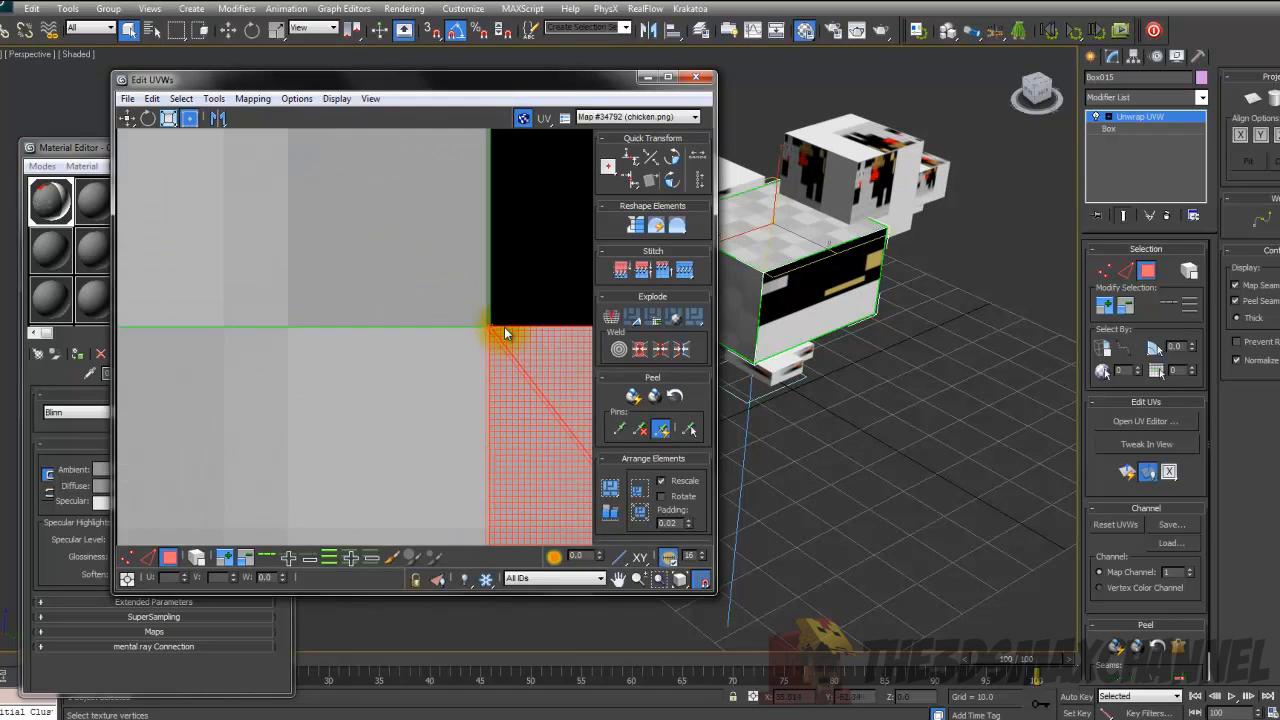
scroll(506, 345, up, 4)
scroll(506, 349, down, 4)
middle_drag(506, 346, 257, 173)
scroll(257, 173, down, 4)
- Rotate the top face's UVs a quarter turn and rescale them to match the upper, lower and right edges of the region
alt+middle_drag(775, 226, 722, 297)
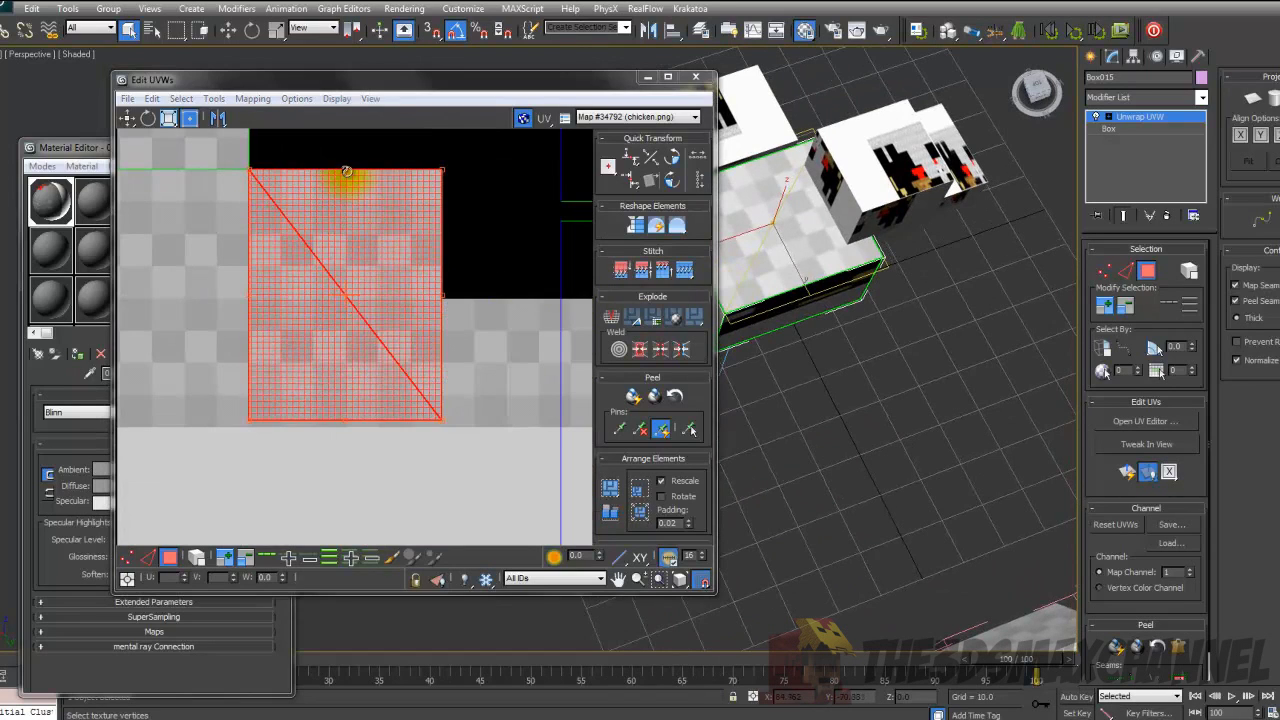
drag(346, 172, 414, 298)
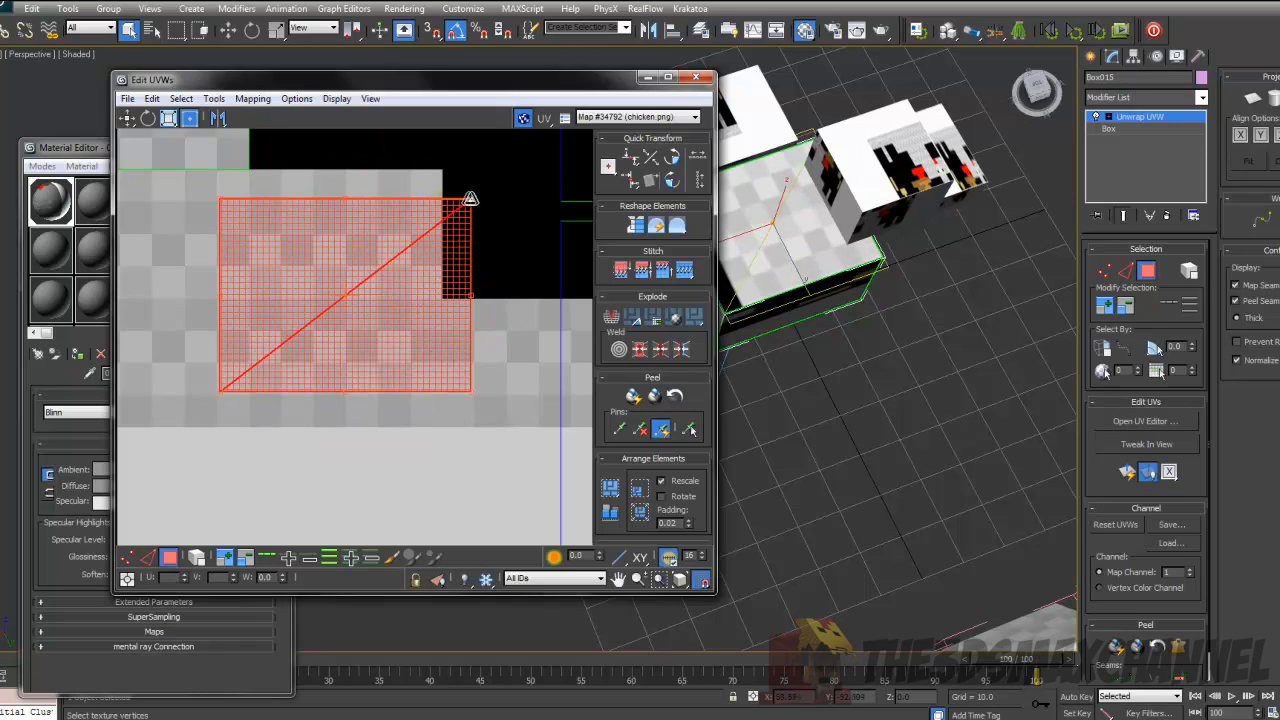
drag(470, 199, 446, 170)
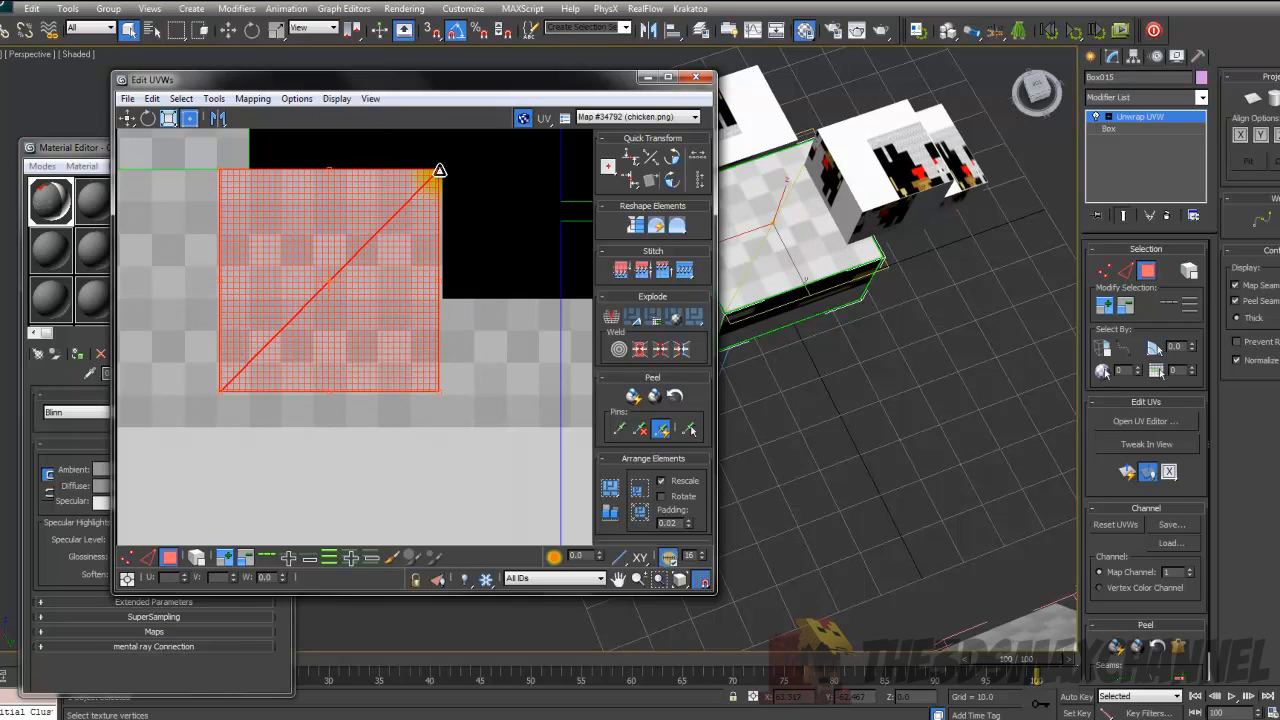
drag(437, 391, 442, 426)
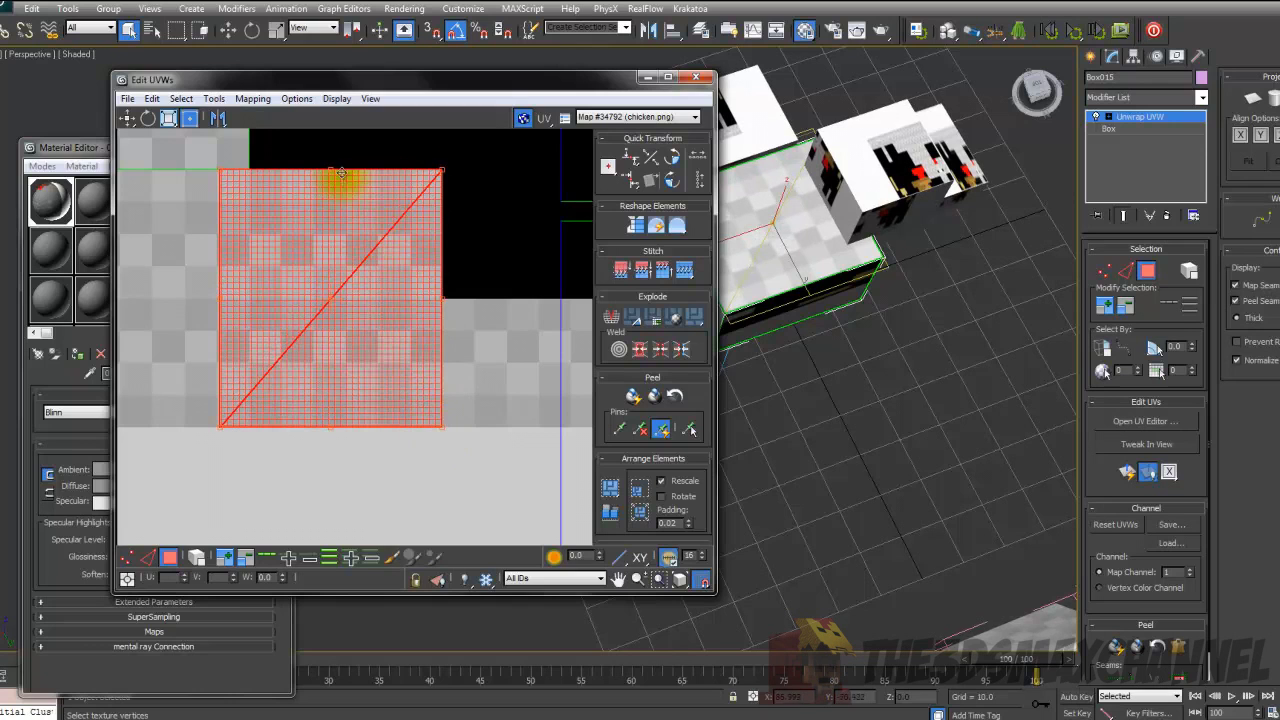
drag(334, 176, 333, 172)
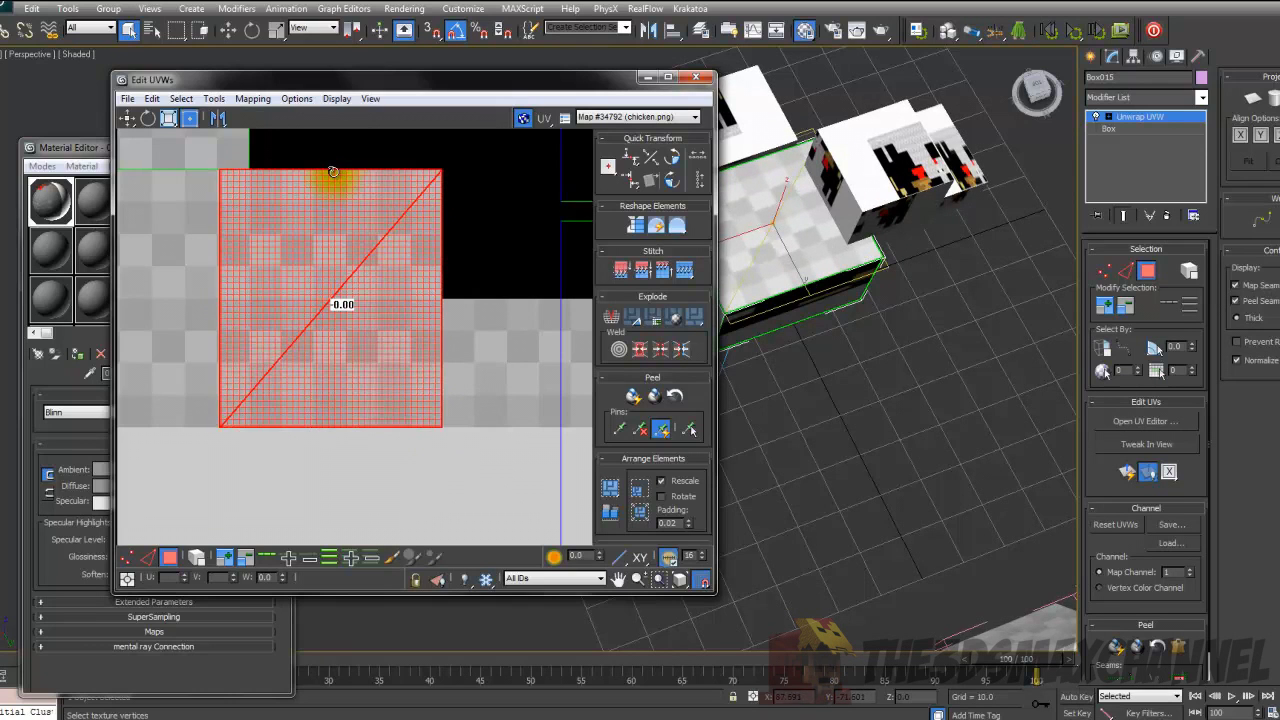
- Compare the body's textured faces from several sides with the reference chicken and close the UV editor
alt+middle_drag(1030, 406, 894, 390)
scroll(428, 214, down, 5)
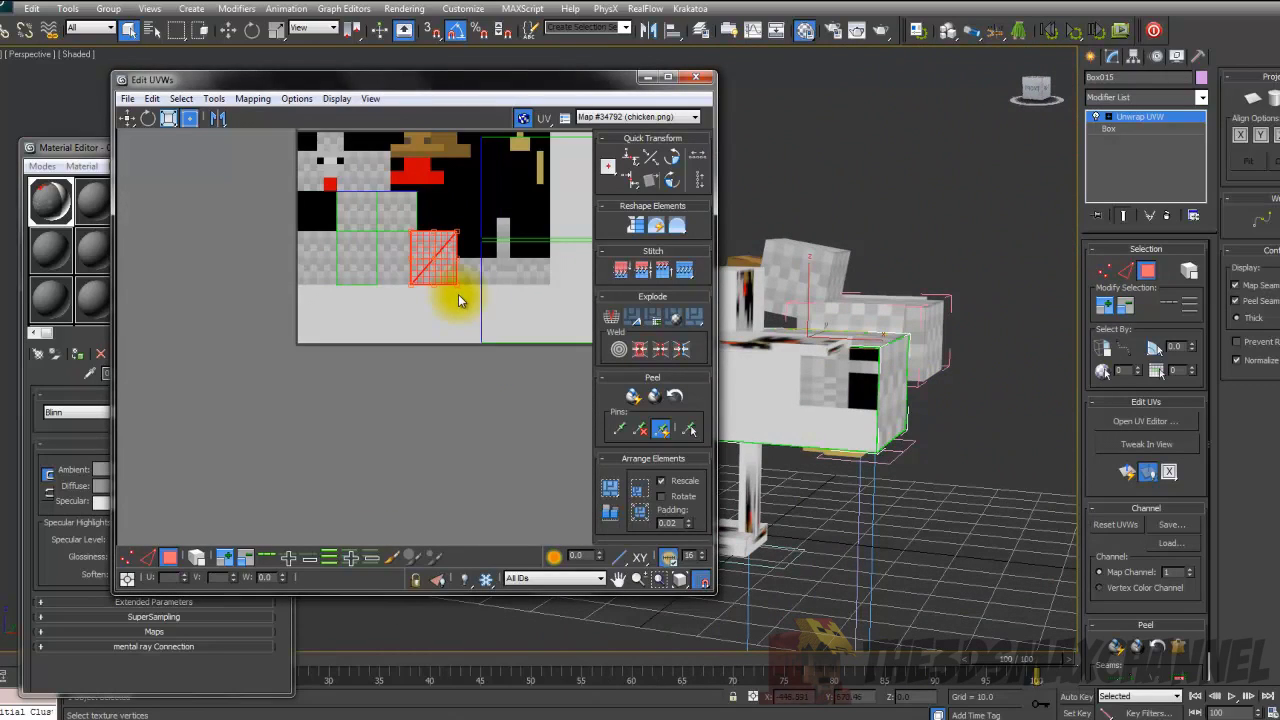
middle_drag(436, 265, 349, 332)
click(463, 269)
alt+middle_drag(855, 367, 529, 412)
alt+middle_drag(945, 393, 772, 372)
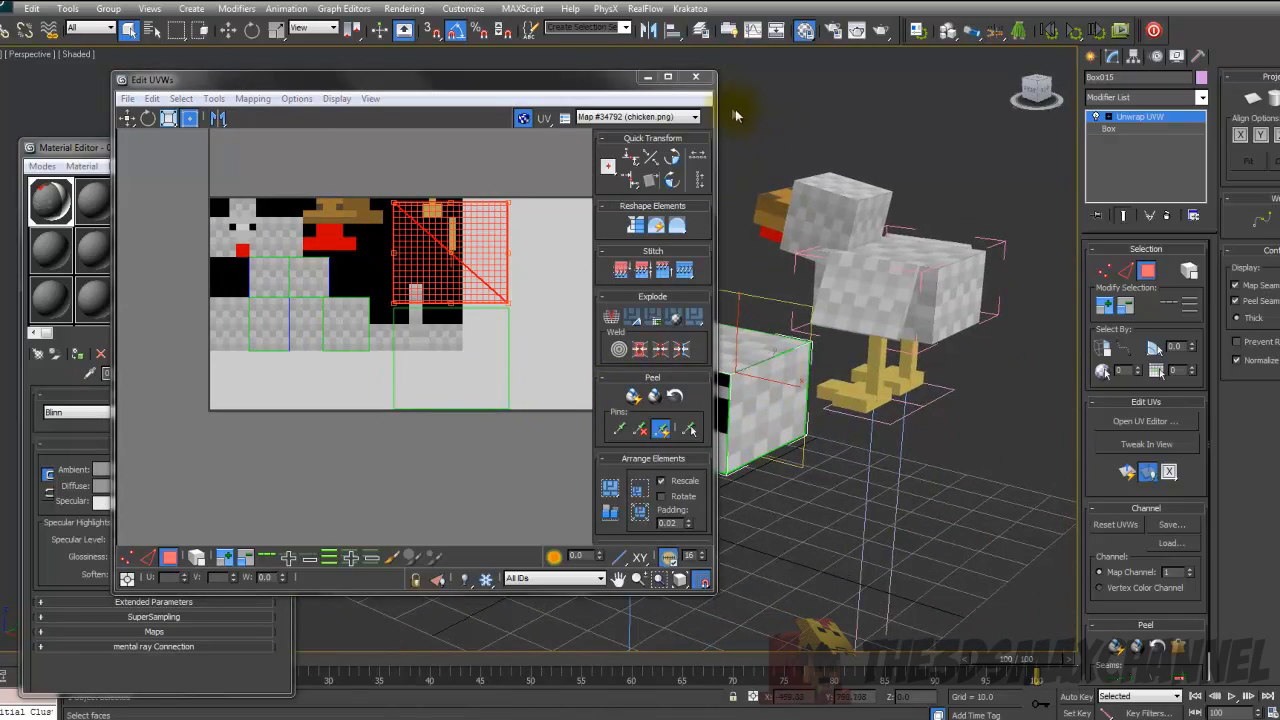
scroll(735, 116, up, 4)
click(696, 76)
alt+middle_drag(814, 223, 622, 265)
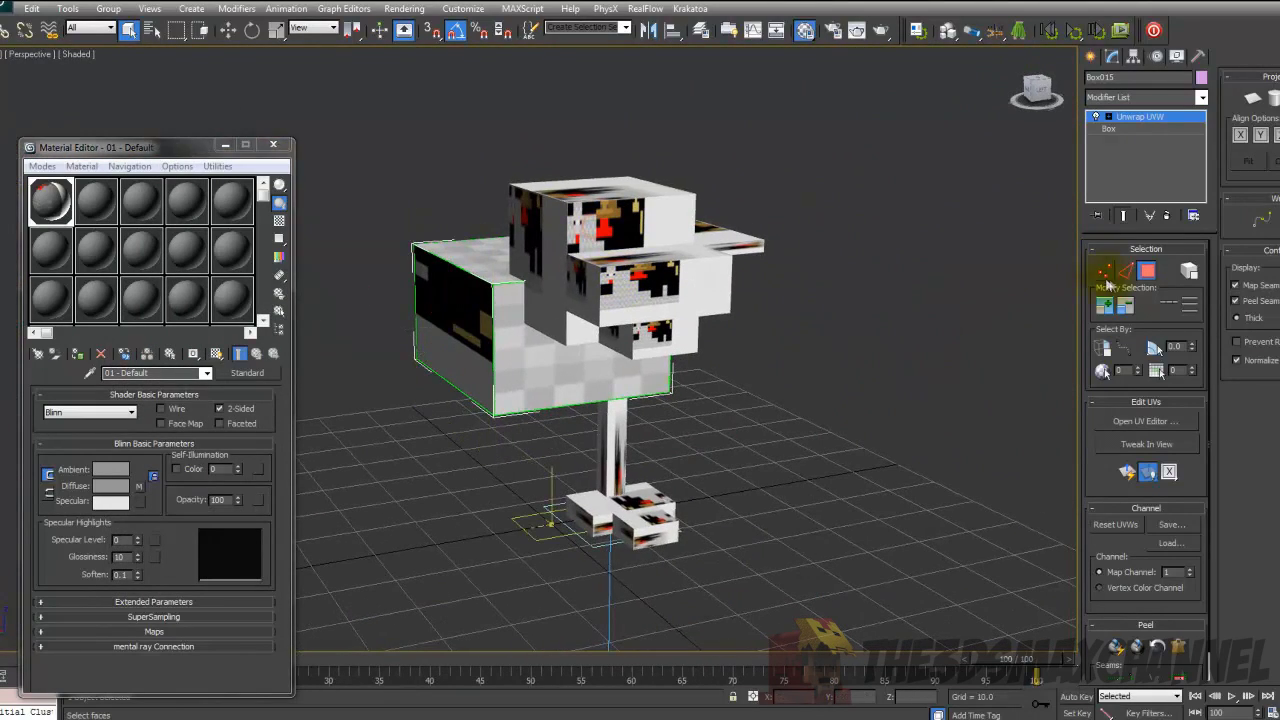
- Apply an Unwrap UVW modifier to the chicken's head box and open its UV editor in polygon mode
click(677, 209)
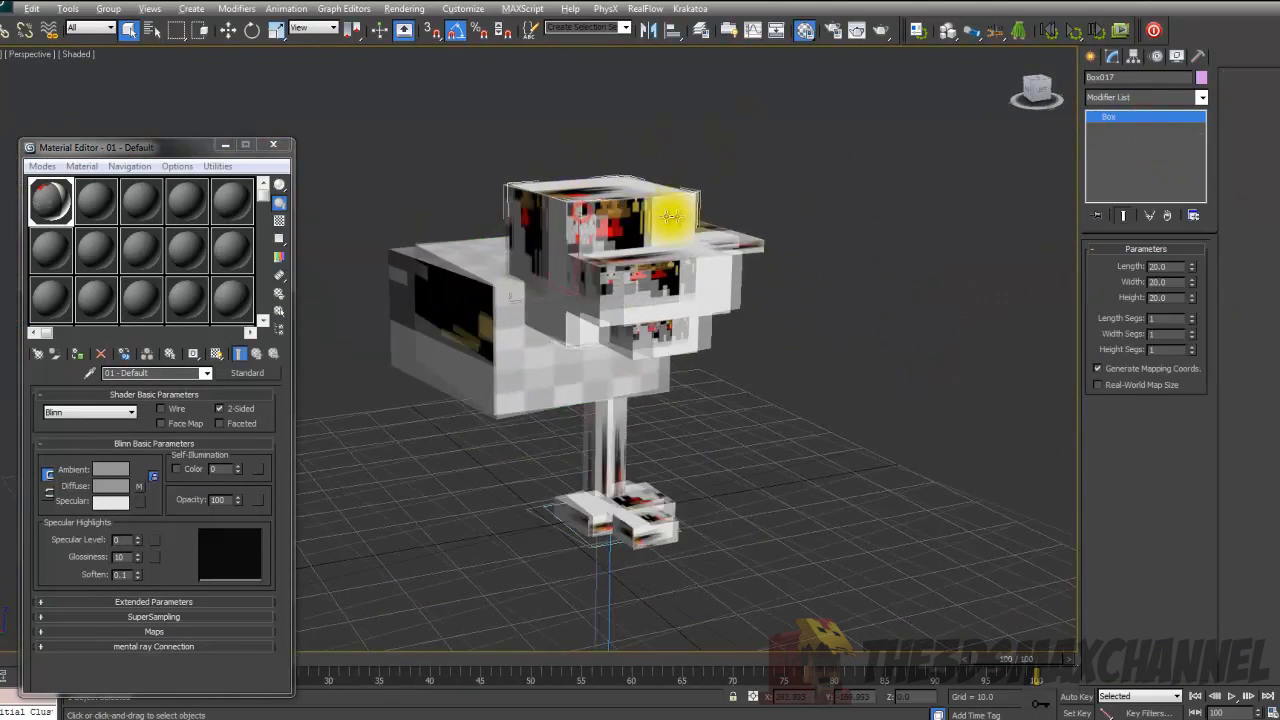
scroll(737, 249, up, 5)
middle_drag(788, 256, 790, 300)
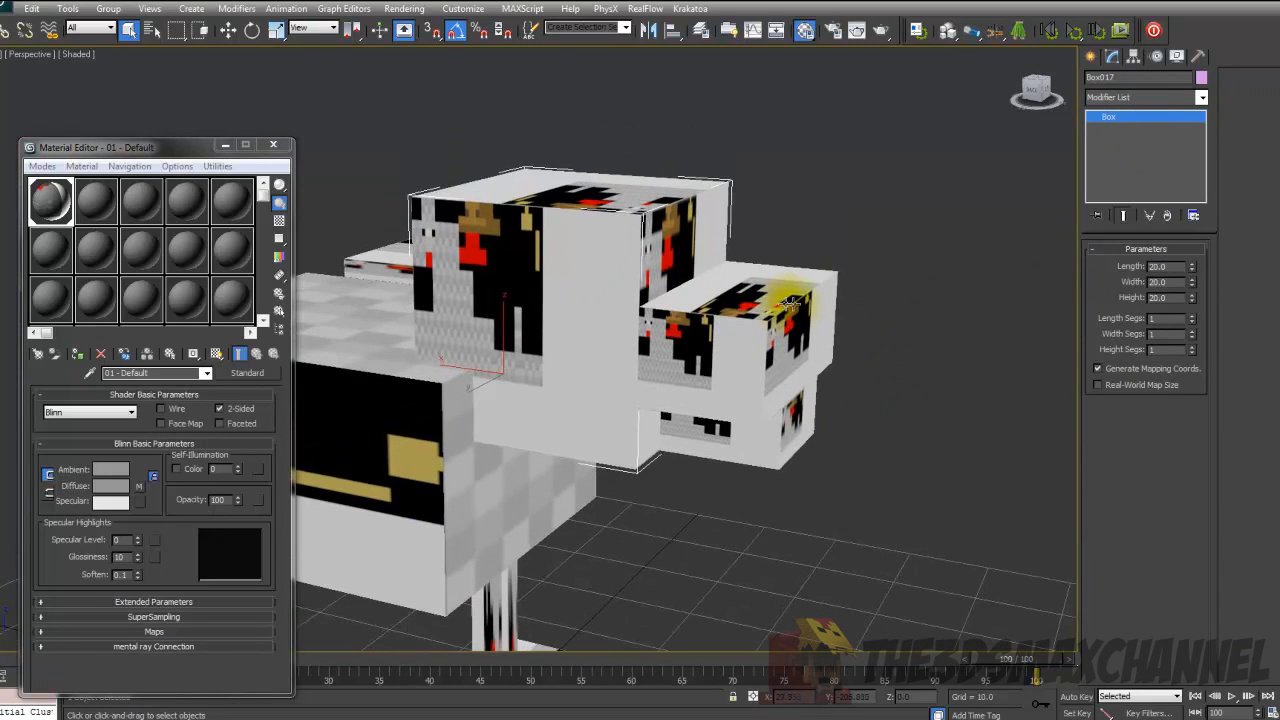
click(1122, 98)
key(u)
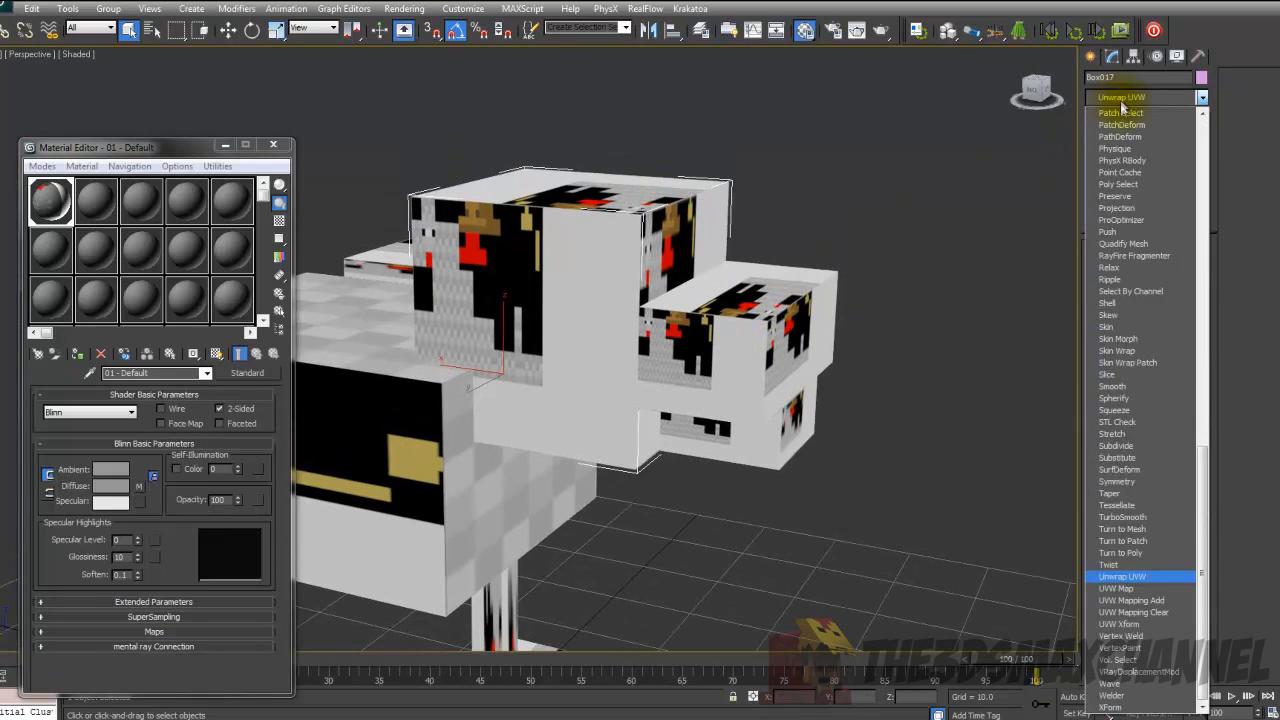
click(1149, 578)
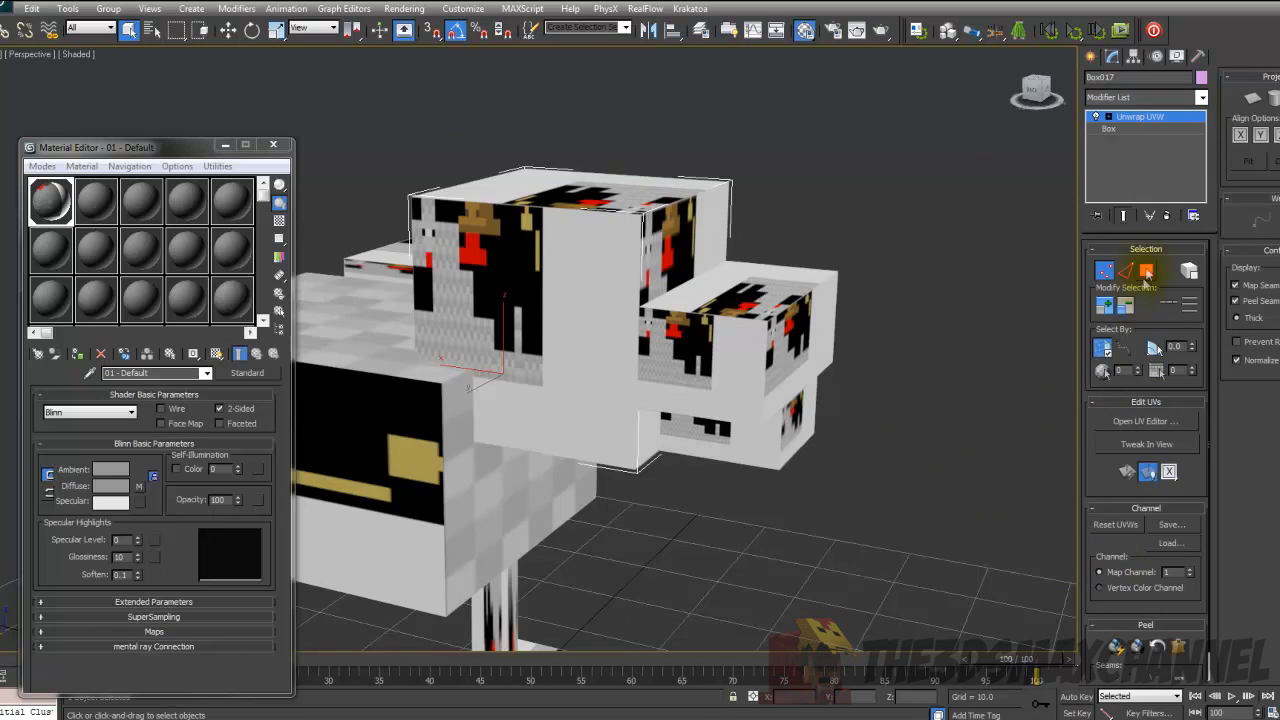
click(1148, 271)
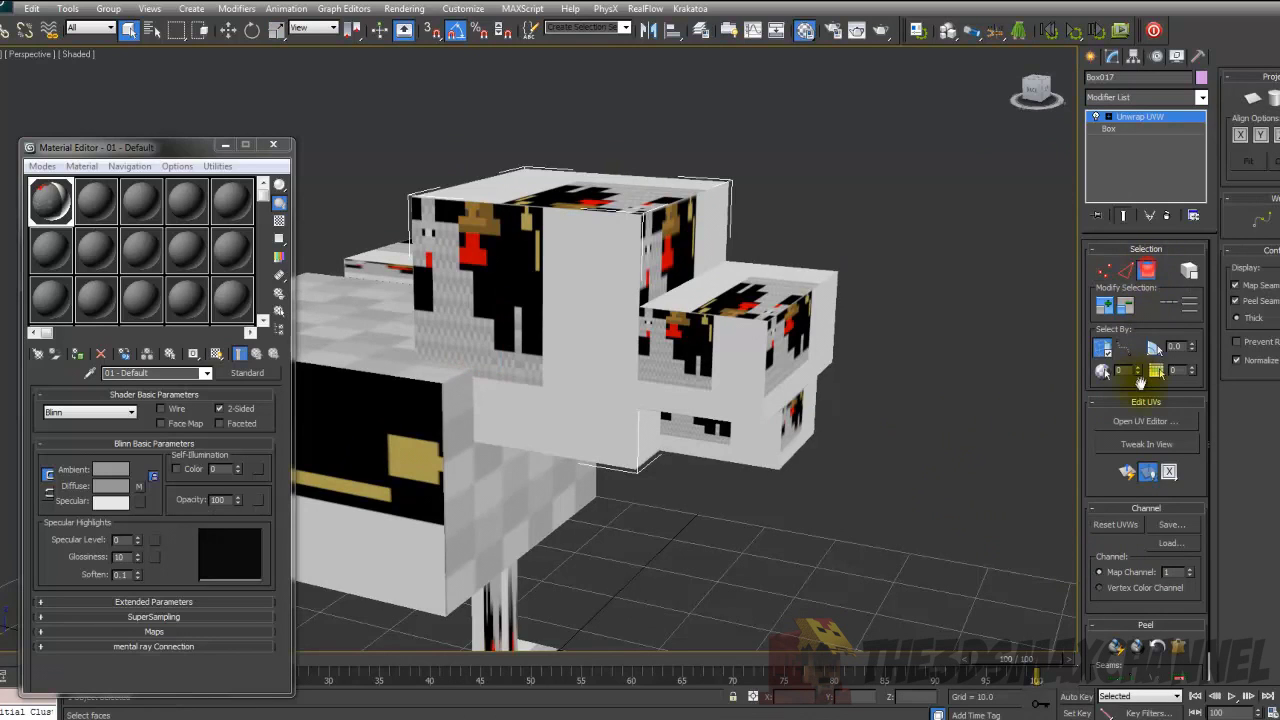
click(1140, 421)
- Select all of the head's faces in the UV editor and apply Flatten Mapping with the default settings
scroll(957, 300, down, 5)
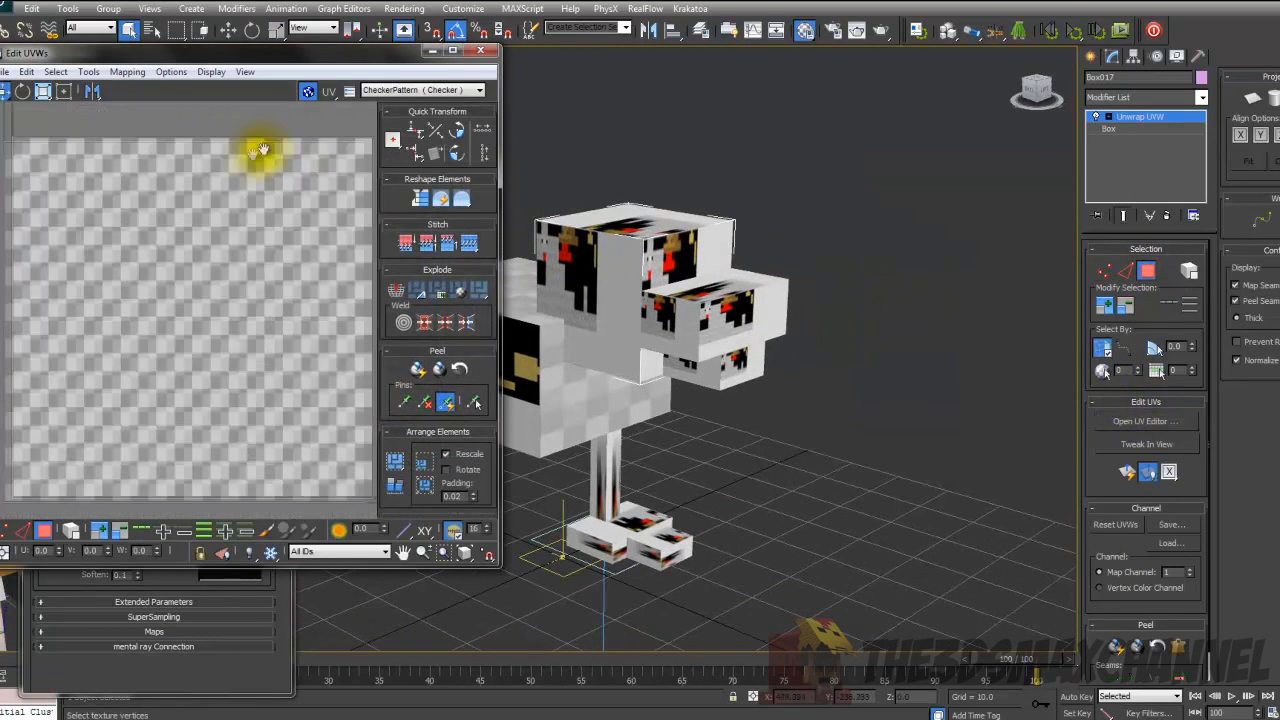
middle_drag(262, 149, 302, 139)
scroll(302, 139, down, 3)
middle_drag(118, 139, 108, 183)
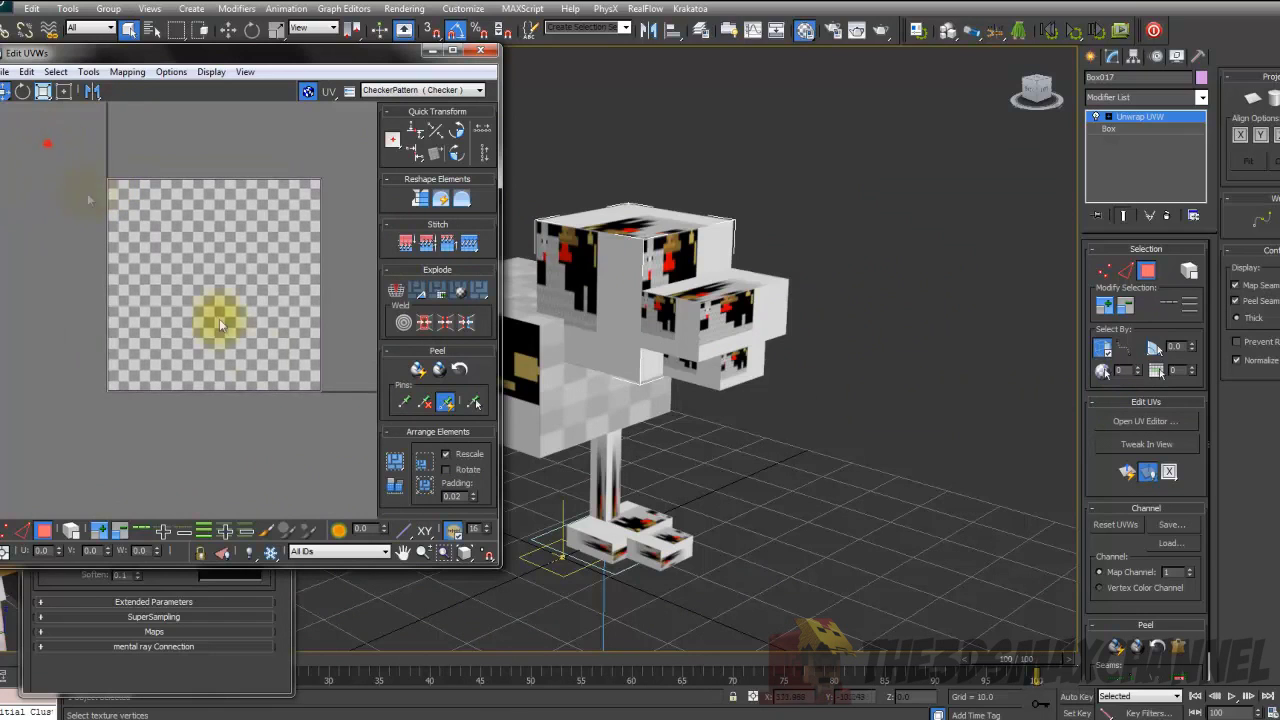
drag(342, 430, 348, 432)
middle_drag(212, 268, 186, 270)
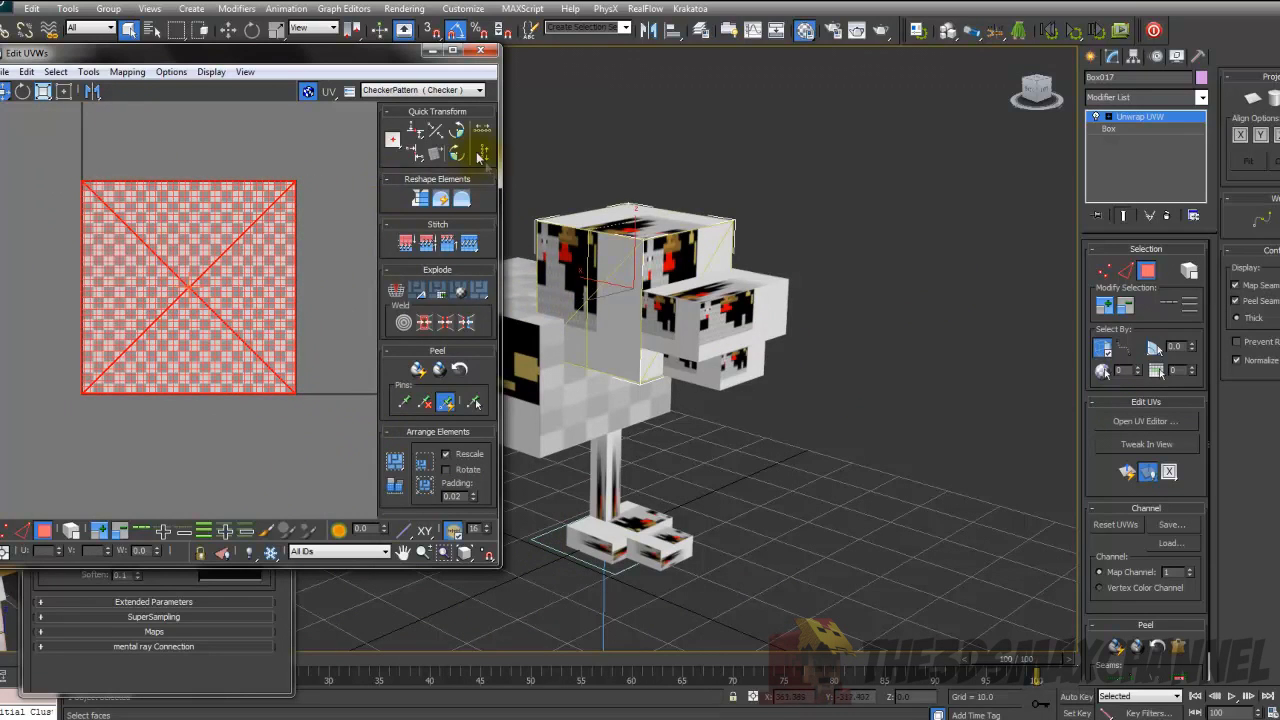
click(127, 72)
click(130, 88)
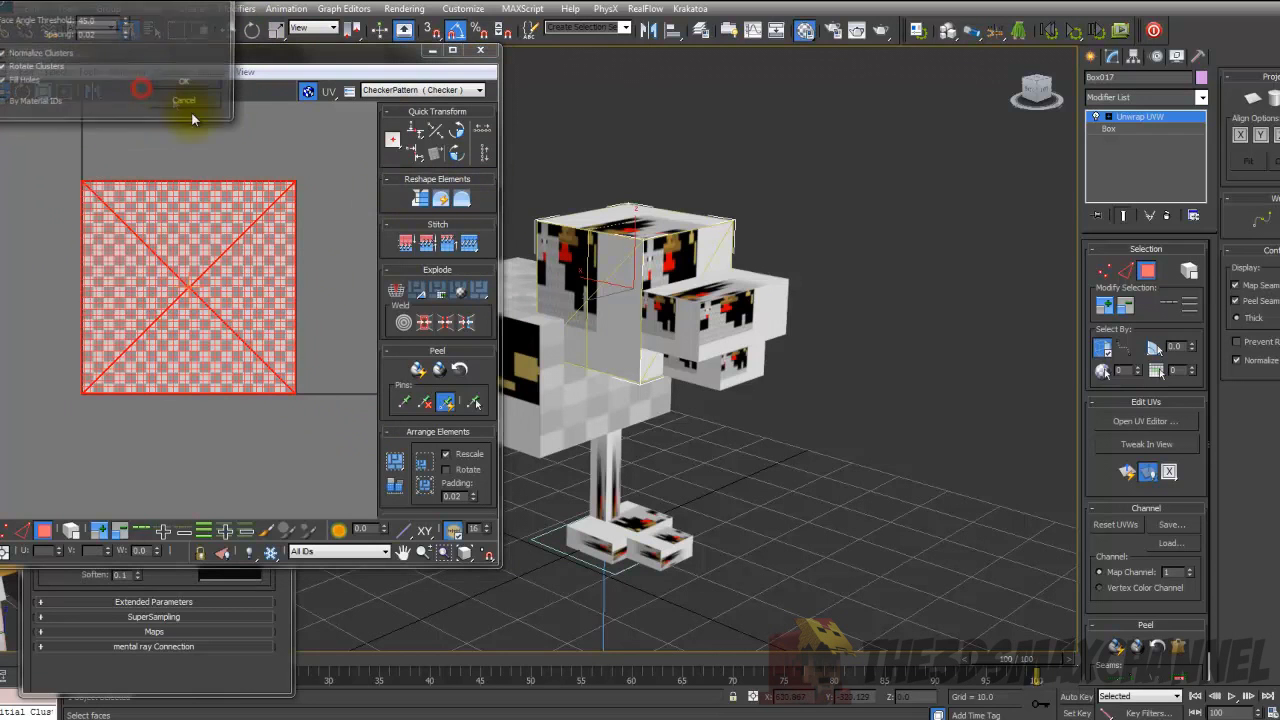
key(Return)
middle_drag(668, 330, 653, 301)
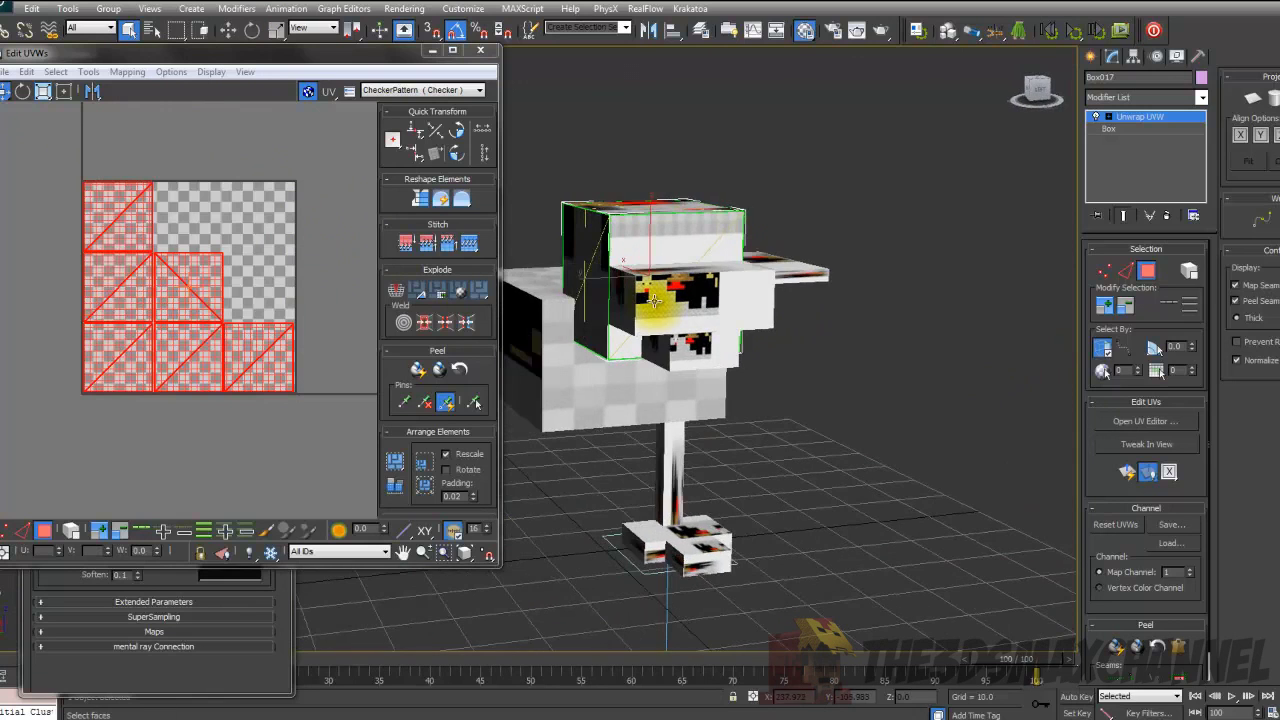
- Show chicken.png as the UV editor background and clear the face selection
click(395, 89)
click(393, 118)
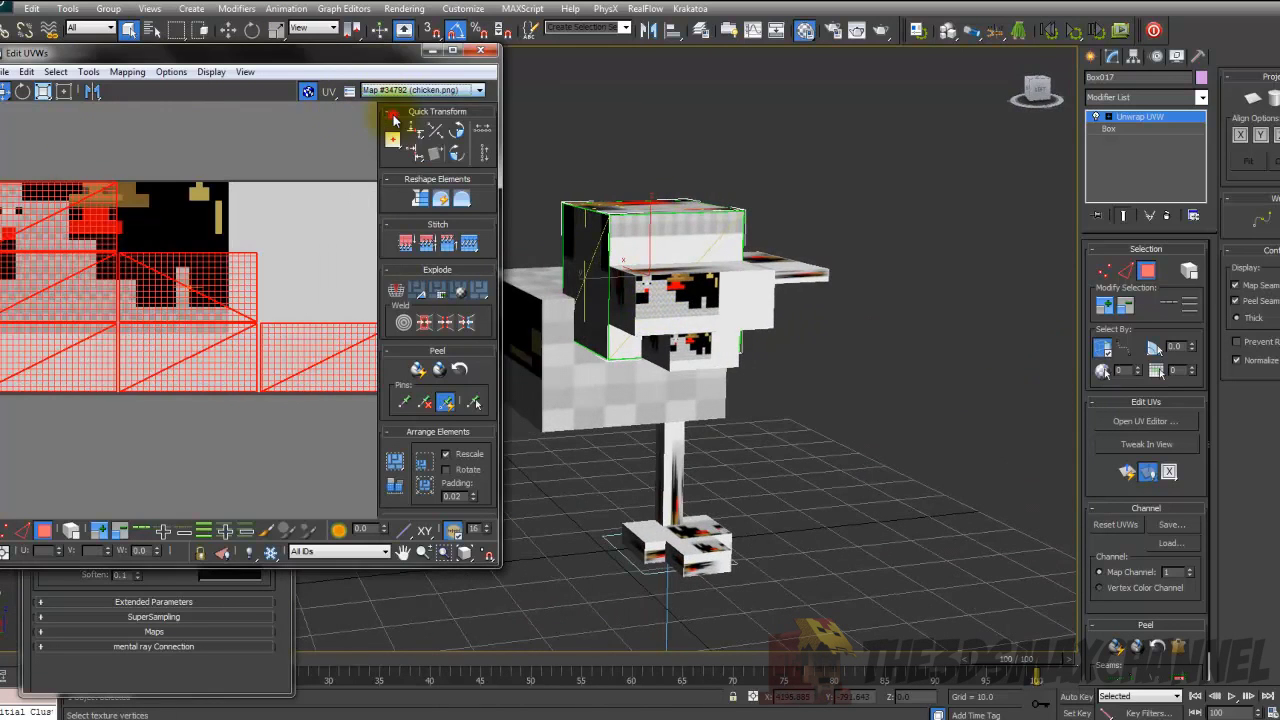
alt+middle_drag(588, 207, 630, 215)
scroll(88, 287, up, 5)
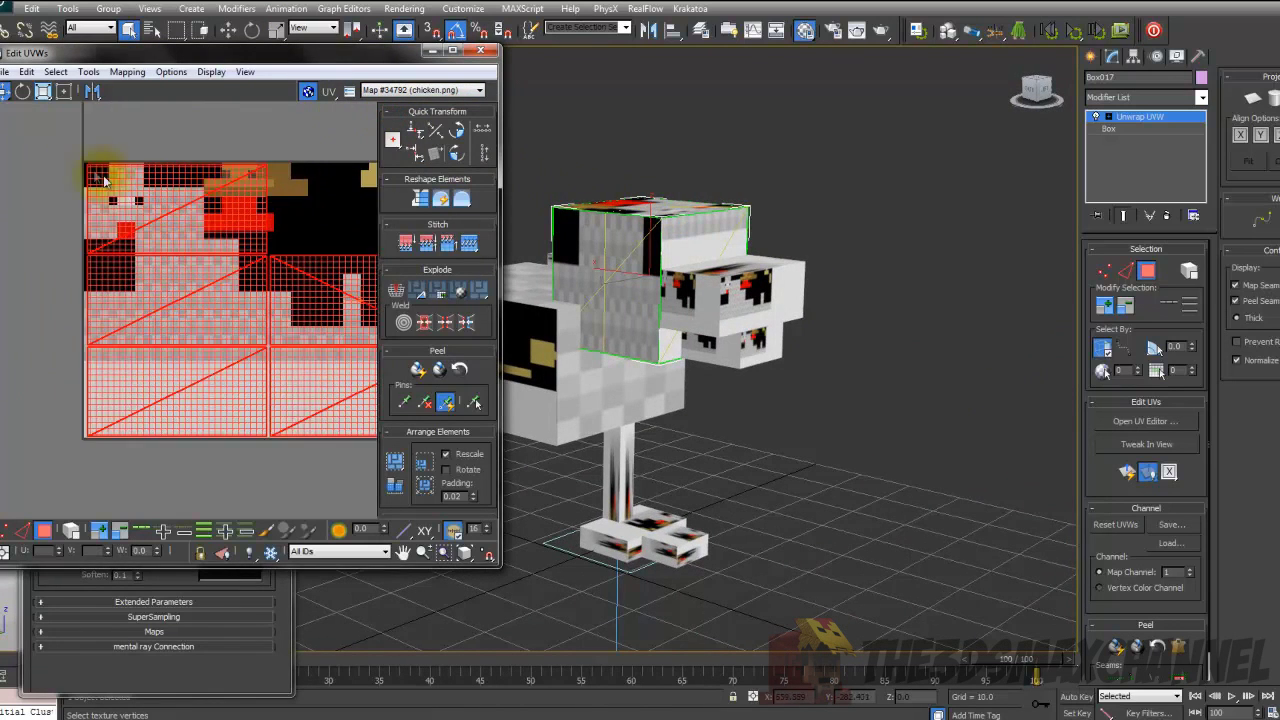
scroll(88, 287, down, 6)
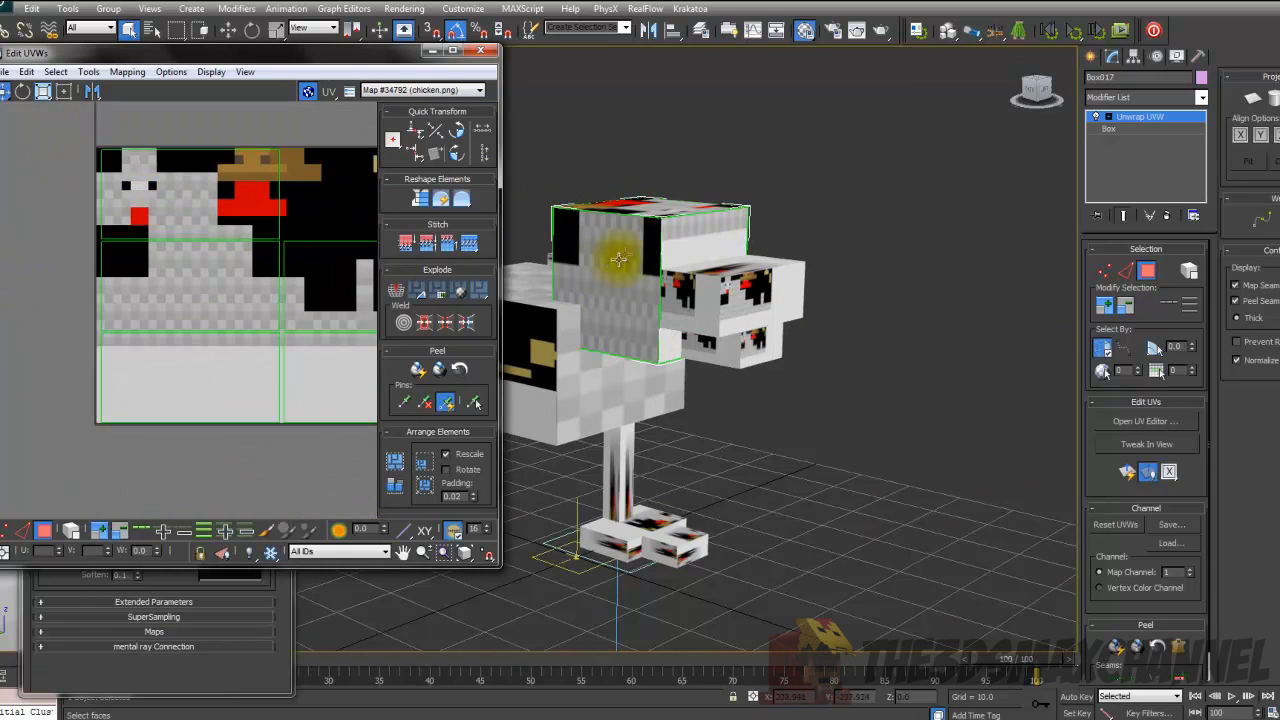
- Select the head's front face, then move and scale its UVs roughly over the face region on chicken.png
click(694, 251)
drag(140, 357, 159, 197)
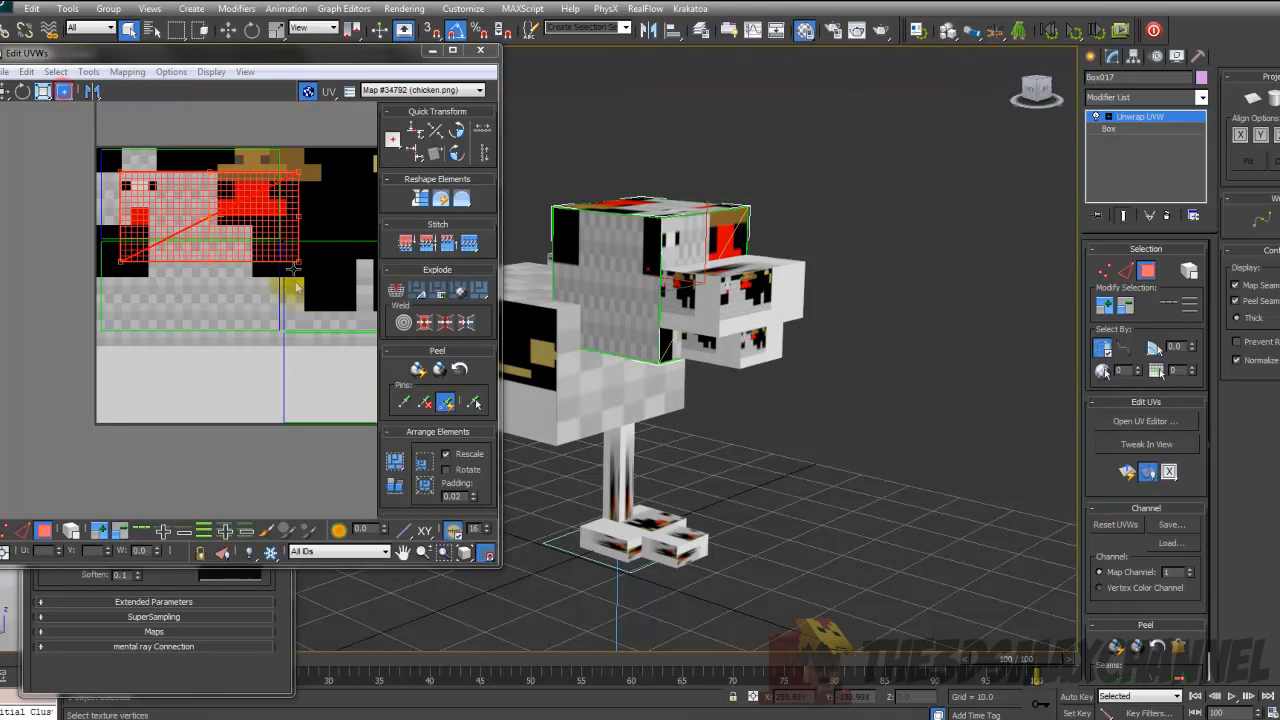
drag(293, 265, 156, 231)
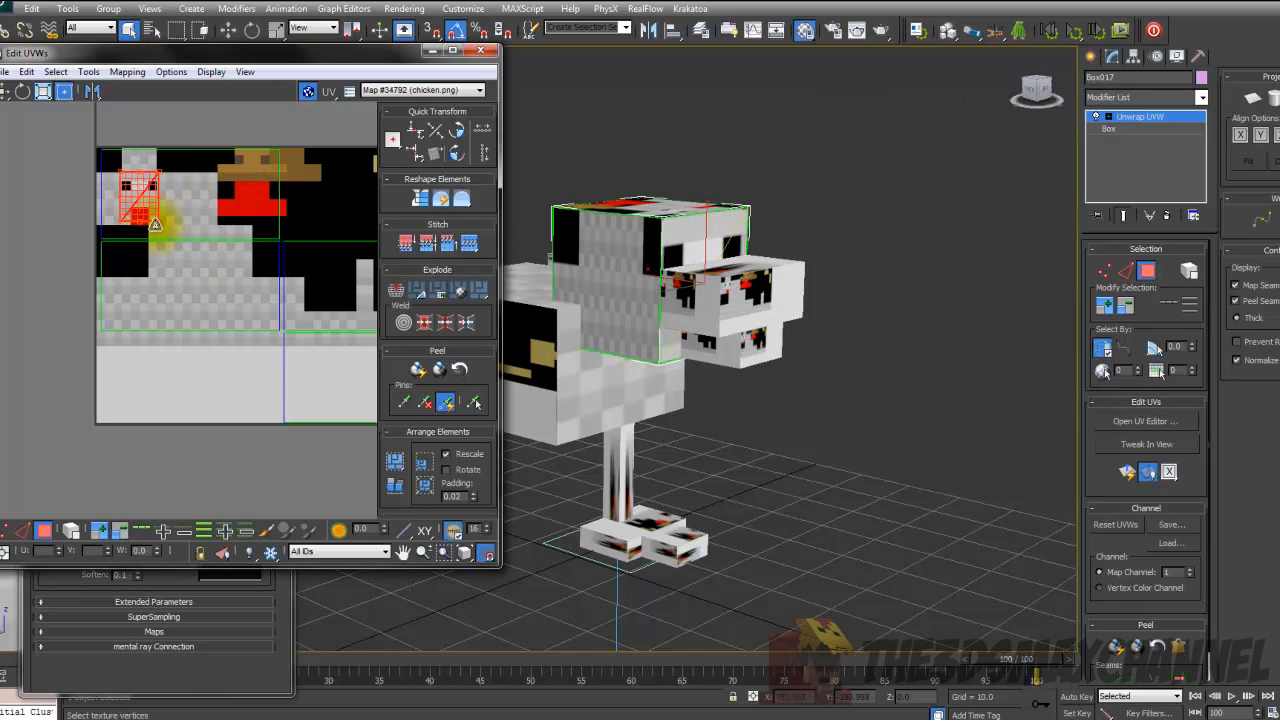
- Refine the front face's upper-left and lower-right UV corners to match the pixel edges of the chicken's face
scroll(155, 223, up, 10)
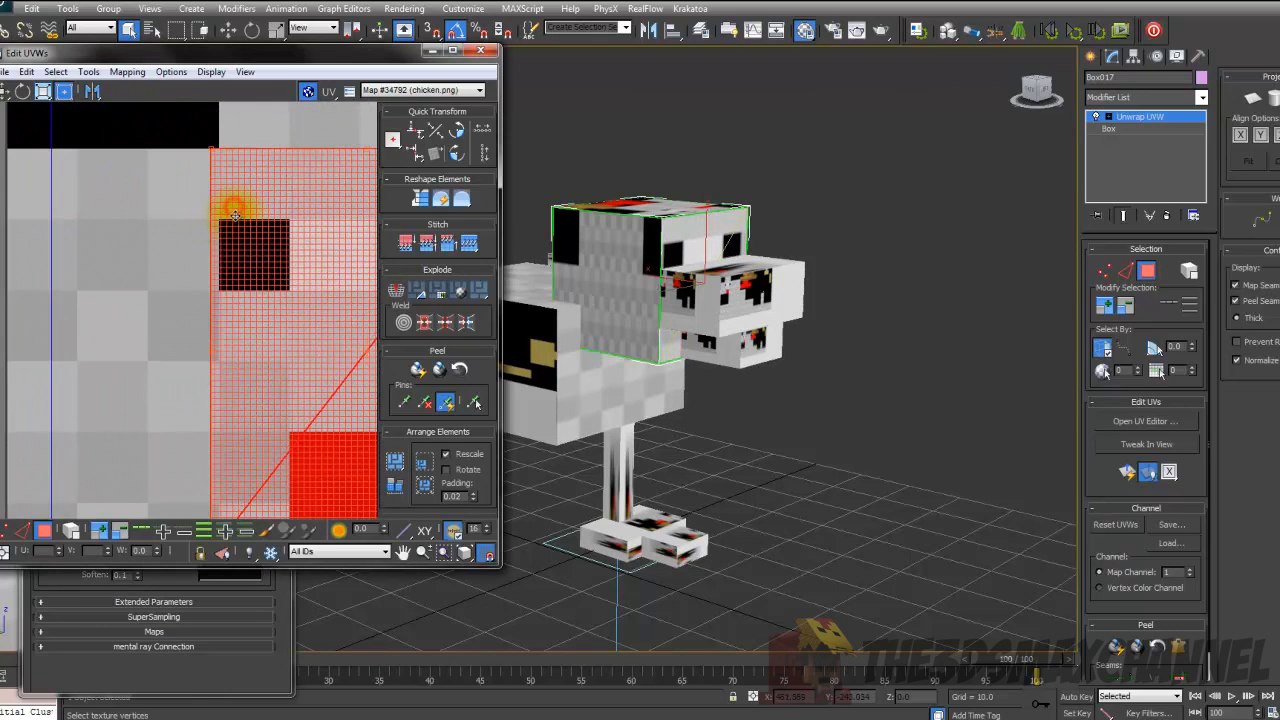
drag(235, 215, 244, 214)
scroll(242, 236, down, 5)
scroll(325, 345, up, 4)
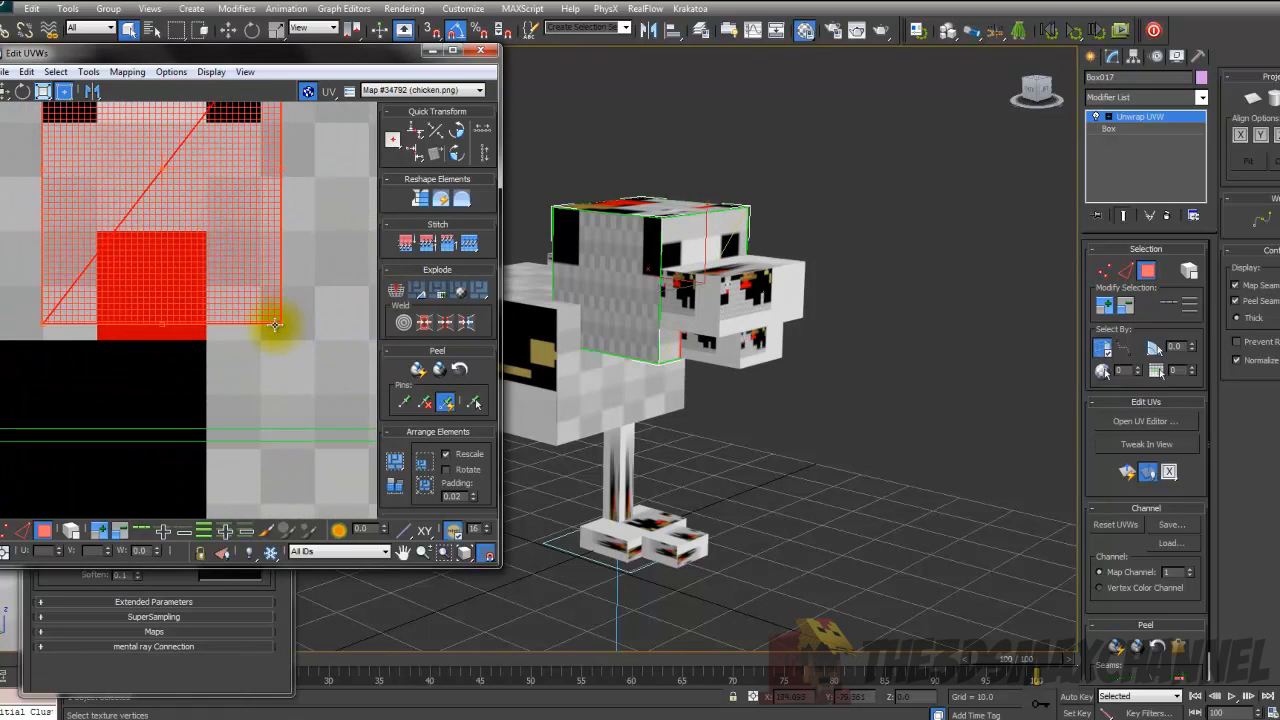
drag(283, 322, 257, 344)
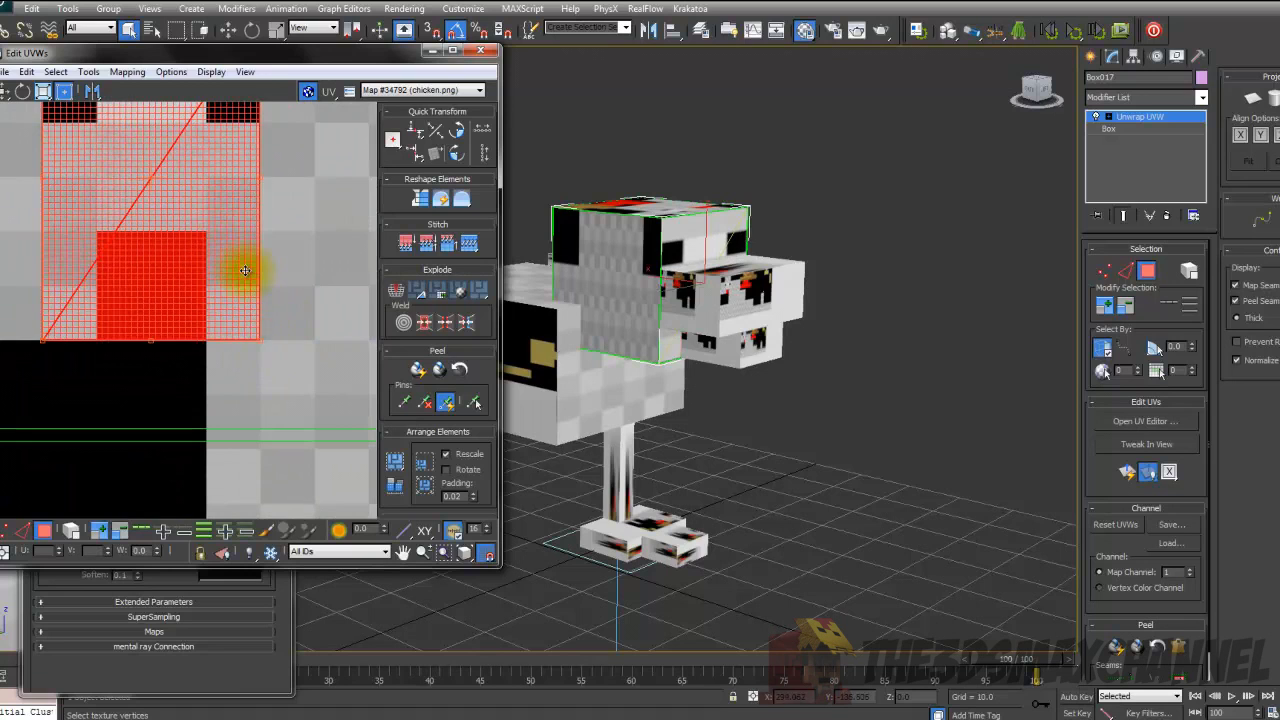
- Check the front face's UV corners against chicken.png and inspect the eyes on the head in the viewport
scroll(243, 271, down, 5)
scroll(168, 273, down, 3)
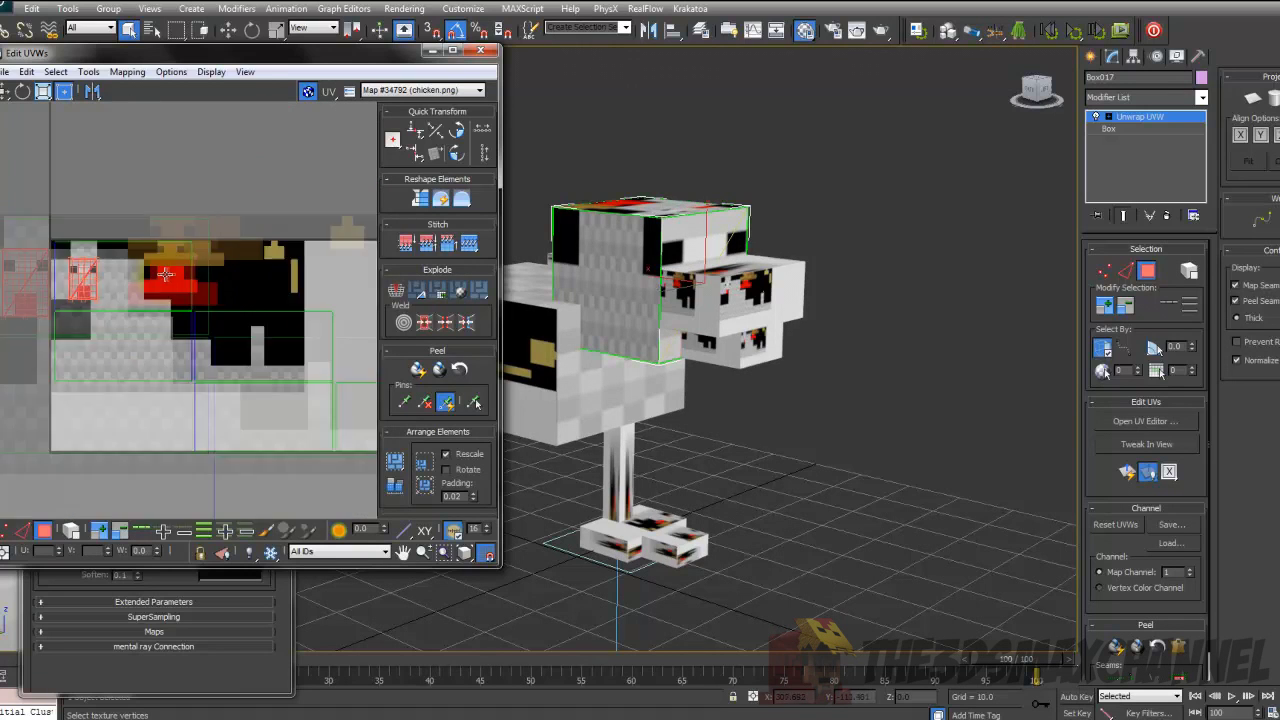
middle_drag(92, 268, 166, 274)
scroll(165, 273, up, 6)
scroll(220, 275, up, 6)
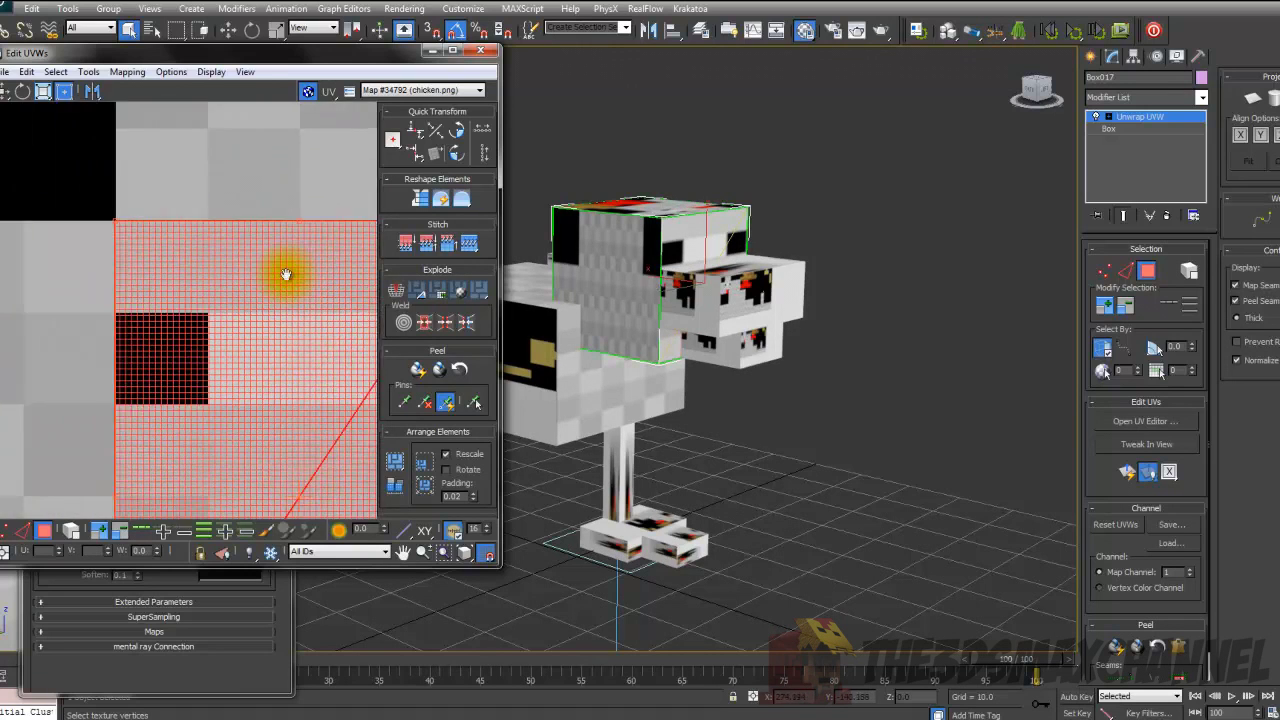
scroll(114, 263, down, 3)
scroll(117, 265, down, 2)
middle_drag(131, 264, 180, 209)
scroll(186, 209, down, 1)
mouse_move(800, 273)
alt+middle_down()
mouse_move(703, 237)
mouse_move(650, 265)
mouse_move(686, 251)
mouse_move(729, 290)
mouse_move(786, 271)
alt+middle_up()
scroll(655, 308, up, 8)
scroll(655, 308, down, 5)
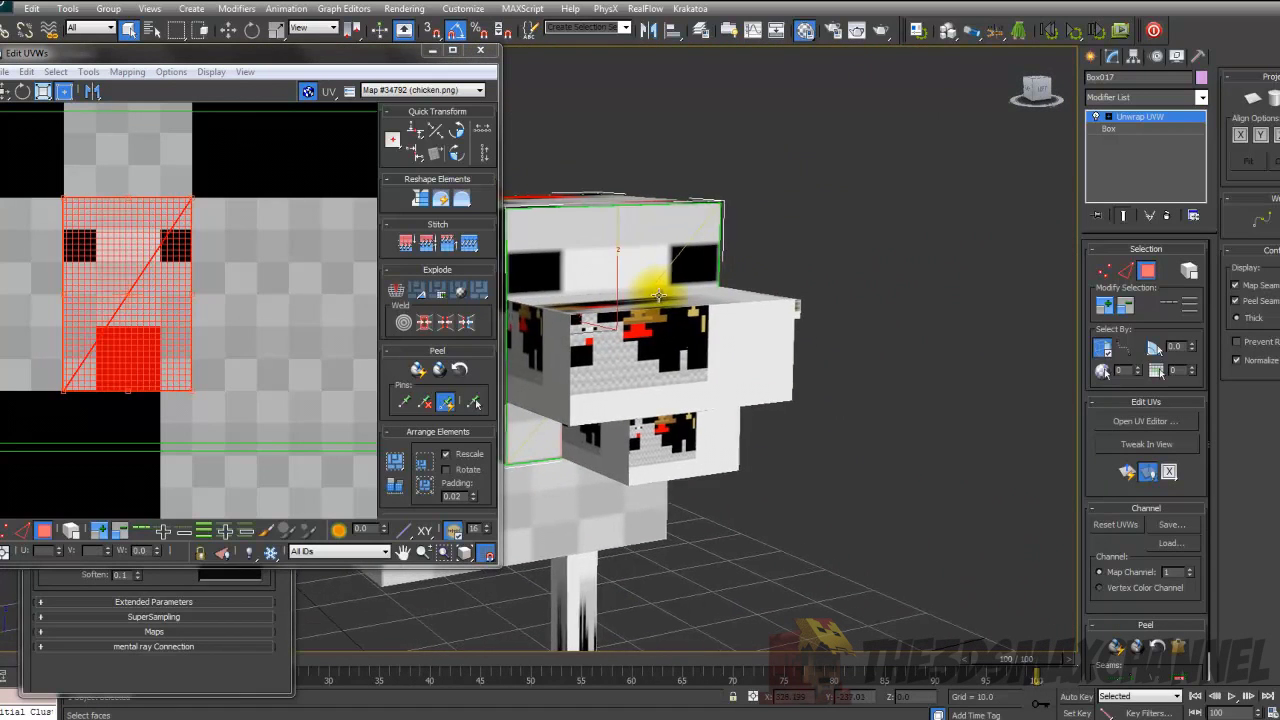
- Open the render setup and assign the Default Scanline Renderer as the production renderer
click(386, 9)
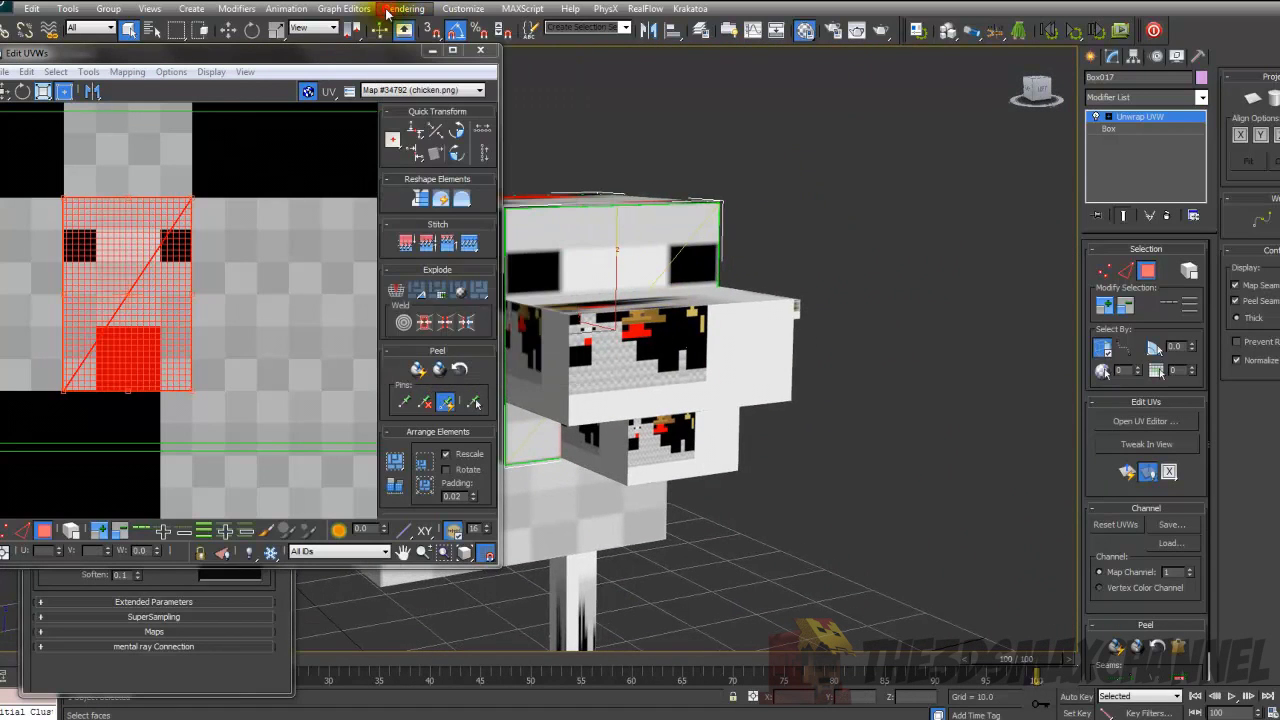
click(413, 18)
click(428, 33)
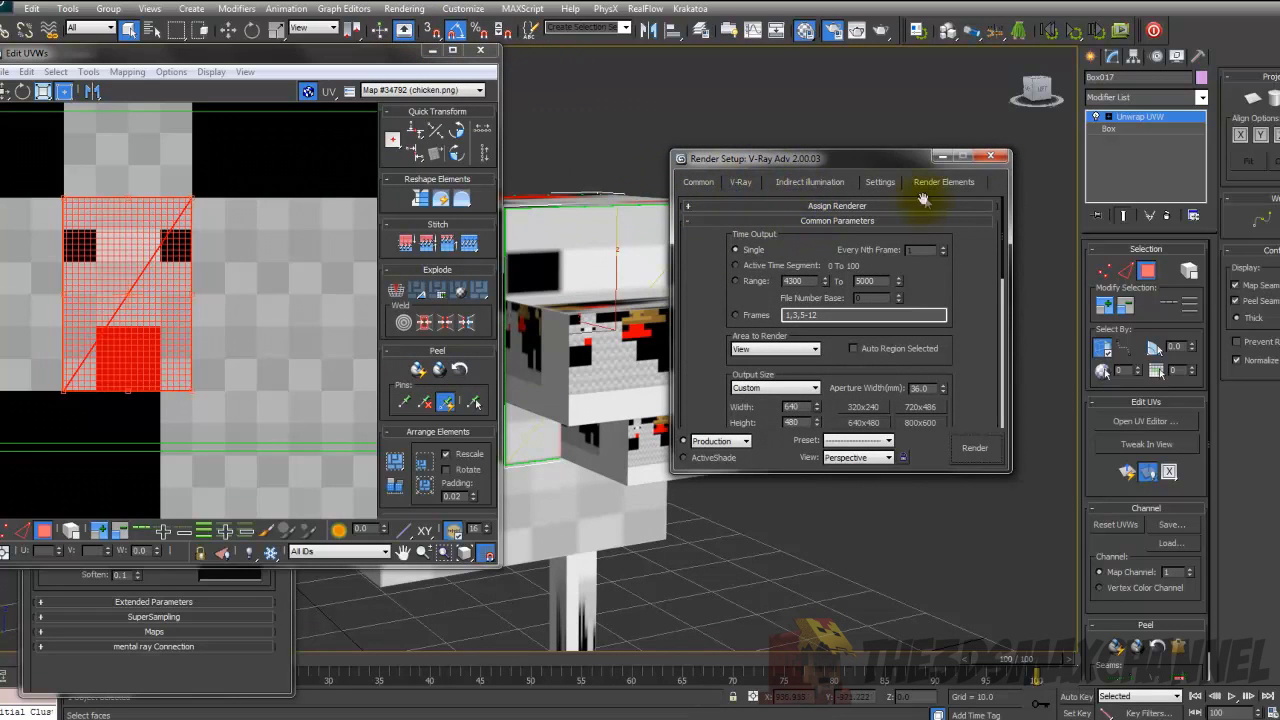
click(785, 208)
click(918, 229)
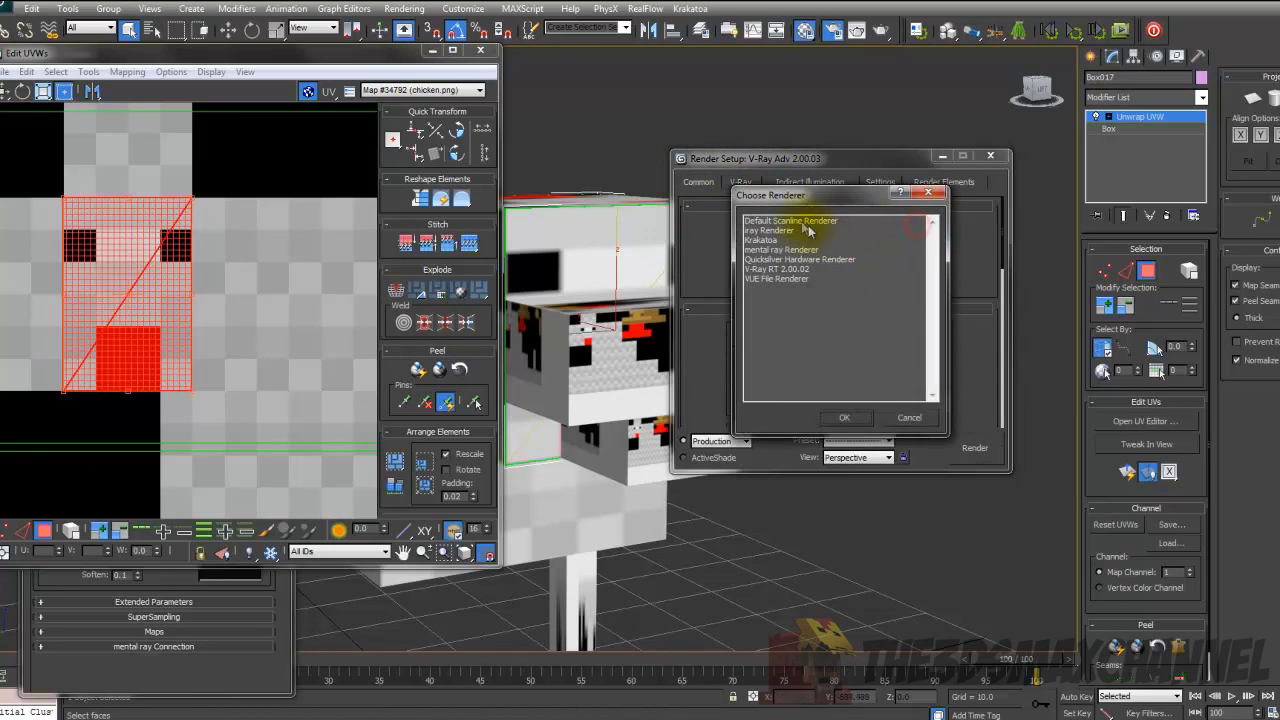
click(798, 222)
double_click(798, 222)
- Turn off Filter Maps for the scanline renderer, render the perspective view, and close the render windows
click(864, 199)
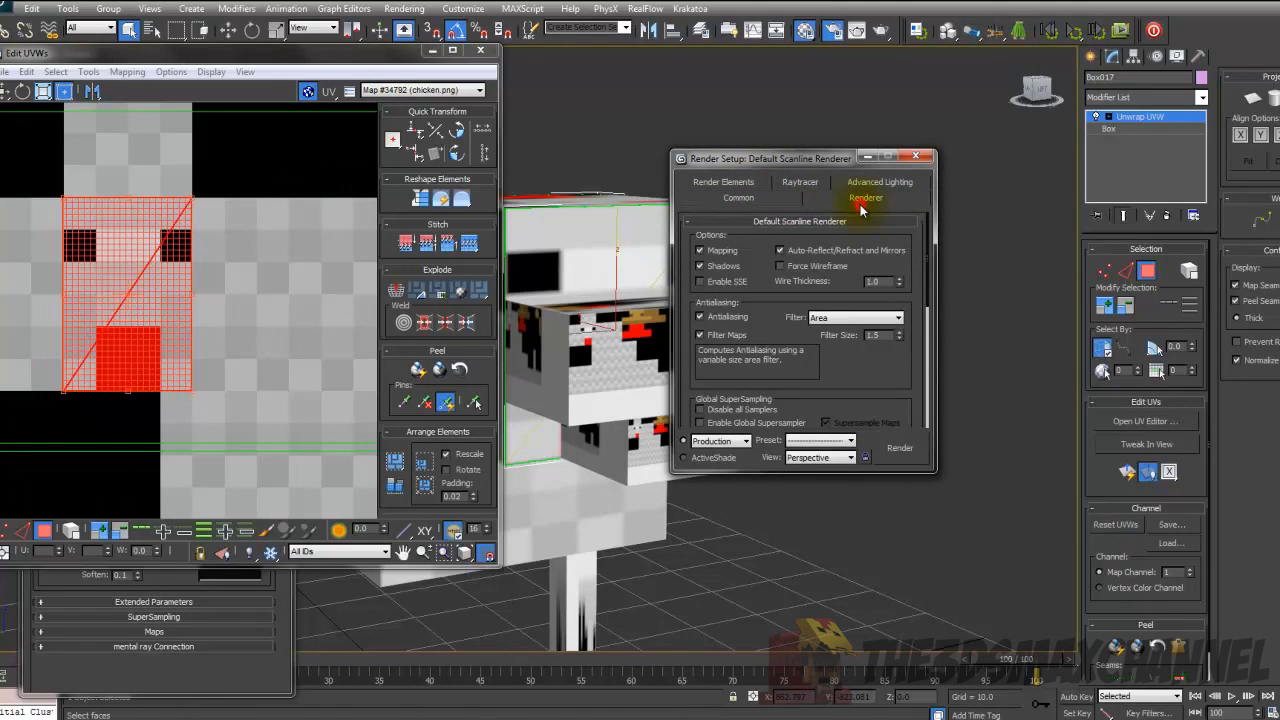
scroll(835, 335, down, 2)
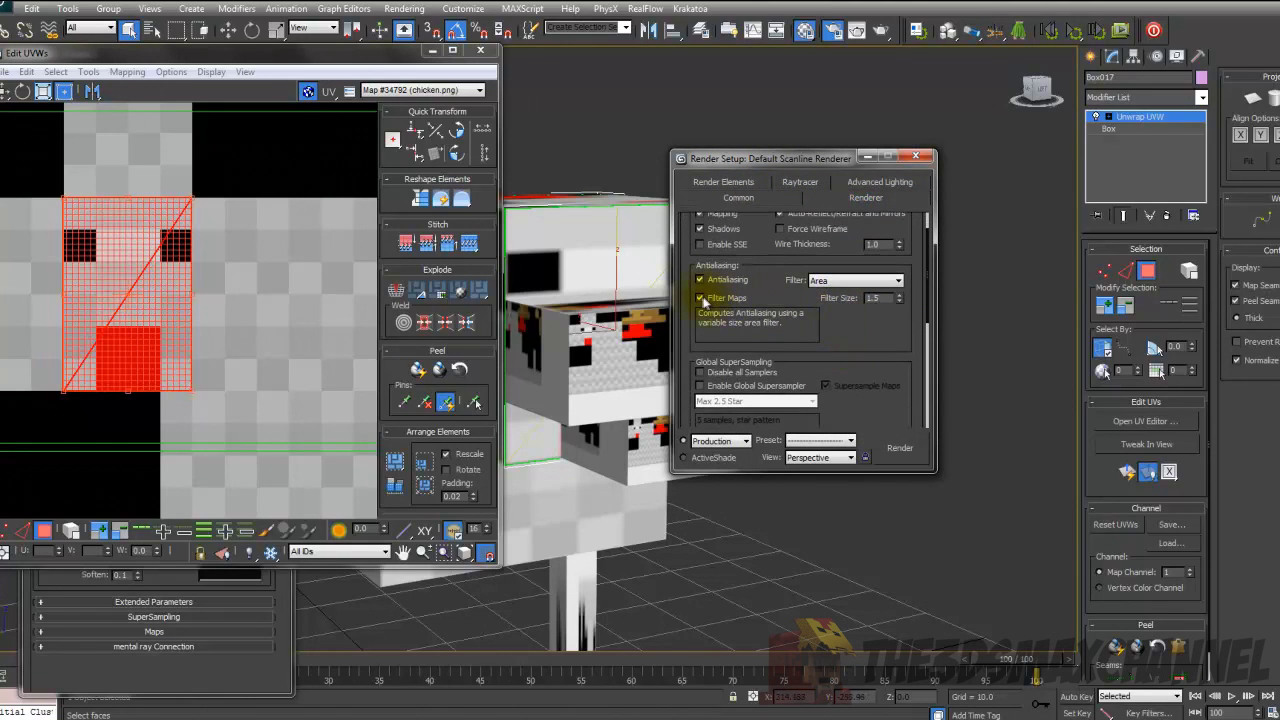
click(905, 452)
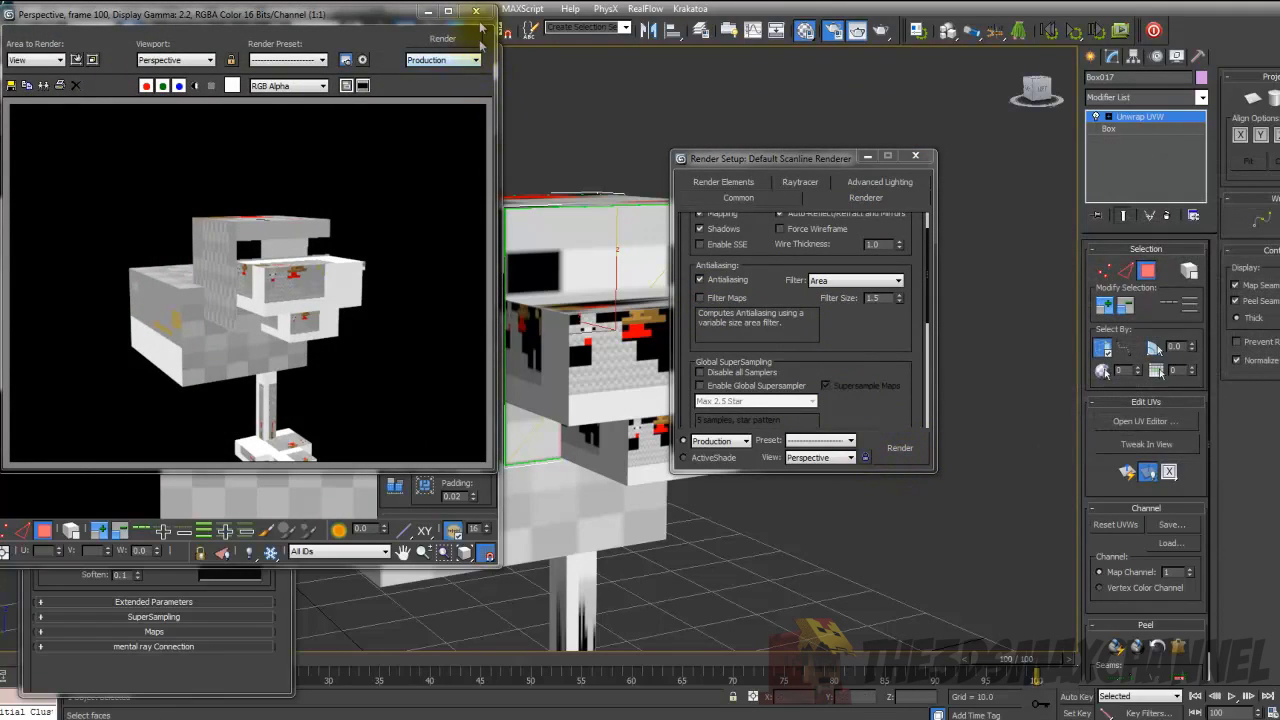
click(476, 10)
click(915, 156)
- Examine the face texture on the front of the head up close in the viewport
scroll(628, 234, up, 4)
middle_drag(628, 234, 640, 294)
scroll(640, 294, down, 7)
scroll(706, 263, up, 5)
middle_drag(706, 263, 768, 168)
scroll(757, 157, down, 3)
middle_drag(768, 168, 732, 227)
scroll(742, 205, down, 3)
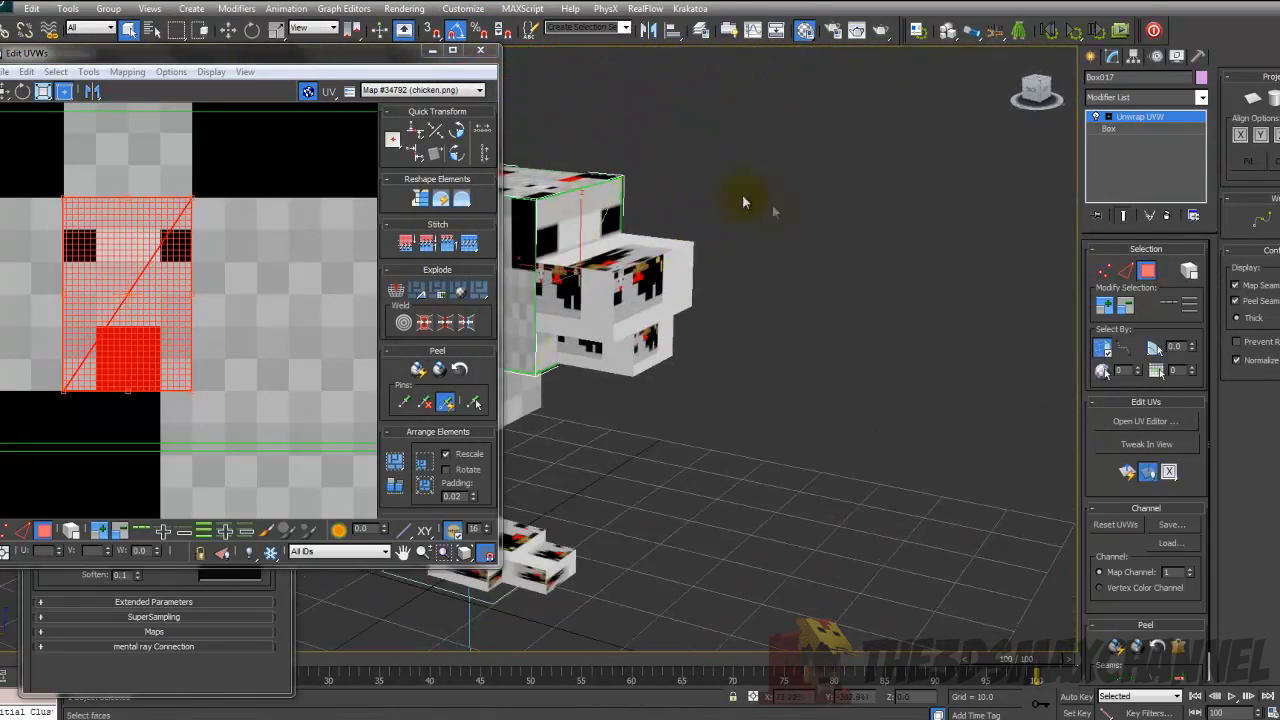
- Select the head's side face and move its UVs so the upper-left corner meets the region beside the face on chicken.png
scroll(330, 229, down, 4)
scroll(524, 259, up, 3)
middle_drag(556, 197, 630, 184)
click(573, 219)
middle_drag(300, 309, 275, 298)
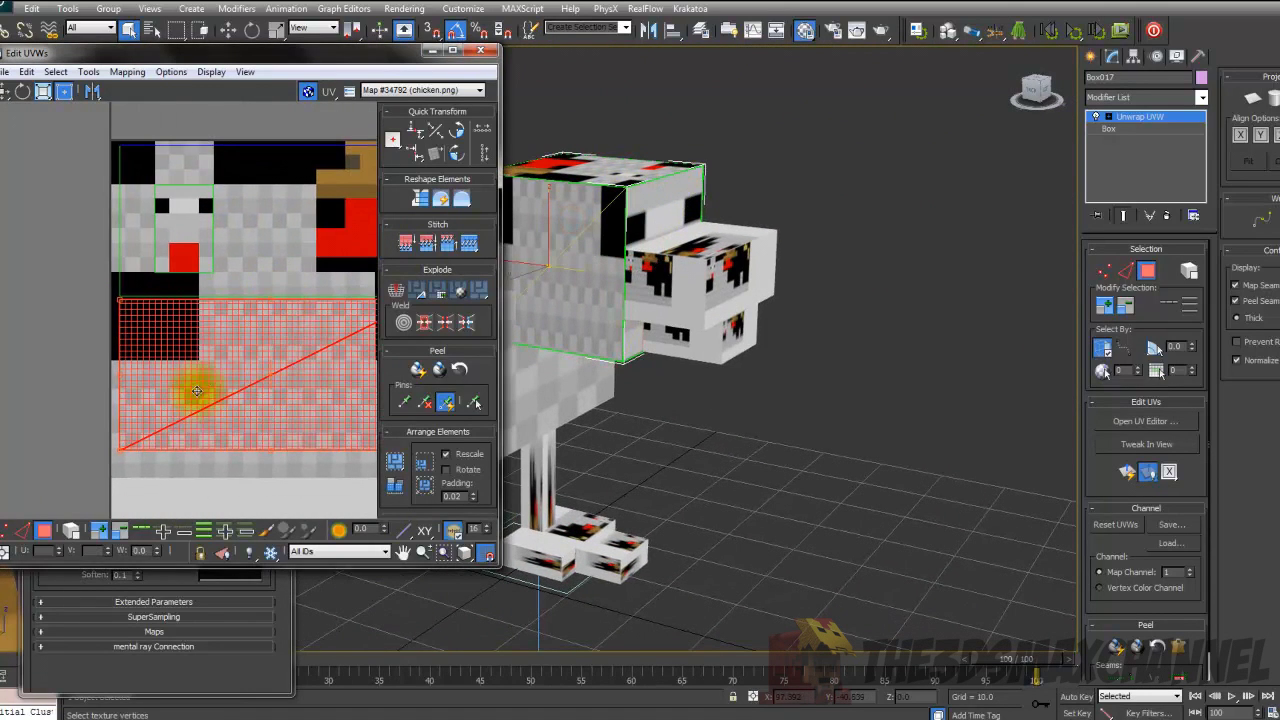
drag(198, 390, 170, 285)
- Scale the head's side face UVs from the lower-right corner to fit the three-pixel-wide region beside the chicken's face
middle_drag(325, 332, 214, 330)
drag(304, 341, 45, 270)
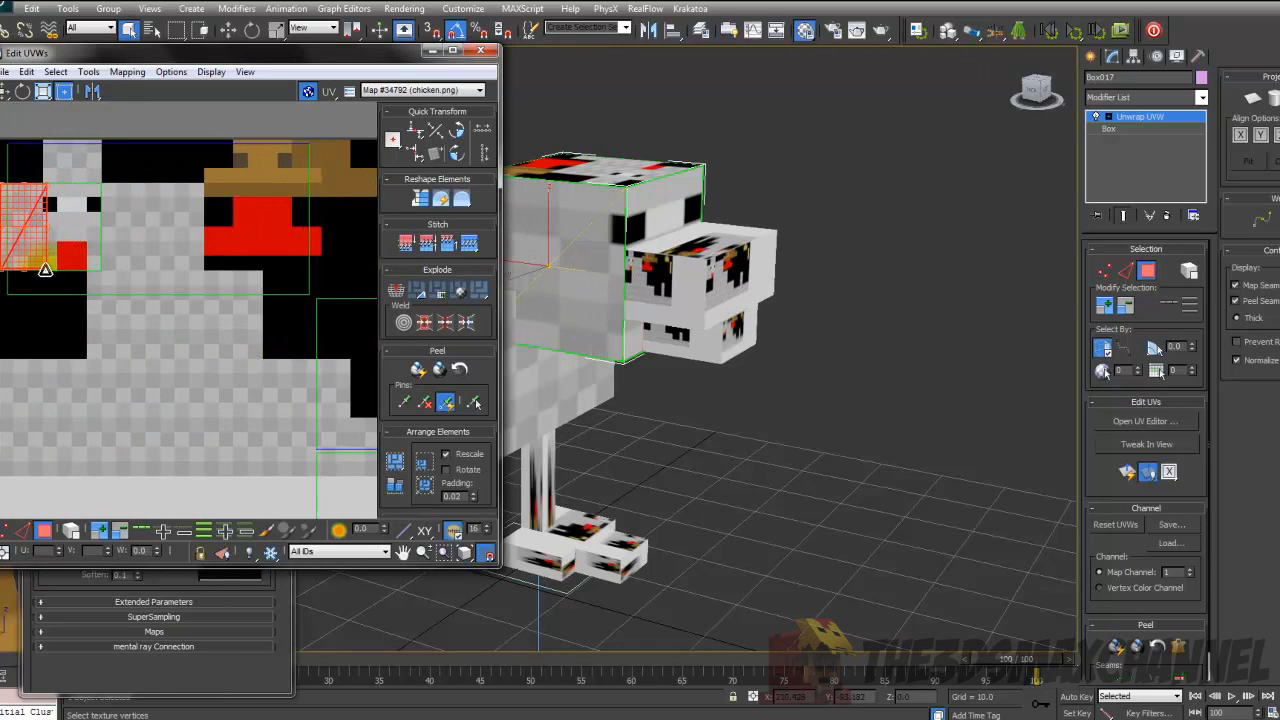
scroll(43, 270, up, 5)
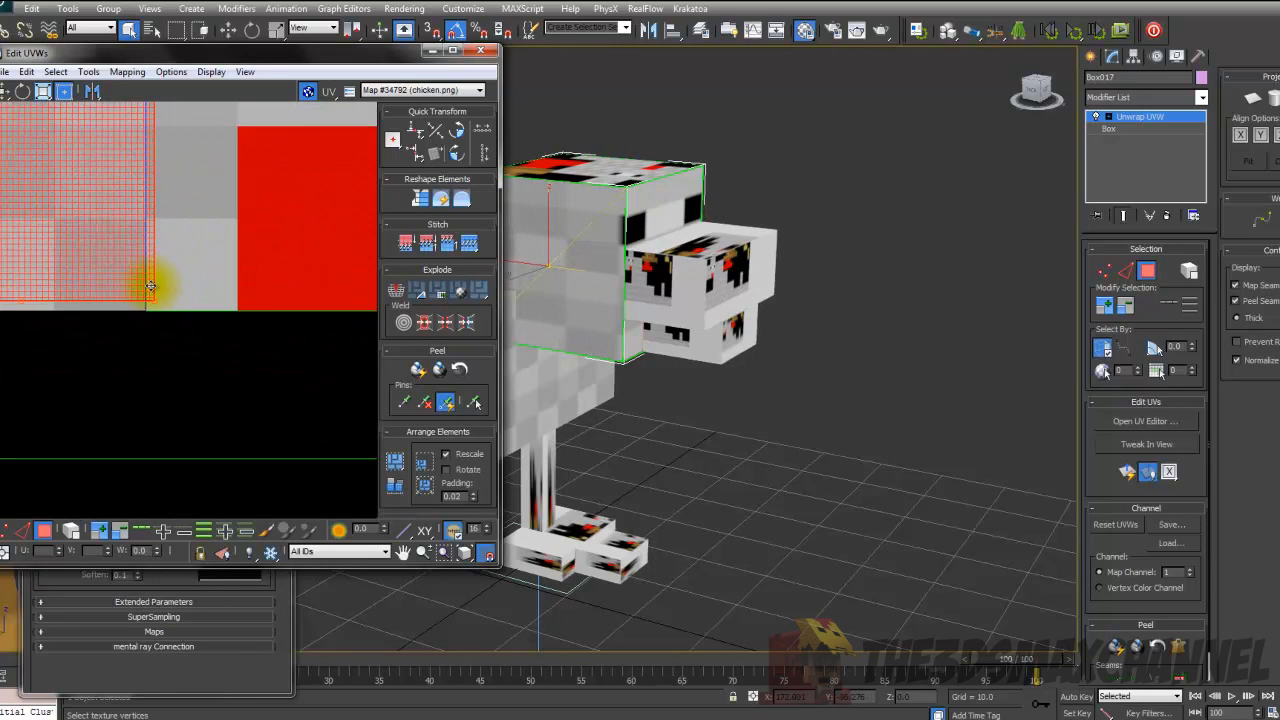
scroll(156, 300, down, 5)
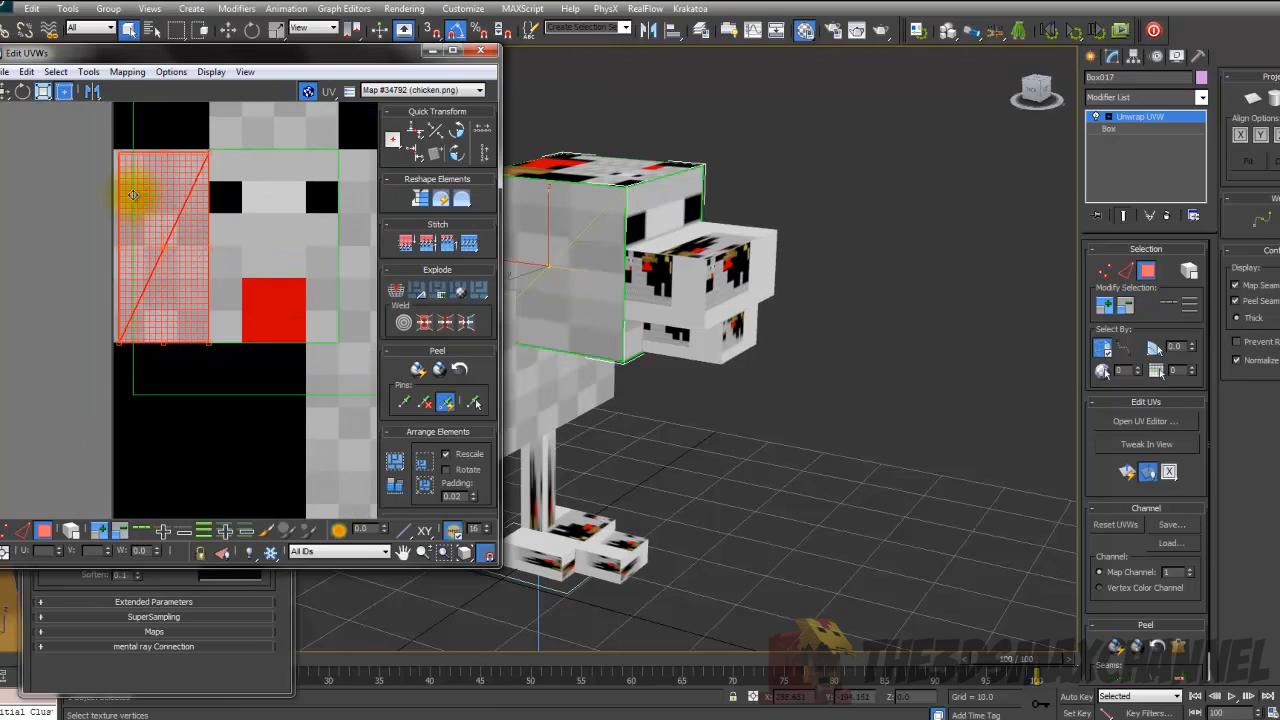
- Realign the head's side face UVs at the upper-left corner and rescale them to the three-pixel-wide region beside the face on chicken.png
scroll(177, 189, up, 6)
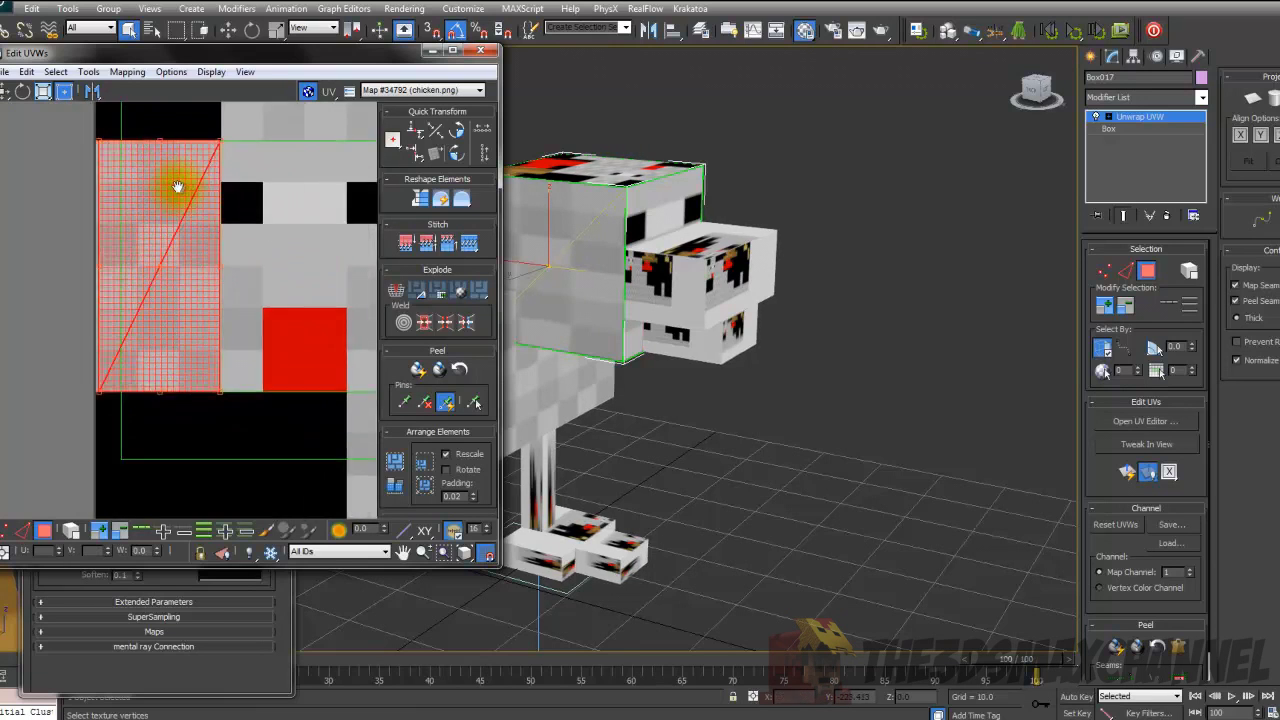
drag(240, 114, 237, 113)
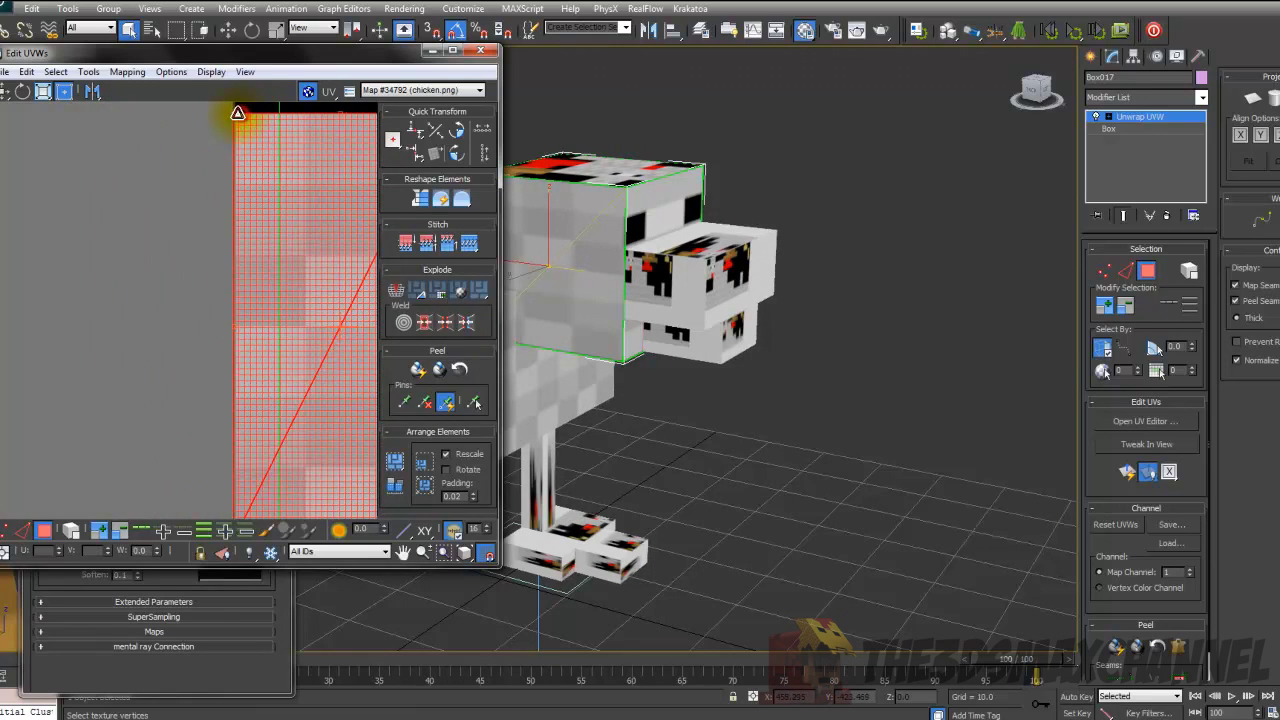
middle_drag(257, 141, 160, 132)
scroll(144, 150, down, 5)
alt+middle_drag(636, 198, 597, 208)
drag(172, 132, 140, 130)
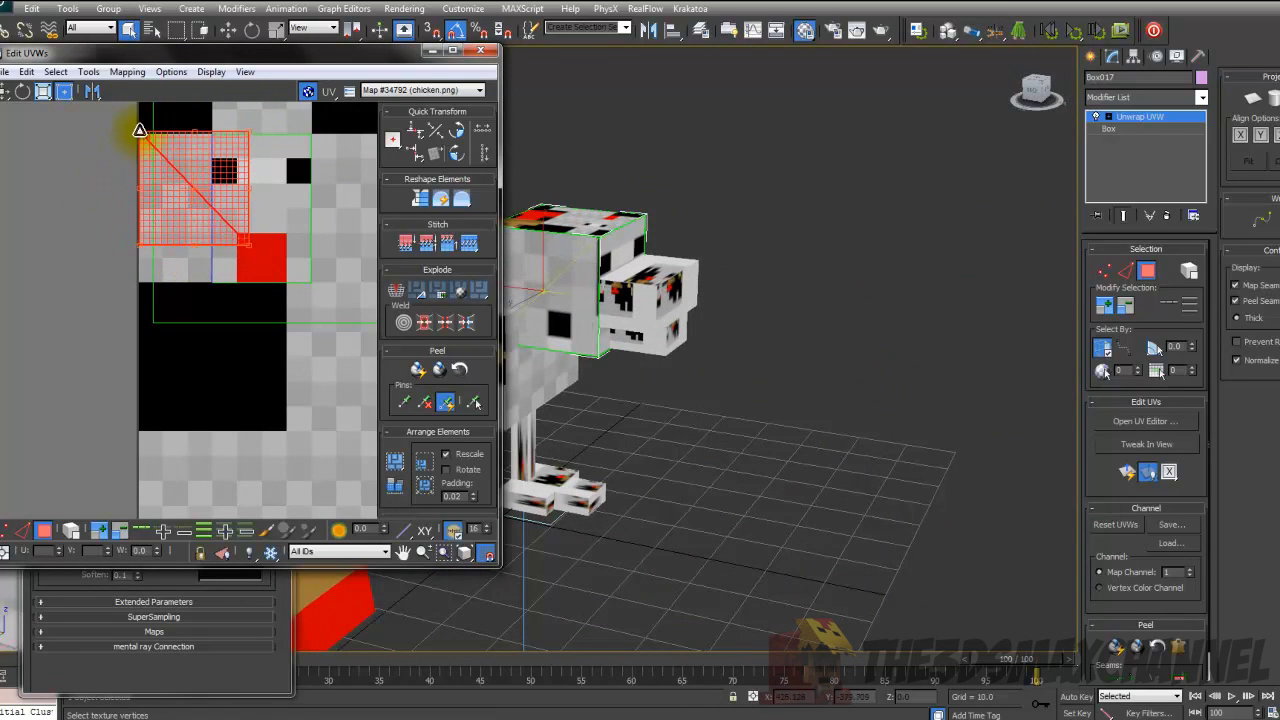
drag(251, 244, 216, 283)
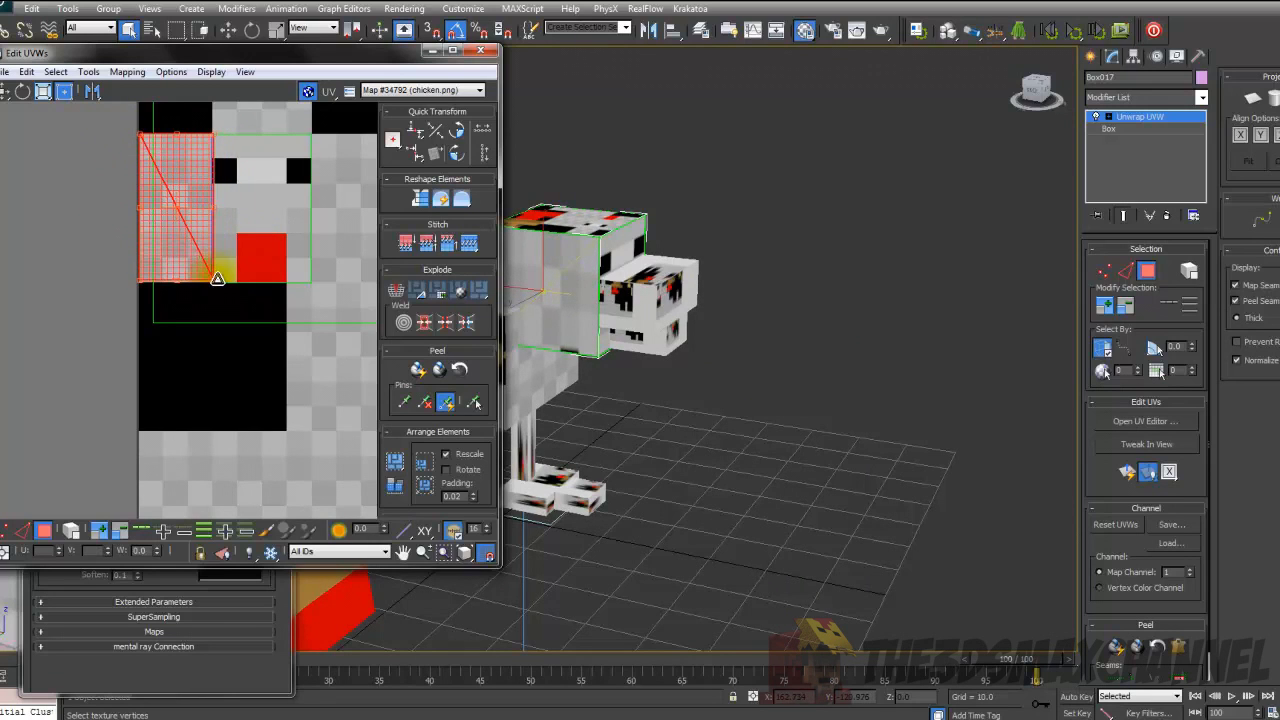
scroll(634, 263, up, 10)
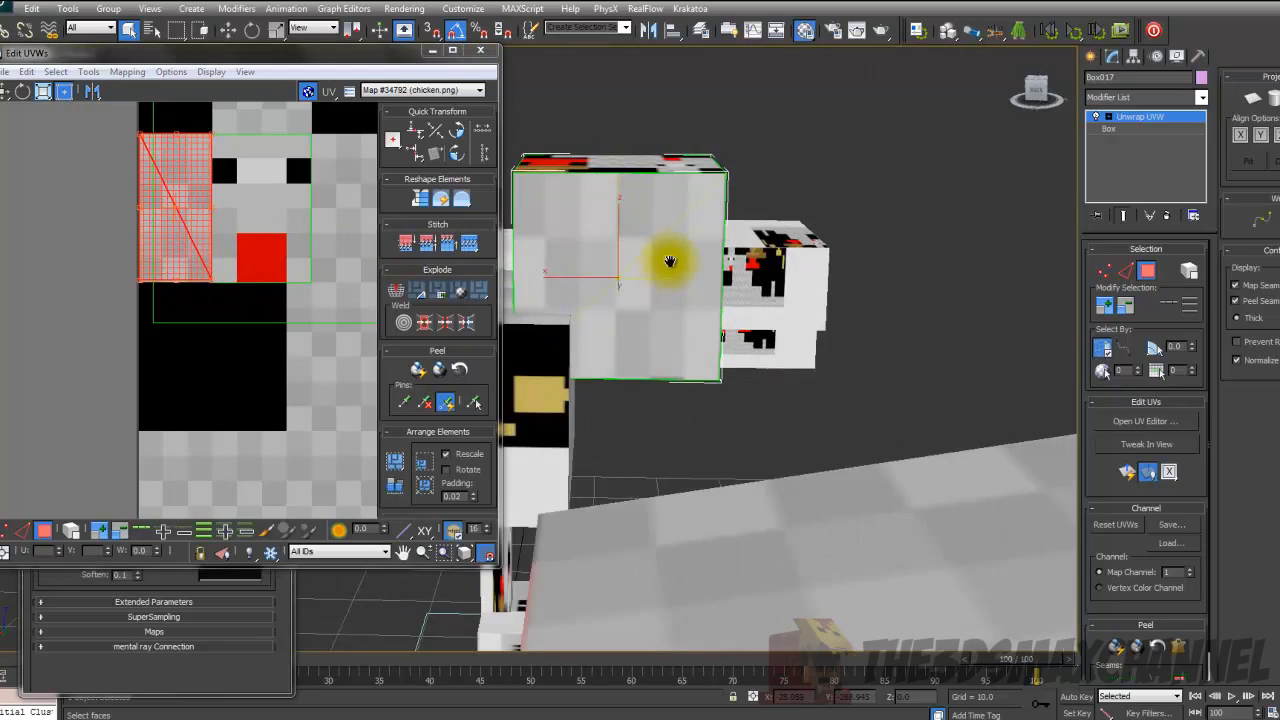
scroll(663, 240, down, 10)
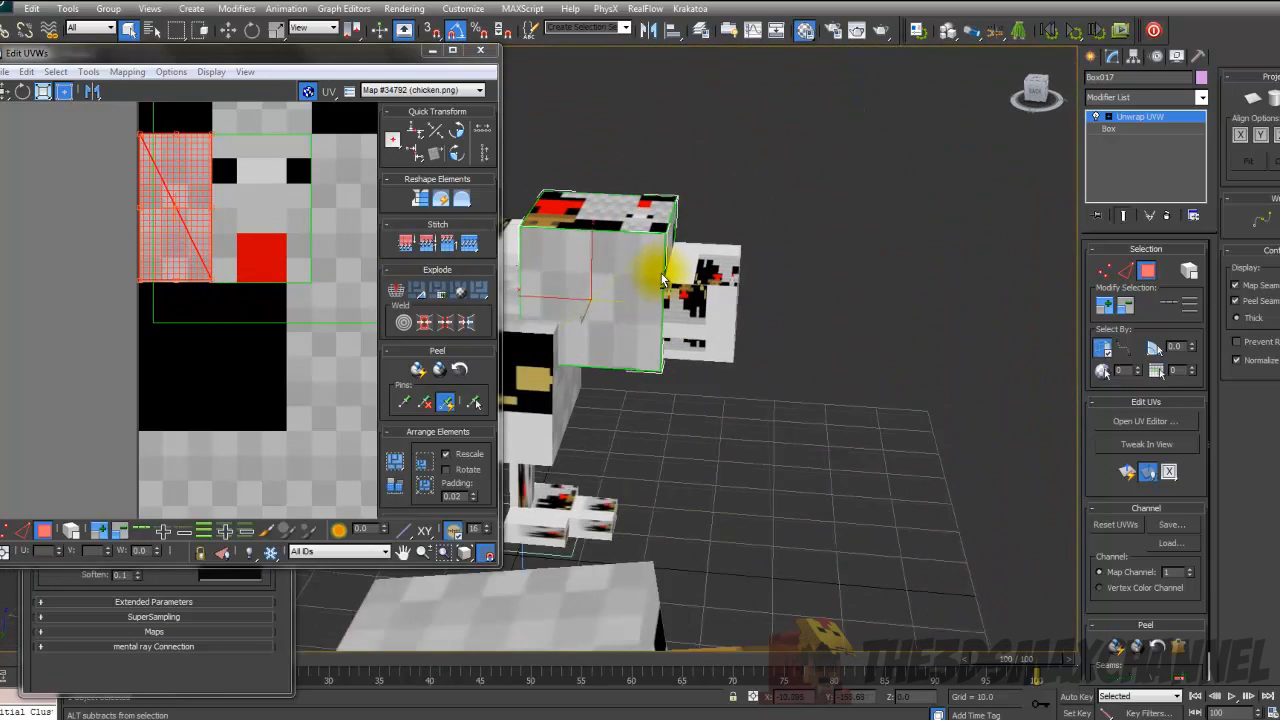
alt+middle_drag(648, 289, 634, 281)
- Switch the UV editor's background map to CheckerPattern and back to chicken.png
middle_drag(208, 182, 183, 185)
scroll(183, 185, down, 6)
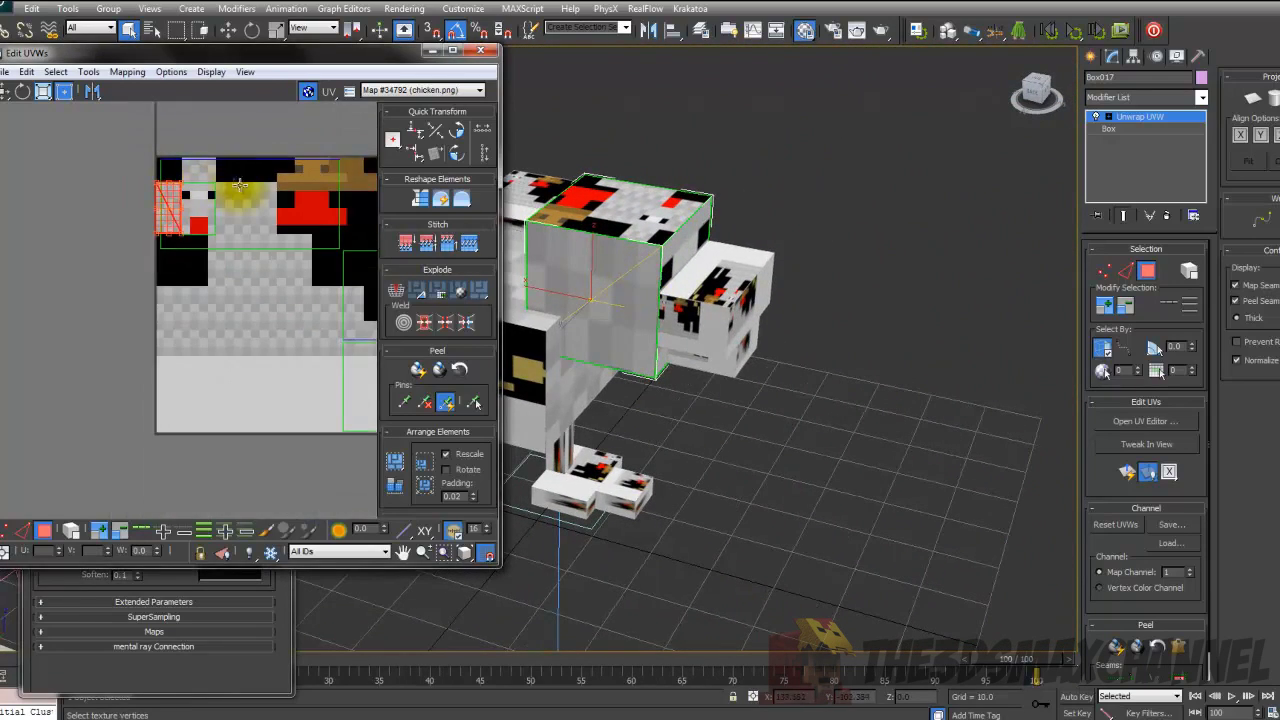
scroll(241, 186, up, 3)
click(408, 90)
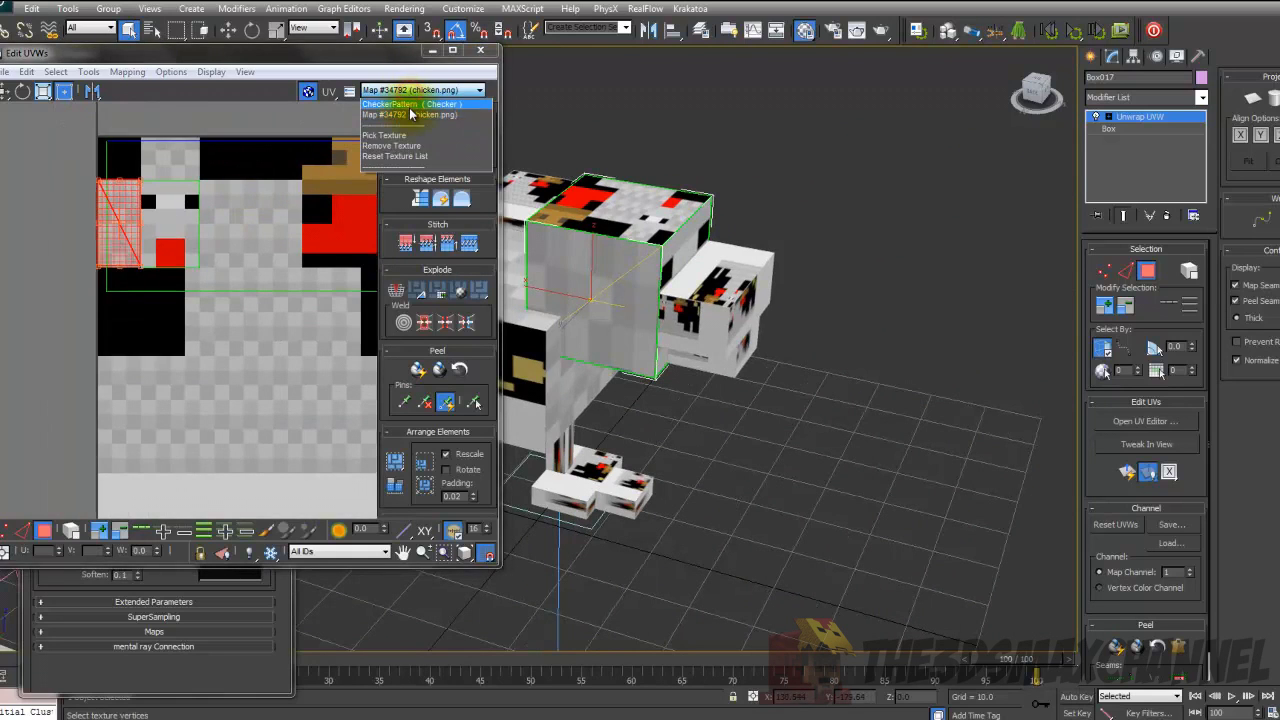
click(405, 104)
click(414, 90)
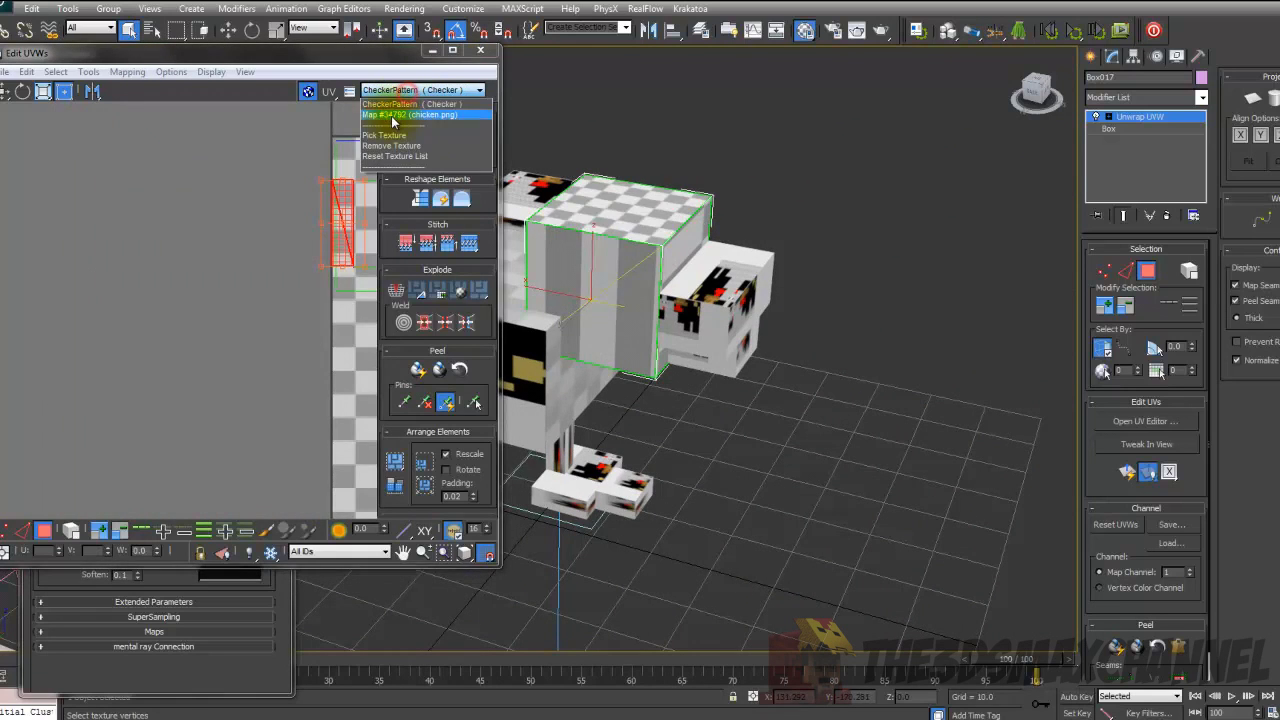
click(402, 114)
- Select the head's top face and scale its UVs down from the lower-right corner to the strip above the chicken's face
middle_drag(286, 199, 252, 214)
scroll(241, 230, up, 2)
click(198, 276)
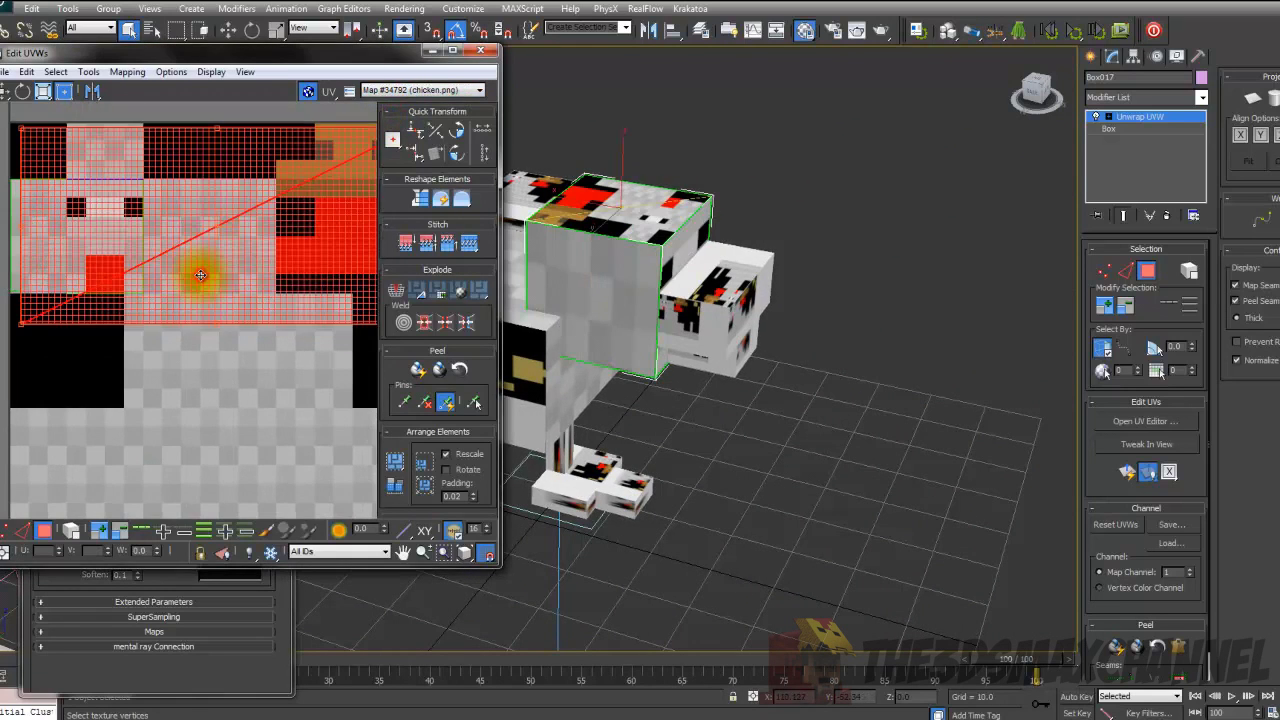
click(65, 403)
scroll(100, 351, down, 1)
click(588, 200)
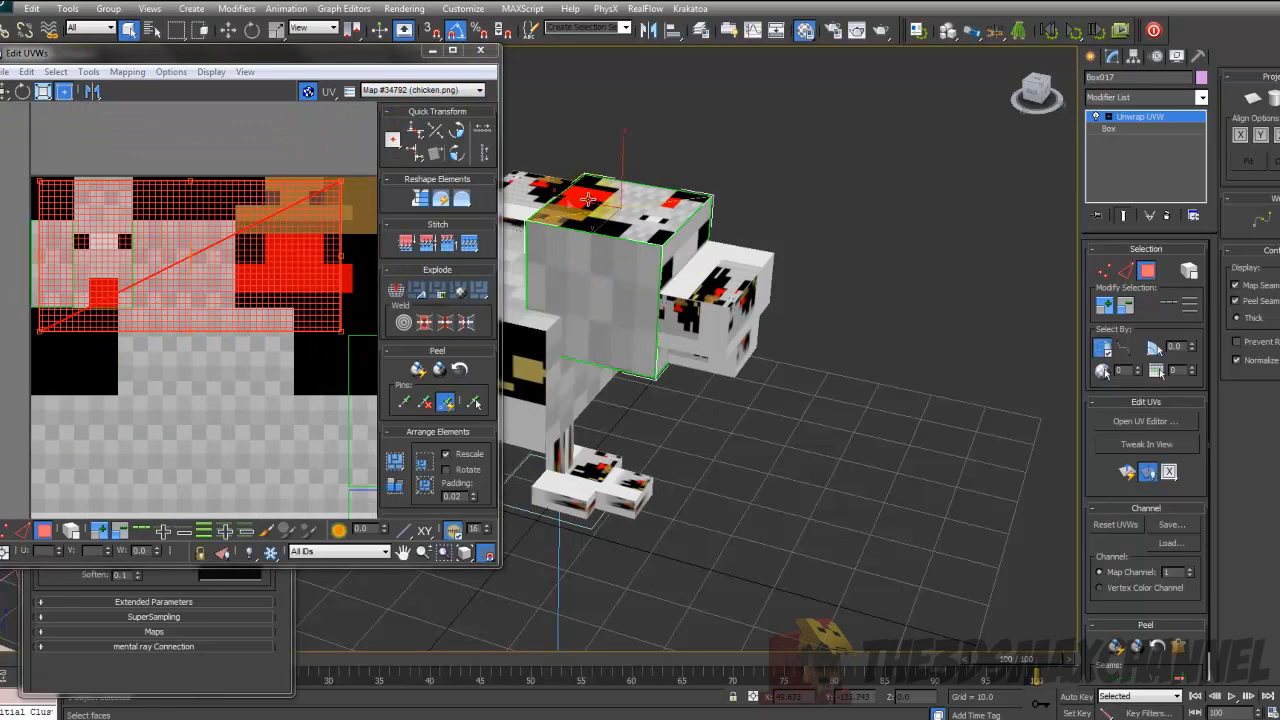
scroll(207, 260, down, 1)
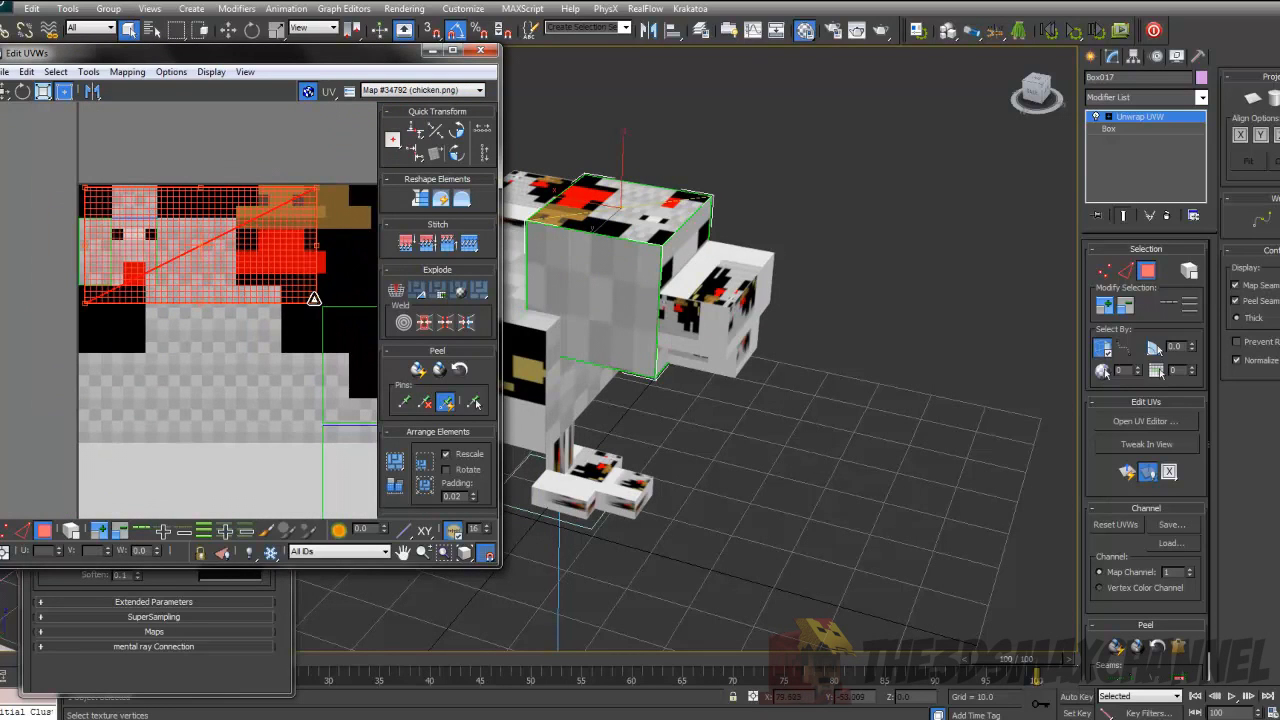
drag(314, 298, 163, 216)
- Close the head's UV editor, leave its face editing and select the wing box
alt+middle_drag(622, 252, 434, 212)
click(480, 50)
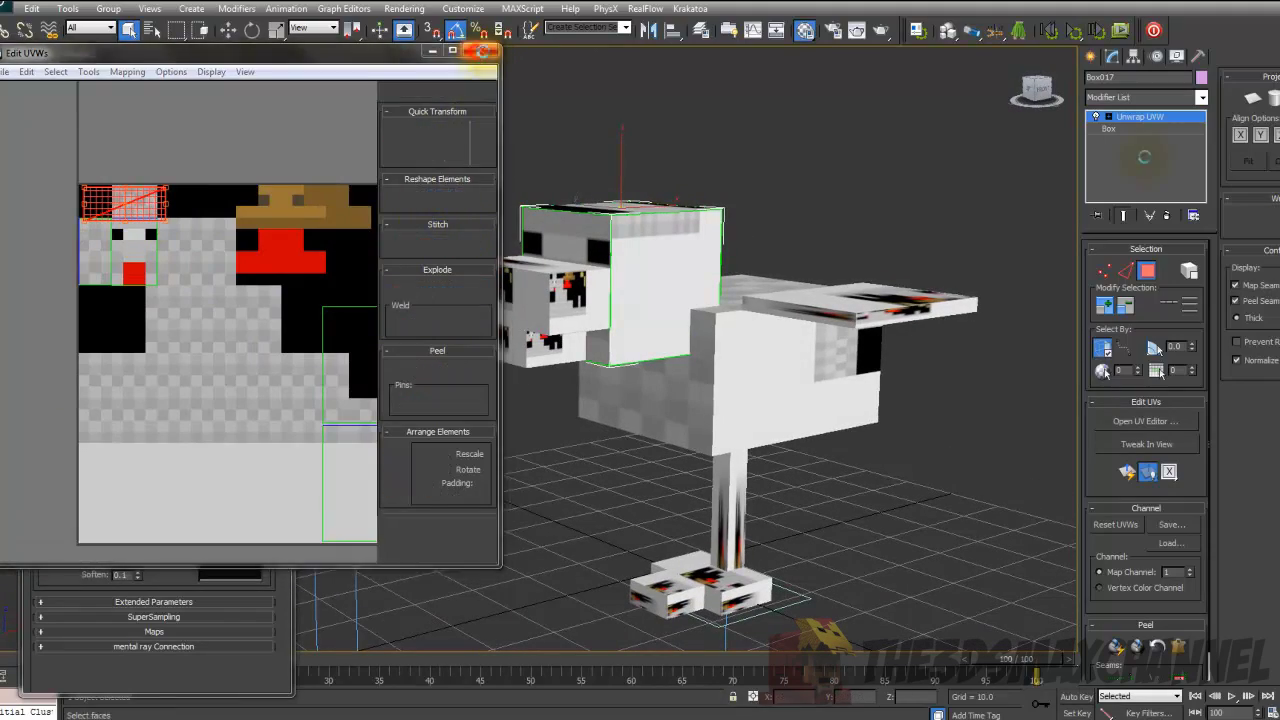
alt+middle_drag(1005, 187, 835, 292)
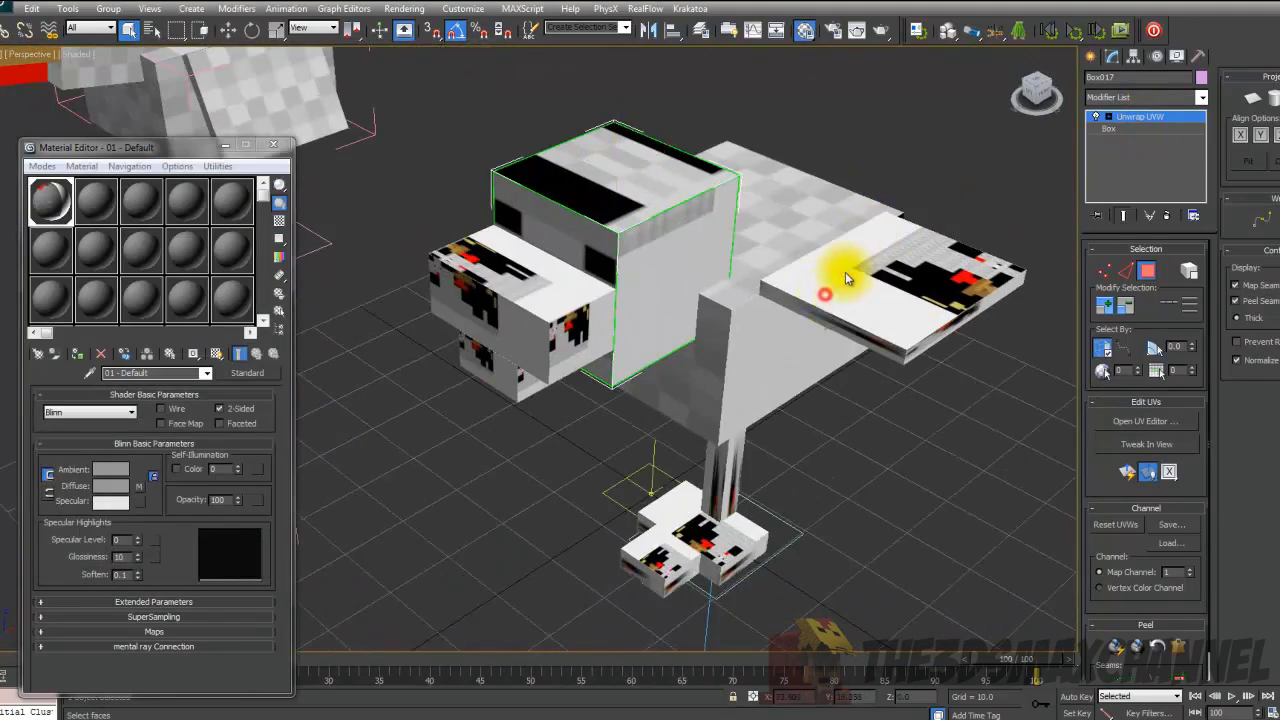
scroll(845, 272, up, 5)
click(1138, 116)
click(651, 309)
- Inspect the wing box from several sides and apply an Unwrap UVW modifier to it
scroll(543, 291, down, 7)
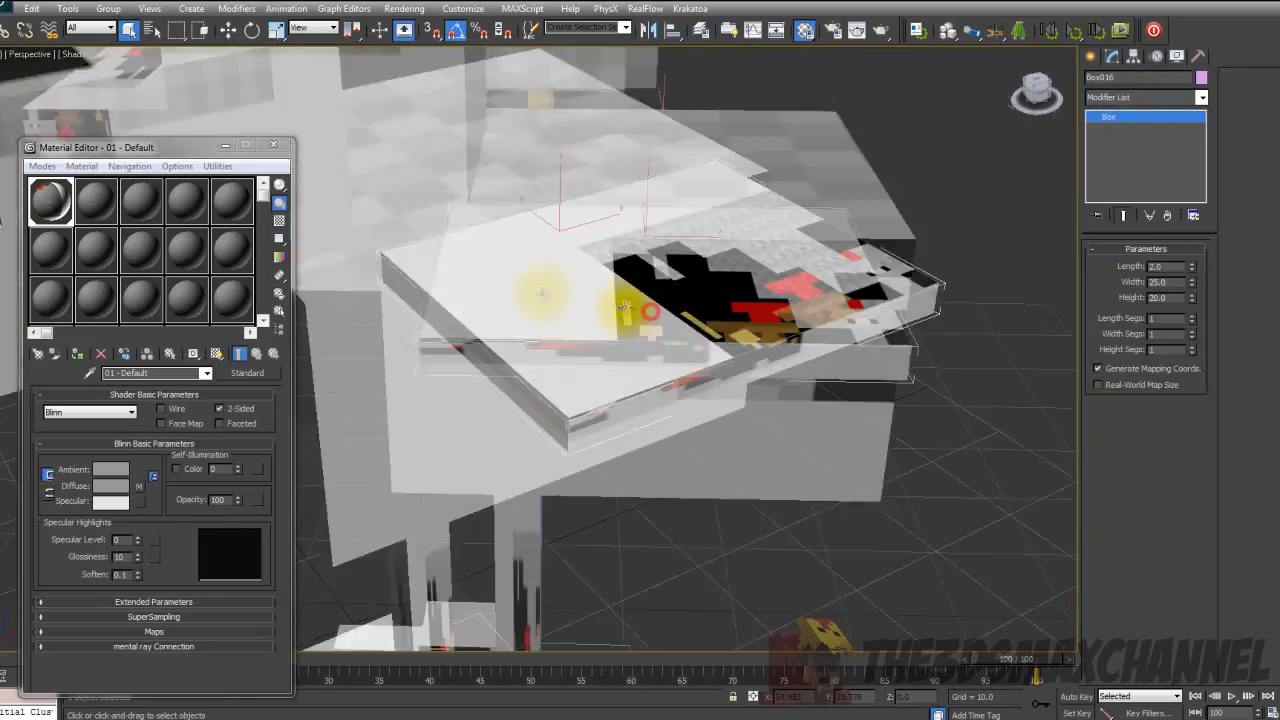
alt+middle_drag(543, 291, 727, 303)
scroll(727, 303, up, 3)
scroll(727, 303, up, 4)
alt+middle_drag(617, 334, 678, 322)
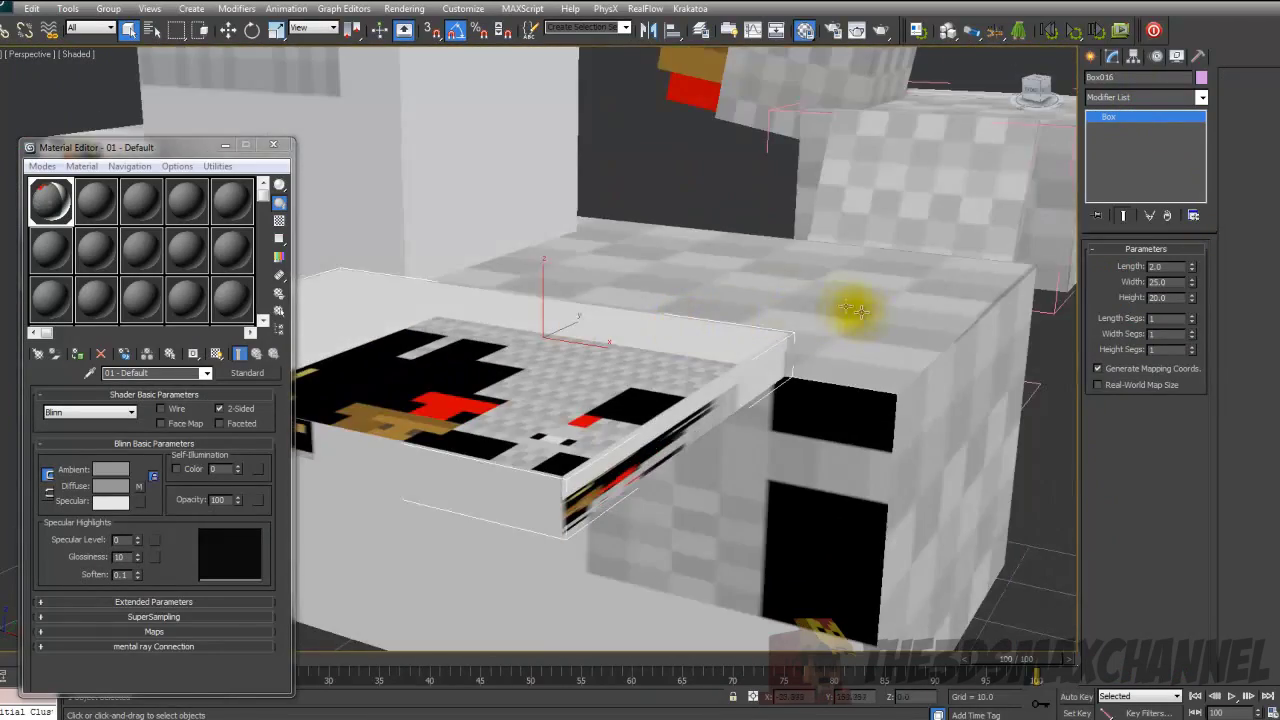
alt+middle_drag(765, 297, 872, 268)
scroll(872, 268, down, 5)
click(1122, 98)
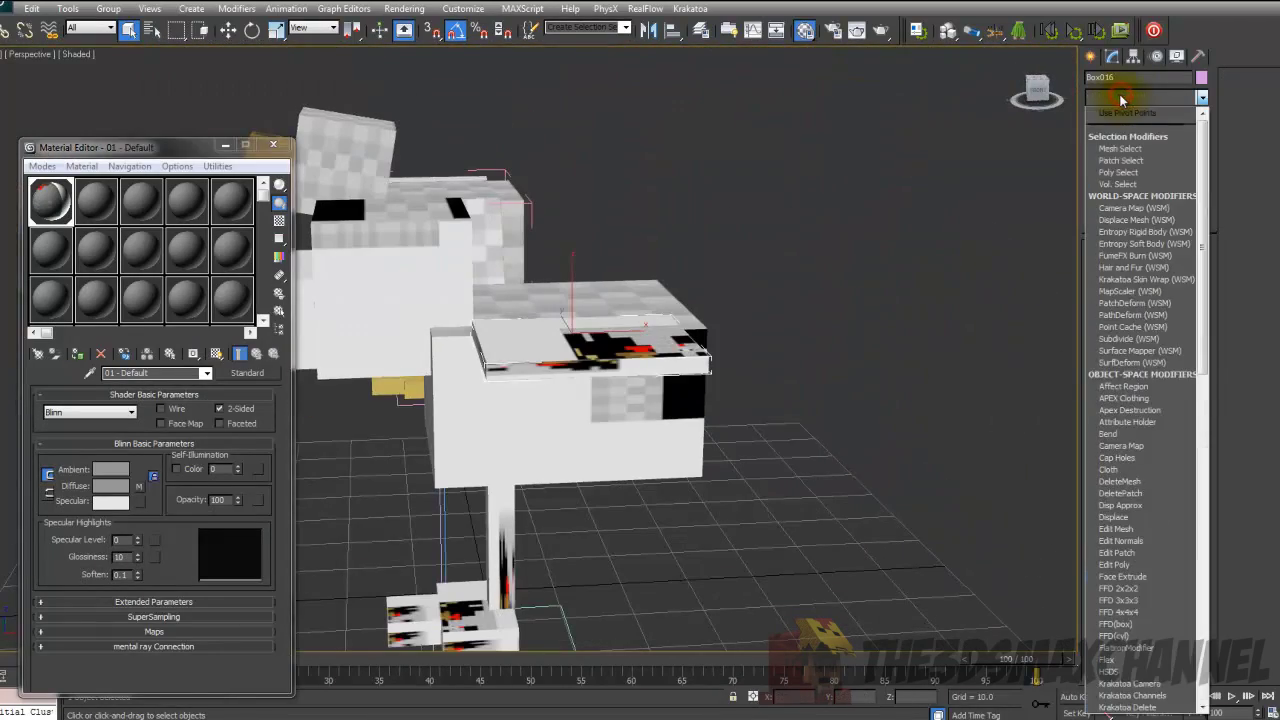
key(u)
click(1130, 577)
- Activate polygon selection on the wing's Unwrap UVW and open its UV editor with chicken.png as the background
alt+middle_drag(1023, 543, 586, 409)
scroll(586, 410, up, 3)
click(1146, 270)
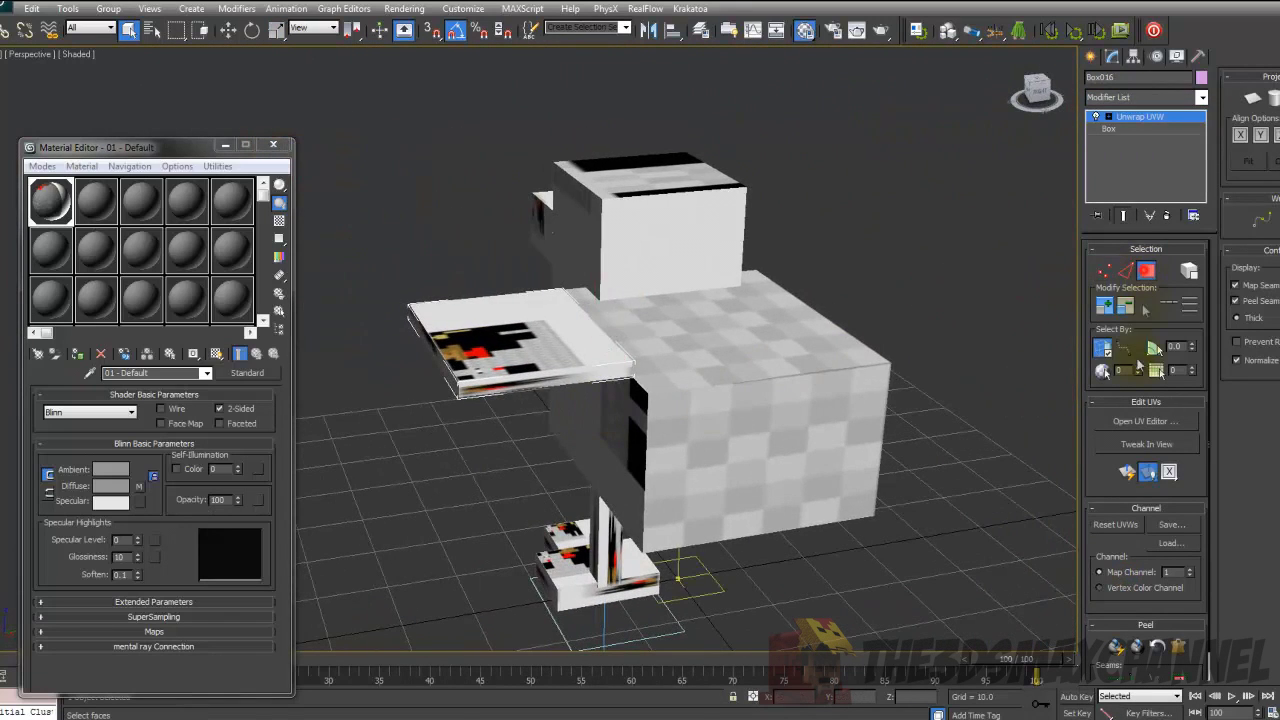
click(1140, 430)
alt+middle_drag(603, 304, 755, 300)
click(443, 96)
click(412, 117)
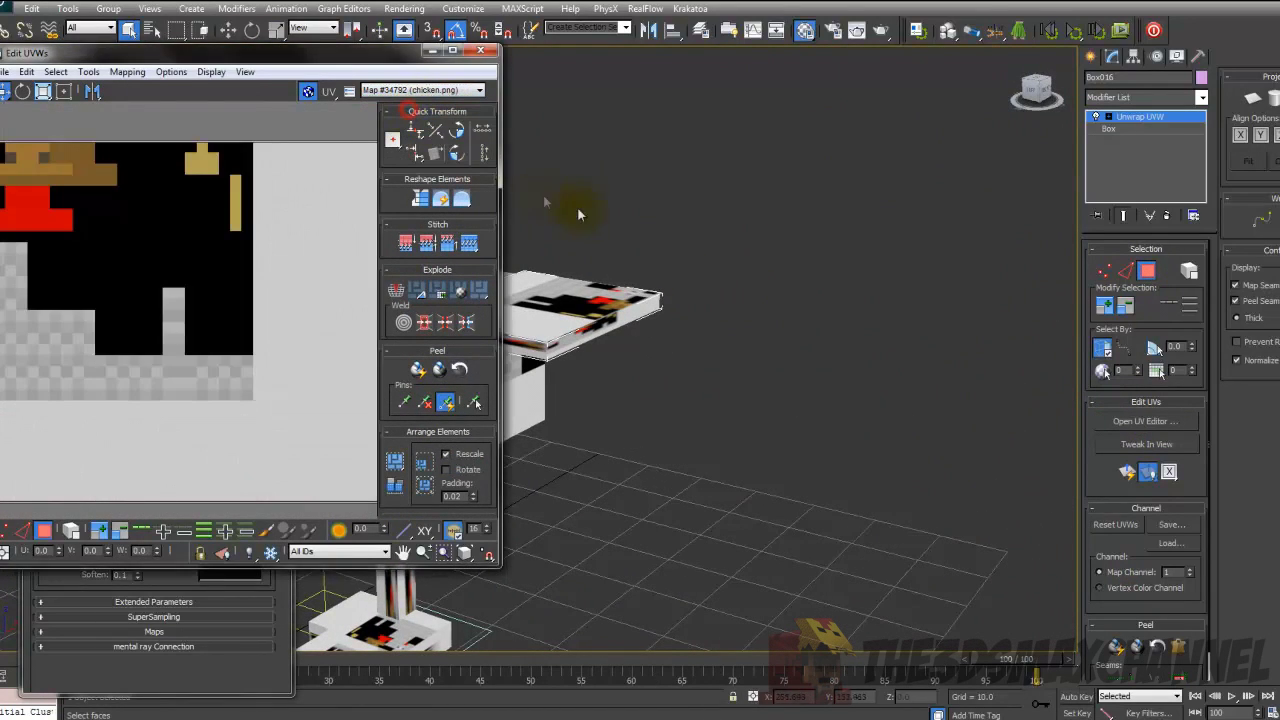
- Select all of the wing's UV faces and apply Flatten Mapping with the default settings
middle_drag(577, 211, 720, 205)
scroll(328, 201, down, 2)
middle_drag(189, 217, 264, 206)
scroll(328, 201, down, 3)
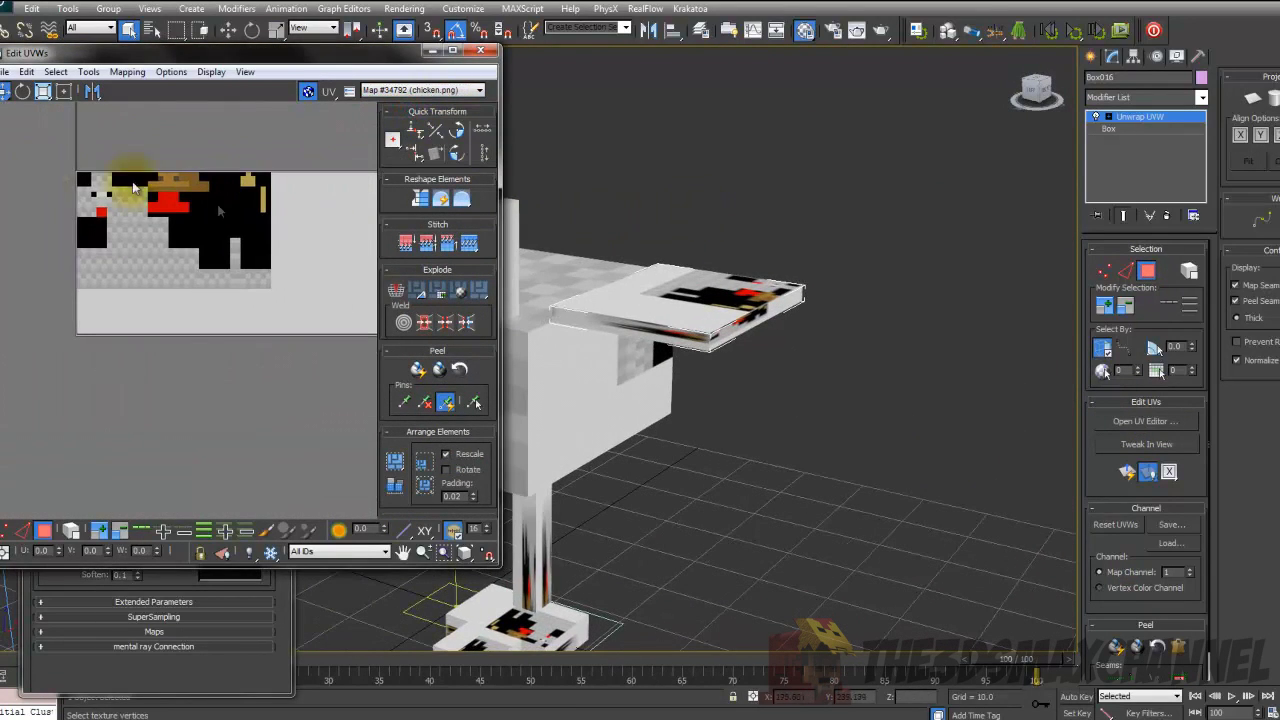
middle_drag(152, 151, 126, 149)
scroll(140, 160, down, 2)
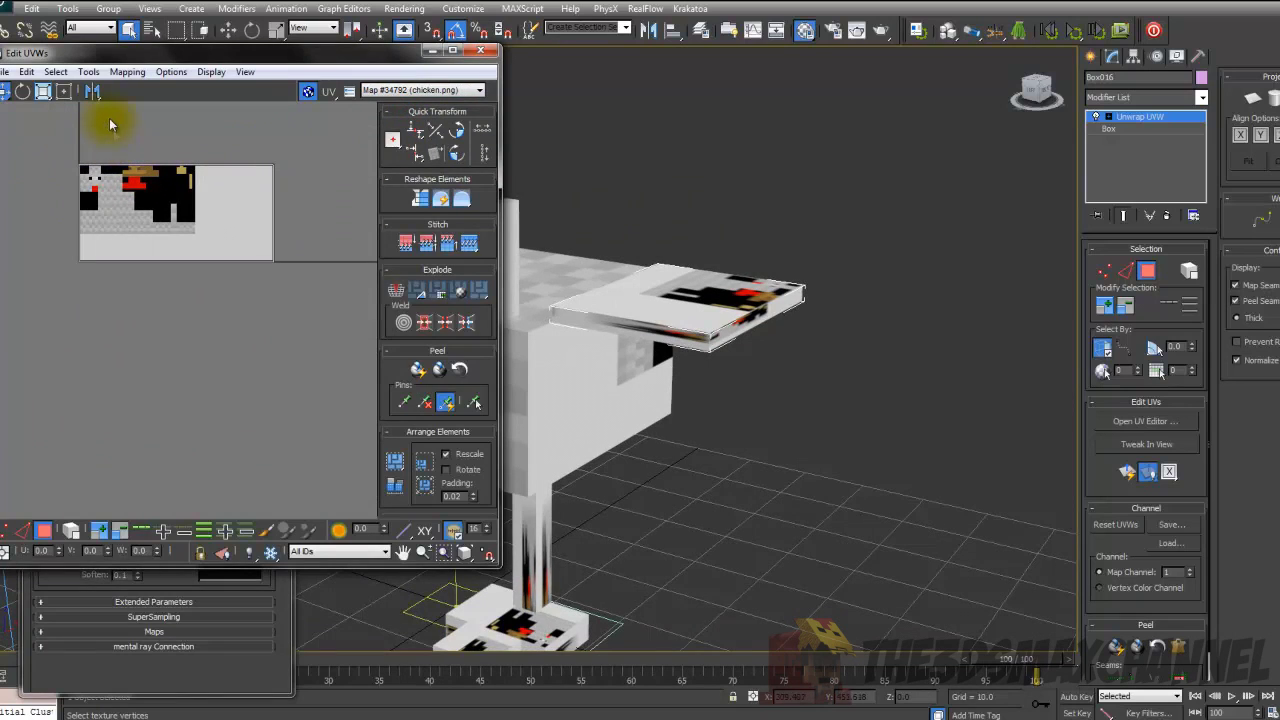
middle_drag(709, 284, 771, 267)
drag(52, 137, 291, 310)
click(127, 72)
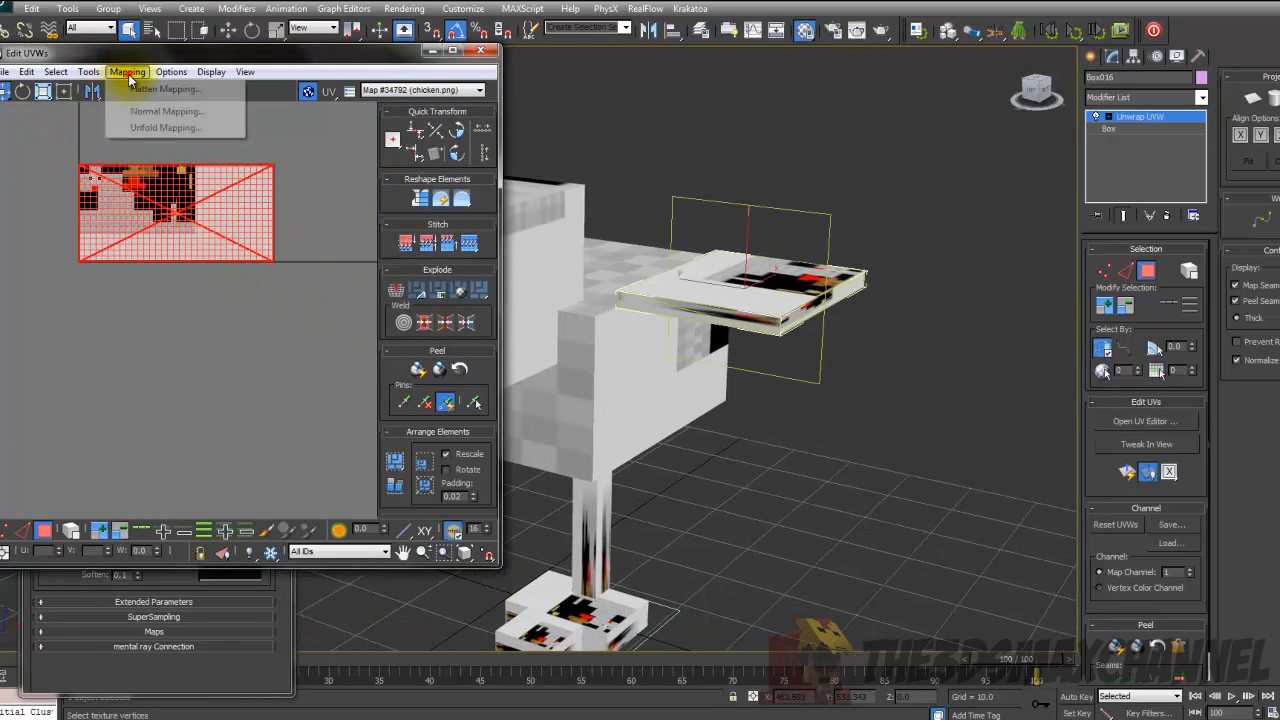
click(138, 90)
key(Return)
- Examine how the wing's flattened UV faces lie over the chicken.png regions
scroll(245, 245, up, 3)
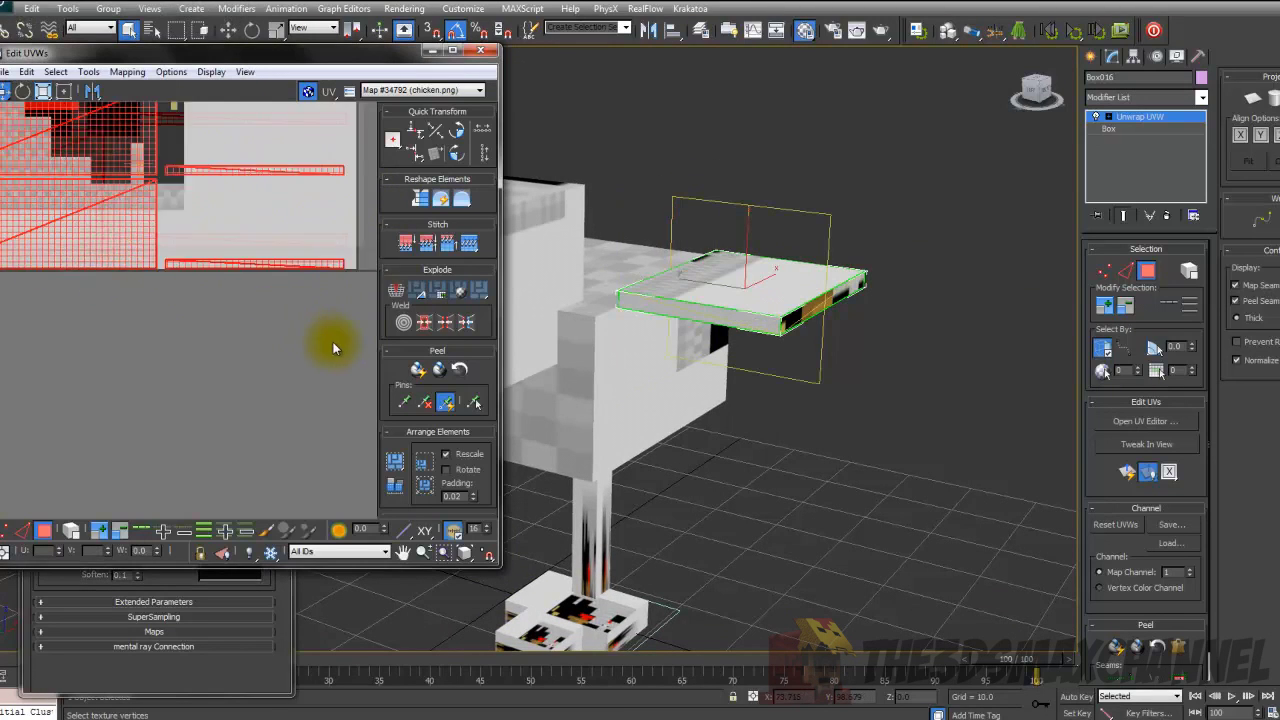
scroll(212, 263, up, 1)
middle_drag(203, 259, 308, 414)
middle_drag(65, 245, 94, 195)
scroll(242, 221, up, 2)
scroll(206, 329, down, 2)
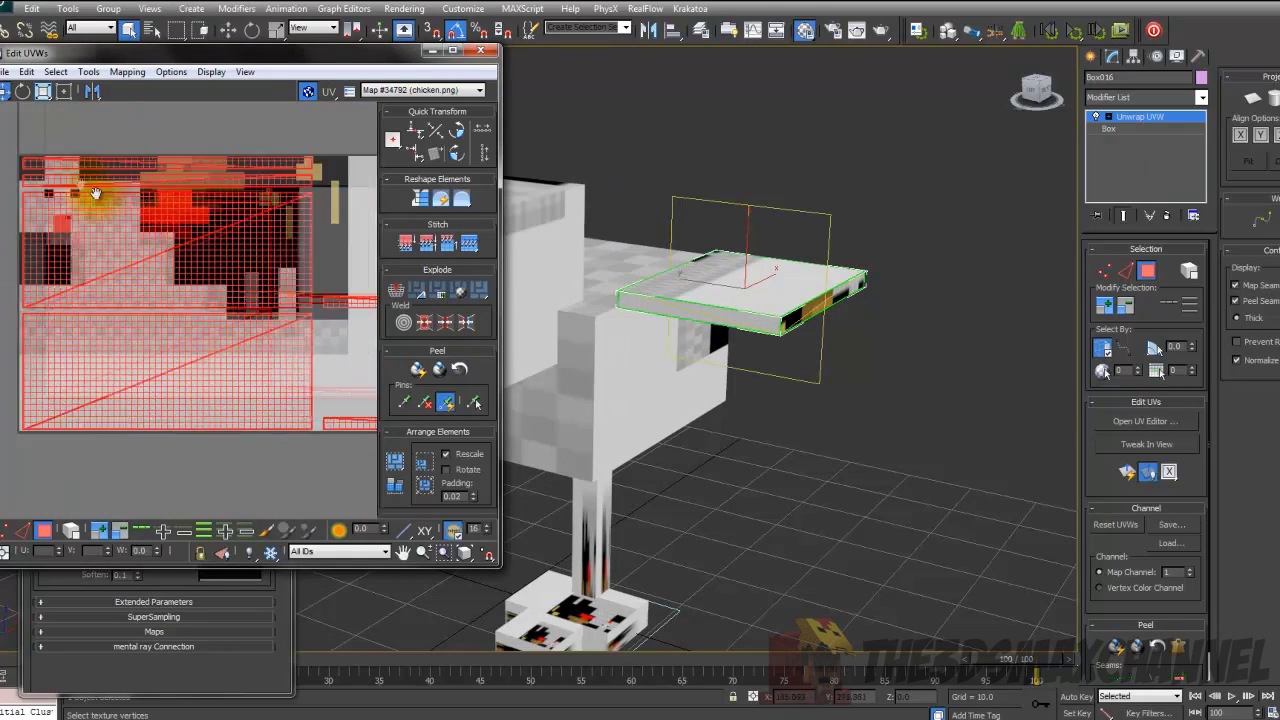
scroll(92, 198, down, 2)
scroll(186, 197, up, 3)
middle_drag(222, 190, 282, 188)
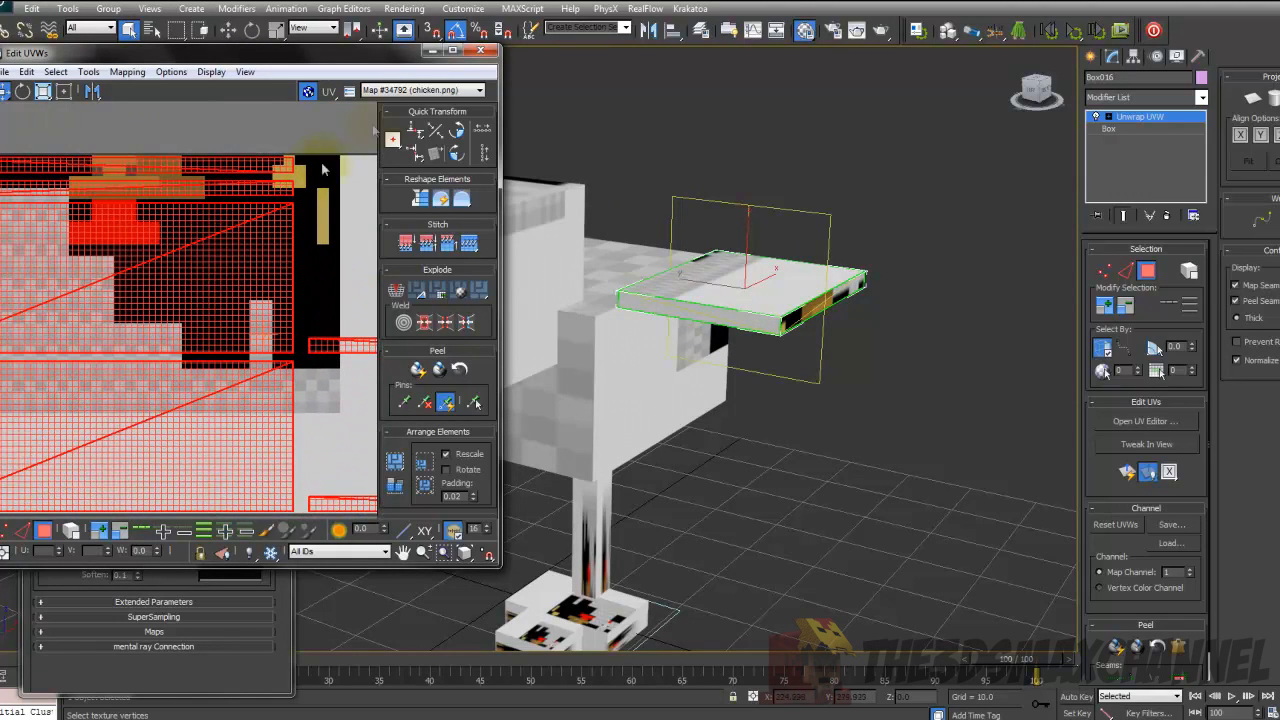
middle_drag(391, 112, 408, 90)
middle_drag(263, 204, 271, 181)
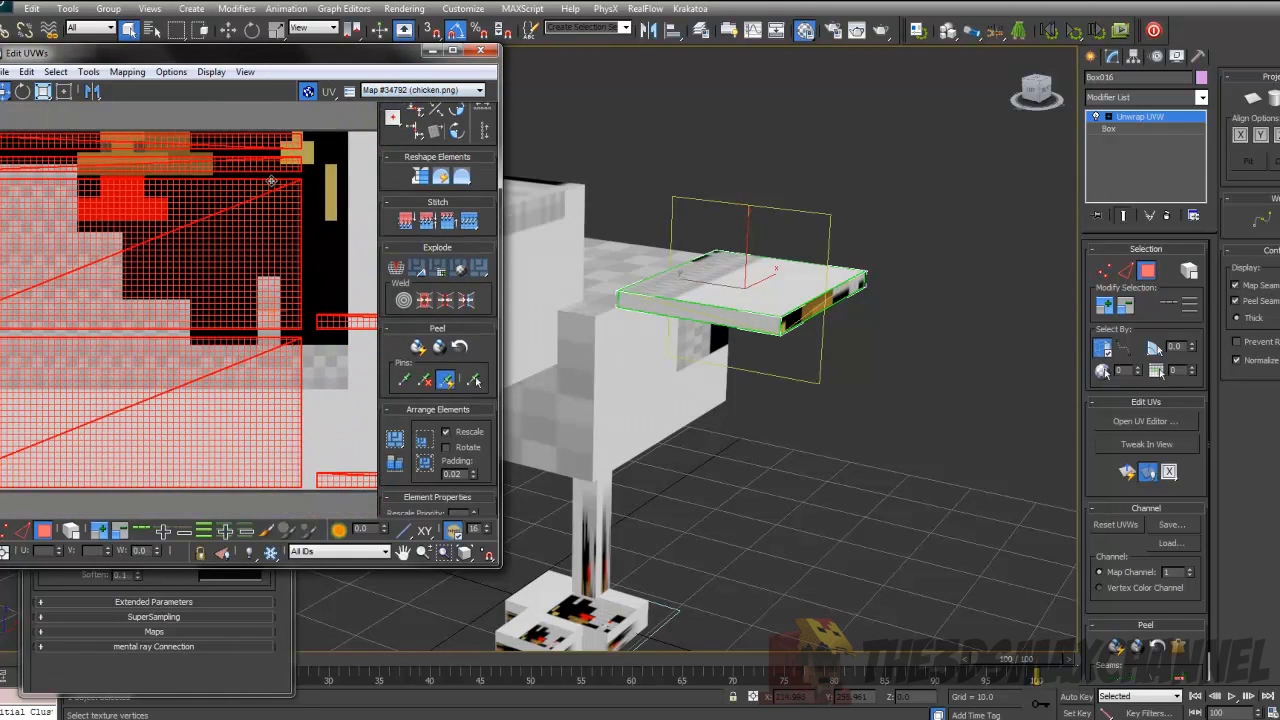
- Select the UV strip of the wing's narrow end face and move it down beside the narrow gray column on chicken.png
click(333, 400)
click(159, 253)
click(153, 155)
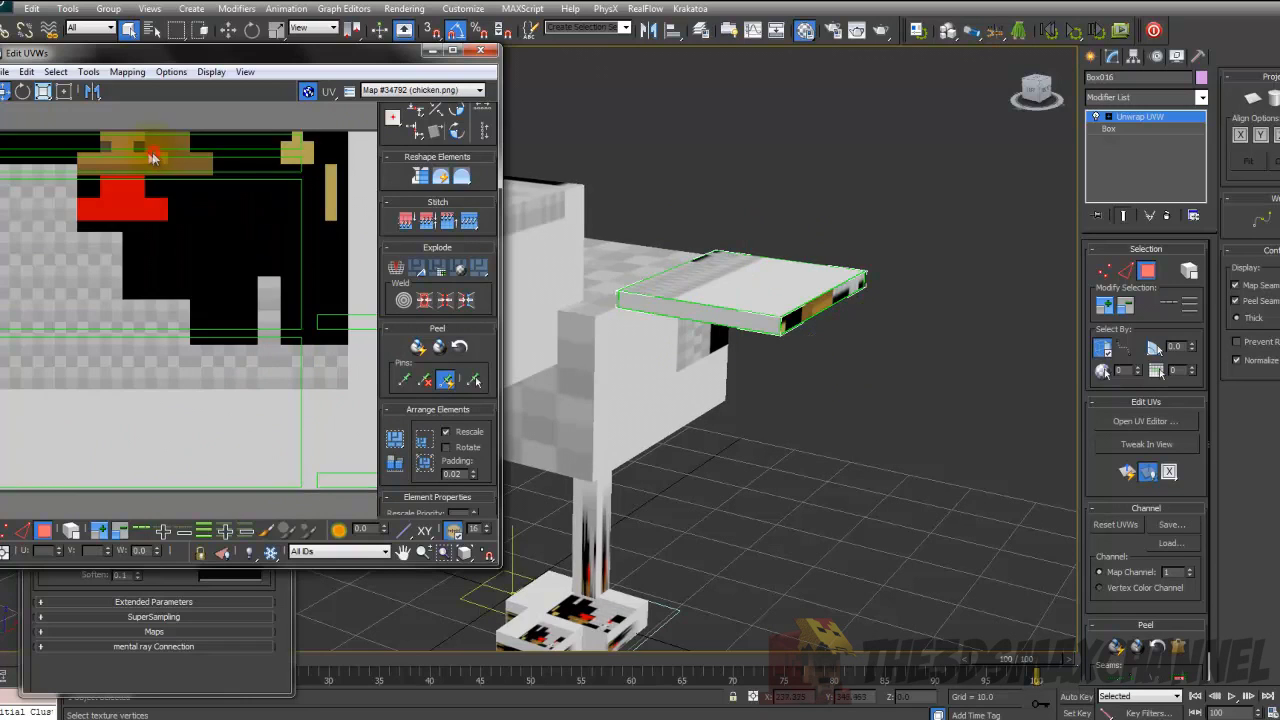
click(143, 163)
scroll(245, 228, down, 3)
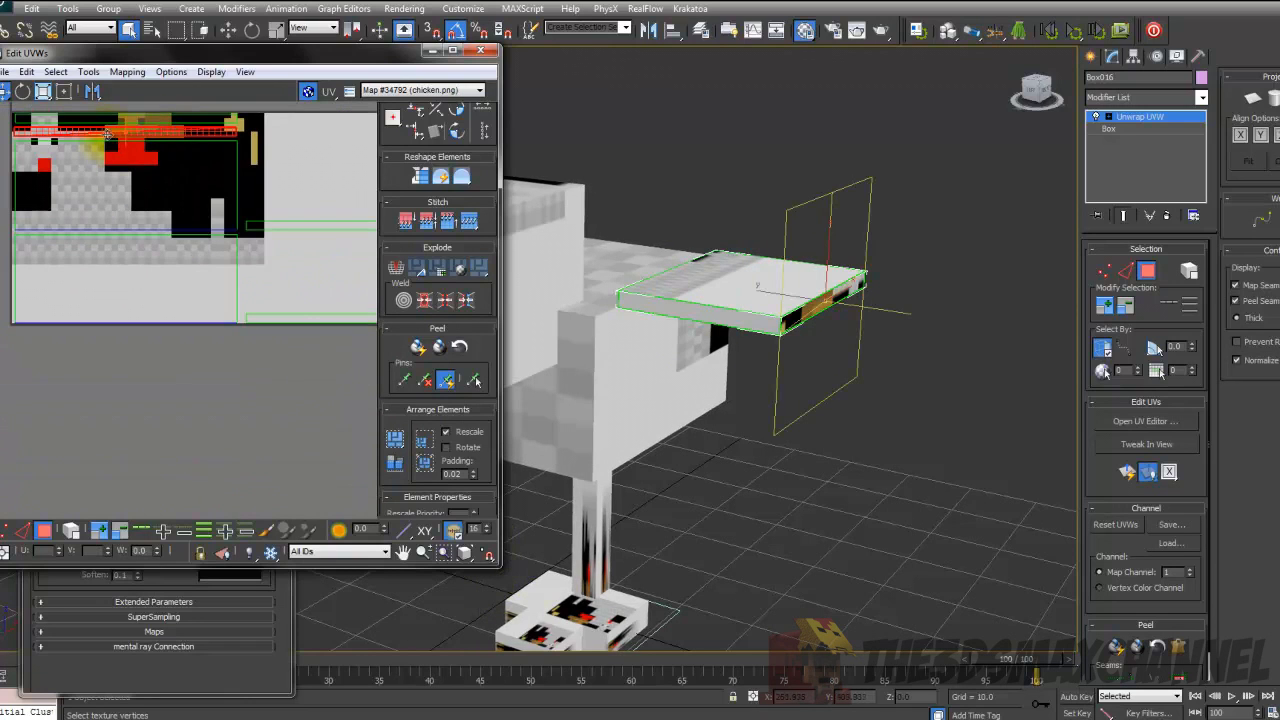
drag(245, 228, 207, 232)
scroll(215, 233, up, 2)
scroll(204, 230, down, 3)
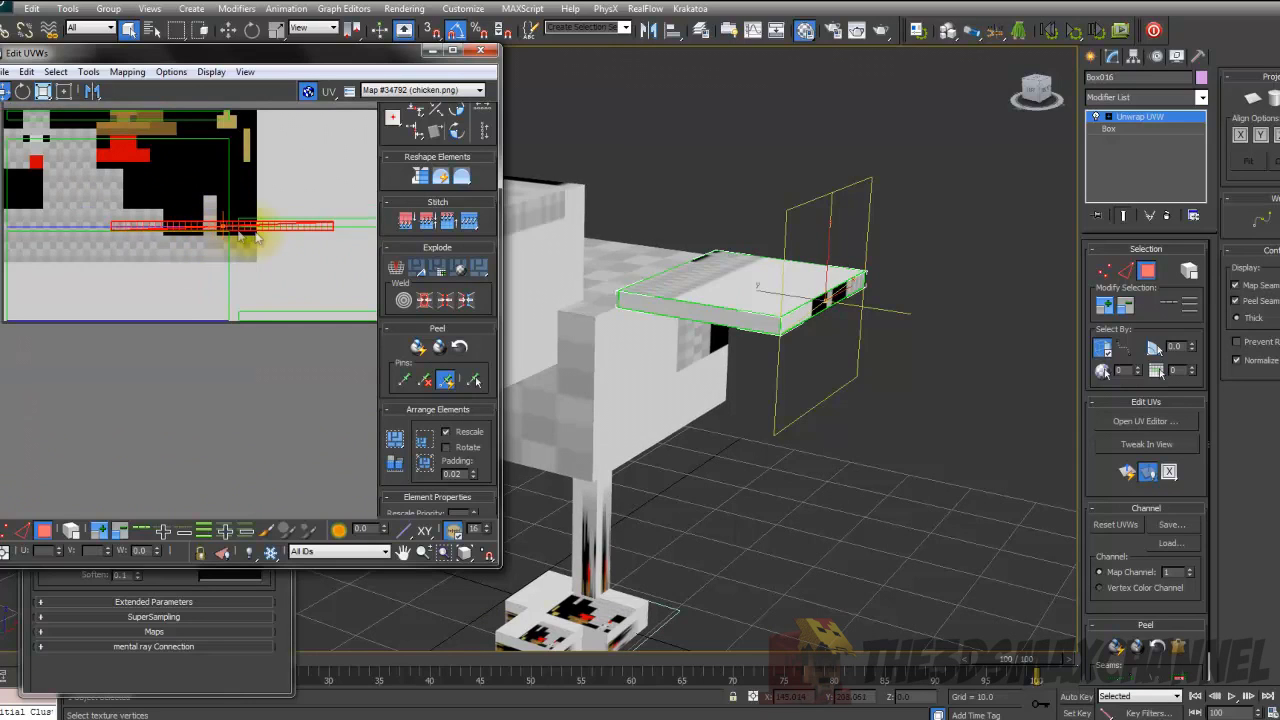
- Rotate the wing's end-face strip upright in Freeform mode and move its upper-left corner onto the gray column
click(66, 93)
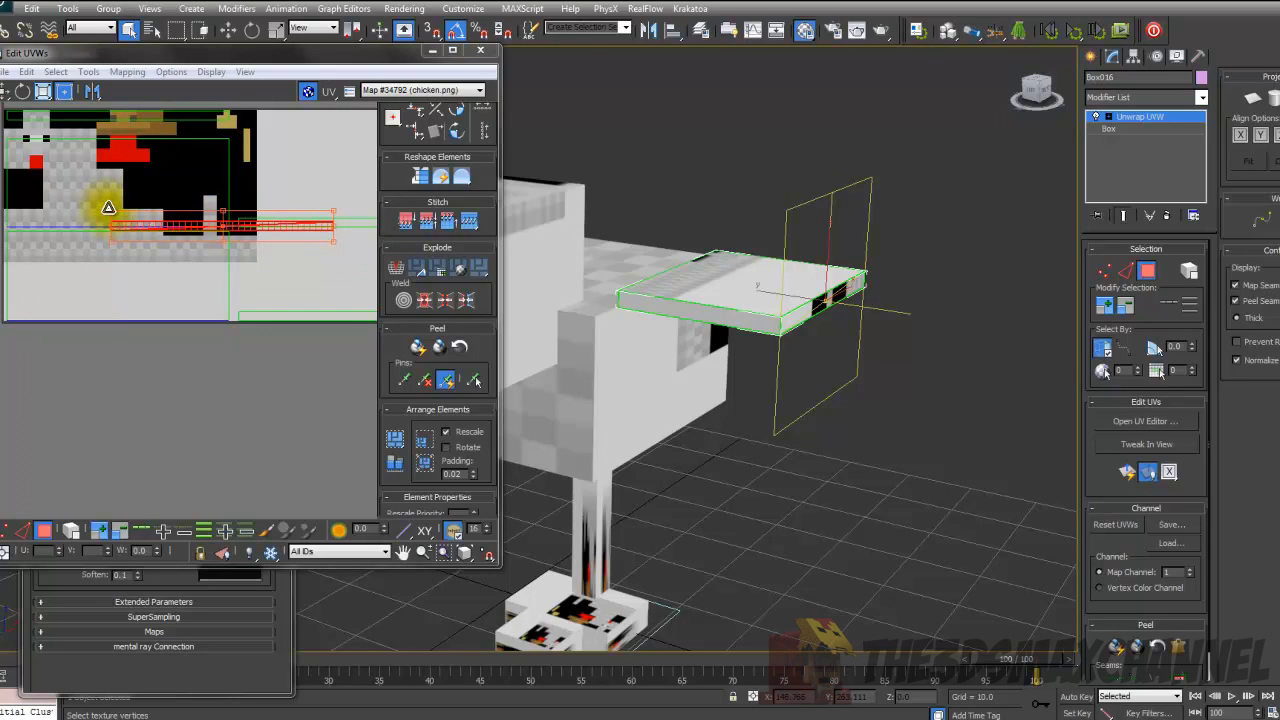
drag(221, 212, 216, 182)
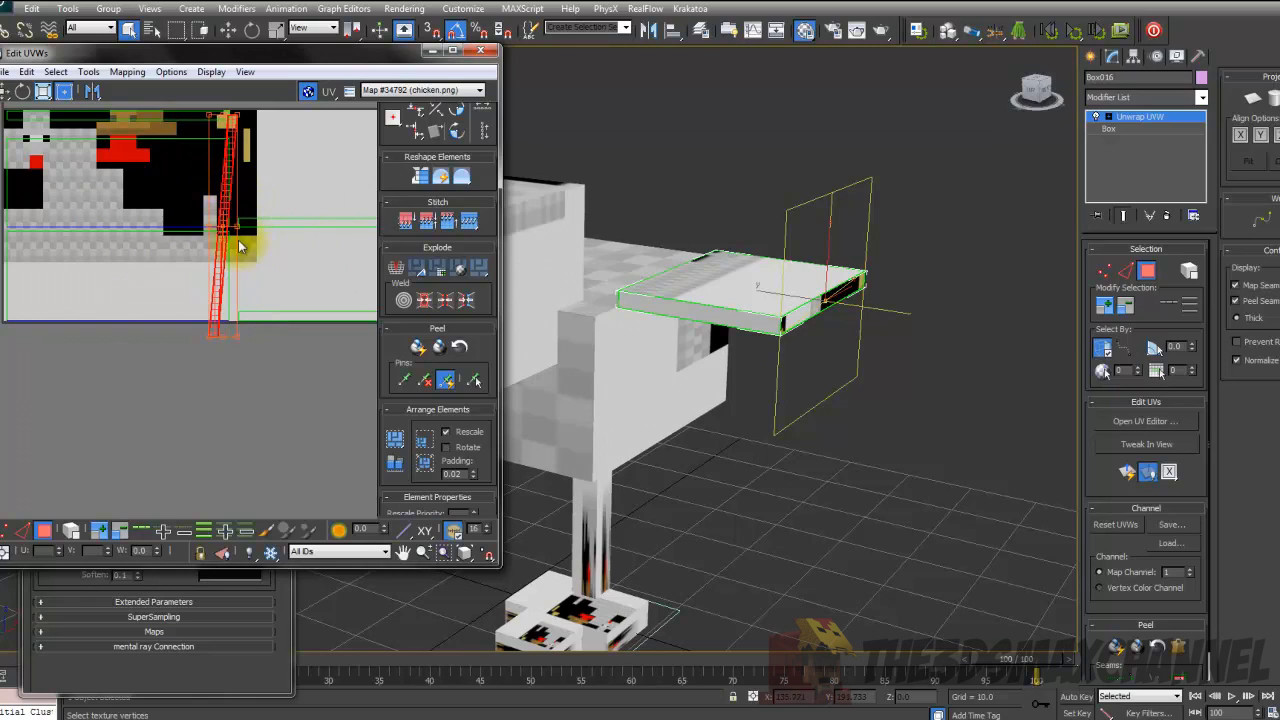
drag(241, 233, 239, 222)
scroll(247, 224, up, 5)
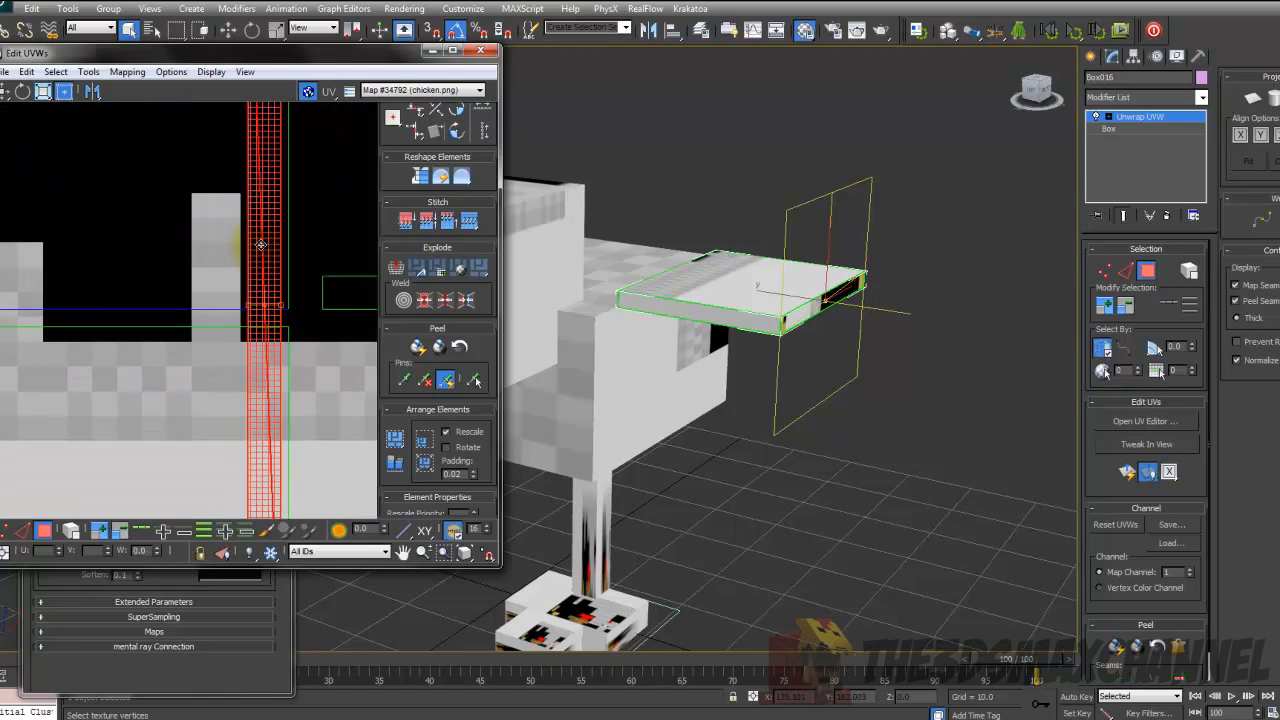
drag(283, 307, 202, 531)
- Turn on snapping and scale the wing's end-face UV strip from the lower-right corner to fit the gray column
click(489, 556)
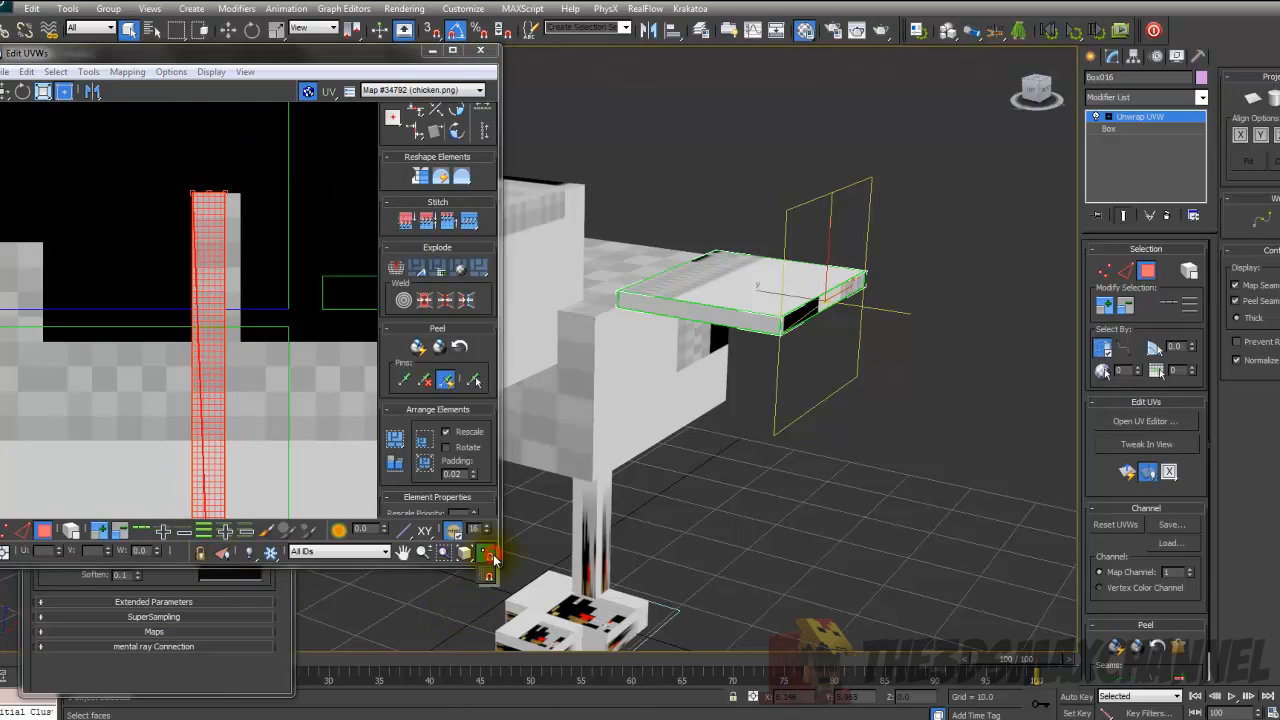
click(490, 574)
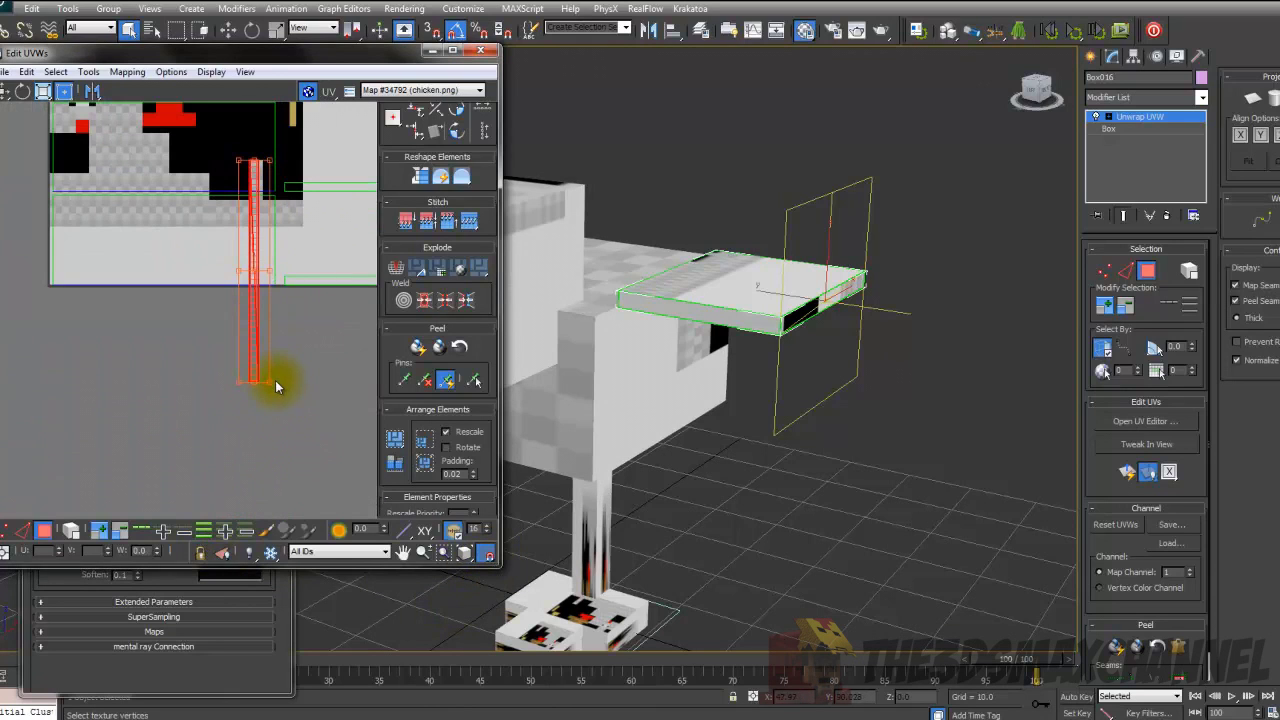
drag(273, 381, 265, 218)
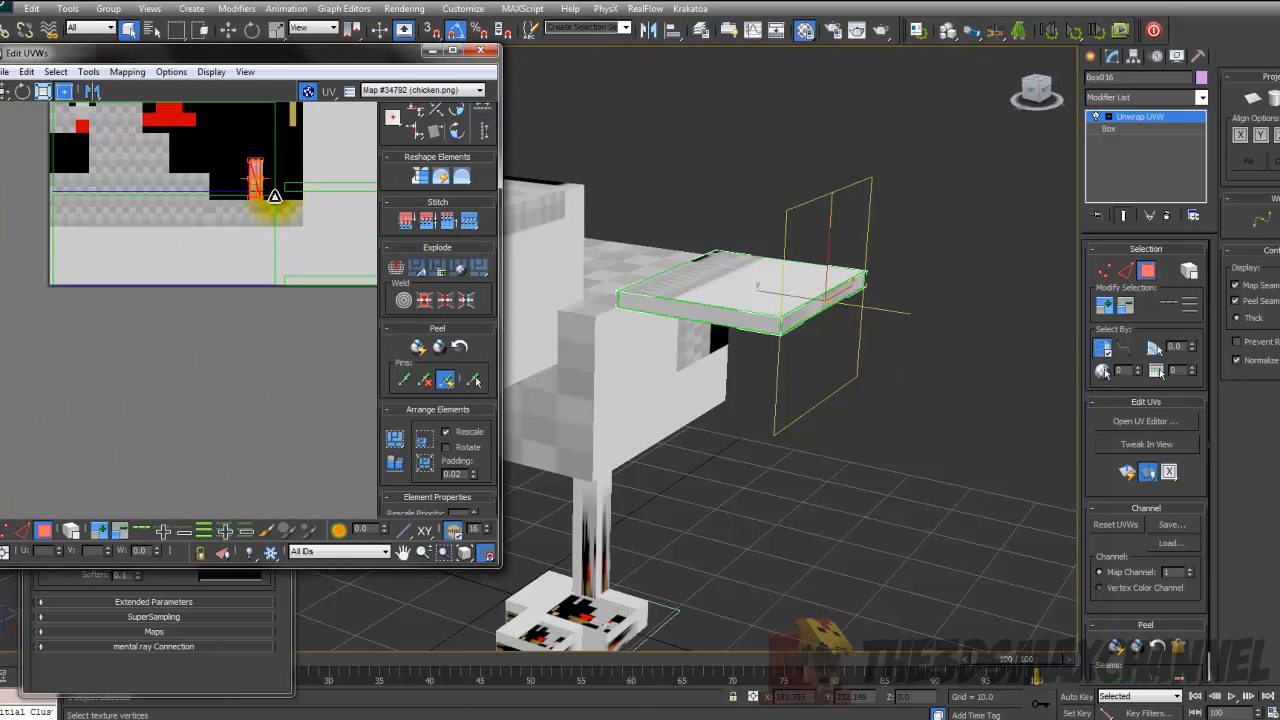
- Fit the lower-right corner of the wing's end-face UV strip to the bottom edge of the gray column on chicken.png
scroll(270, 197, up, 8)
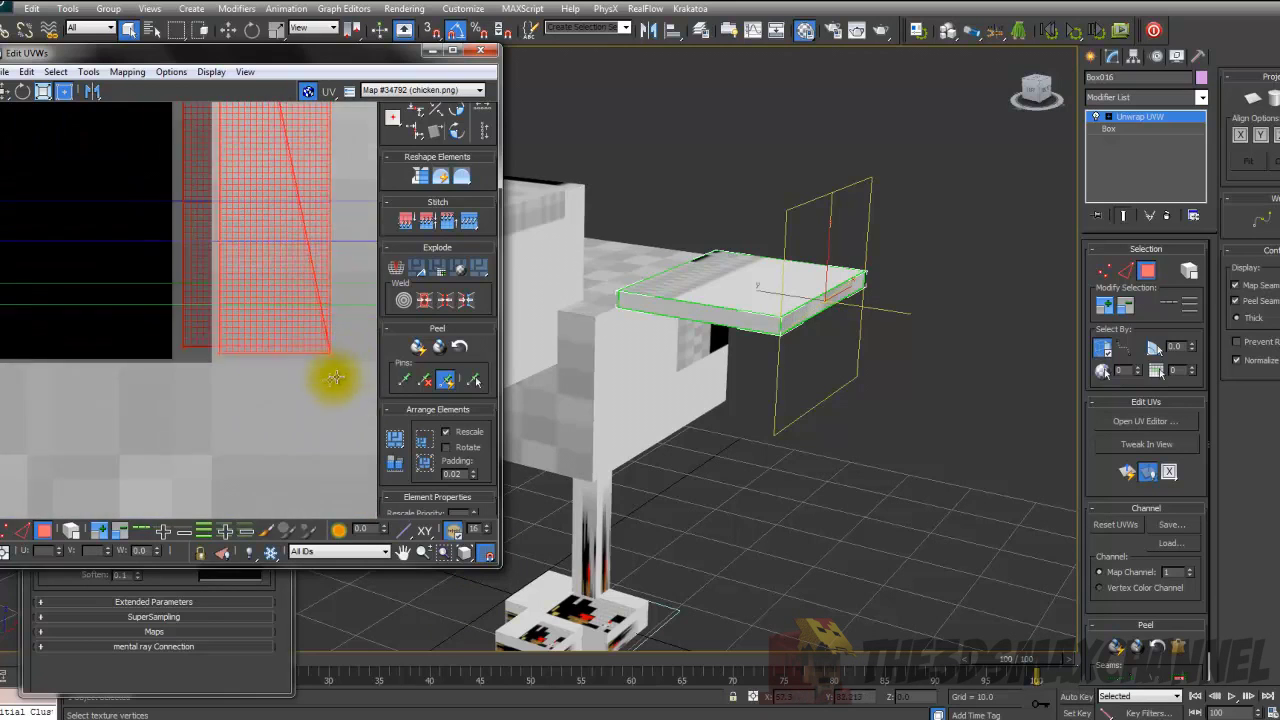
drag(326, 347, 316, 356)
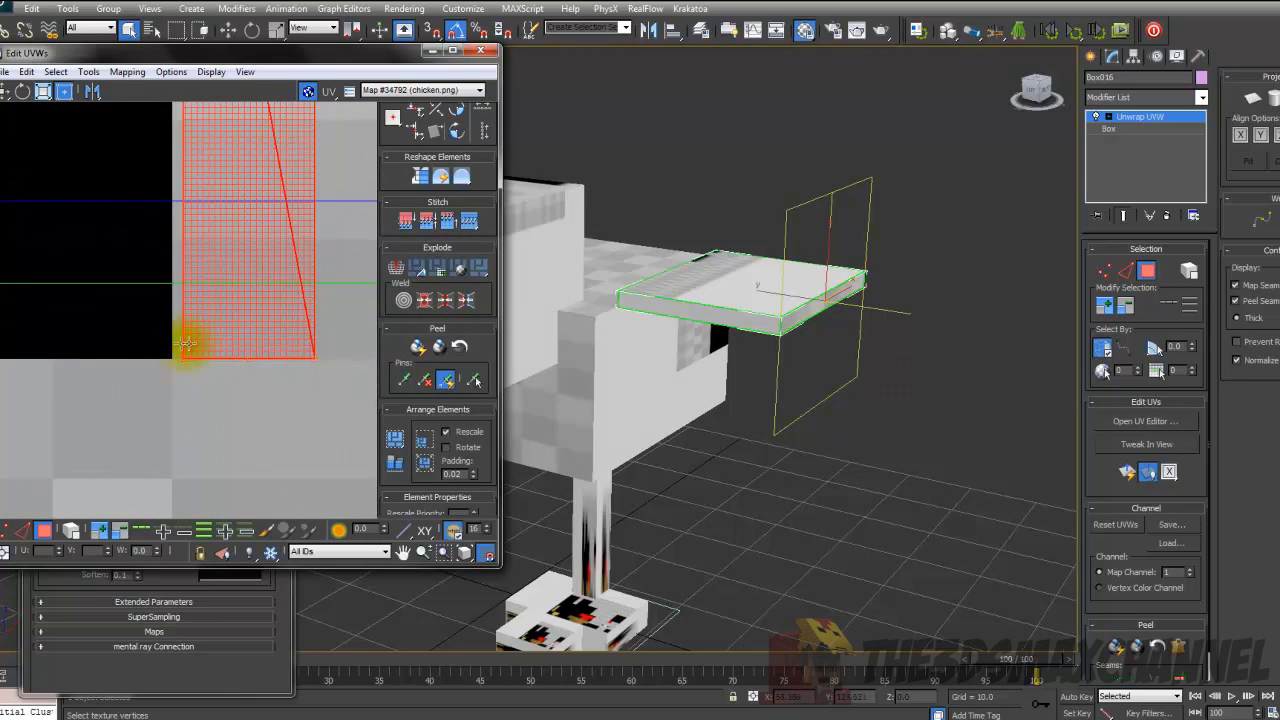
scroll(196, 320, down, 5)
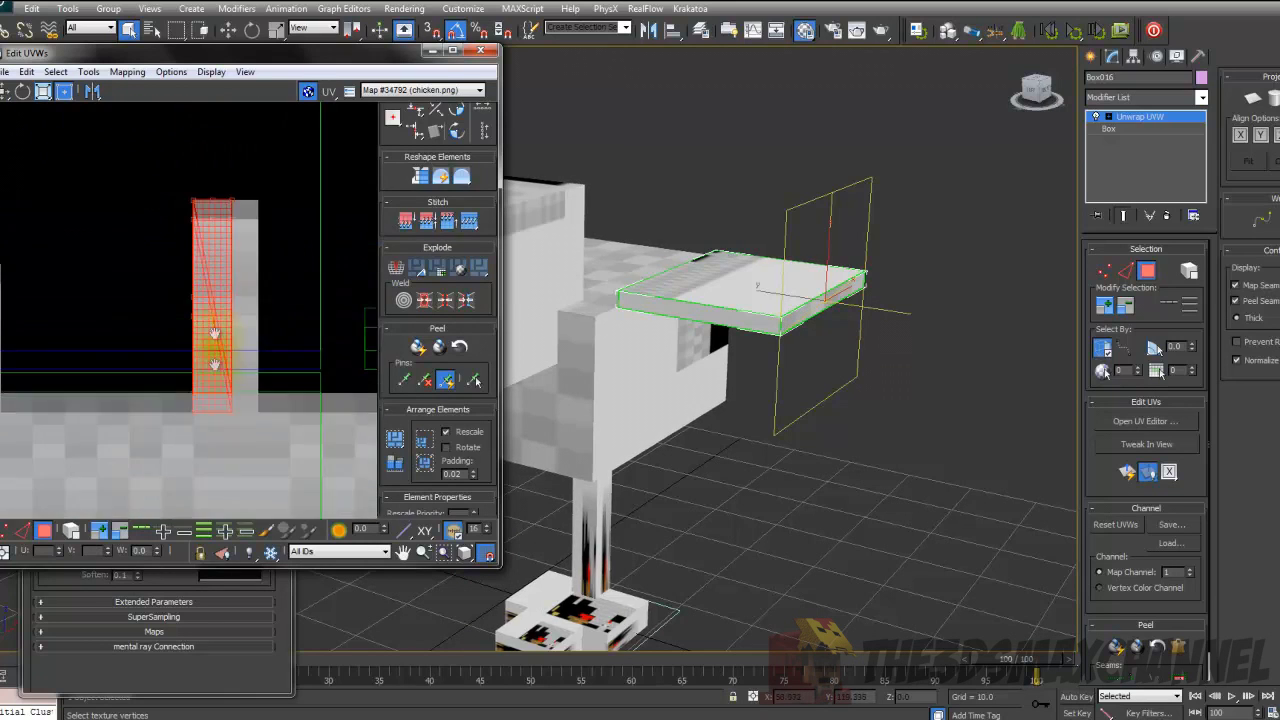
mouse_move(771, 329)
alt+middle_down()
mouse_move(677, 314)
mouse_move(740, 337)
mouse_move(768, 324)
alt+middle_up()
scroll(717, 297, down, 5)
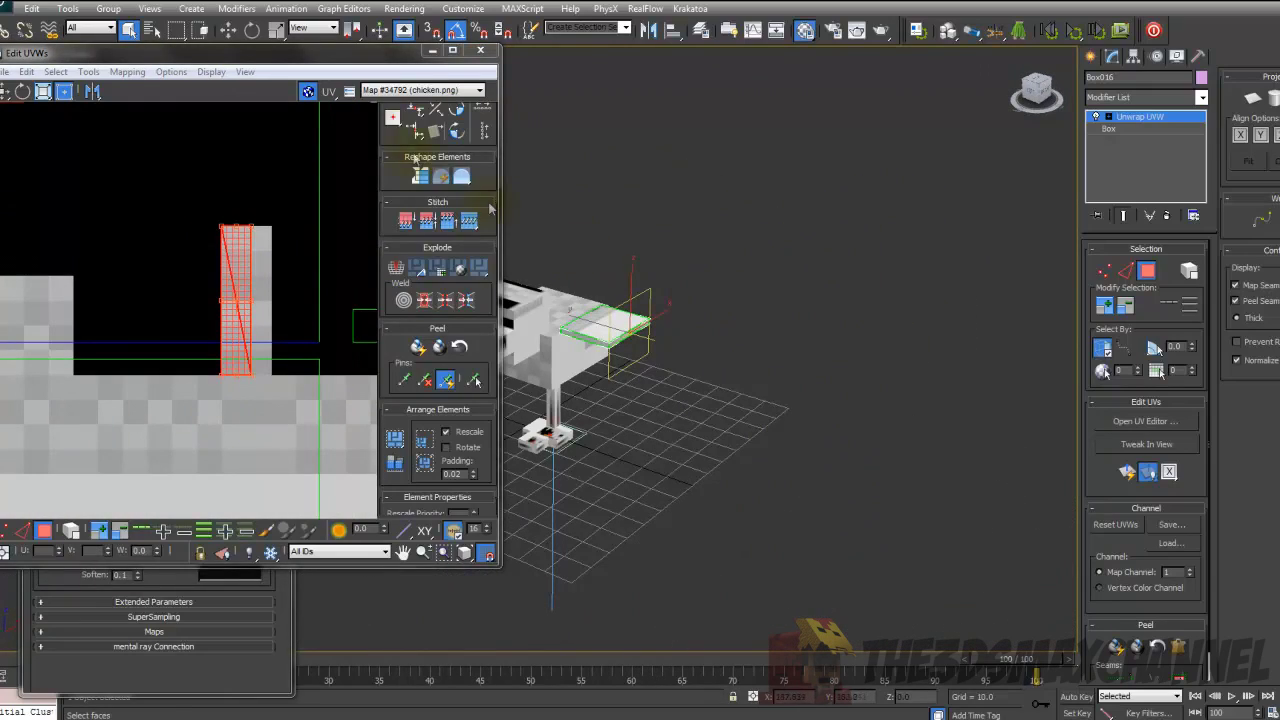
- Close the UV editor, leave face selection on the wing and minimize the Material Editor
click(480, 51)
scroll(690, 240, up, 5)
click(1134, 121)
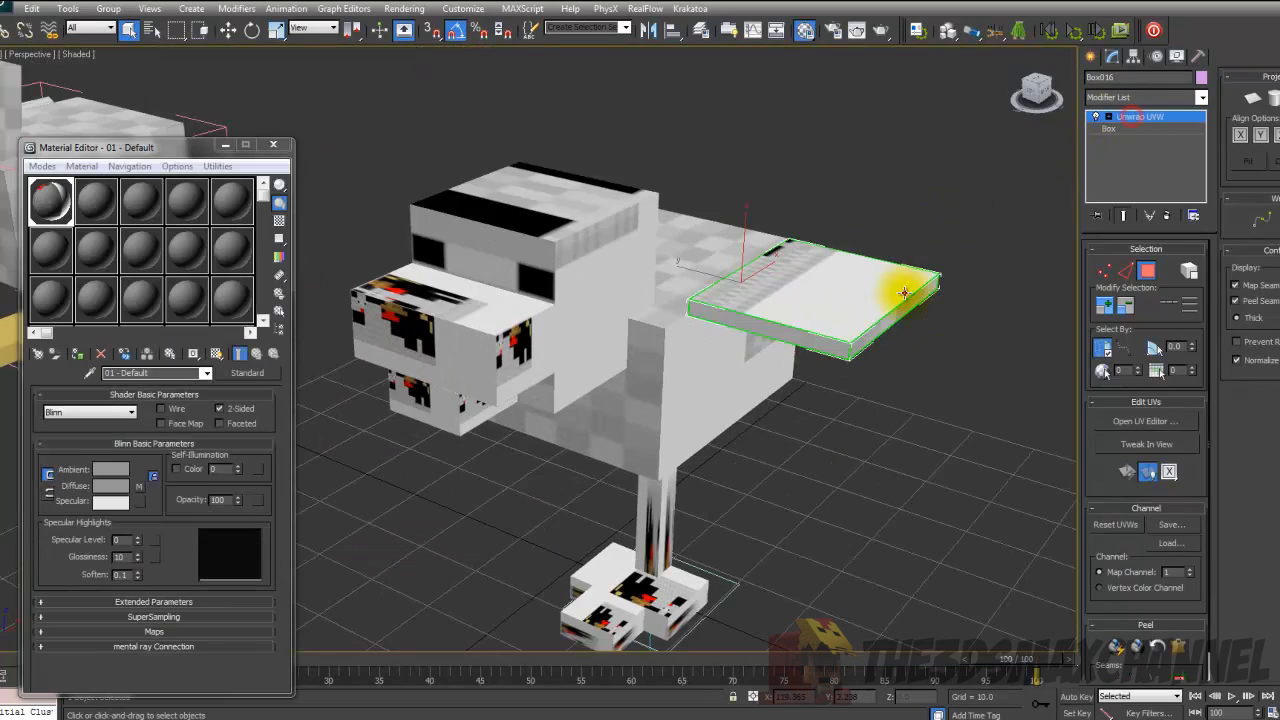
alt+middle_drag(906, 289, 985, 292)
middle_drag(985, 292, 859, 336)
click(222, 147)
alt+middle_drag(350, 205, 335, 233)
scroll(335, 233, up, 4)
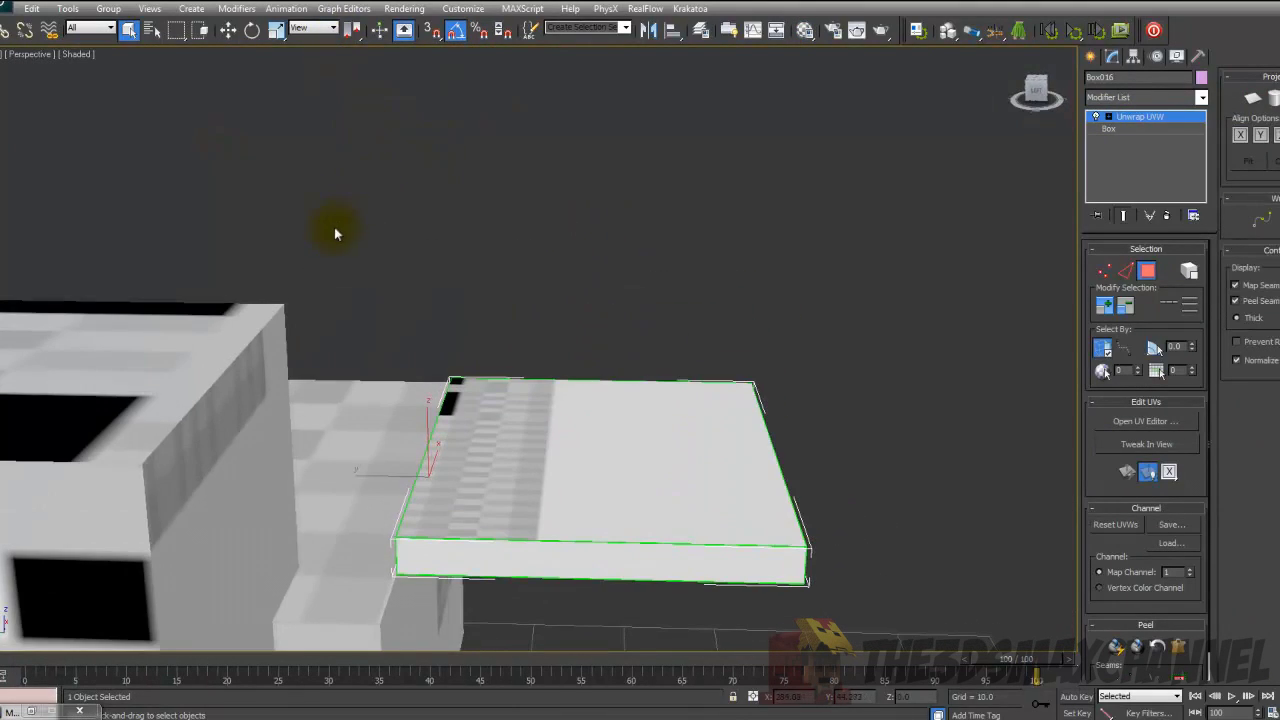
- Mirror the textured wing across the Y axis as a copy with an offset of 0.0
click(252, 30)
scroll(505, 211, down, 8)
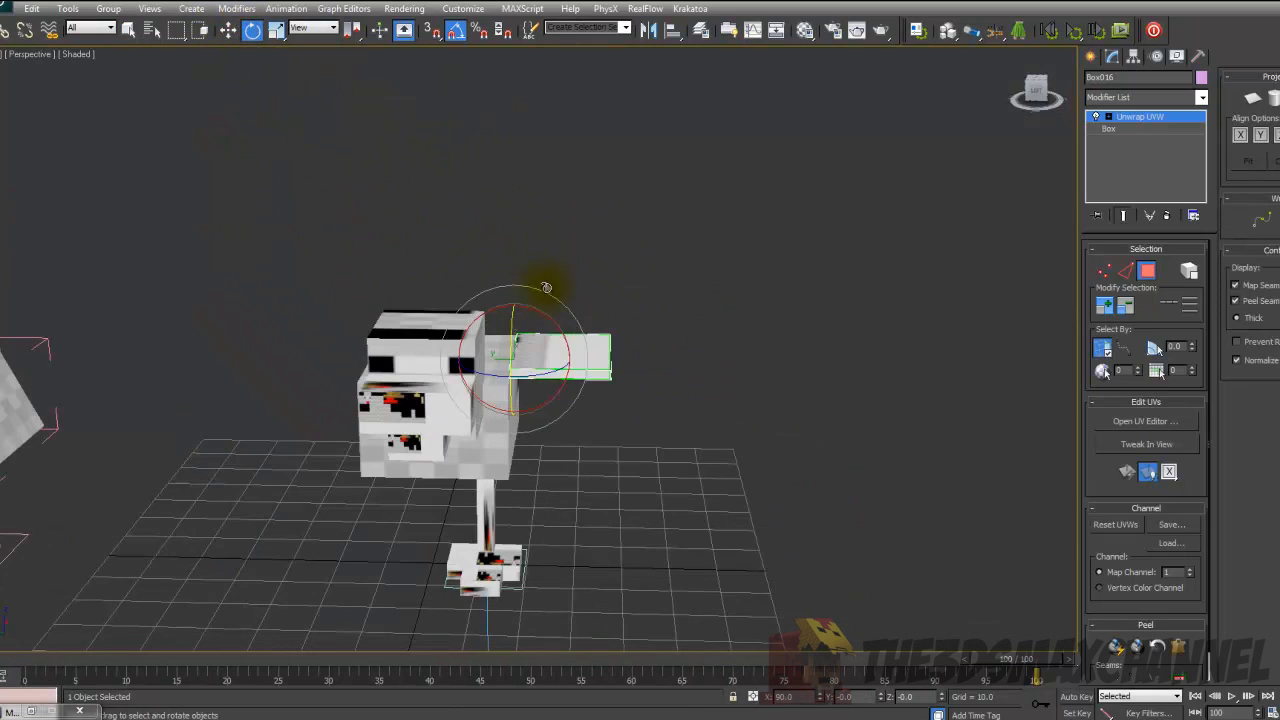
scroll(569, 349, up, 10)
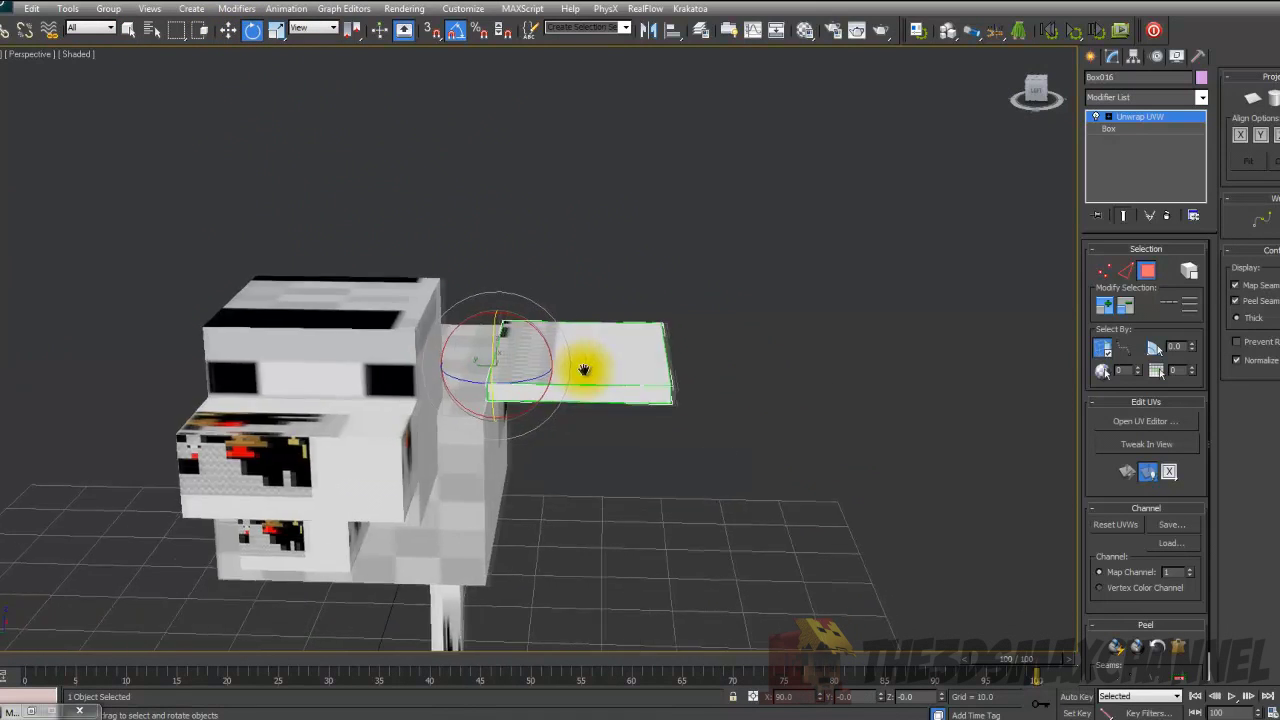
scroll(551, 406, down, 8)
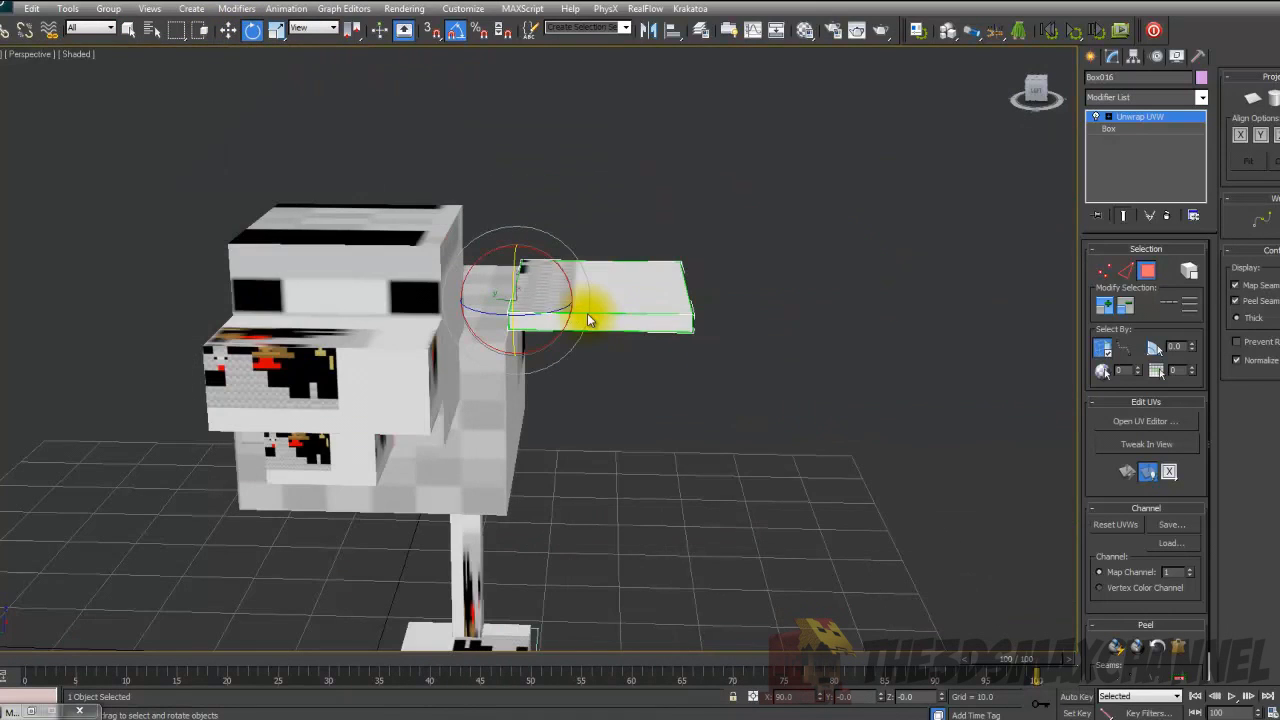
click(650, 40)
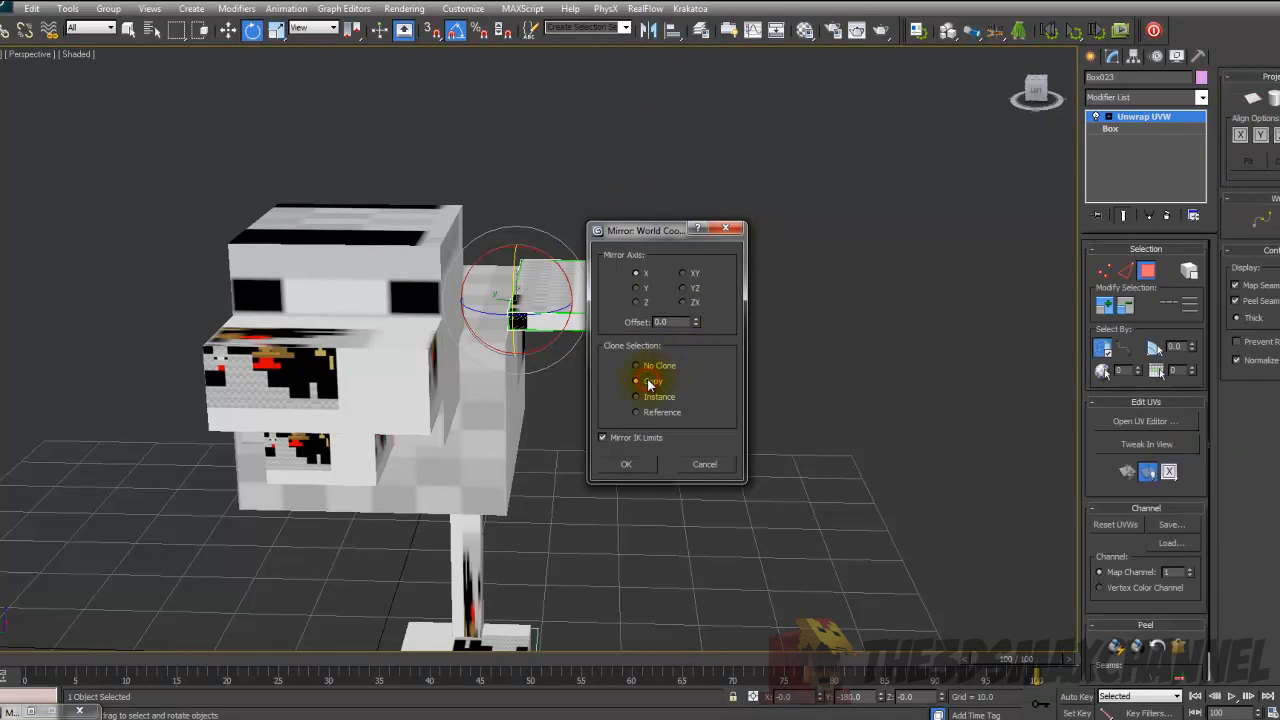
click(688, 290)
click(683, 273)
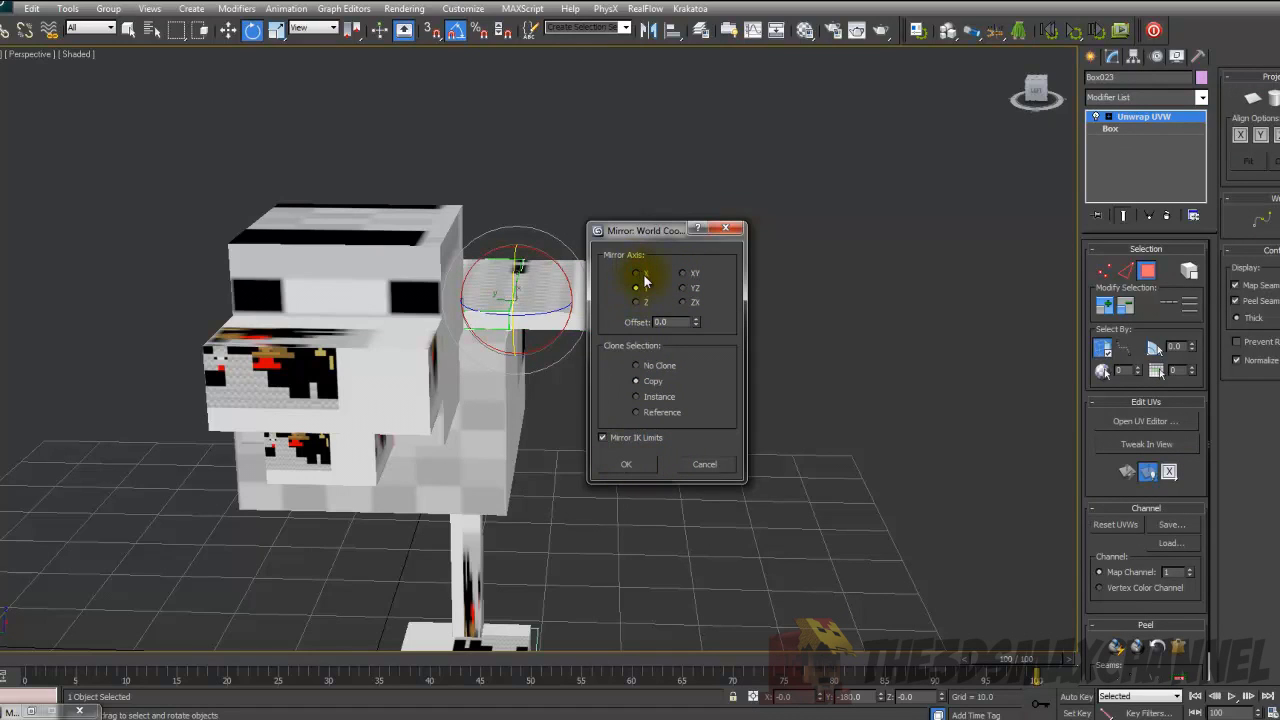
click(638, 465)
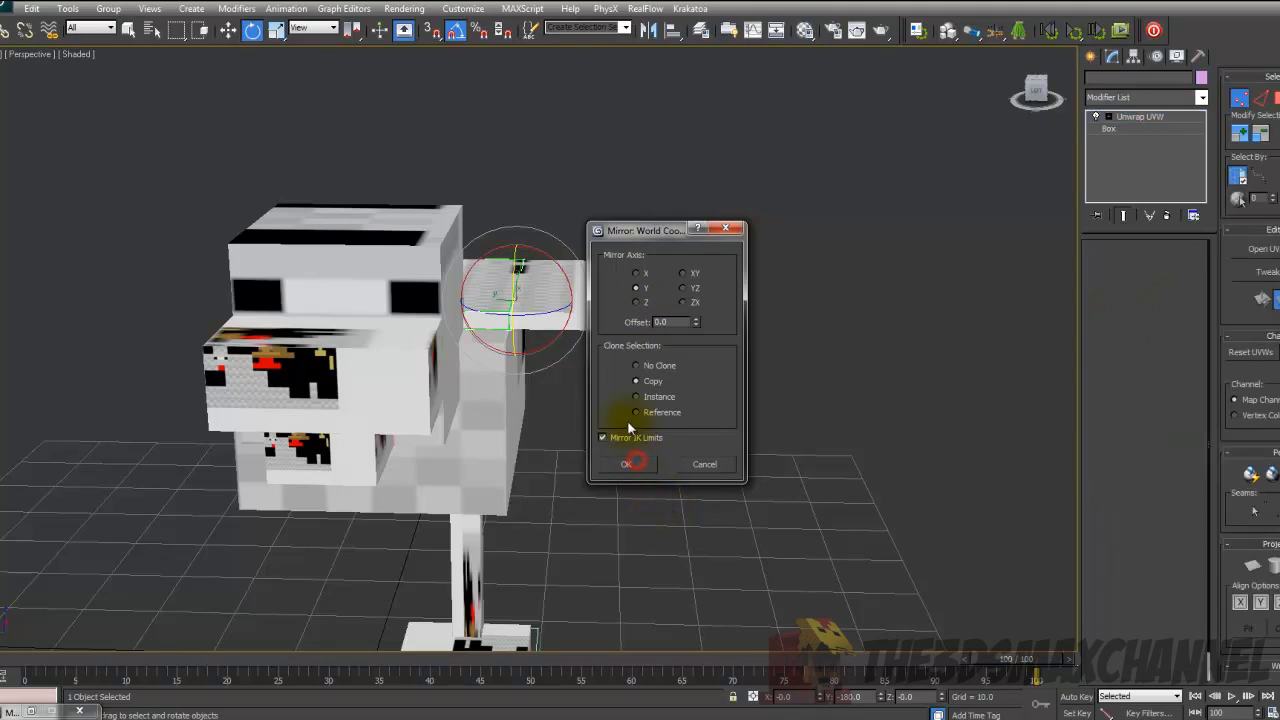
- Move the mirrored wing along the Y axis until it attaches to the opposite side of the body
alt+middle_drag(620, 430, 360, 420)
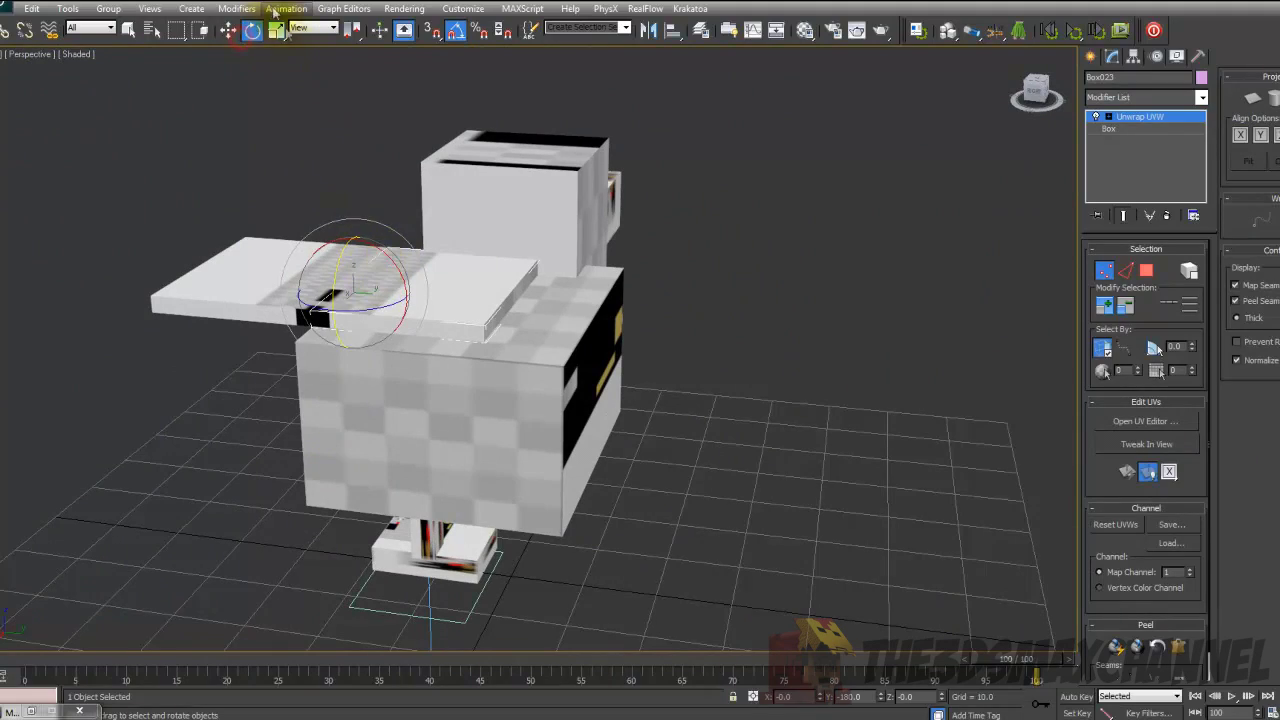
click(227, 31)
drag(386, 294, 632, 317)
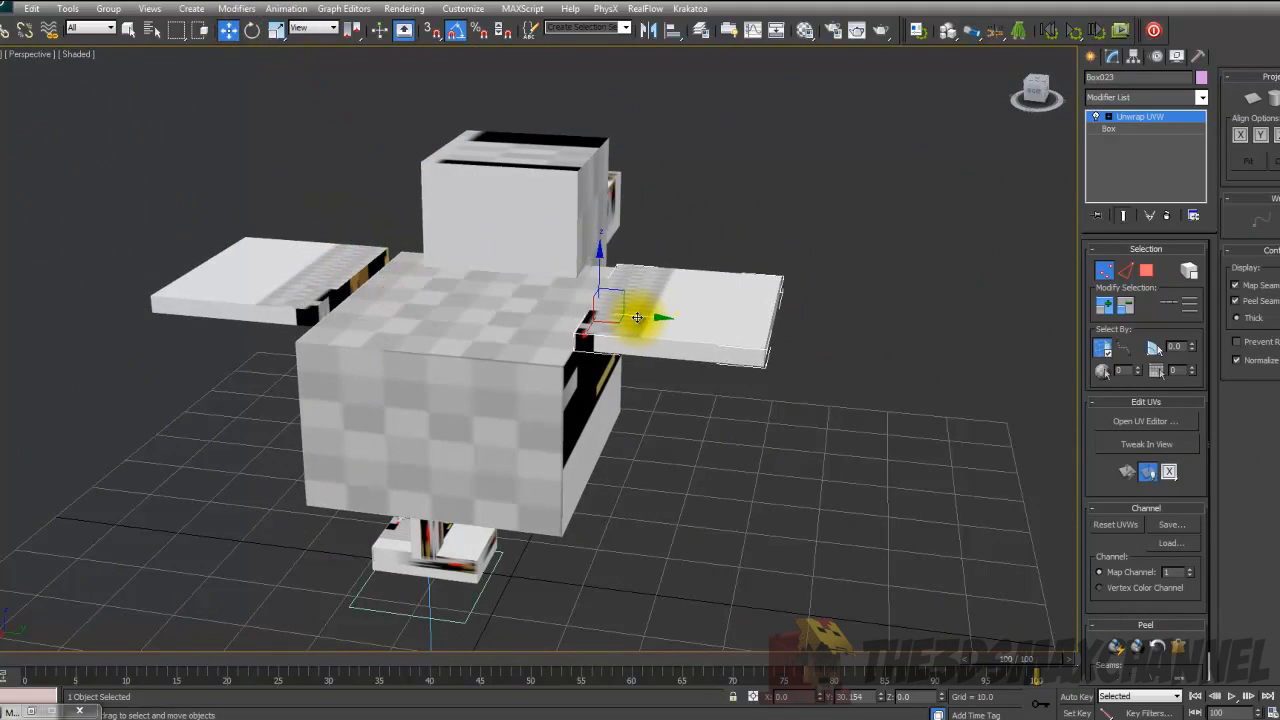
alt+middle_drag(637, 314, 691, 286)
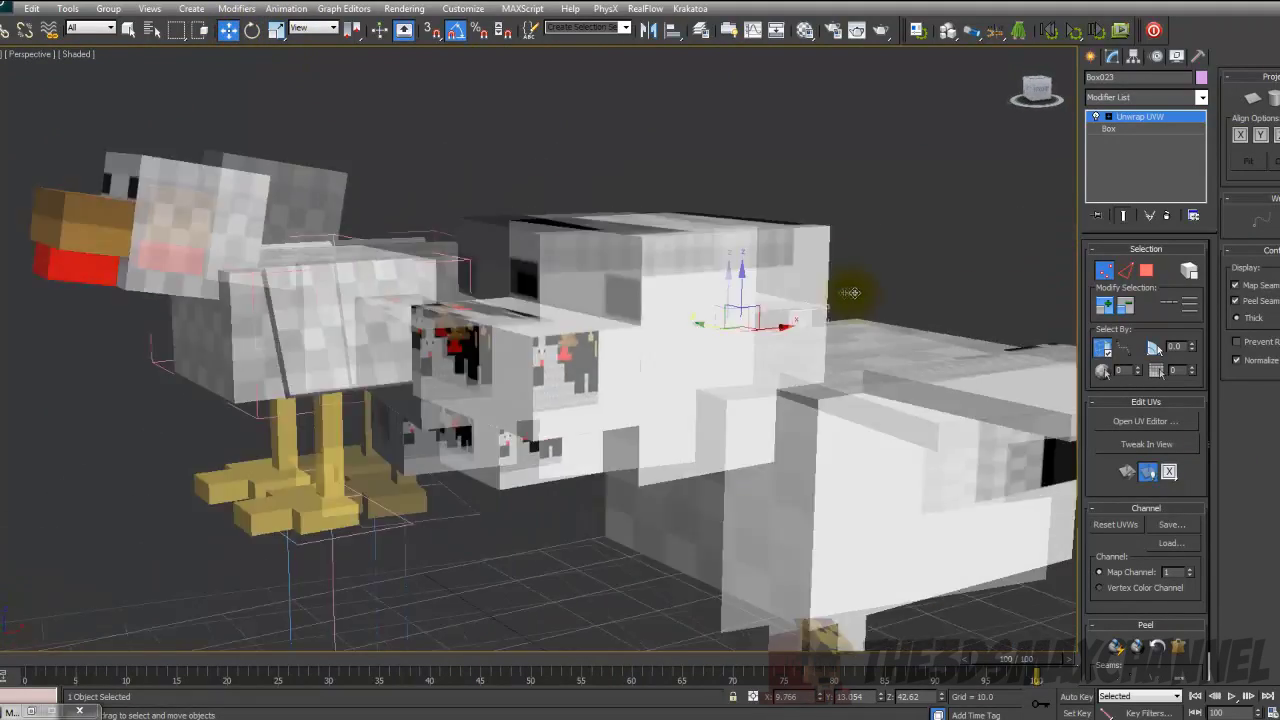
scroll(853, 292, down, 4)
alt+middle_drag(855, 292, 914, 291)
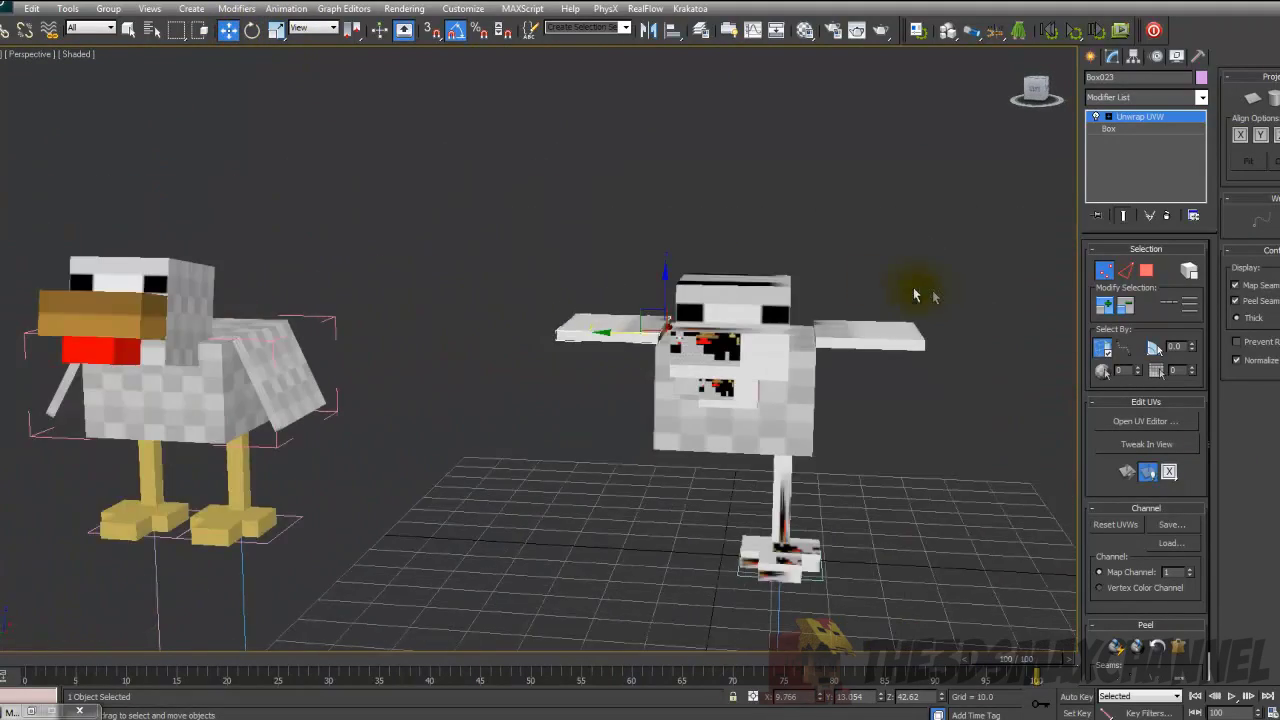
middle_drag(726, 282, 549, 251)
scroll(600, 428, up, 5)
drag(198, 336, 198, 336)
alt+middle_drag(198, 336, 370, 278)
- Select all parts of the leg and foot and clone them sideways along Y to form the second leg
scroll(437, 348, down, 4)
middle_drag(437, 348, 637, 351)
alt+middle_drag(730, 512, 726, 484)
drag(770, 455, 620, 434)
alt+middle_drag(492, 342, 894, 527)
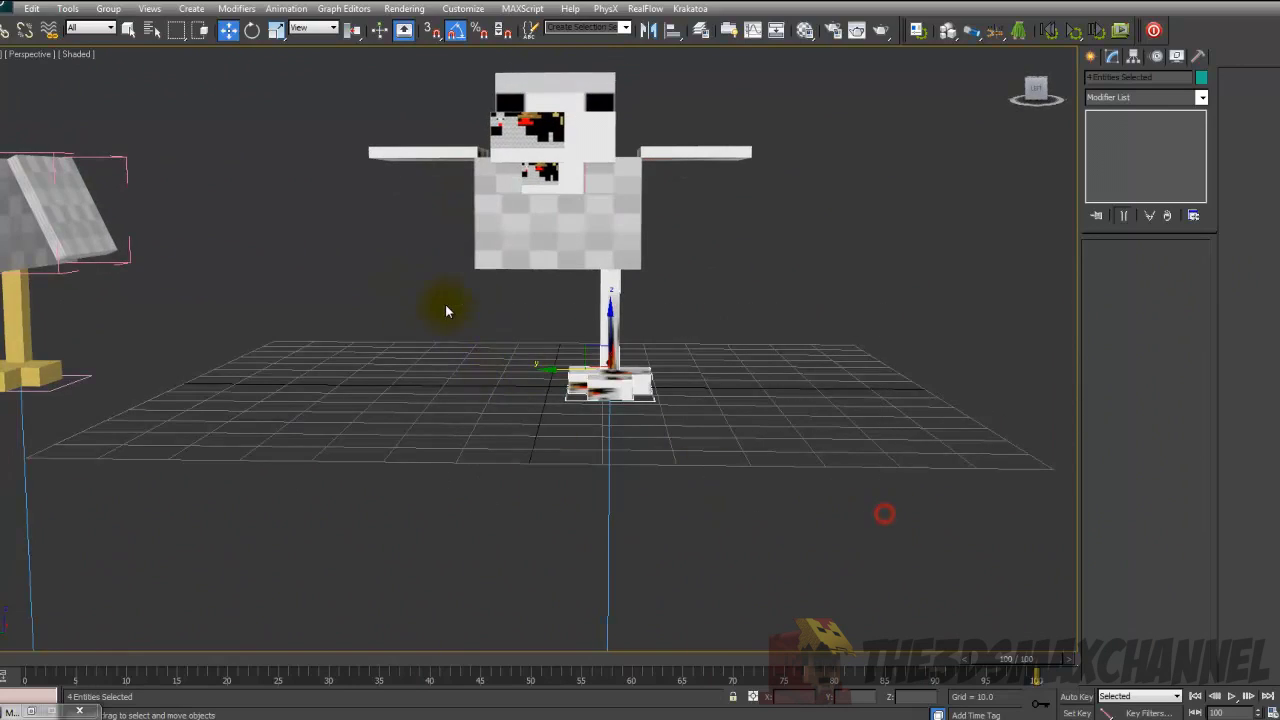
alt+middle_drag(446, 310, 566, 309)
scroll(540, 319, down, 2)
scroll(547, 320, up, 2)
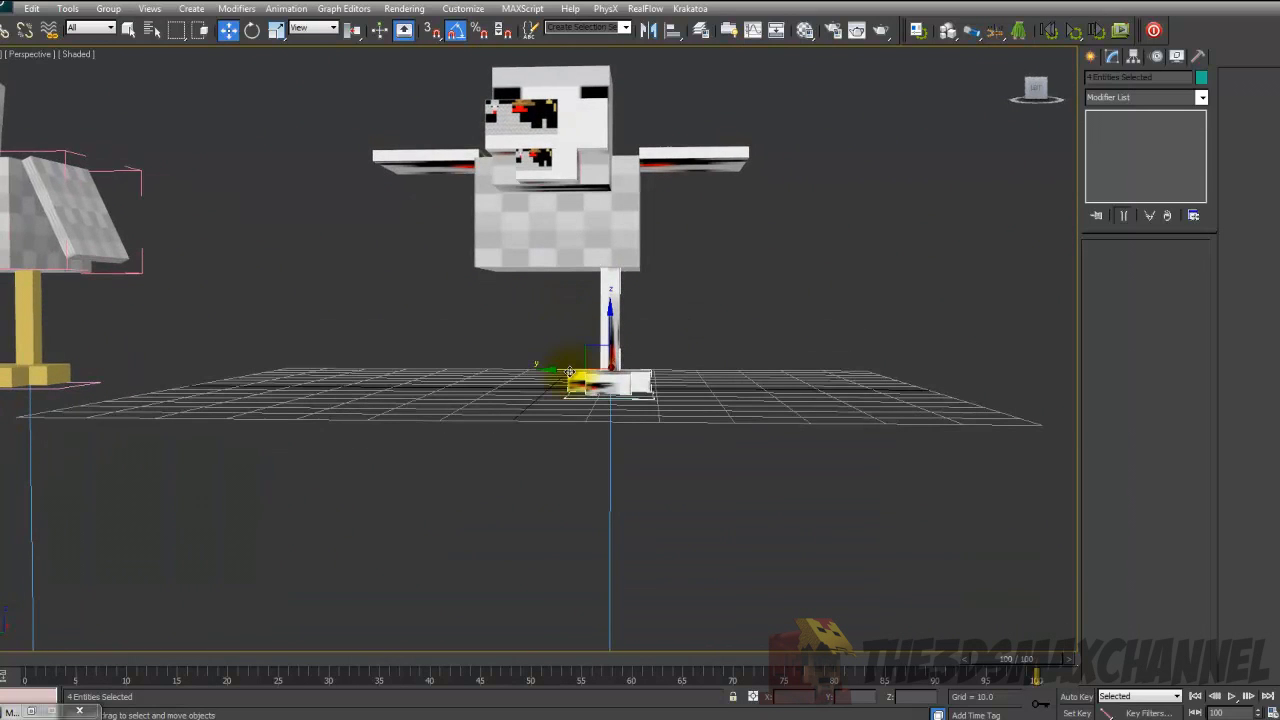
shift+drag(569, 373, 472, 361)
key(Return)
- Adjust the cloned leg's position along Y so both legs sit evenly under the body
alt+middle_drag(612, 357, 616, 305)
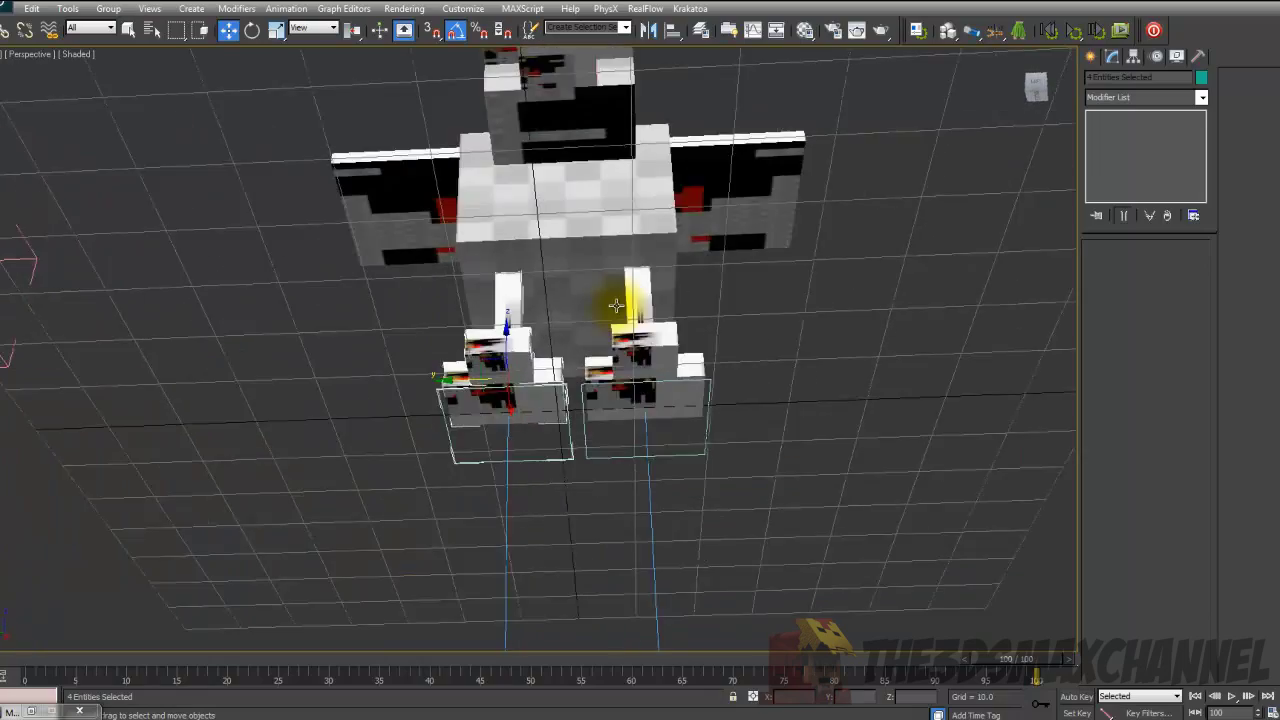
scroll(616, 305, up, 4)
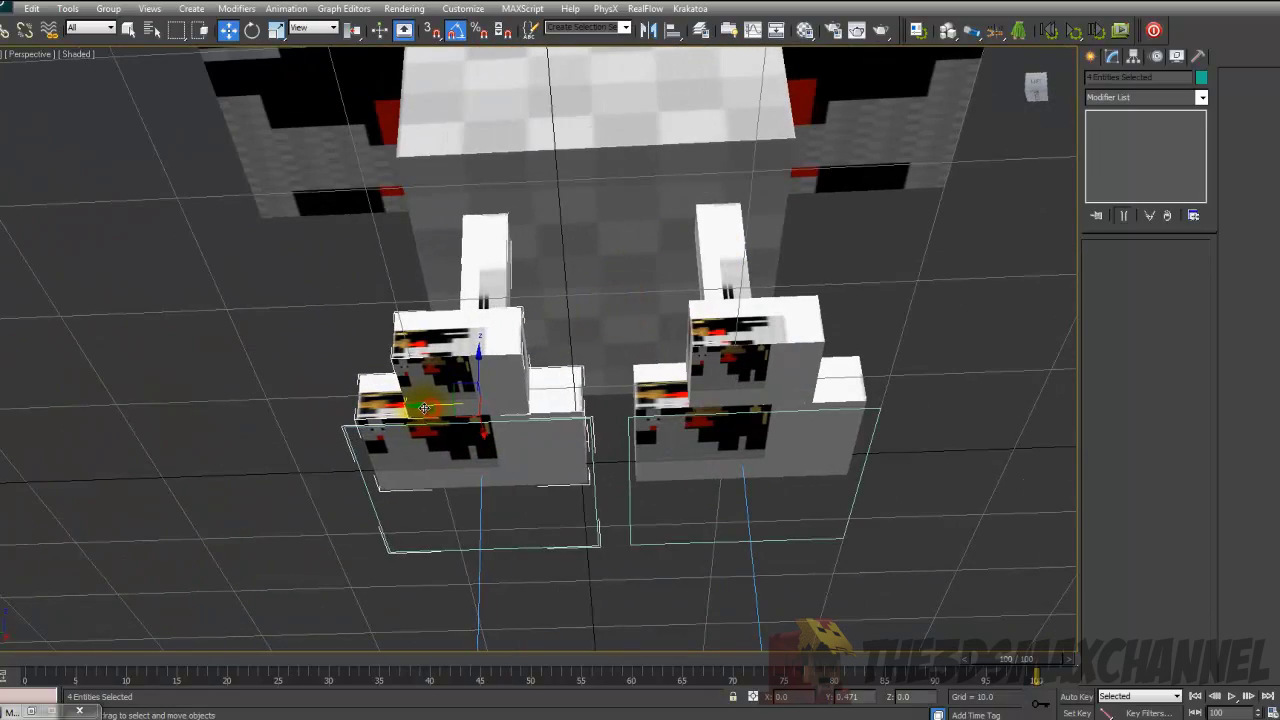
alt+middle_drag(425, 409, 563, 414)
scroll(465, 437, down, 5)
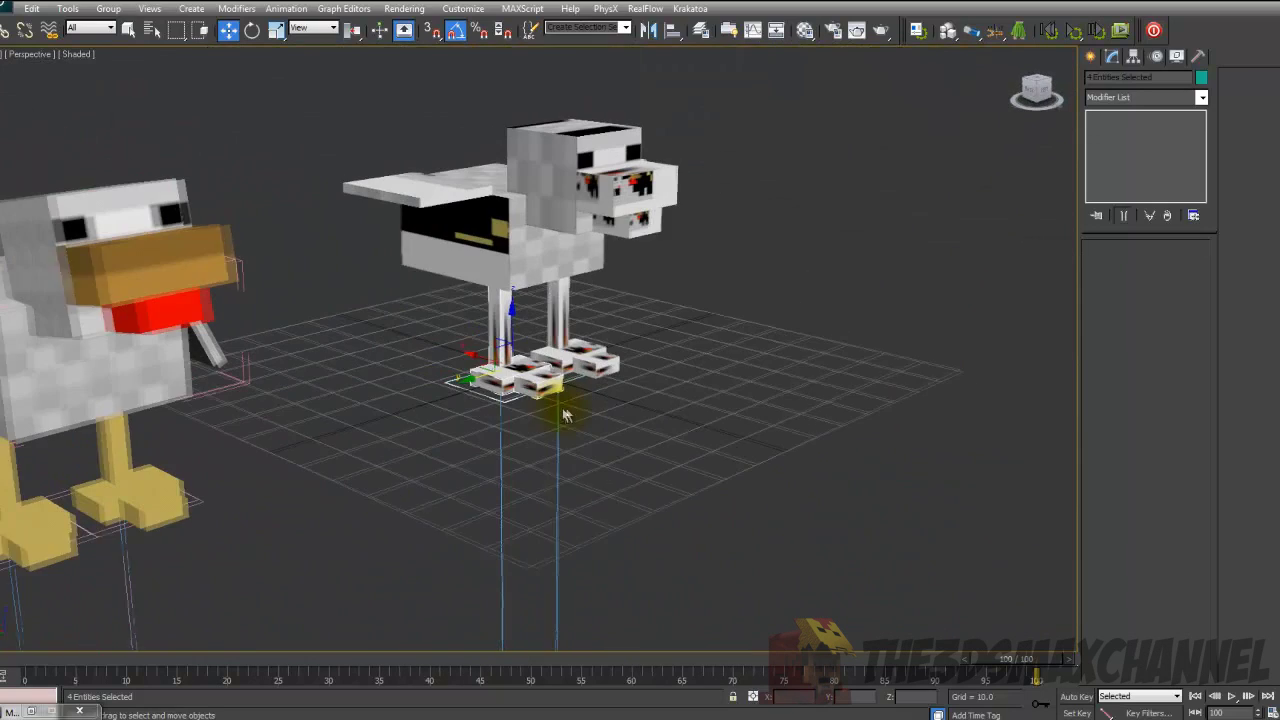
click(502, 403)
mouse_move(458, 376)
mouse_down()
mouse_move(484, 380)
mouse_move(424, 350)
mouse_move(450, 359)
mouse_up()
right_click(450, 359)
- Try to rotate the copied wing about its attachment to the body
click(419, 187)
alt+middle_drag(414, 250, 317, 260)
scroll(323, 314, up, 3)
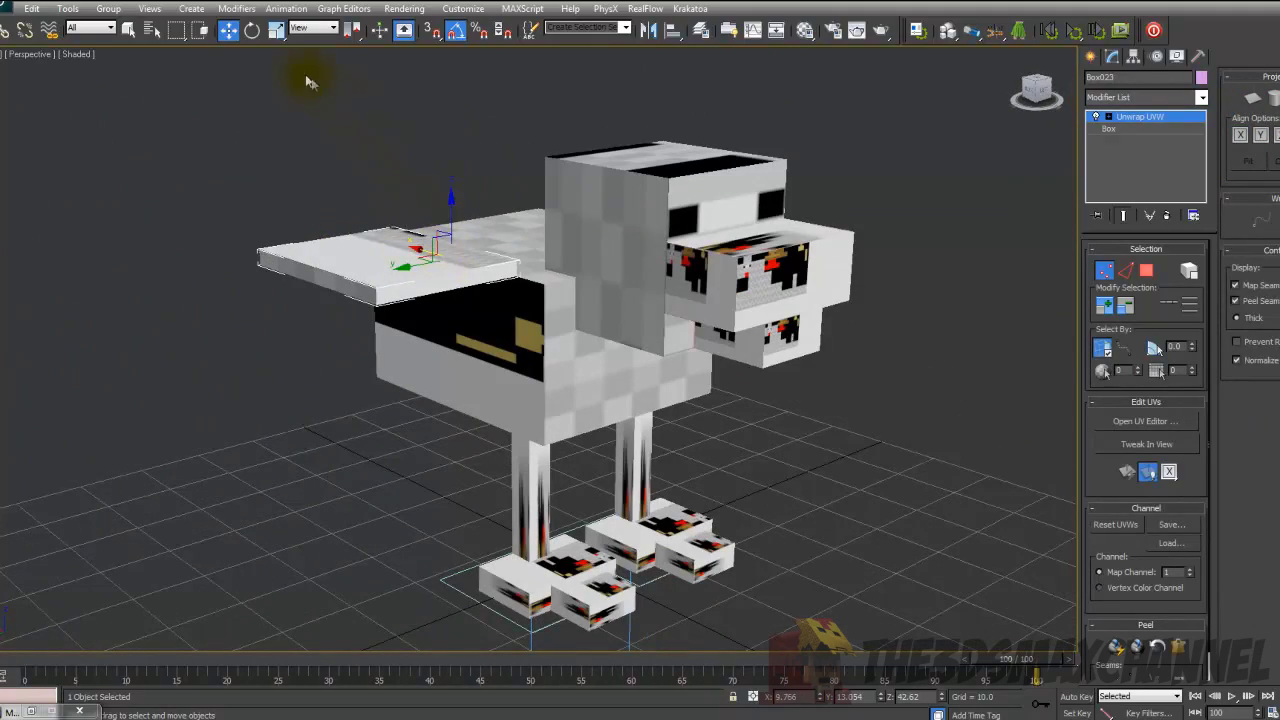
click(252, 30)
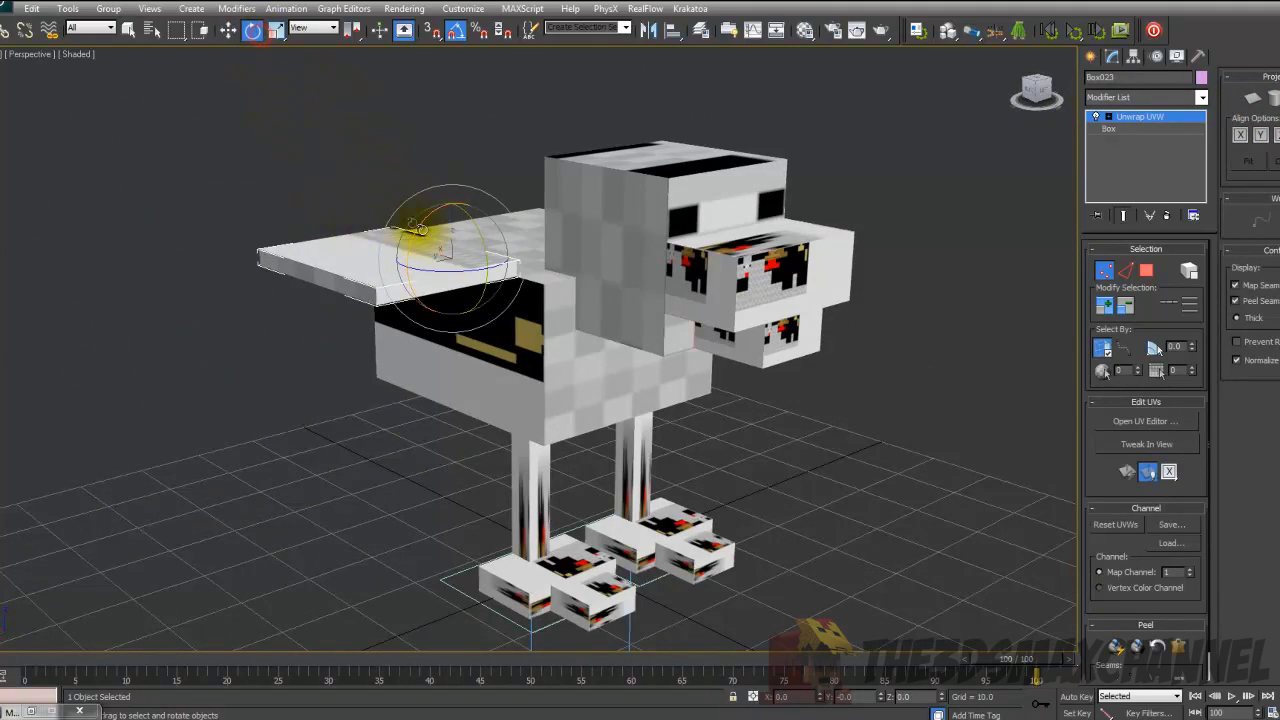
drag(416, 230, 391, 196)
alt+middle_drag(391, 196, 474, 320)
scroll(474, 320, up, 5)
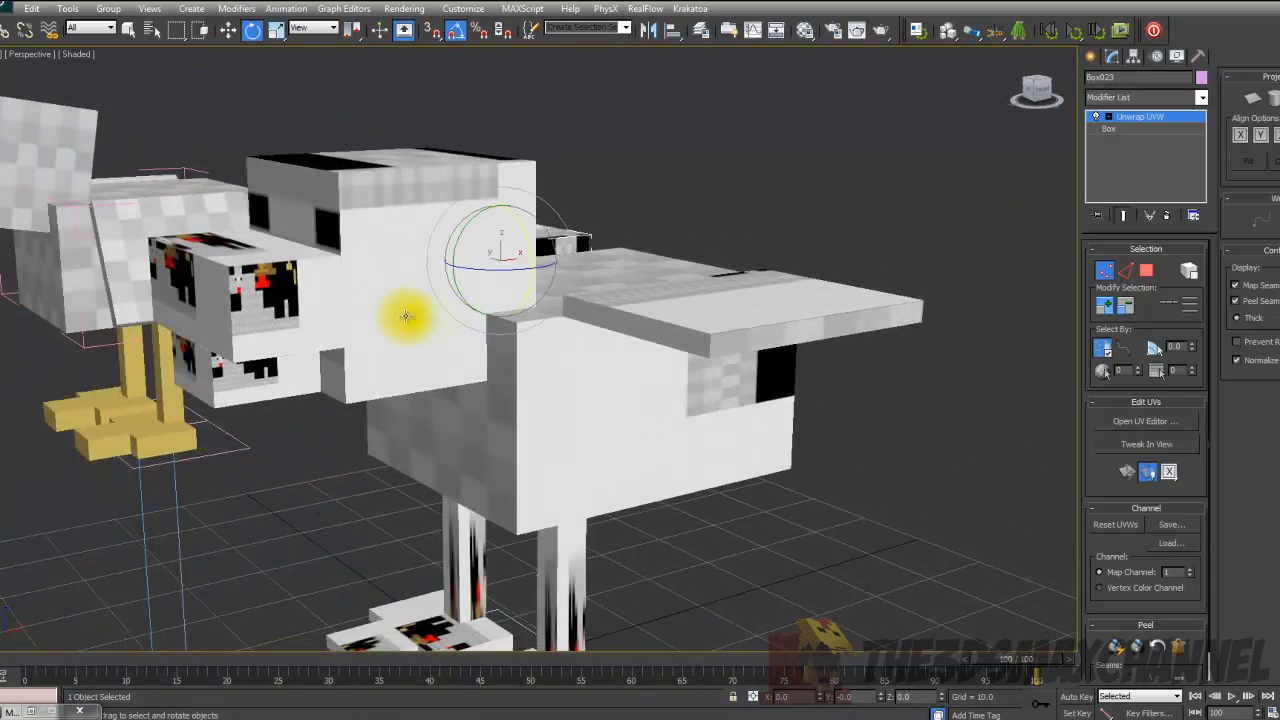
- Inspect the beak box and the assembled chicken from the front and side, leaving nothing selected
click(281, 288)
alt+middle_drag(281, 288, 310, 320)
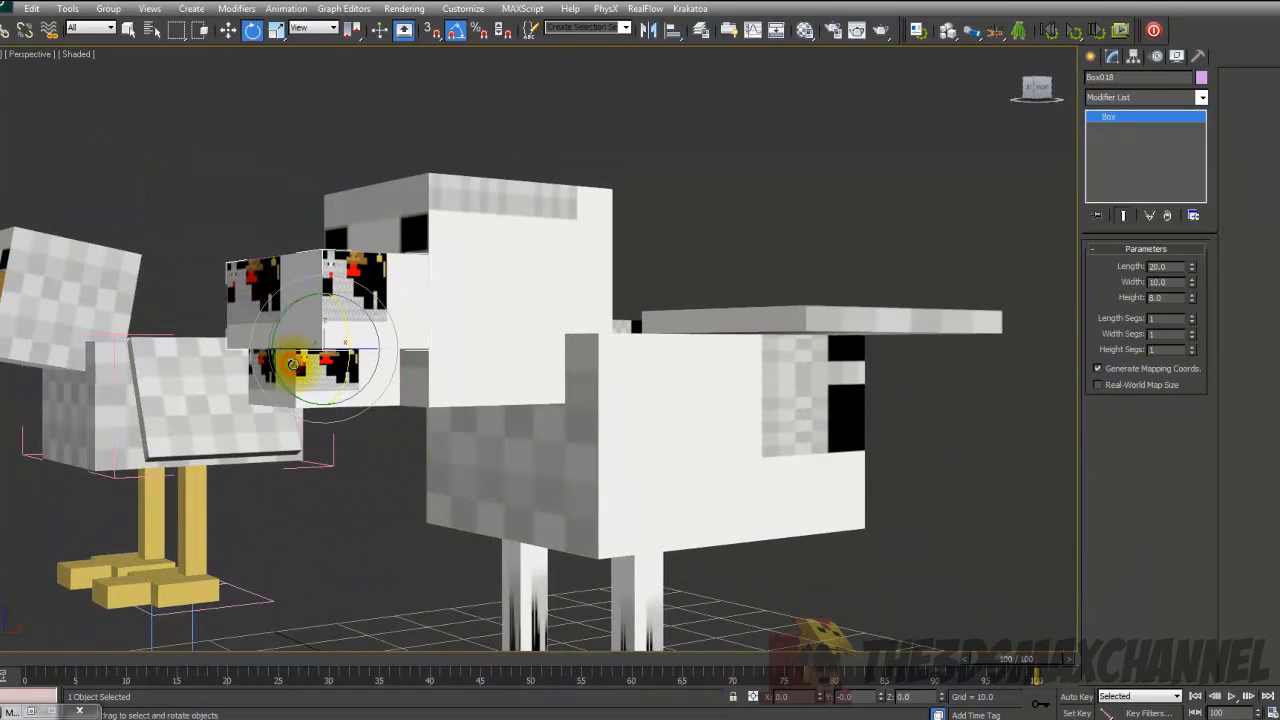
alt+middle_drag(380, 360, 506, 391)
scroll(506, 391, down, 5)
alt+middle_drag(457, 329, 515, 297)
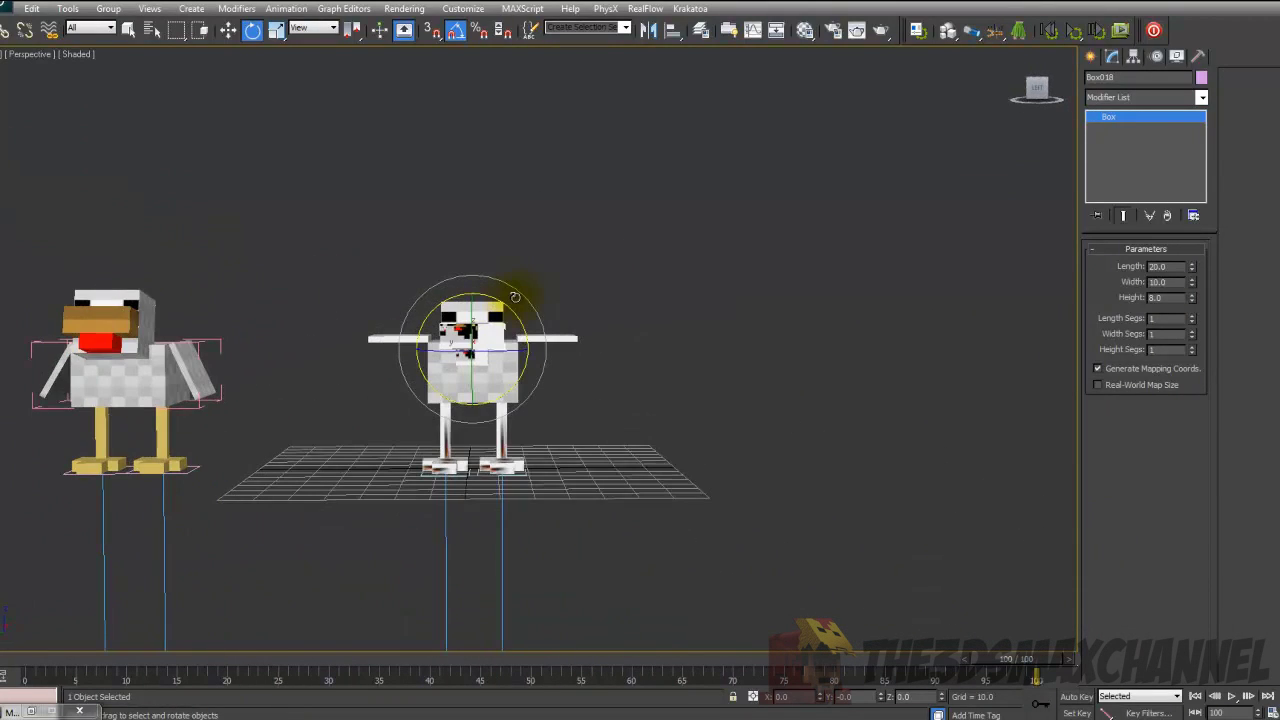
click(421, 286)
alt+middle_drag(386, 286, 395, 287)
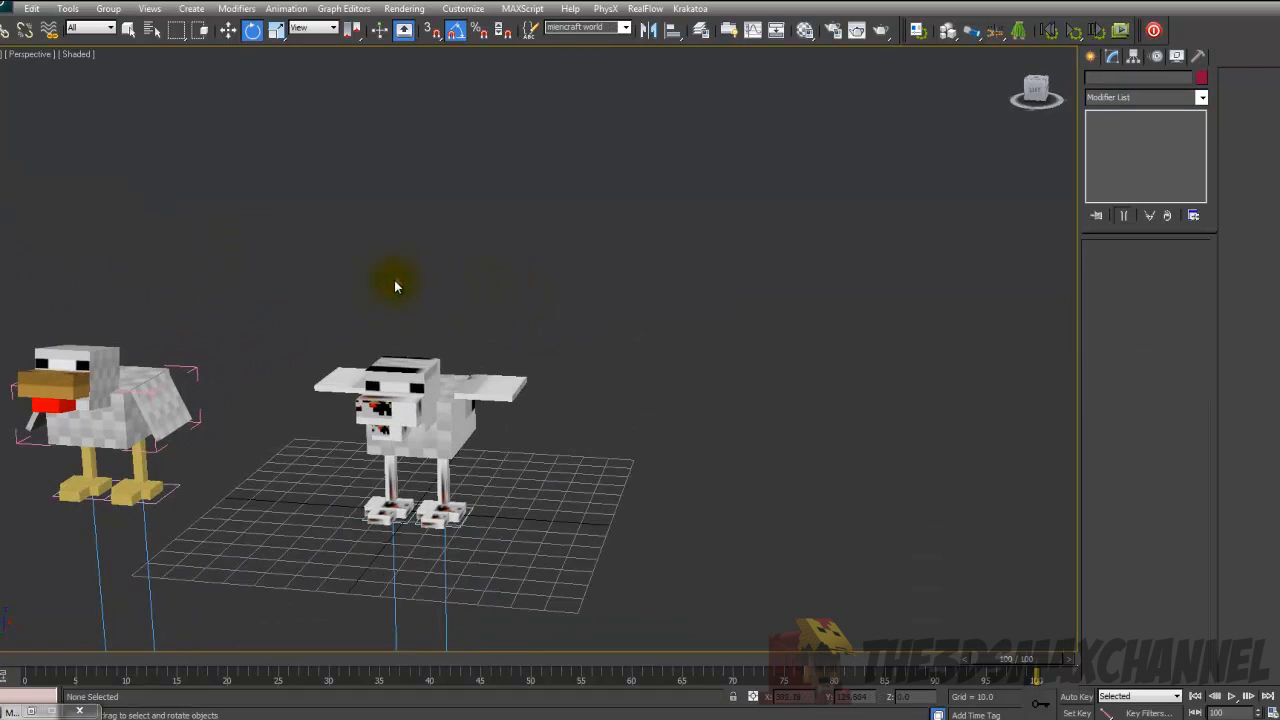
- Select every part of the new chicken and group them under the name Chicken
drag(288, 276, 645, 528)
middle_drag(645, 528, 748, 491)
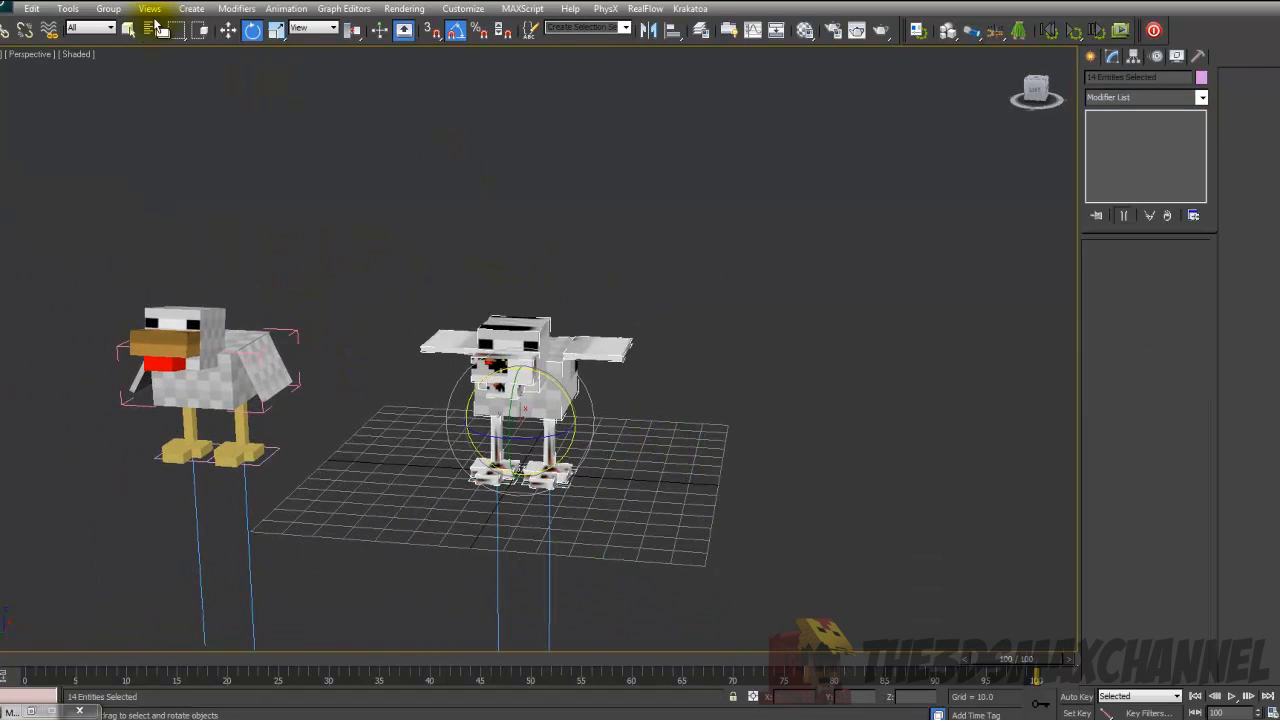
click(103, 10)
click(101, 10)
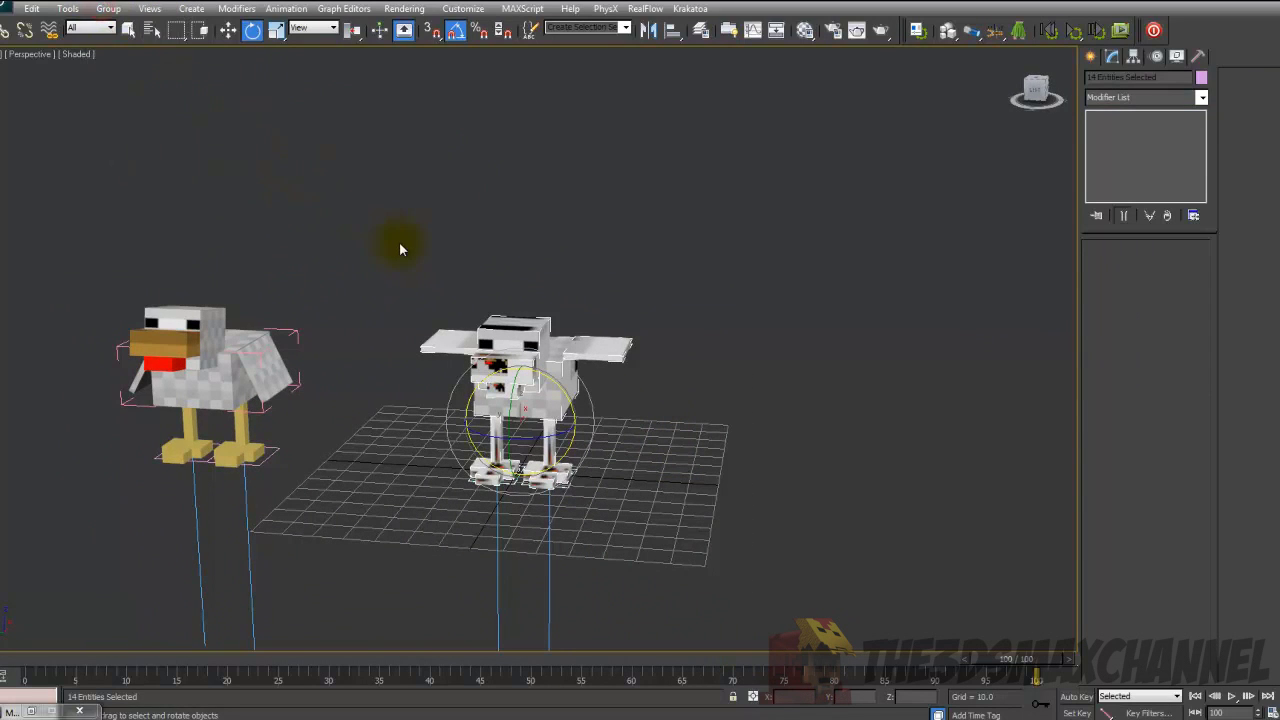
click(98, 12)
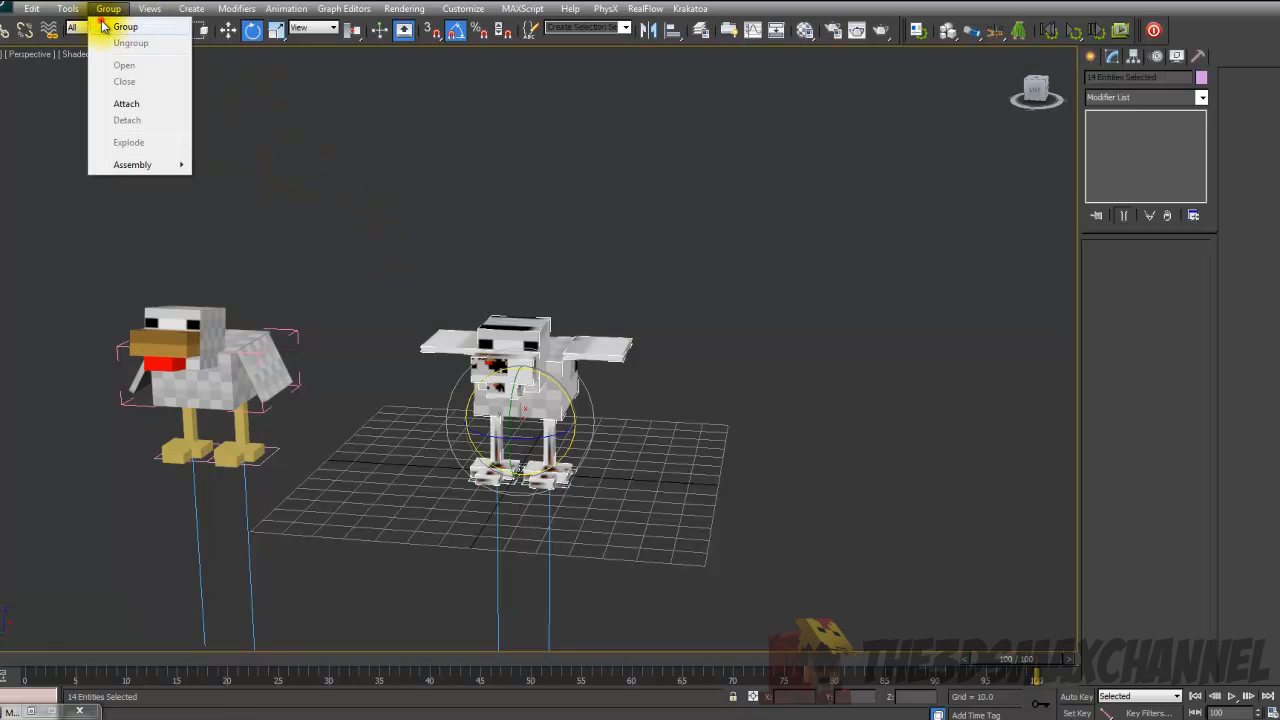
click(106, 26)
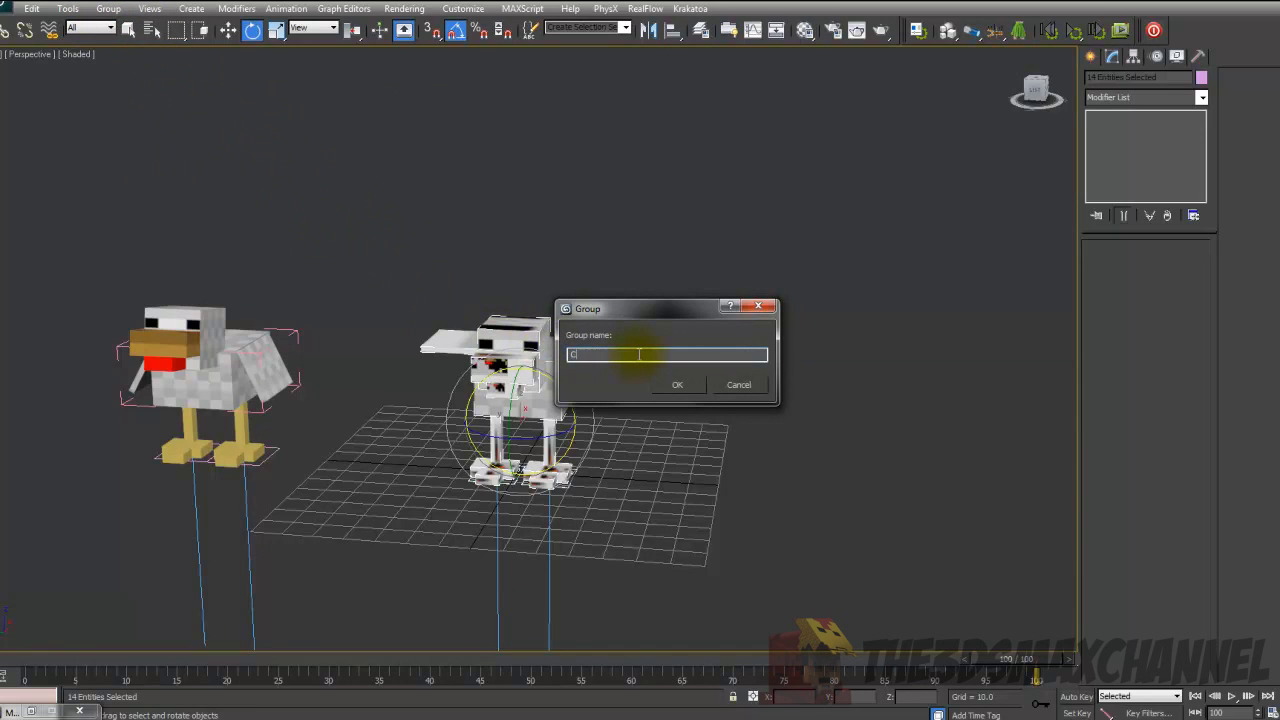
key(Return)
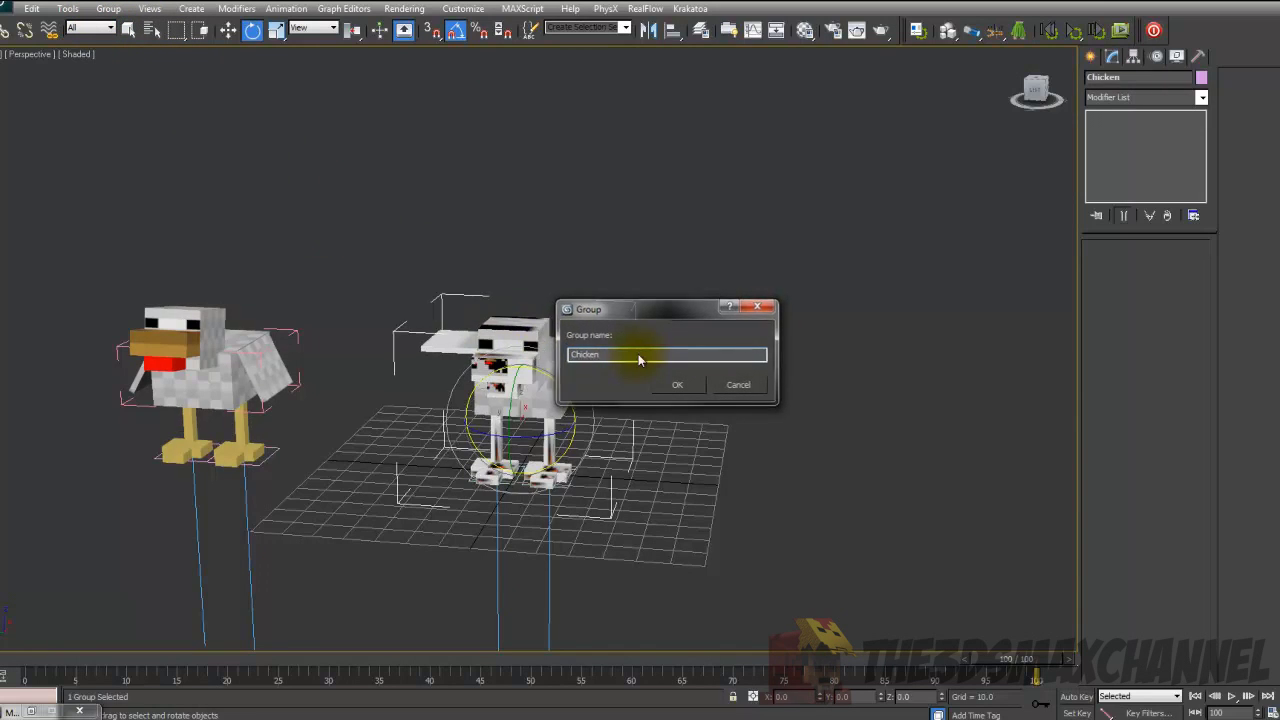
- Try moving the Chicken group upward to test that its parts travel together, and undo the move
middle_drag(647, 271, 651, 251)
scroll(653, 250, up, 4)
click(670, 239)
alt+middle_drag(660, 328, 586, 343)
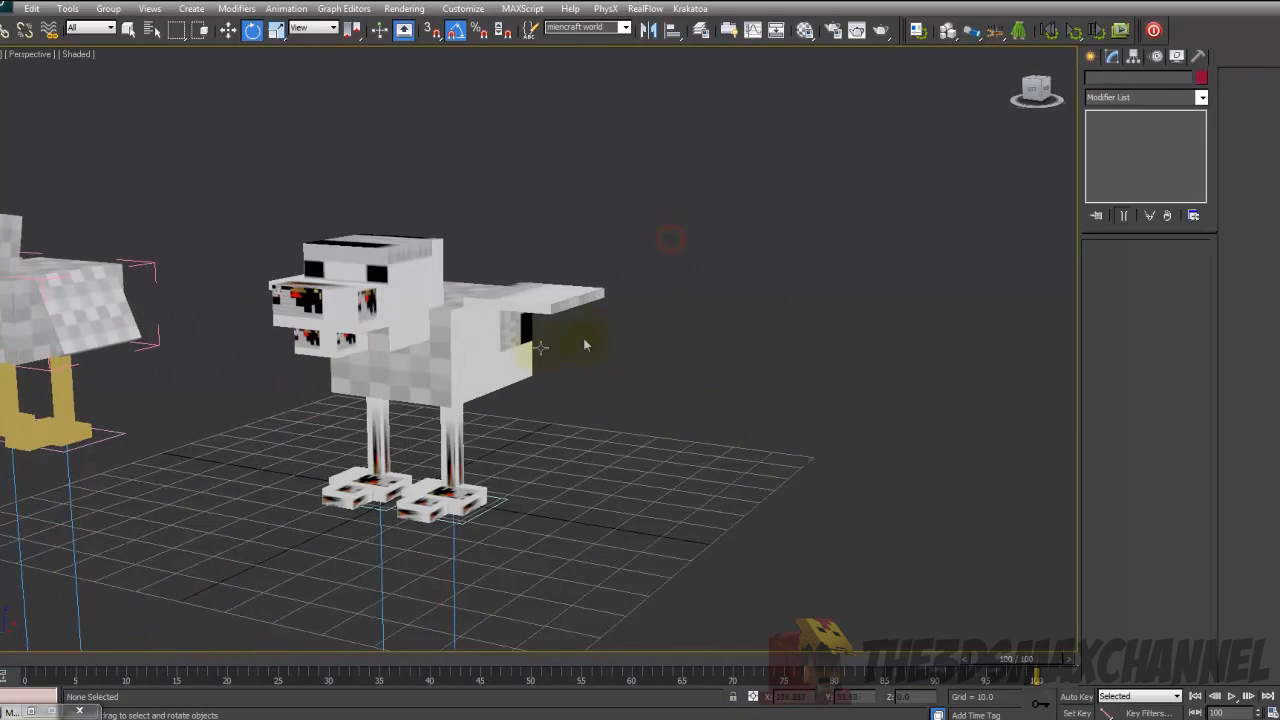
click(457, 349)
click(228, 30)
drag(443, 322, 430, 266)
key(ctrl+z)
- Compare the grouped chicken with the finished reference chicken beside it
alt+middle_drag(448, 350, 535, 367)
middle_drag(535, 367, 611, 343)
scroll(618, 347, down, 4)
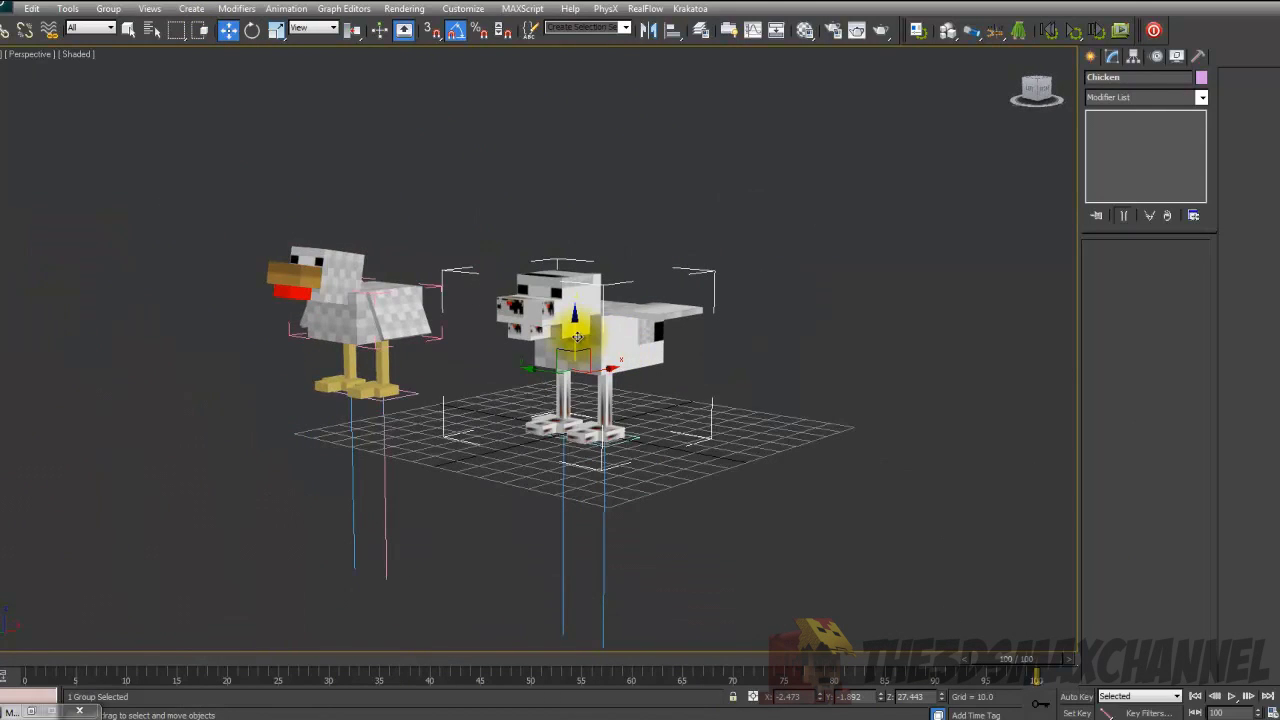
scroll(474, 186, up, 7)
alt+middle_drag(349, 274, 474, 357)
scroll(459, 220, down, 5)
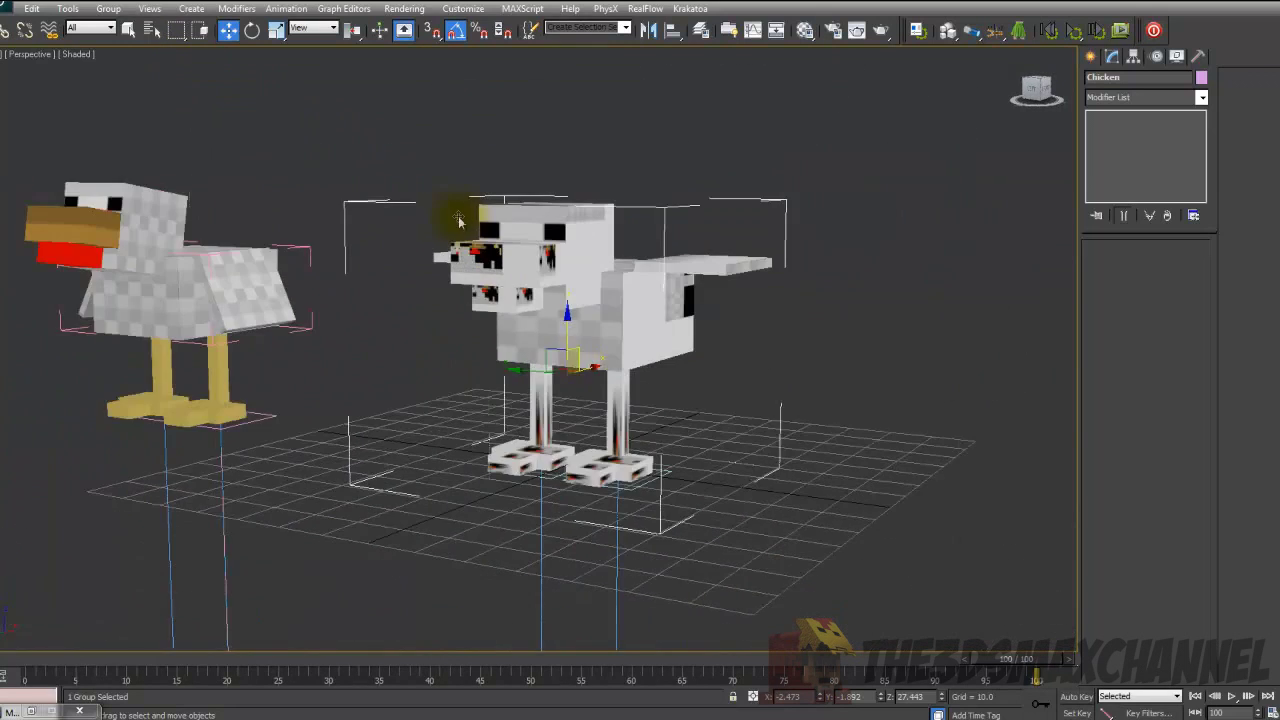
- Open the Chicken group for editing and try moving its body box separately from the other parts
alt+middle_drag(458, 220, 306, 200)
click(112, 9)
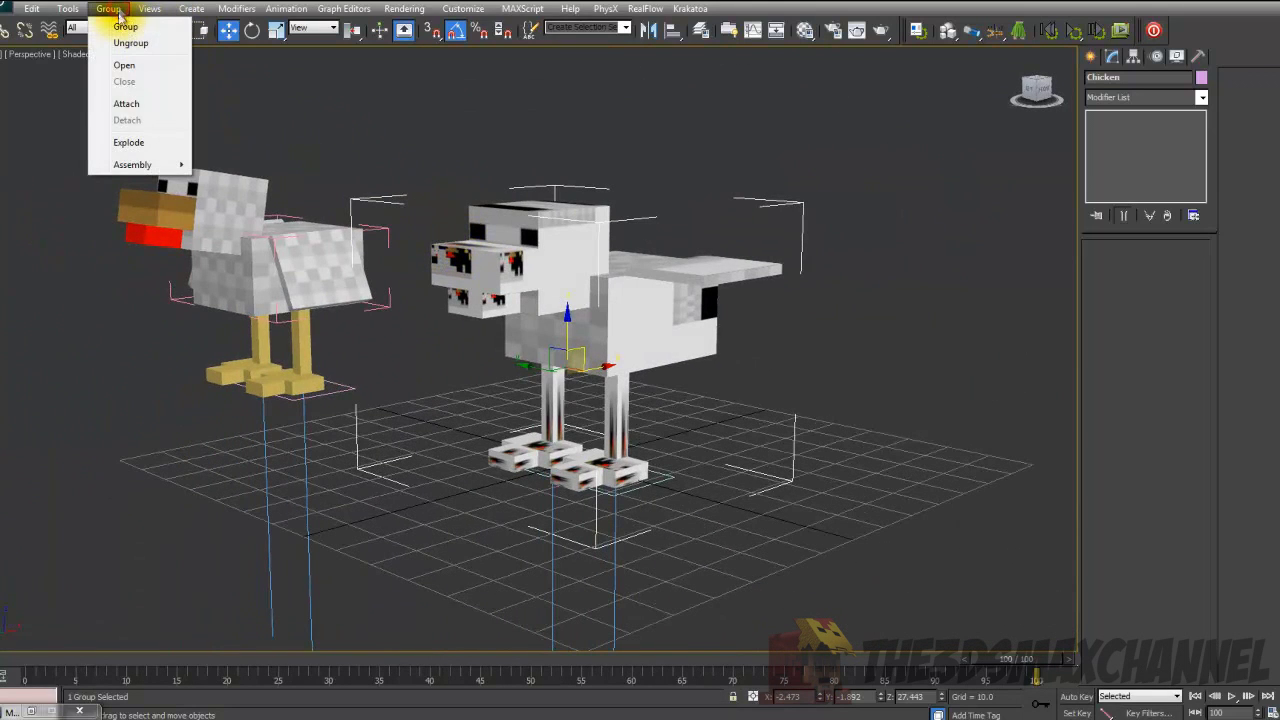
click(124, 68)
click(571, 338)
drag(621, 331, 721, 229)
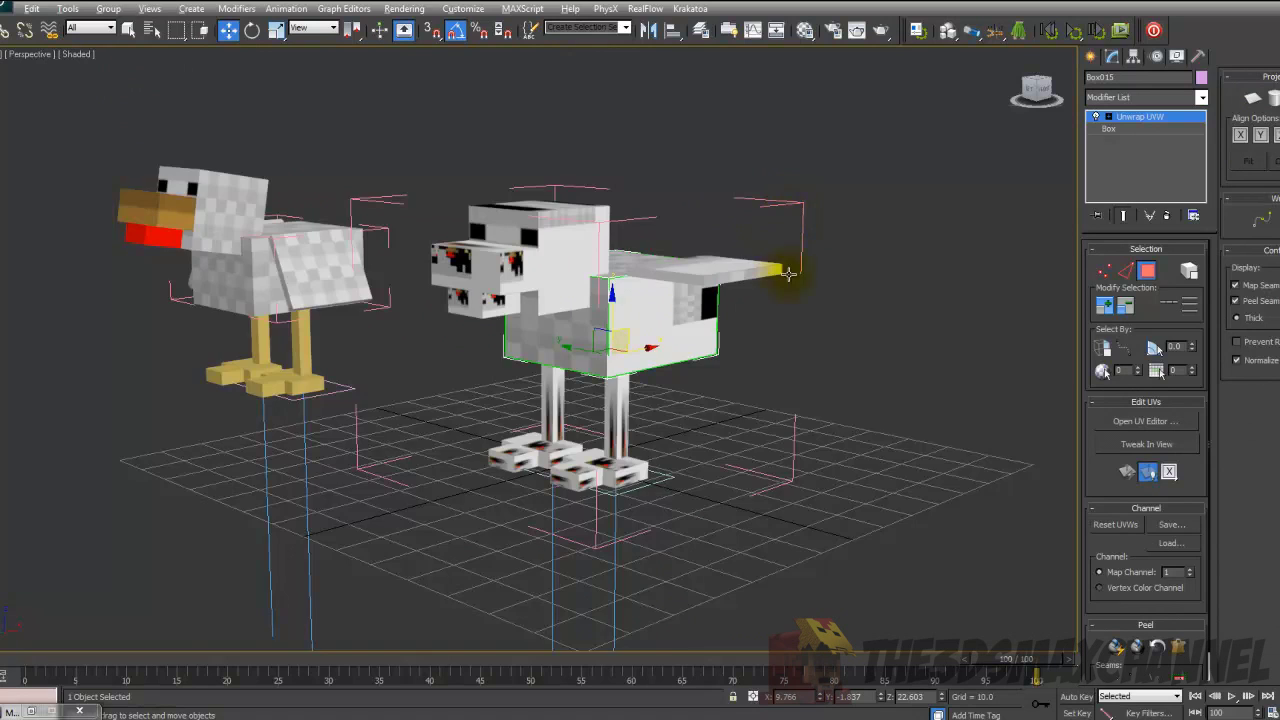
- Try moving the whole opened Chicken group upward by its bounding bracket, and clear the selection
scroll(800, 280, down, 4)
click(695, 262)
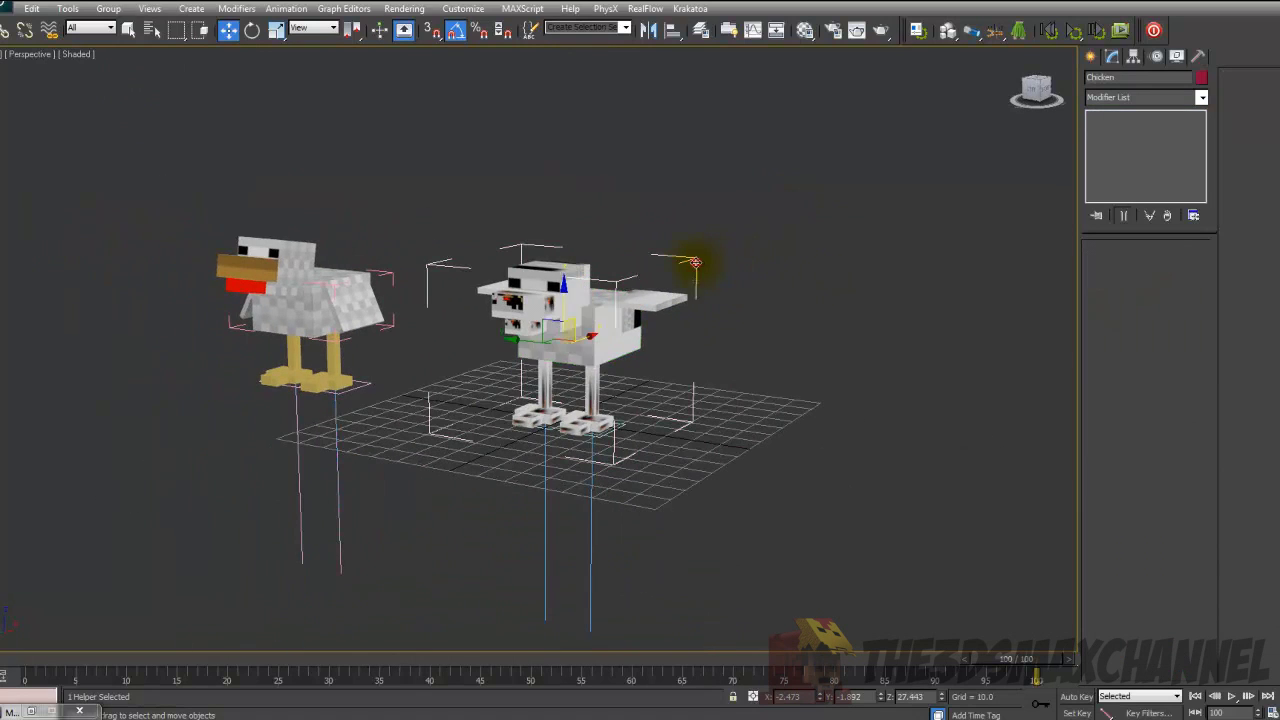
alt+middle_drag(709, 300, 635, 330)
click(752, 272)
alt+middle_drag(755, 273, 780, 263)
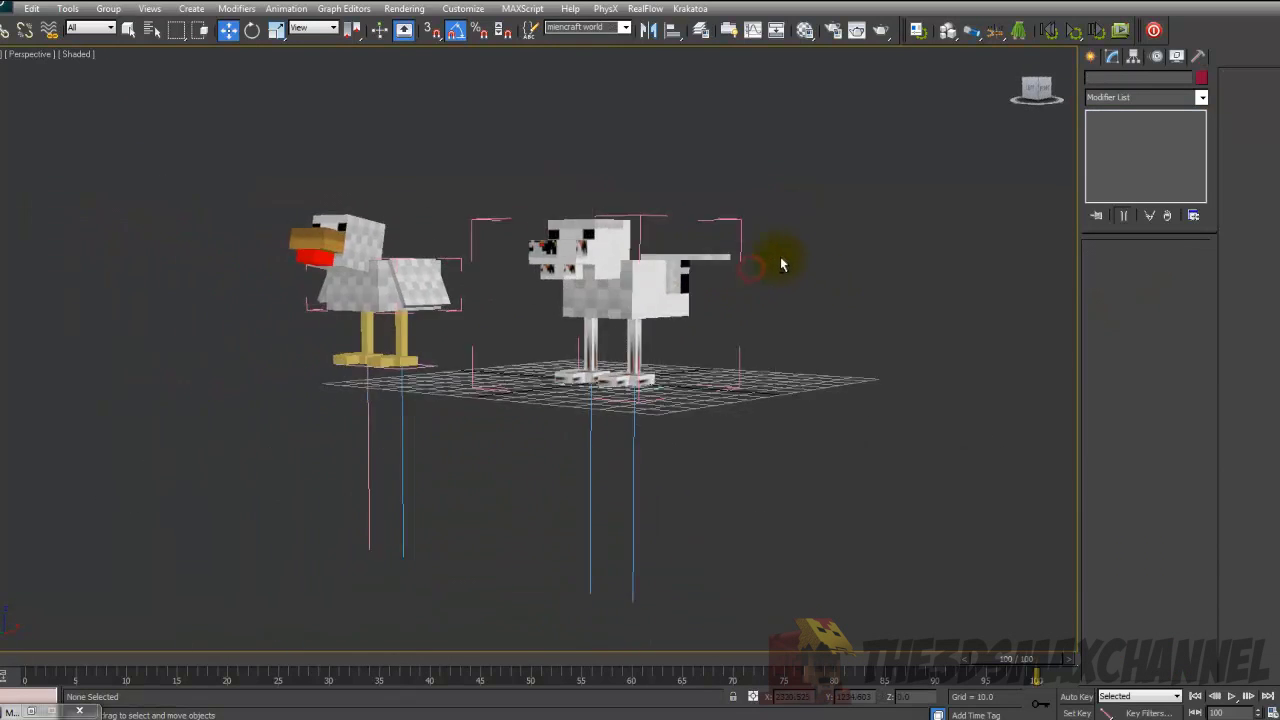
scroll(785, 205, up, 7)
middle_drag(606, 345, 626, 280)
scroll(586, 397, down, 5)
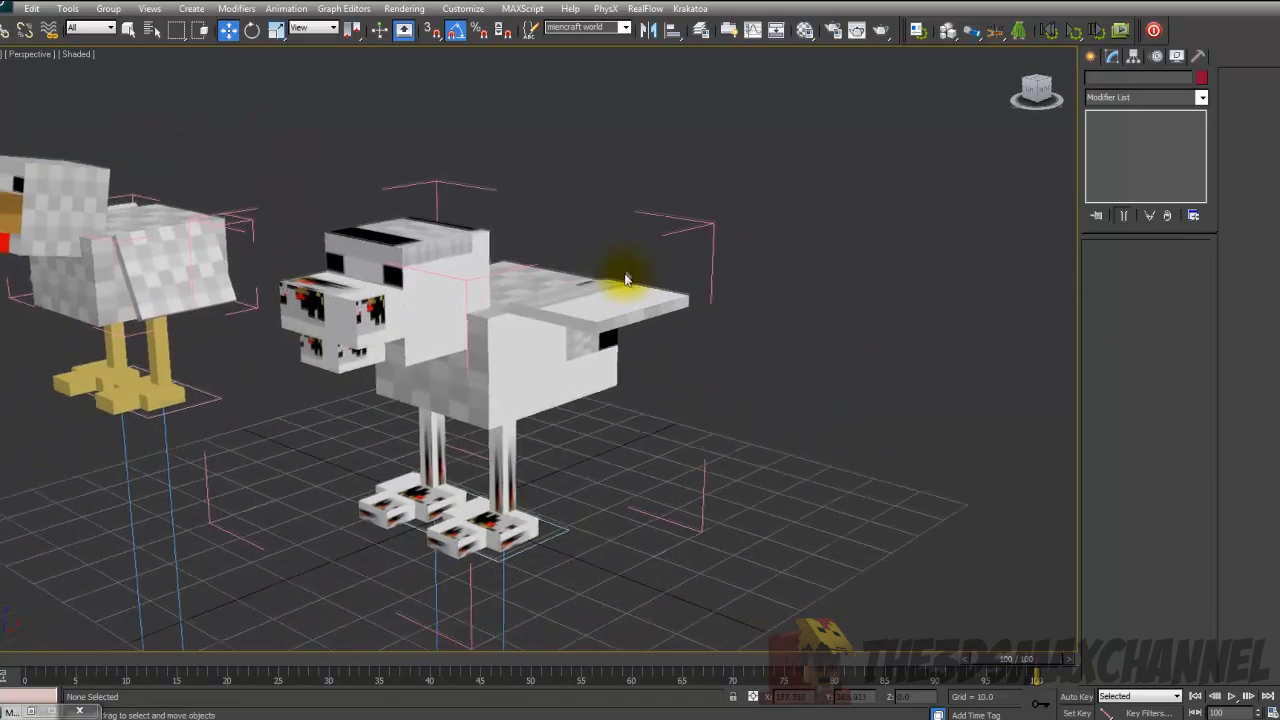
click(471, 357)
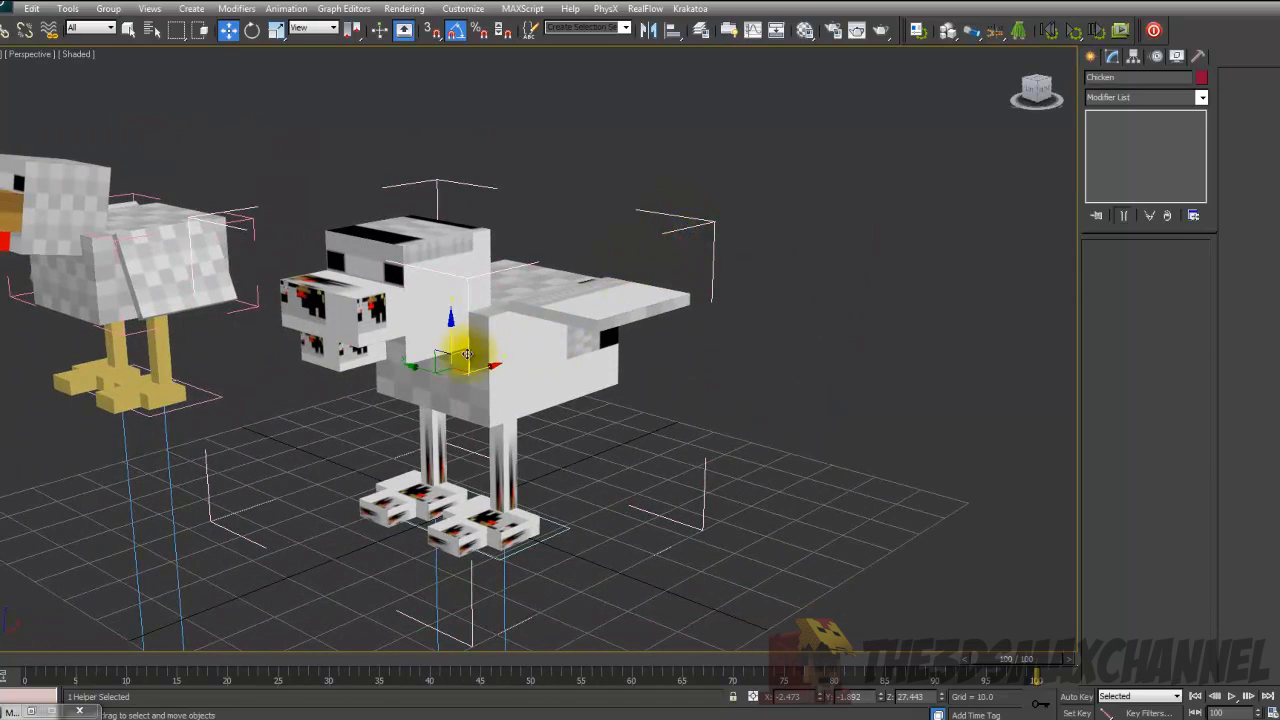
drag(471, 357, 478, 230)
alt+middle_drag(478, 230, 586, 286)
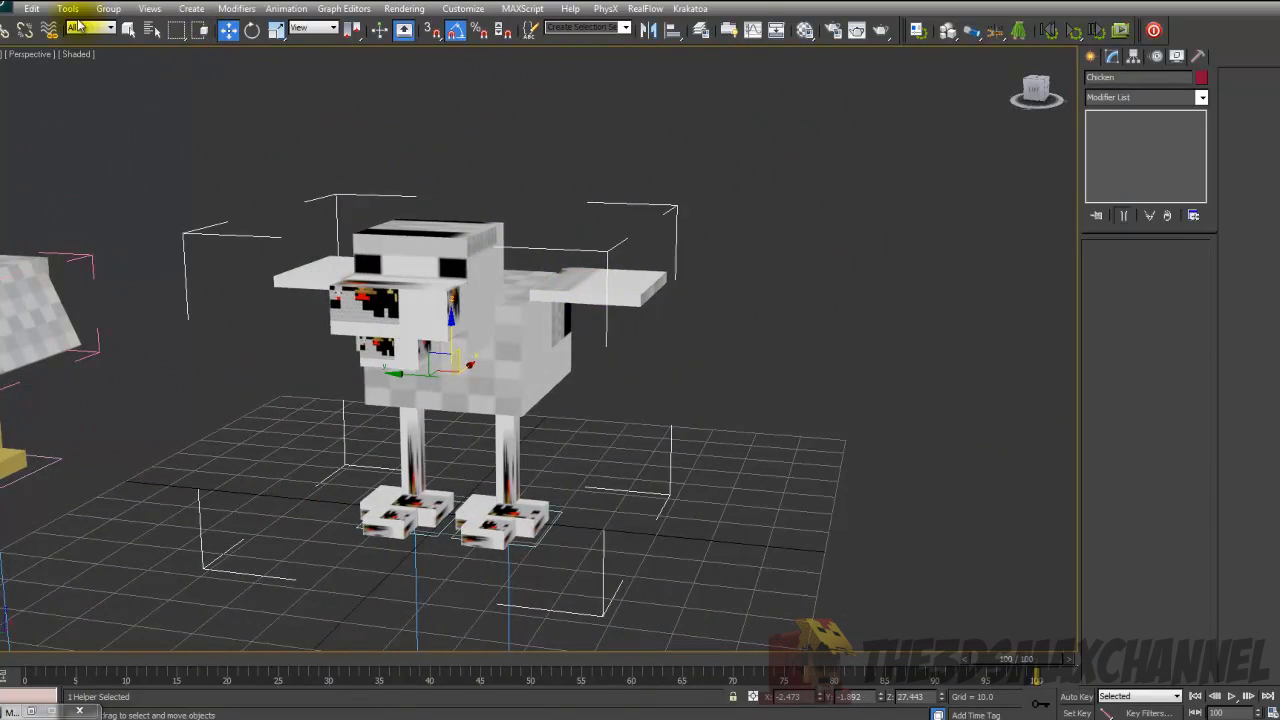
click(108, 8)
click(323, 157)
- Inspect the opened Chicken group and the reference chicken from the front, side and above
alt+middle_drag(403, 214, 450, 222)
middle_drag(450, 222, 466, 158)
scroll(466, 160, down, 3)
alt+middle_drag(506, 277, 523, 243)
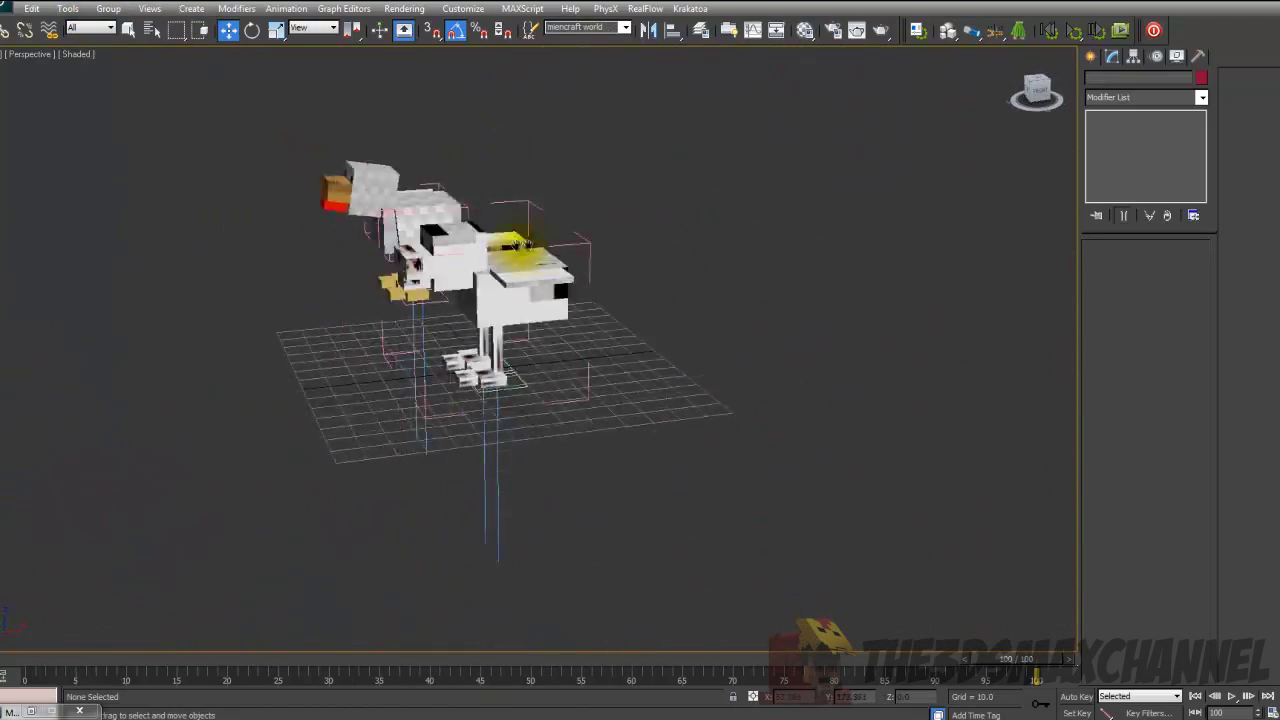
scroll(583, 303, up, 5)
alt+middle_drag(583, 303, 610, 329)
scroll(651, 314, down, 4)
scroll(618, 326, down, 3)
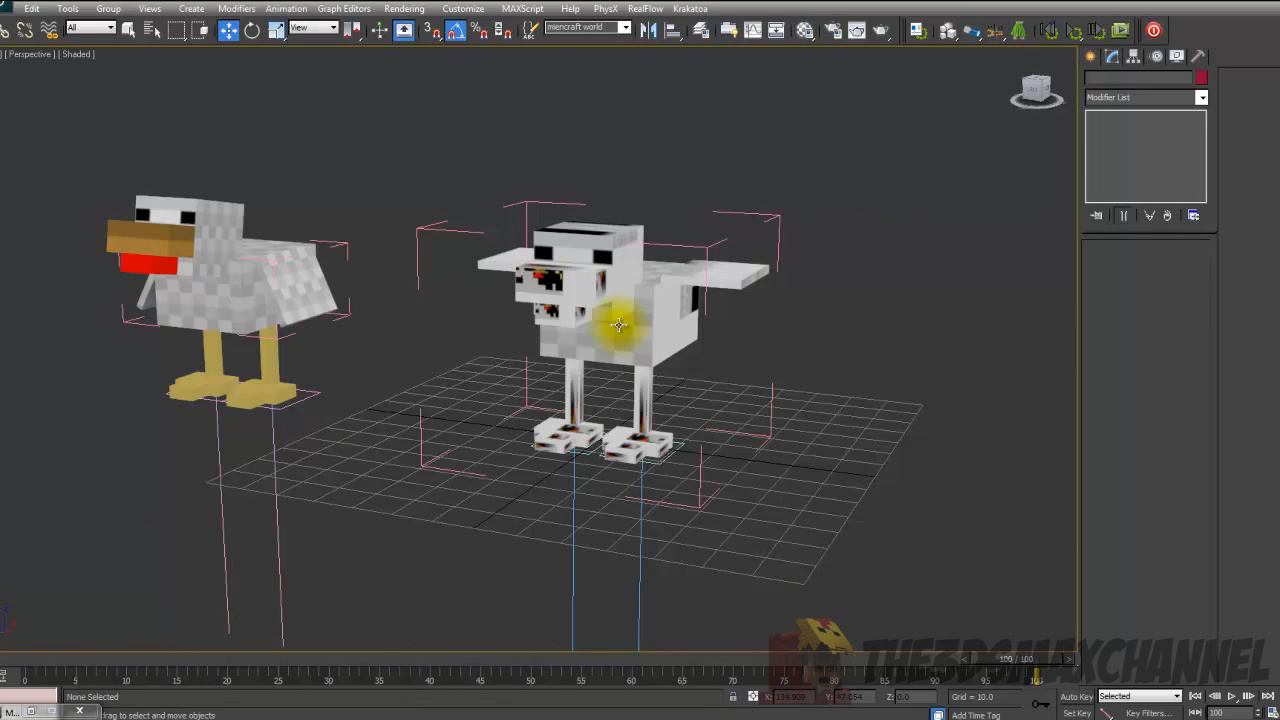
alt+middle_drag(586, 263, 529, 294)
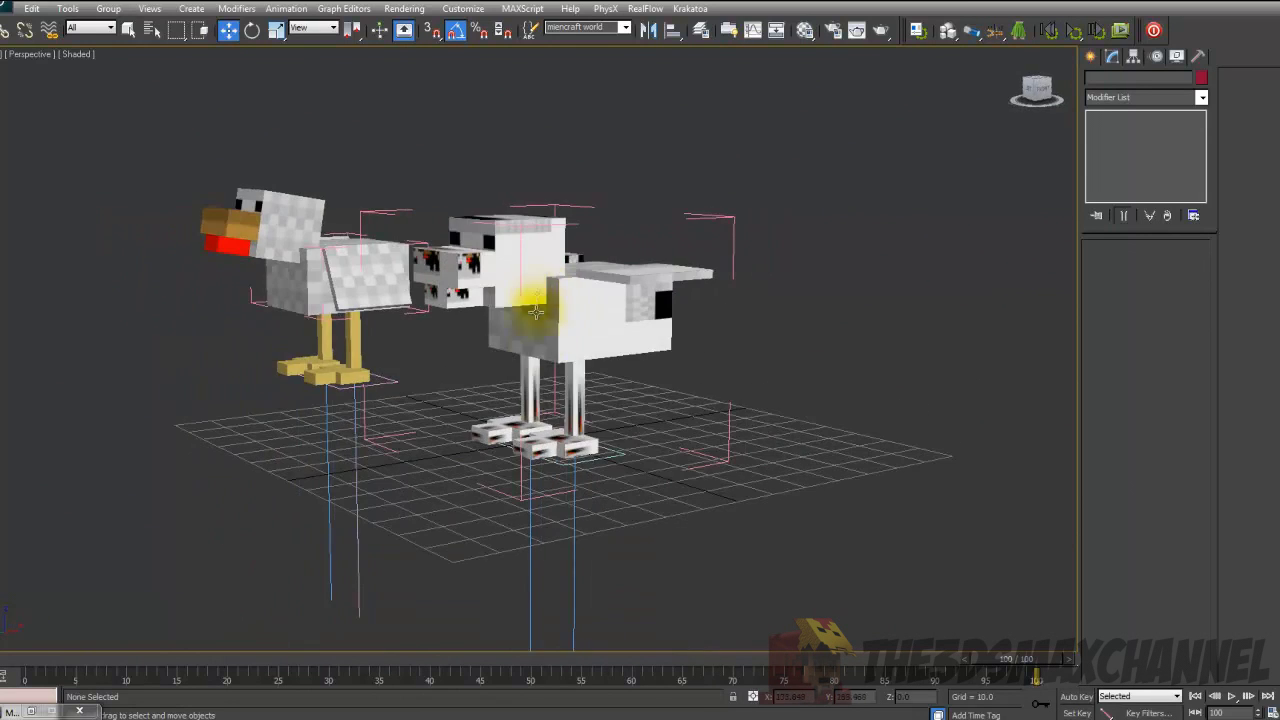
- Select a single toe box on the new chicken's foot and try rotating it separately inside the opened group
click(535, 455)
scroll(530, 403, up, 5)
mouse_move(529, 400)
alt+middle_down()
mouse_move(571, 540)
mouse_move(563, 427)
mouse_move(543, 380)
alt+middle_up()
click(252, 29)
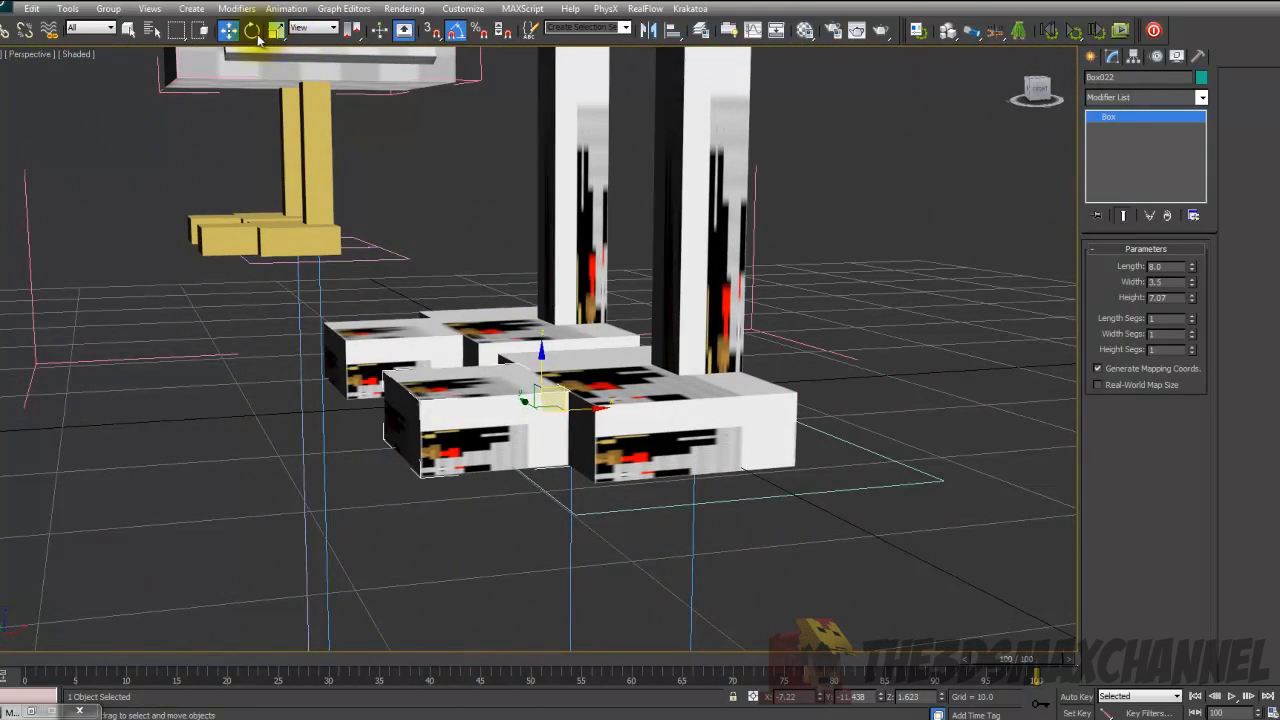
drag(504, 376, 513, 328)
alt+middle_drag(513, 328, 612, 433)
scroll(571, 356, down, 5)
scroll(611, 432, down, 4)
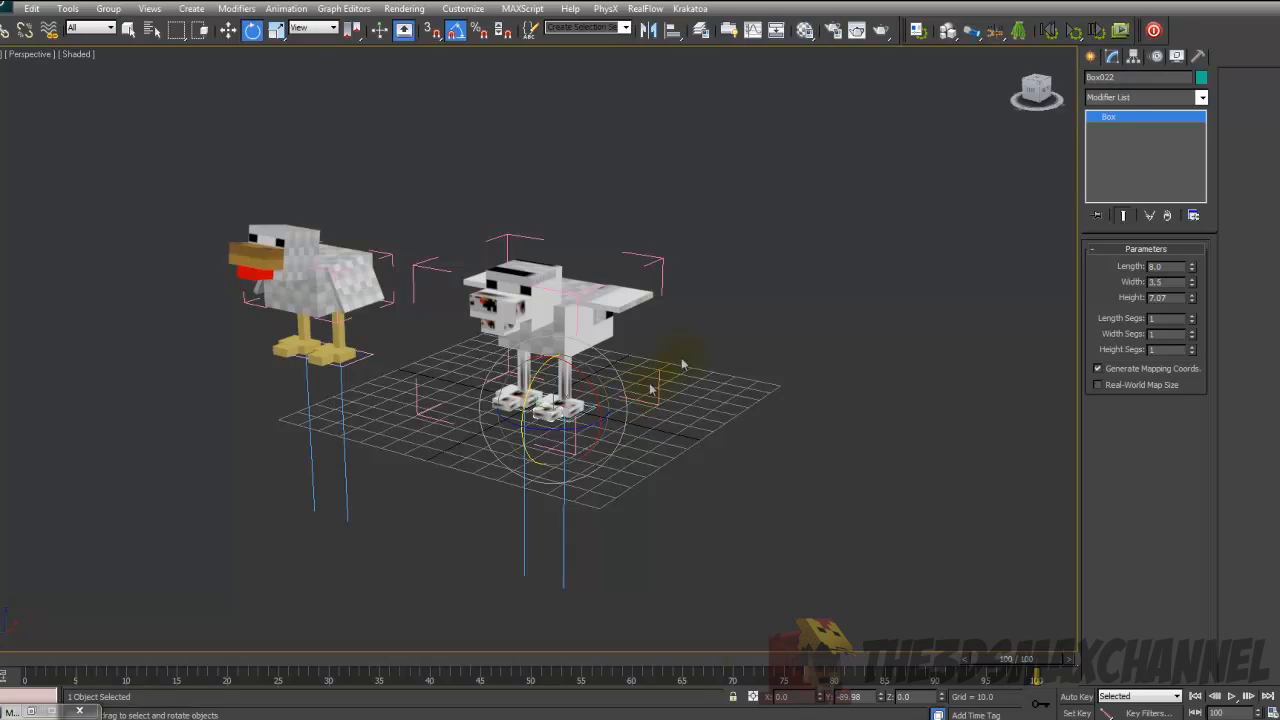
scroll(671, 343, up, 6)
scroll(663, 329, down, 4)
middle_drag(671, 360, 681, 318)
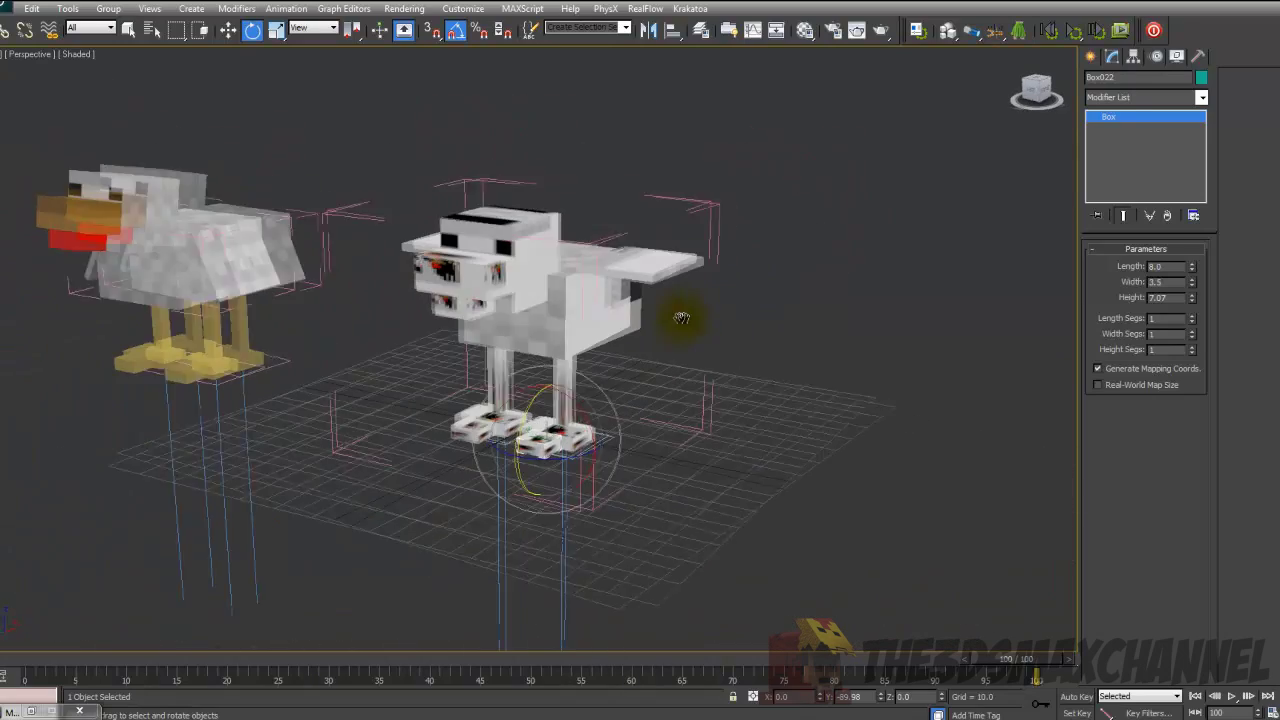